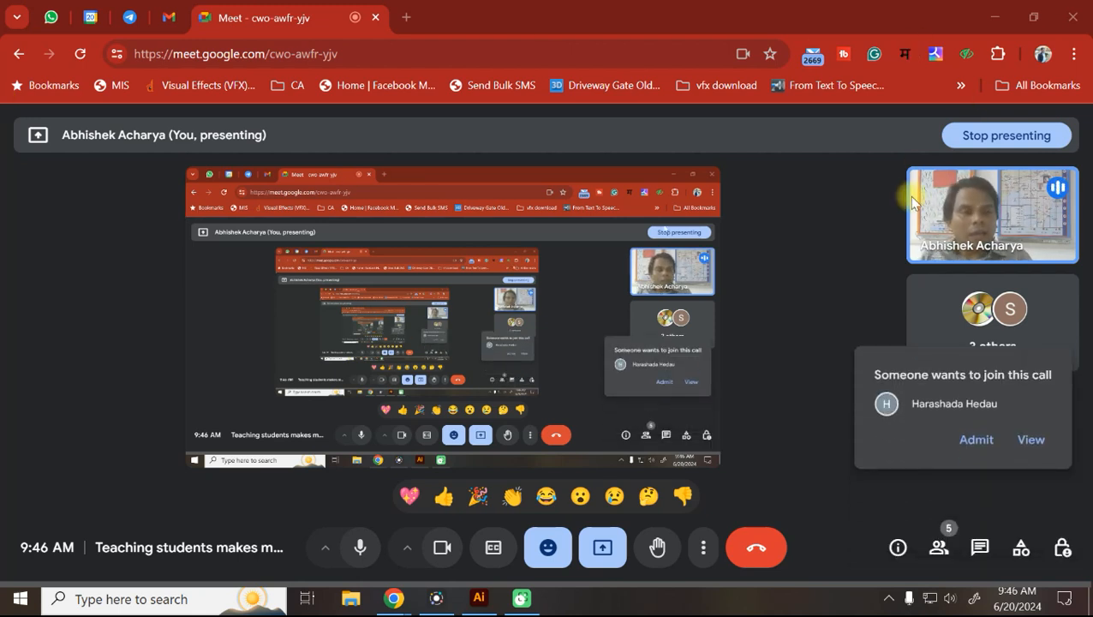
# Admit the person waiting to join the Google Meet call.
pyautogui.click(969, 438)
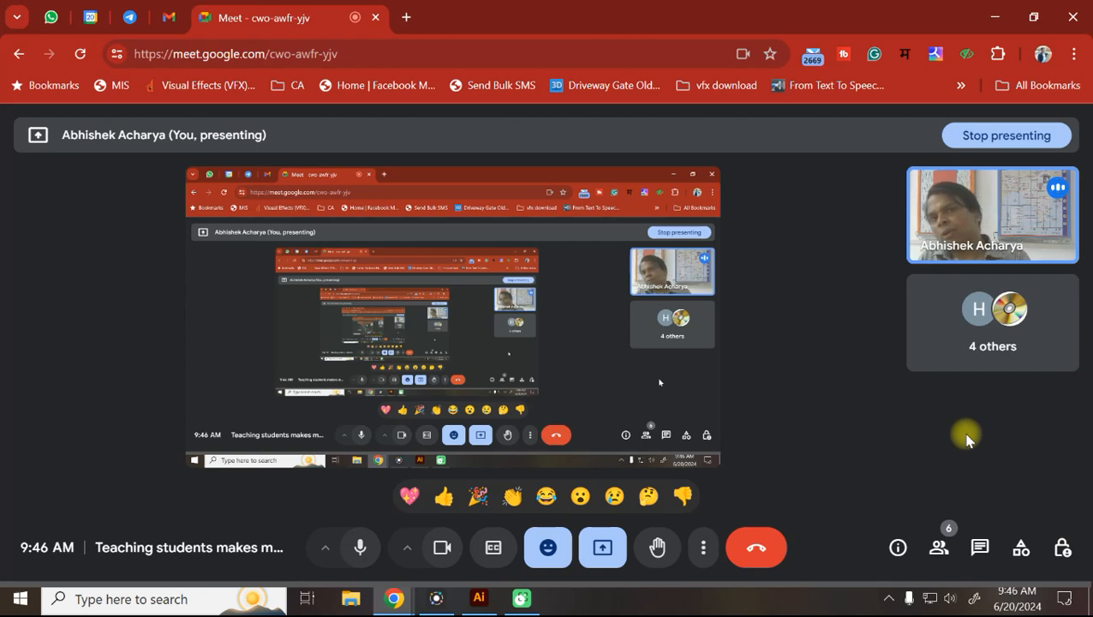
# Open YouTube in a new browser tab.
pyautogui.click(405, 17)
pyautogui.write('you')
pyautogui.press('Return')
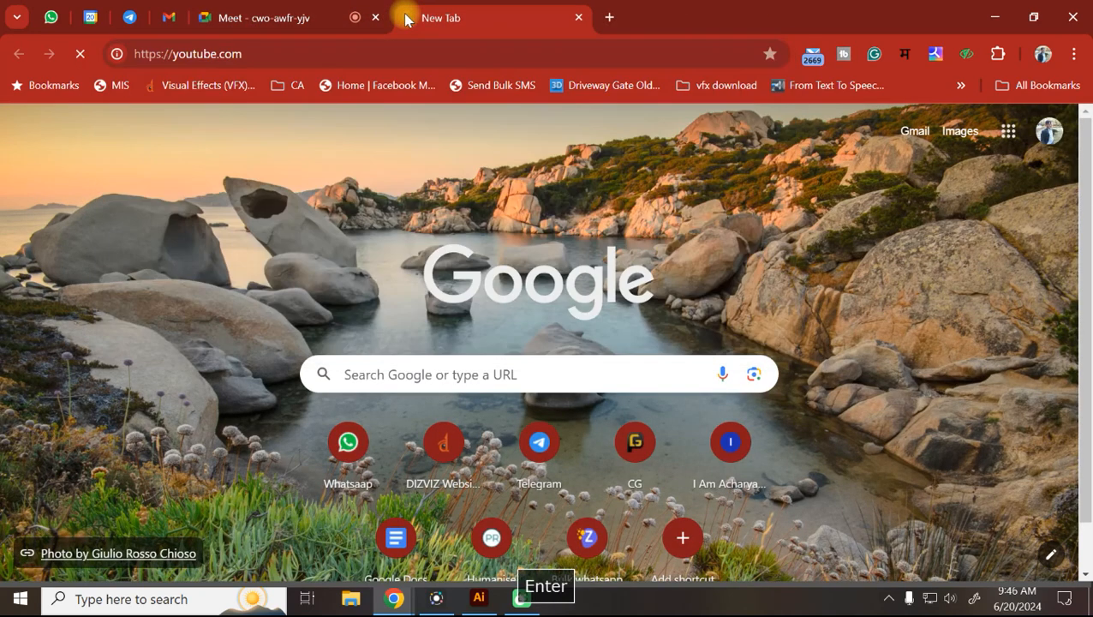
# Go to the DIZVIZ Production channel and browse its uploaded Videos grid.
pyautogui.click(353, 53)
pyautogui.click(354, 55)
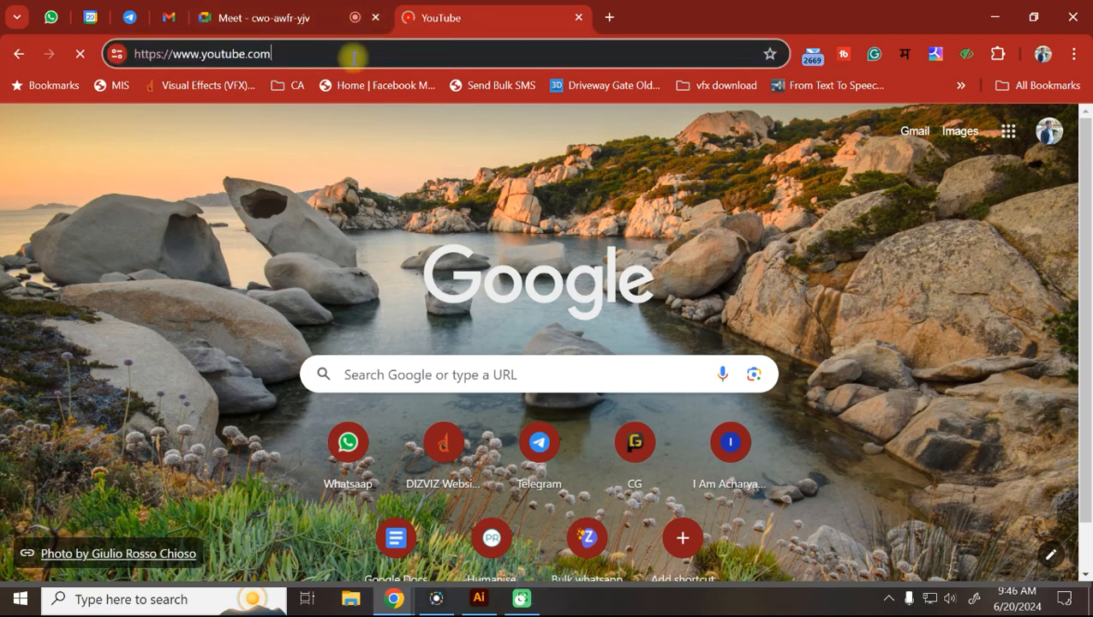
pyautogui.write('/')
pyautogui.click(473, 171)
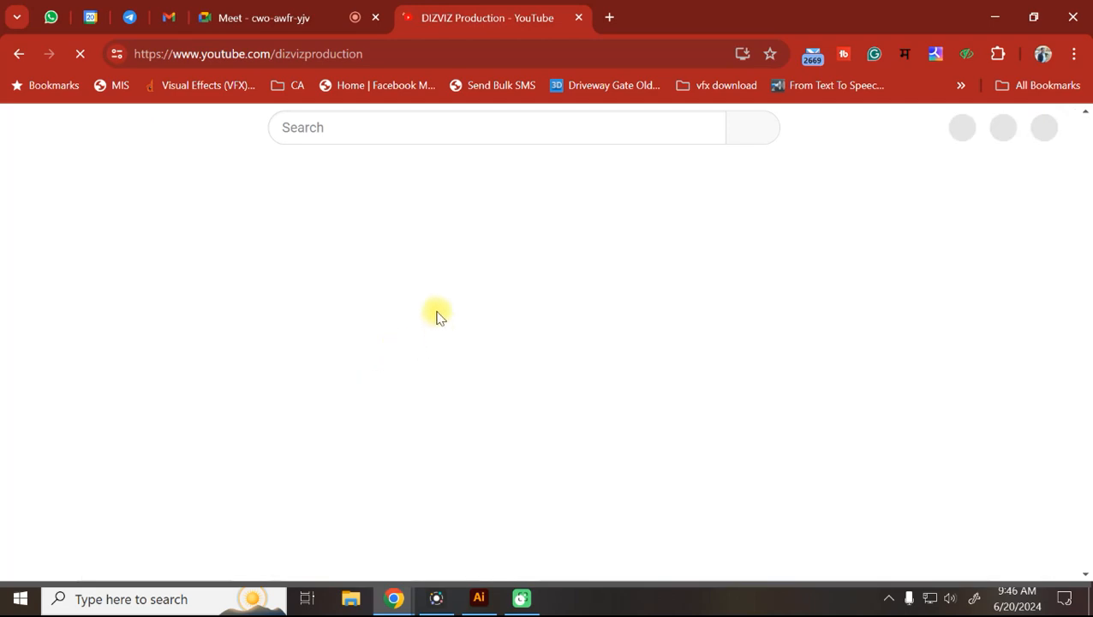
pyautogui.scroll(-1, 427, 408)
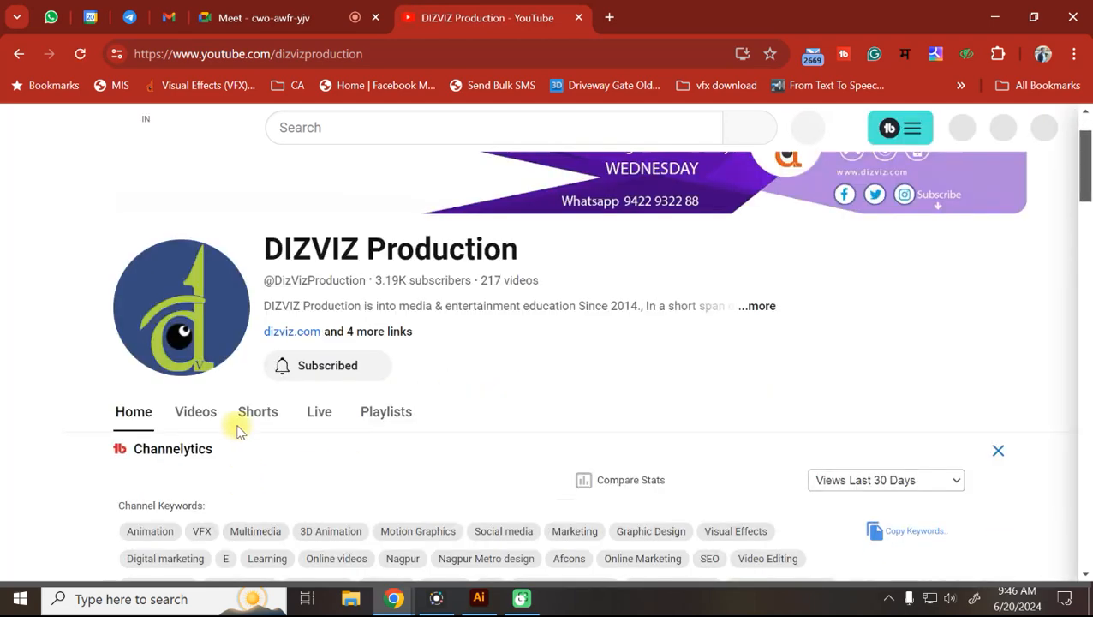
pyautogui.click(197, 413)
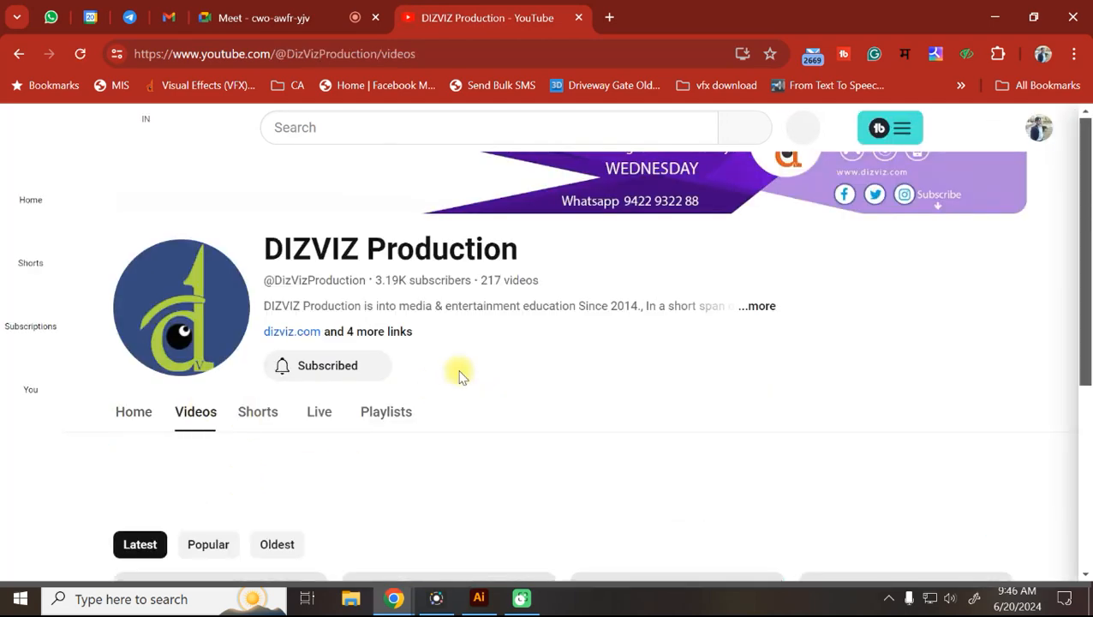
pyautogui.scroll(-4, 460, 377)
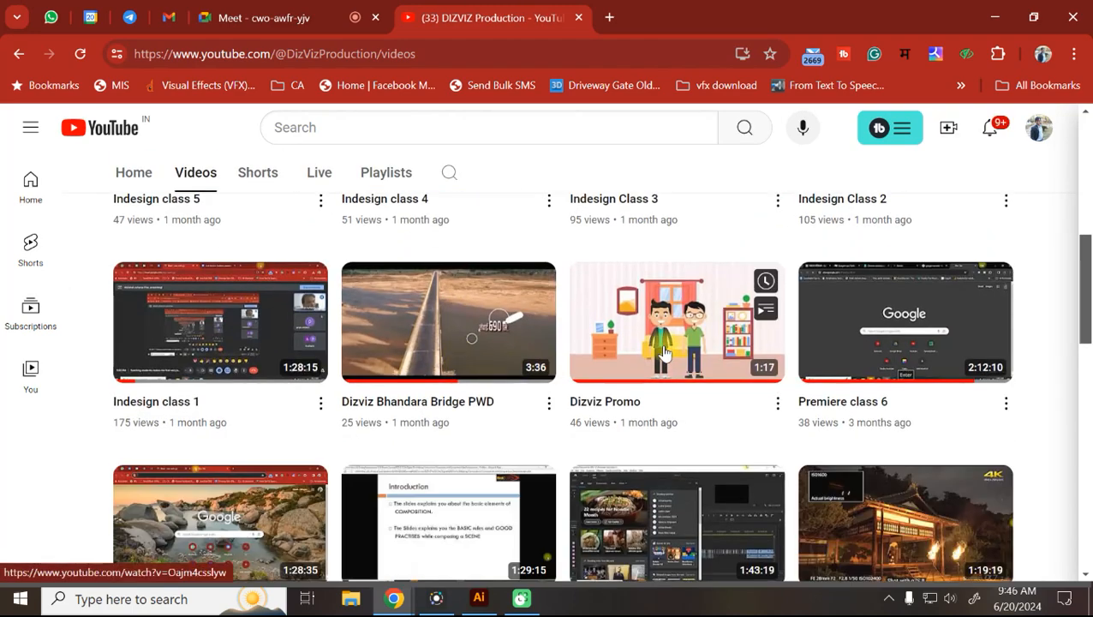
# Open the Dizviz Promo video and raise its volume slightly.
pyautogui.moveTo(604, 364)
pyautogui.click(604, 364)
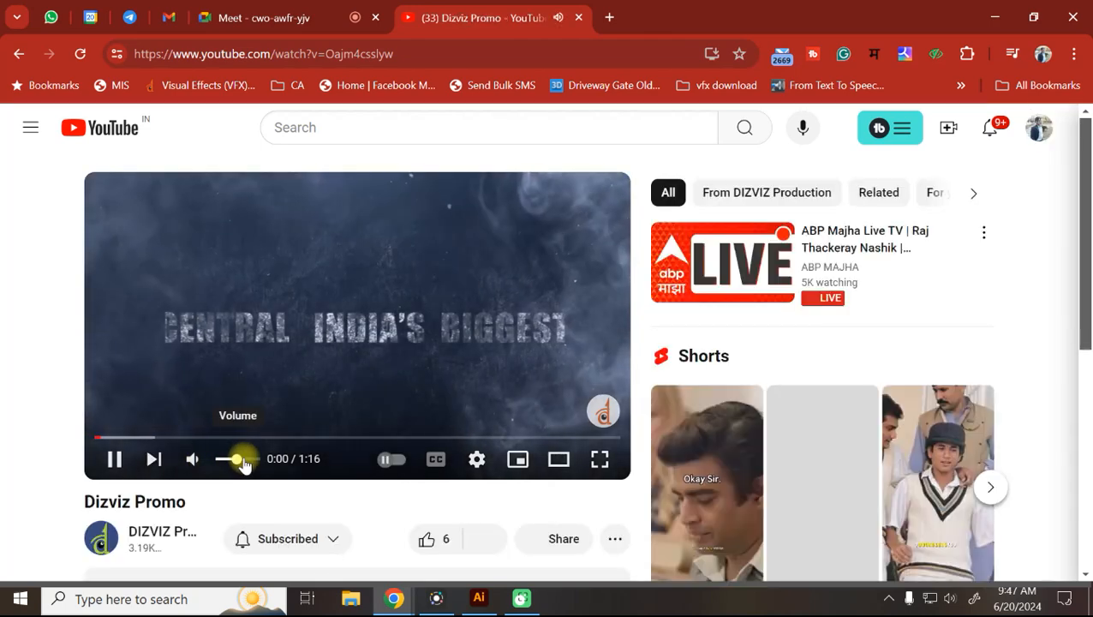
pyautogui.click(245, 460)
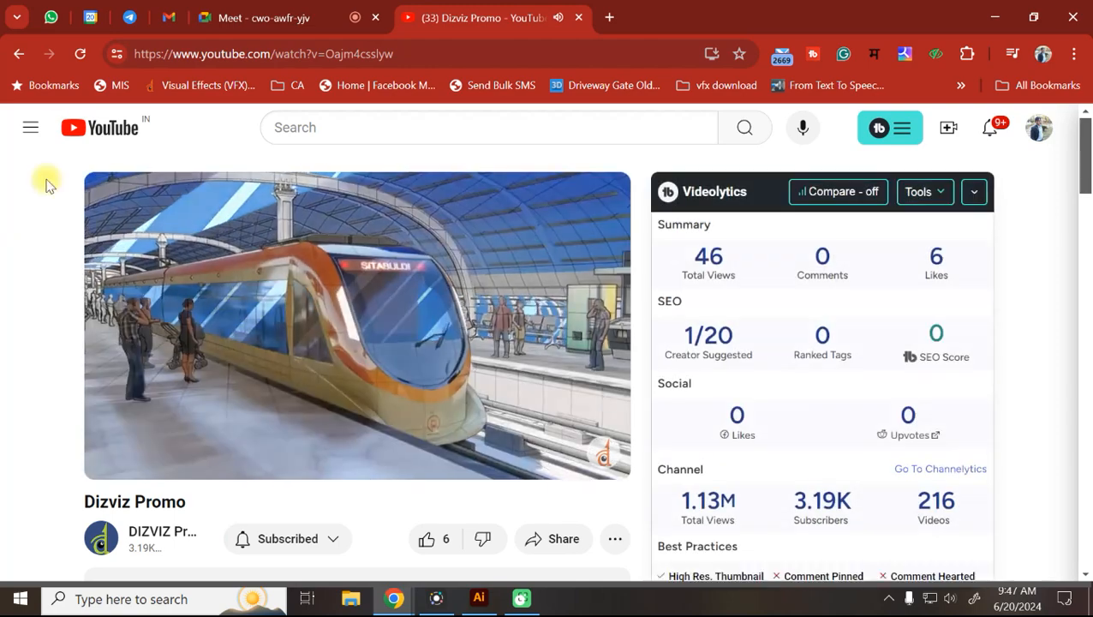
# Admit the new person waiting in the Google Meet call, then return to the promo.
pyautogui.click(257, 17)
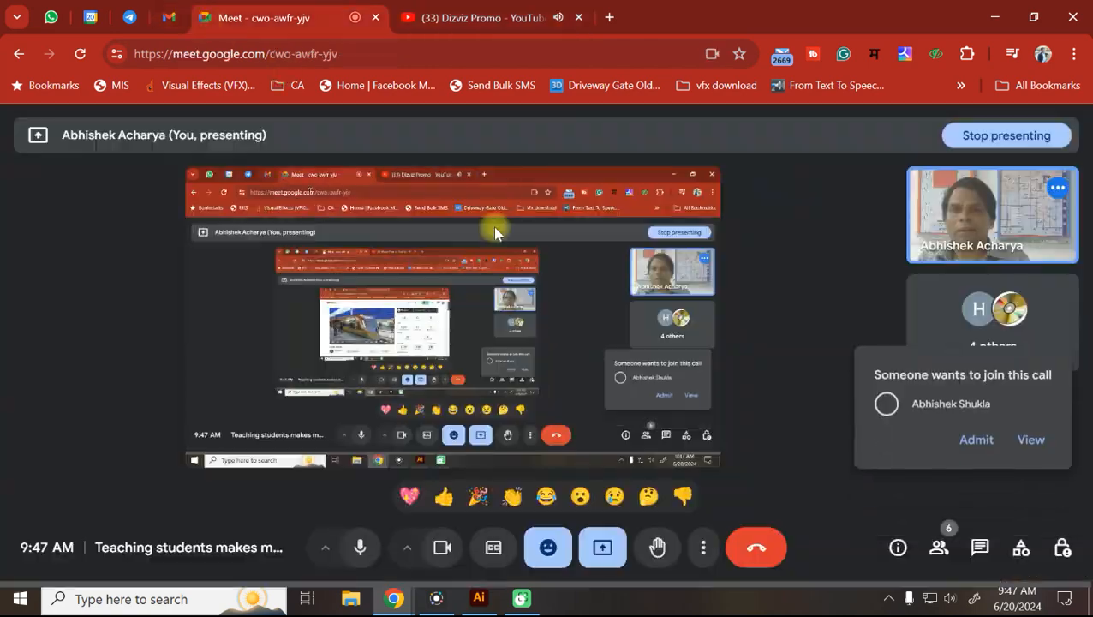
pyautogui.click(977, 440)
pyautogui.hotkey('ctrl', 'Tab')
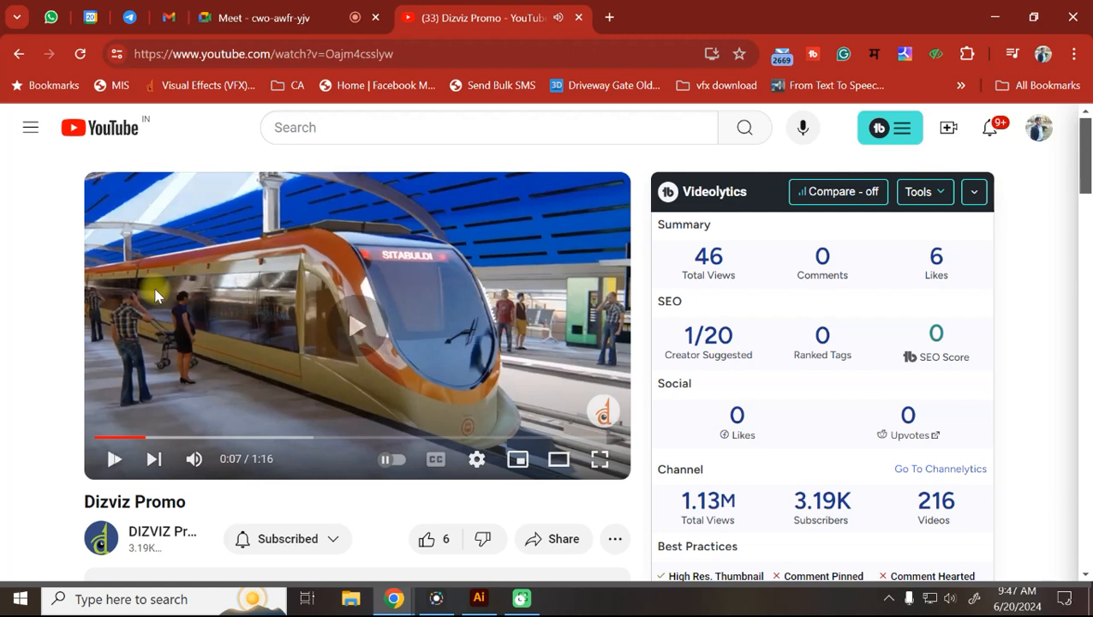
# Play the promo, pausing at 0:15, skipping forward 5 seconds, and pausing at 0:29.
pyautogui.click(155, 296)
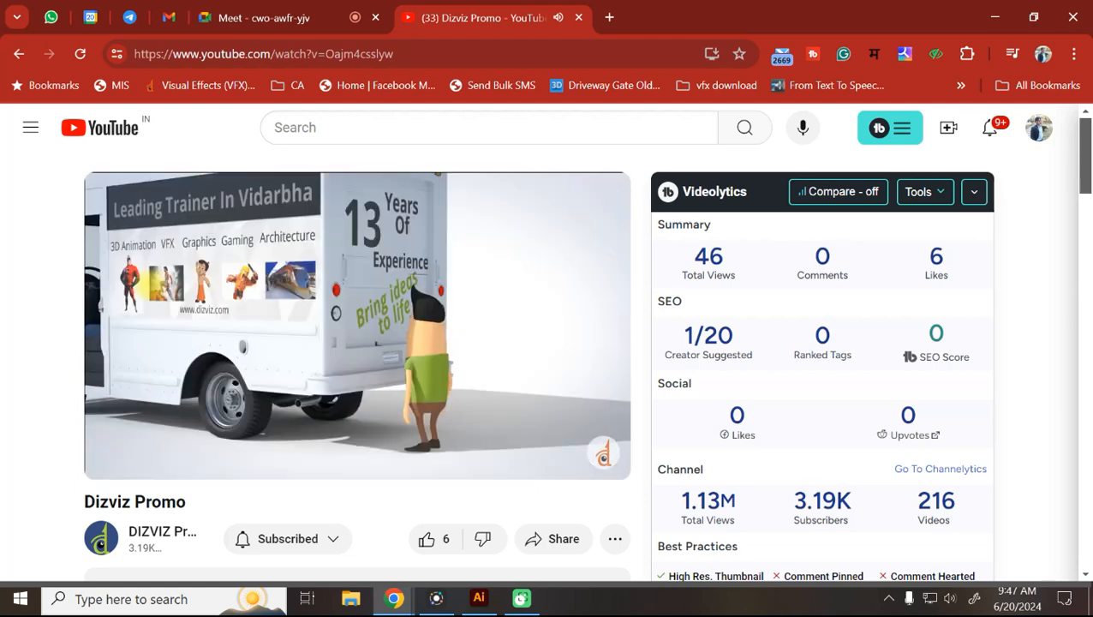
pyautogui.press('space')
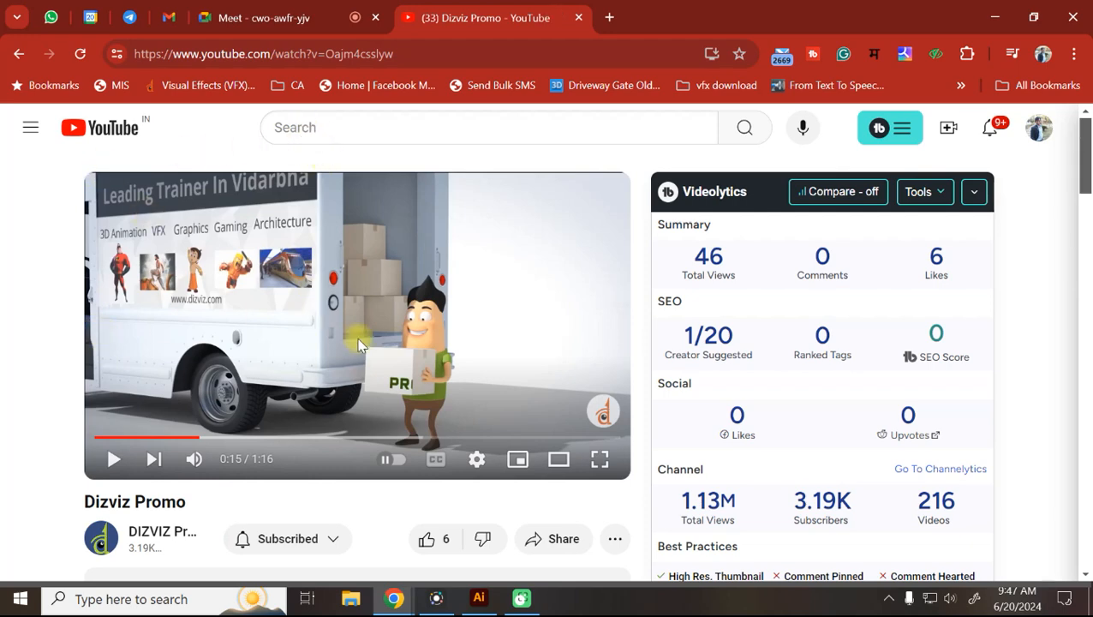
pyautogui.press('space')
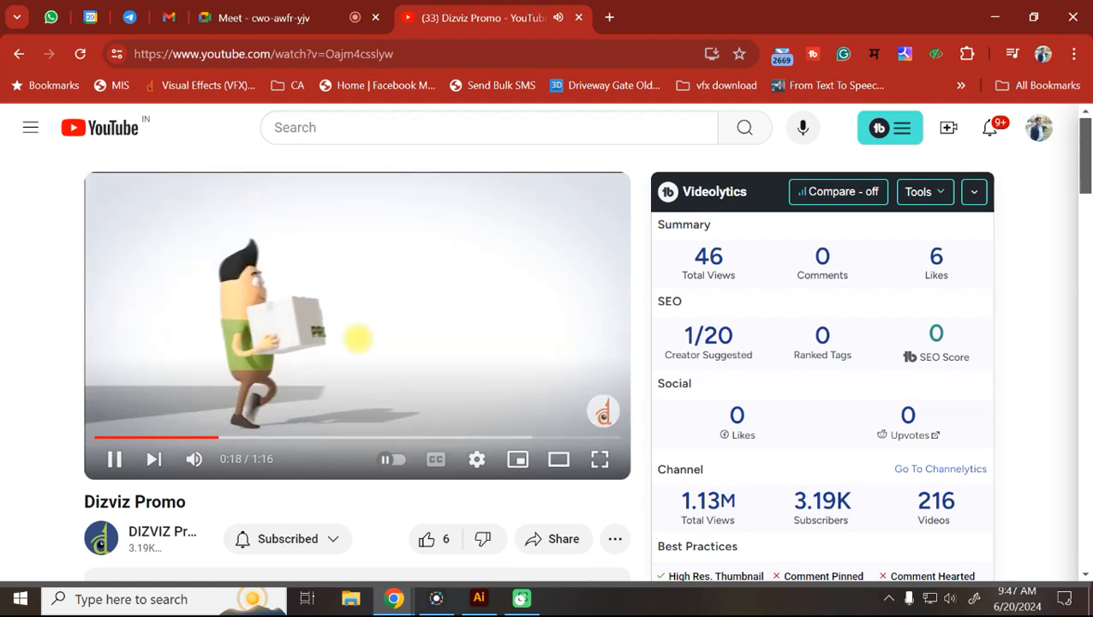
pyautogui.press('Right')
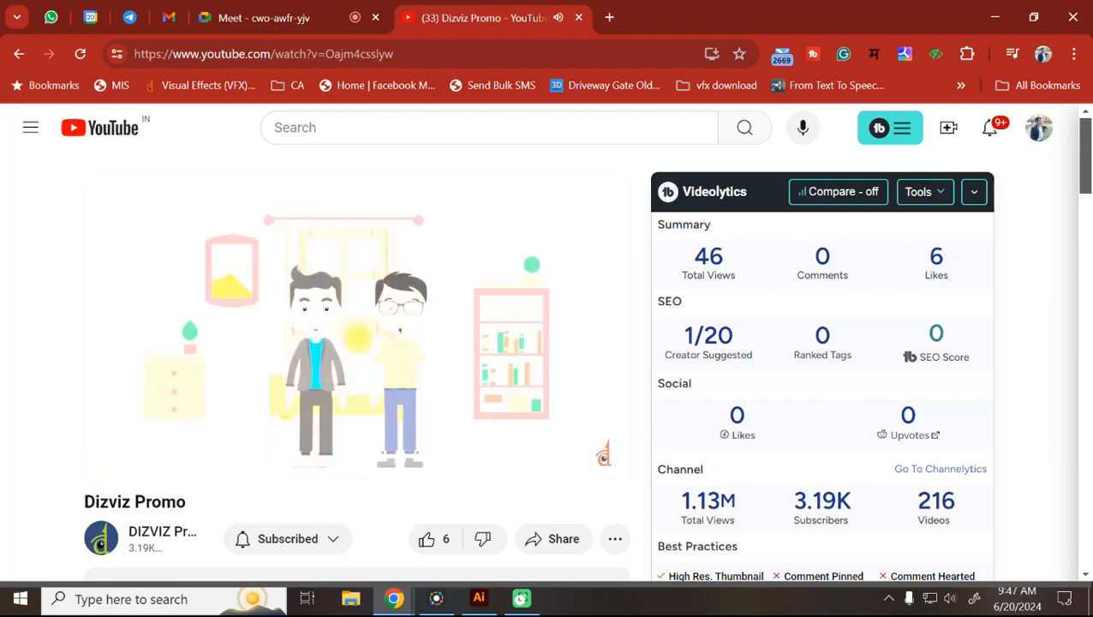
pyautogui.press('space')
# Rewind 5 seconds and toggle pause and play around 0:27–0:29 until playback resumes.
pyautogui.press('Left')
pyautogui.press('space')
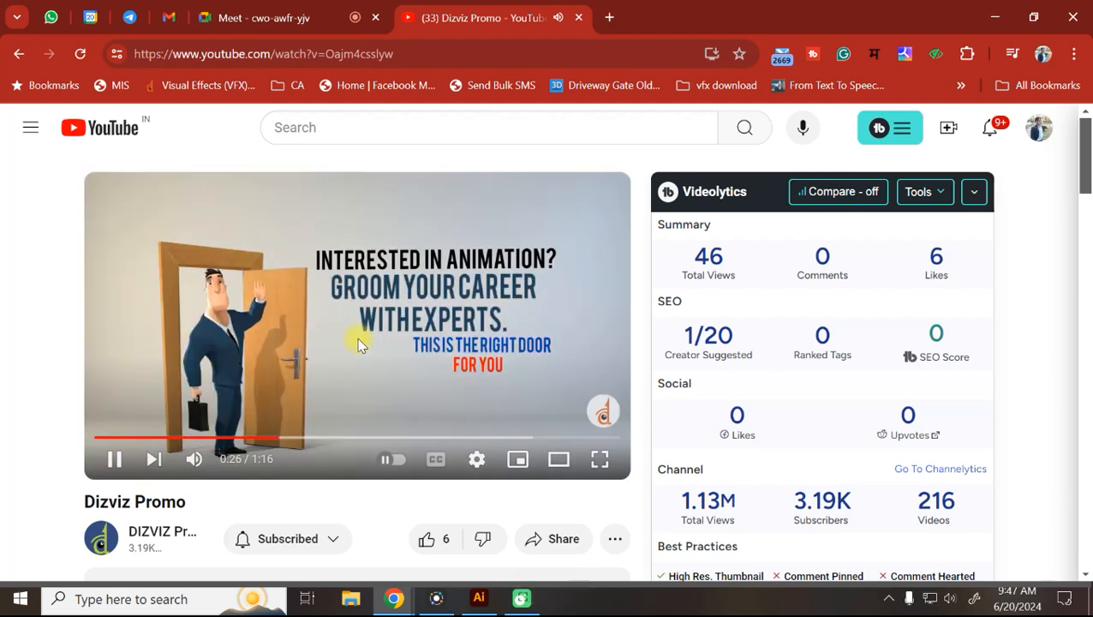
pyautogui.press('space')
pyautogui.press('space')
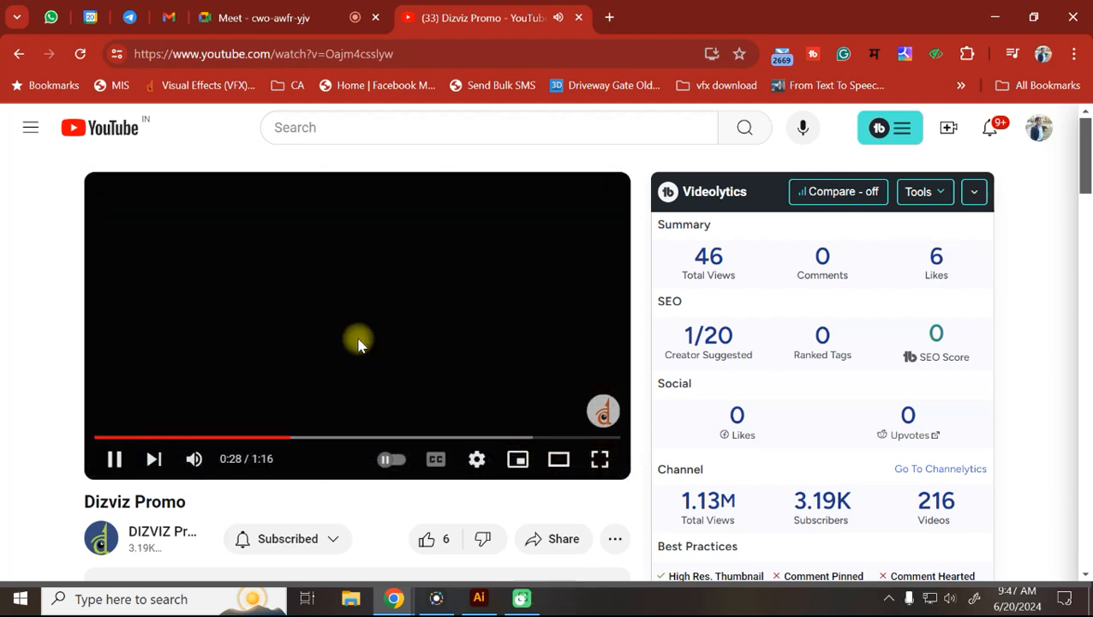
pyautogui.press('space')
pyautogui.press('space')
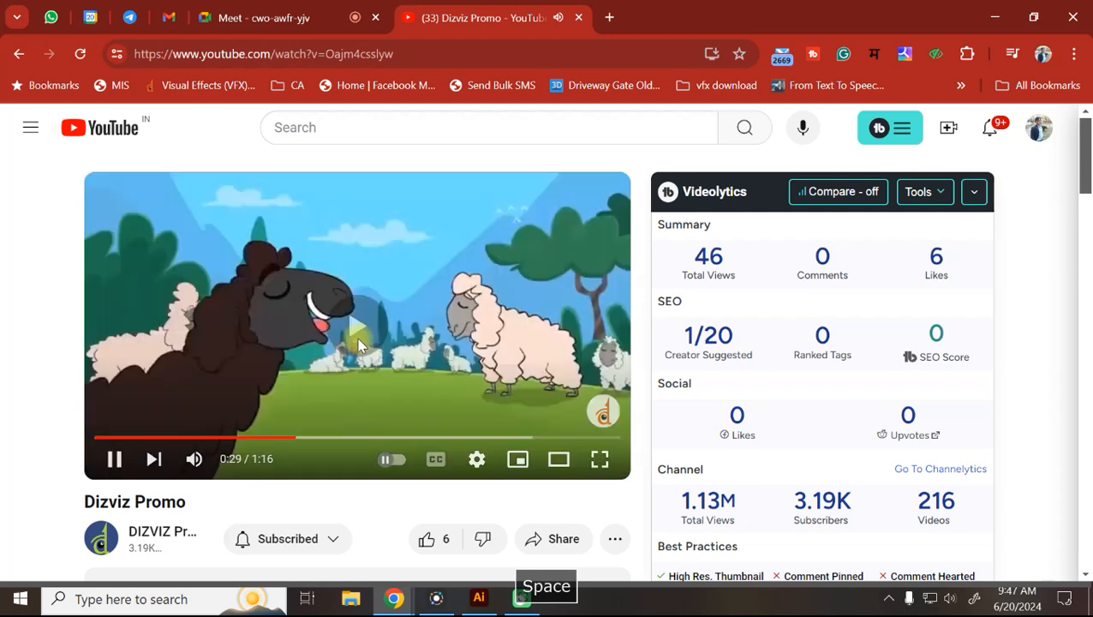
pyautogui.press('space')
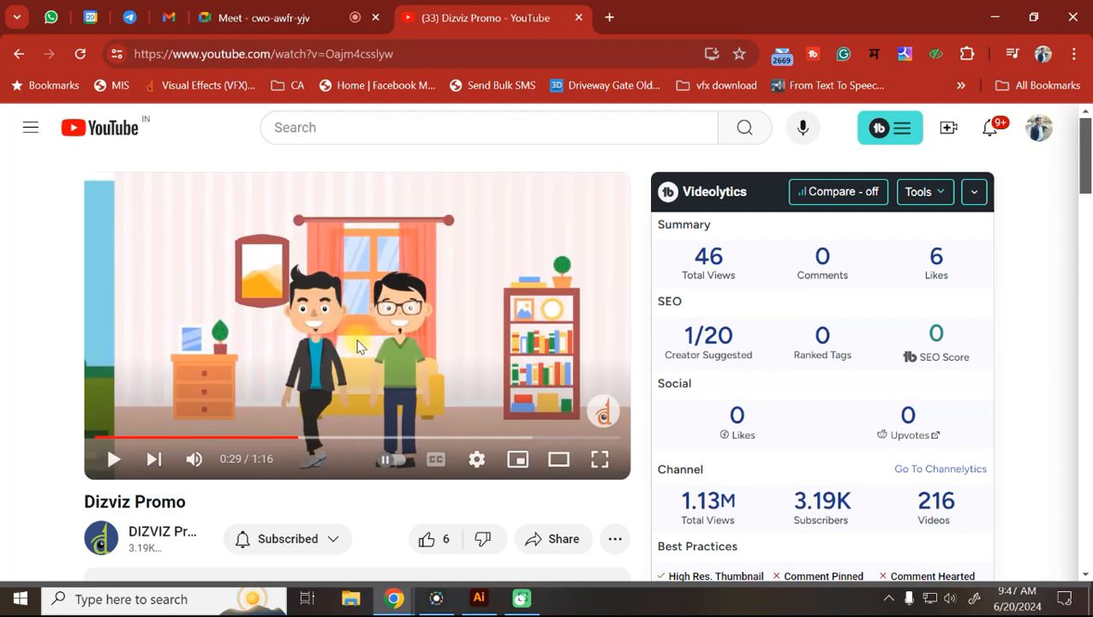
pyautogui.press('space')
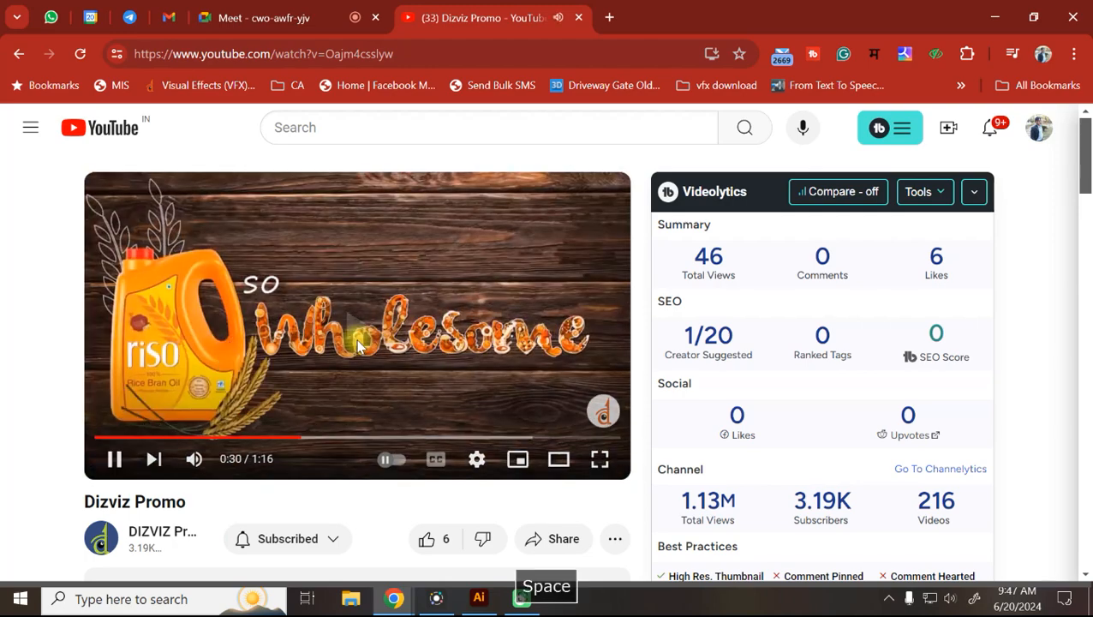
pyautogui.press('space')
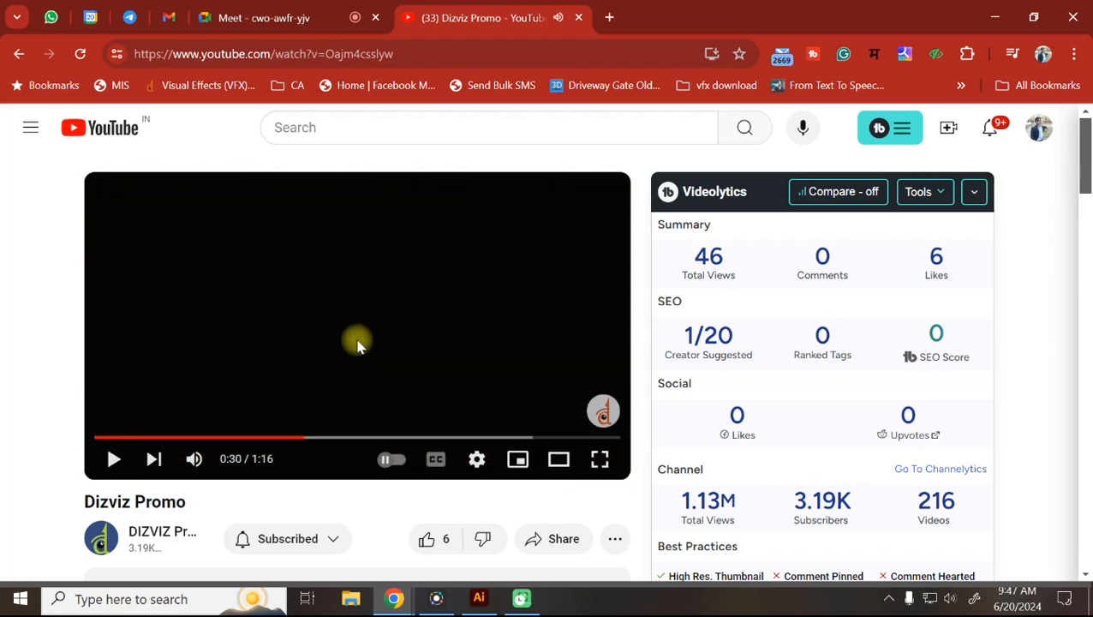
pyautogui.press('space')
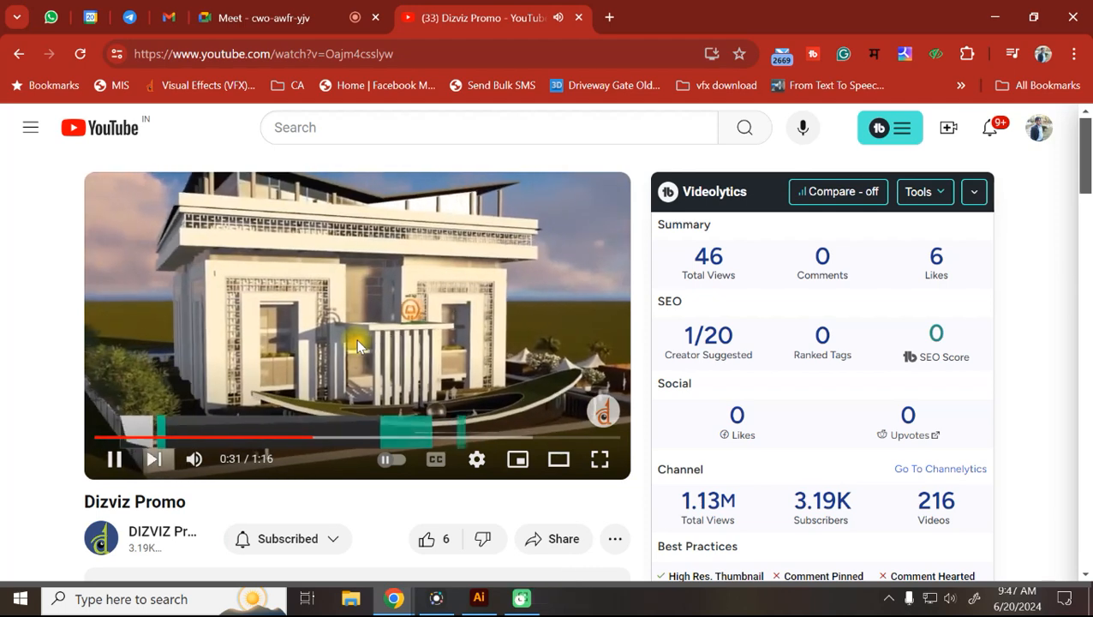
# Scrub the promo around the 0:30–0:33 building scene, pausing and resuming, then skip ahead.
pyautogui.press('space')
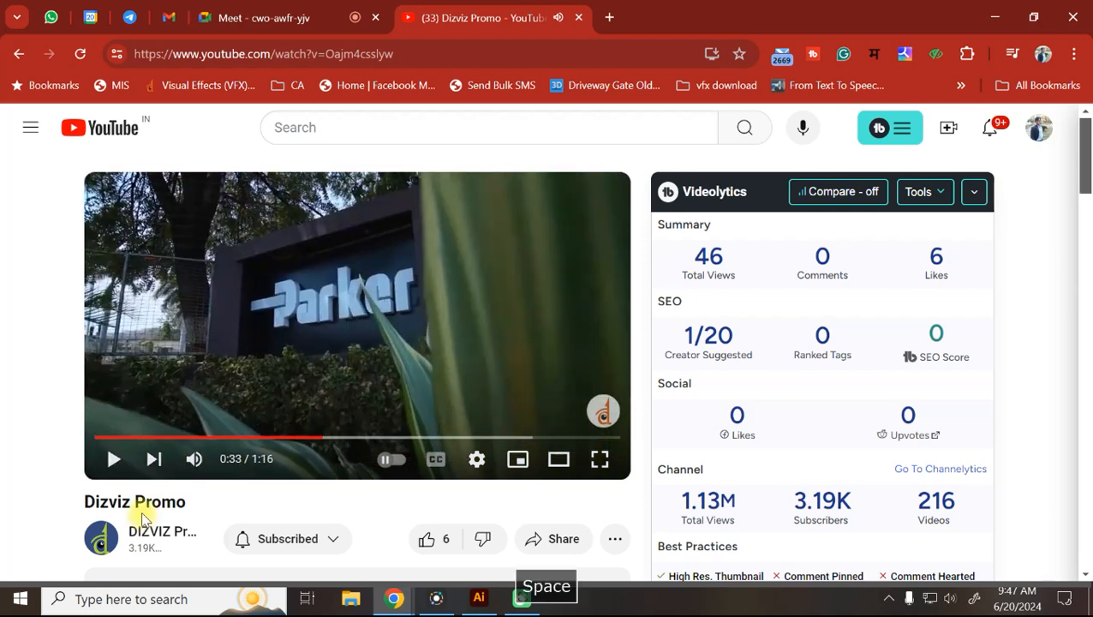
pyautogui.press('Left')
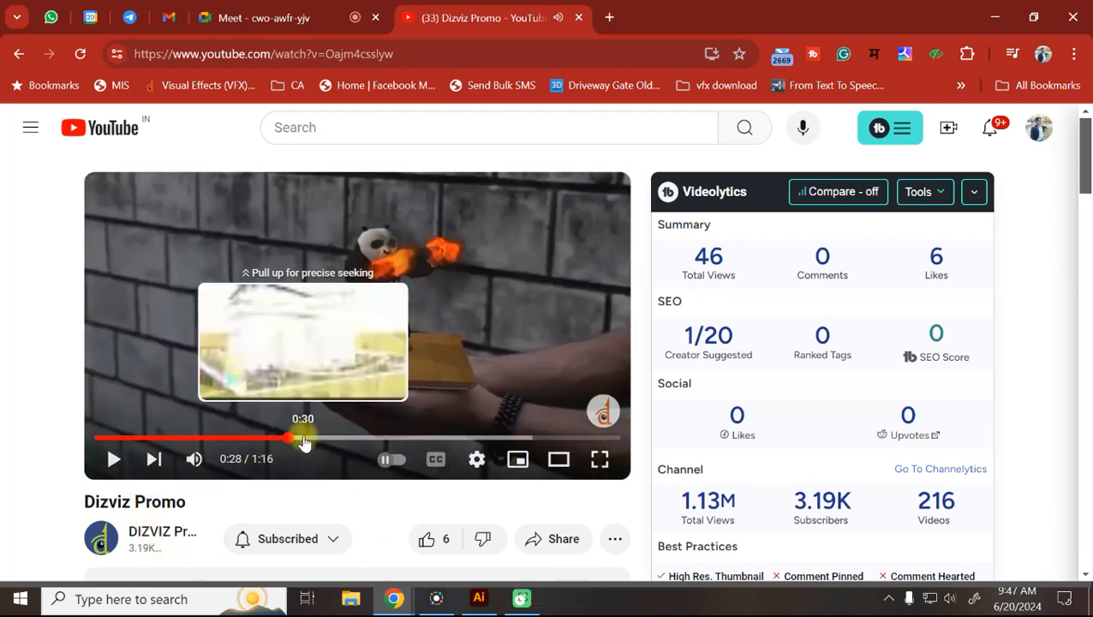
pyautogui.click(304, 441)
pyautogui.press('space')
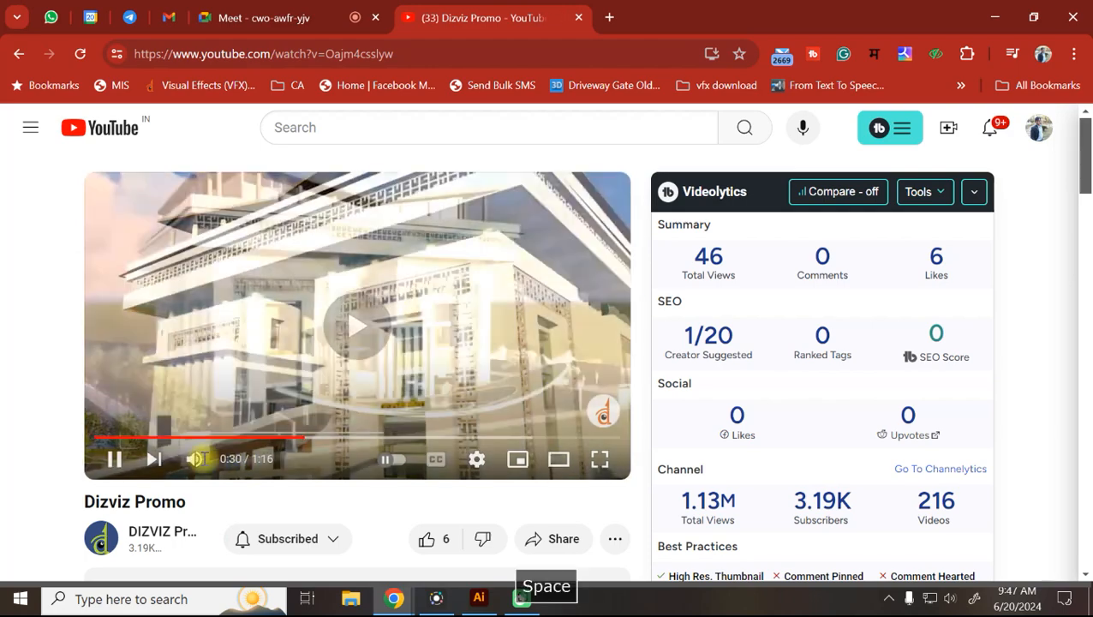
pyautogui.press('space')
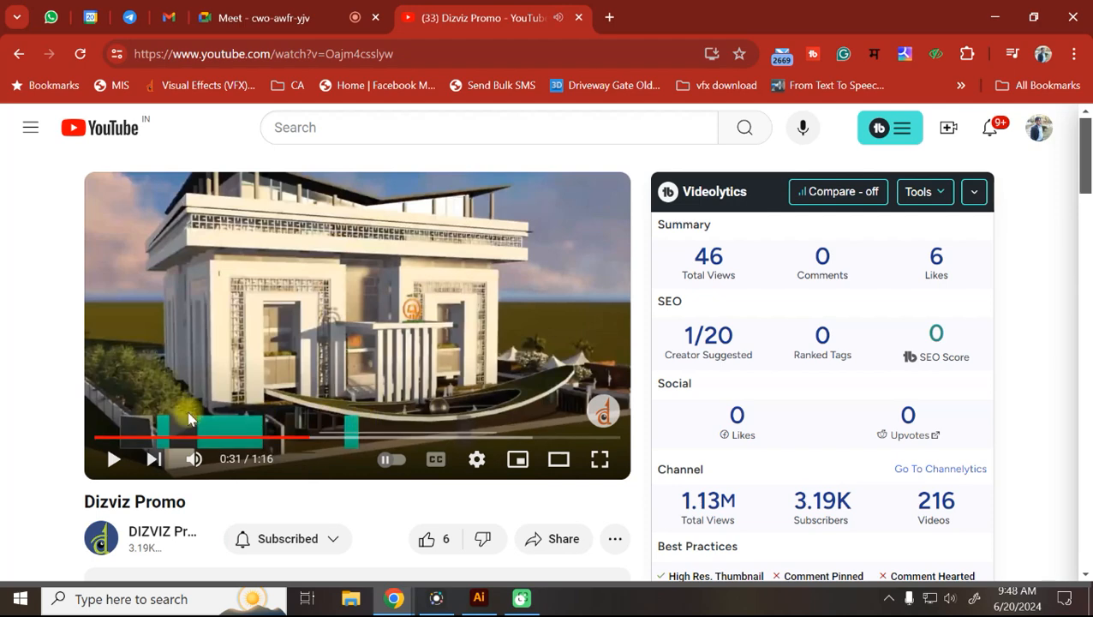
pyautogui.press('space')
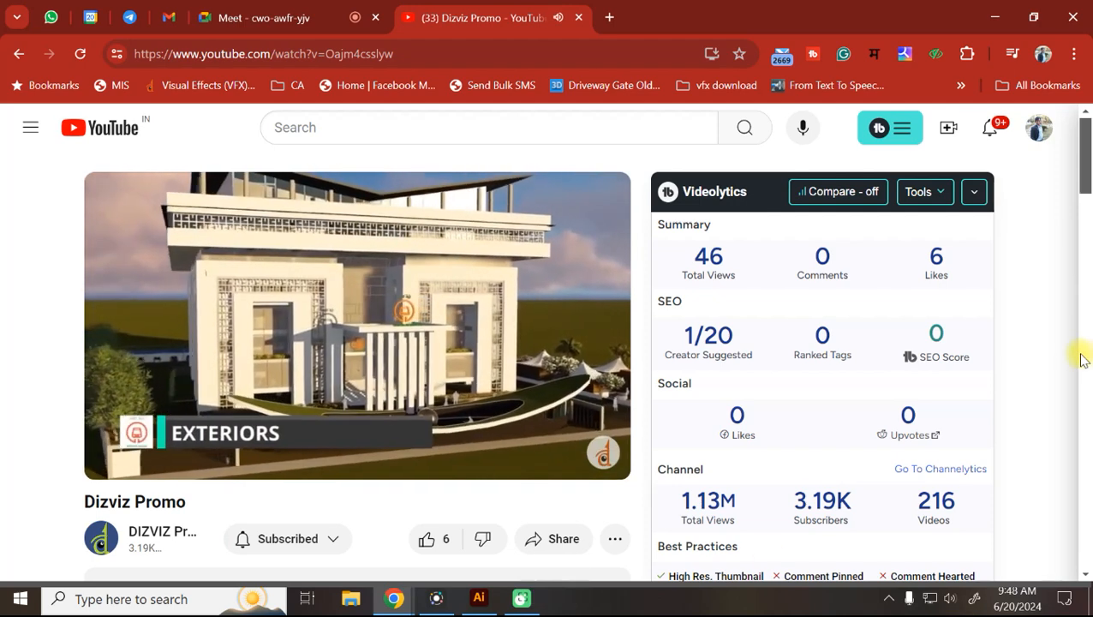
pyautogui.click(296, 398)
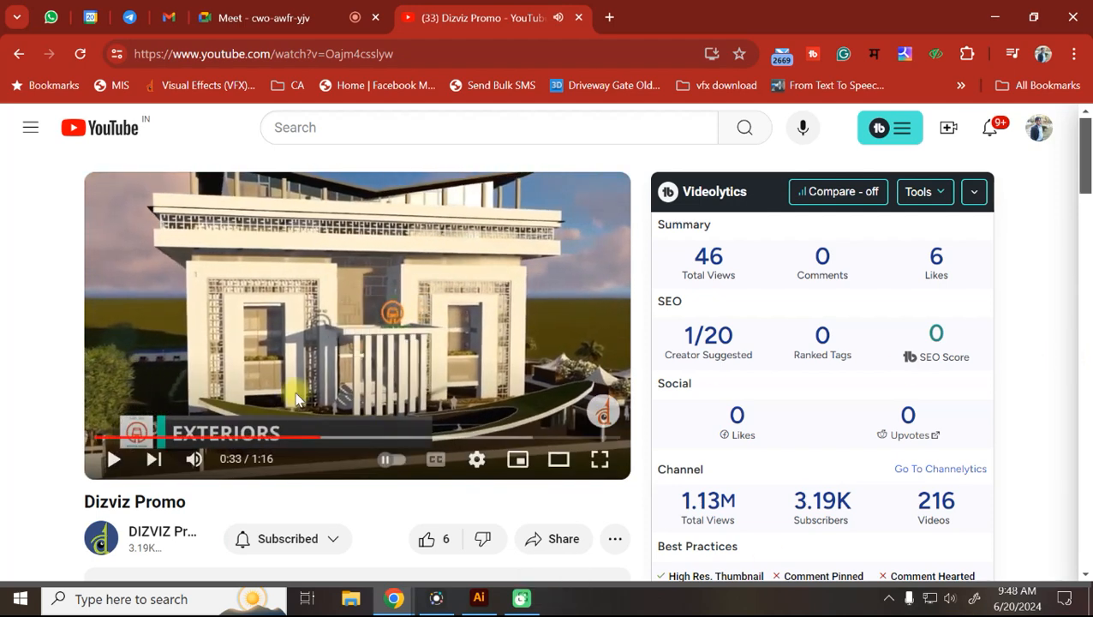
pyautogui.press('space')
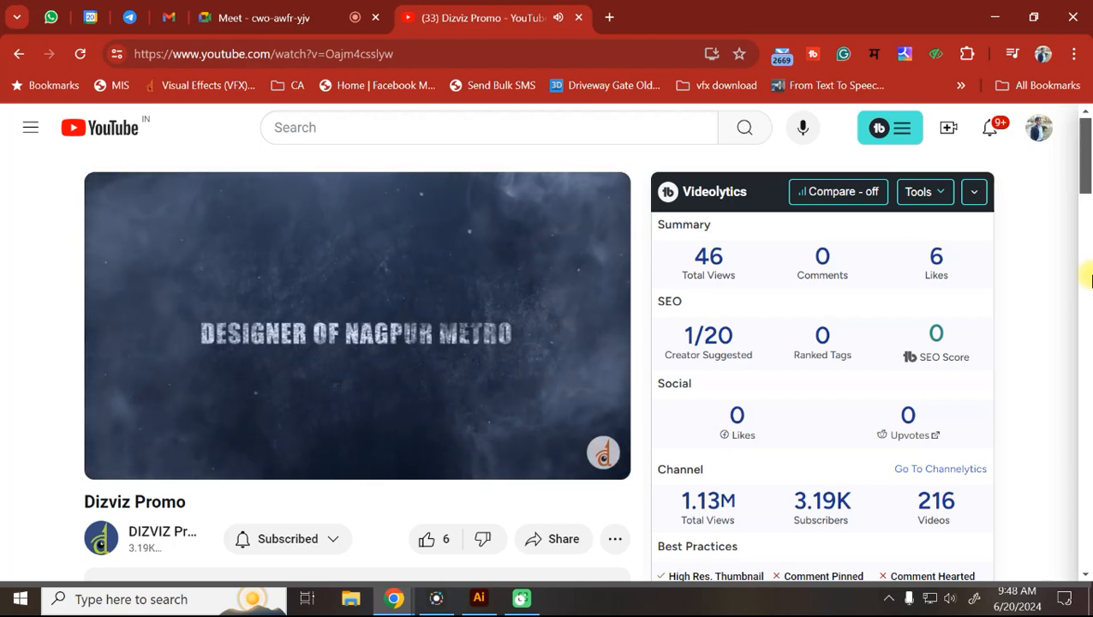
pyautogui.press('Right')
pyautogui.press('Right')
pyautogui.press('Right')
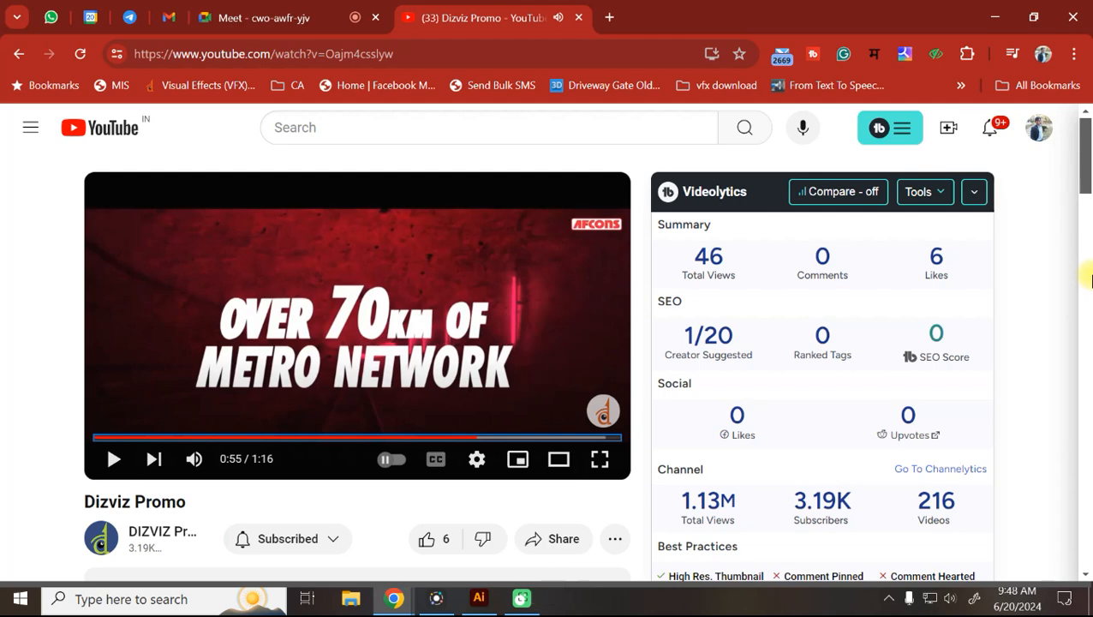
# Check the Meet call for join requests, then play the promo pausing at 1:00 and near the end.
pyautogui.click(261, 9)
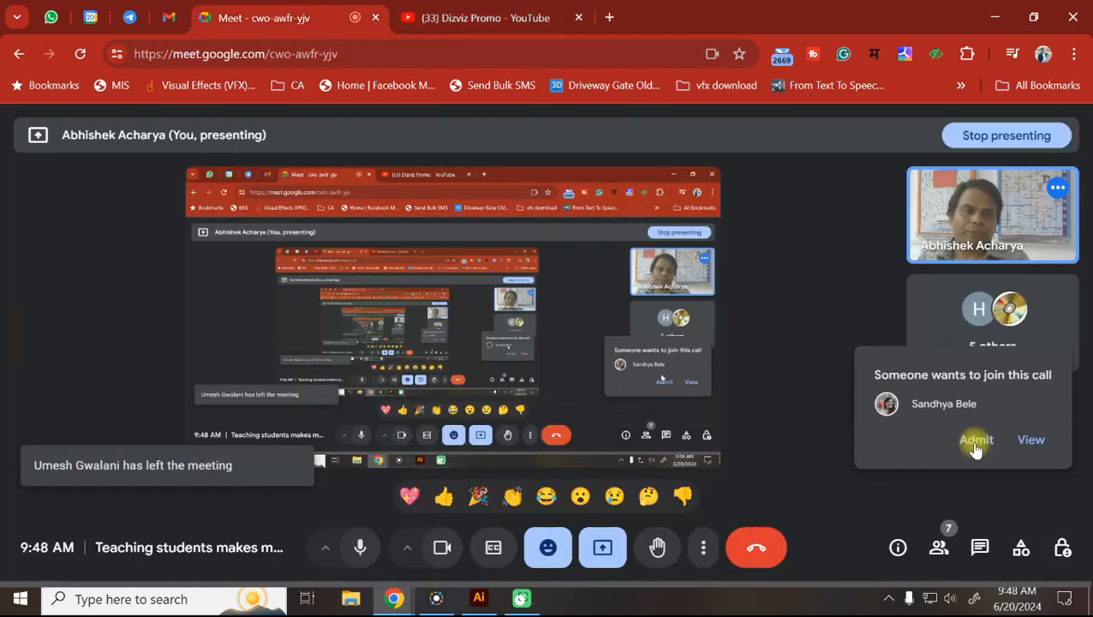
pyautogui.click(510, 18)
pyautogui.press('space')
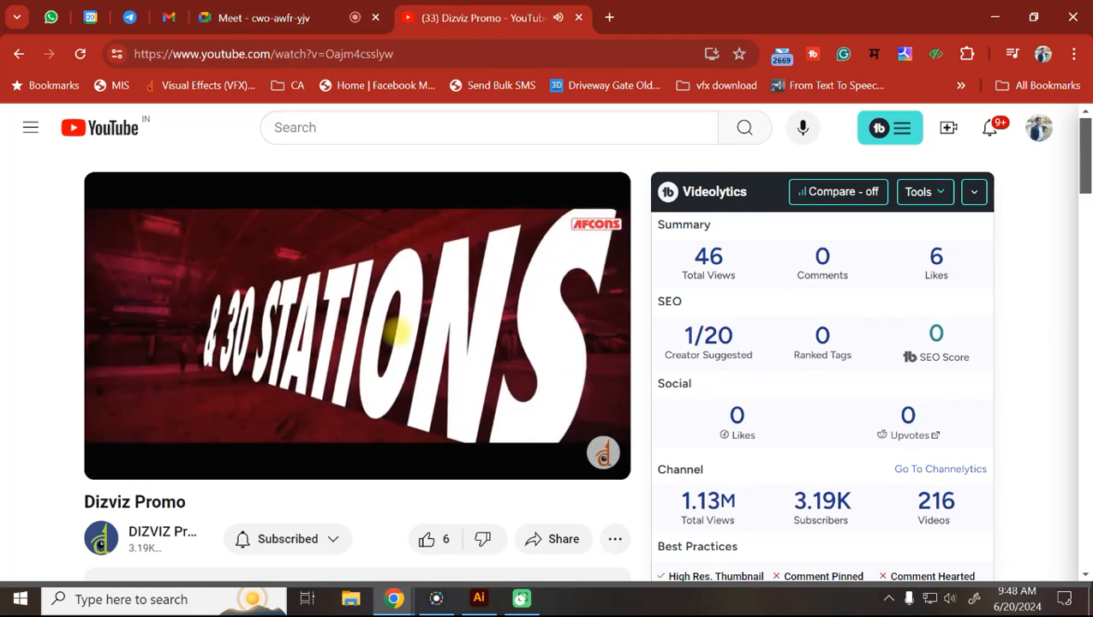
pyautogui.press('space')
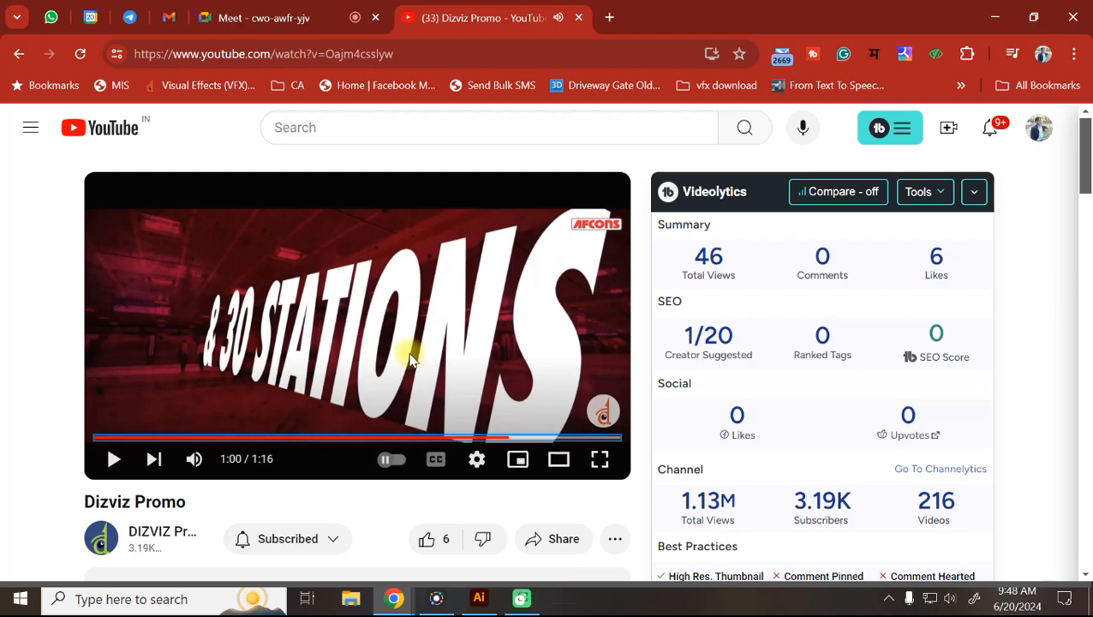
pyautogui.press('space')
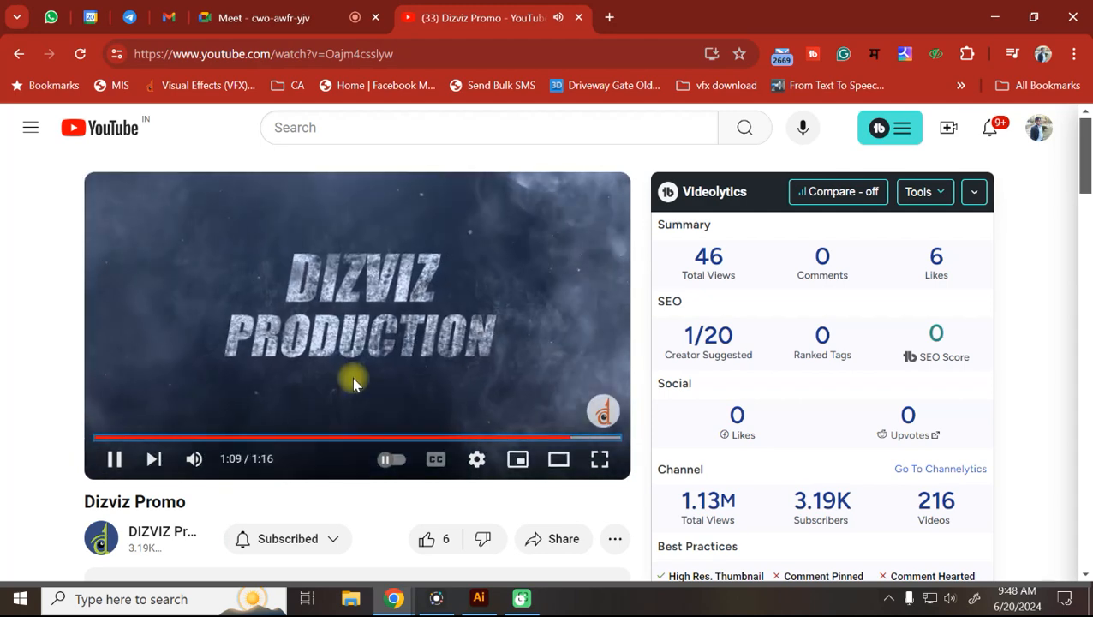
pyautogui.press('space')
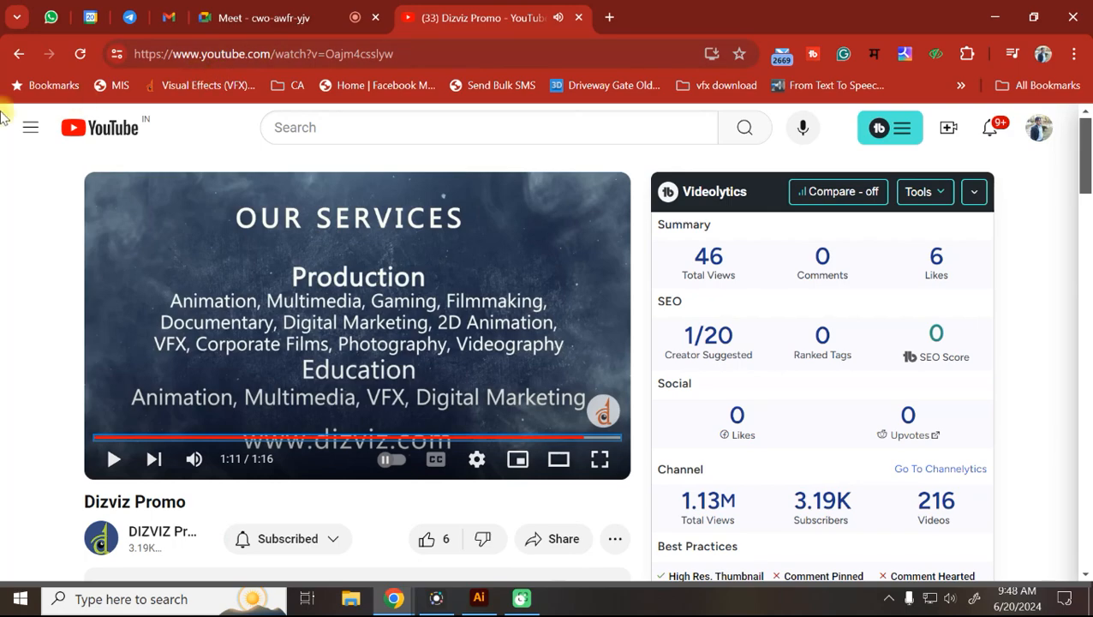
# Go back to the channel's video list and scroll through it.
pyautogui.click(18, 54)
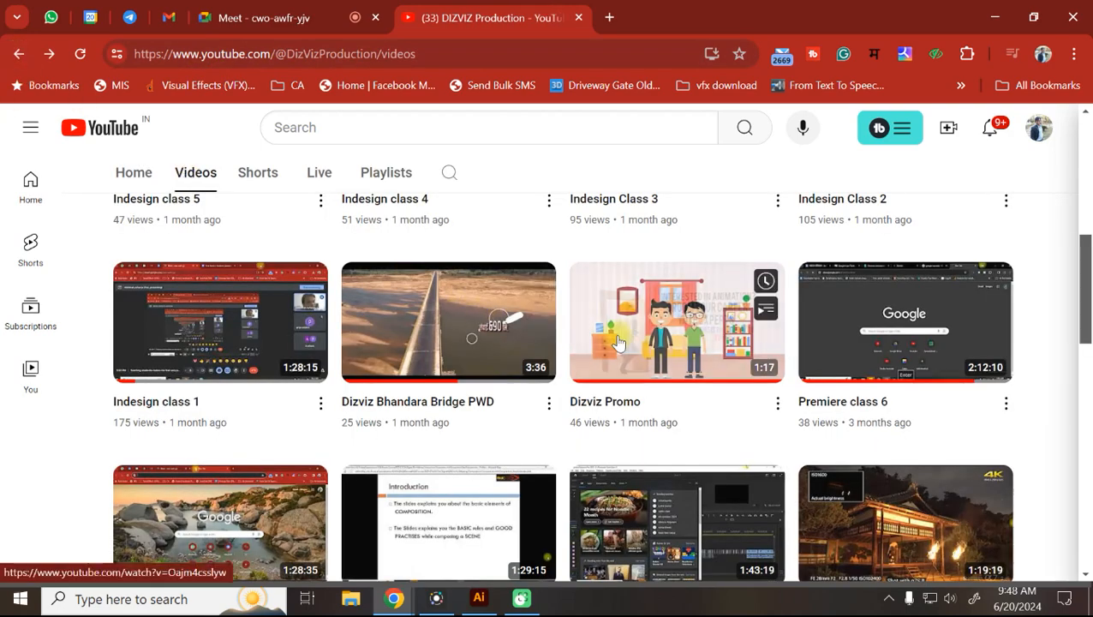
pyautogui.scroll(-2, 620, 341)
pyautogui.scroll(-5, 620, 341)
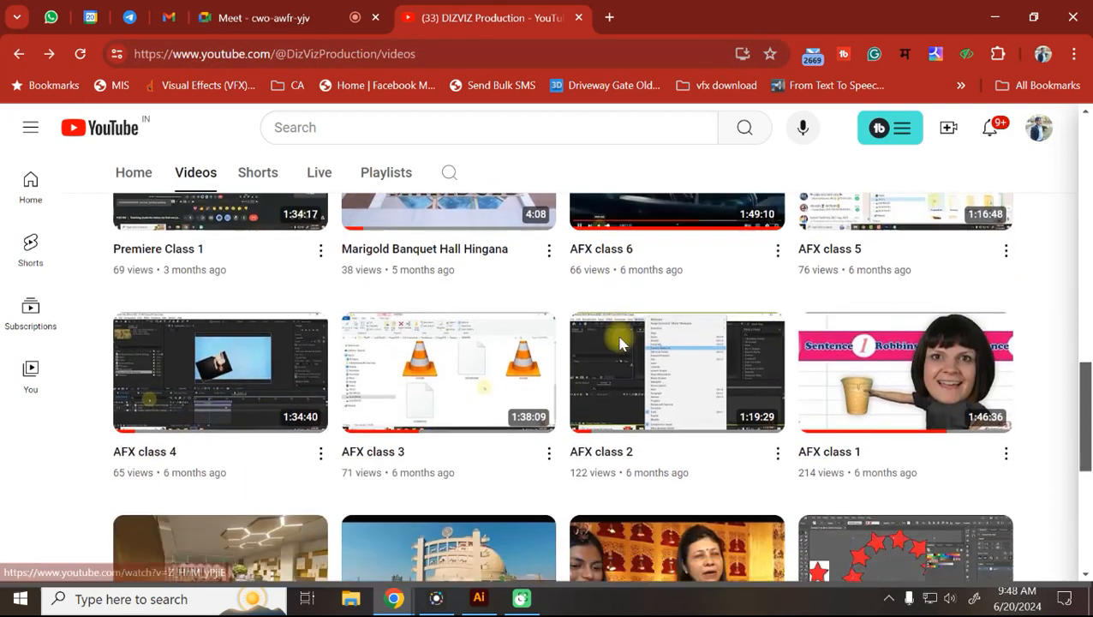
pyautogui.scroll(-4, 619, 343)
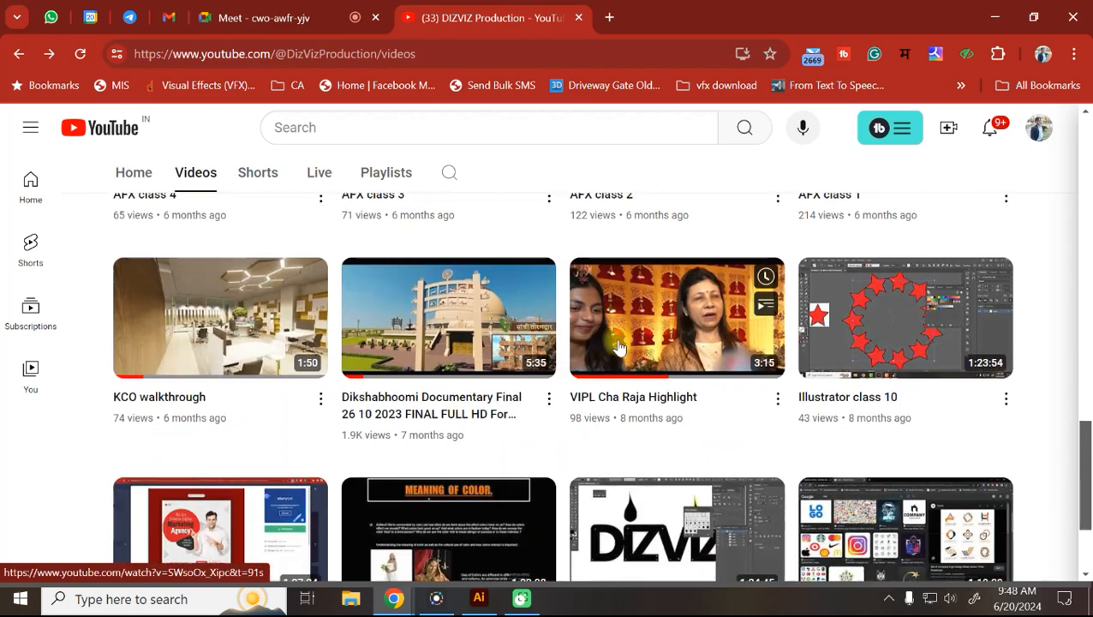
pyautogui.scroll(1, 619, 345)
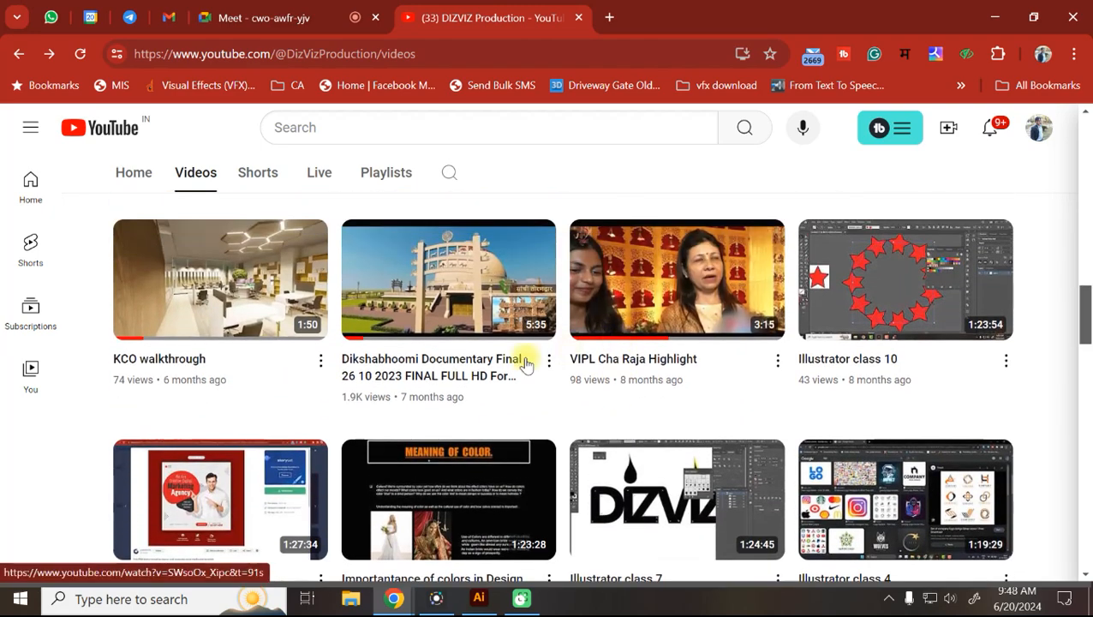
# Preview the Dikshabhoomi documentary, playing from near the start and jumping to about 0:51.
pyautogui.click(357, 342)
pyautogui.click(117, 438)
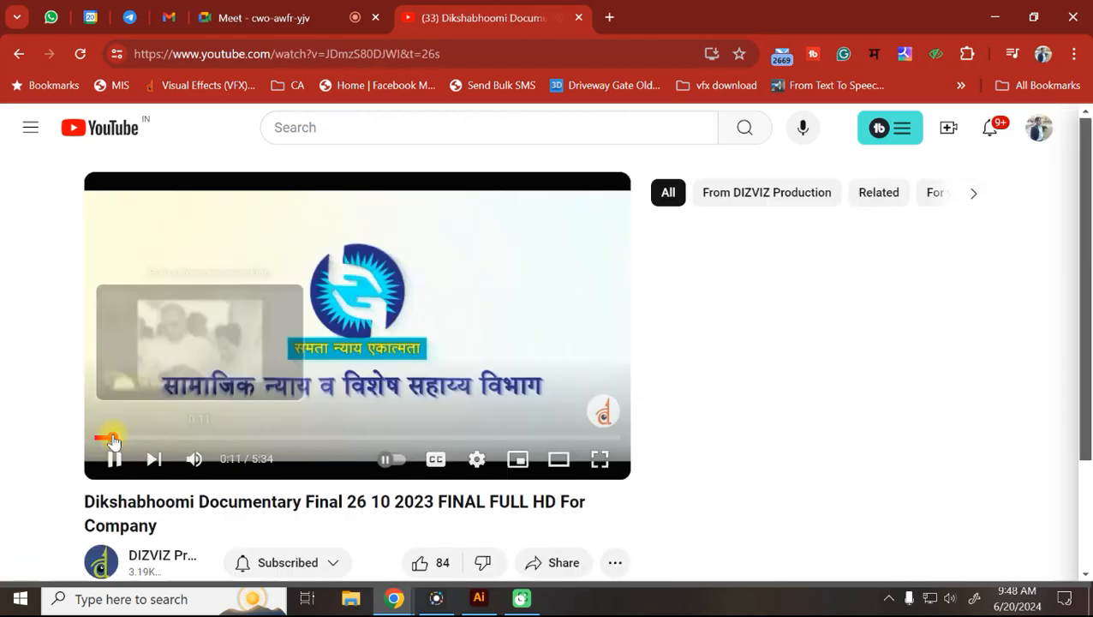
pyautogui.press('space')
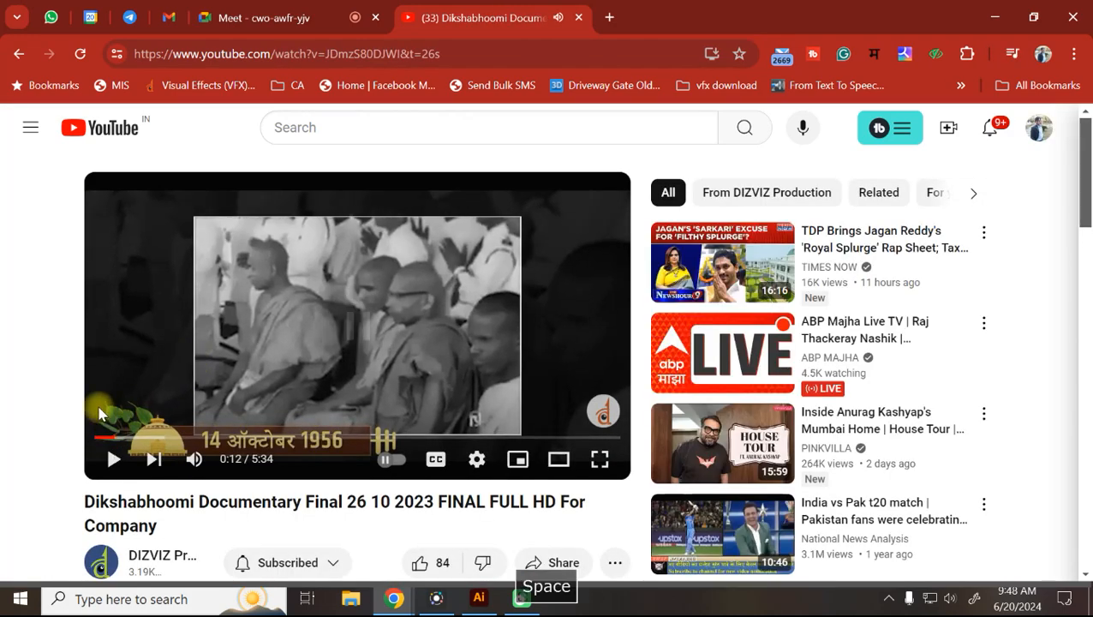
pyautogui.click(114, 460)
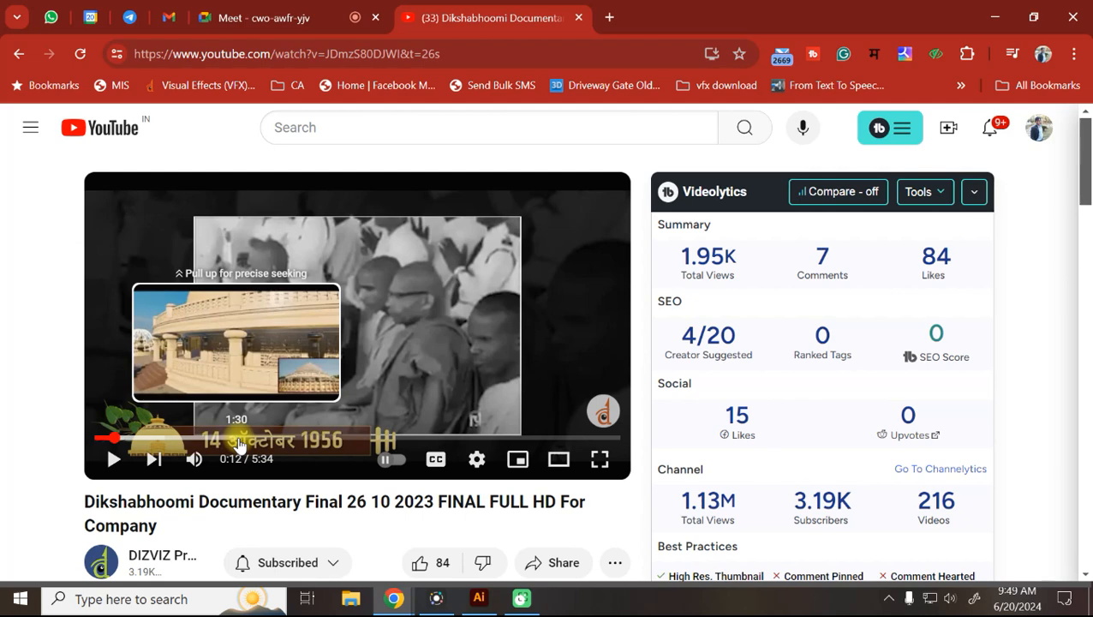
pyautogui.press('space')
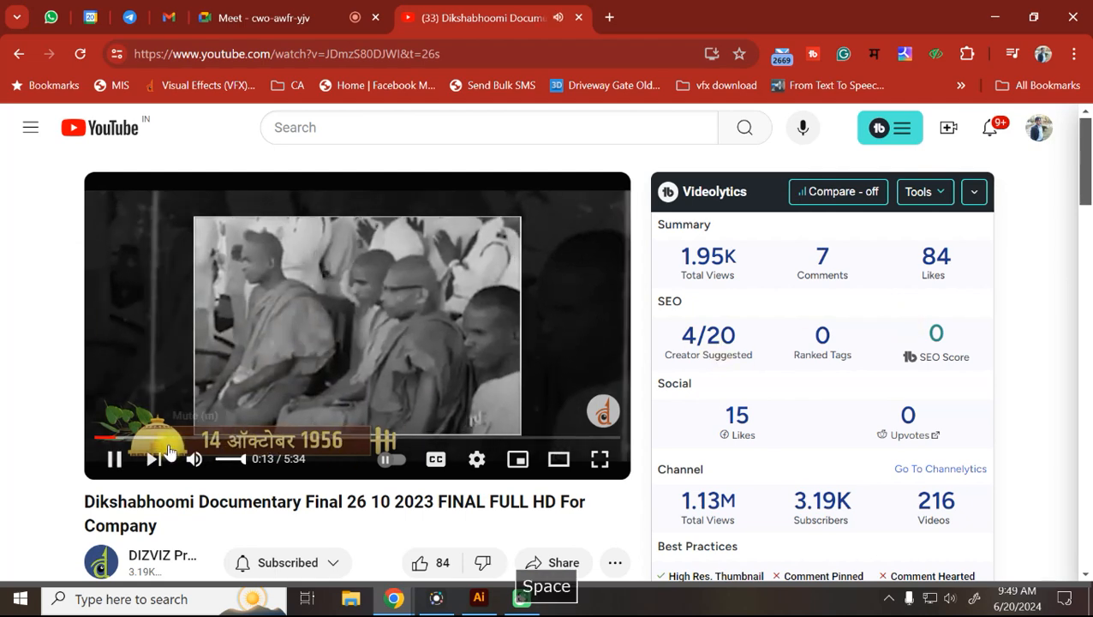
pyautogui.click(139, 440)
pyautogui.click(179, 439)
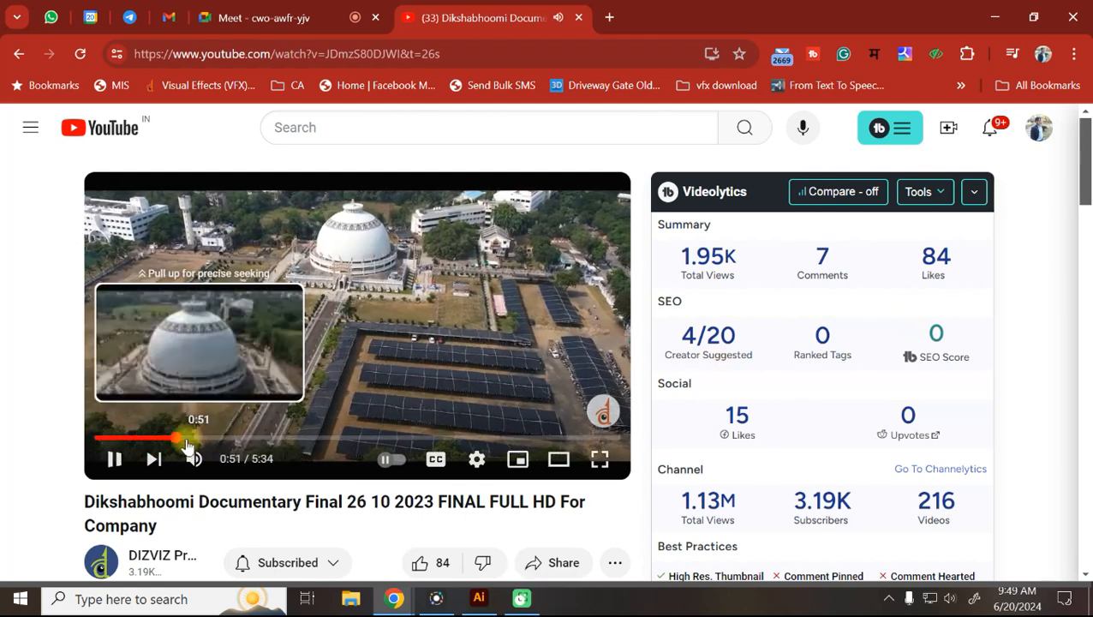
# Return to the channel's Videos list, scroll down through older uploads, and bring Illustrator forward.
pyautogui.click(19, 52)
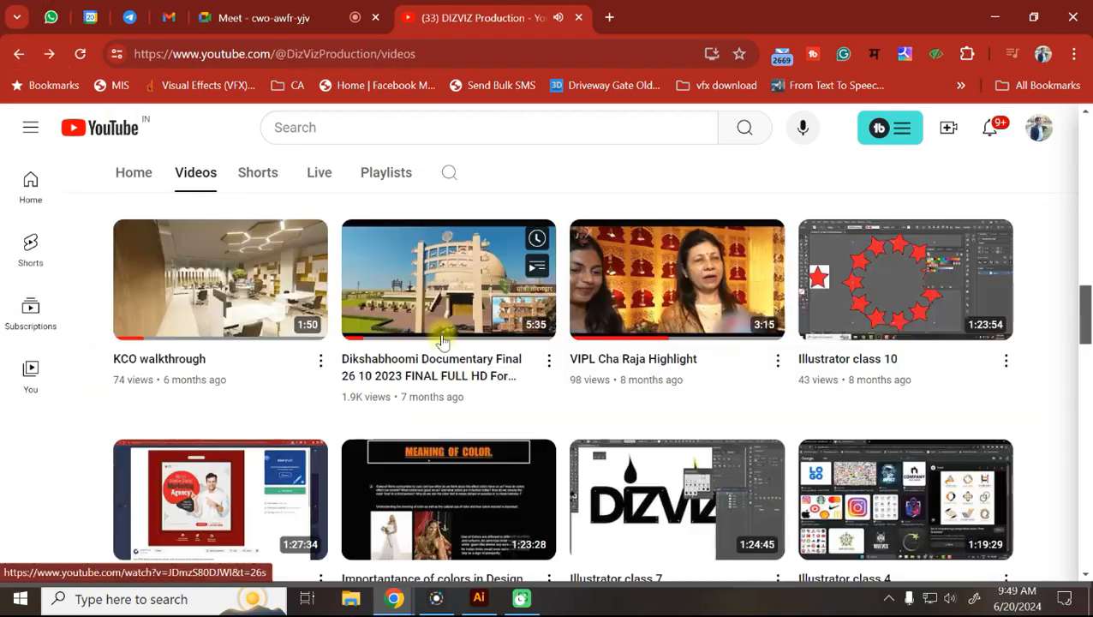
pyautogui.scroll(-5, 443, 341)
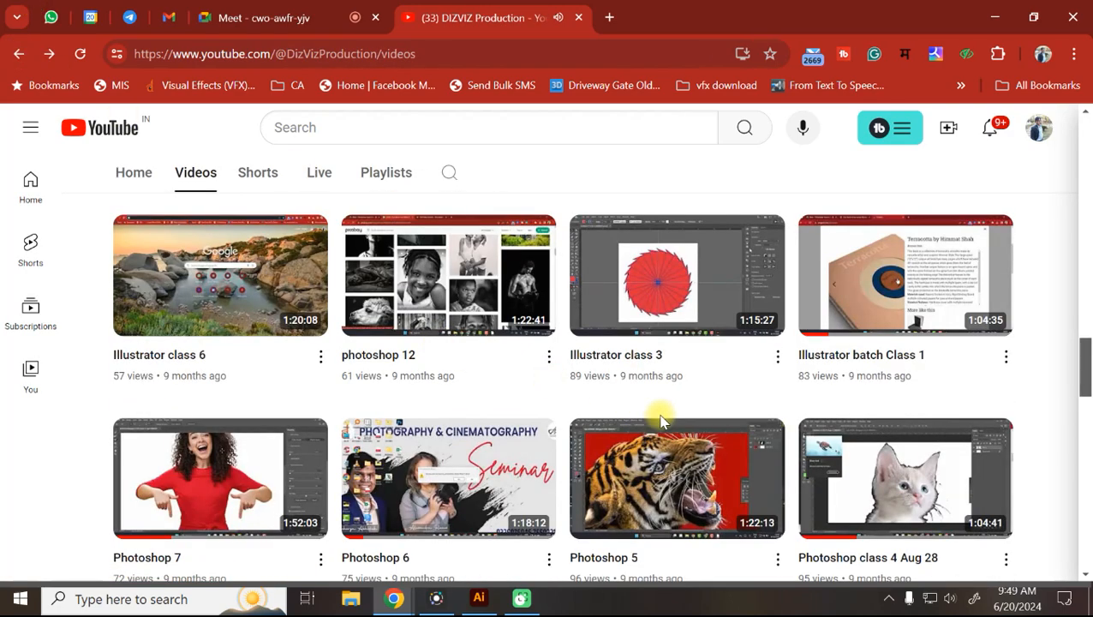
pyautogui.scroll(-5, 660, 420)
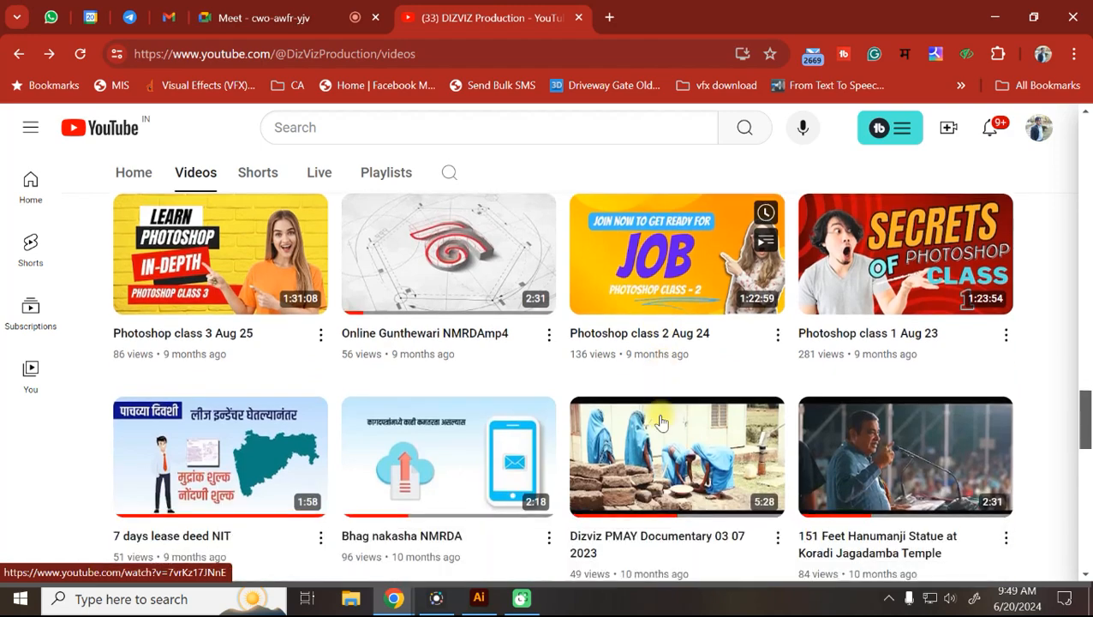
pyautogui.scroll(-4, 660, 420)
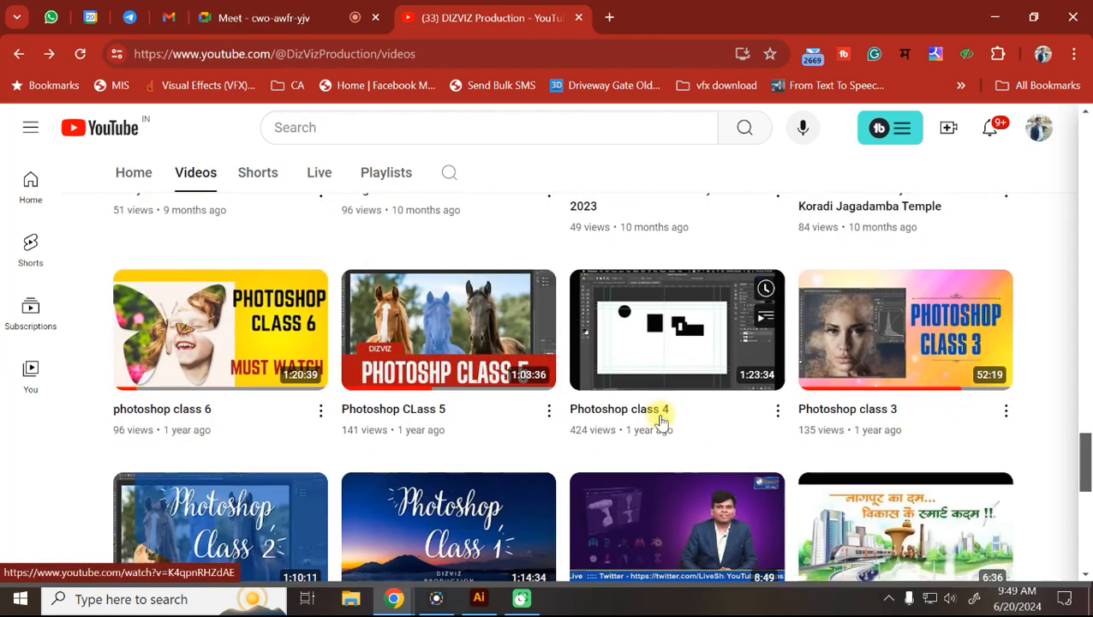
pyautogui.scroll(-3, 659, 420)
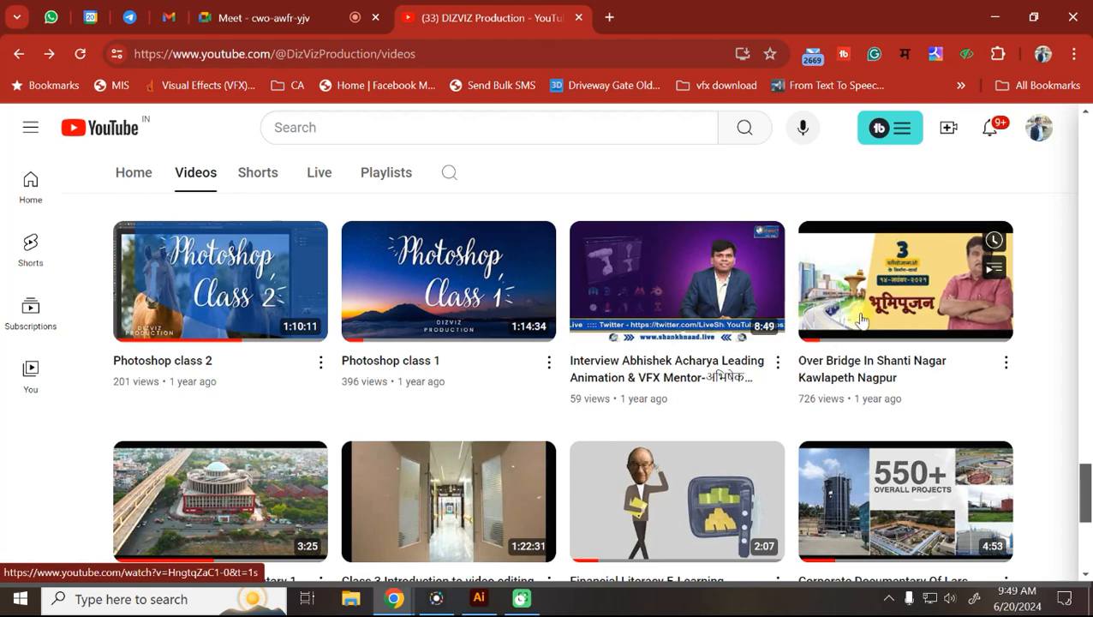
pyautogui.scroll(-2, 861, 320)
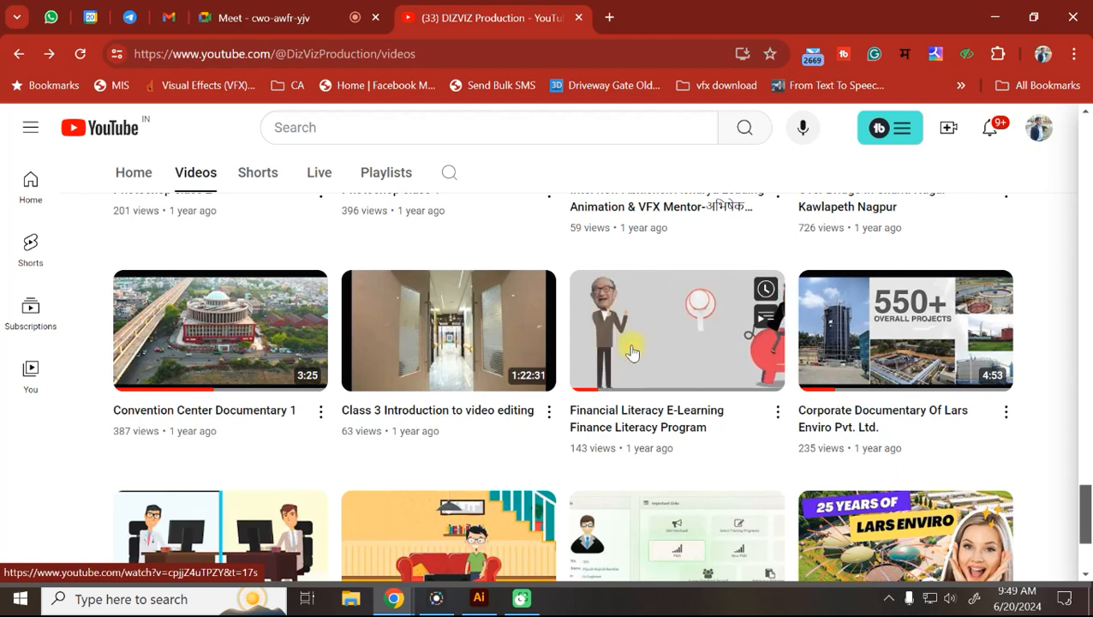
pyautogui.scroll(-2, 631, 352)
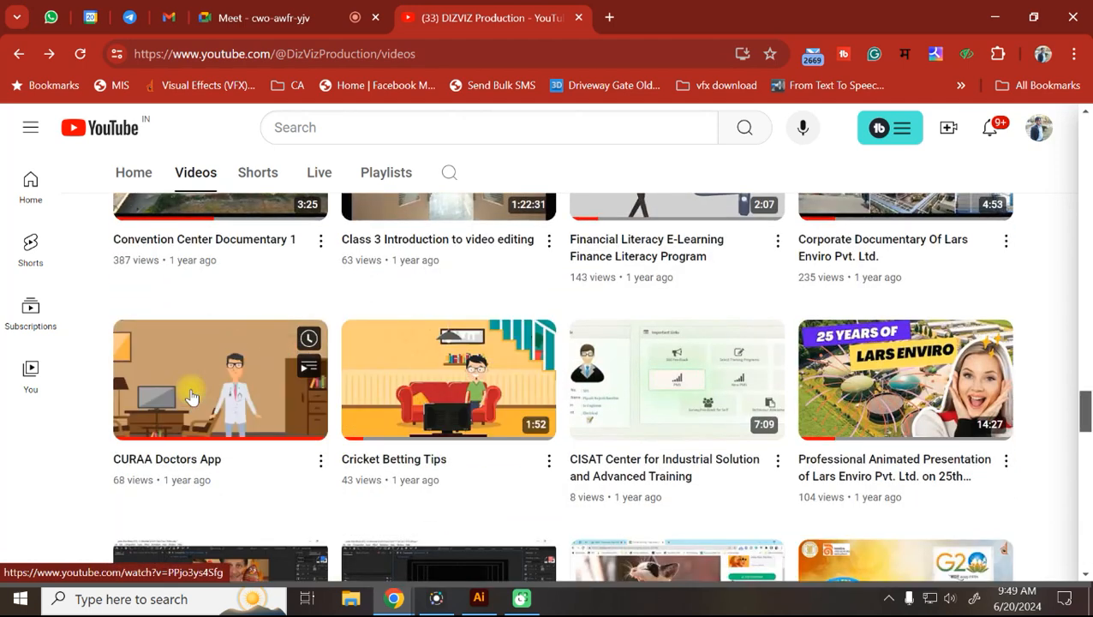
pyautogui.click(482, 603)
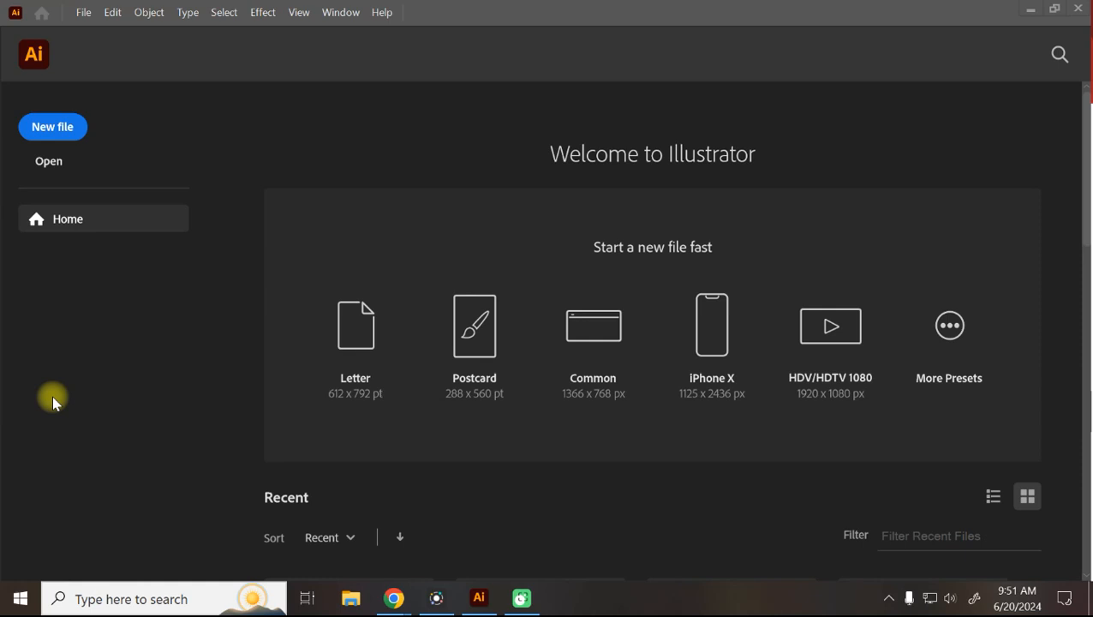
pyautogui.click(110, 600)
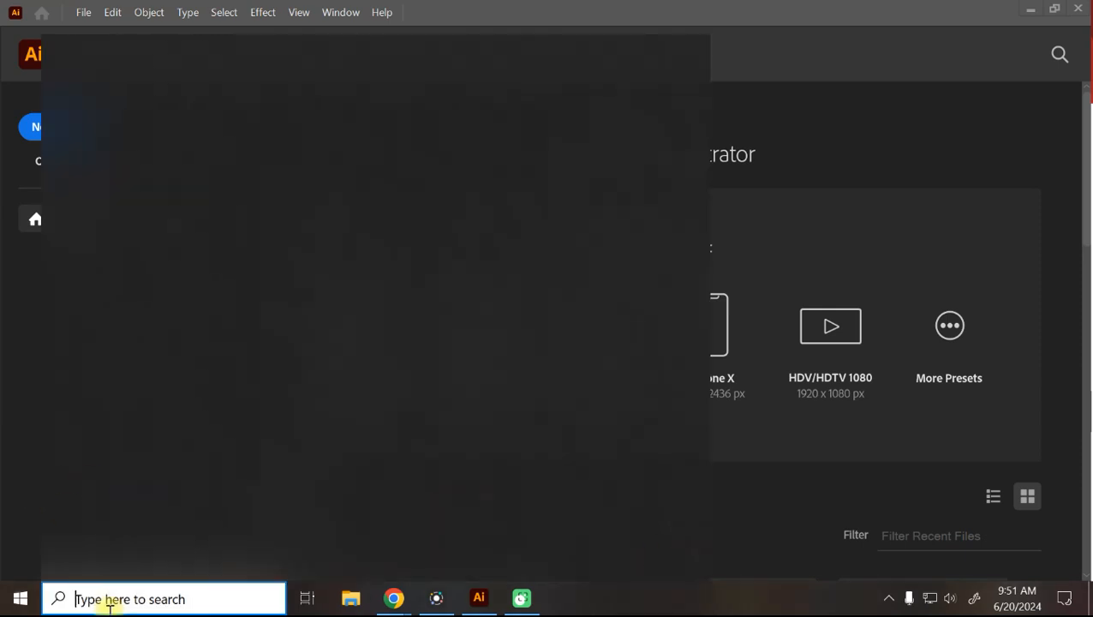
# Launch Paint, sketch a box with an X and a vertical line beside it, then undo it.
pyautogui.write('paint')
pyautogui.press('Return')
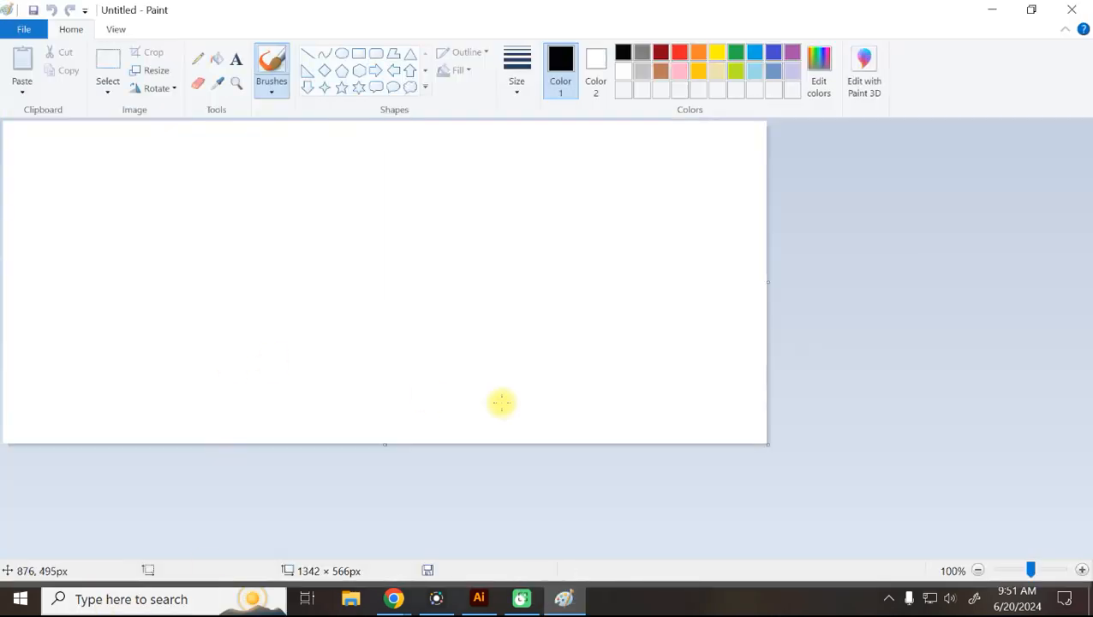
pyautogui.moveTo(247, 197)
pyautogui.mouseDown()
pyautogui.moveTo(248, 300)
pyautogui.moveTo(368, 217)
pyautogui.moveTo(357, 188)
pyautogui.moveTo(224, 188)
pyautogui.moveTo(338, 282)
pyautogui.moveTo(374, 293)
pyautogui.mouseUp()
pyautogui.moveTo(366, 192); pyautogui.dragTo(245, 299)
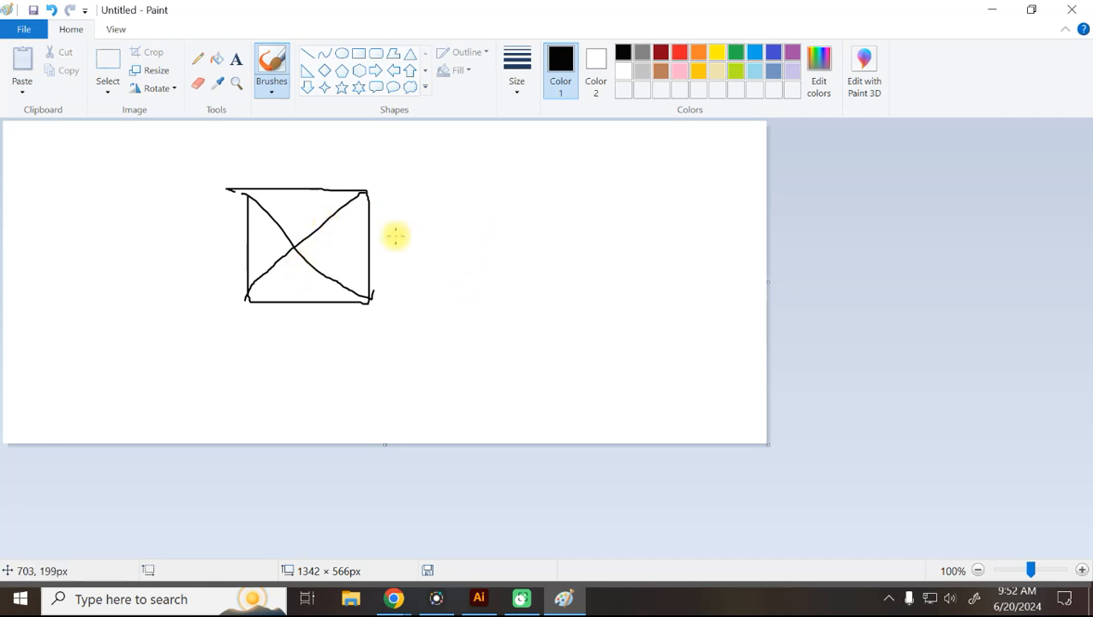
pyautogui.moveTo(429, 194)
pyautogui.mouseDown()
pyautogui.moveTo(429, 276)
pyautogui.moveTo(440, 277)
pyautogui.moveTo(466, 219)
pyautogui.moveTo(429, 193)
pyautogui.moveTo(517, 193)
pyautogui.moveTo(474, 233)
pyautogui.moveTo(508, 290)
pyautogui.moveTo(507, 186)
pyautogui.moveTo(433, 316)
pyautogui.mouseUp()
pyautogui.hotkey('ctrl', 'z')
pyautogui.hotkey('ctrl', 'z')
pyautogui.hotkey('ctrl', 'z')
pyautogui.hotkey('ctrl', 'z')
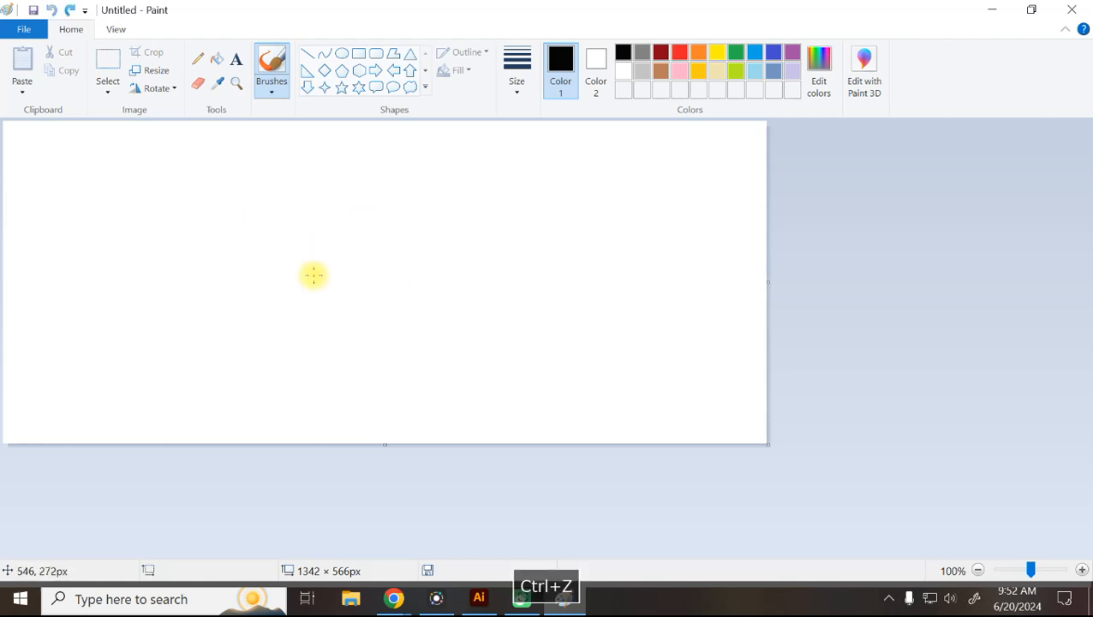
# Redraw the box and add a hatched half-round D shape on its right, then close Paint.
pyautogui.moveTo(239, 179)
pyautogui.mouseDown()
pyautogui.moveTo(228, 293)
pyautogui.moveTo(352, 297)
pyautogui.moveTo(366, 222)
pyautogui.moveTo(364, 179)
pyautogui.moveTo(247, 177)
pyautogui.moveTo(320, 276)
pyautogui.moveTo(360, 301)
pyautogui.moveTo(391, 305)
pyautogui.moveTo(432, 244)
pyautogui.moveTo(412, 185)
pyautogui.moveTo(366, 172)
pyautogui.moveTo(224, 292)
pyautogui.mouseUp()
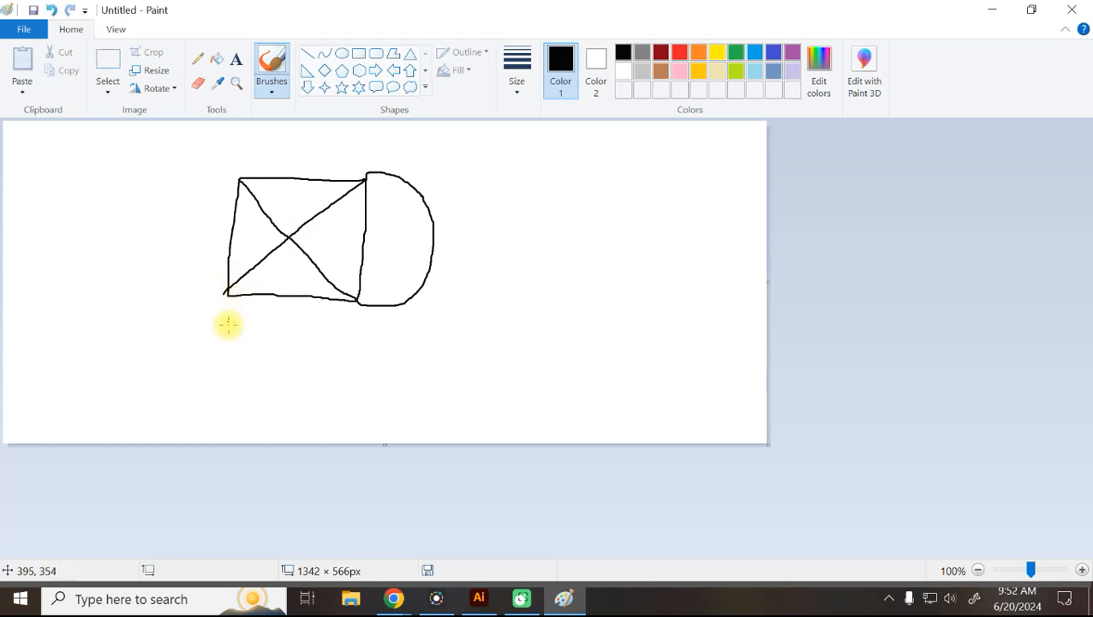
pyautogui.moveTo(371, 192)
pyautogui.mouseDown()
pyautogui.moveTo(433, 176)
pyautogui.moveTo(418, 199)
pyautogui.mouseUp()
pyautogui.moveTo(370, 227)
pyautogui.mouseDown()
pyautogui.moveTo(418, 227)
pyautogui.moveTo(408, 260)
pyautogui.moveTo(424, 297)
pyautogui.mouseUp()
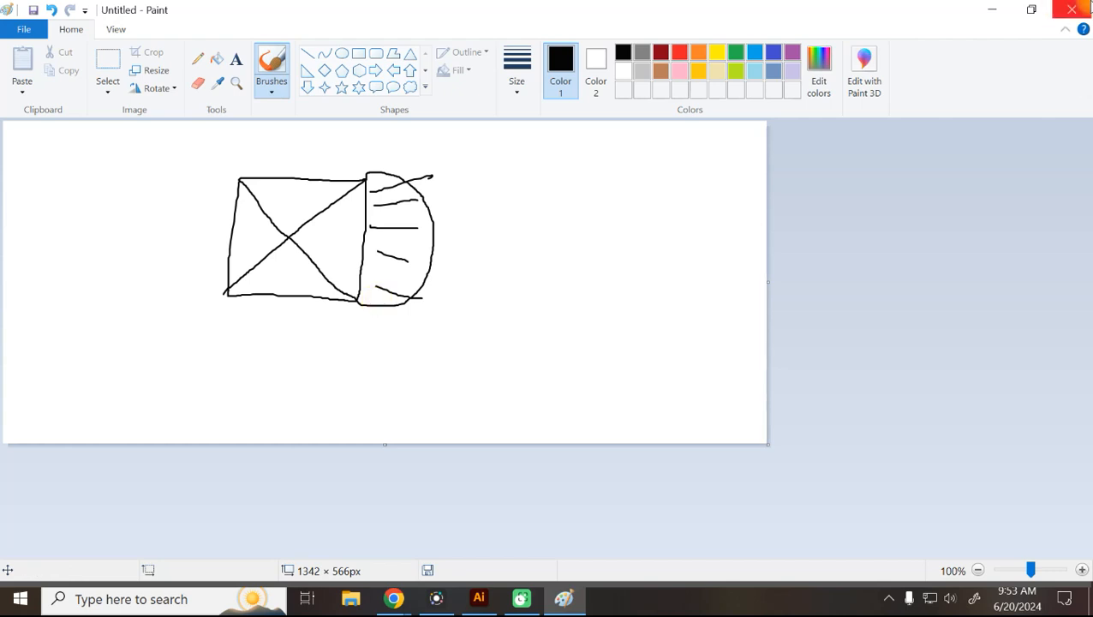
pyautogui.click(1071, 10)
# Discard the Paint sketch without saving, returning to Illustrator's Welcome screen.
pyautogui.click(590, 302)
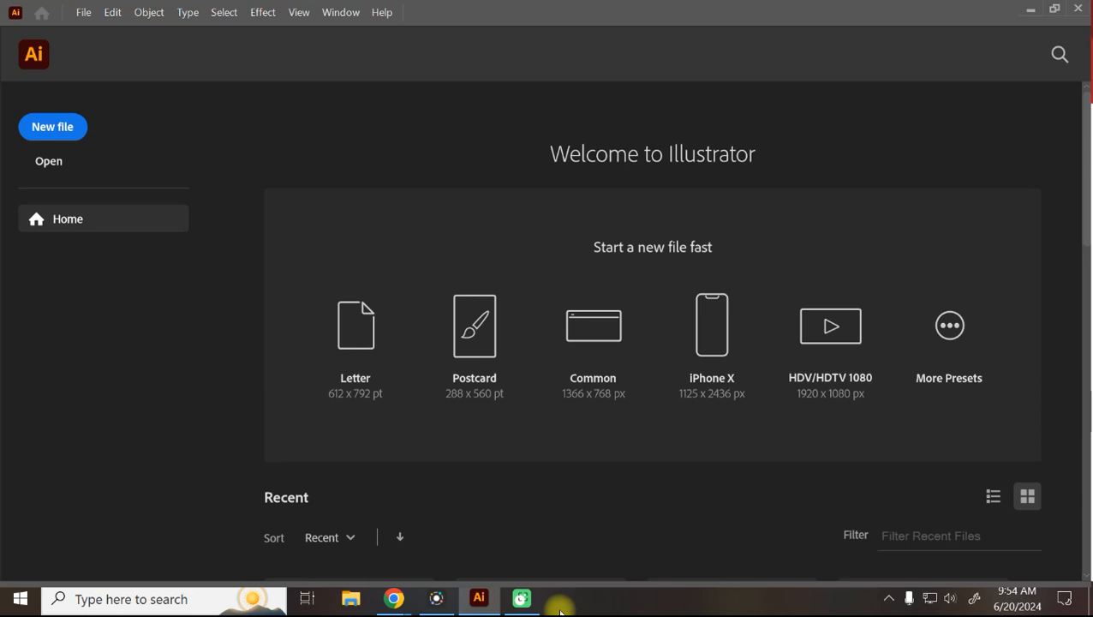
pyautogui.moveTo(452, 609)
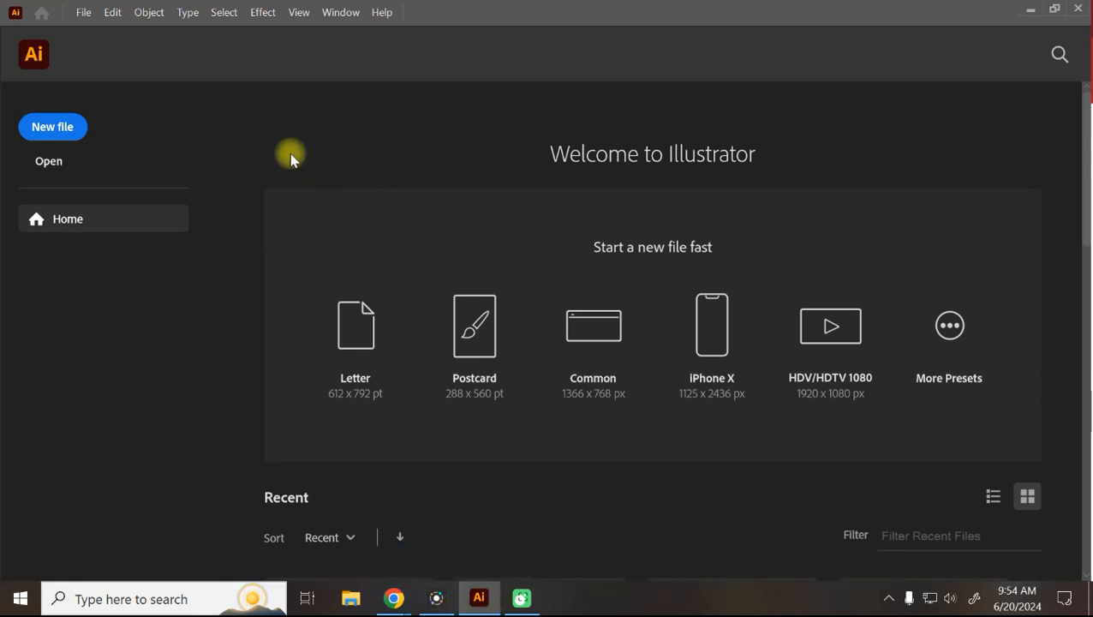
pyautogui.scroll(-5, 470, 521)
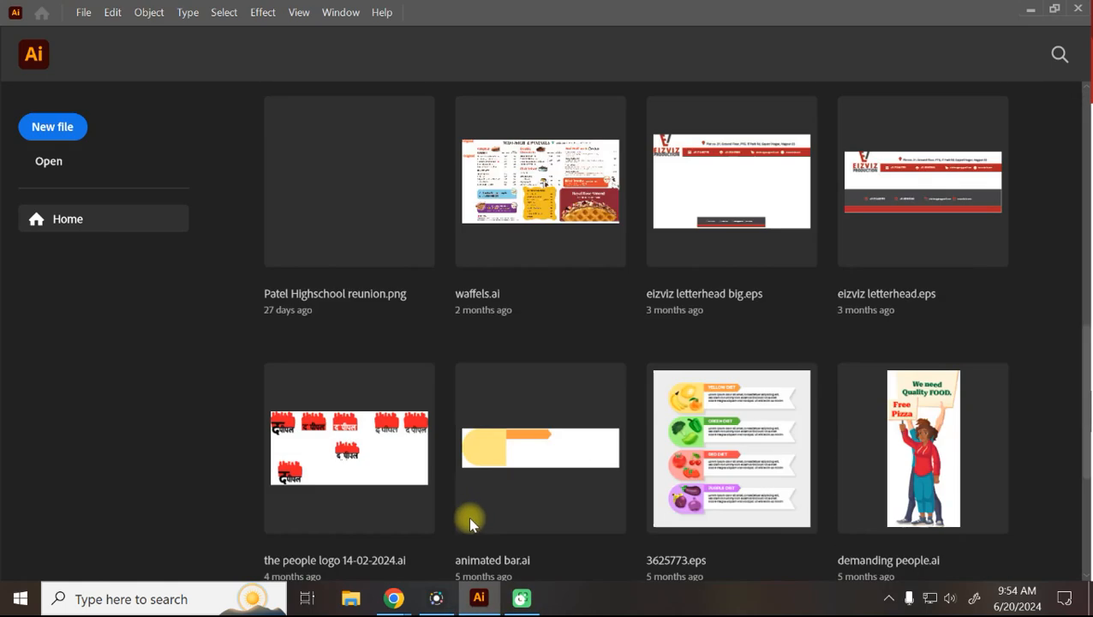
pyautogui.scroll(-3, 469, 520)
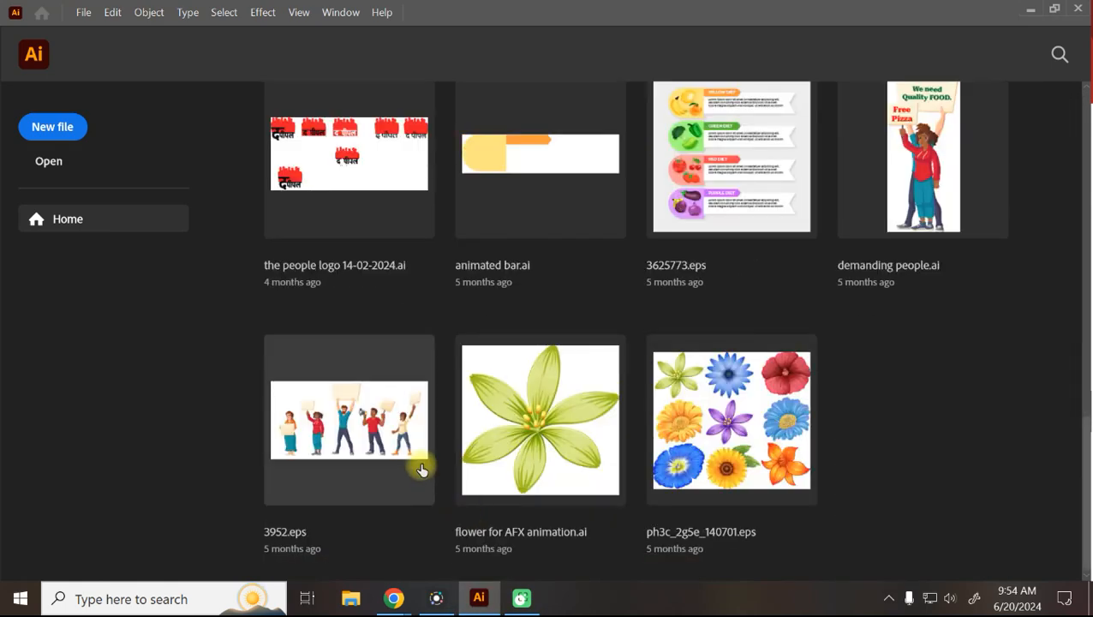
pyautogui.scroll(3, 421, 471)
pyautogui.scroll(6, 421, 470)
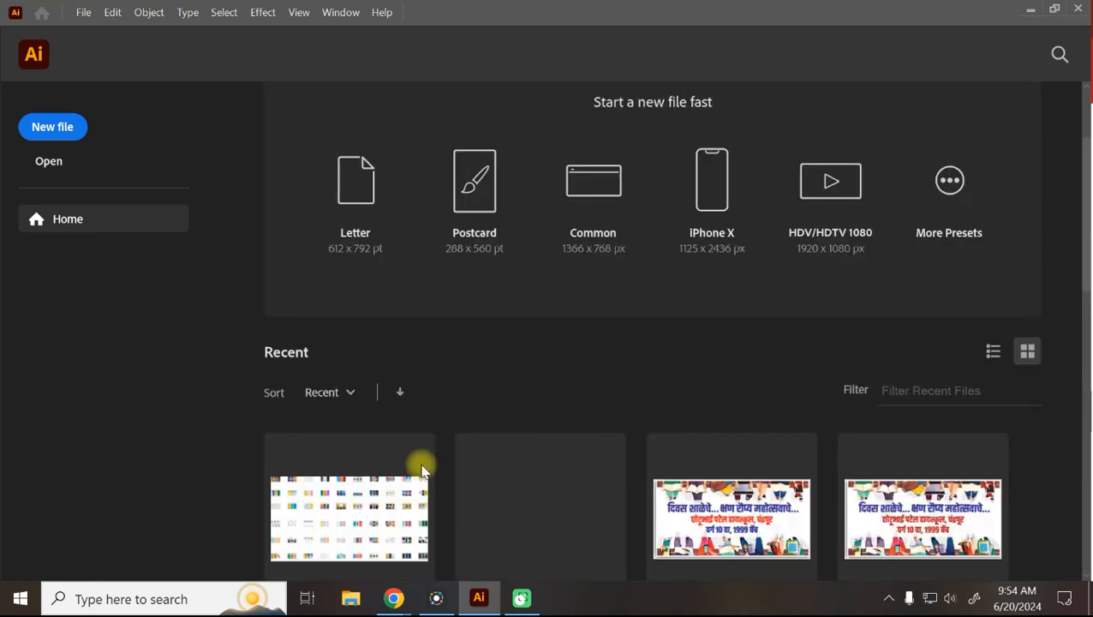
pyautogui.scroll(-2, 422, 470)
pyautogui.scroll(-5, 422, 470)
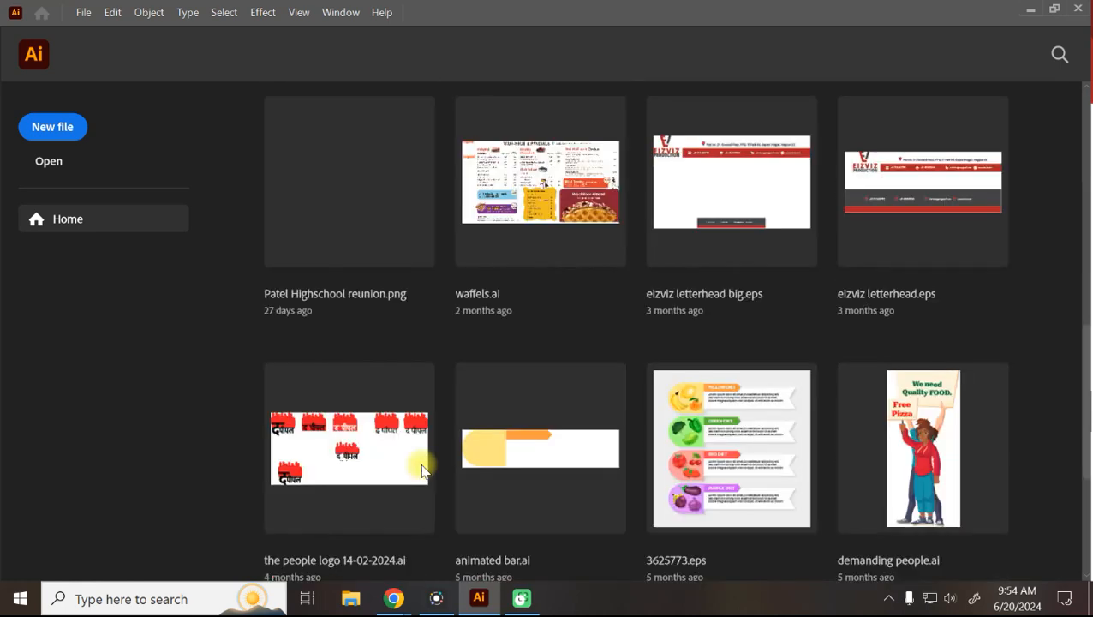
pyautogui.scroll(-3, 422, 472)
pyautogui.scroll(8, 422, 474)
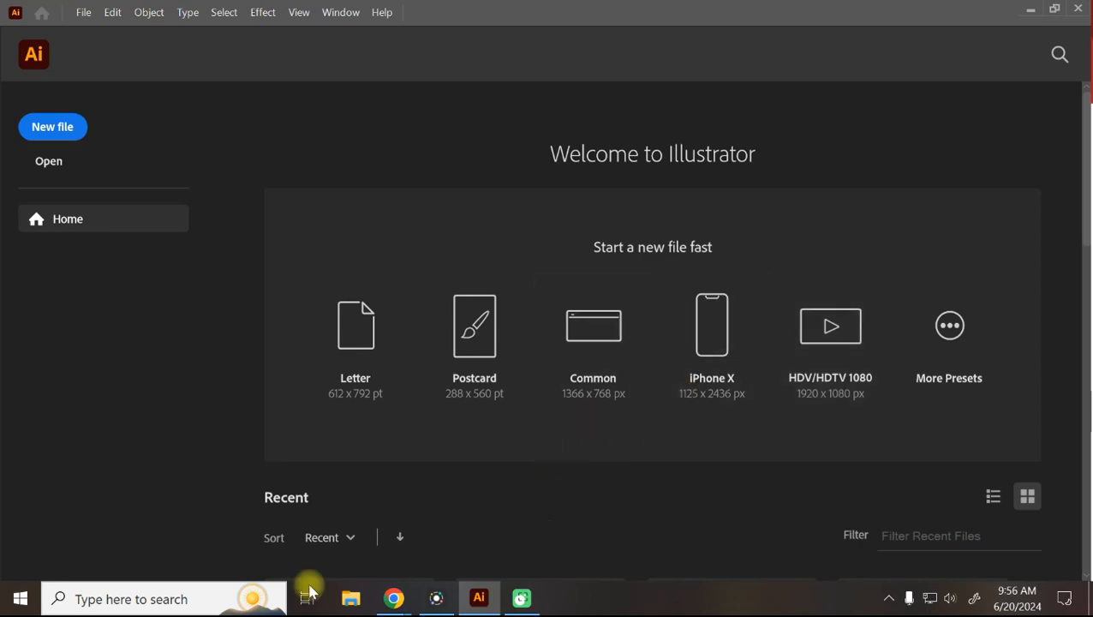
pyautogui.click(144, 607)
# Launch Paint and handwrite the fraction 600 over 300.
pyautogui.write('pai')
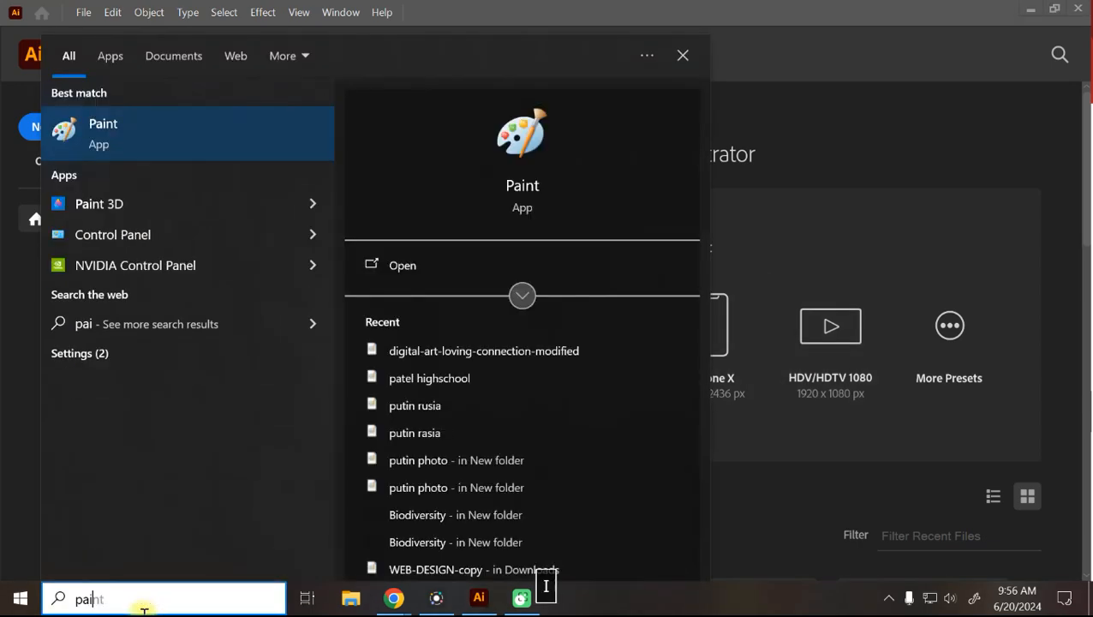
pyautogui.click(73, 140)
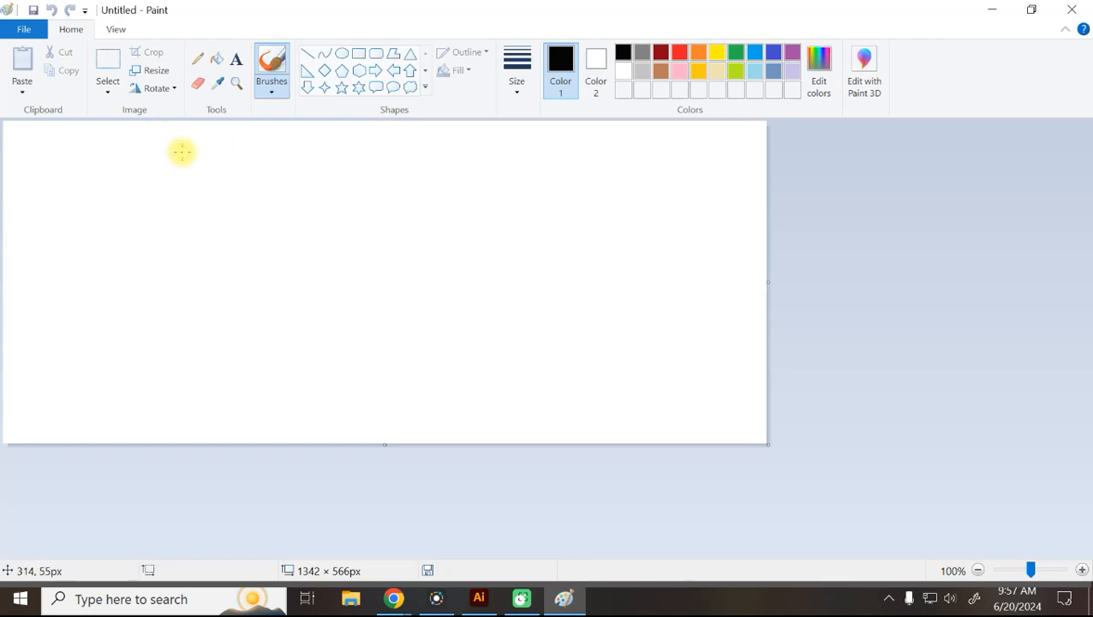
pyautogui.moveTo(182, 151)
pyautogui.mouseDown()
pyautogui.moveTo(189, 185)
pyautogui.moveTo(183, 168)
pyautogui.moveTo(203, 178)
pyautogui.moveTo(223, 166)
pyautogui.moveTo(253, 161)
pyautogui.mouseUp()
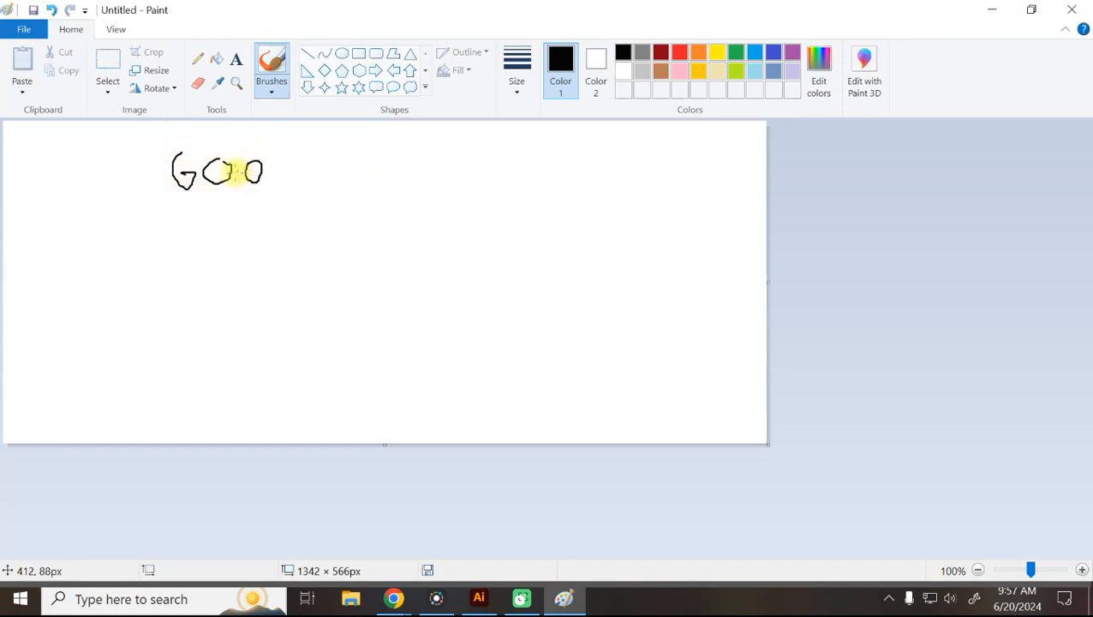
pyautogui.moveTo(183, 203); pyautogui.dragTo(288, 192)
pyautogui.moveTo(211, 205)
pyautogui.mouseDown()
pyautogui.moveTo(226, 208)
pyautogui.moveTo(225, 225)
pyautogui.moveTo(264, 213)
pyautogui.moveTo(268, 199)
pyautogui.moveTo(299, 206)
pyautogui.moveTo(292, 199)
pyautogui.mouseUp()
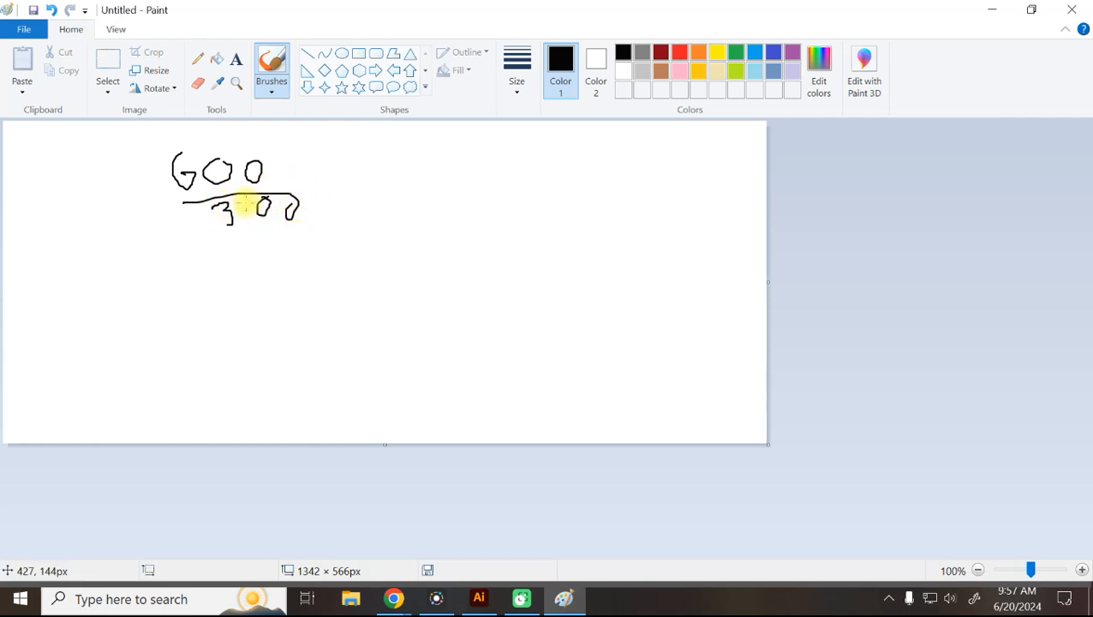
# Cross out the matching zeros, extend the fraction bar, and write 2 over 1 beside it.
pyautogui.moveTo(205, 172); pyautogui.dragTo(289, 164)
pyautogui.moveTo(257, 204); pyautogui.dragTo(322, 213)
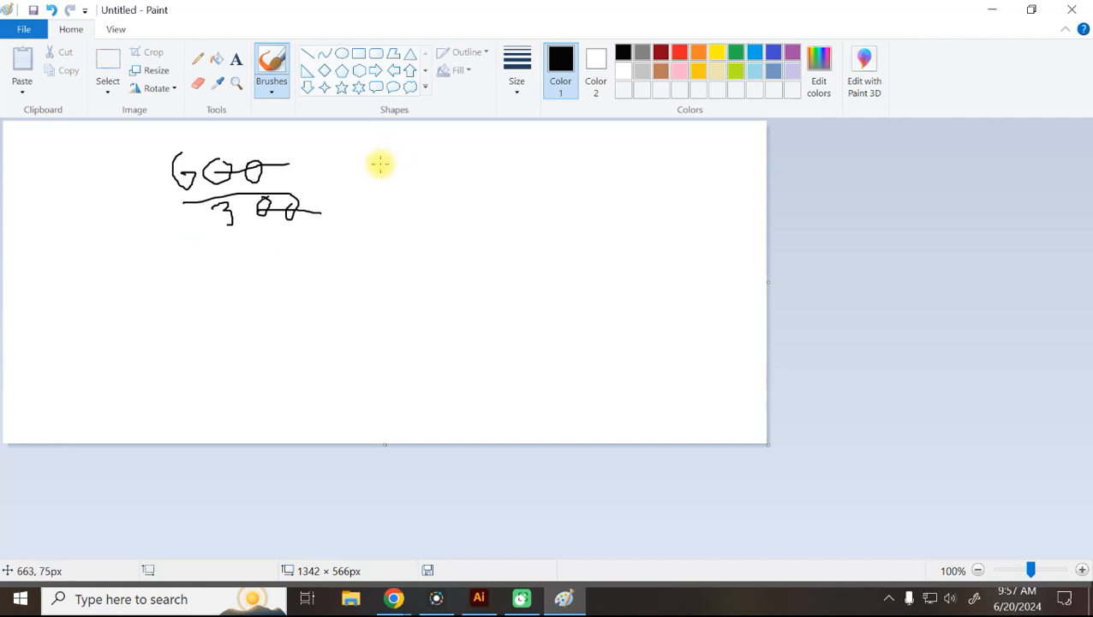
pyautogui.moveTo(162, 208); pyautogui.dragTo(183, 207)
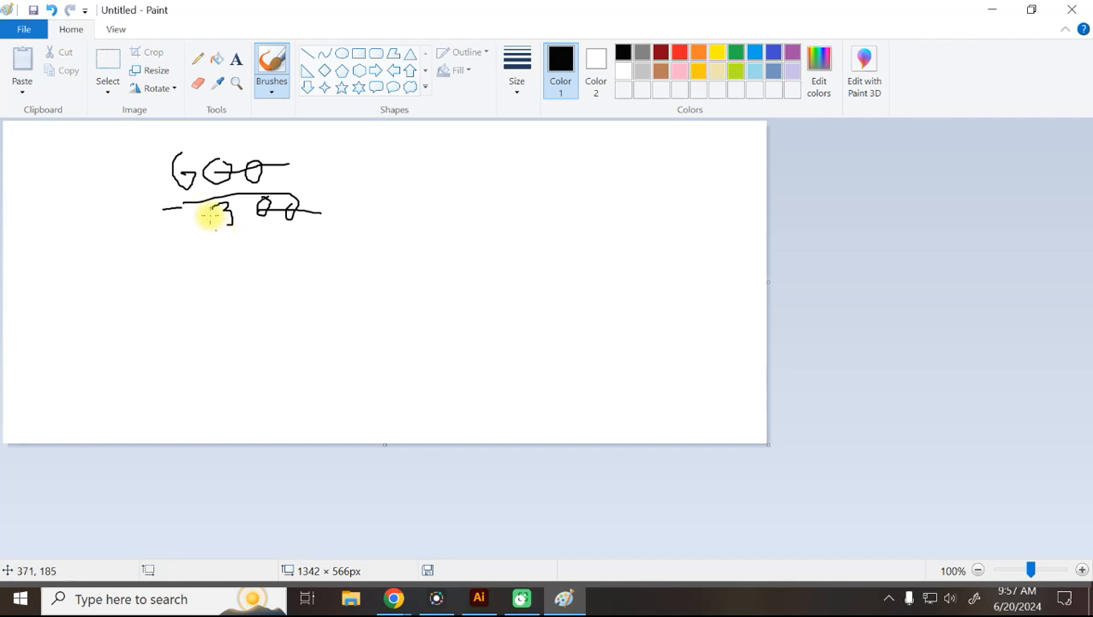
pyautogui.moveTo(377, 159)
pyautogui.mouseDown()
pyautogui.moveTo(393, 177)
pyautogui.moveTo(372, 194)
pyautogui.moveTo(399, 193)
pyautogui.moveTo(382, 225)
pyautogui.mouseUp()
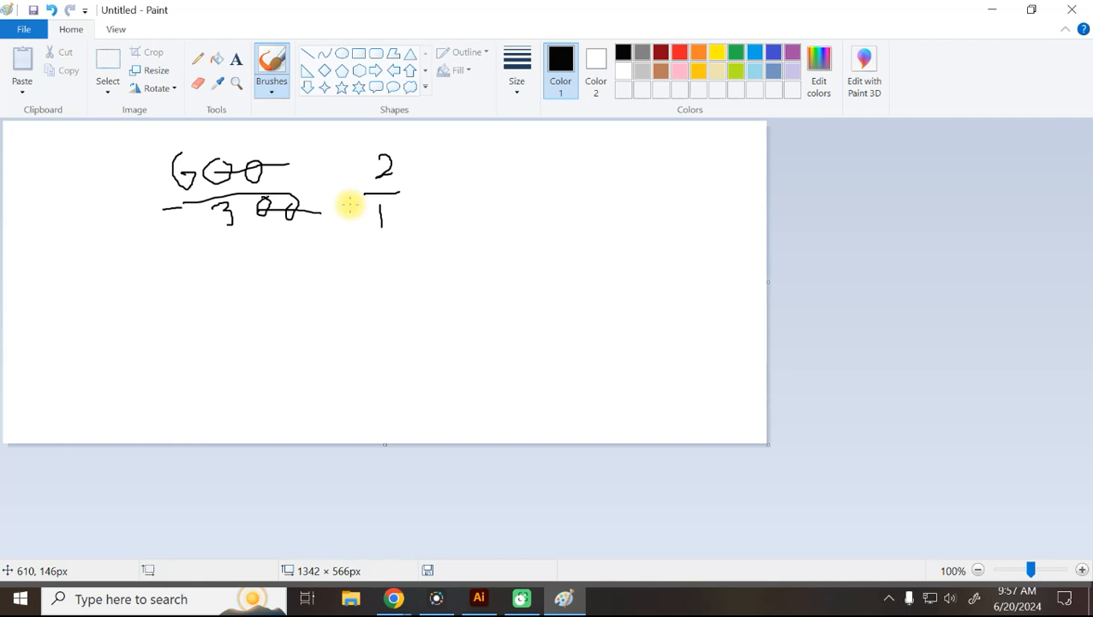
pyautogui.click(394, 599)
pyautogui.click(326, 557)
# Search Google for 'how to find ratio' in a new tab.
pyautogui.click(606, 18)
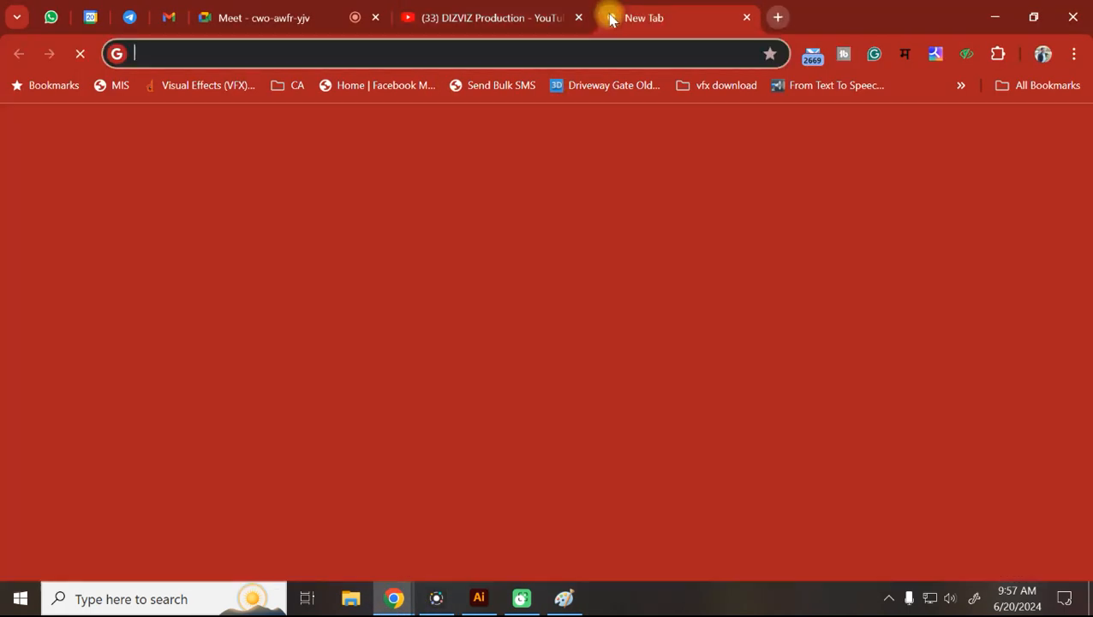
pyautogui.write('h')
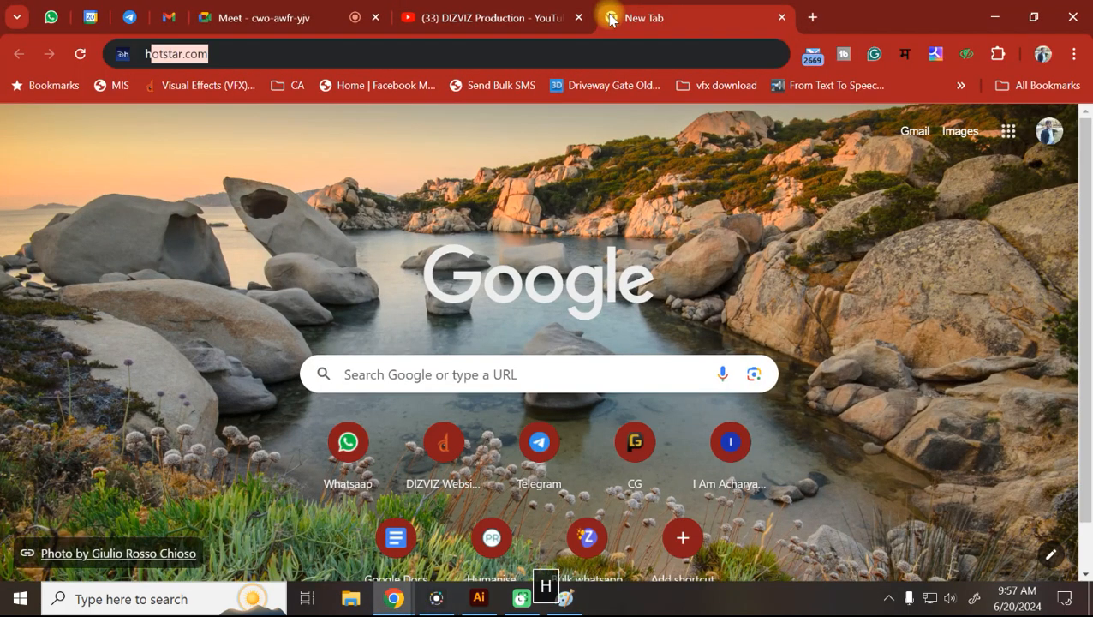
pyautogui.write('ow to fin')
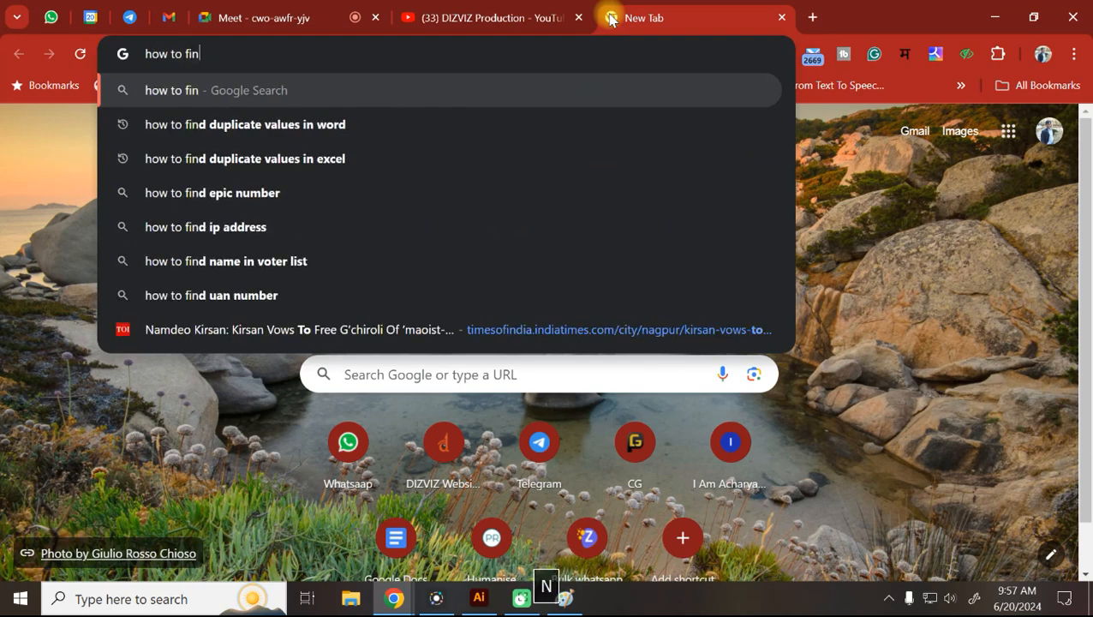
pyautogui.write('d ratio')
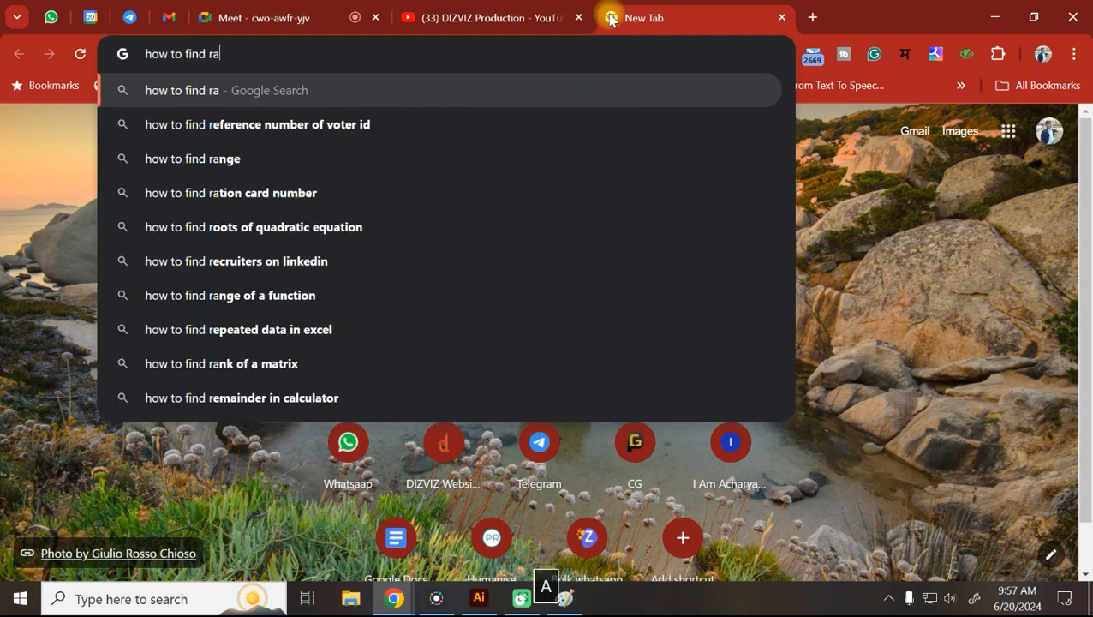
pyautogui.press('Return')
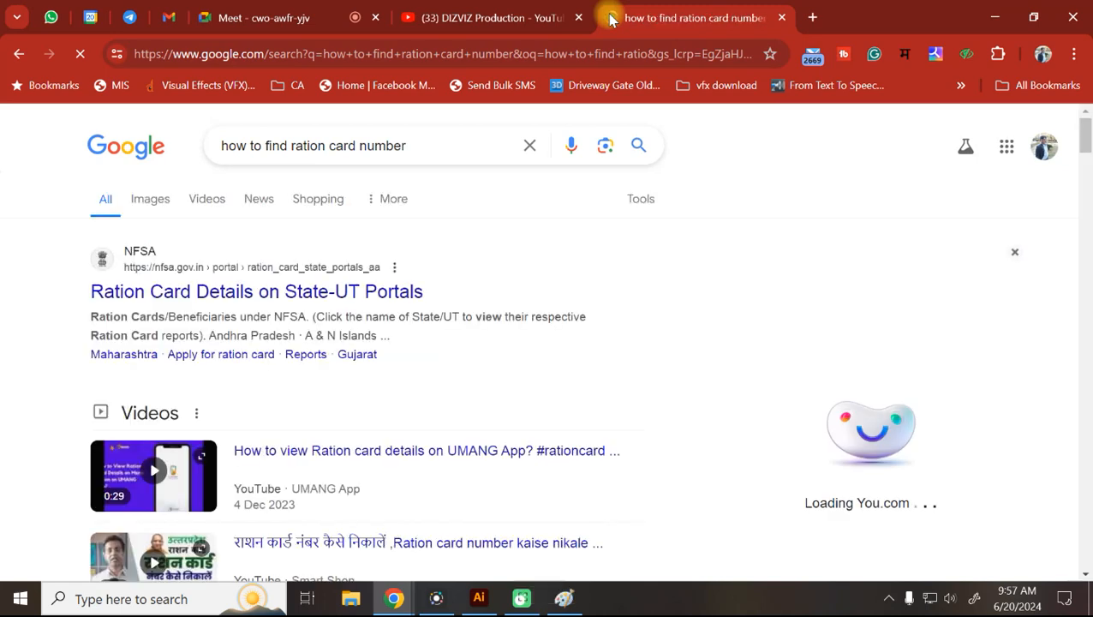
pyautogui.scroll(-4, 321, 150)
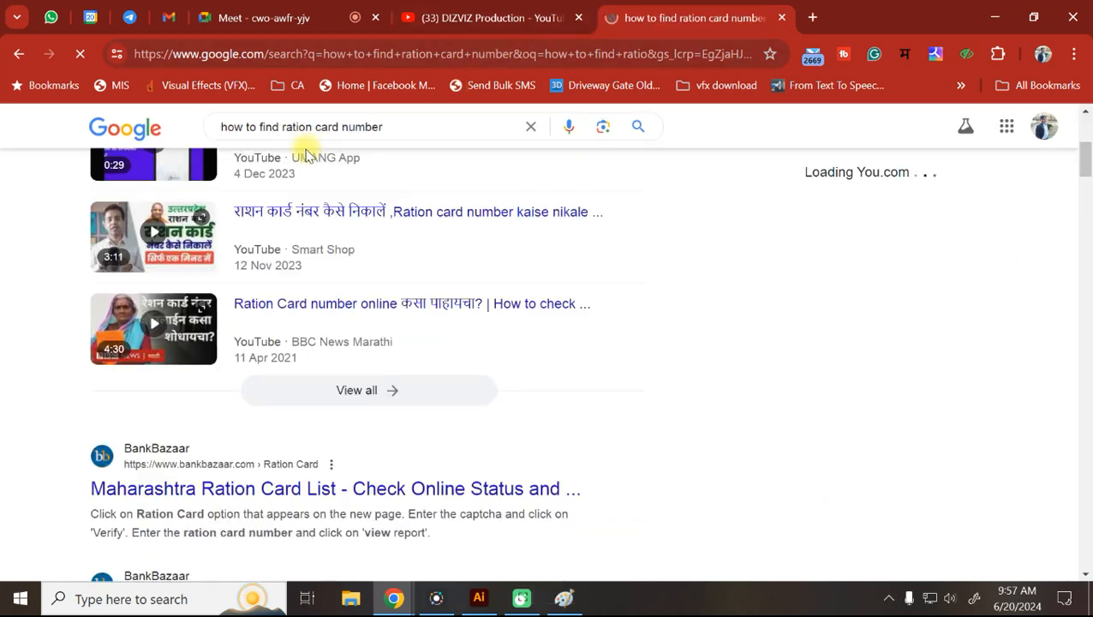
# Remove the stray extra words from the query, re-search, and scroll to the Calculator Soup result.
pyautogui.click(309, 127)
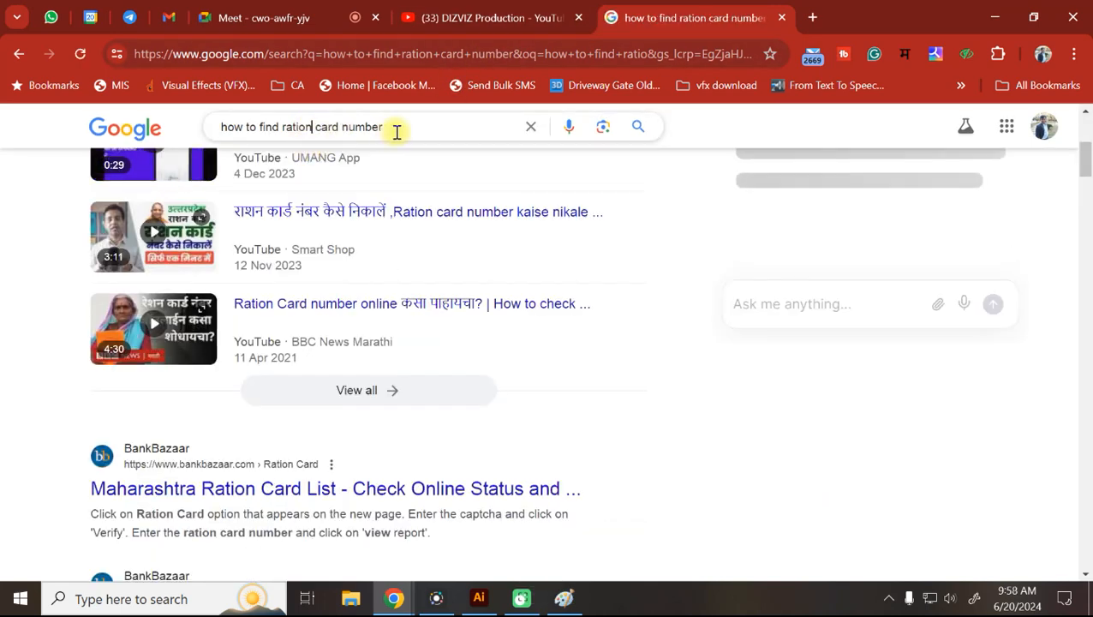
pyautogui.keyDown('shift'); pyautogui.click(395, 132); pyautogui.keyUp('shift')
pyautogui.press('BackSpace')
pyautogui.press('BackSpace')
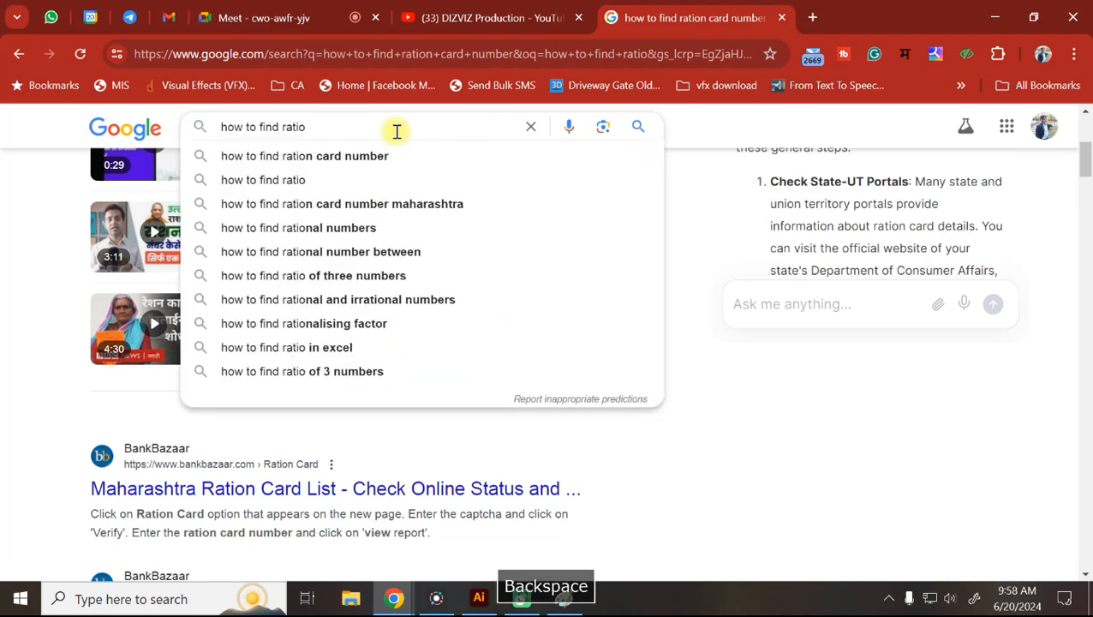
pyautogui.press('Return')
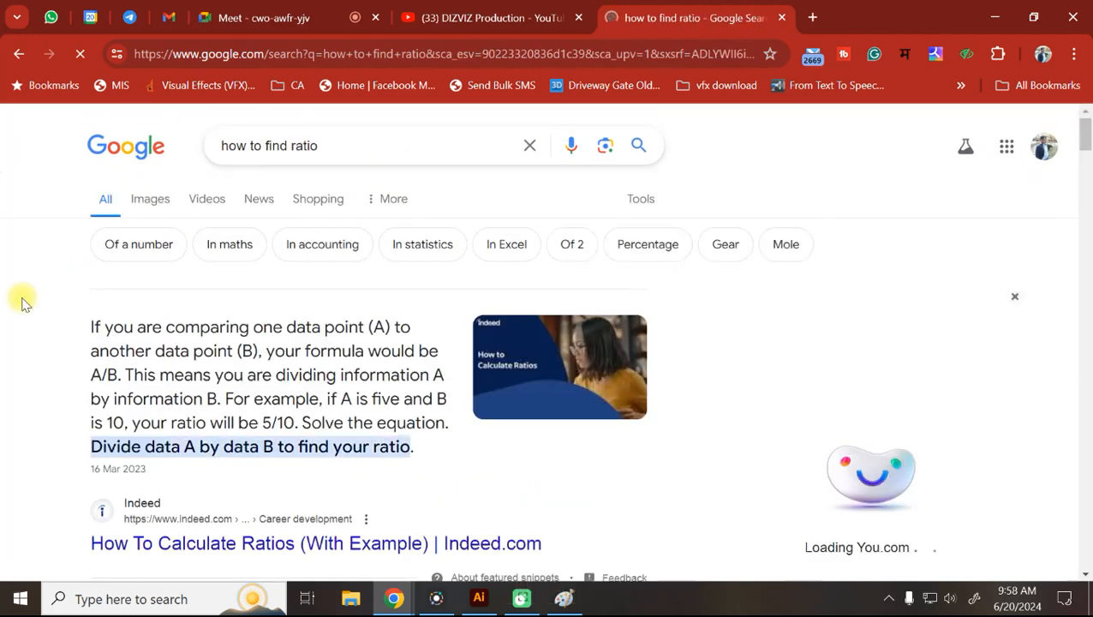
pyautogui.scroll(-2, 21, 300)
pyautogui.scroll(-1, 23, 303)
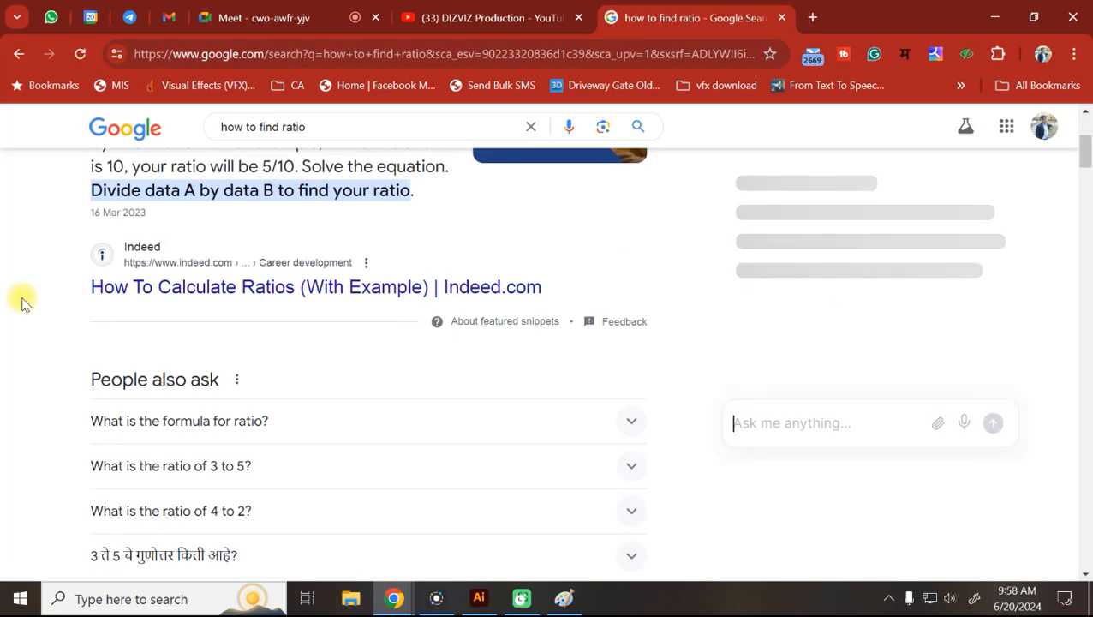
pyautogui.scroll(-4, 23, 303)
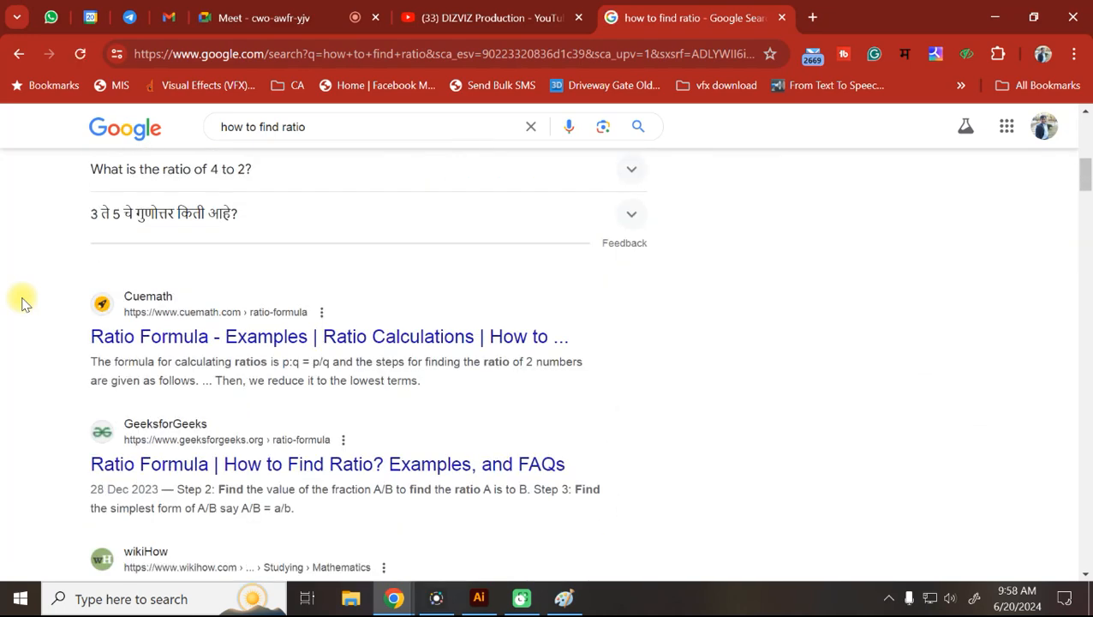
pyautogui.scroll(-4, 24, 303)
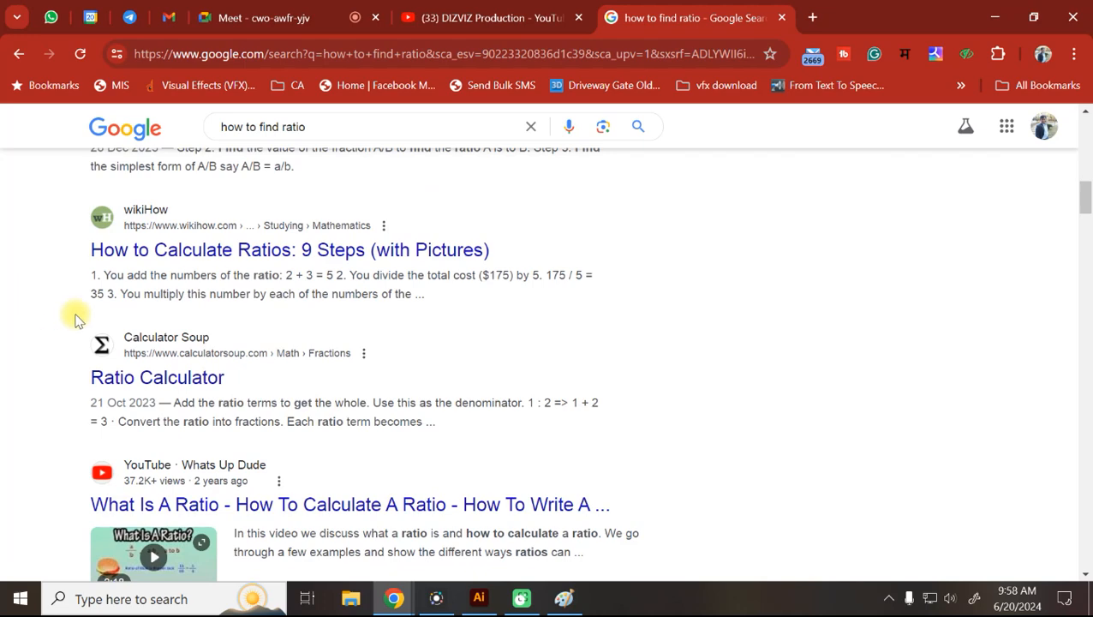
# On Calculator Soup's Ratio Calculator, enter A = 600 and B = 300 and calculate.
pyautogui.click(201, 361)
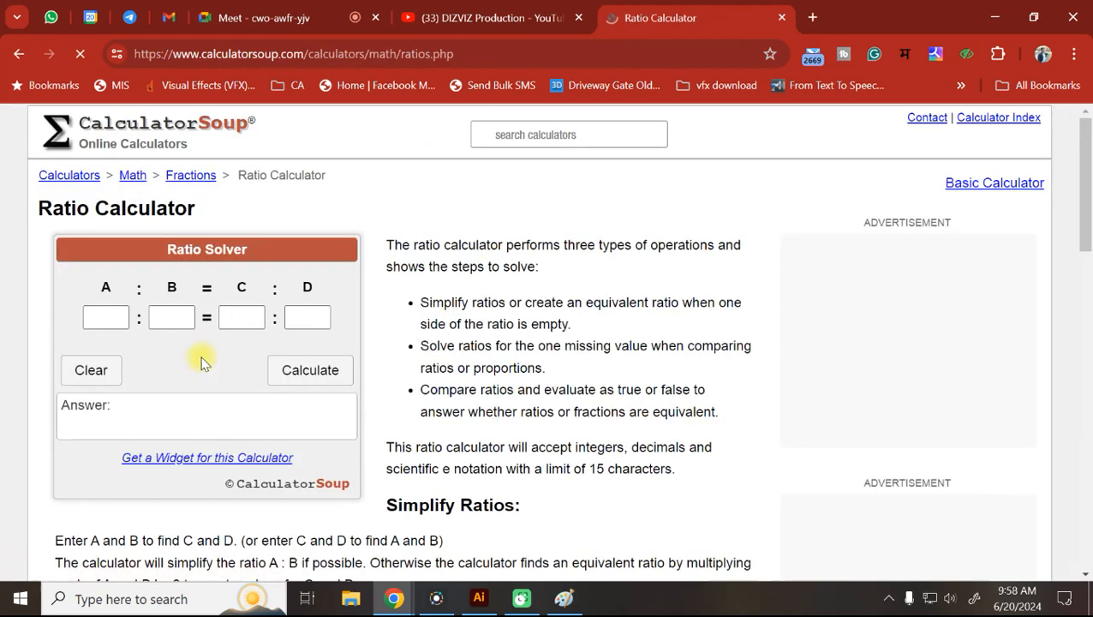
pyautogui.click(109, 318)
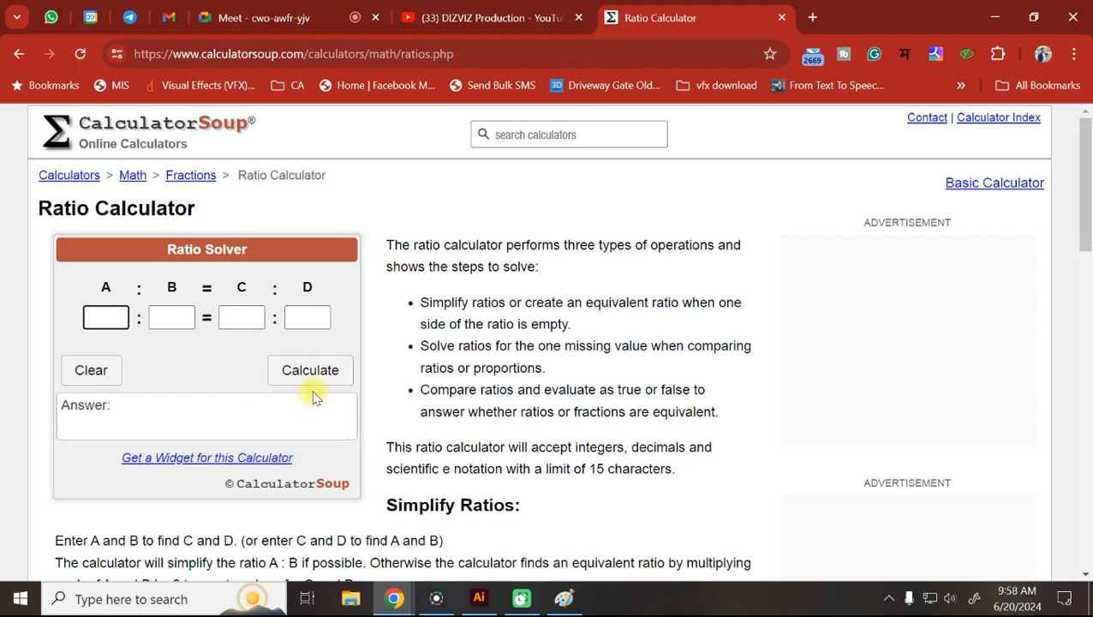
pyautogui.write('600')
pyautogui.press('Tab')
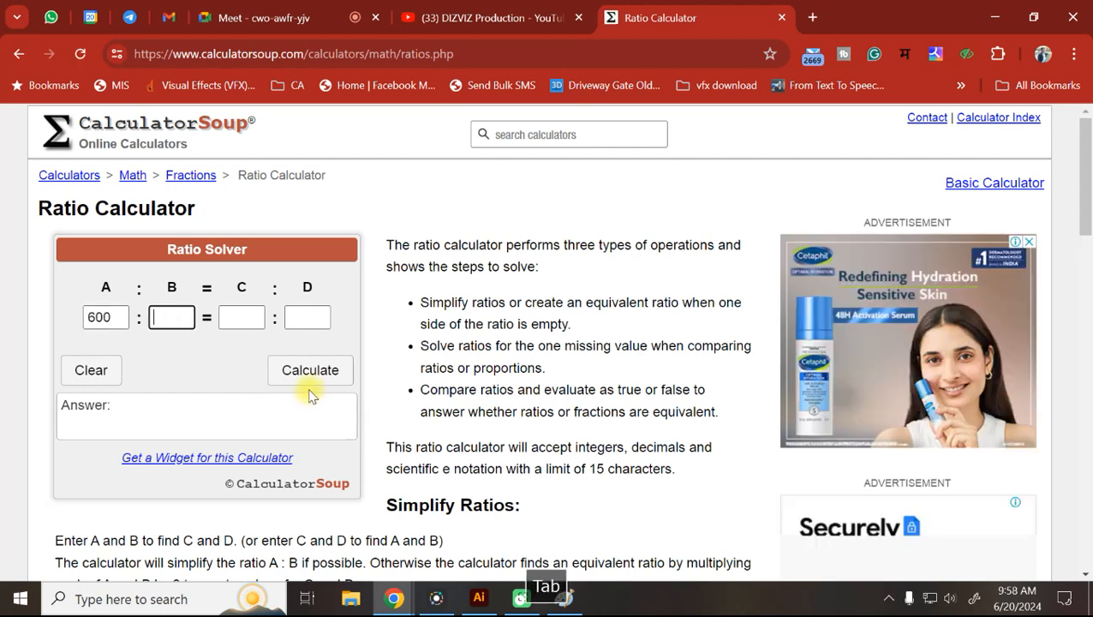
pyautogui.write('300')
pyautogui.press('Tab')
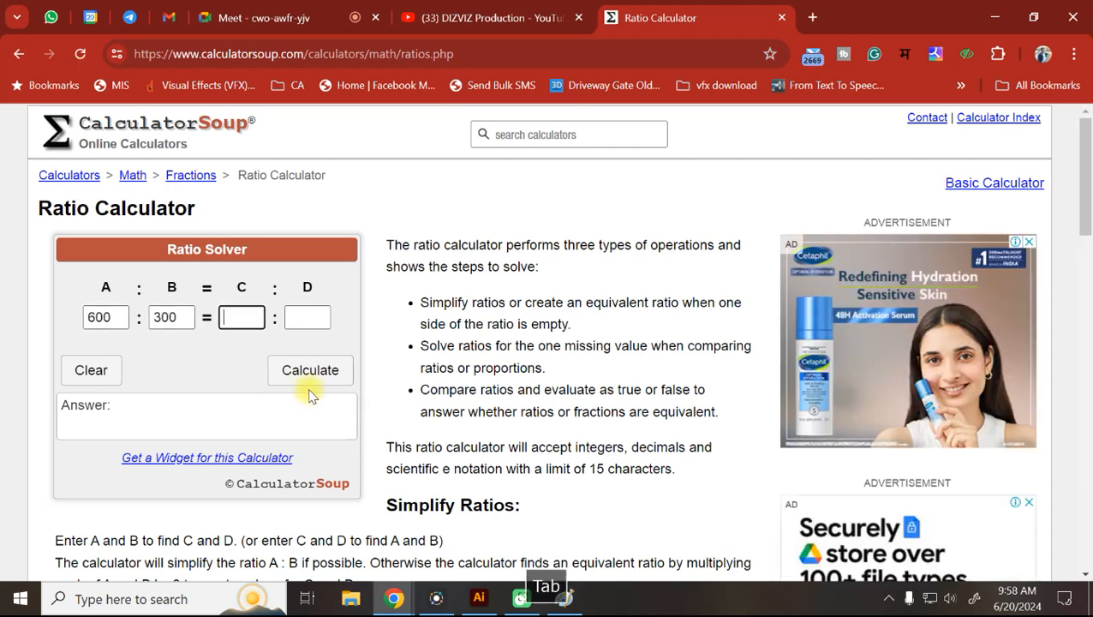
pyautogui.click(334, 370)
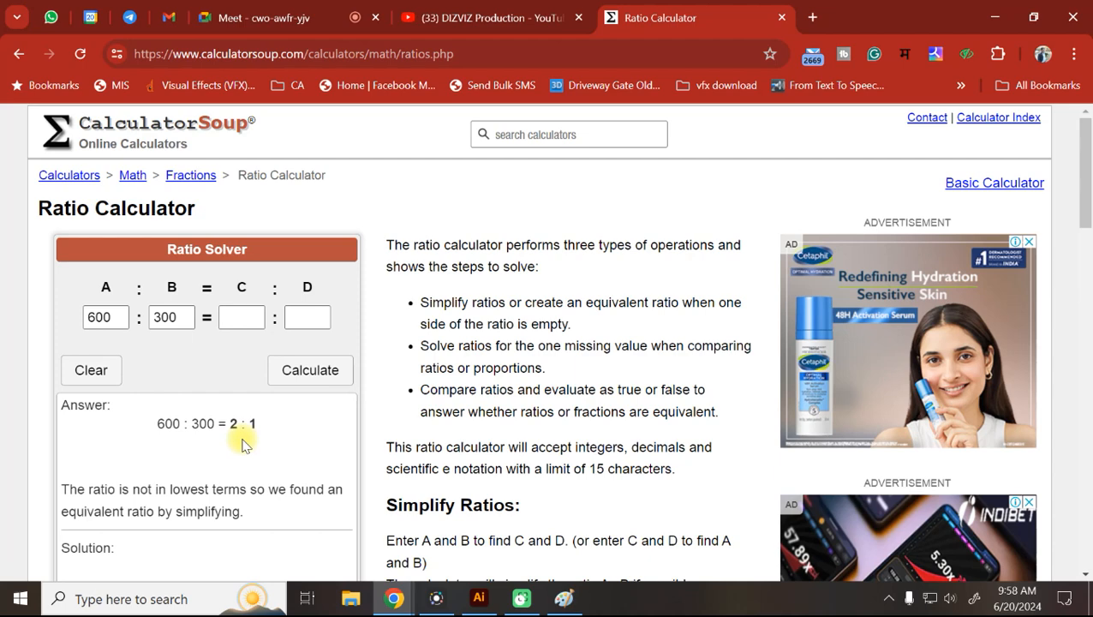
# Review the worked solution, glance at the YouTube tab, and reload the calculator page.
pyautogui.scroll(-2, 208, 342)
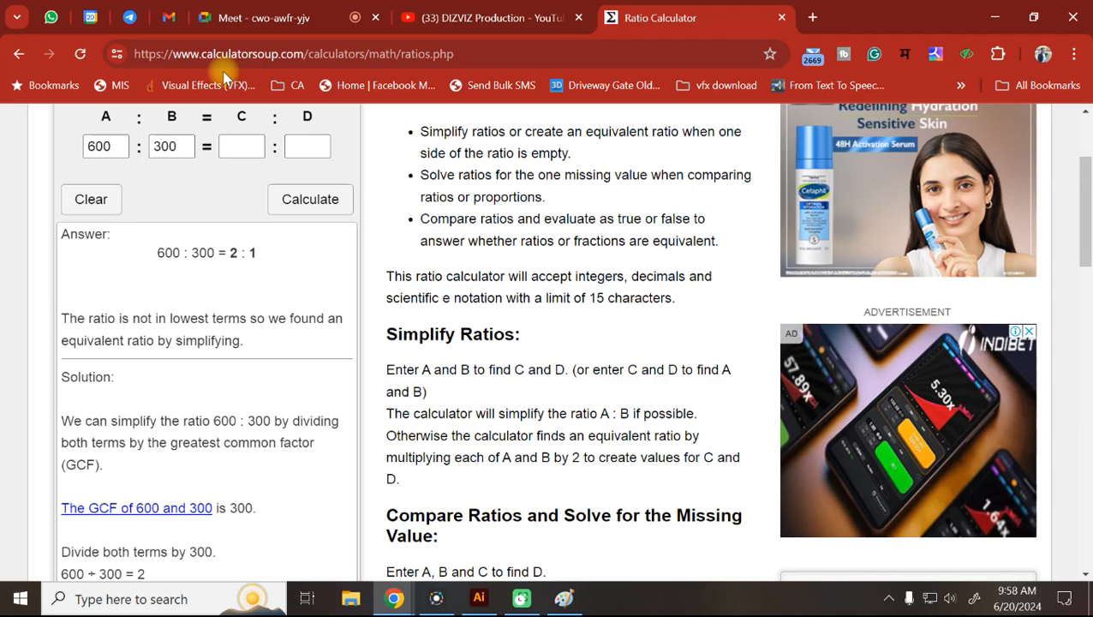
pyautogui.click(488, 17)
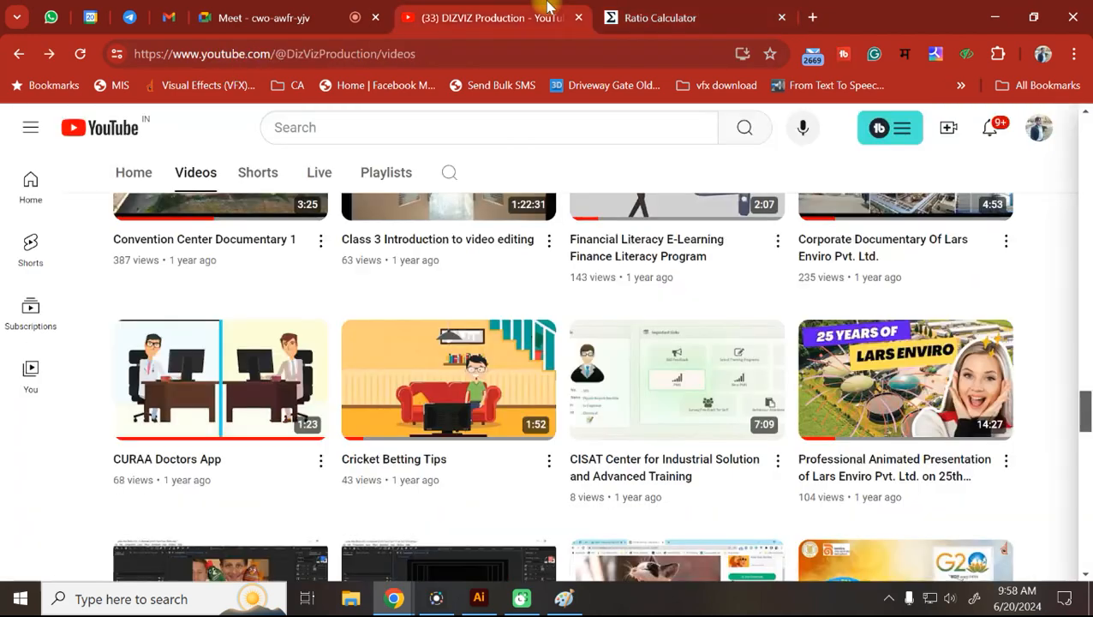
pyautogui.click(625, 17)
pyautogui.click(19, 53)
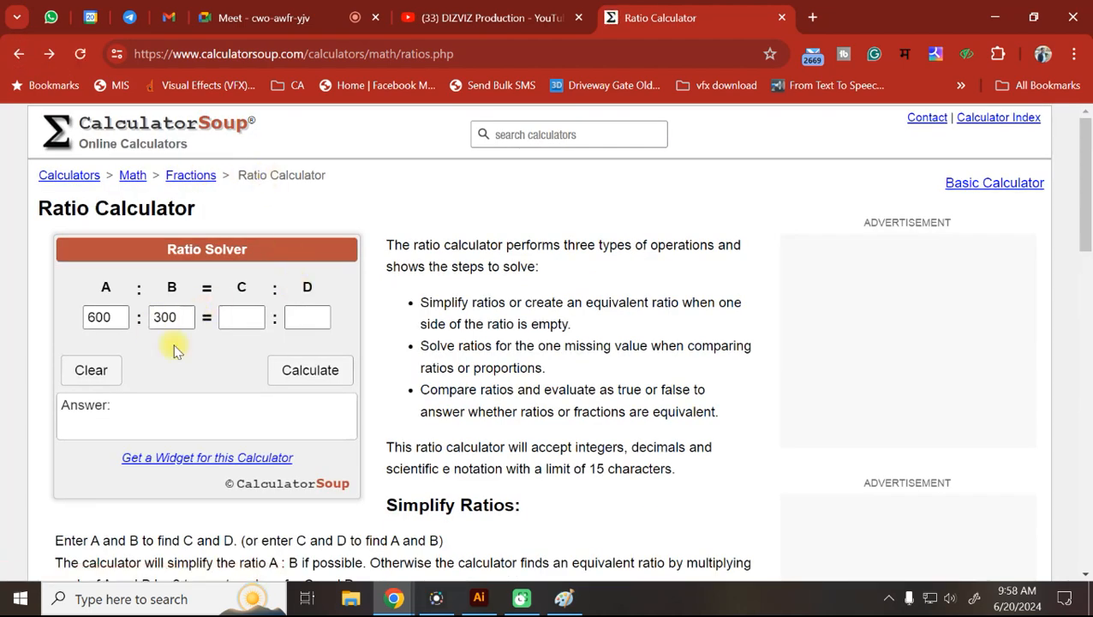
# Recalculate with A = 500 and B = 200, then highlight the 5 : 2 answer.
pyautogui.click(288, 368)
pyautogui.doubleClick(107, 317)
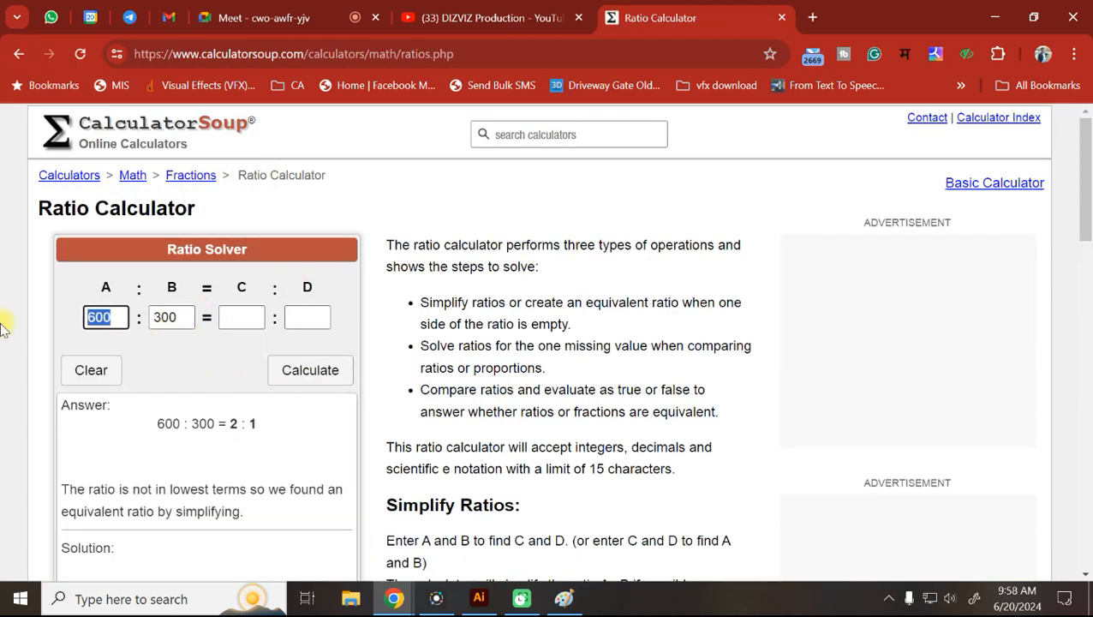
pyautogui.write('500')
pyautogui.press('Tab')
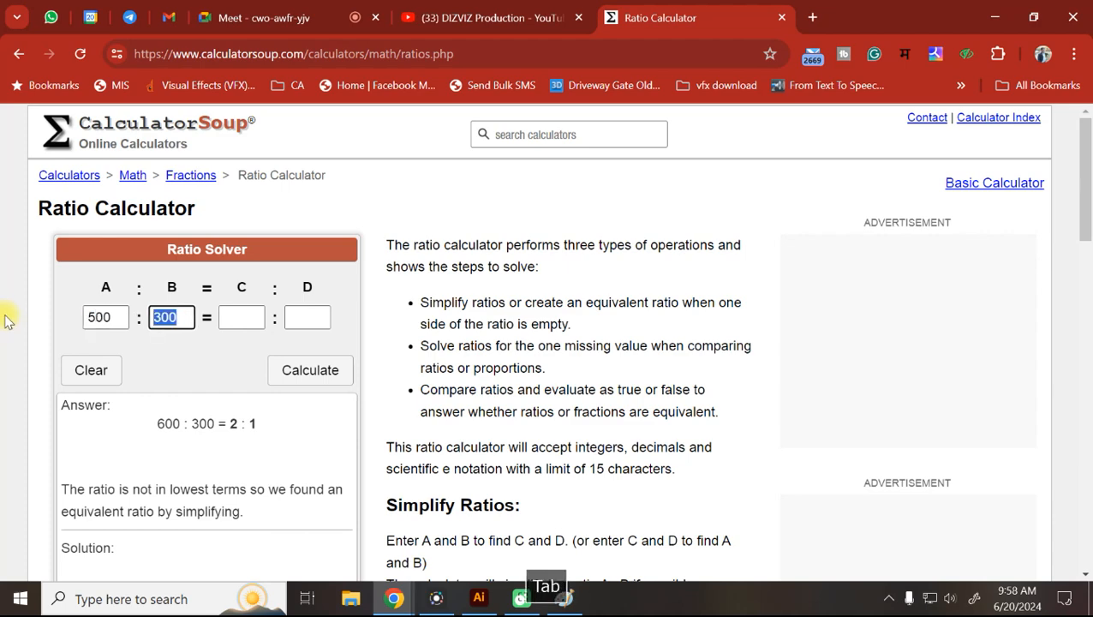
pyautogui.write('200')
pyautogui.press('Tab')
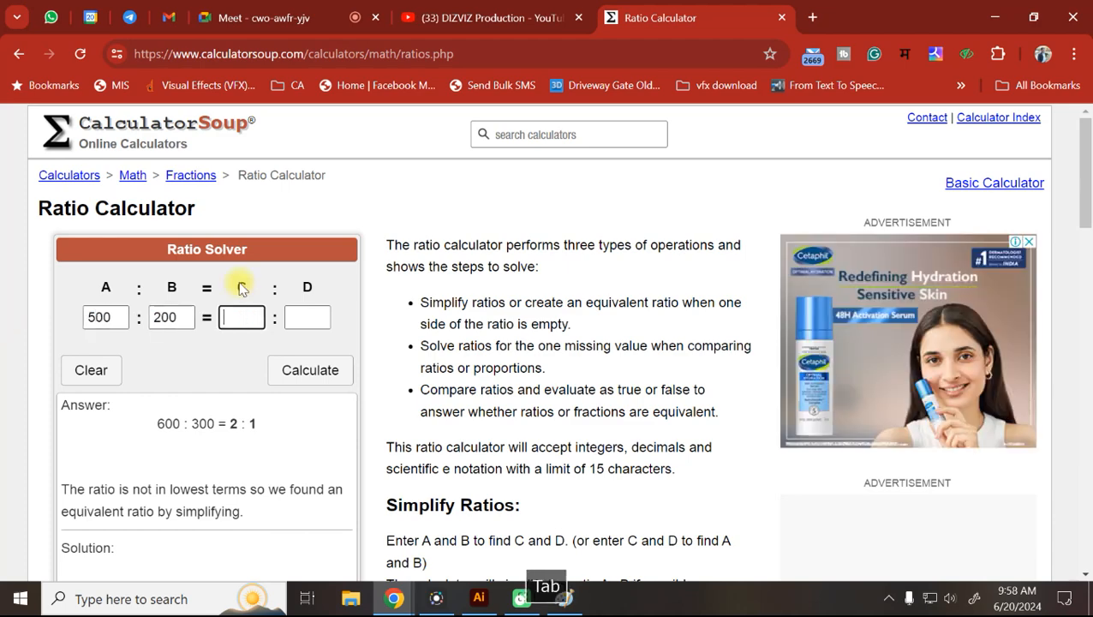
pyautogui.click(324, 368)
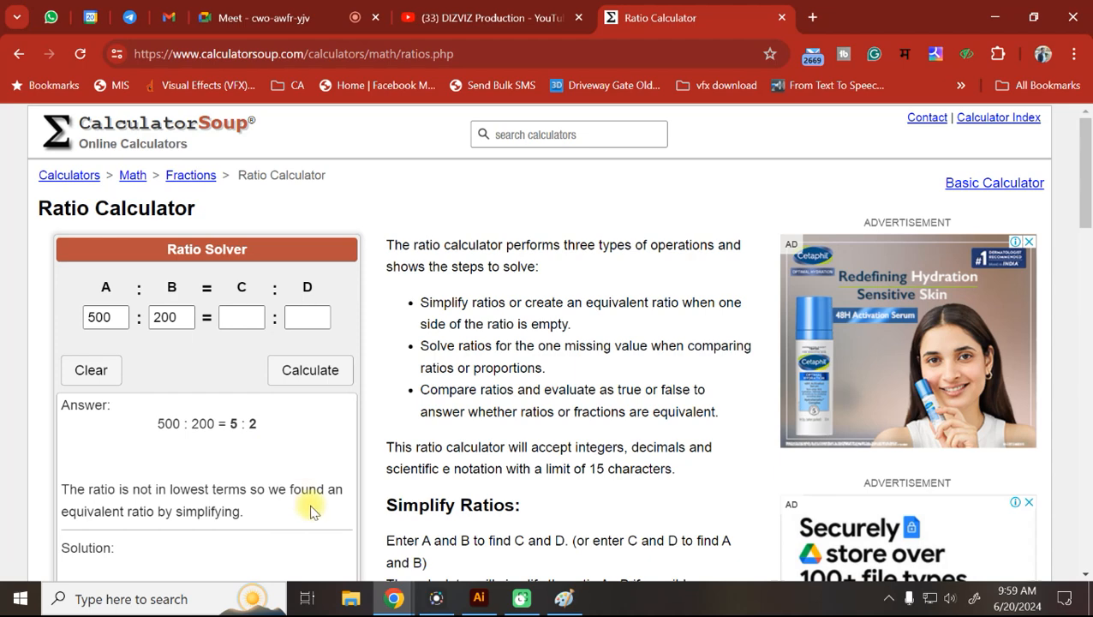
pyautogui.doubleClick(238, 423)
pyautogui.doubleClick(253, 423)
# Launch Calculator from Windows search ('cal') and compute 5 ÷ 2 = 2.5.
pyautogui.click(115, 598)
pyautogui.write('cal')
pyautogui.press('Return')
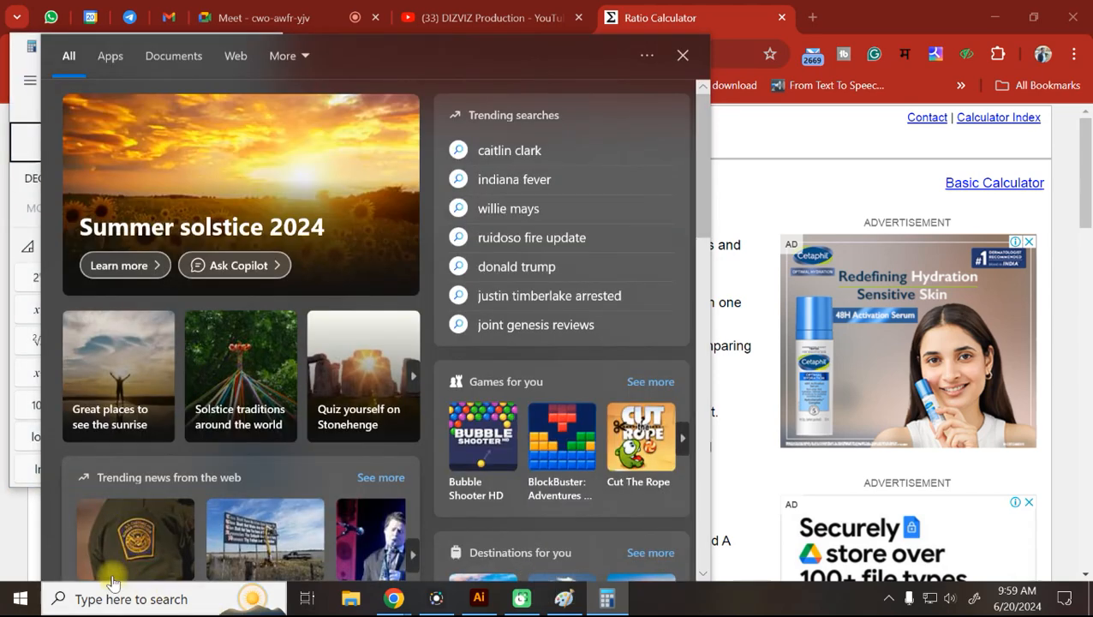
pyautogui.click(607, 598)
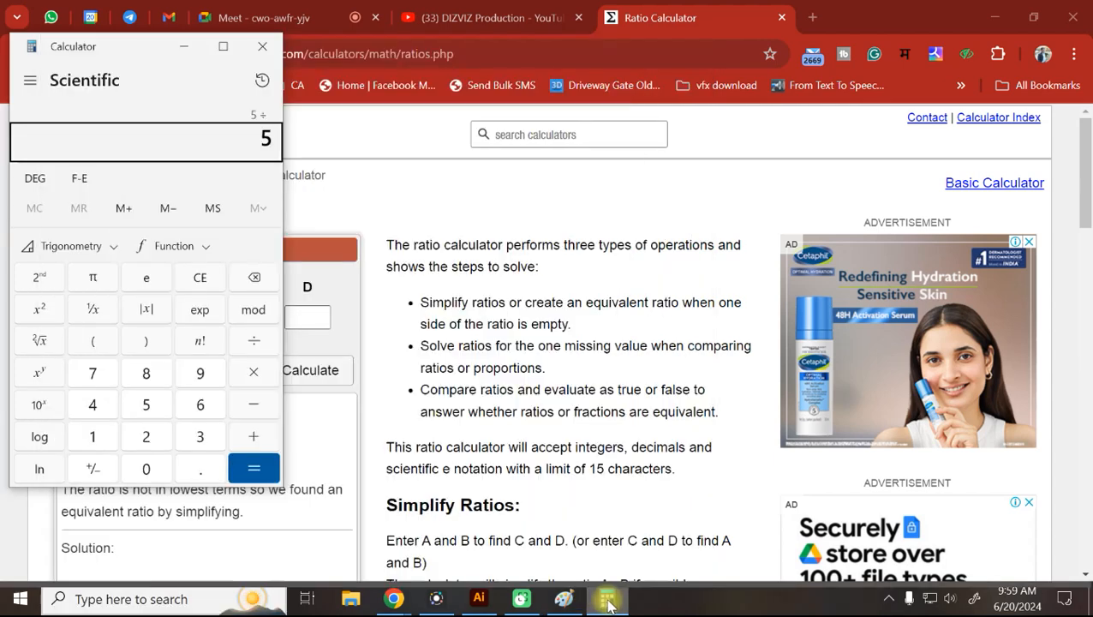
pyautogui.write('2')
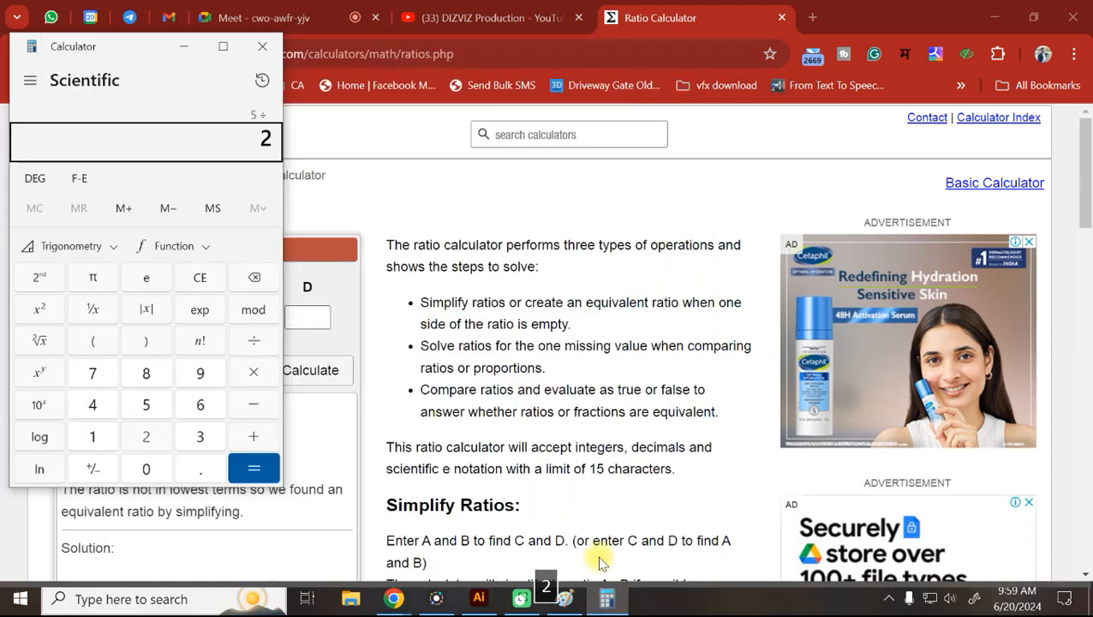
pyautogui.press('Return')
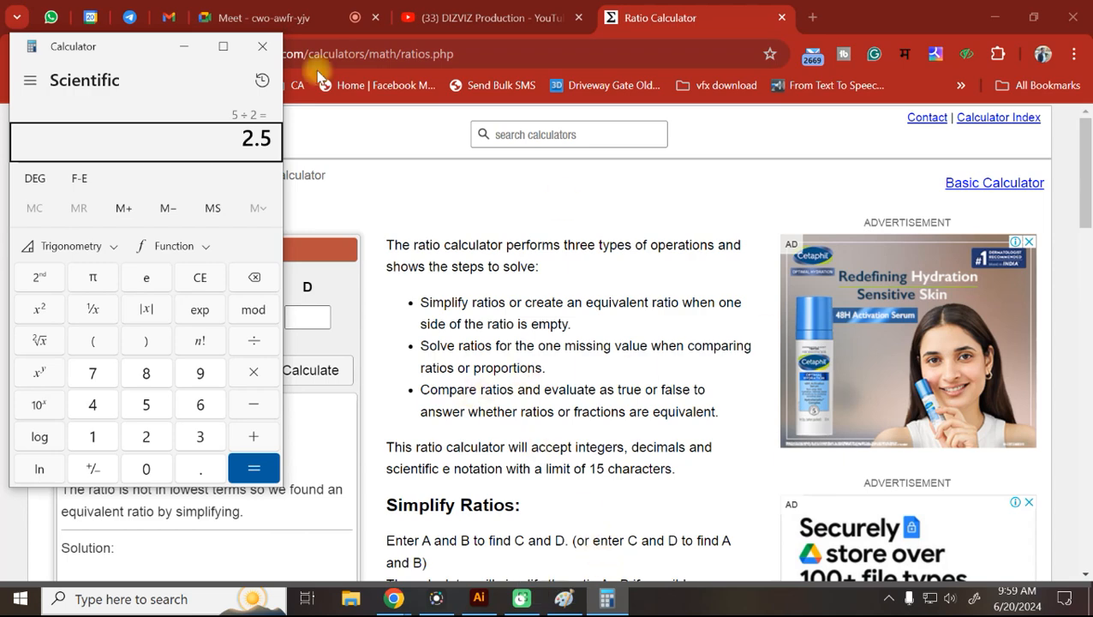
# Compute 500 ÷ 400 = 1.25, then close Calculator and return to Illustrator.
pyautogui.click(200, 276)
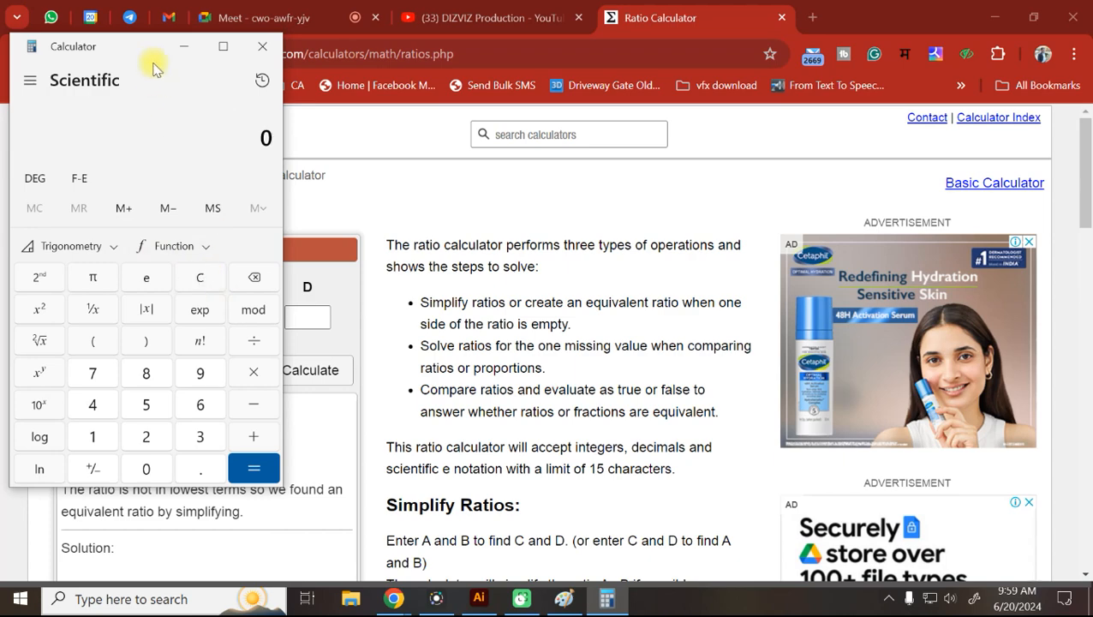
pyautogui.moveTo(135, 46); pyautogui.dragTo(531, 83)
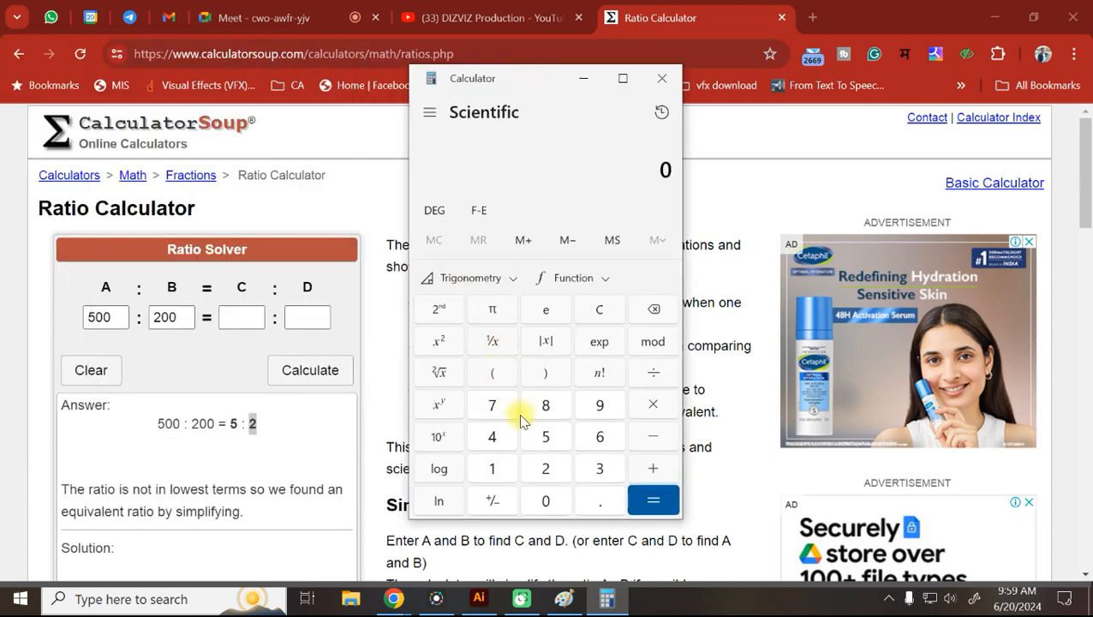
pyautogui.write('500')
pyautogui.write('/4')
pyautogui.write('00')
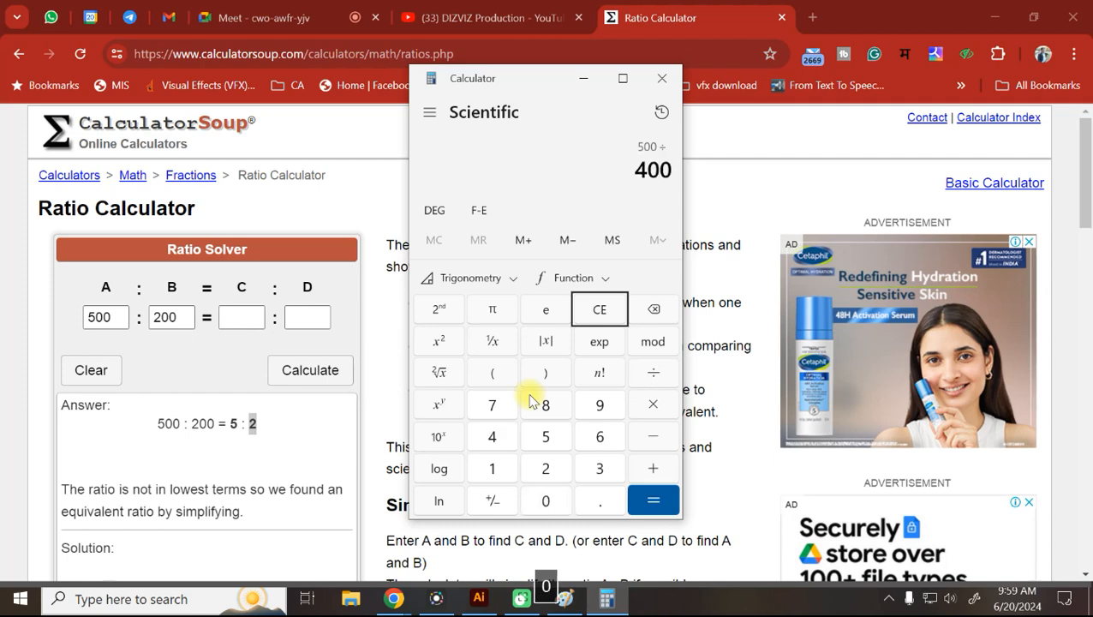
pyautogui.press('Return')
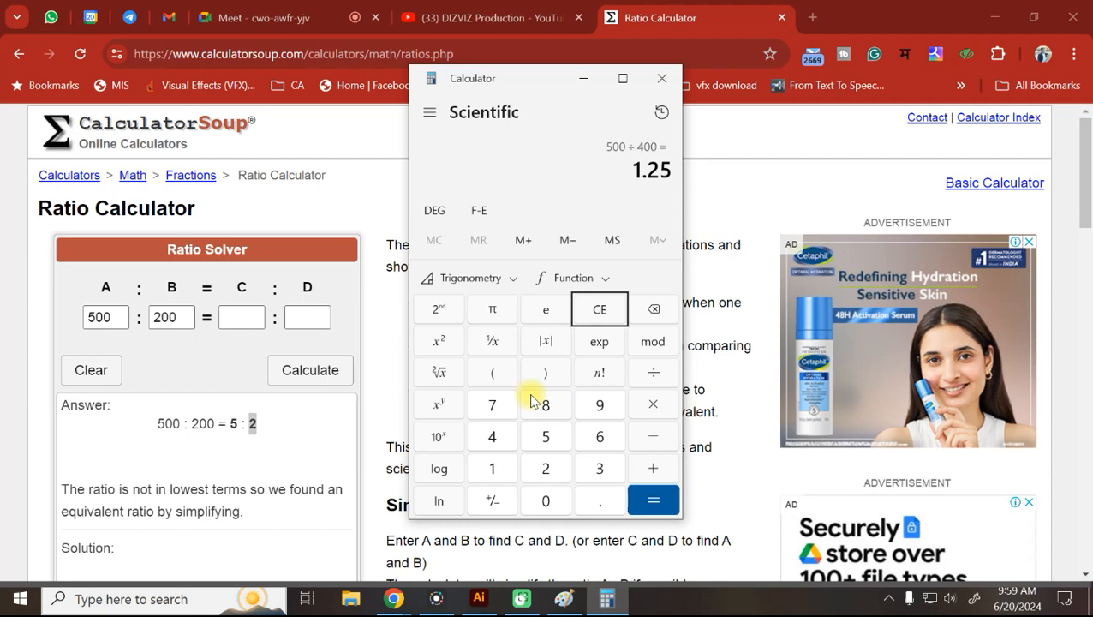
pyautogui.click(662, 79)
pyautogui.click(478, 598)
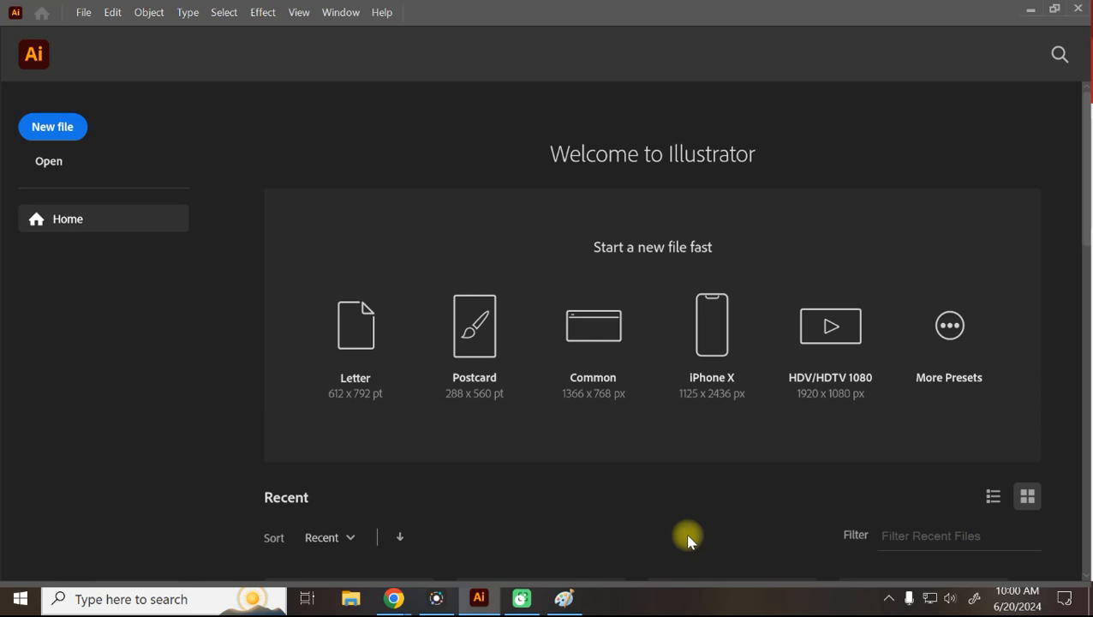
pyautogui.moveTo(586, 605)
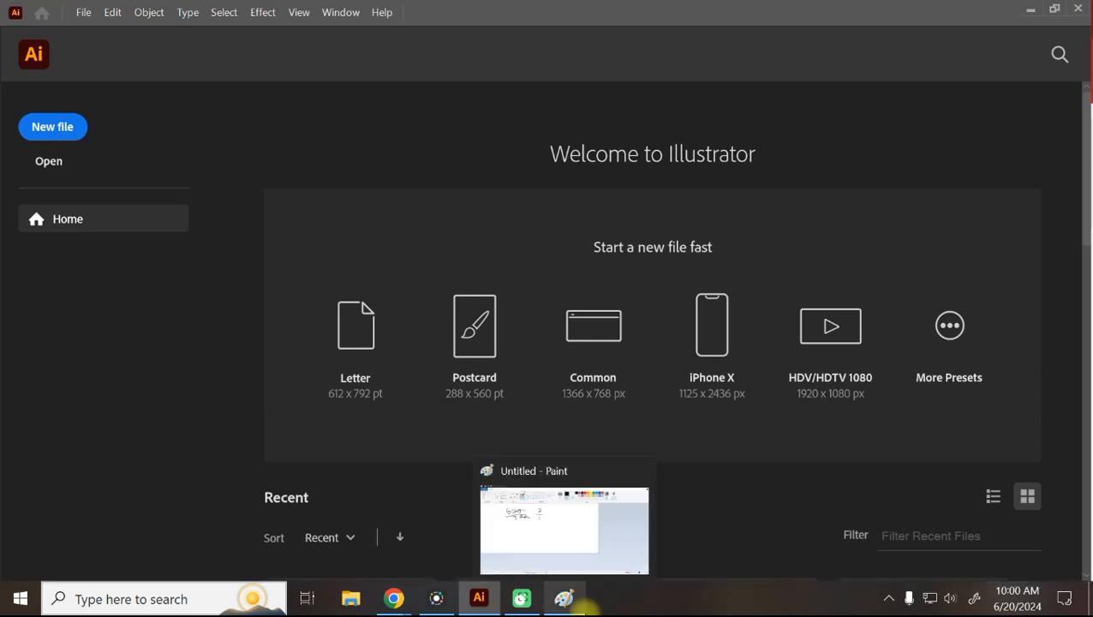
# Close the untitled Paint sketch, choosing Don't Save.
pyautogui.click(563, 598)
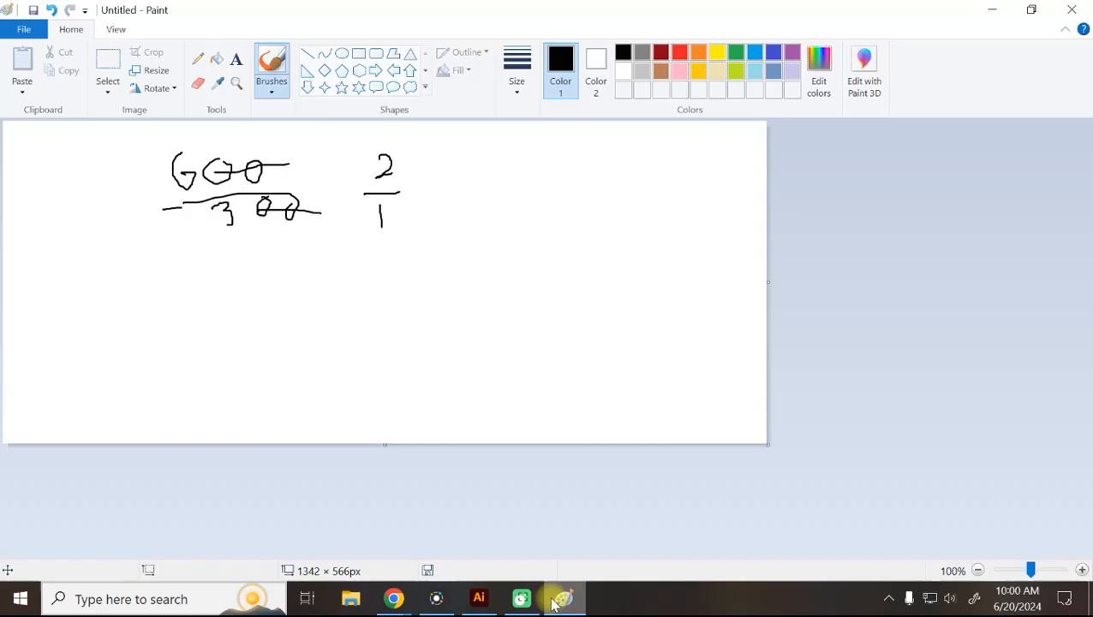
pyautogui.click(1077, 9)
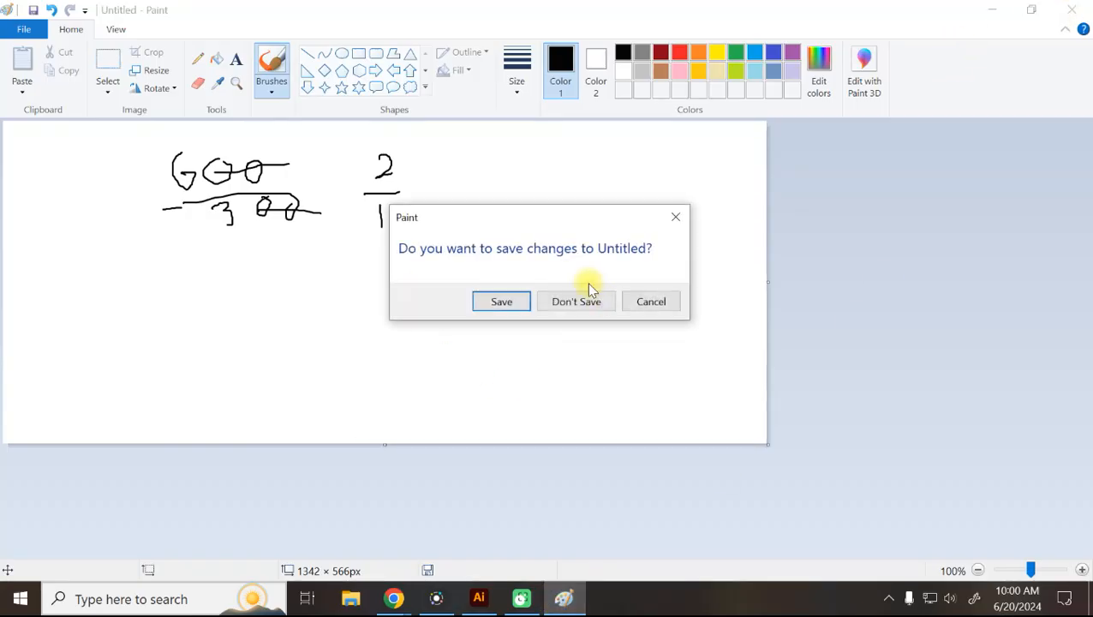
pyautogui.click(576, 301)
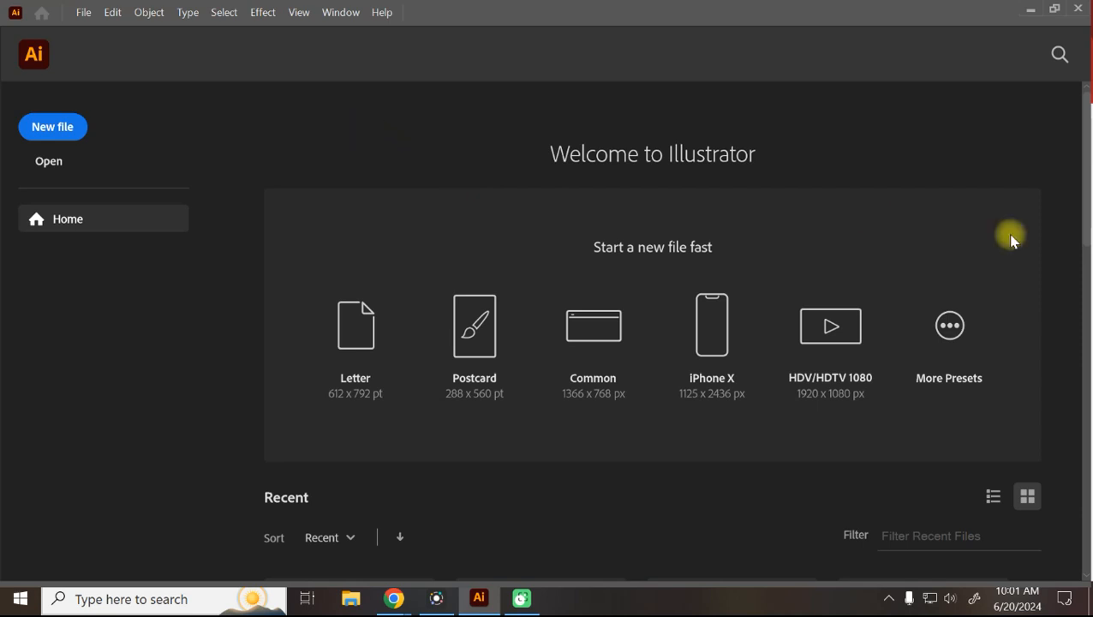
pyautogui.moveTo(470, 600)
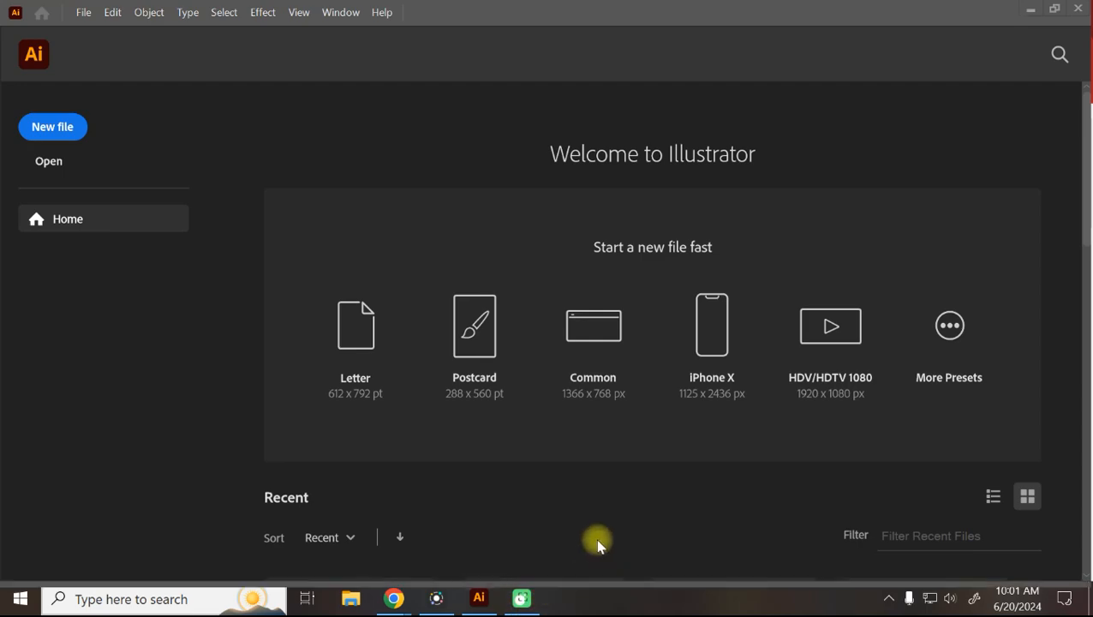
pyautogui.click(441, 604)
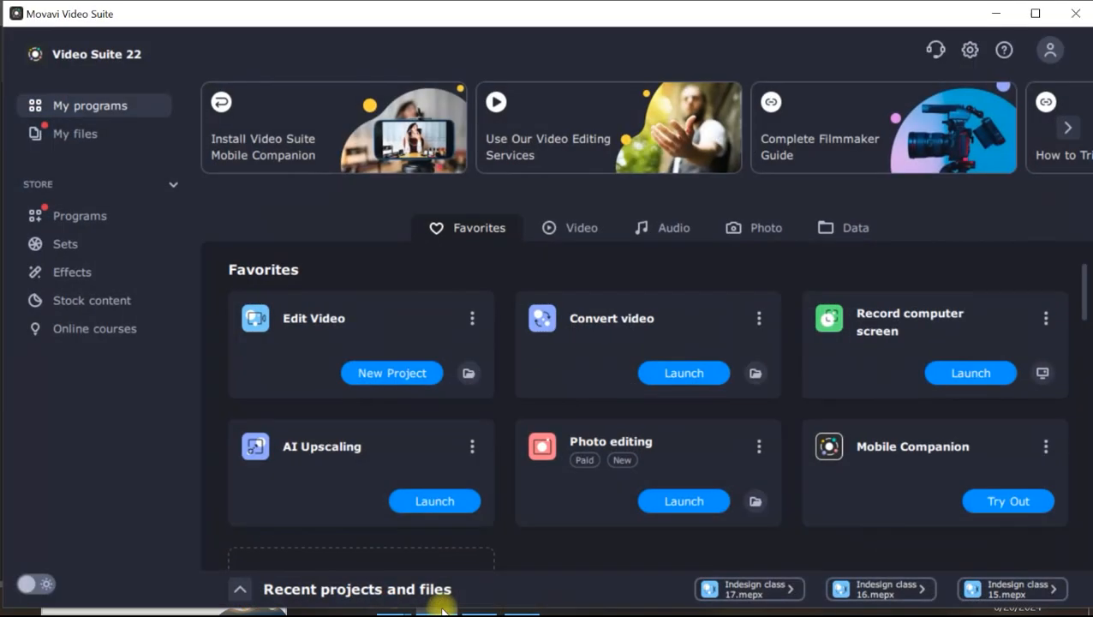
pyautogui.click(996, 13)
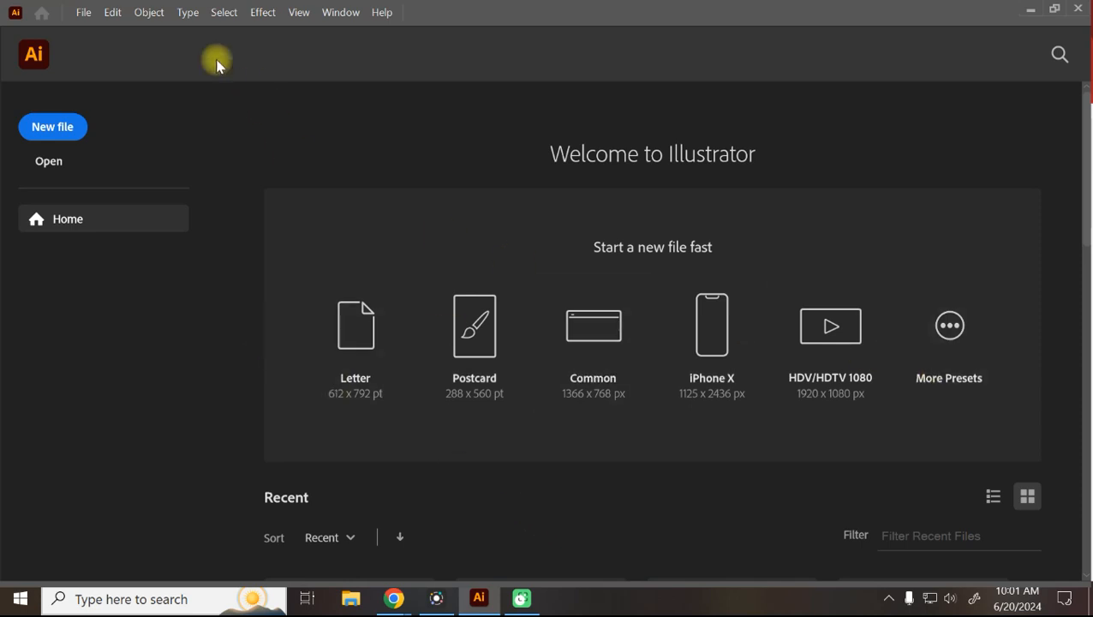
pyautogui.click(84, 13)
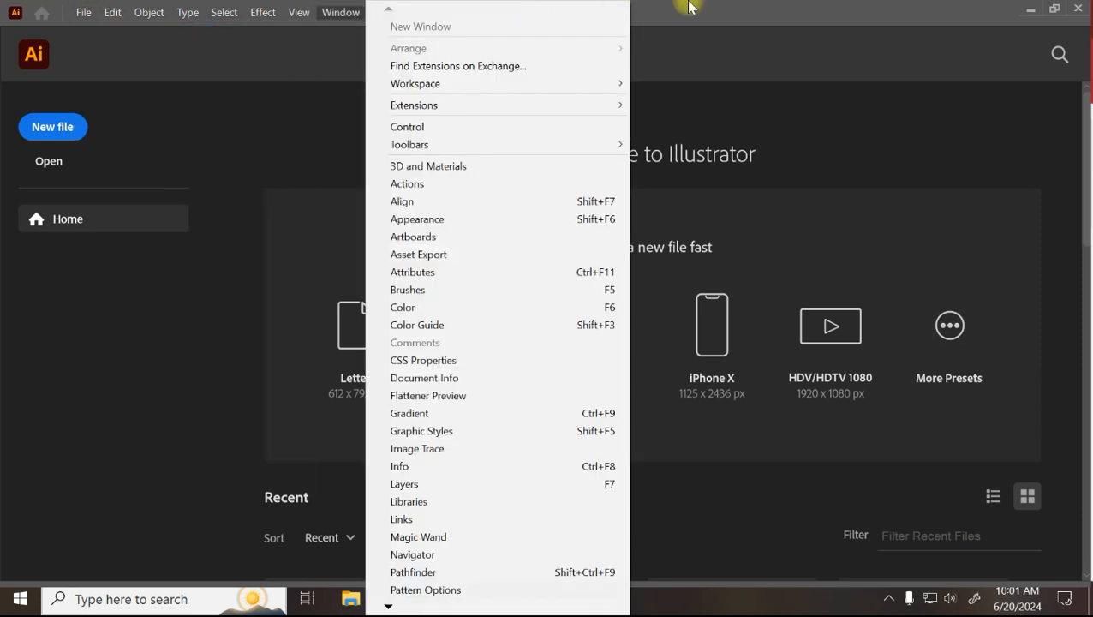
pyautogui.click(688, 7)
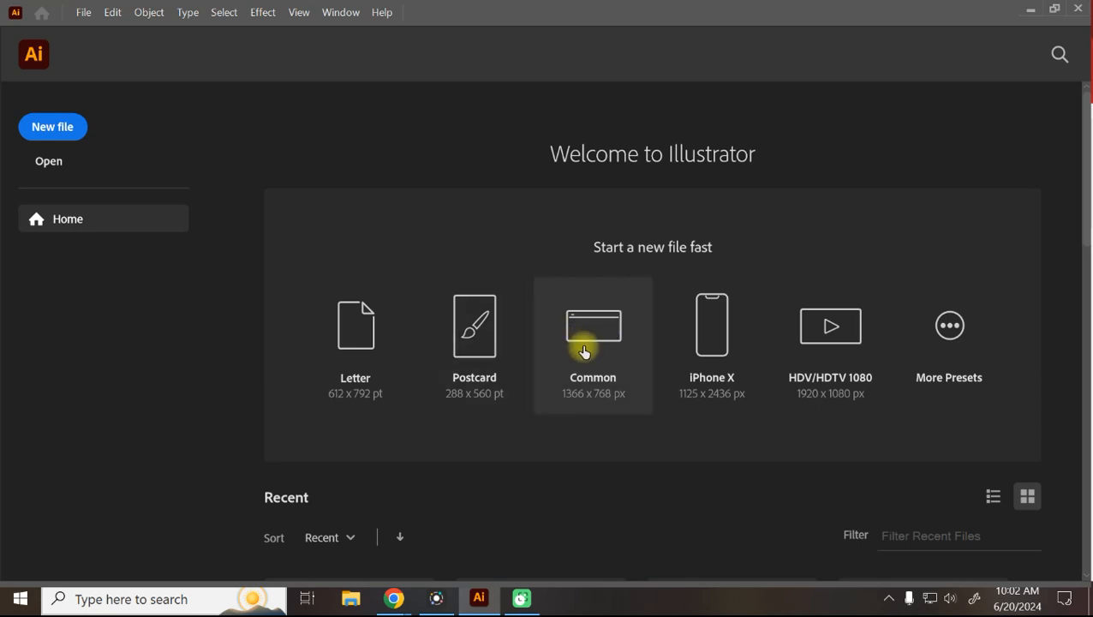
pyautogui.click(951, 326)
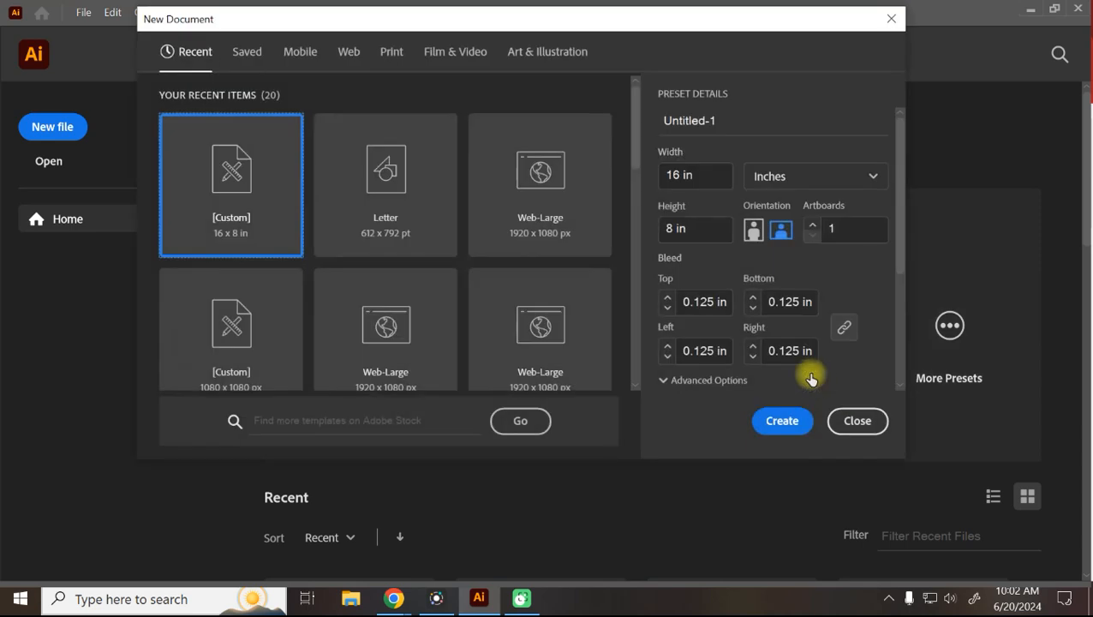
# Close the New Document dialog, reopen it via File > New, move it lower, close it again.
pyautogui.click(891, 18)
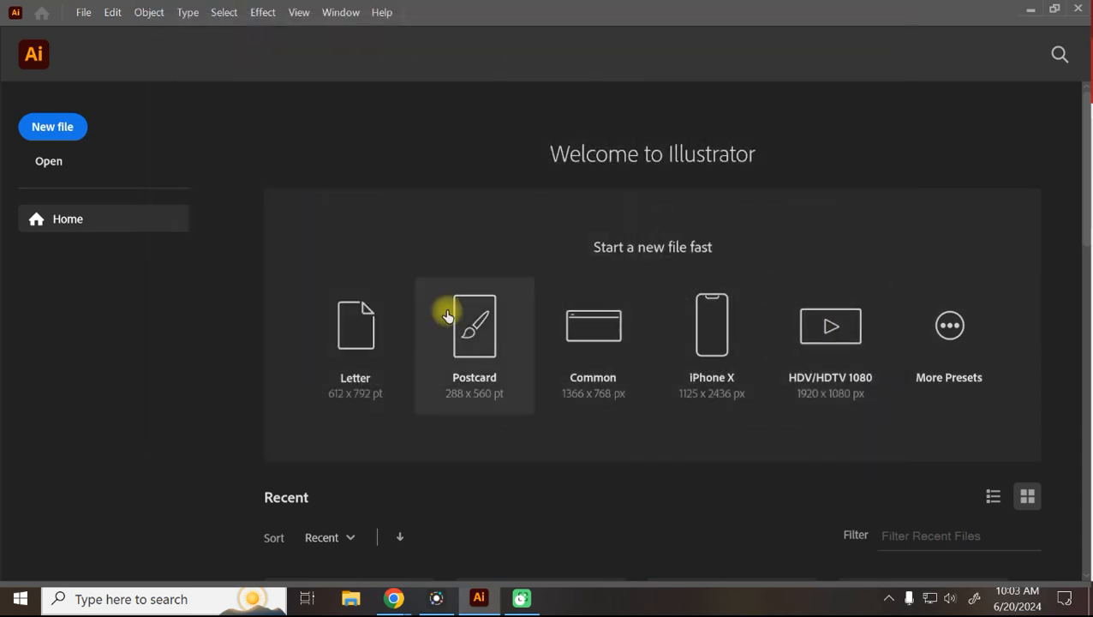
pyautogui.click(83, 12)
pyautogui.click(94, 32)
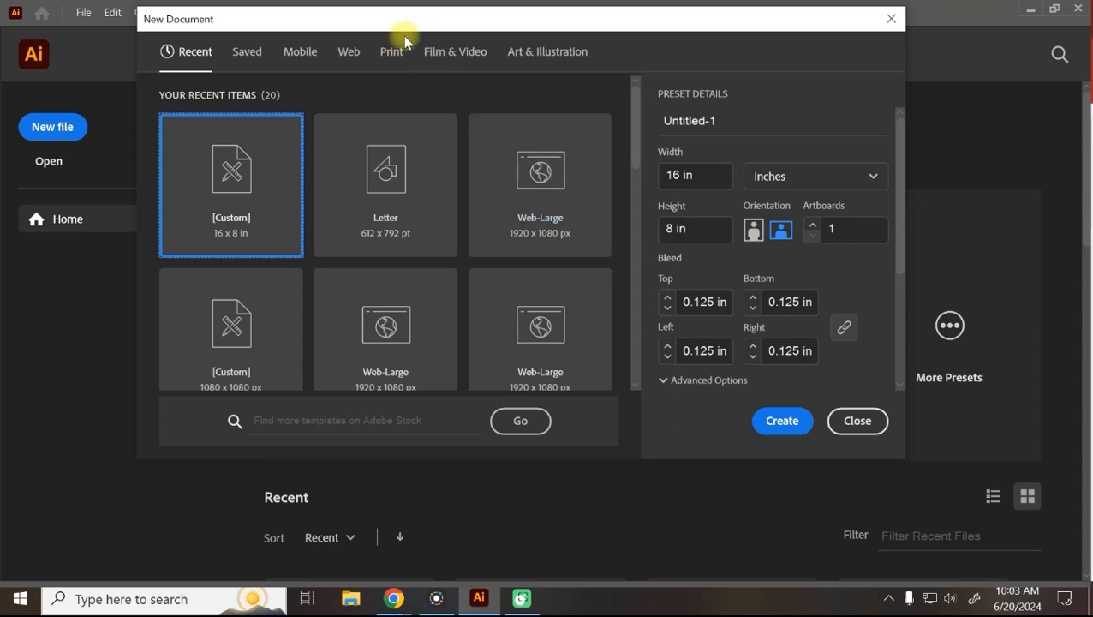
pyautogui.moveTo(405, 19); pyautogui.dragTo(405, 96)
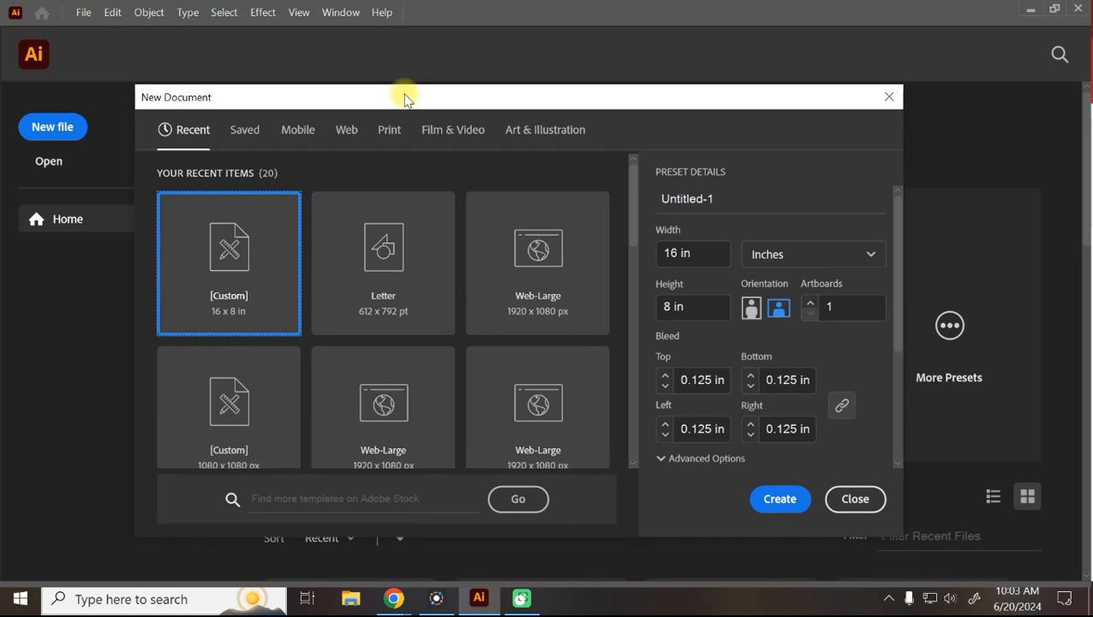
pyautogui.click(889, 97)
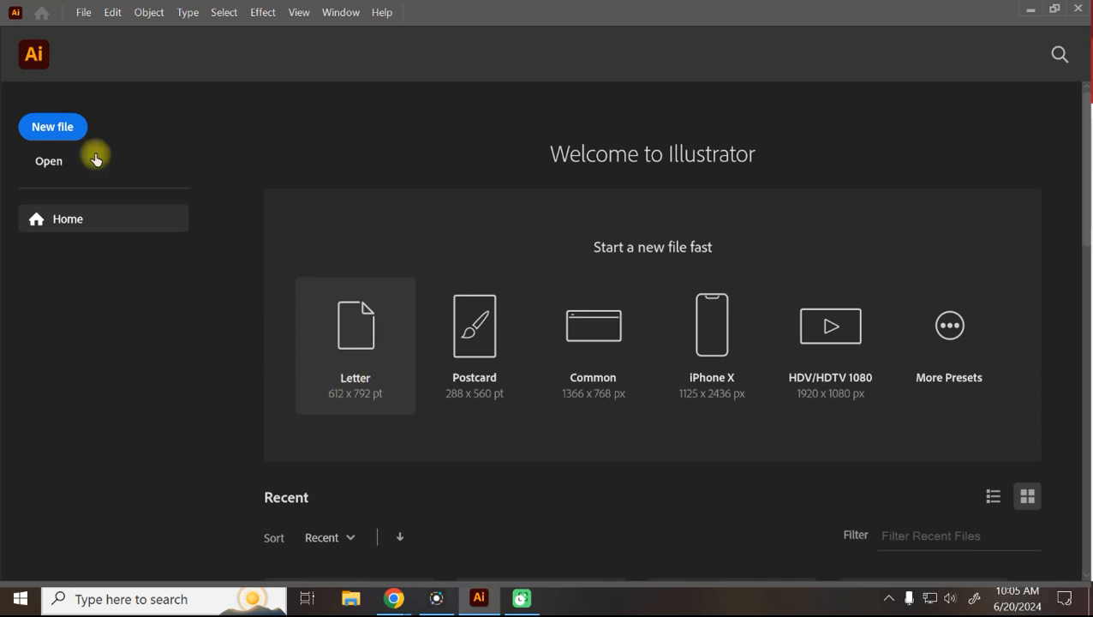
pyautogui.click(52, 123)
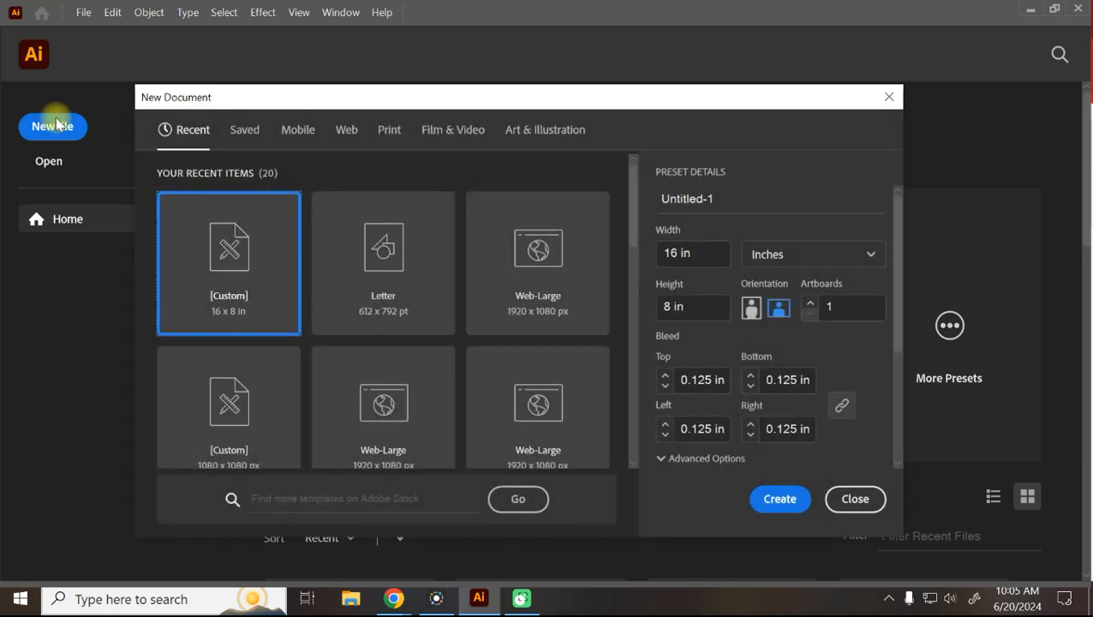
# Enlarge the New Document dialog to view the Mobile presets, then switch to Google Meet.
pyautogui.moveTo(335, 101); pyautogui.dragTo(215, 33)
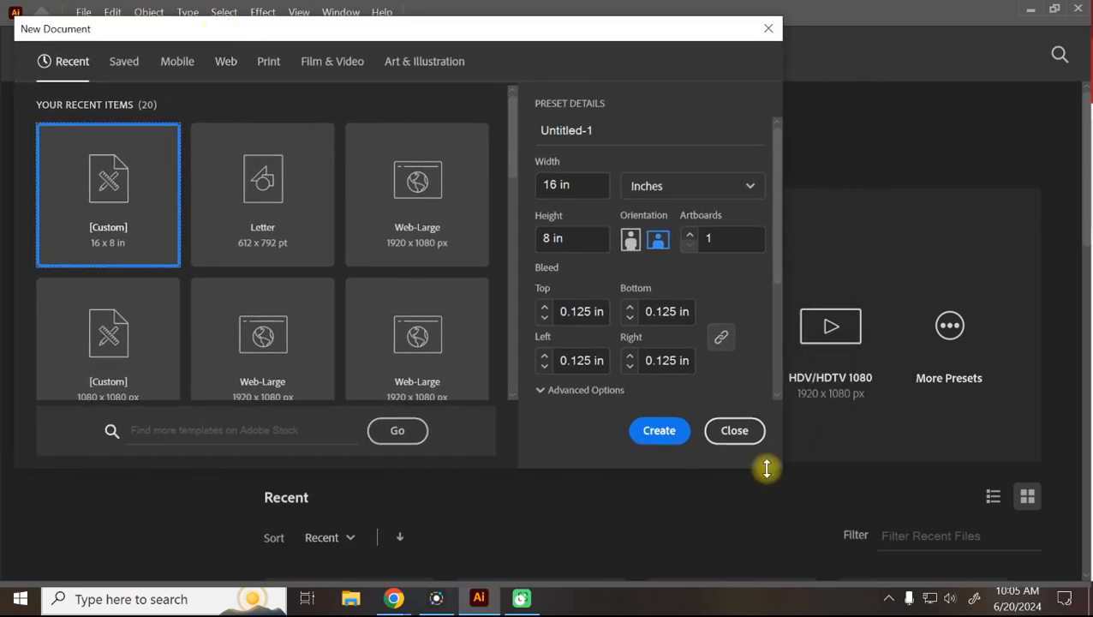
pyautogui.moveTo(783, 471); pyautogui.dragTo(956, 564)
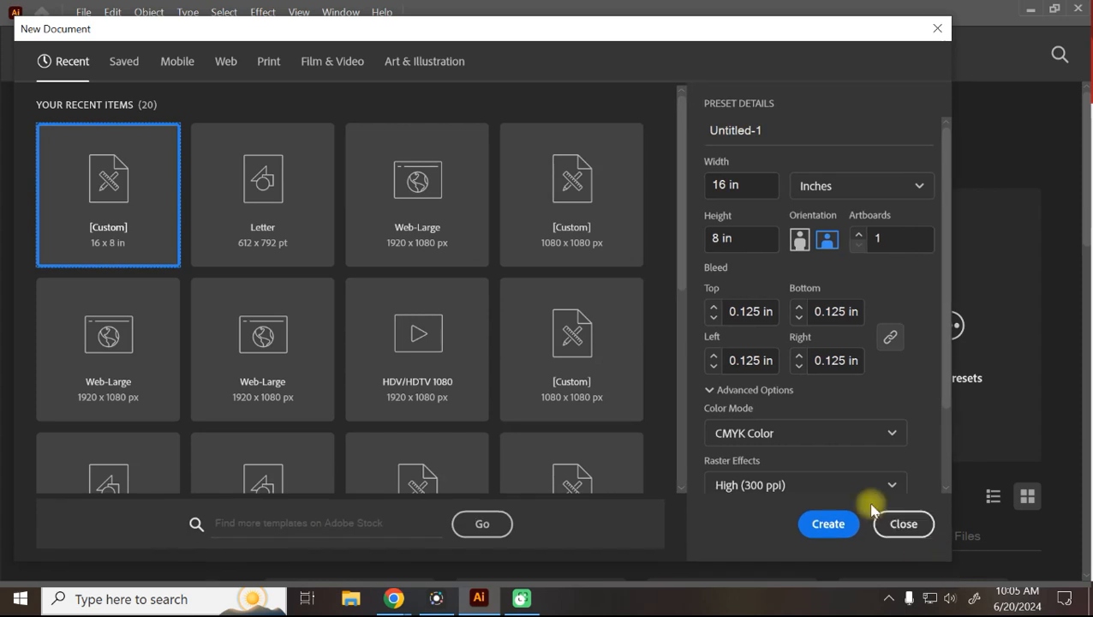
pyautogui.click(169, 68)
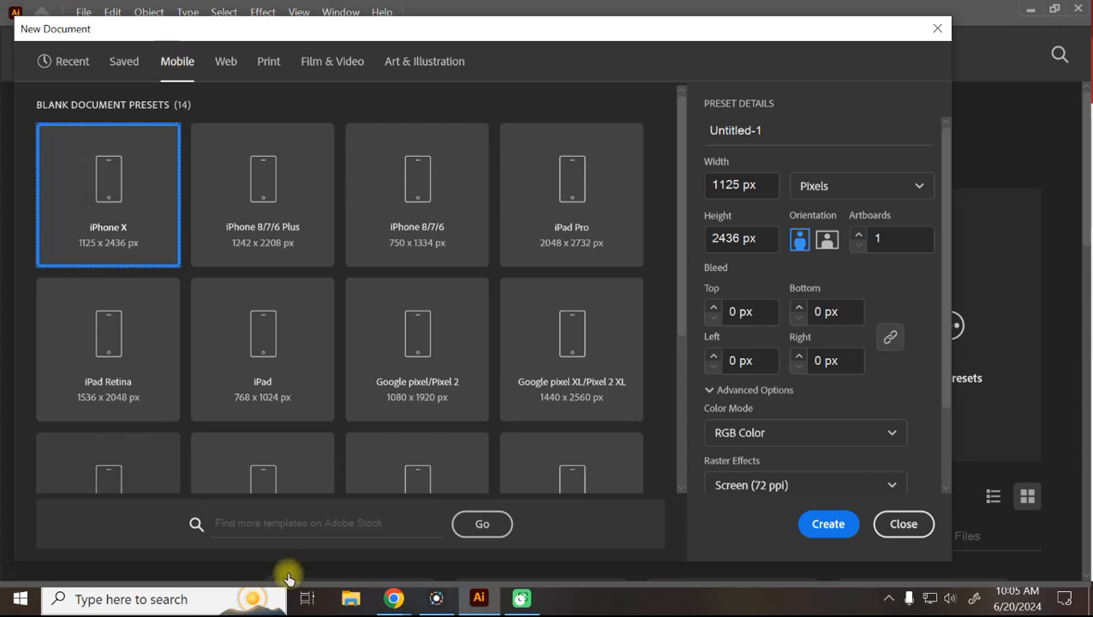
pyautogui.click(291, 522)
pyautogui.click(267, 10)
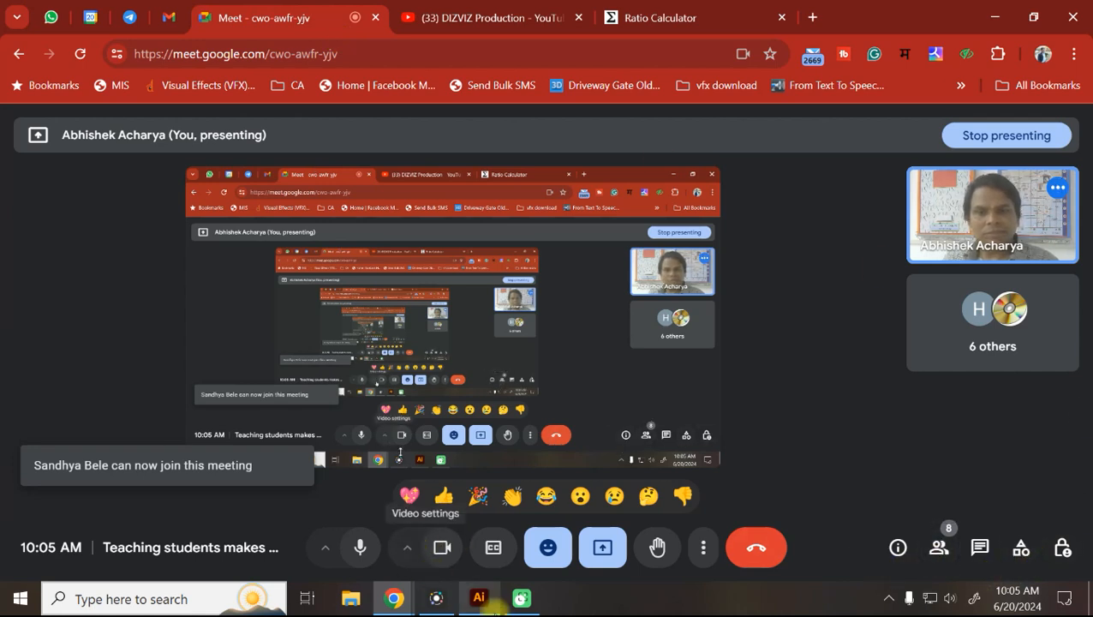
# Bring Illustrator's New Document dialog with the iPhone X preset back in front of Meet.
pyautogui.click(481, 597)
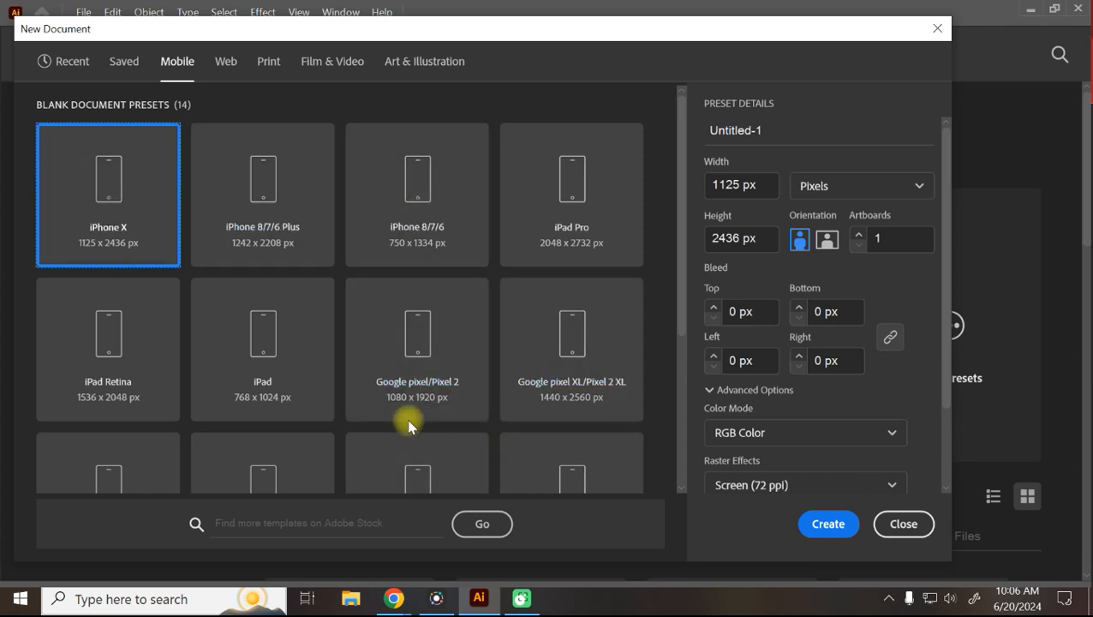
pyautogui.scroll(-3, 408, 417)
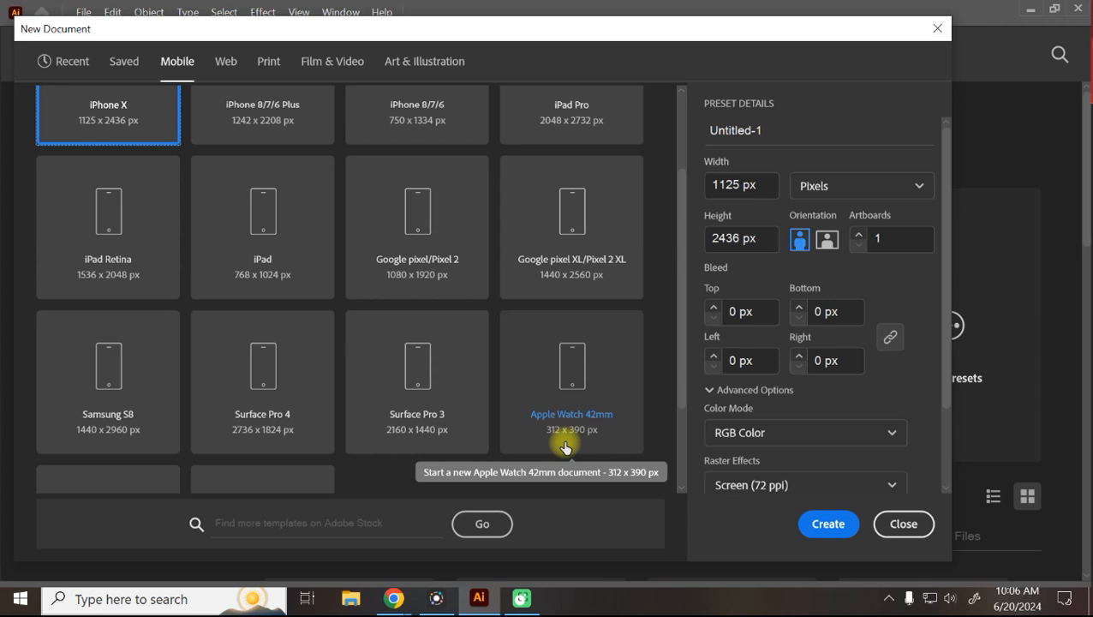
# Browse the 12 Web presets (Common at 1366 × 768 px), then show the Print presets.
pyautogui.click(227, 66)
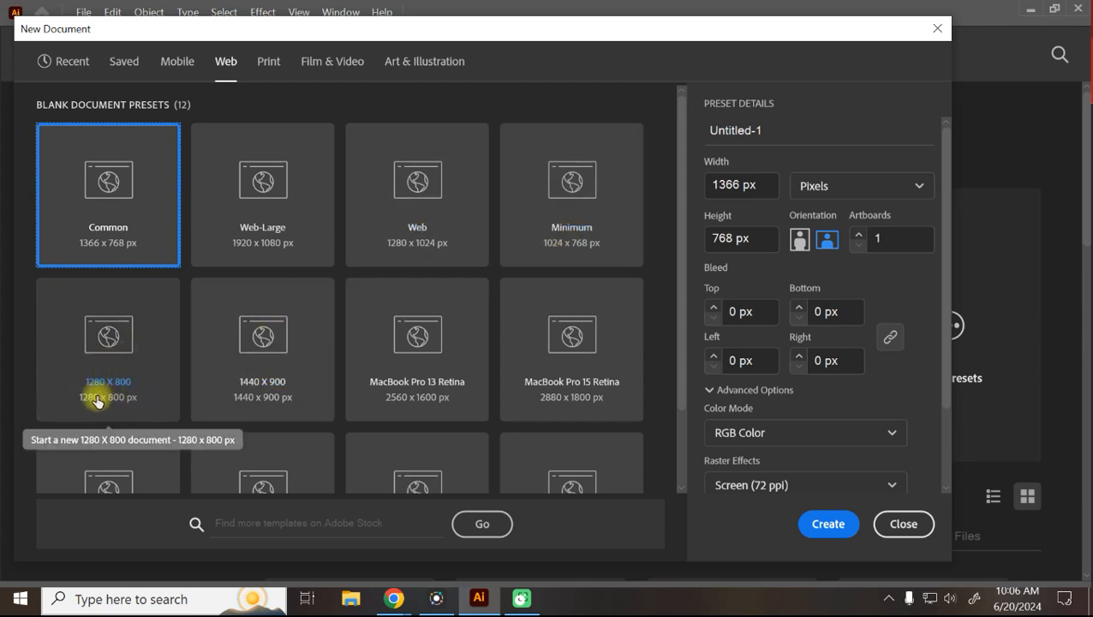
pyautogui.scroll(-2, 257, 360)
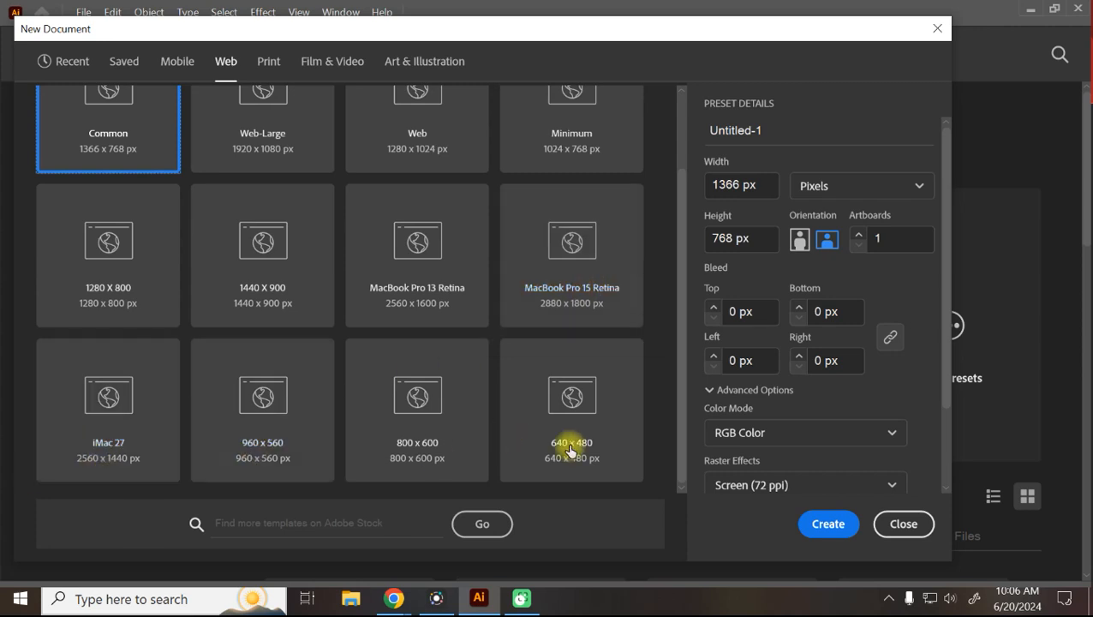
pyautogui.scroll(2, 565, 381)
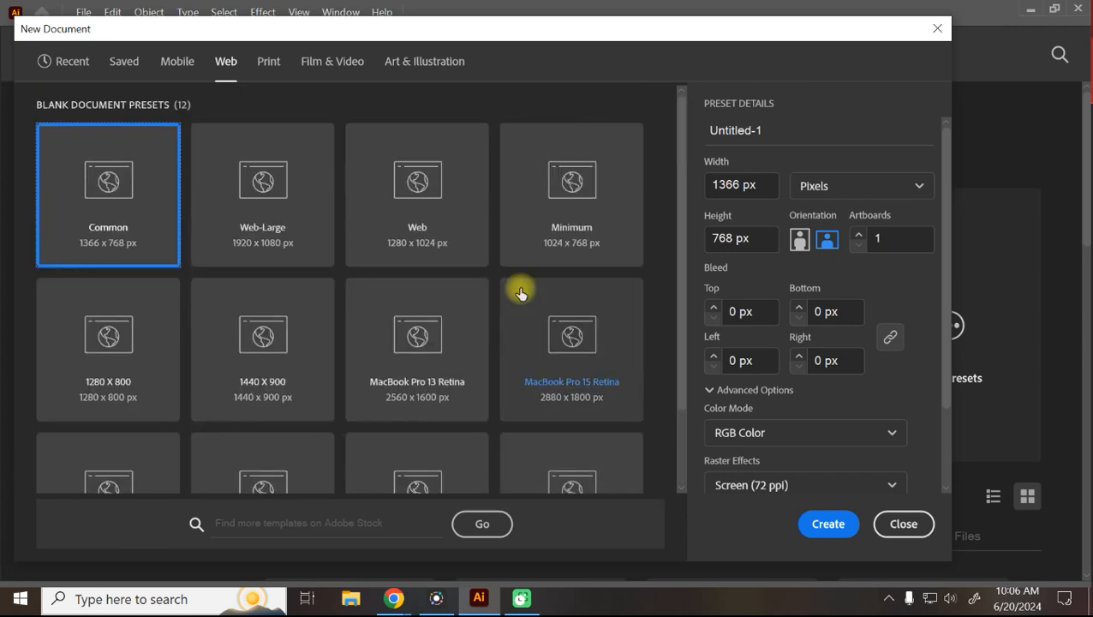
pyautogui.click(268, 66)
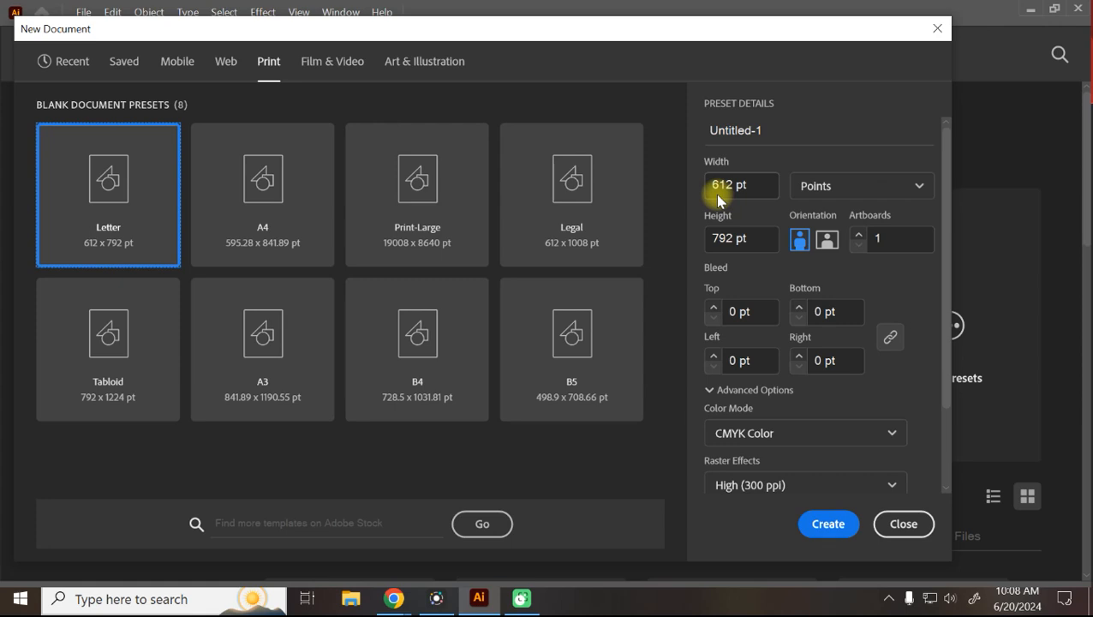
# Switch Letter's units to Millimeters, giving 215.9 × 279.4 mm, and close the dialog.
pyautogui.click(818, 183)
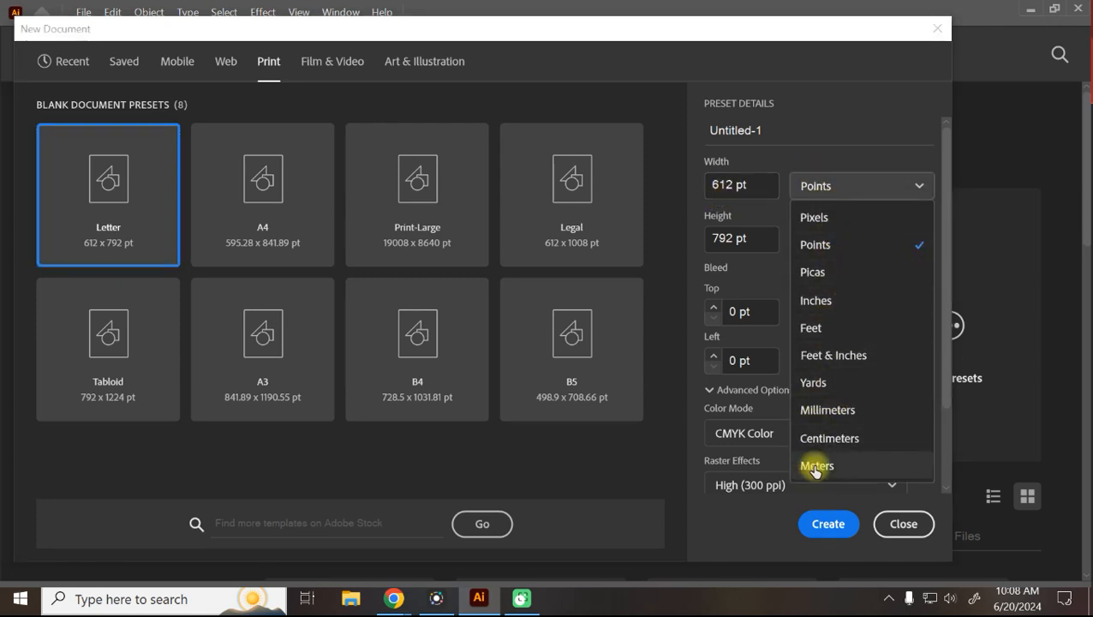
pyautogui.click(831, 411)
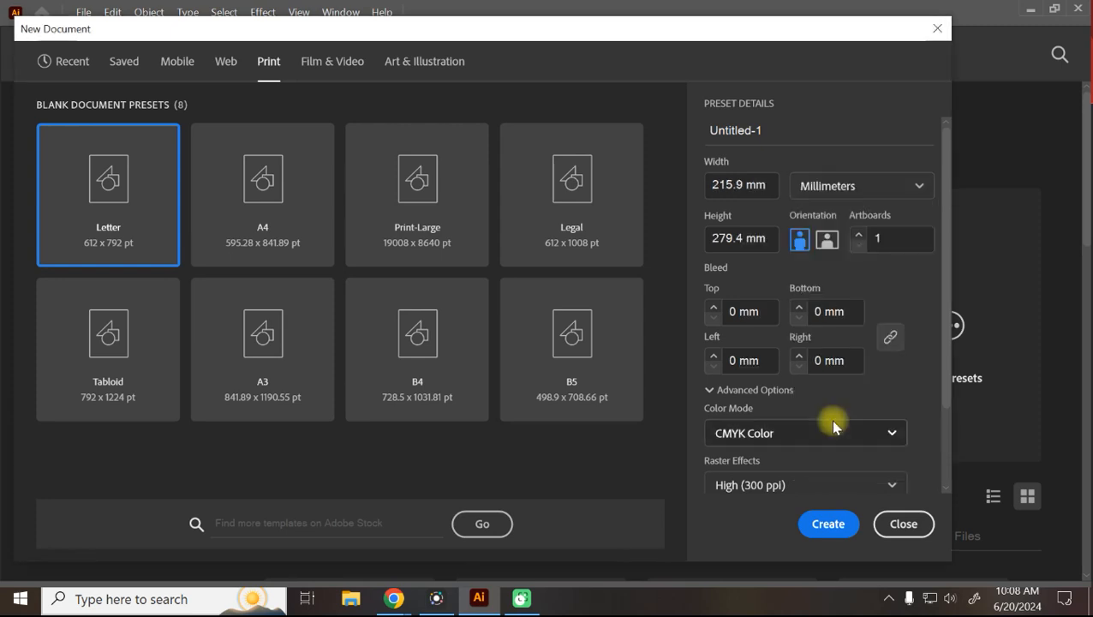
pyautogui.click(903, 524)
# Open Preferences at Units and browse Guides & Grid through User Interface pages.
pyautogui.click(122, 11)
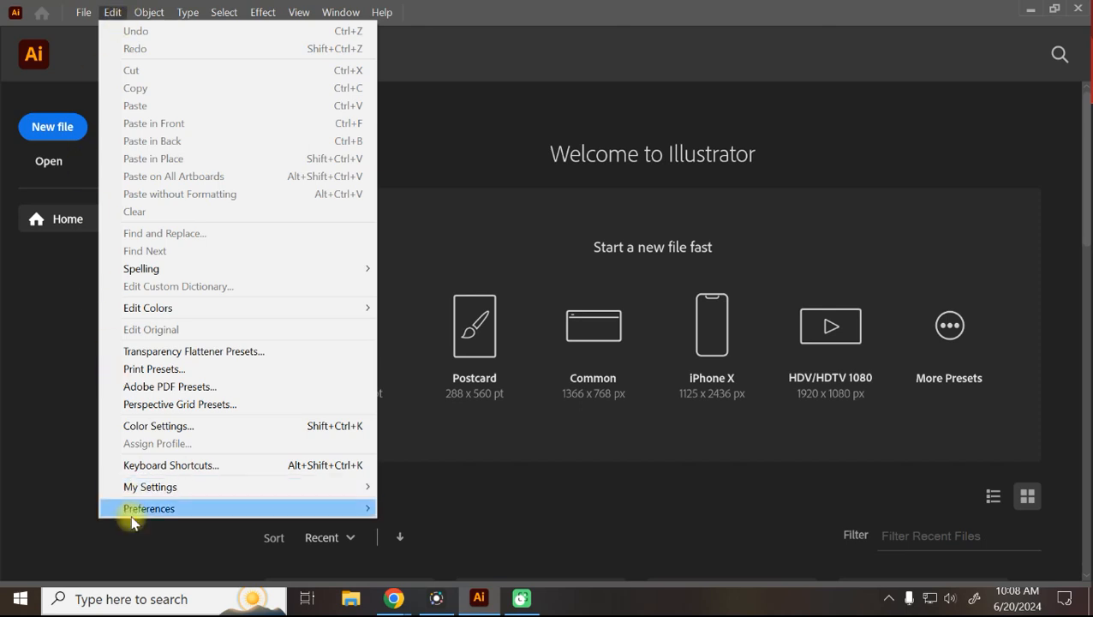
pyautogui.moveTo(136, 514)
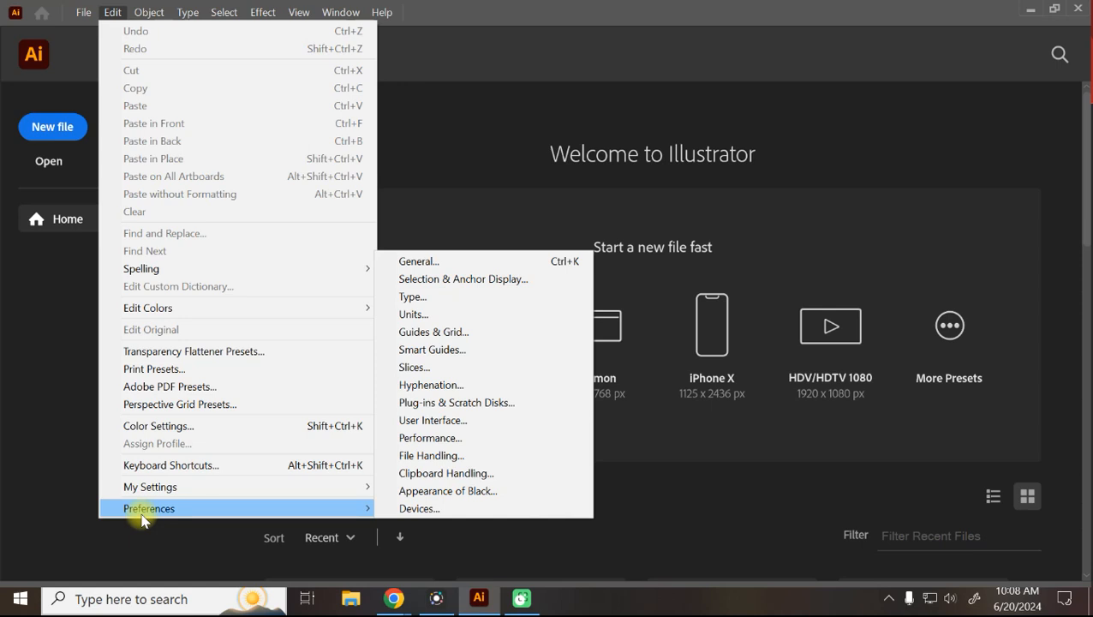
pyautogui.click(414, 314)
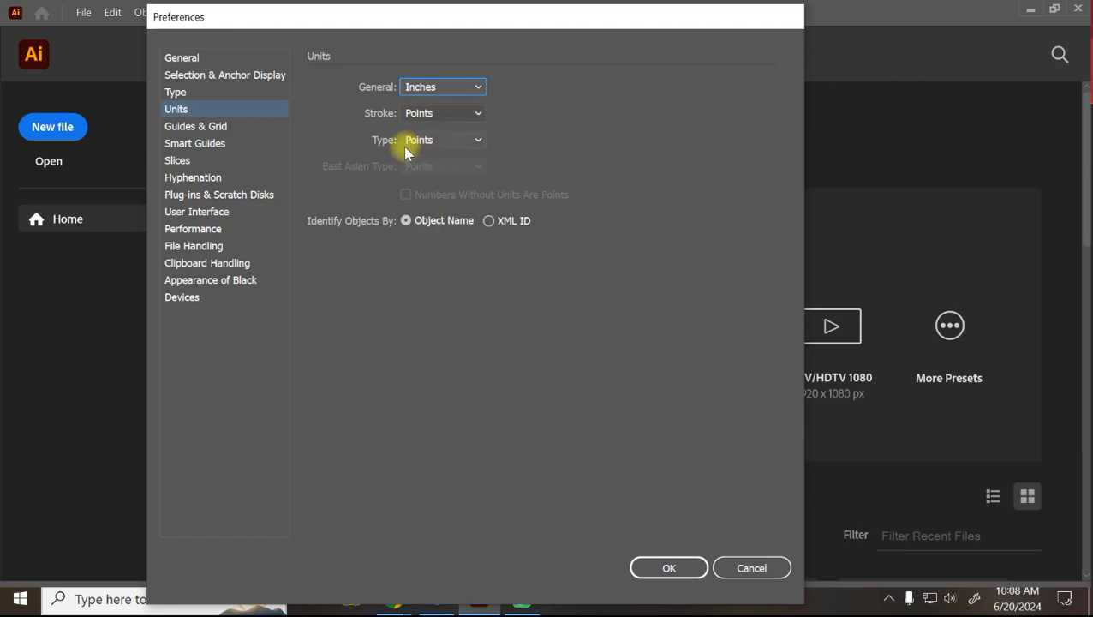
pyautogui.click(219, 128)
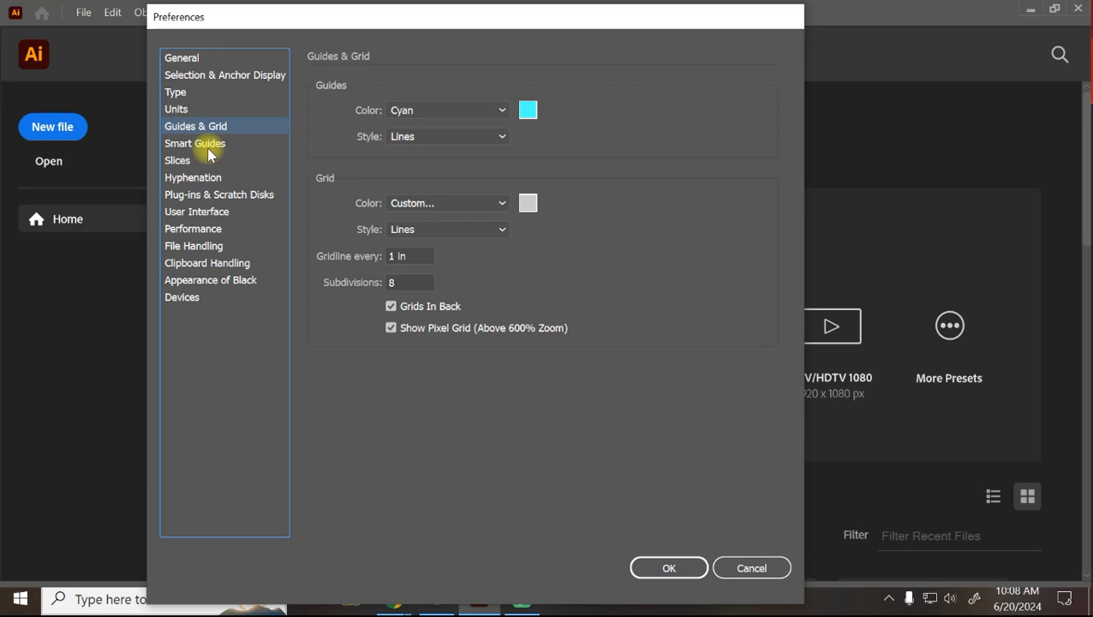
pyautogui.click(209, 153)
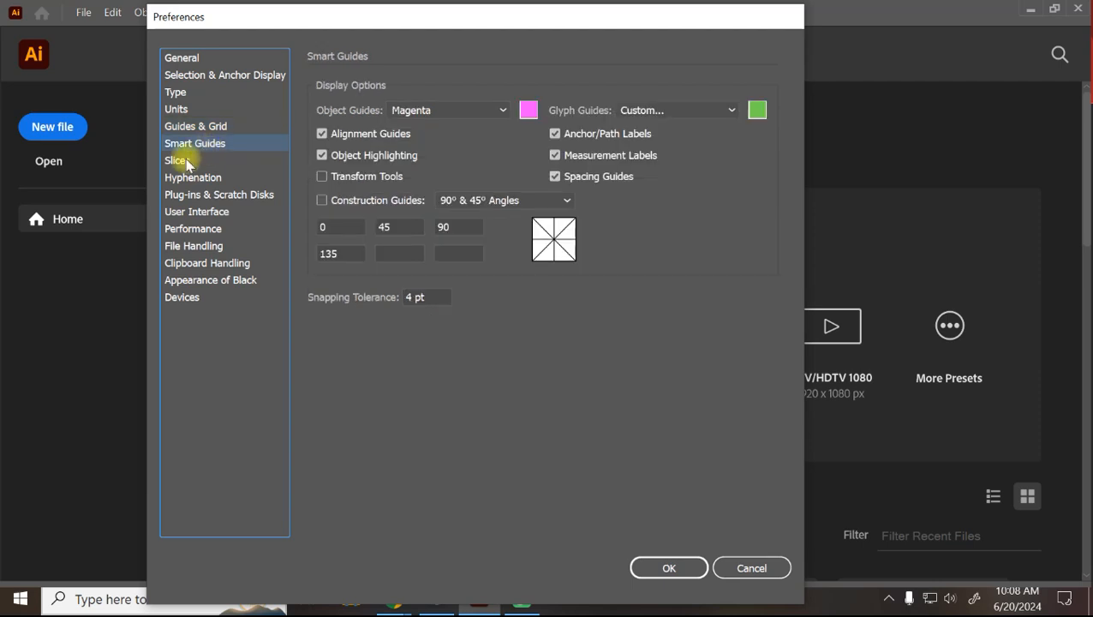
pyautogui.click(177, 159)
pyautogui.click(188, 178)
pyautogui.click(194, 198)
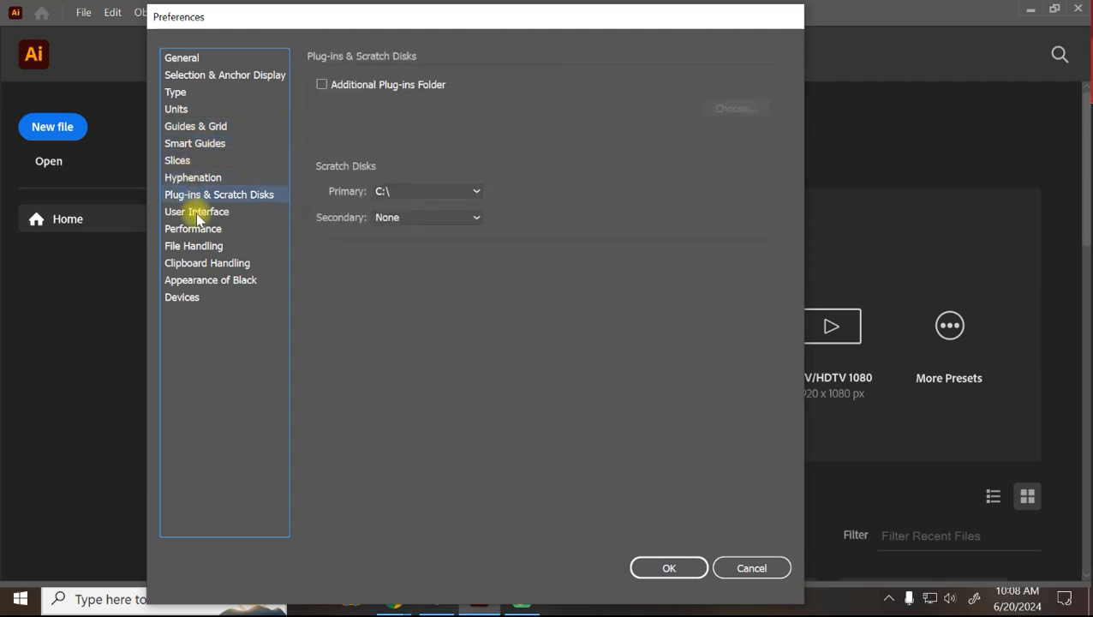
pyautogui.click(195, 212)
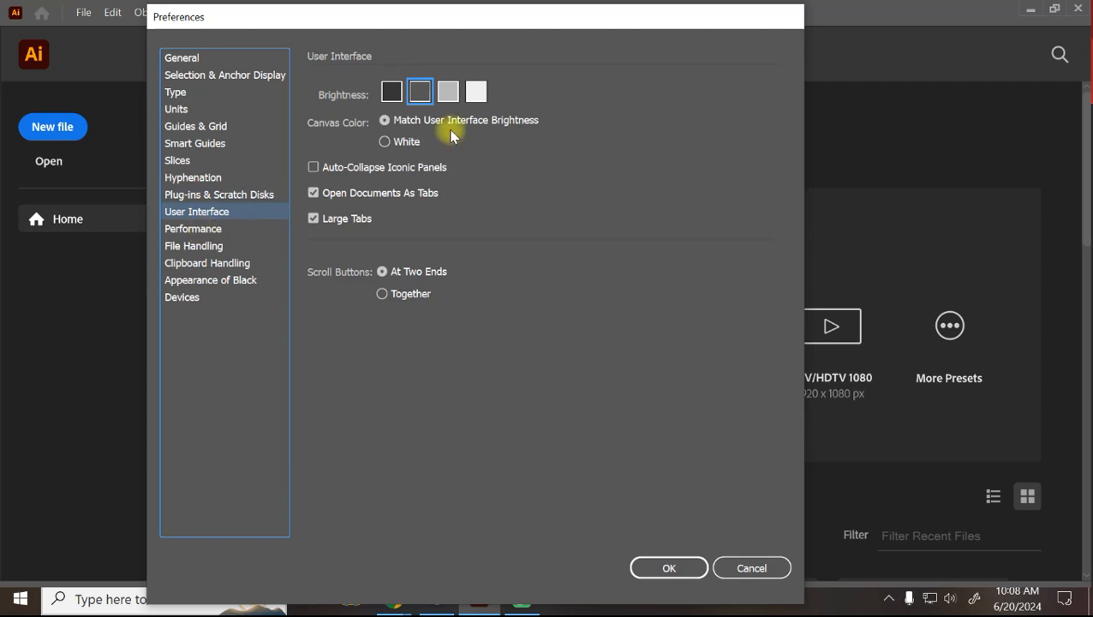
# Try the canvas colour and brightness options, settling on the darker gray interface.
pyautogui.click(398, 151)
pyautogui.click(390, 142)
pyautogui.click(461, 120)
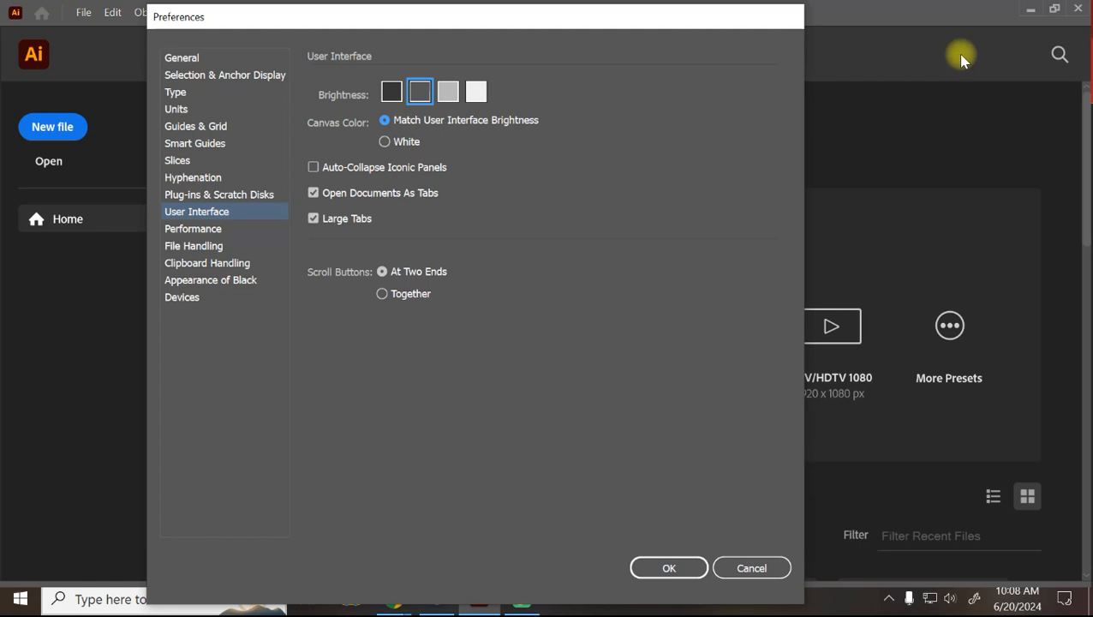
pyautogui.click(392, 90)
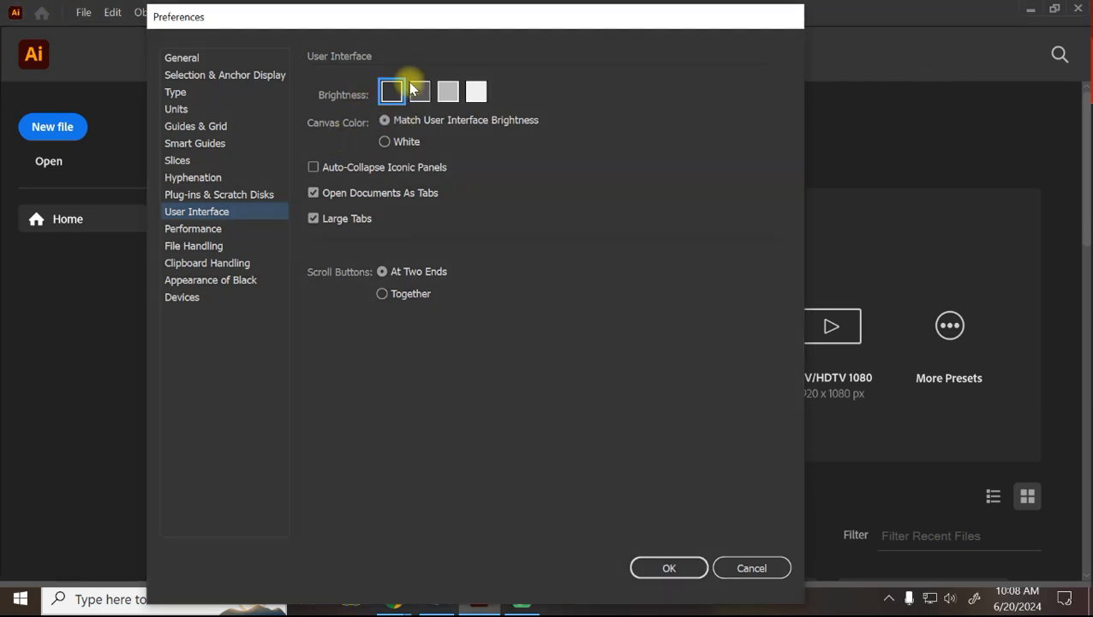
pyautogui.click(447, 90)
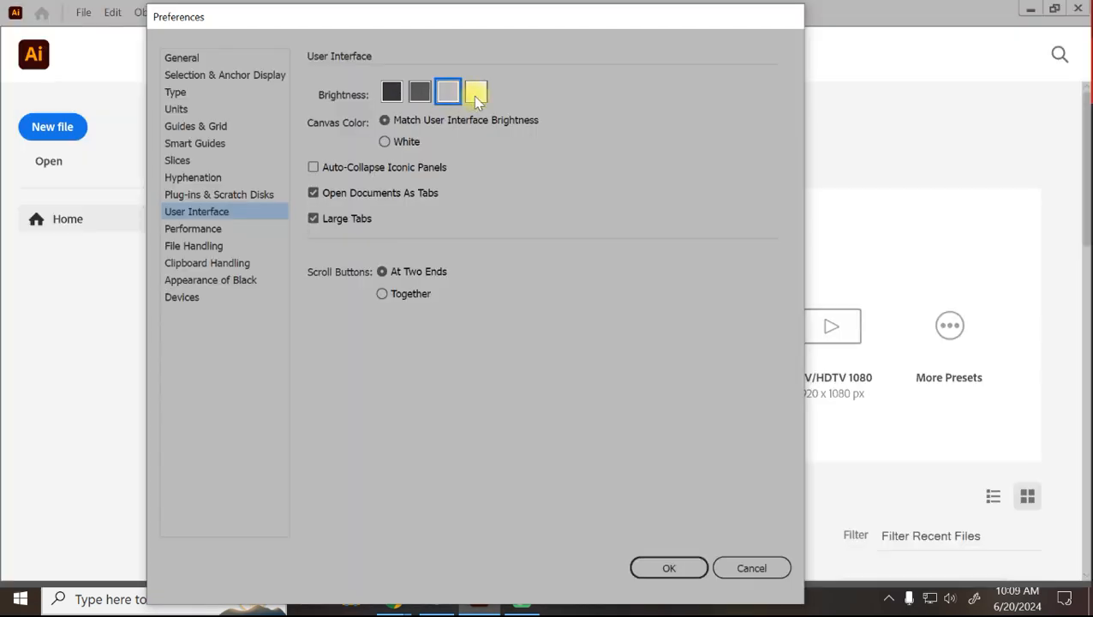
pyautogui.click(475, 93)
pyautogui.click(425, 96)
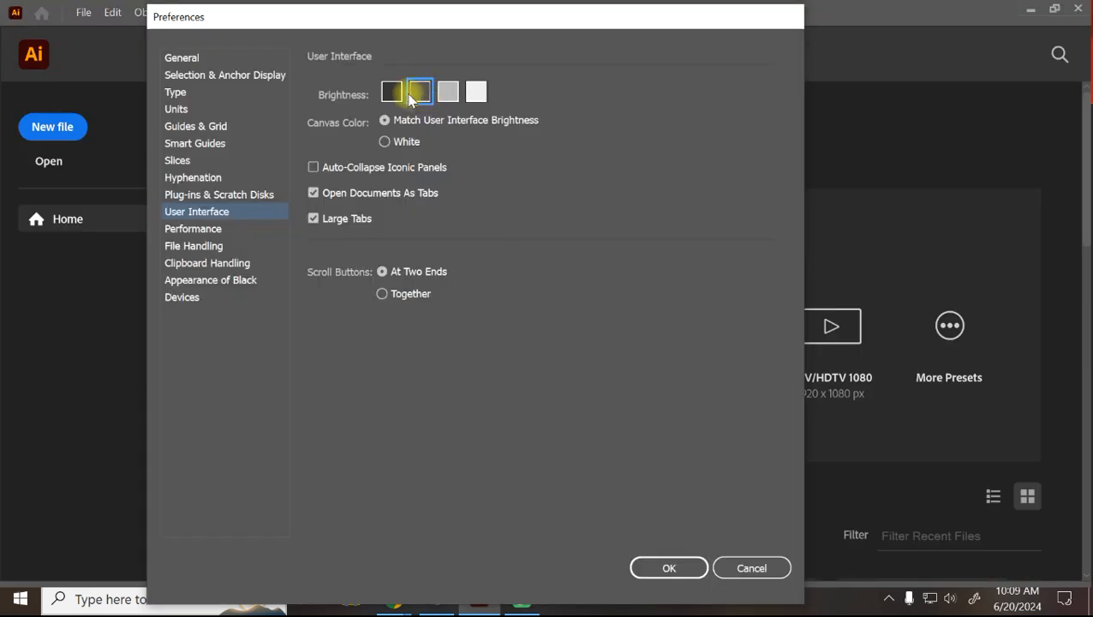
# Browse the Type, Selection & Anchor Display and General pages, then cancel Preferences.
pyautogui.click(182, 93)
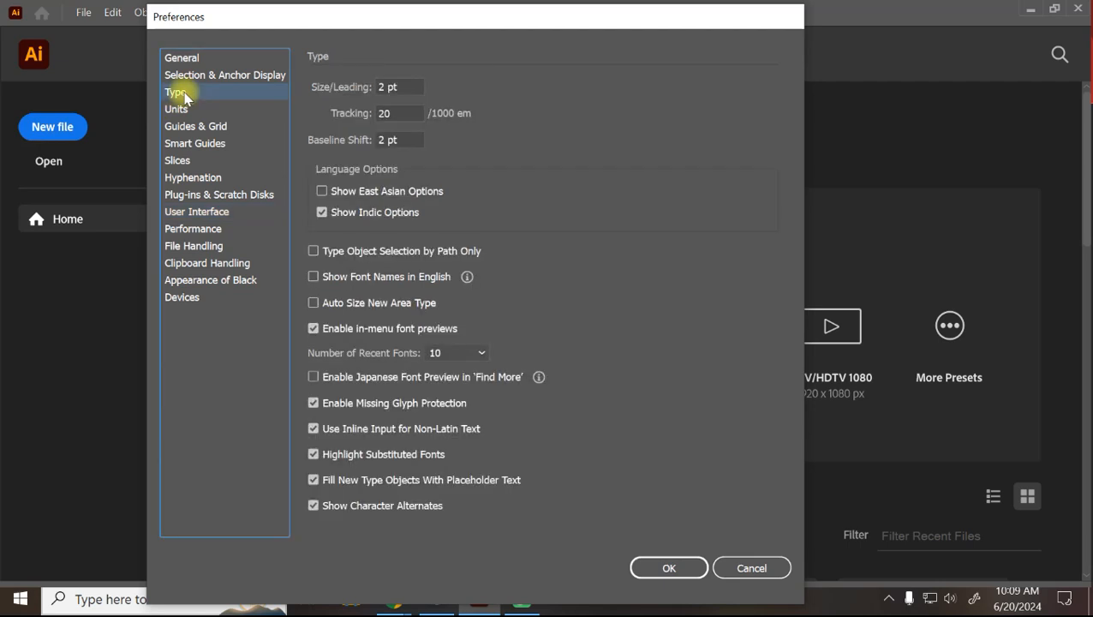
pyautogui.click(184, 75)
pyautogui.click(192, 58)
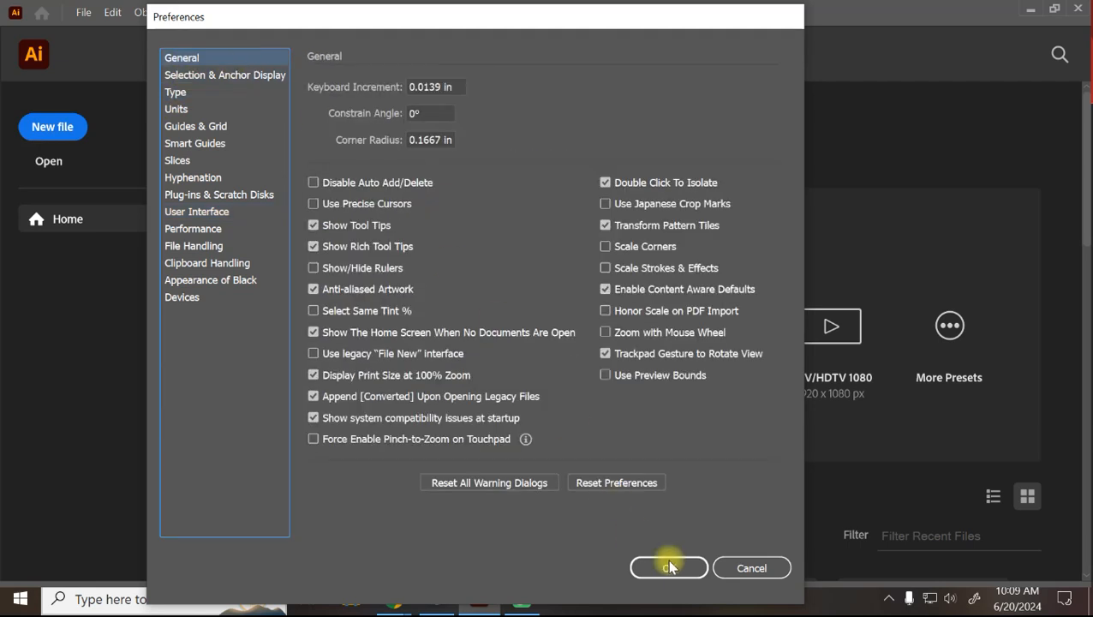
pyautogui.click(752, 568)
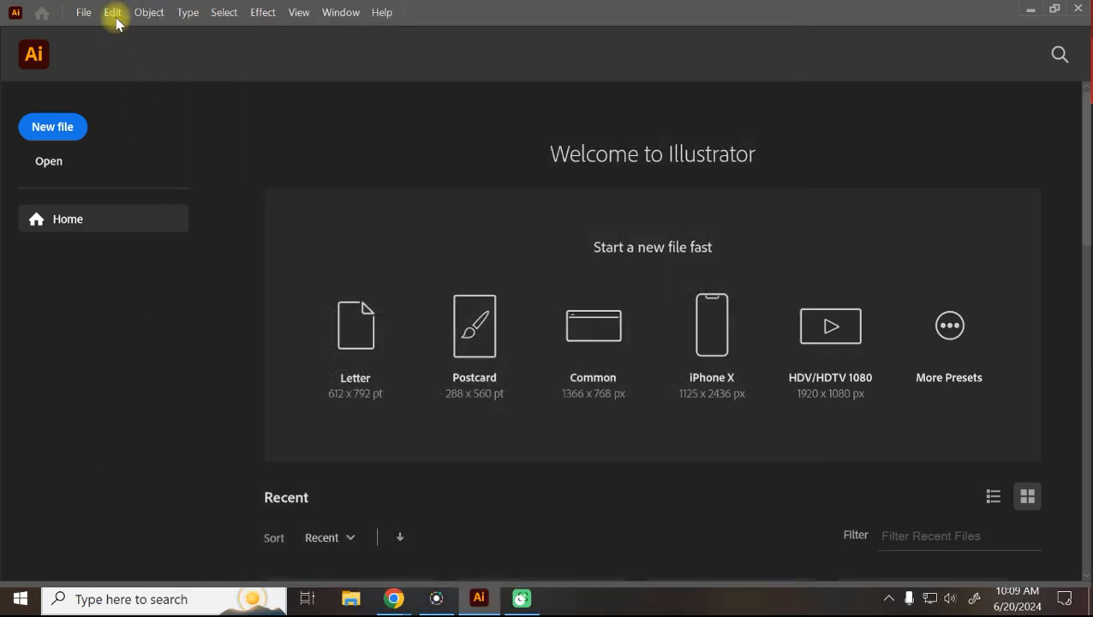
# Start a new Print document and switch its units to centimetres, then millimetres.
pyautogui.click(59, 126)
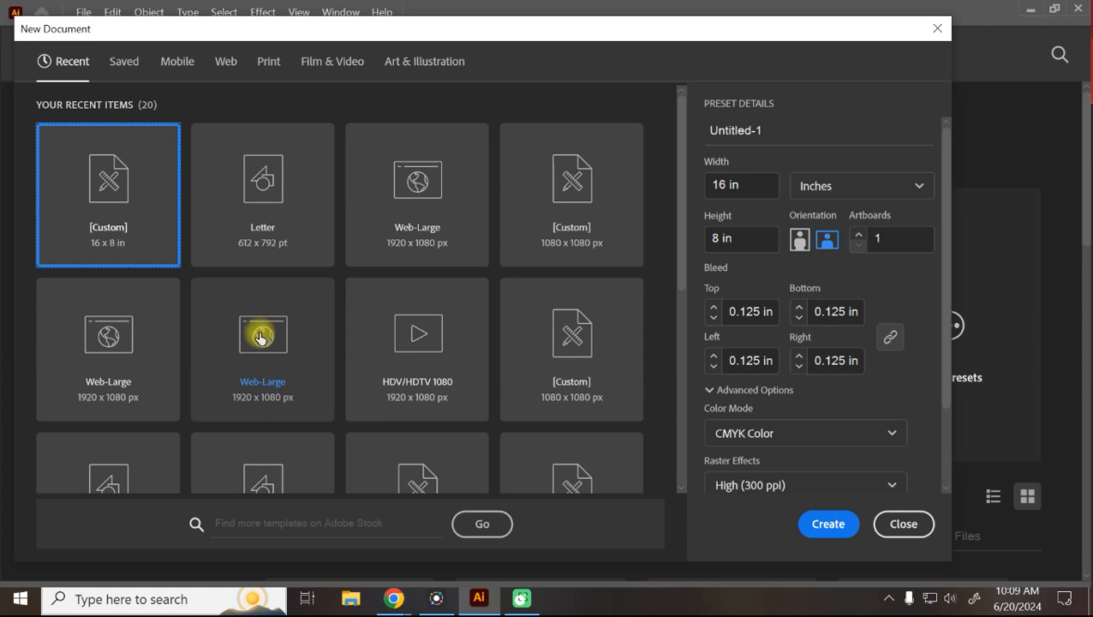
pyautogui.click(263, 62)
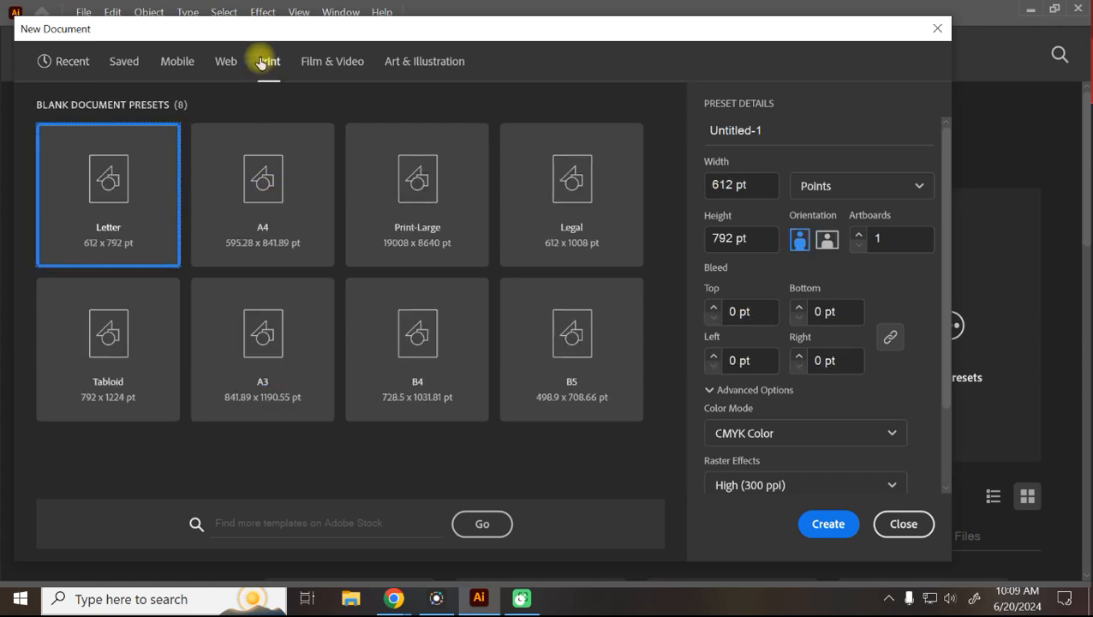
pyautogui.click(801, 185)
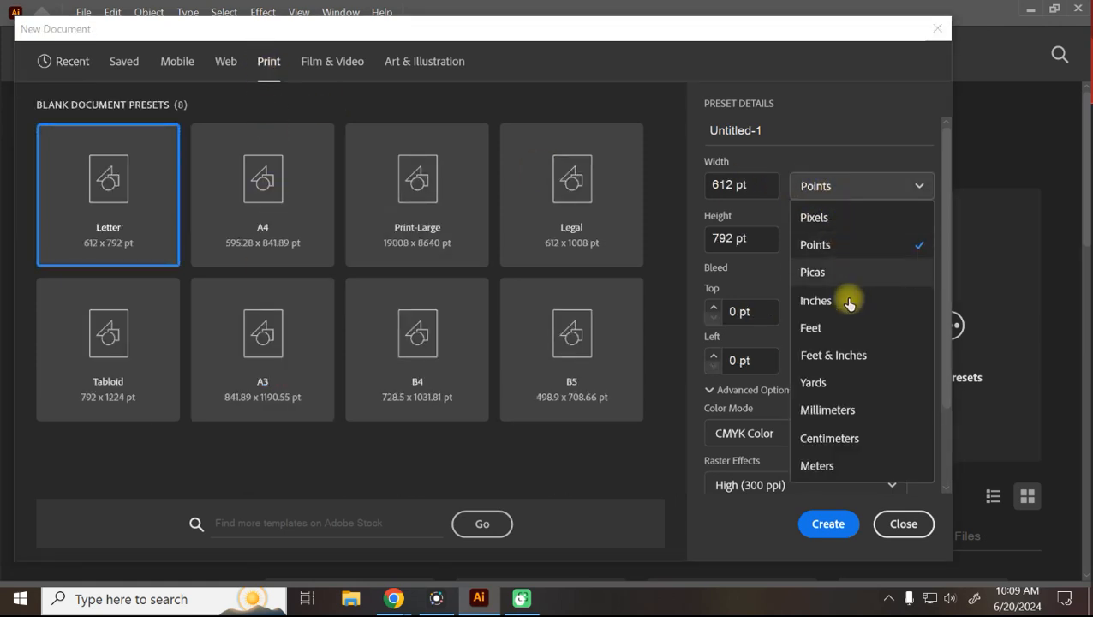
pyautogui.click(818, 439)
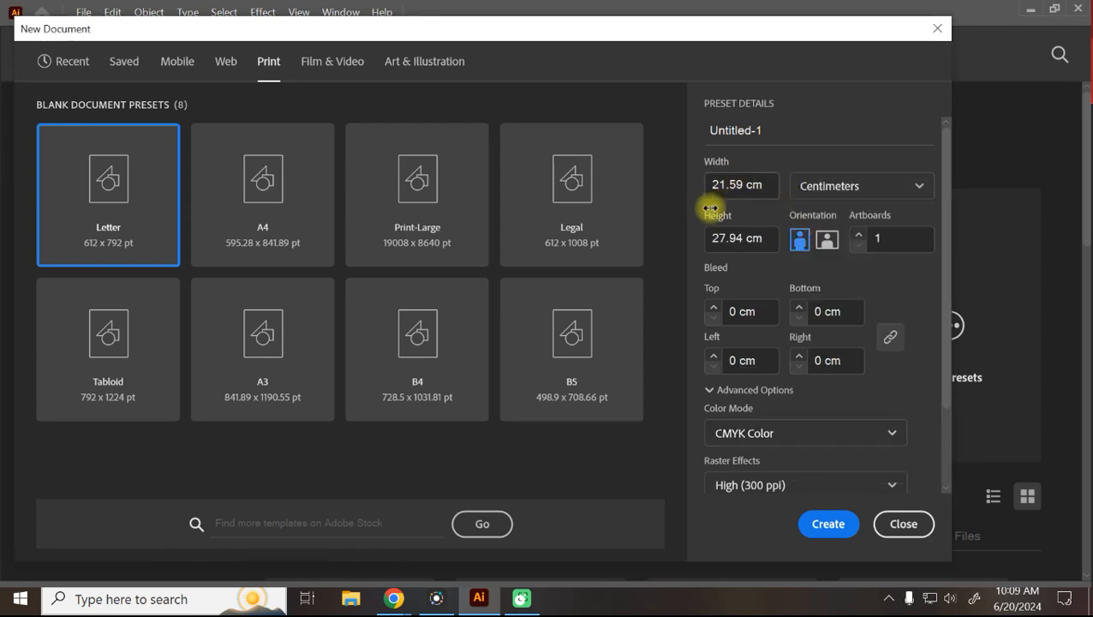
pyautogui.click(824, 192)
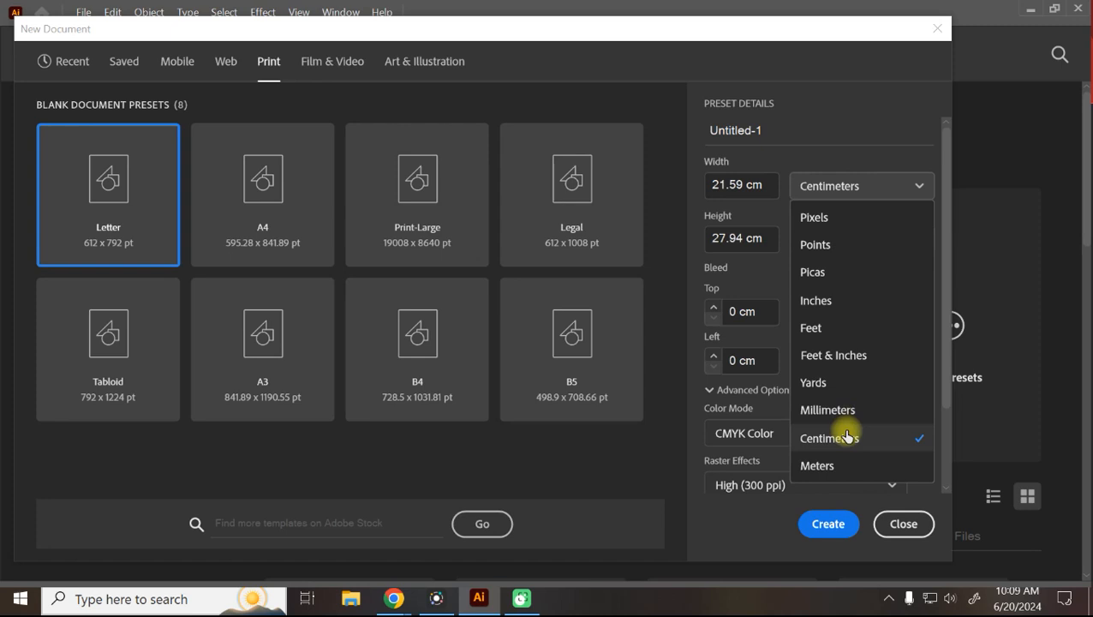
pyautogui.click(840, 410)
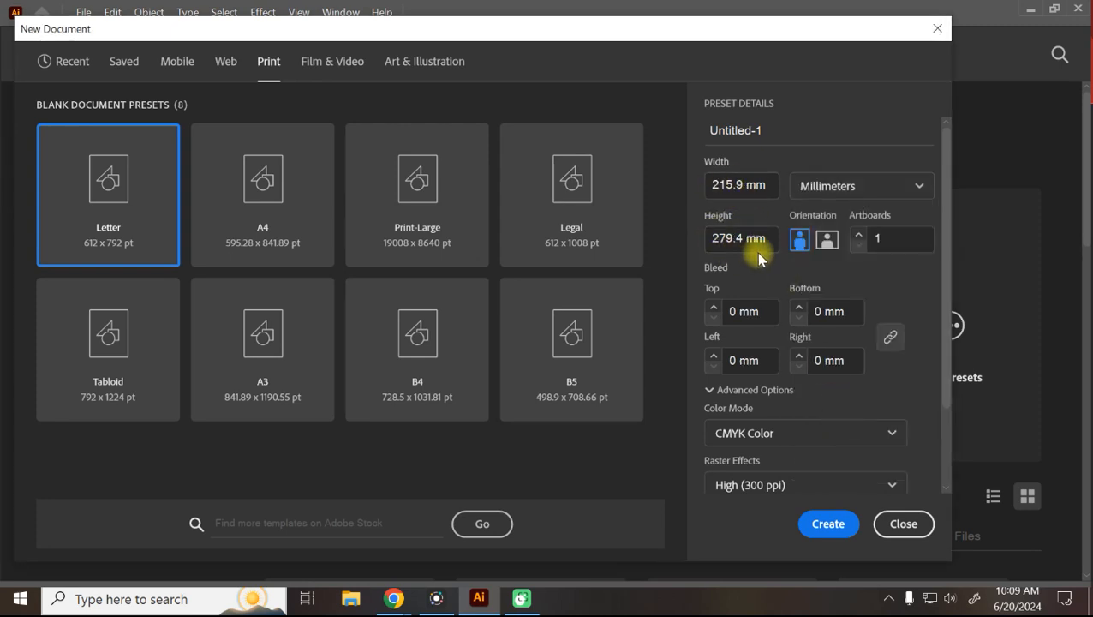
# Select the A4 preset and view it in centimetres, then millimetres (210 × 297 mm).
pyautogui.click(234, 205)
pyautogui.click(837, 188)
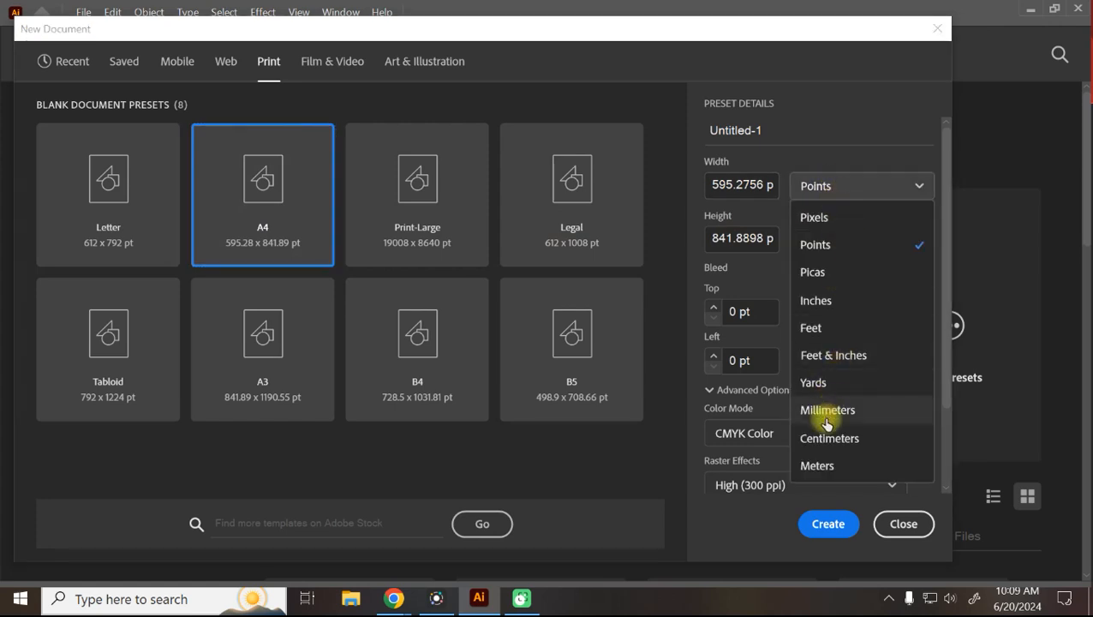
pyautogui.click(832, 444)
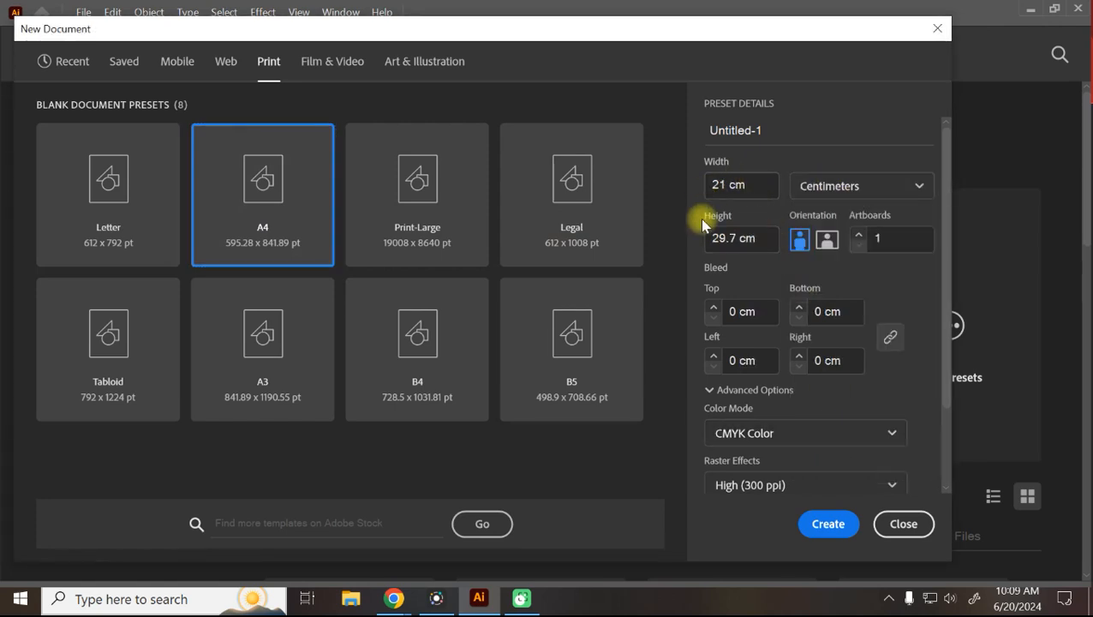
pyautogui.click(813, 185)
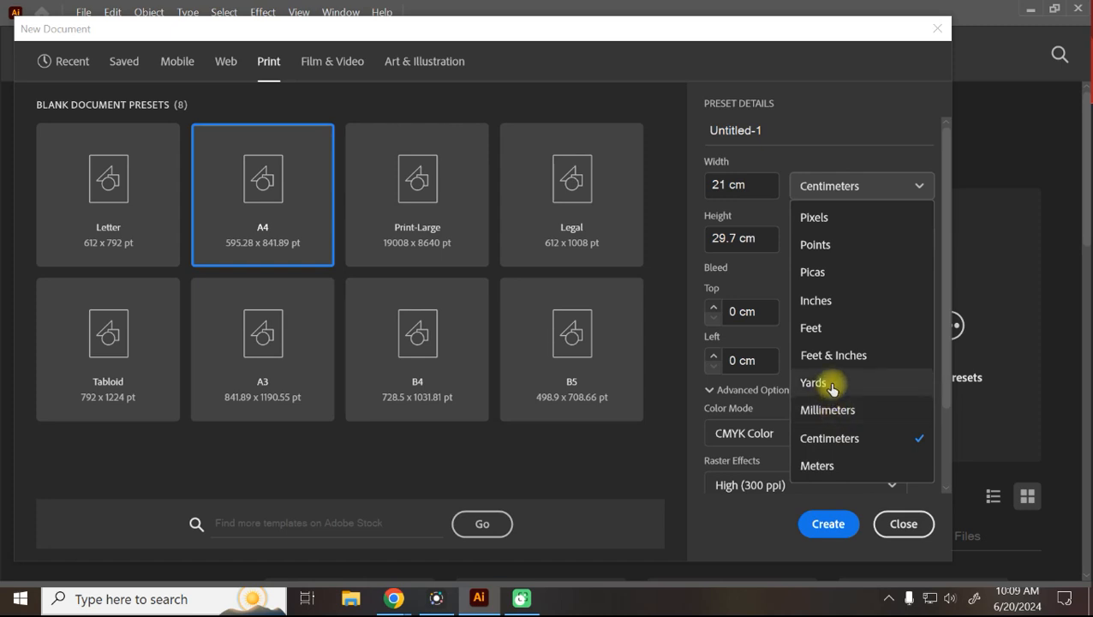
pyautogui.click(828, 411)
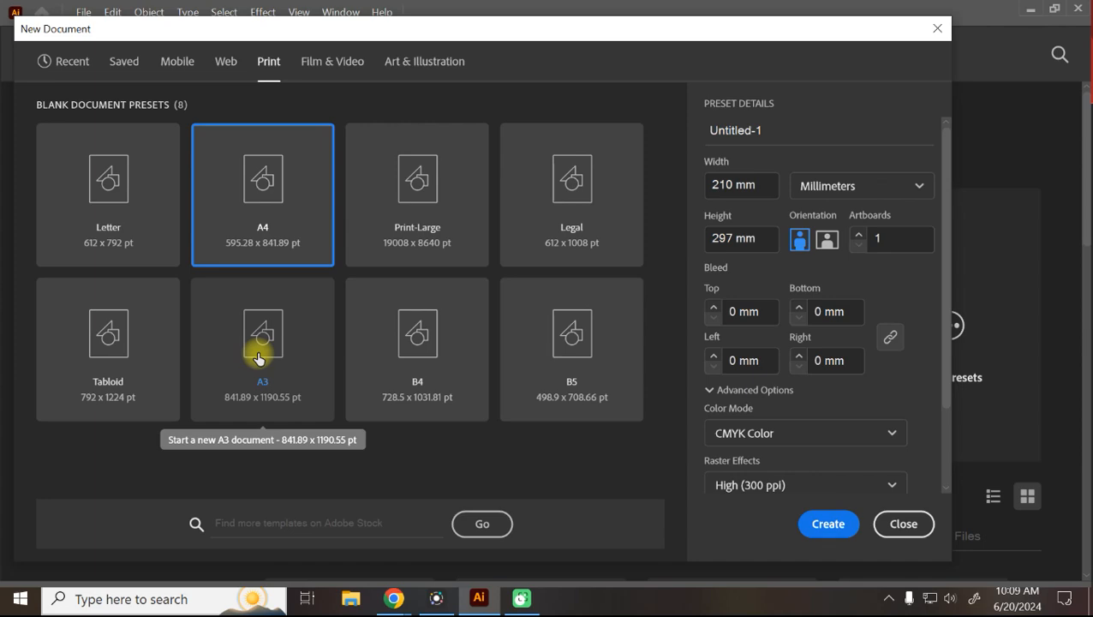
# In a new Chrome tab, search 'a1 a2 a3 sizes' and open the first chart's source page.
pyautogui.moveTo(394, 599)
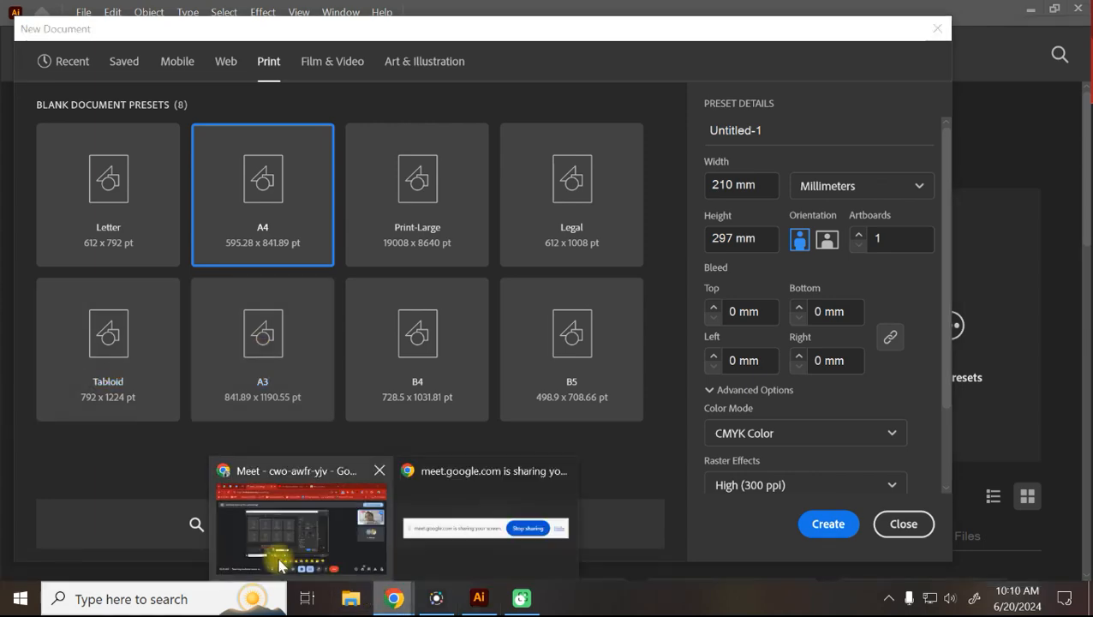
pyautogui.click(282, 522)
pyautogui.click(813, 17)
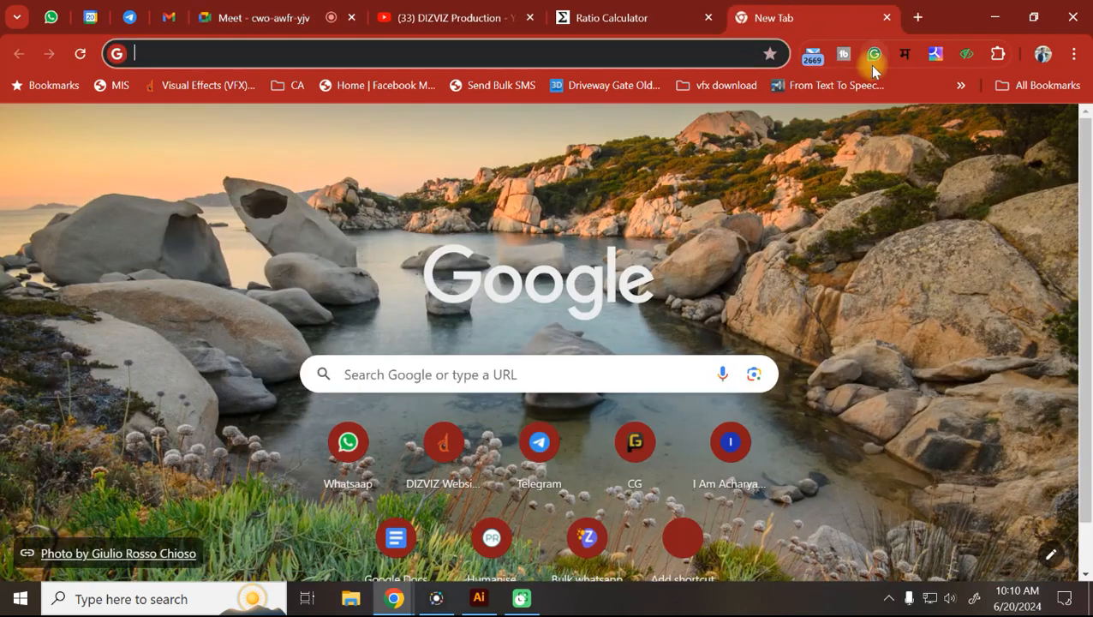
pyautogui.write('a1 ')
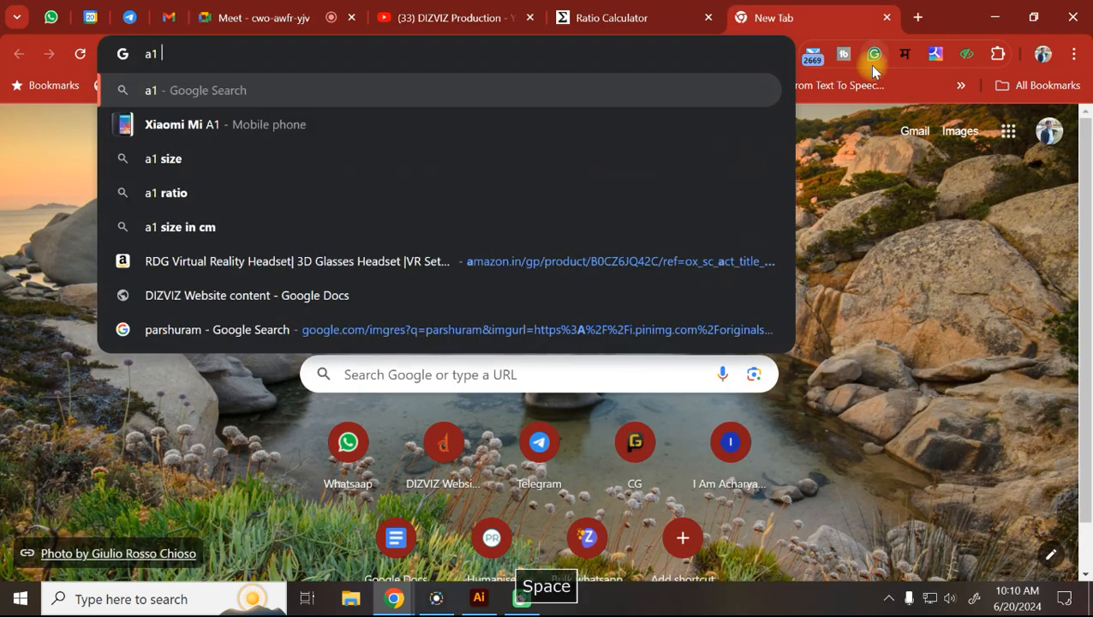
pyautogui.write('a2')
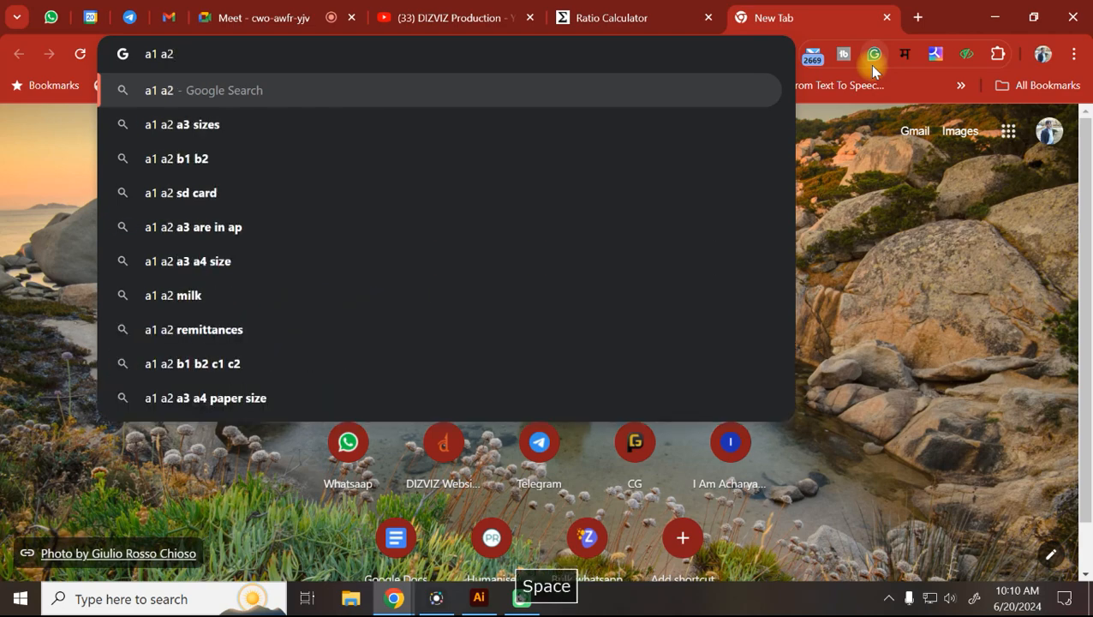
pyautogui.click(244, 116)
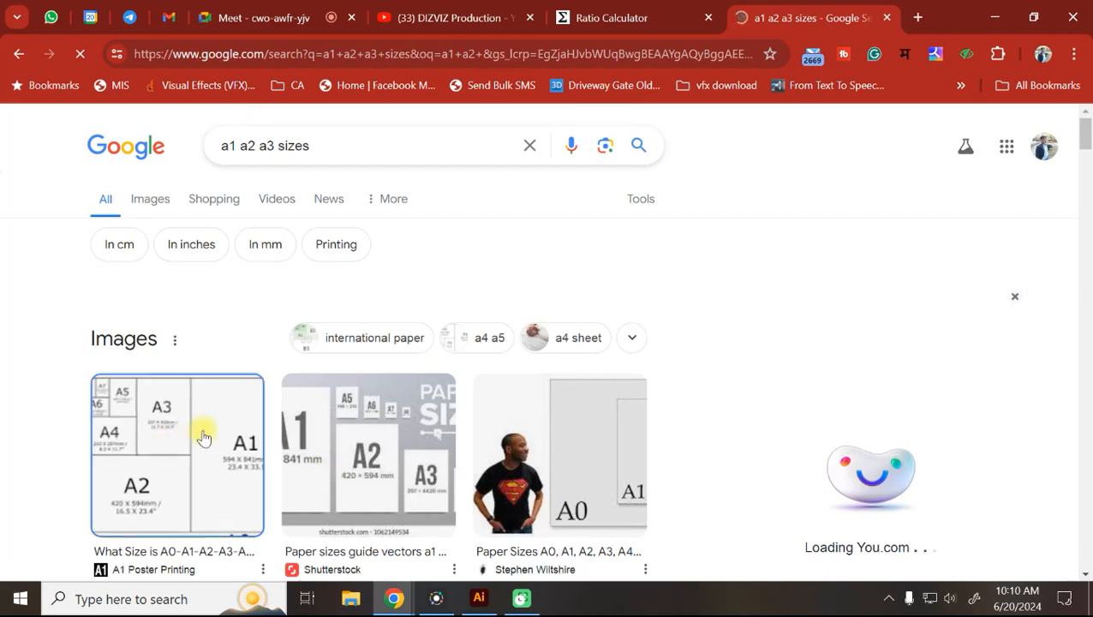
pyautogui.click(191, 441)
pyautogui.scroll(-4, 224, 429)
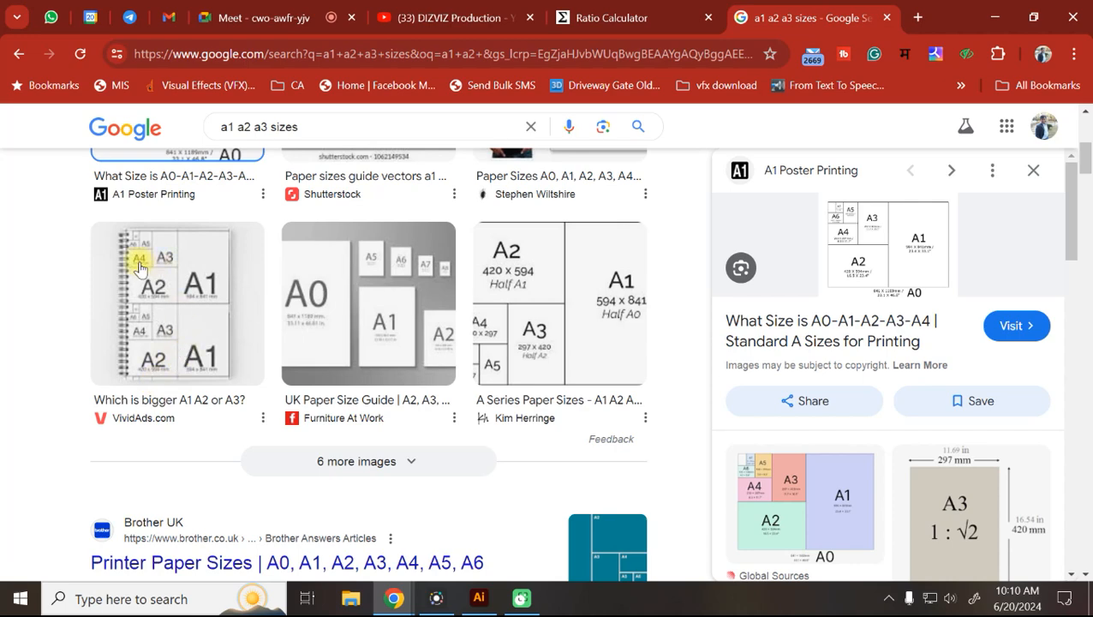
pyautogui.click(881, 245)
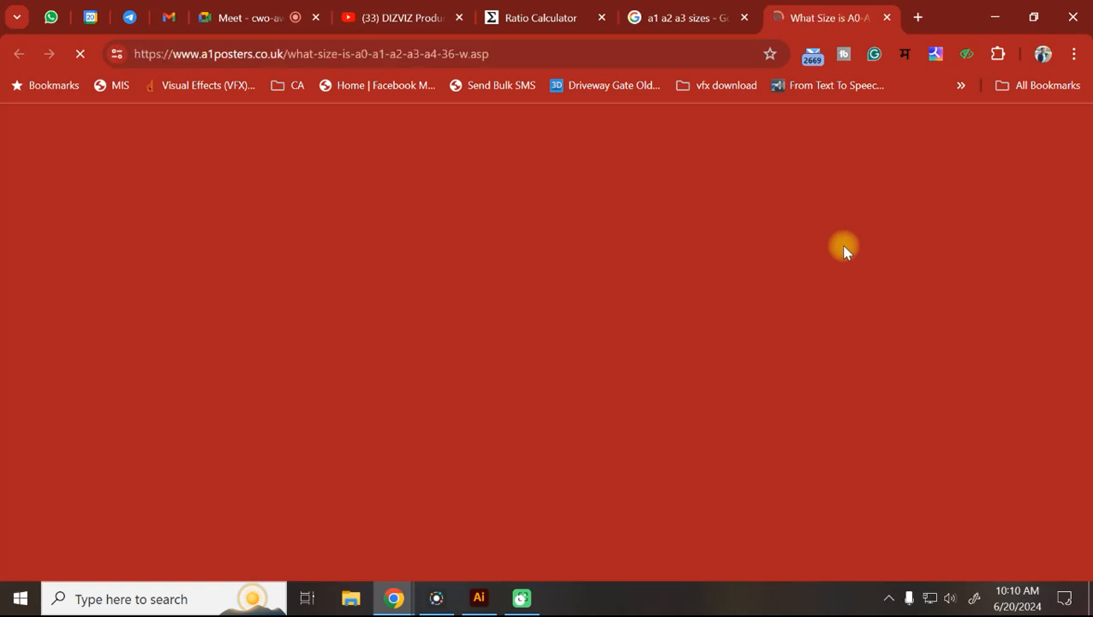
# Scroll the a1posters page to the A-series chart showing A0 841 × 1189 mm and A1 594 × 841 mm.
pyautogui.scroll(-3, 712, 273)
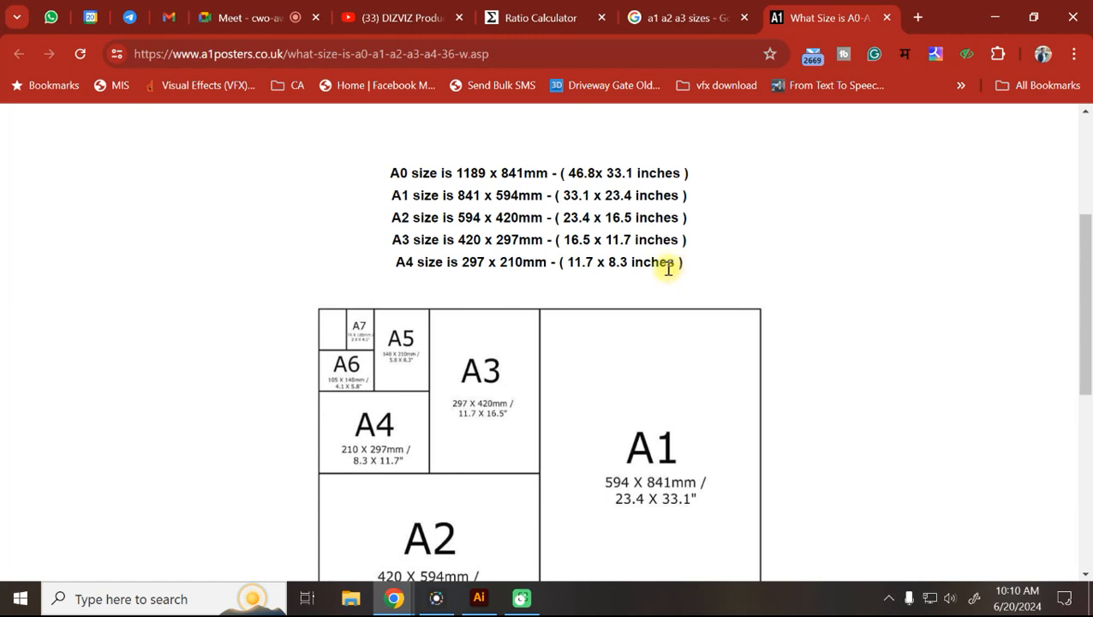
pyautogui.scroll(-1, 666, 267)
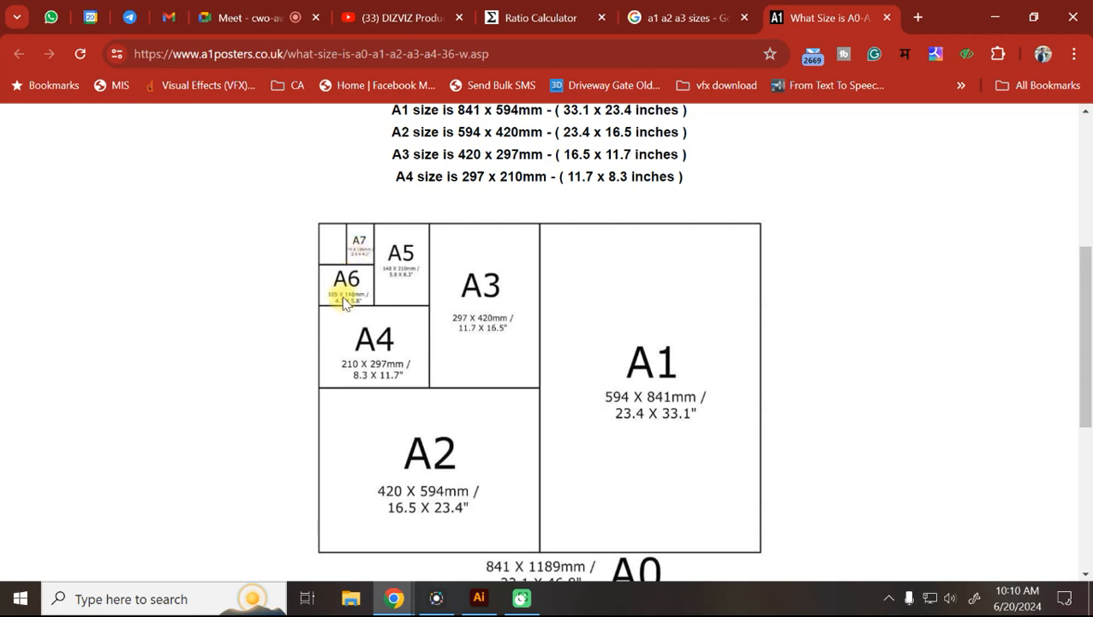
pyautogui.scroll(-3, 346, 297)
pyautogui.scroll(1, 458, 192)
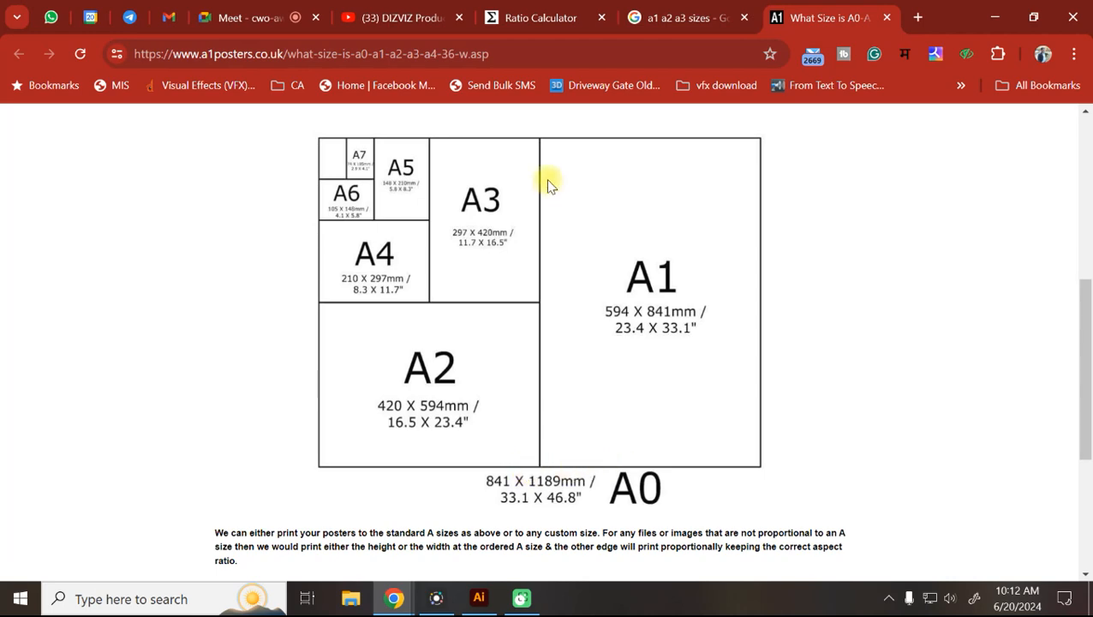
# Admit the waiting participant to the Google Meet call, then return to the A-sizes chart tab.
pyautogui.click(204, 17)
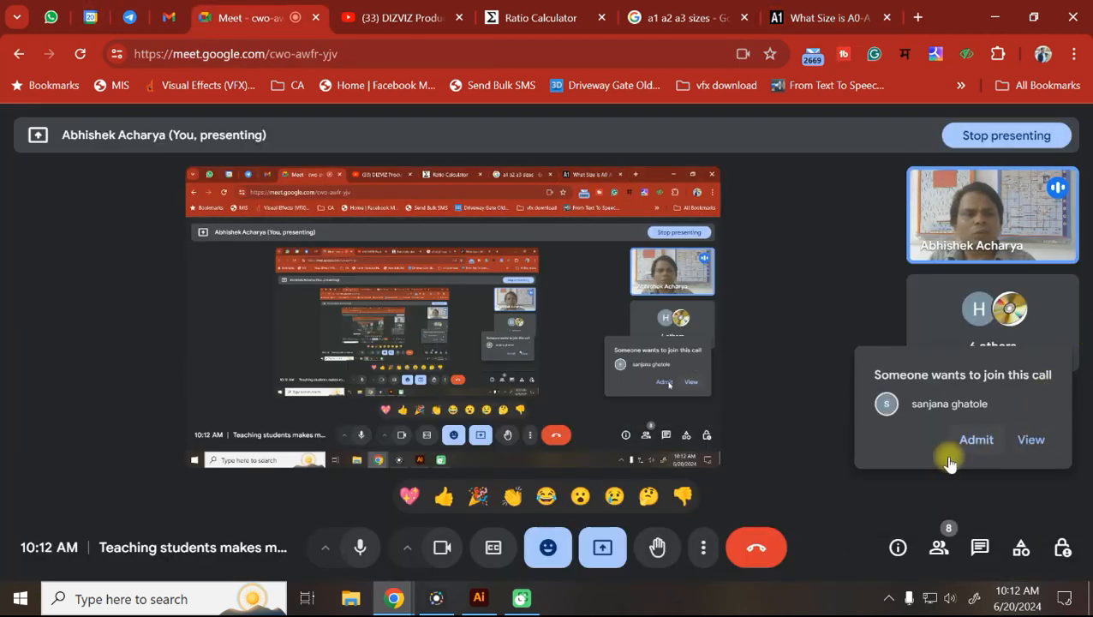
pyautogui.click(976, 442)
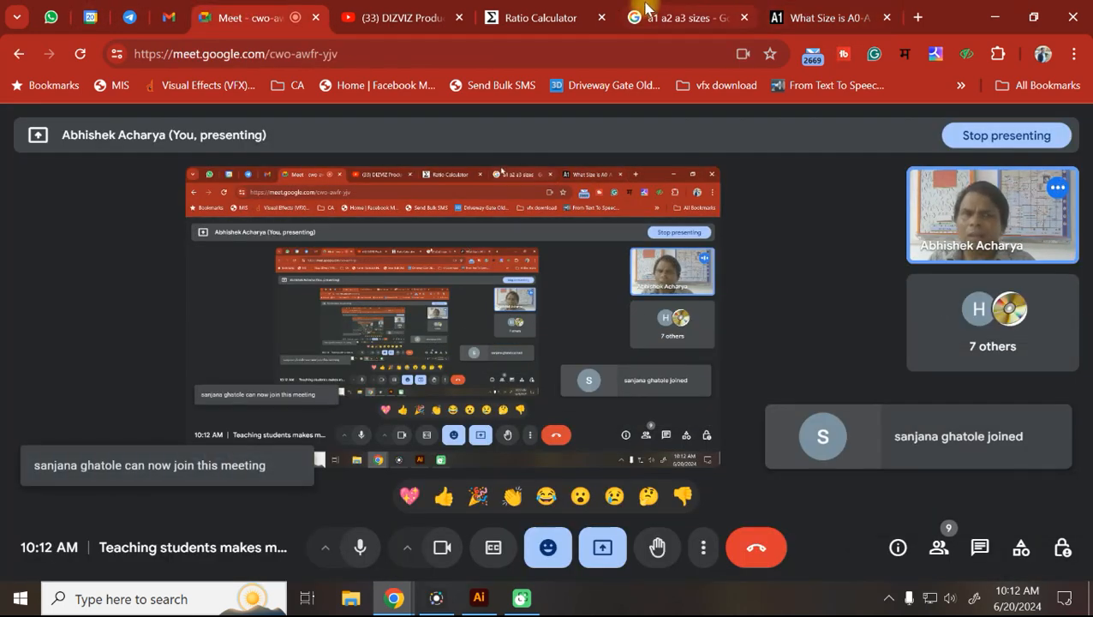
pyautogui.click(677, 13)
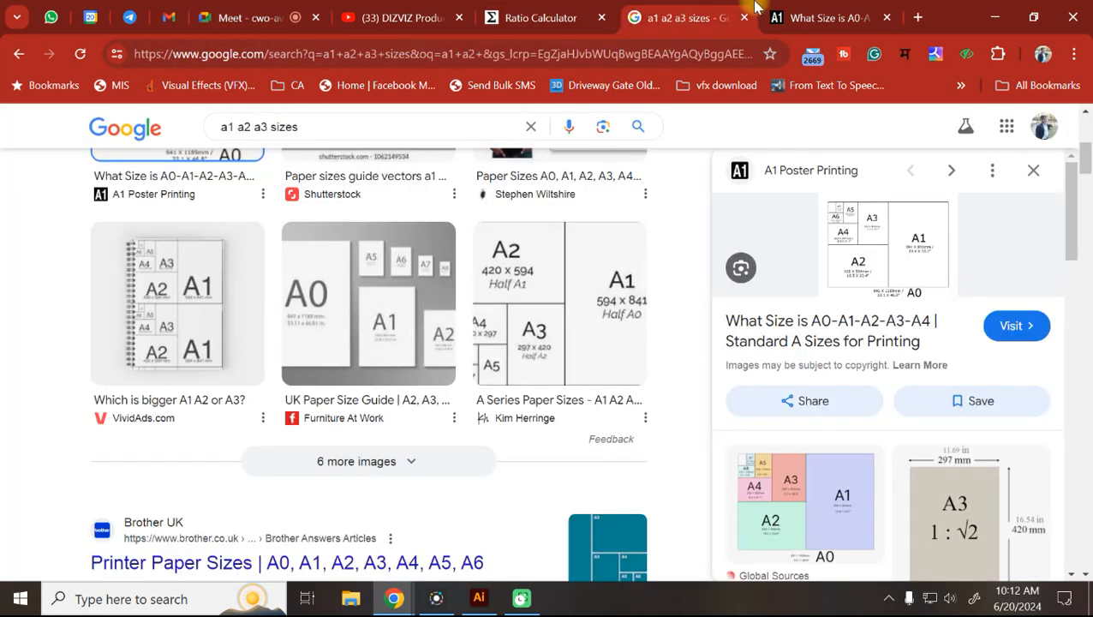
pyautogui.click(794, 16)
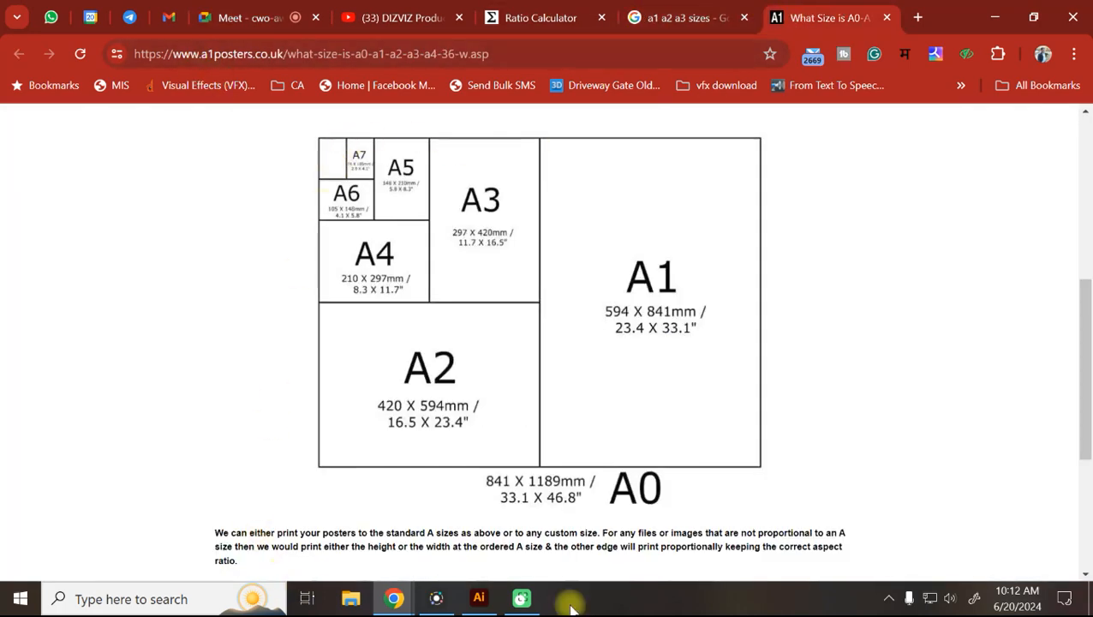
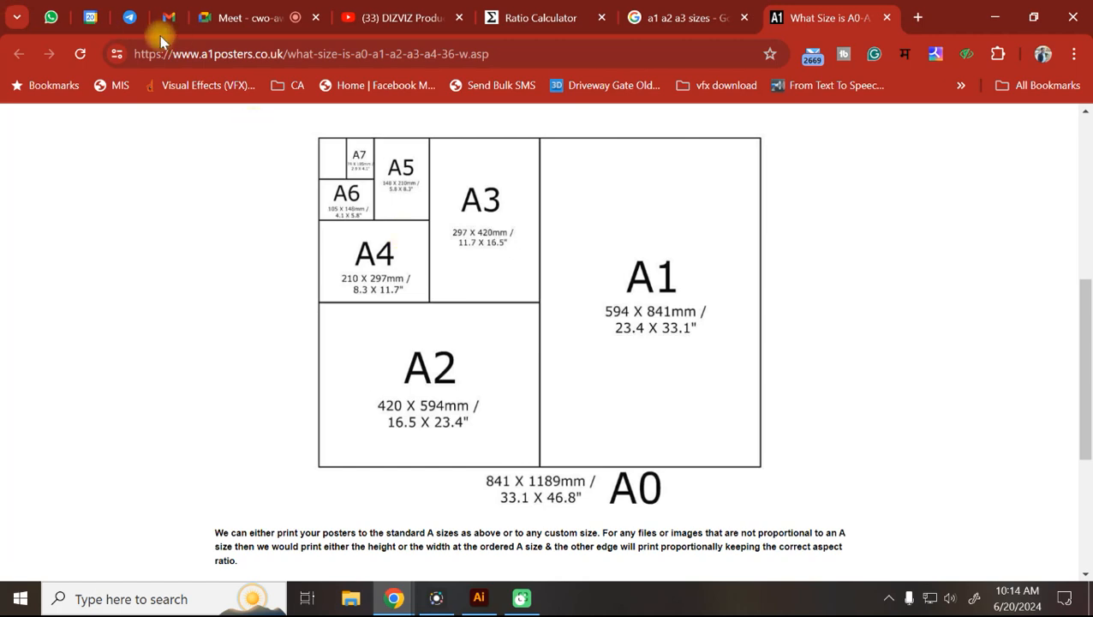
# Switch to the WhatsApp Web tab and place the cursor in the chat search.
pyautogui.click(50, 17)
pyautogui.click(158, 174)
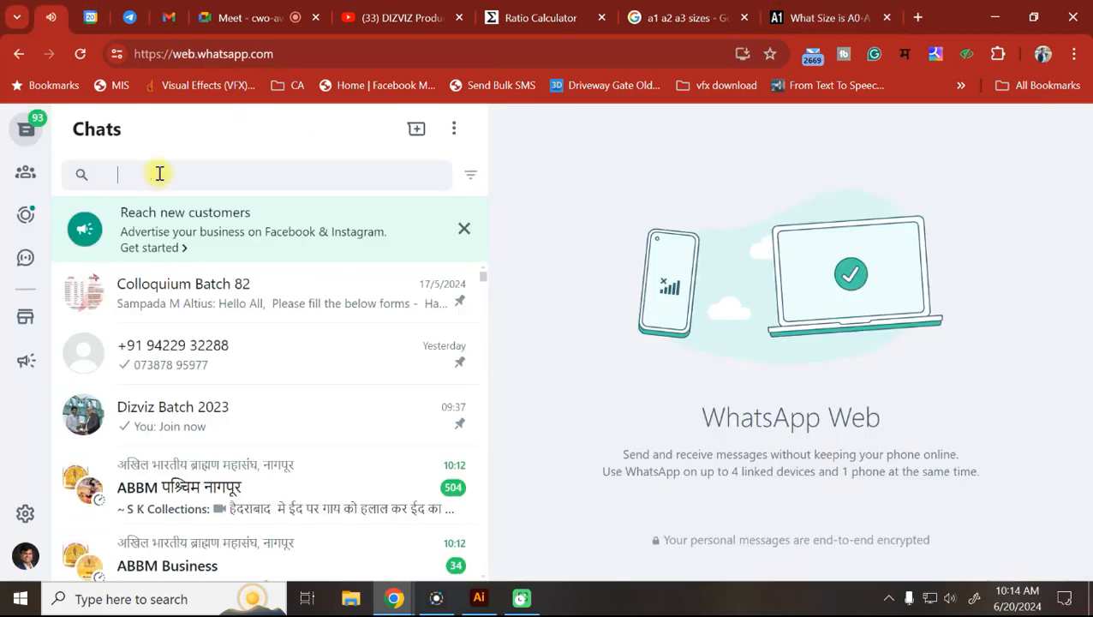
# Search the WhatsApp chats for 'harihar'.
pyautogui.write('harihar')
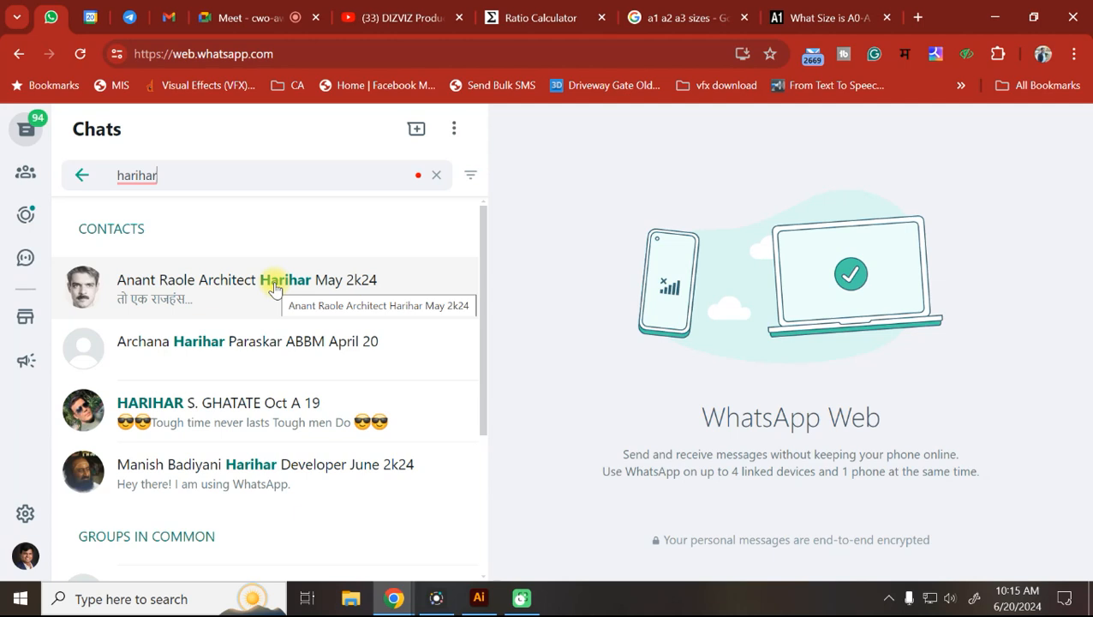
# Open the Harihar developer project group from Groups in common, then clear the 'harihar' search.
pyautogui.scroll(-2, 274, 290)
pyautogui.click(249, 422)
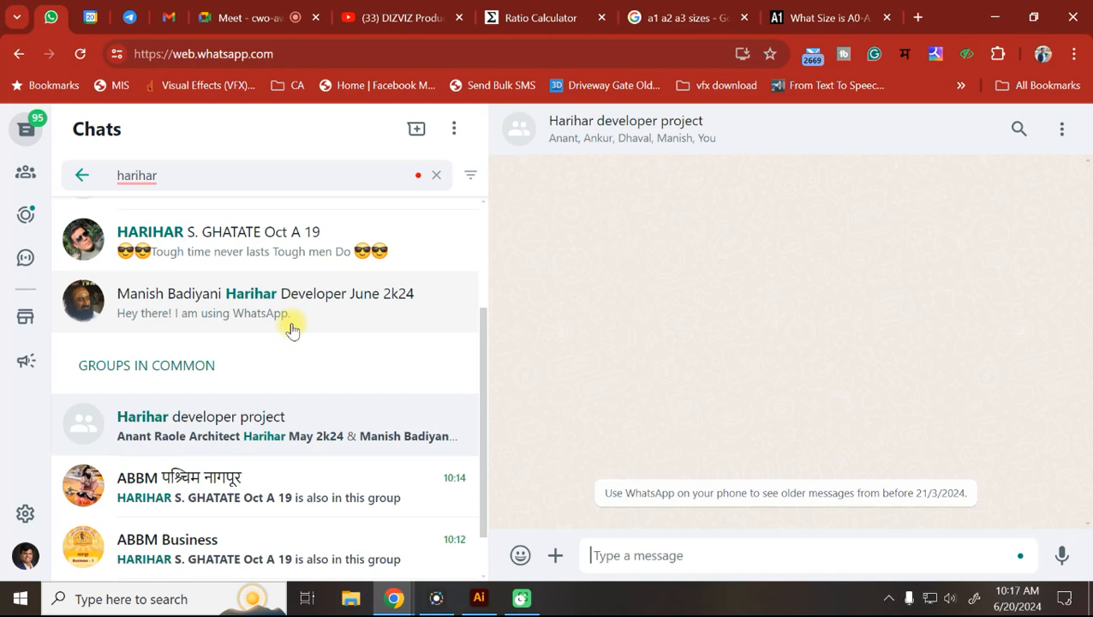
pyautogui.click(436, 174)
# Open the Print Harihar Drive folder link shared in the Dizviz Batch 2023 group.
pyautogui.scroll(3, 232, 402)
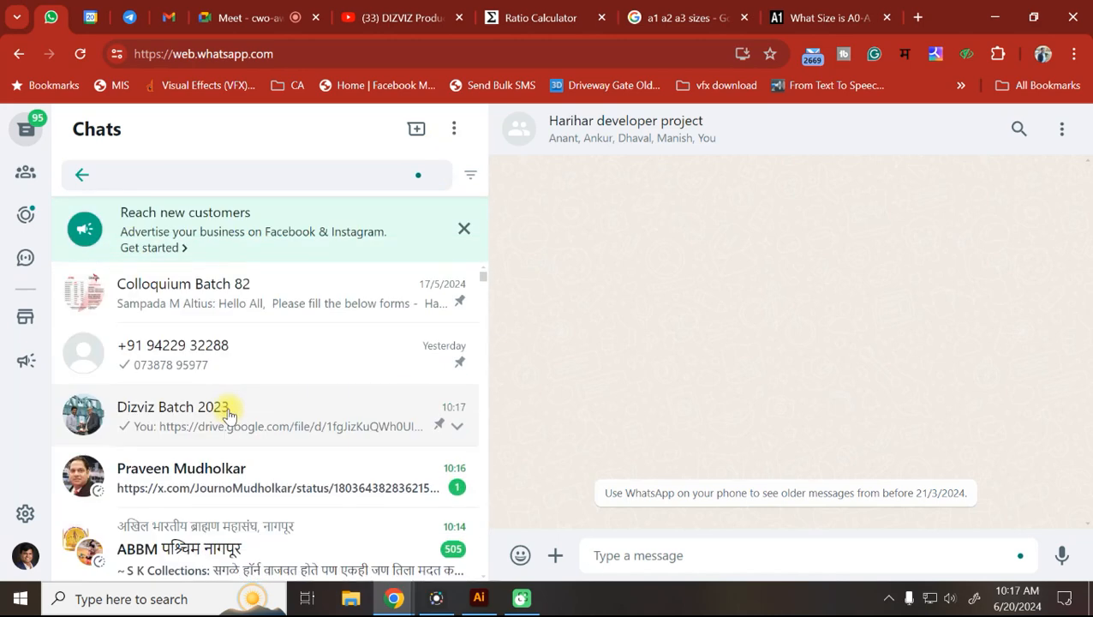
pyautogui.click(207, 424)
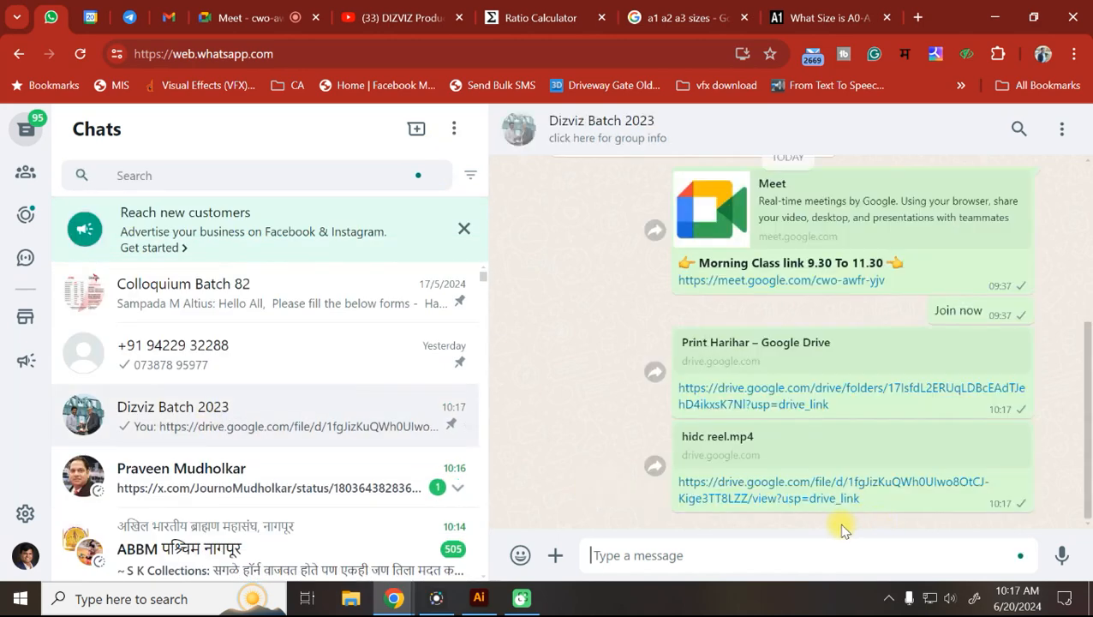
pyautogui.click(788, 403)
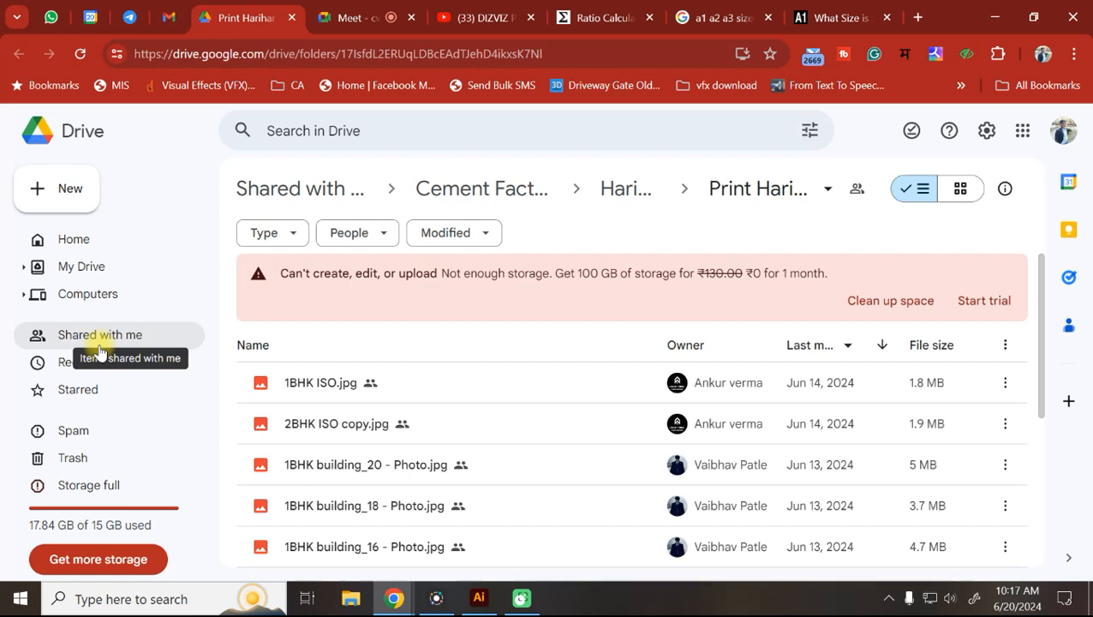
# In My Drive, move the Wathoda hospital folder to trash.
pyautogui.click(86, 267)
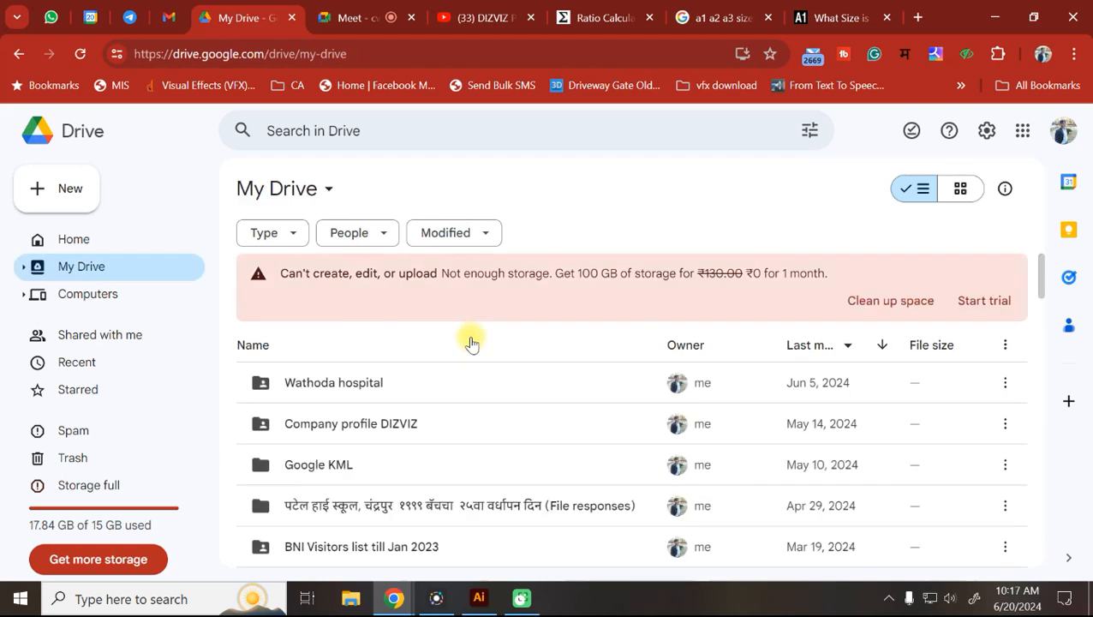
pyautogui.click(425, 377)
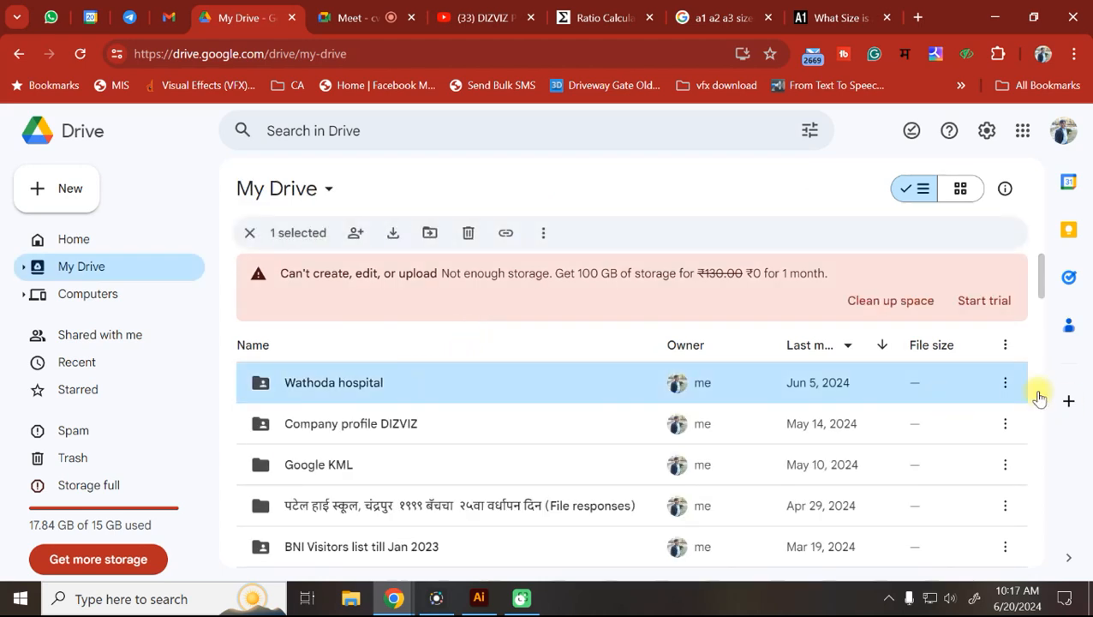
pyautogui.click(1006, 382)
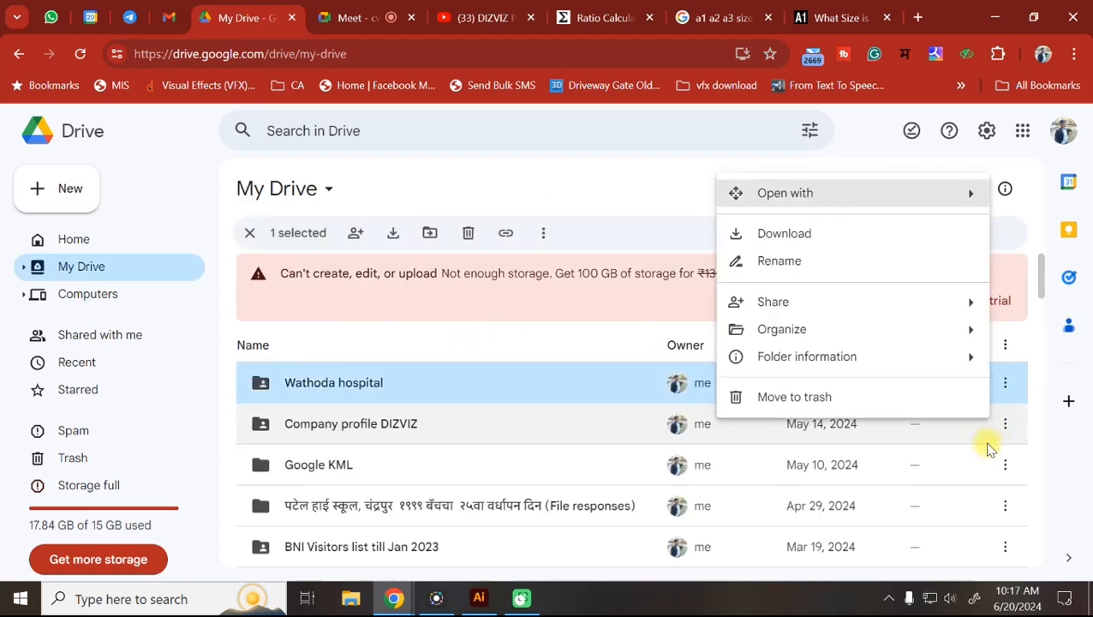
pyautogui.click(795, 396)
# Check the NMRDA 2023 folder's contents, then move it to trash.
pyautogui.scroll(-3, 481, 428)
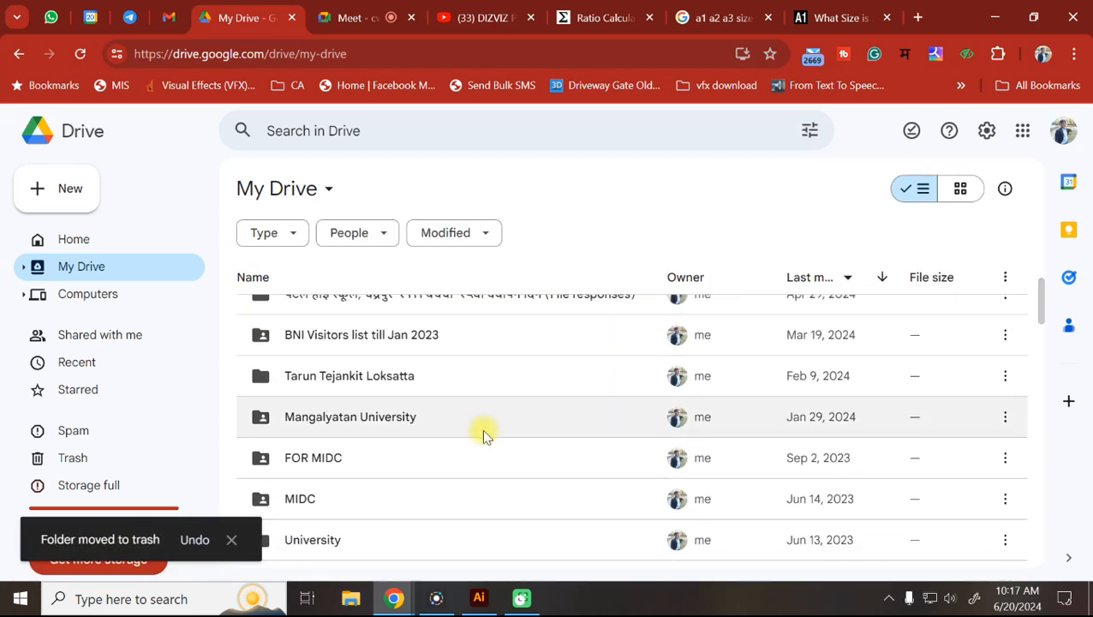
pyautogui.scroll(-1, 482, 429)
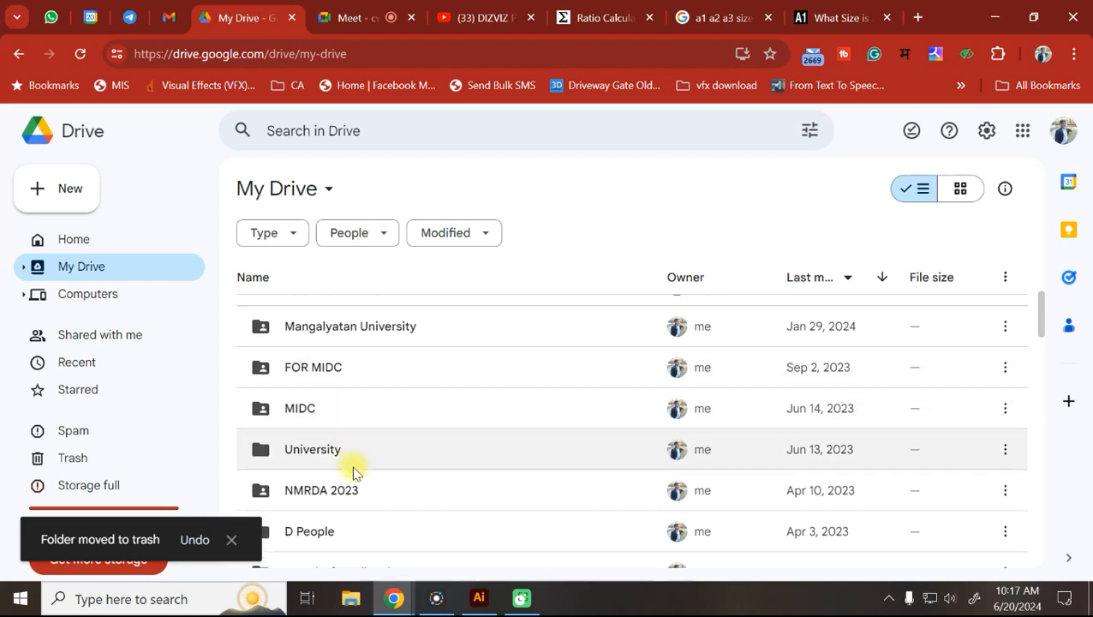
pyautogui.scroll(-2, 354, 463)
pyautogui.click(357, 334)
pyautogui.doubleClick(357, 334)
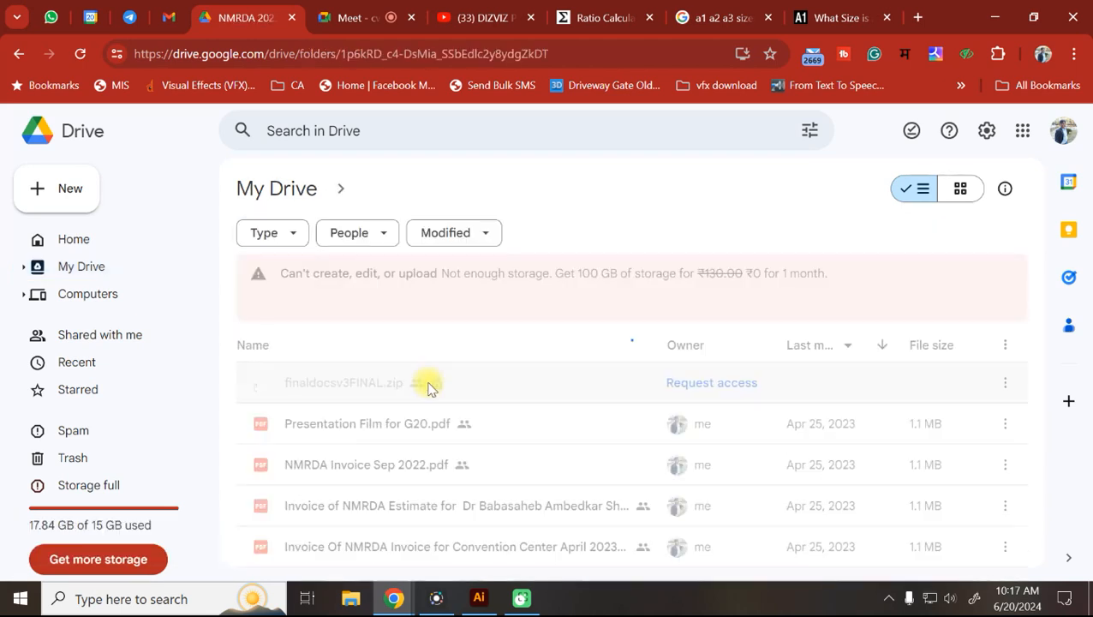
pyautogui.click(19, 53)
pyautogui.scroll(-3, 420, 461)
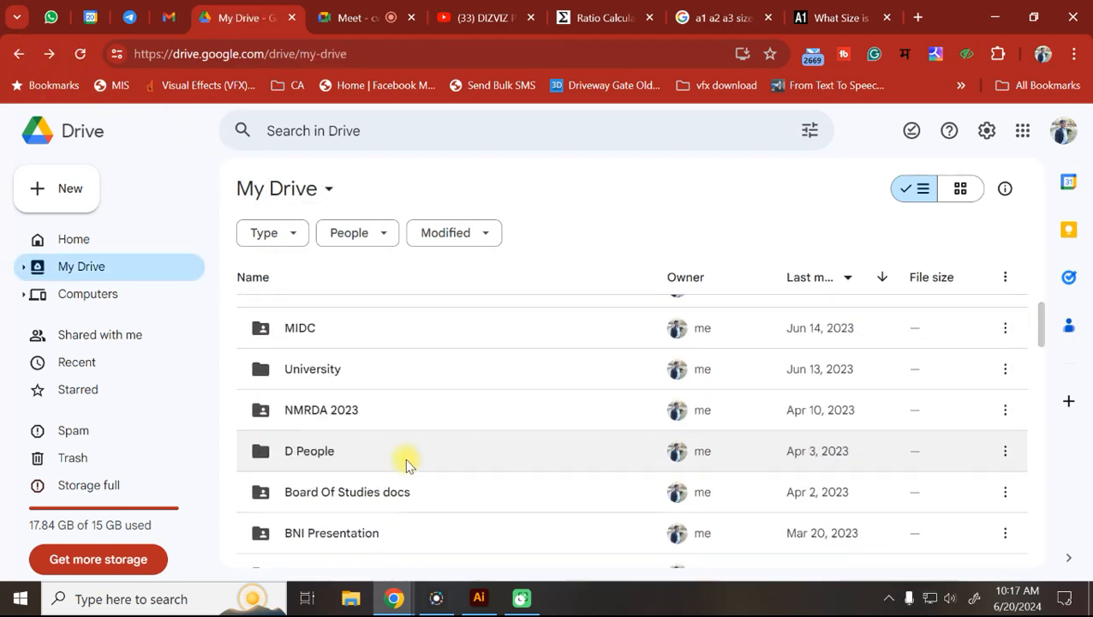
pyautogui.click(371, 409)
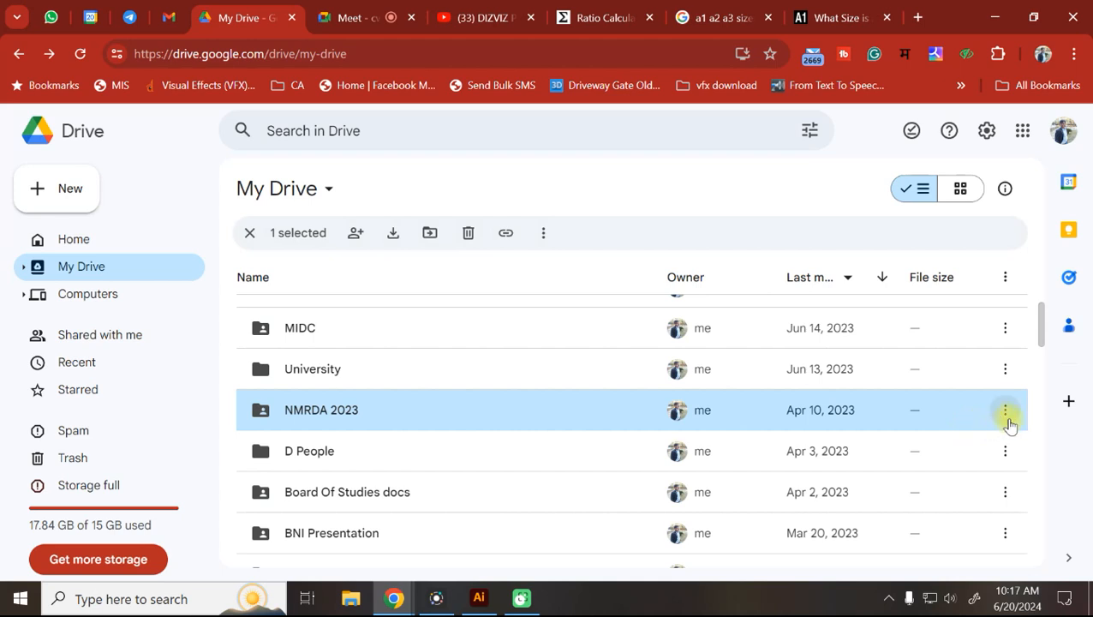
pyautogui.click(1005, 411)
pyautogui.click(820, 424)
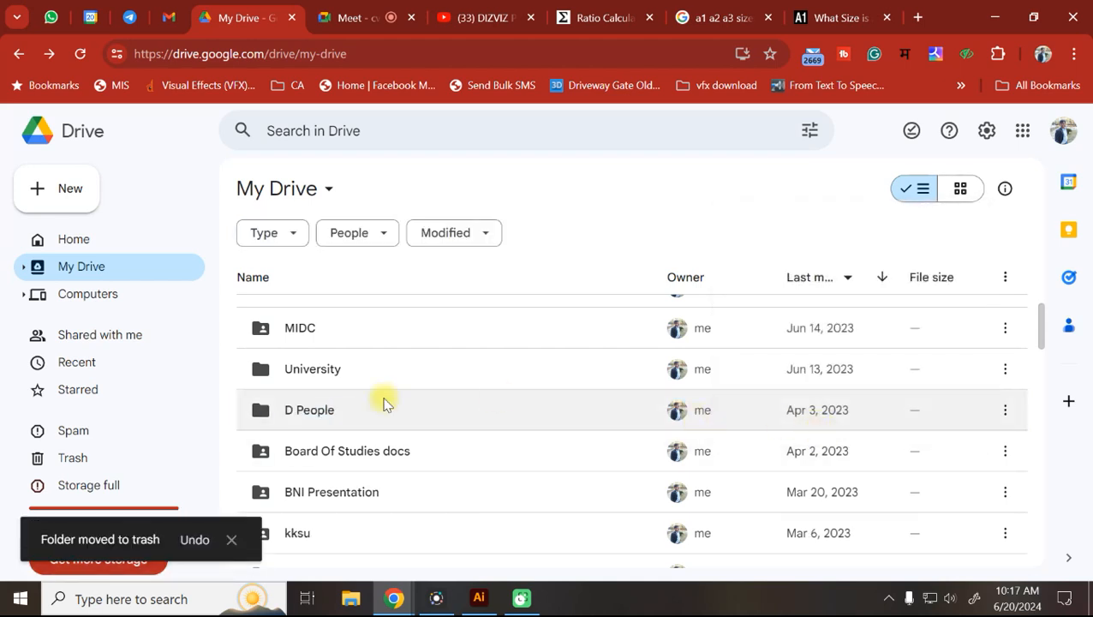
# Empty the trash permanently and return to the Print Harihar folder.
pyautogui.scroll(-2, 565, 401)
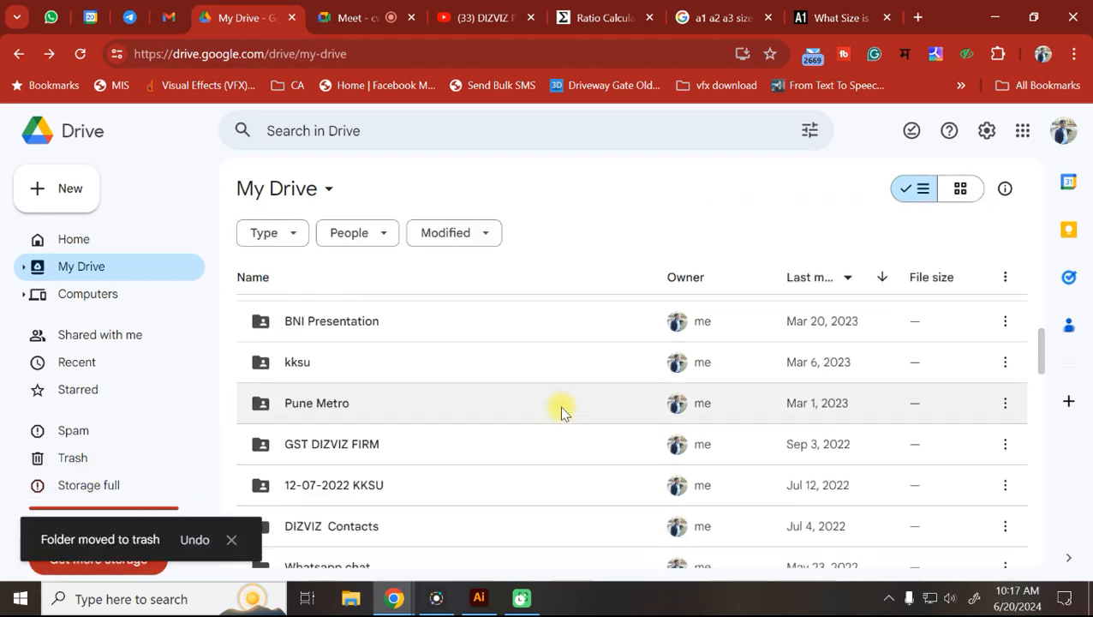
pyautogui.scroll(-2, 525, 424)
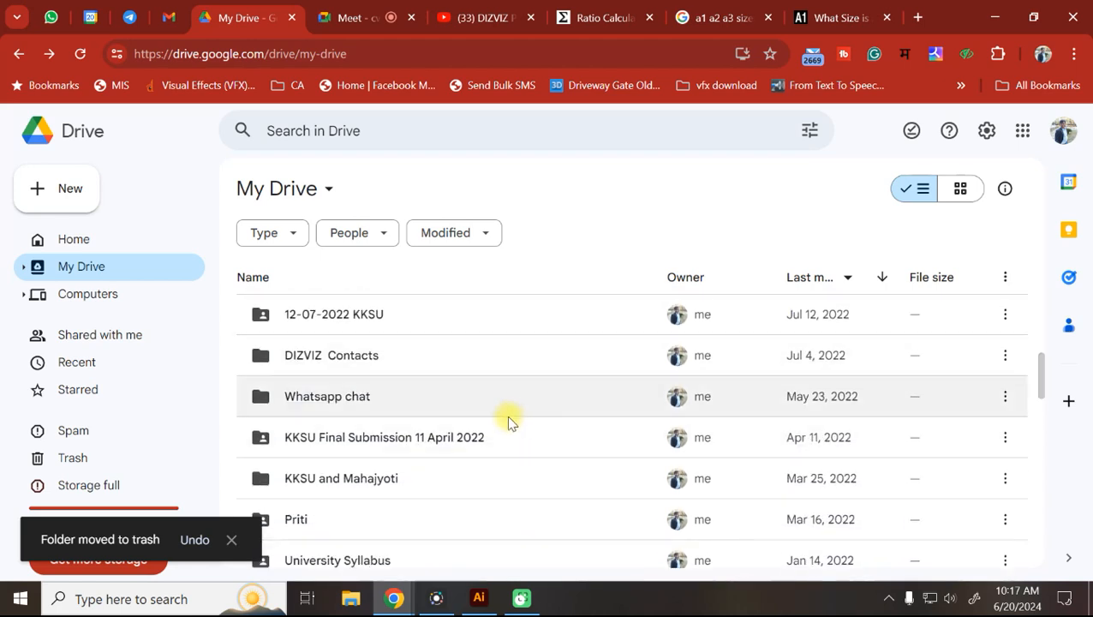
pyautogui.scroll(-5, 411, 519)
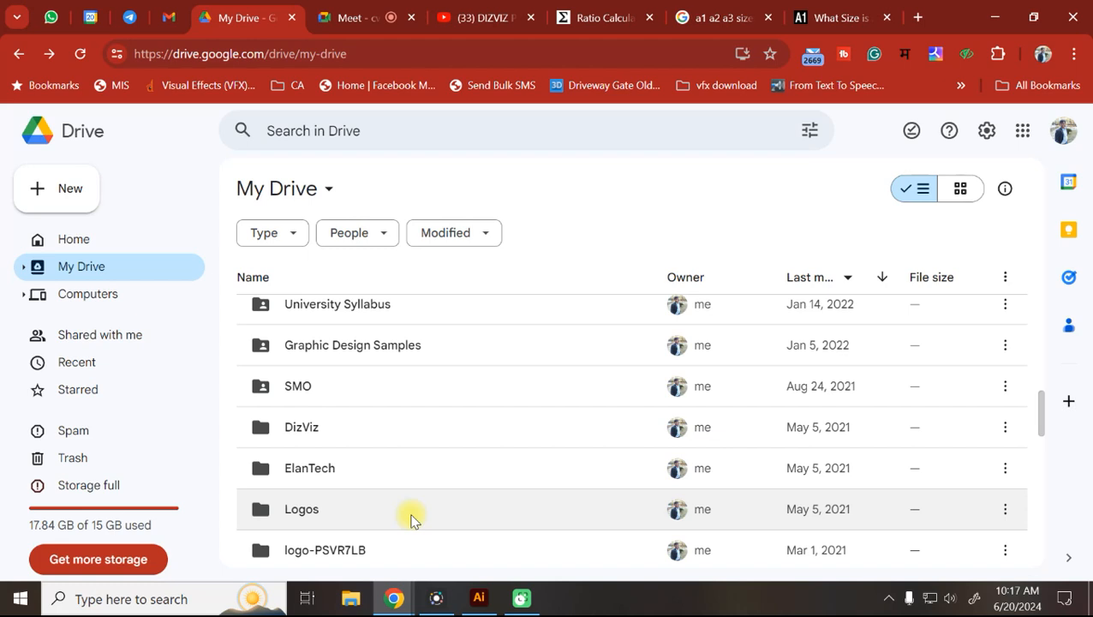
pyautogui.scroll(-1, 412, 520)
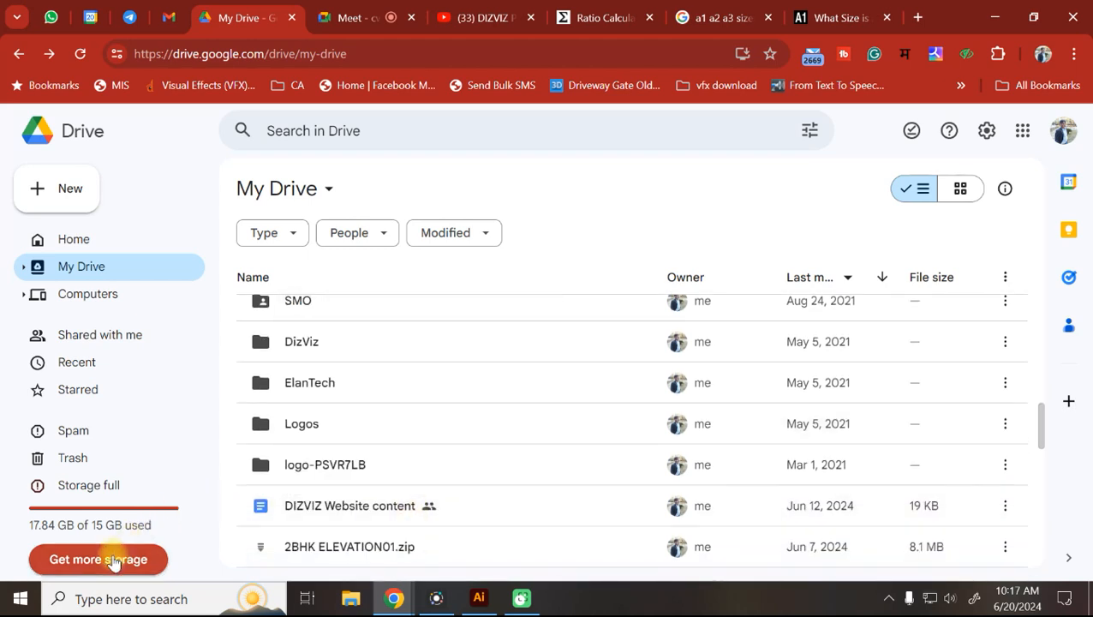
pyautogui.click(76, 457)
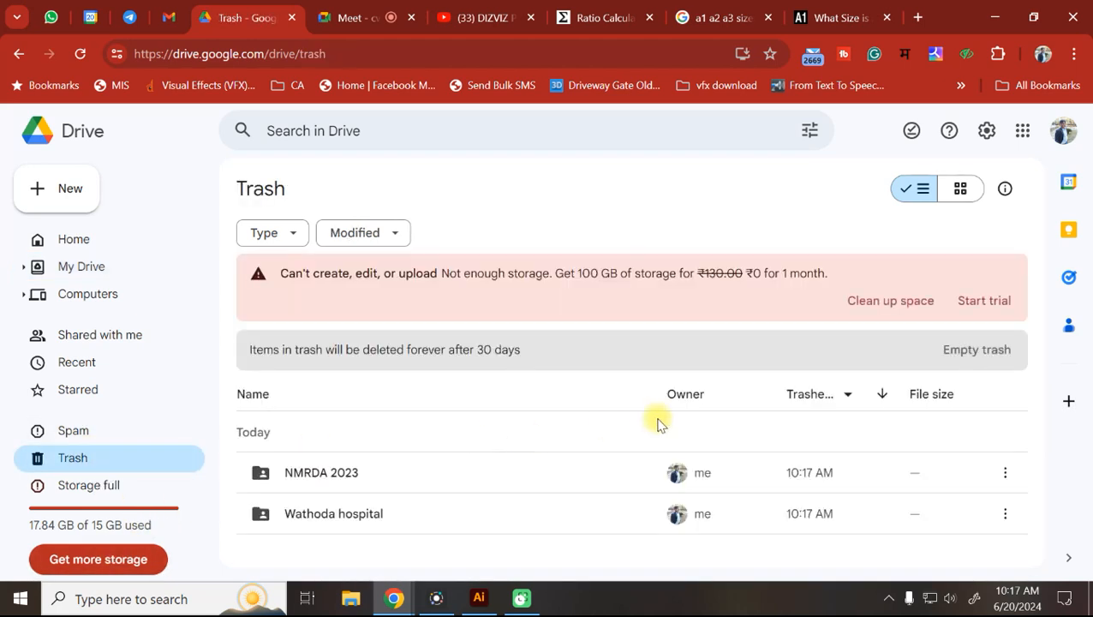
pyautogui.click(958, 360)
pyautogui.click(705, 391)
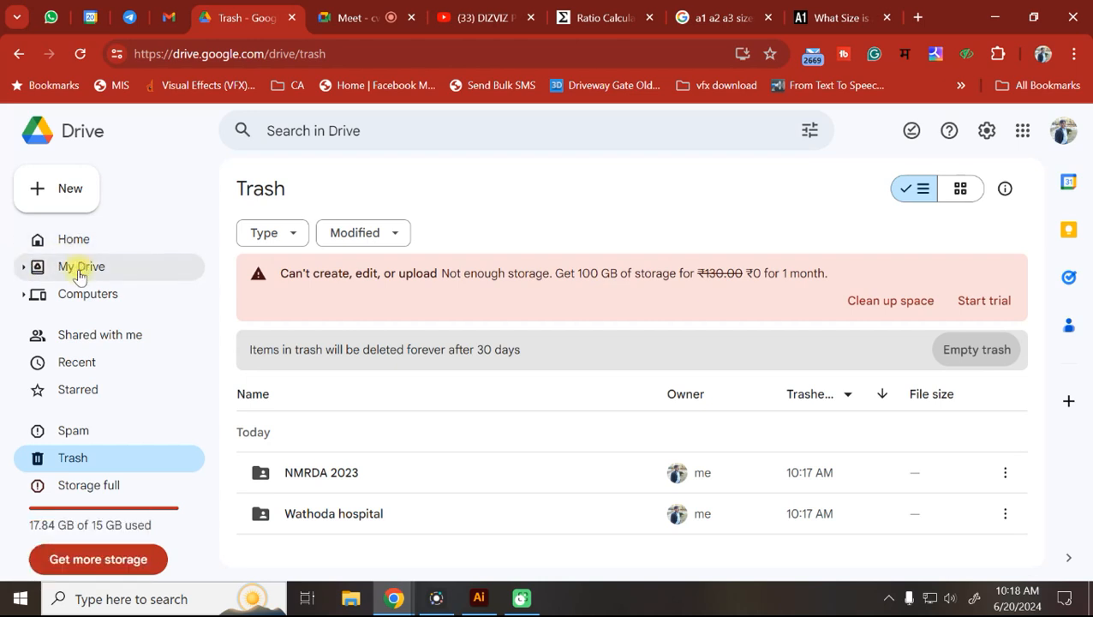
pyautogui.click(19, 54)
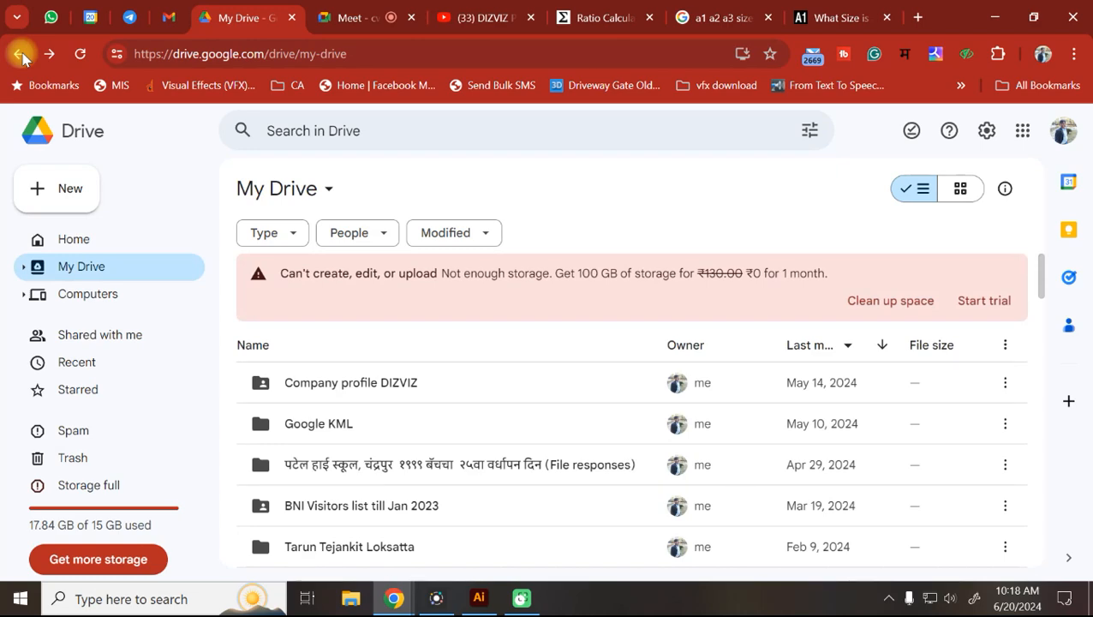
pyautogui.click(18, 54)
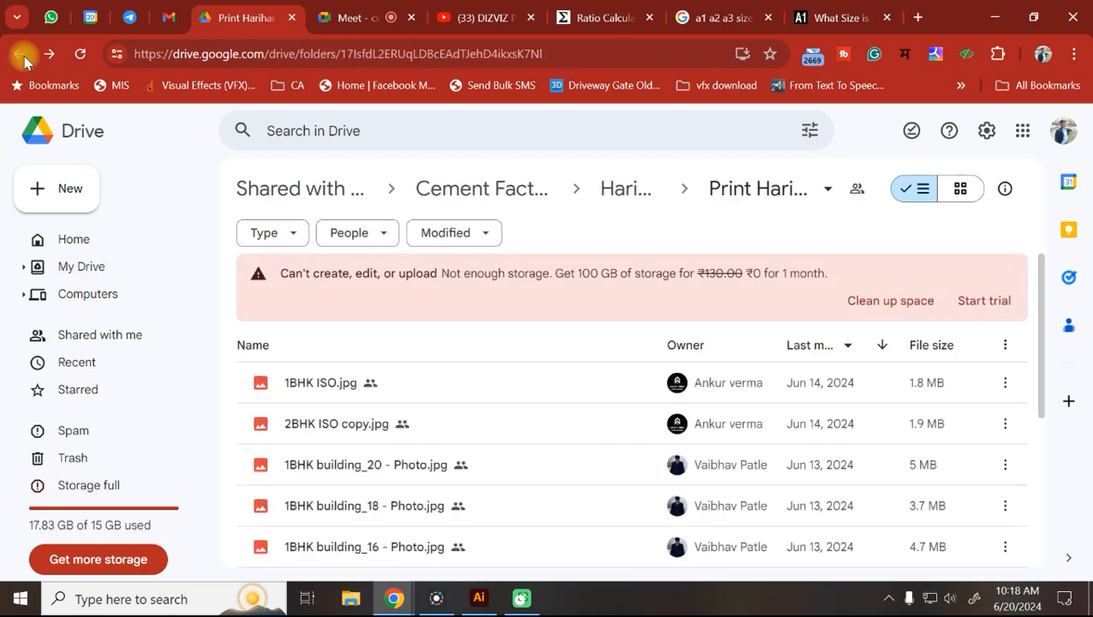
# Preview and zoom 1BHK ISO.jpg, then advance to and zoom 2BHK ISO copy.jpg.
pyautogui.doubleClick(455, 386)
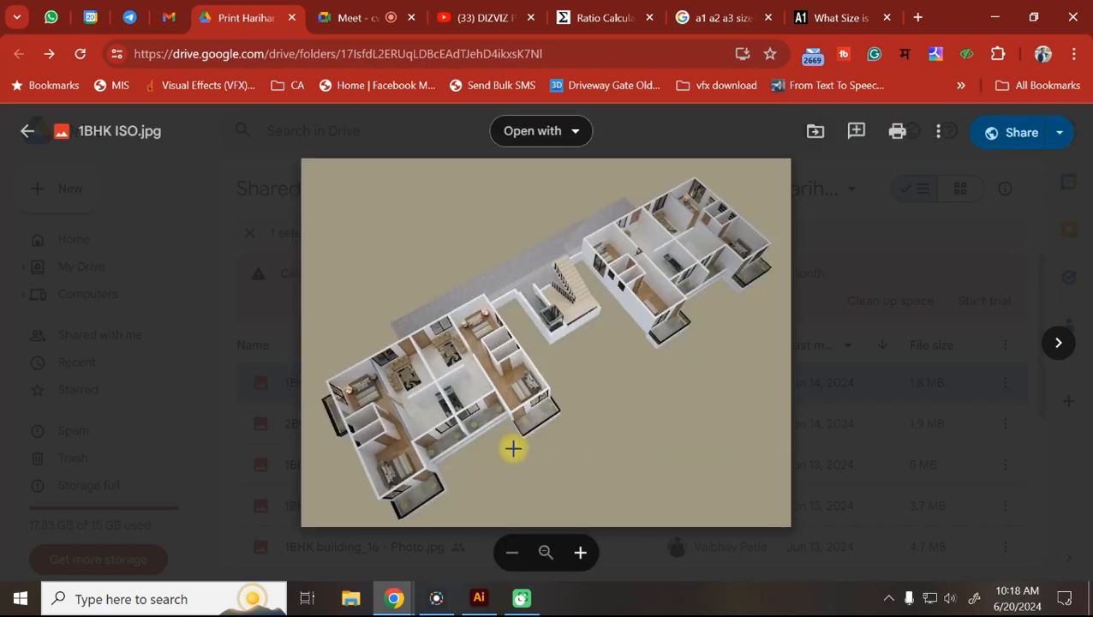
pyautogui.scroll(3, 513, 449)
pyautogui.scroll(2, 482, 438)
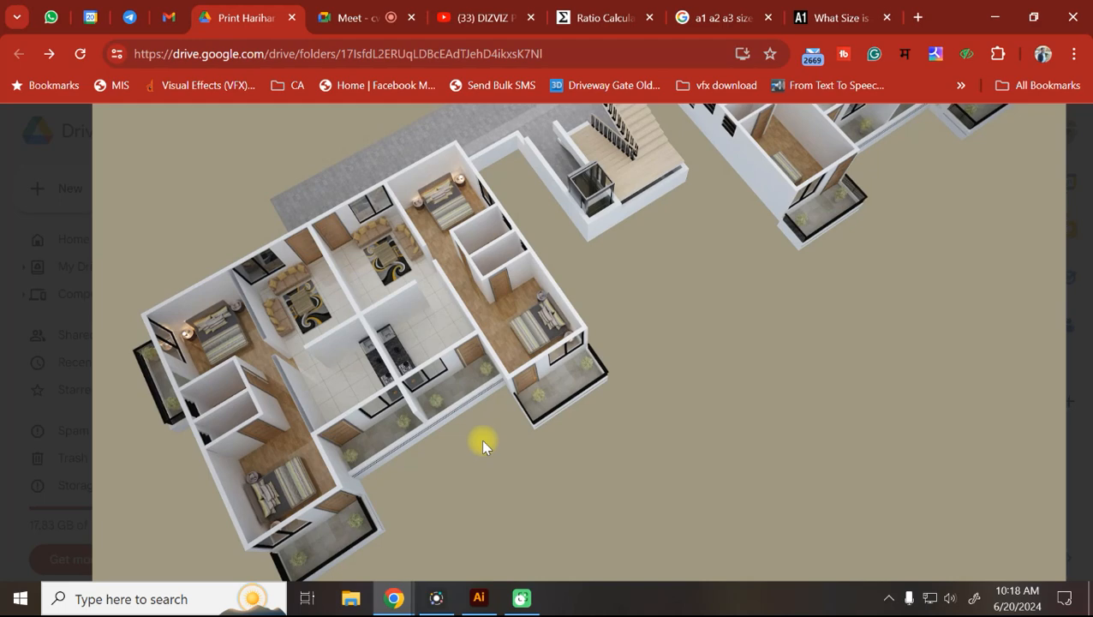
pyautogui.click(652, 429)
pyautogui.click(1058, 342)
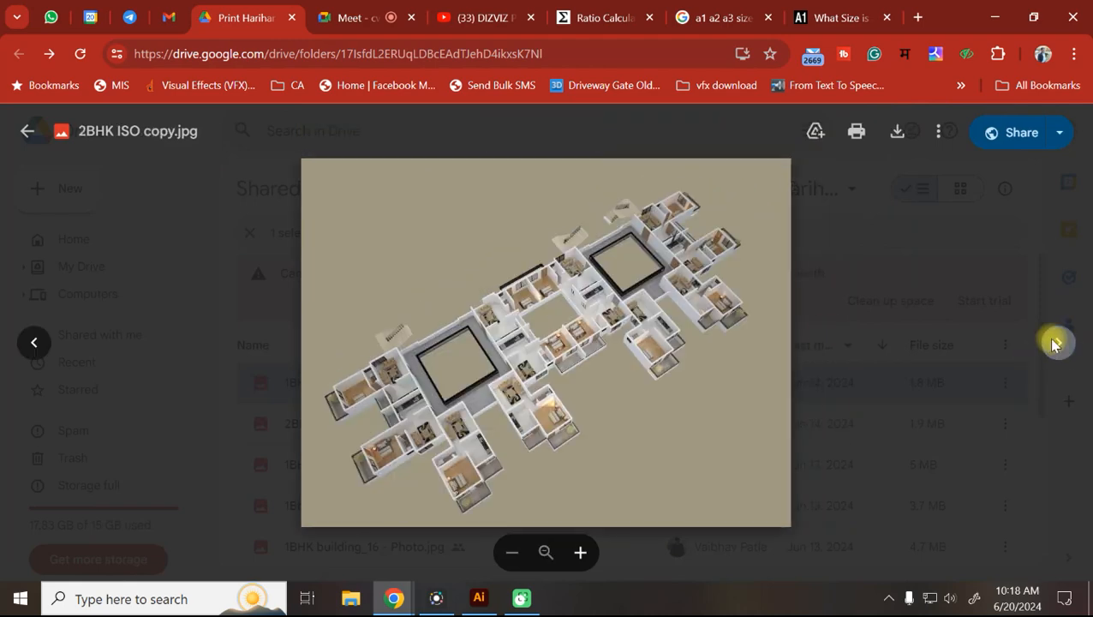
pyautogui.click(386, 424)
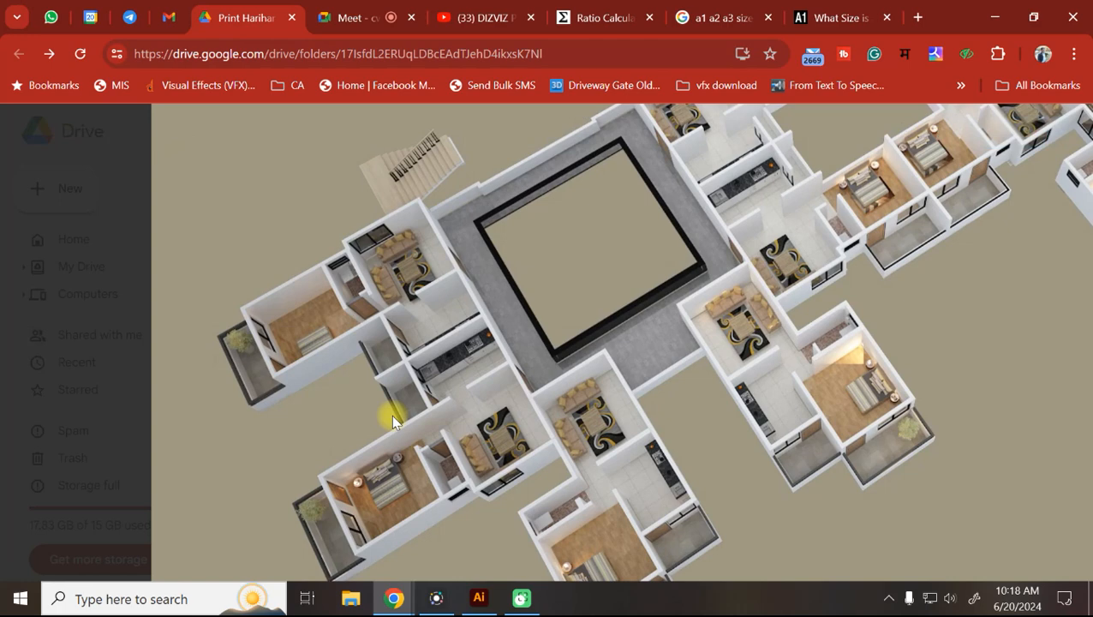
pyautogui.click(393, 420)
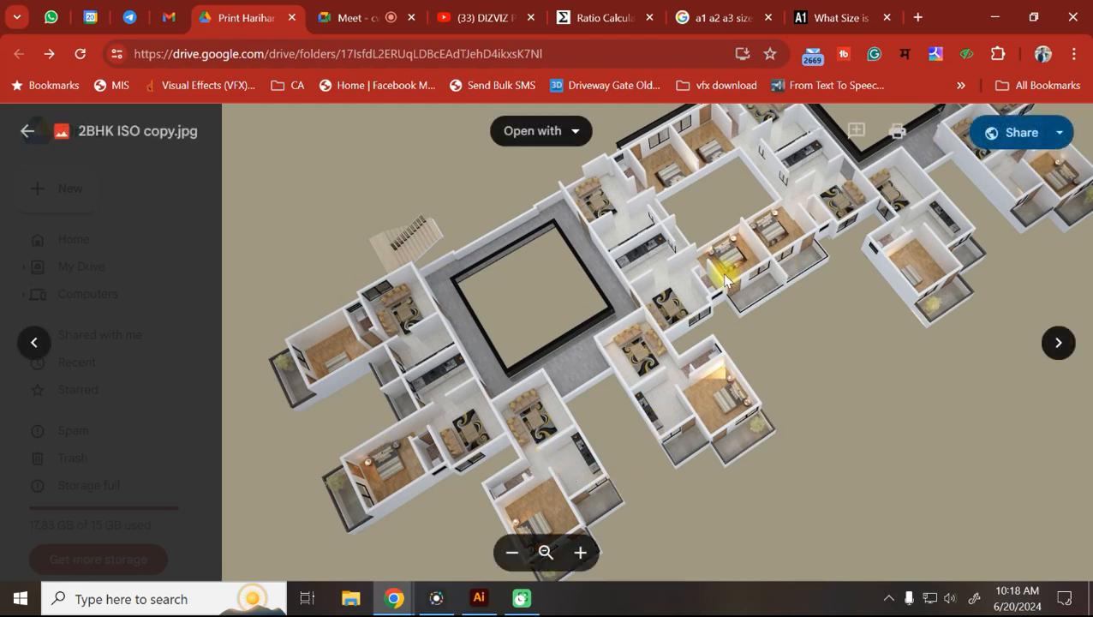
# Page through the building renders to the last one, 2BHK 7 June_11, then close the viewer.
pyautogui.click(1059, 345)
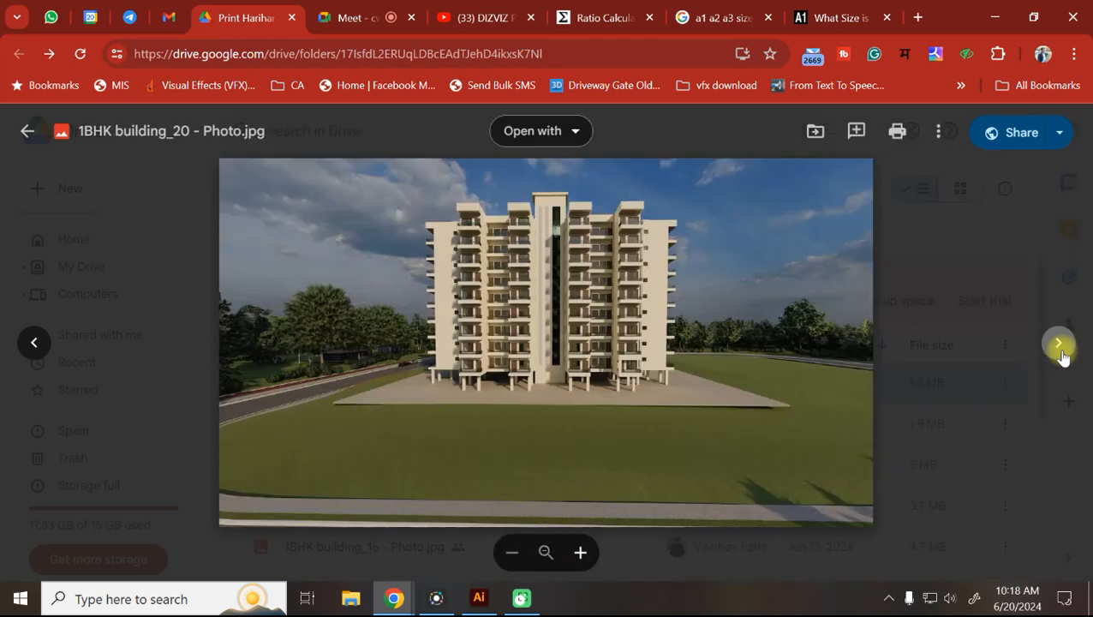
pyautogui.click(1061, 348)
pyautogui.click(1060, 348)
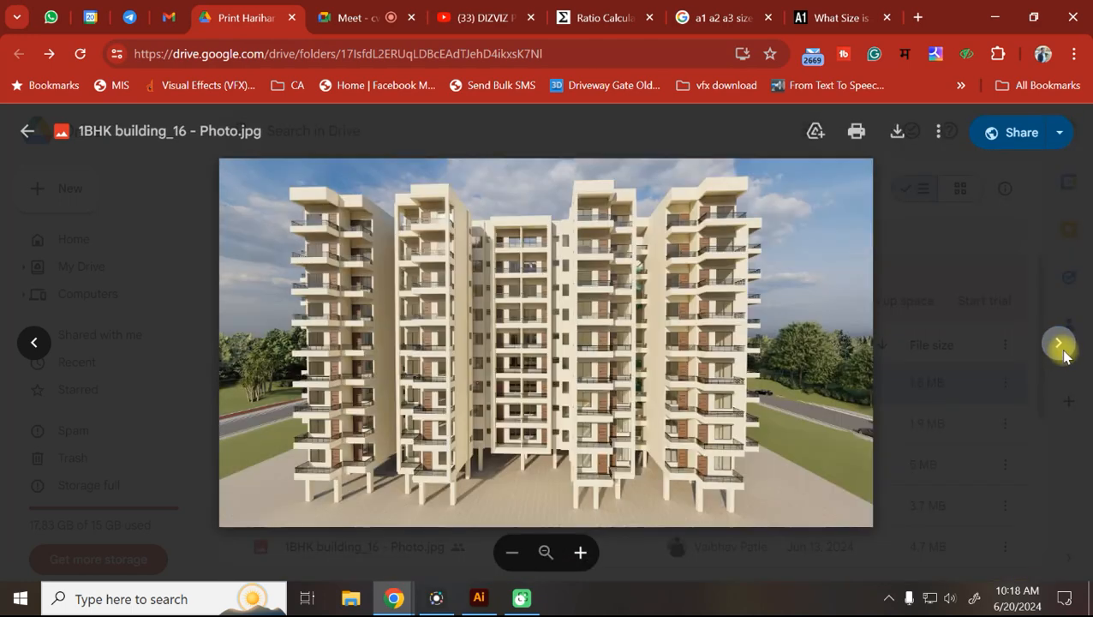
pyautogui.click(1062, 350)
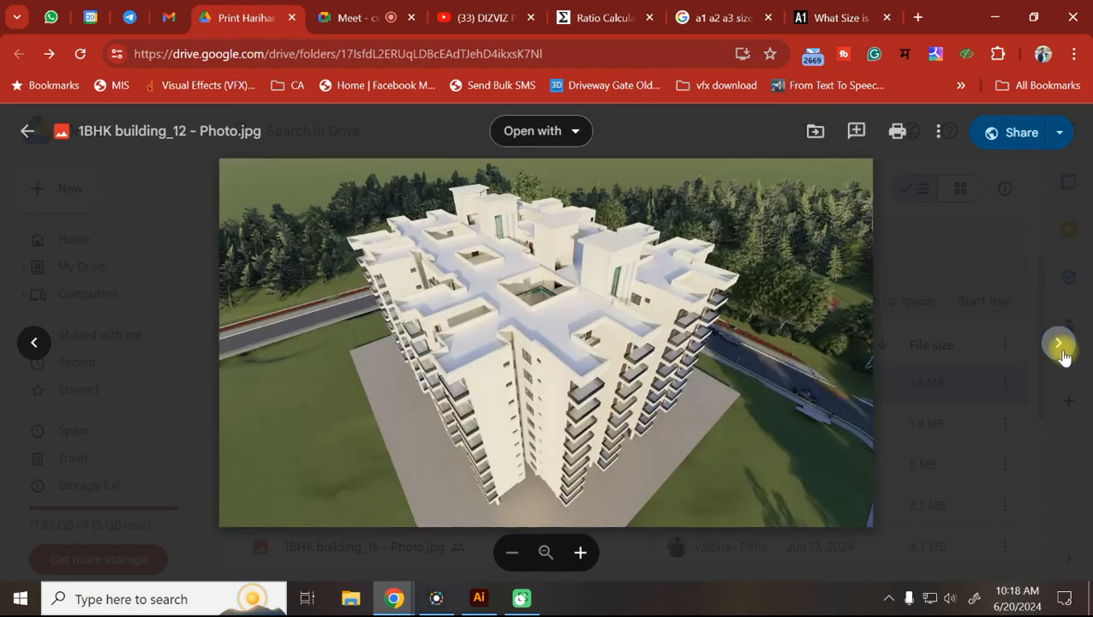
pyautogui.click(1062, 349)
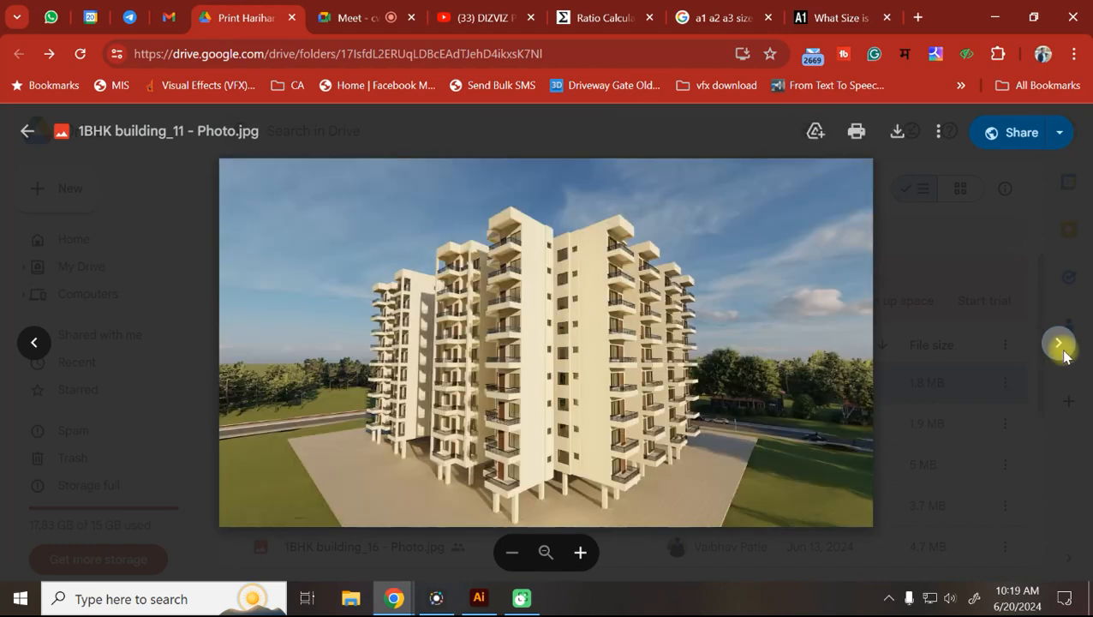
pyautogui.click(1062, 350)
pyautogui.click(1062, 349)
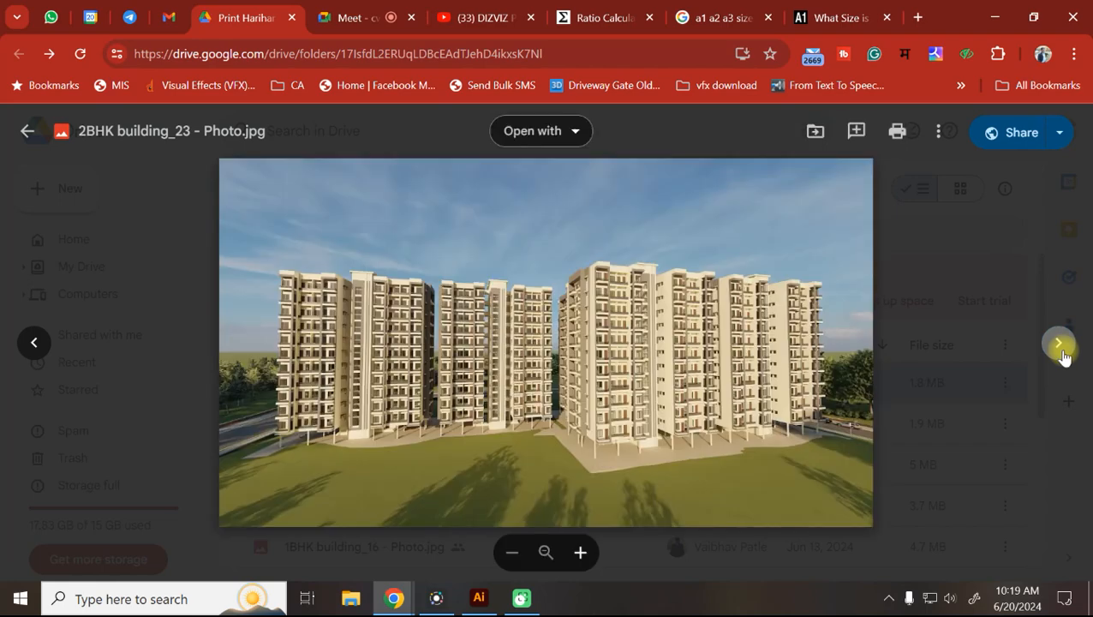
pyautogui.click(1060, 344)
pyautogui.click(1060, 344)
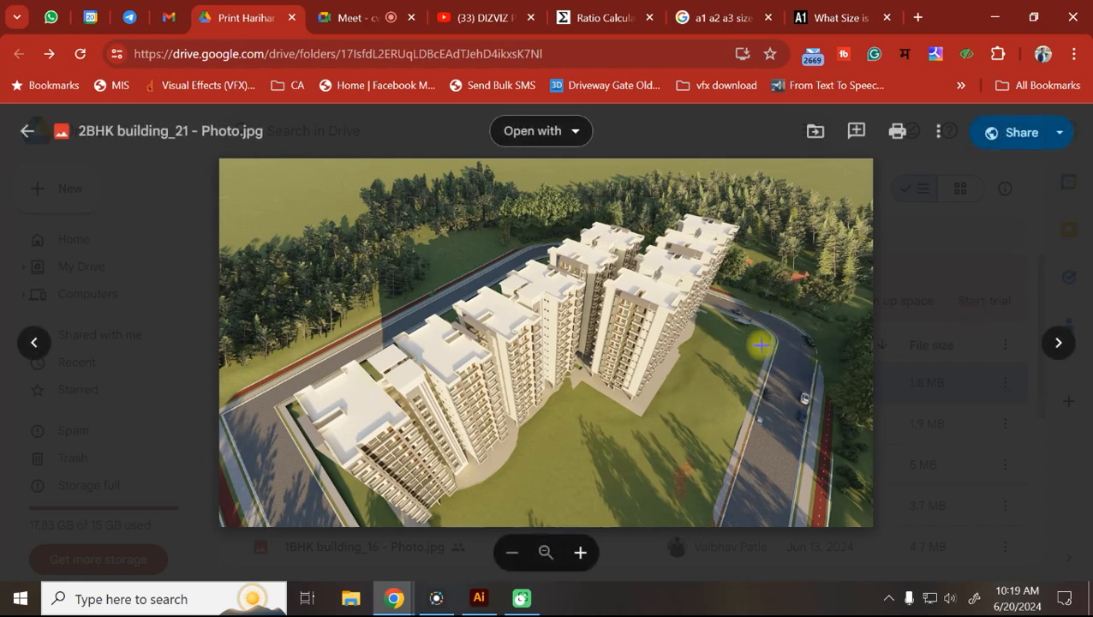
pyautogui.click(1061, 344)
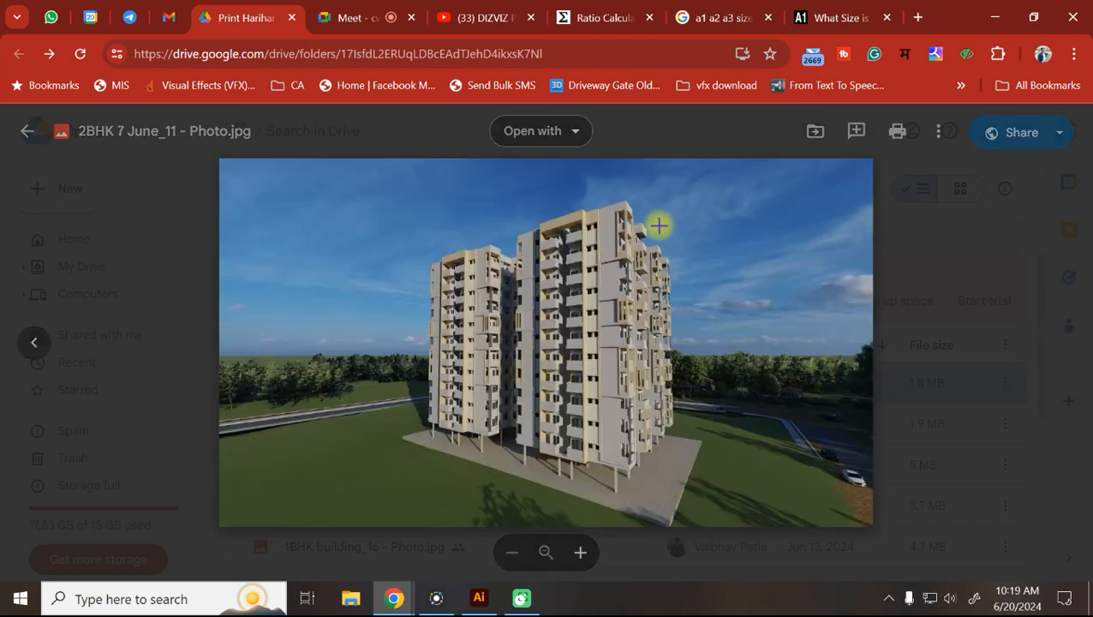
pyautogui.press('Escape')
pyautogui.scroll(-5, 454, 364)
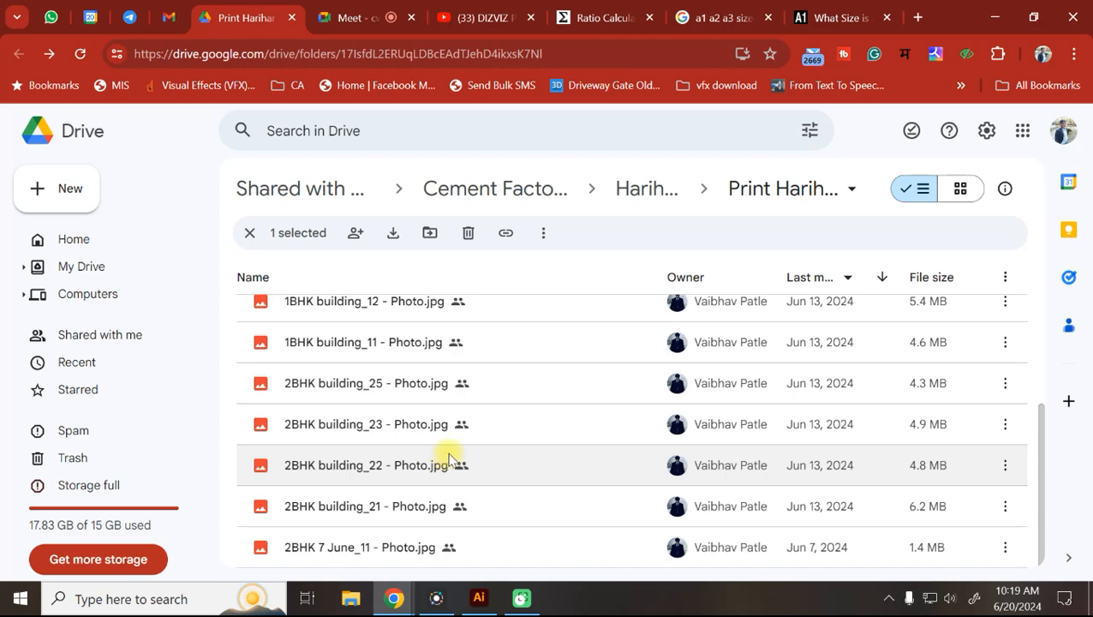
pyautogui.scroll(5, 450, 455)
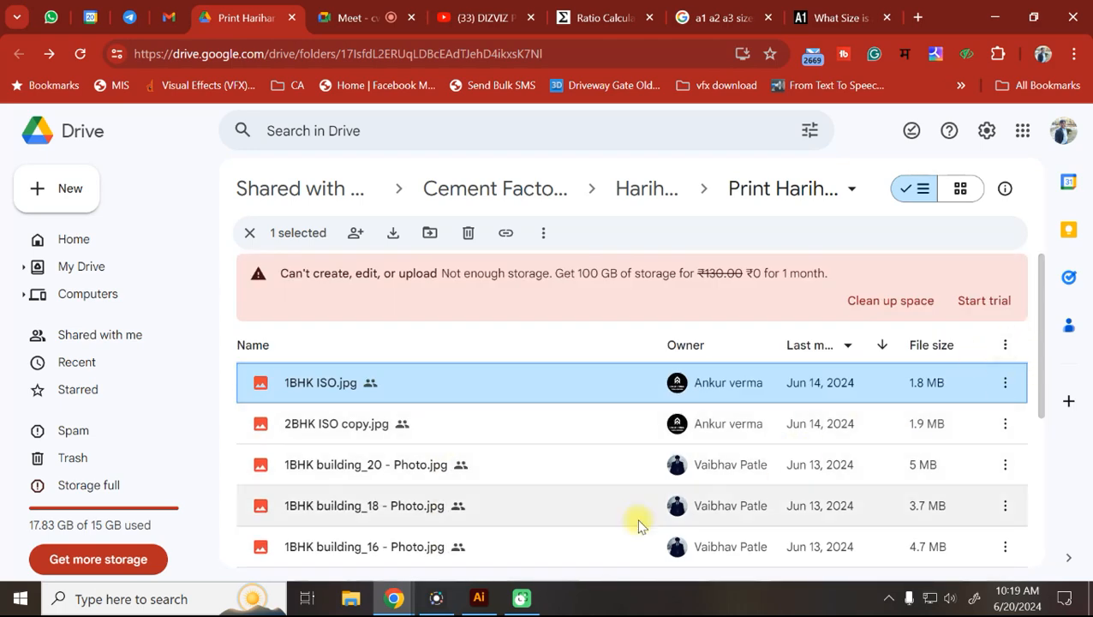
pyautogui.scroll(-5, 347, 411)
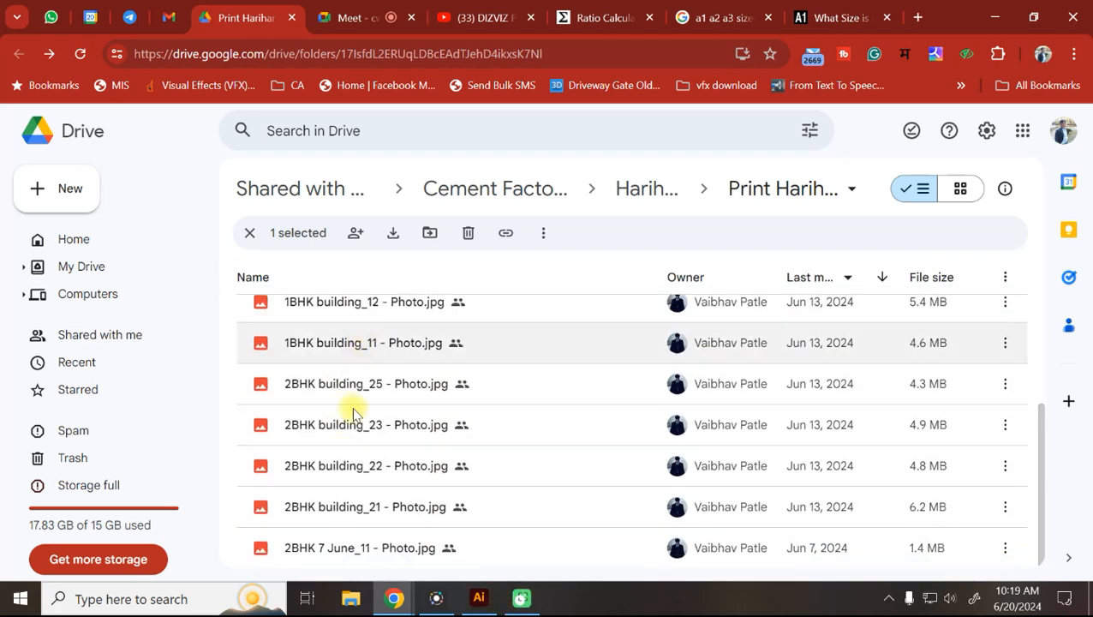
pyautogui.scroll(5, 420, 480)
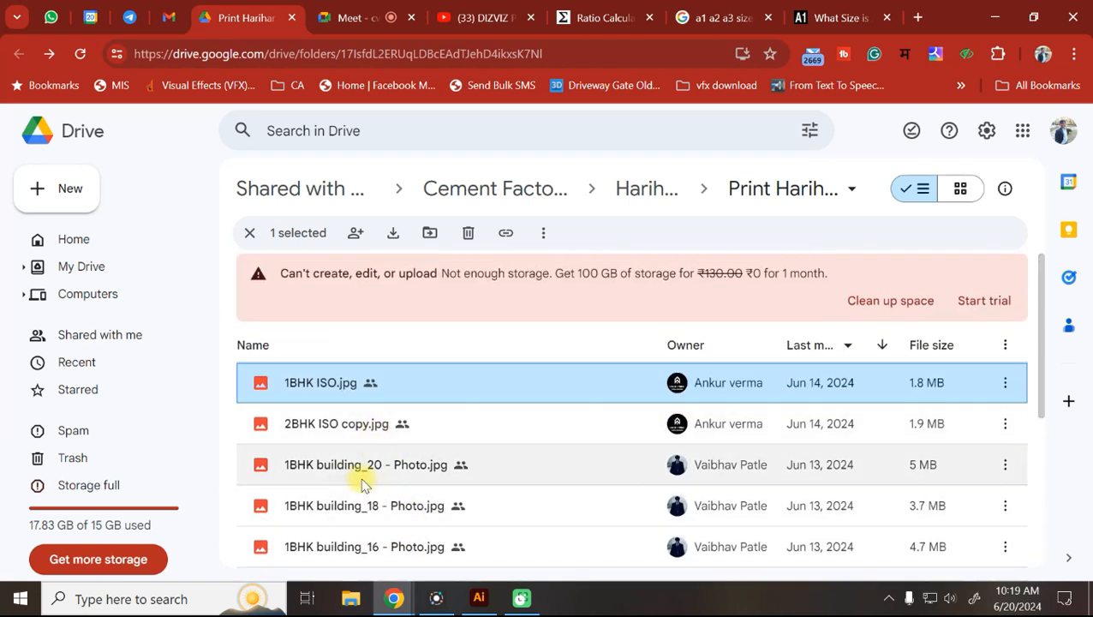
pyautogui.scroll(-3, 354, 481)
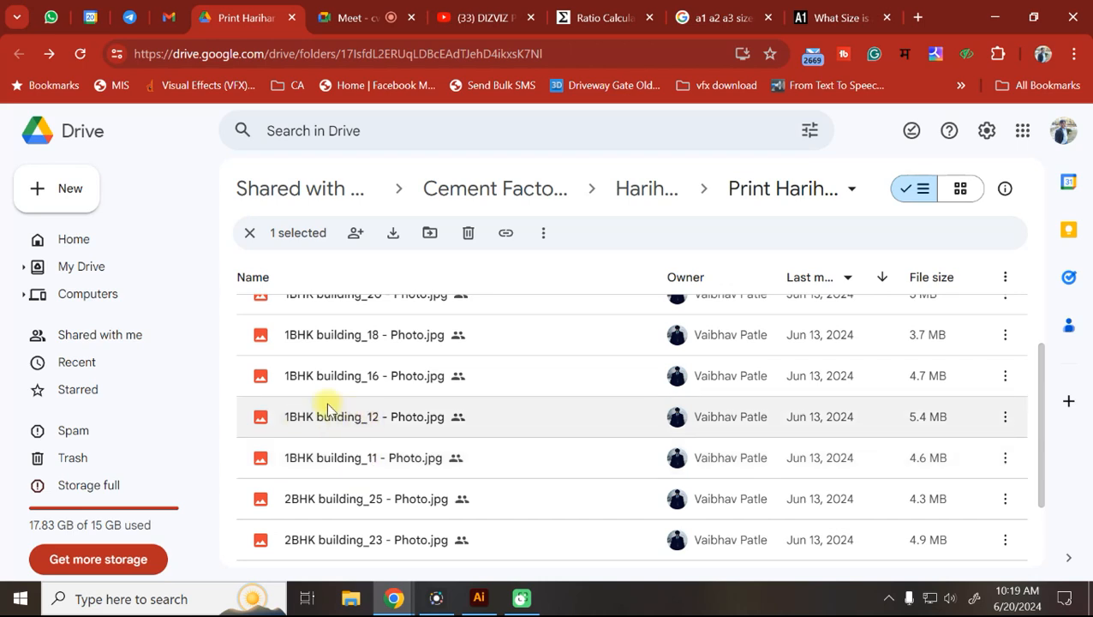
pyautogui.scroll(3, 350, 405)
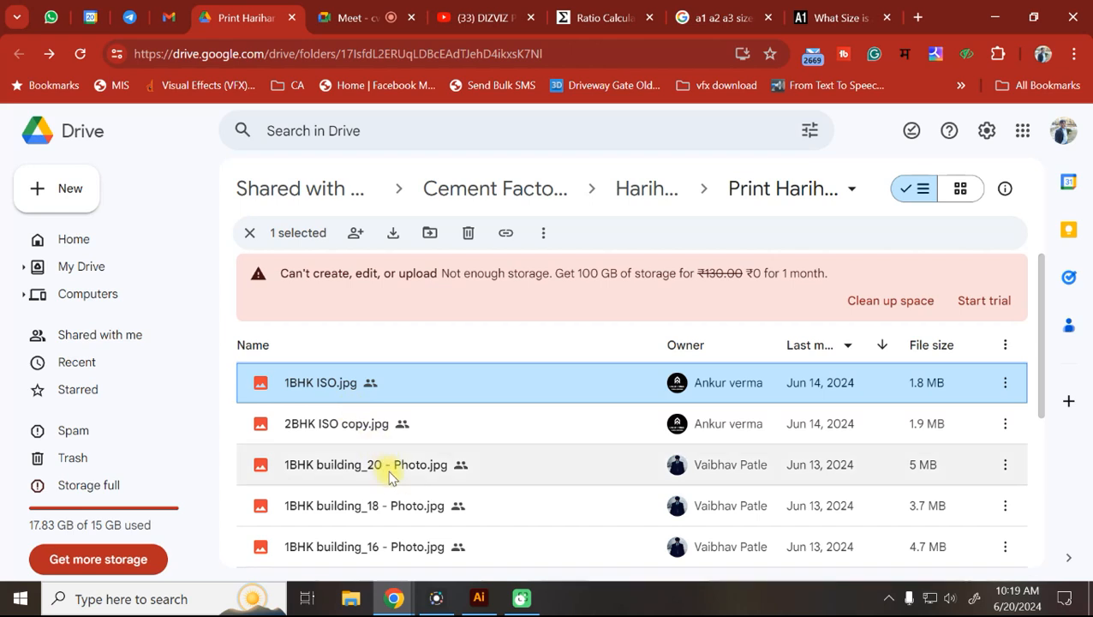
pyautogui.scroll(-4, 386, 476)
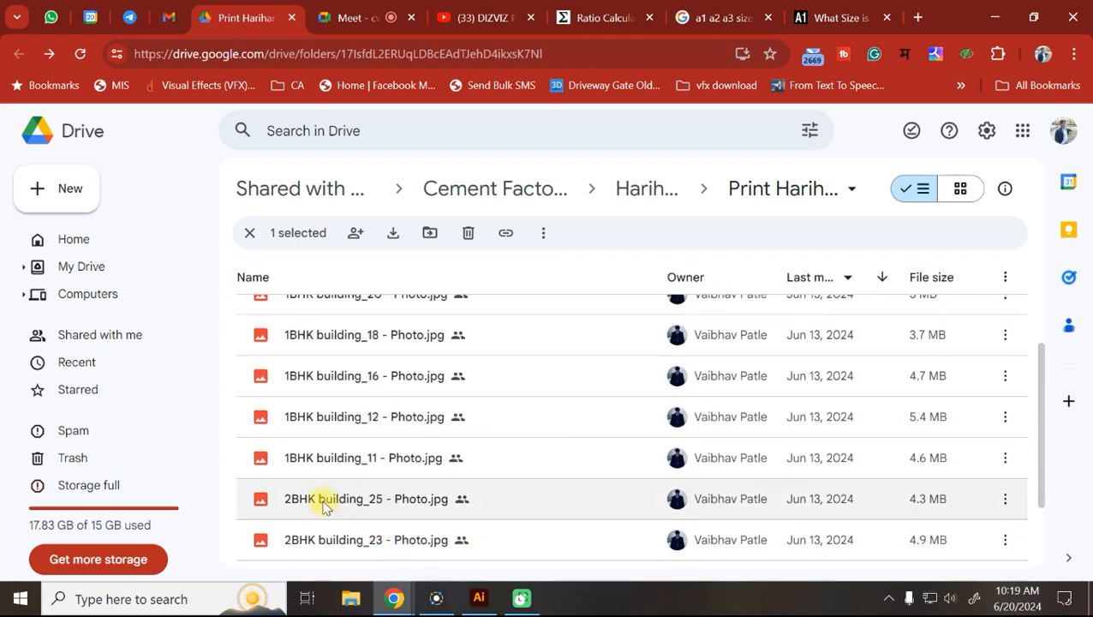
pyautogui.scroll(1, 394, 450)
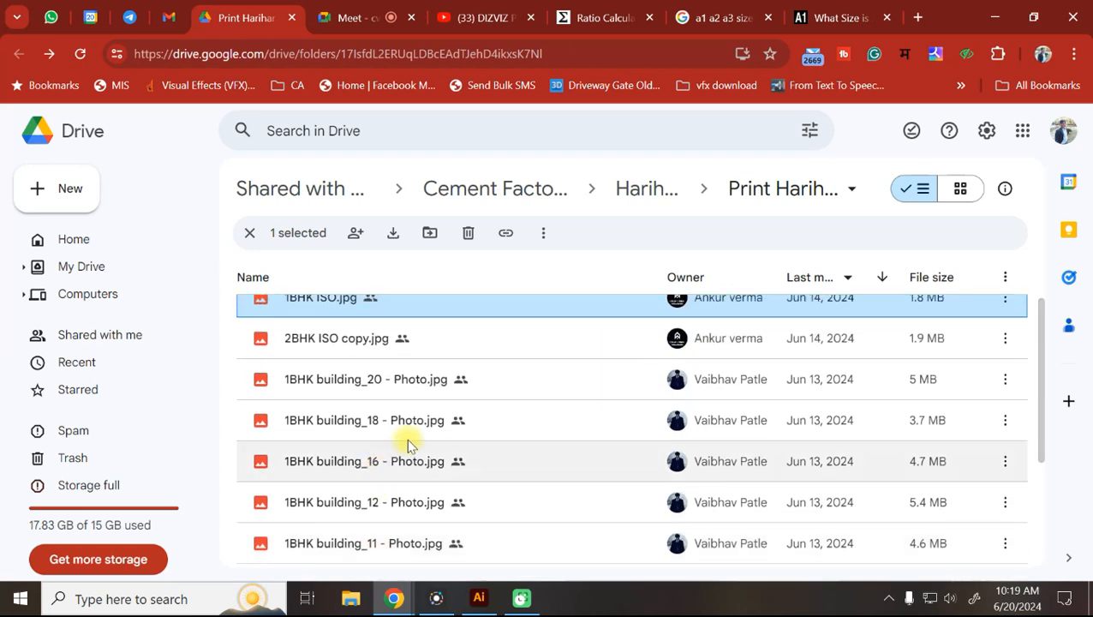
# Browse the Render folder's 2 BHK 13 June and 7 June subfolders, then jump back to Harihar.
pyautogui.click(635, 189)
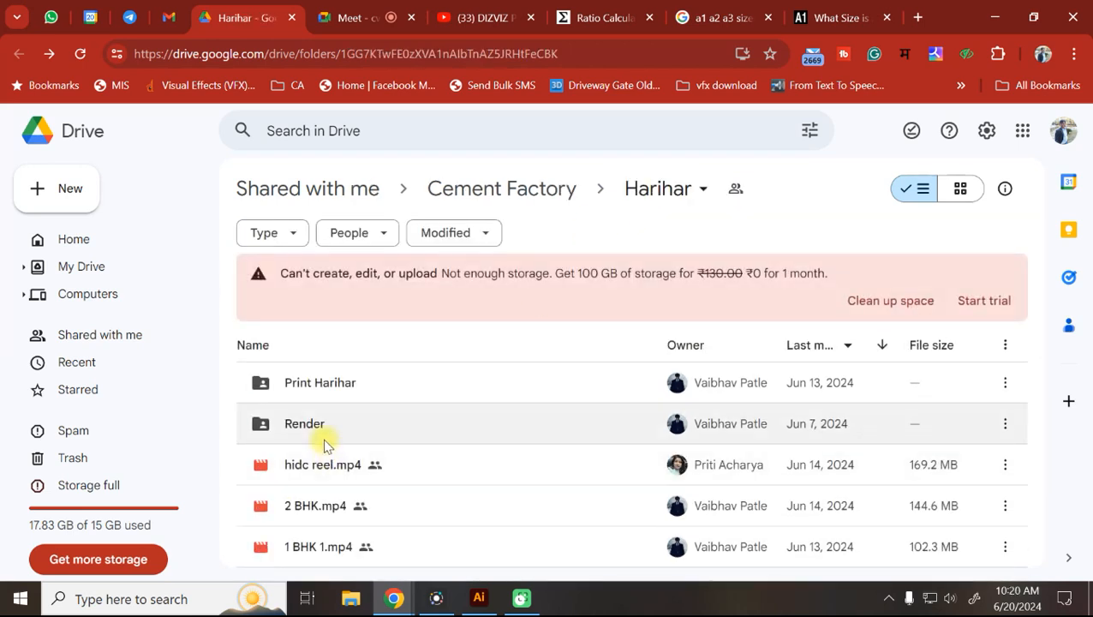
pyautogui.doubleClick(334, 429)
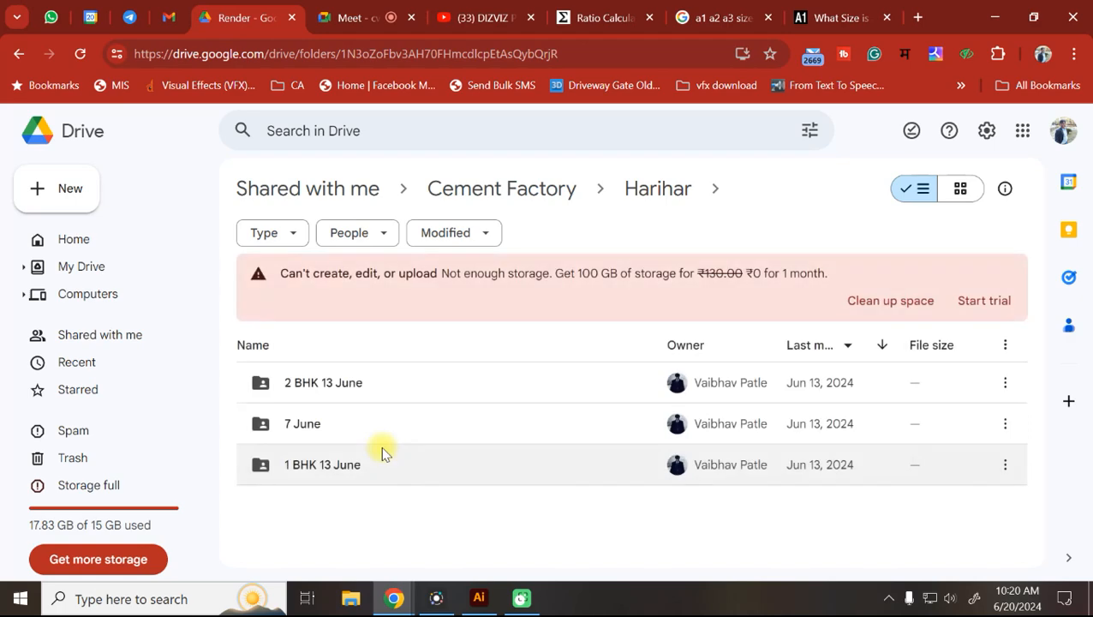
pyautogui.doubleClick(317, 386)
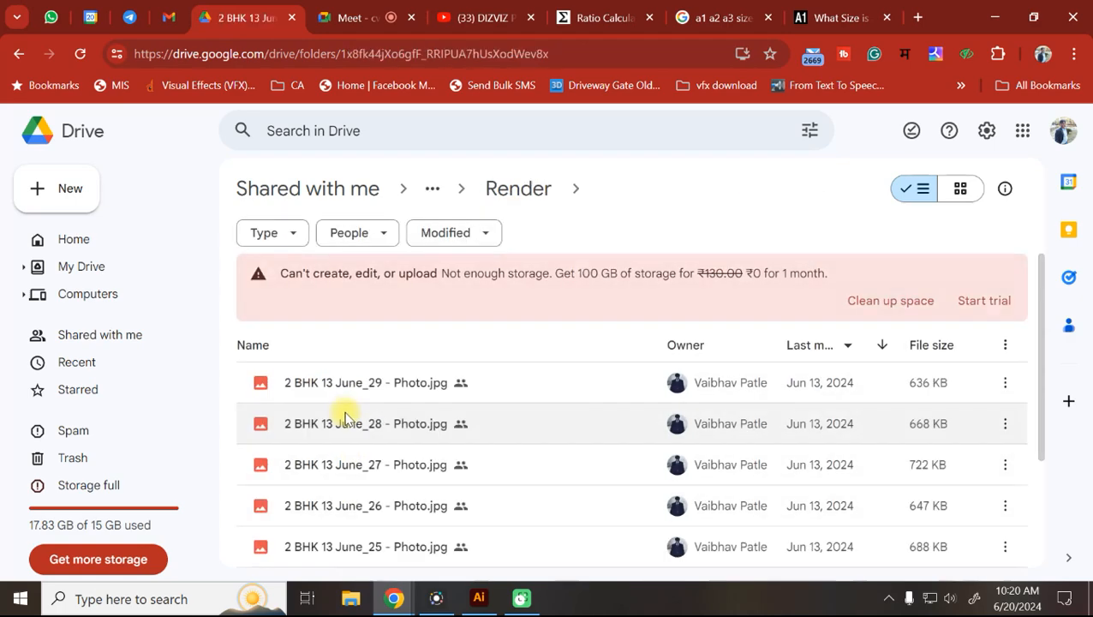
pyautogui.scroll(-1, 428, 433)
pyautogui.scroll(-3, 431, 433)
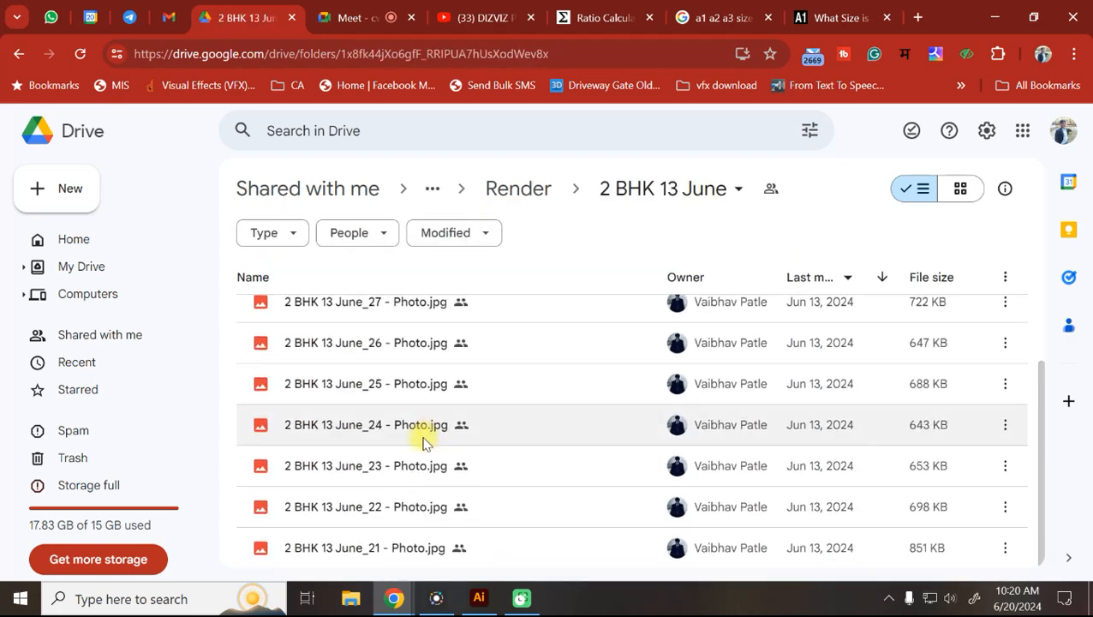
pyautogui.click(524, 190)
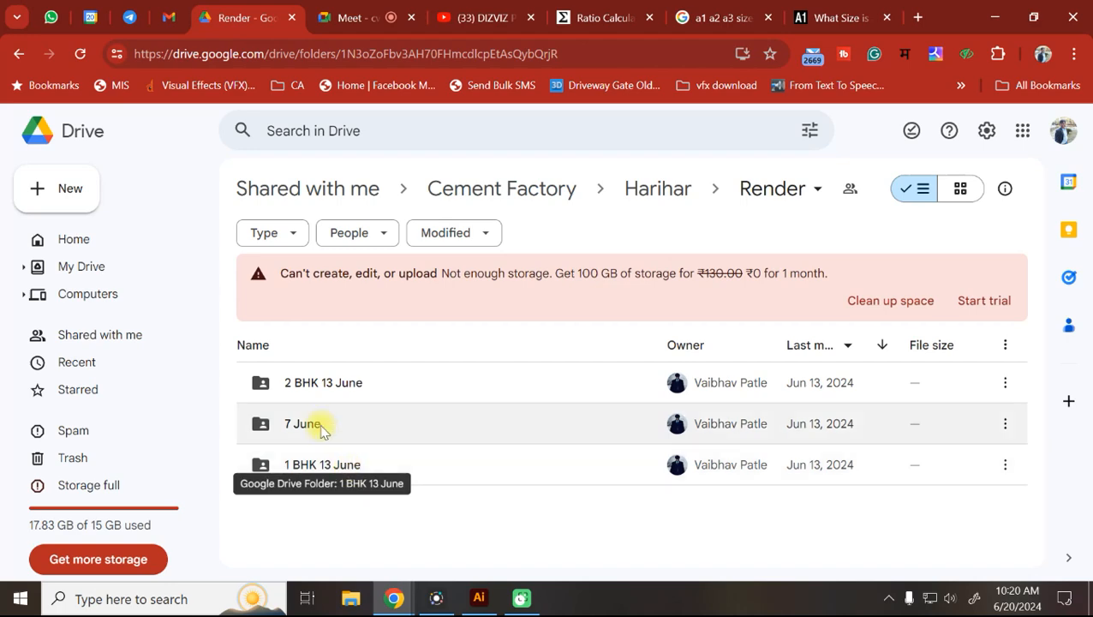
pyautogui.doubleClick(381, 401)
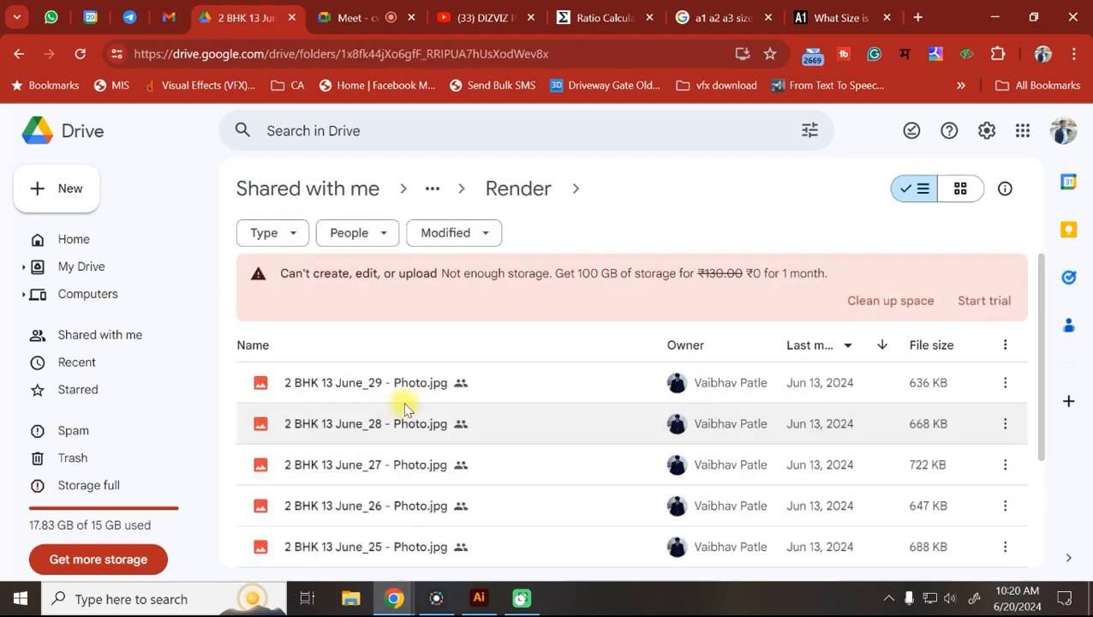
pyautogui.click(512, 185)
pyautogui.doubleClick(346, 425)
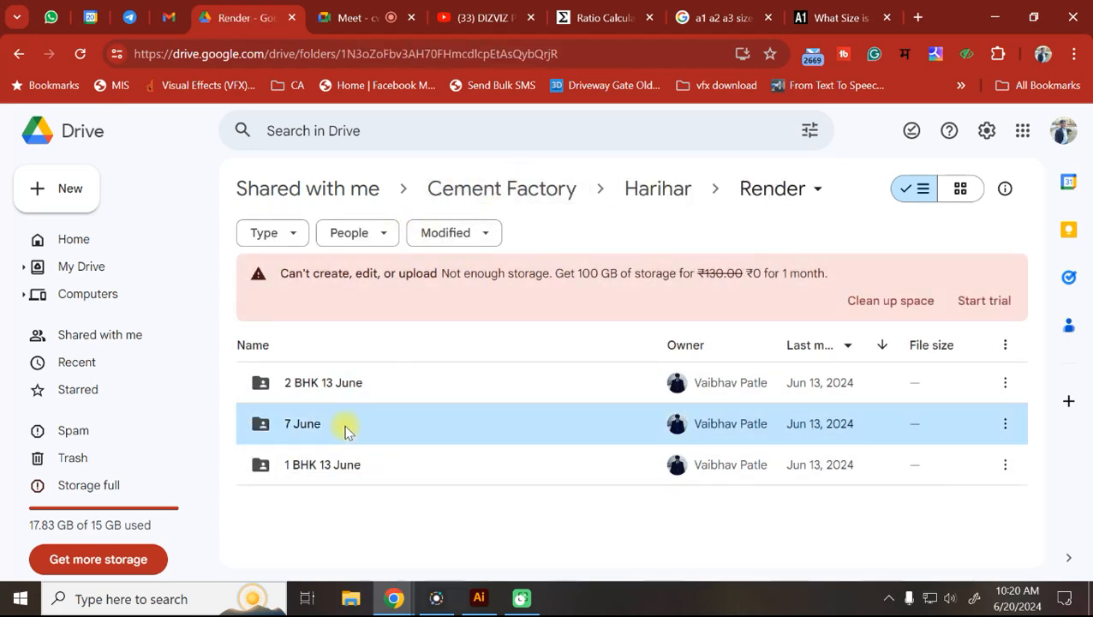
pyautogui.scroll(-3, 428, 425)
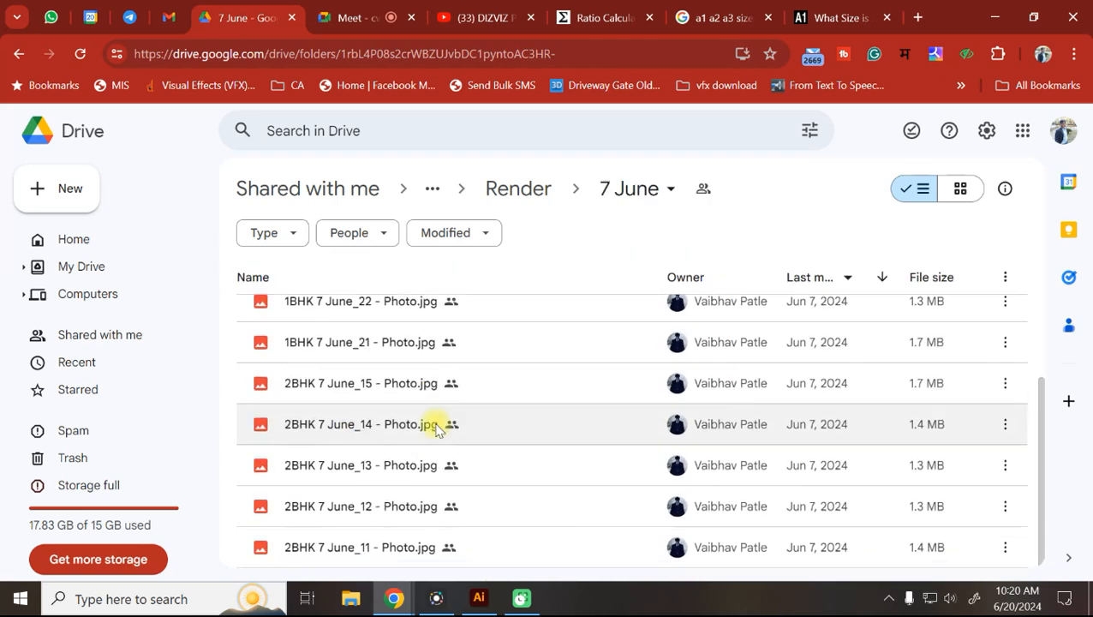
pyautogui.click(433, 190)
pyautogui.click(485, 250)
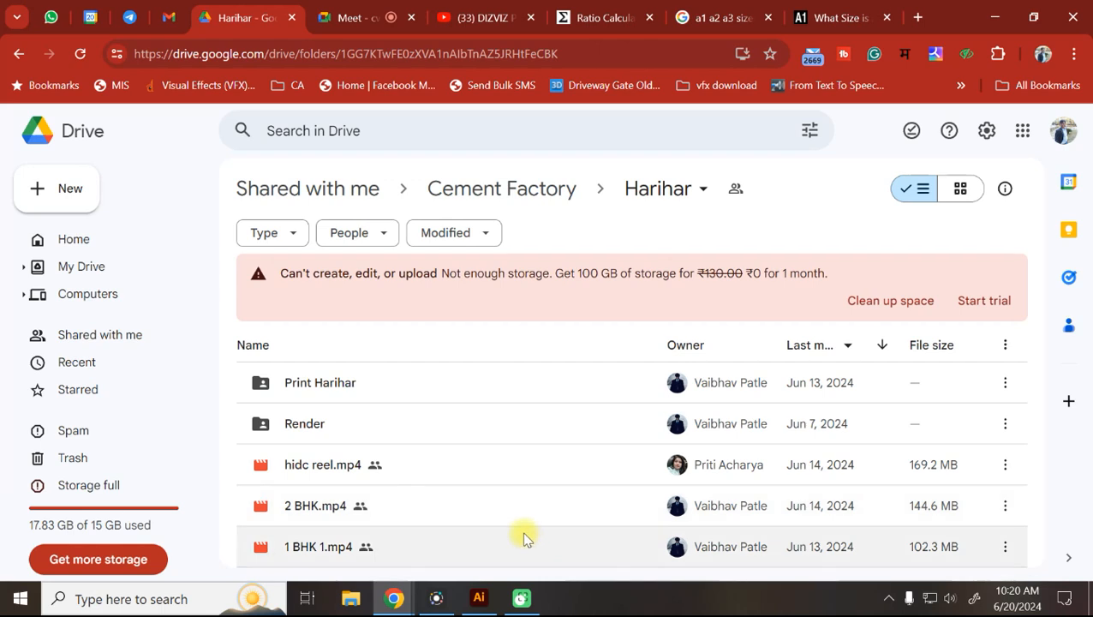
# Preview hidc reel.mp4, pause it at 0:15, then resume playback.
pyautogui.doubleClick(415, 462)
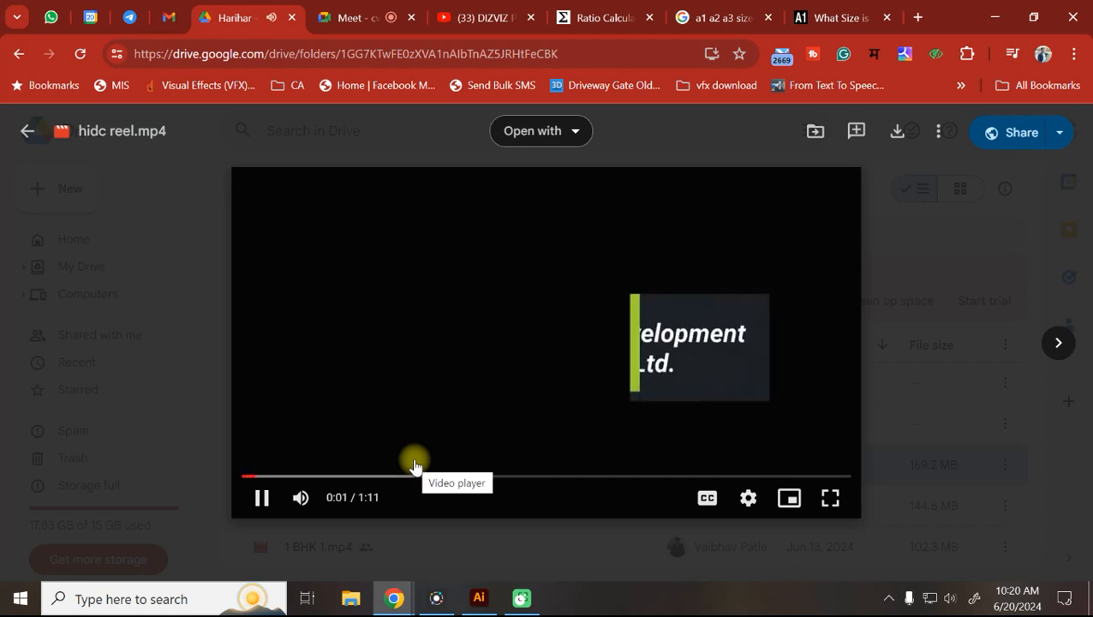
pyautogui.click(426, 336)
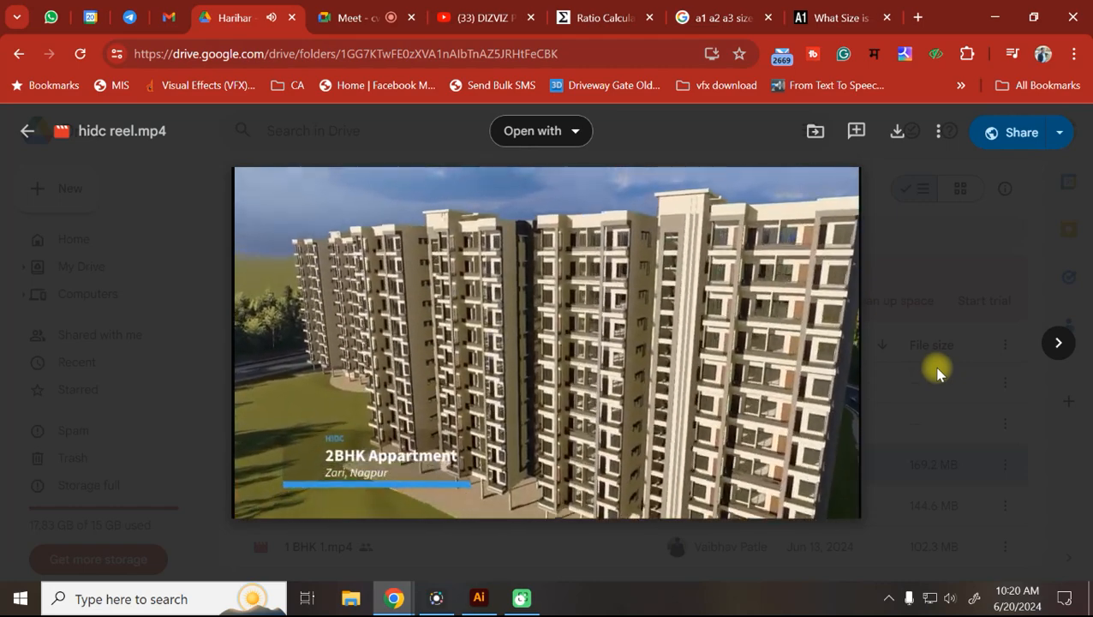
pyautogui.click(358, 454)
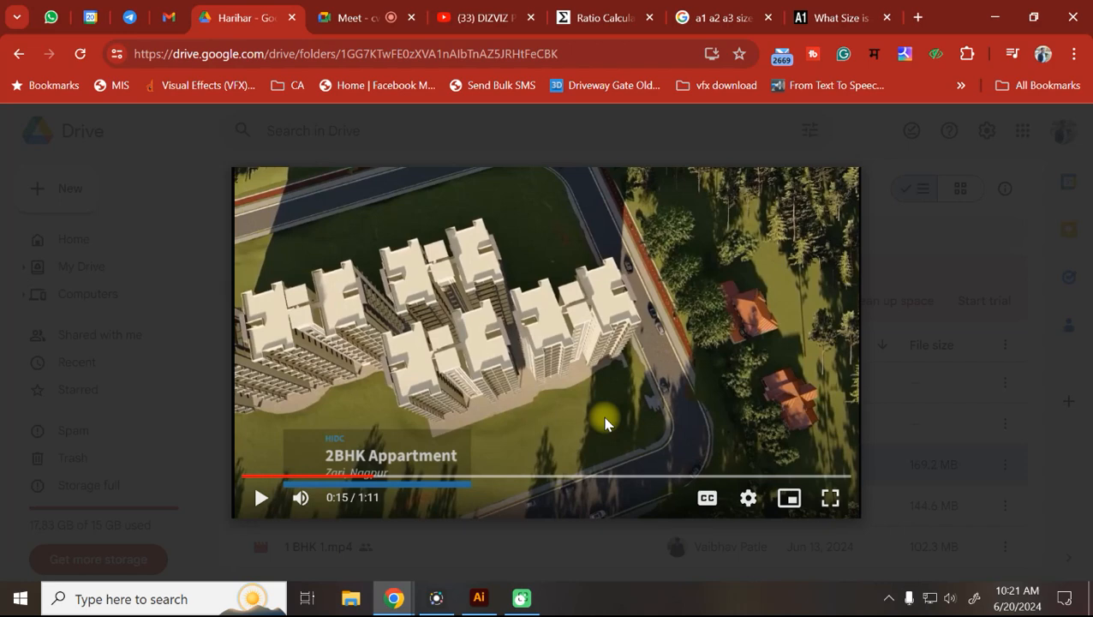
pyautogui.press('space')
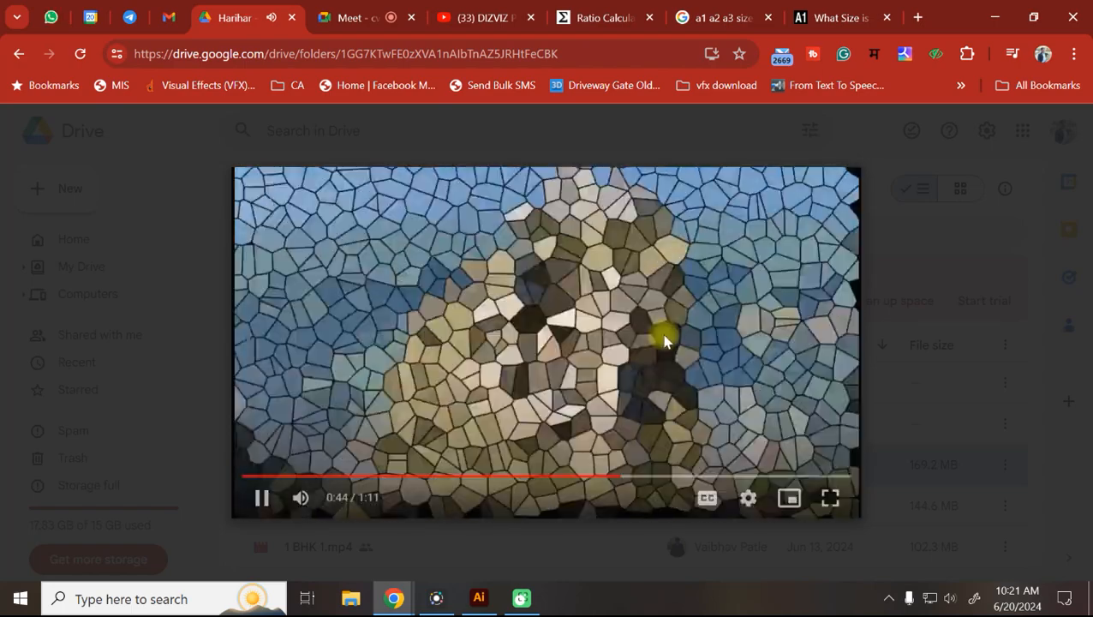
# Resume the reel from 0:45, then close the preview back to the Harihar folder.
pyautogui.moveTo(735, 335)
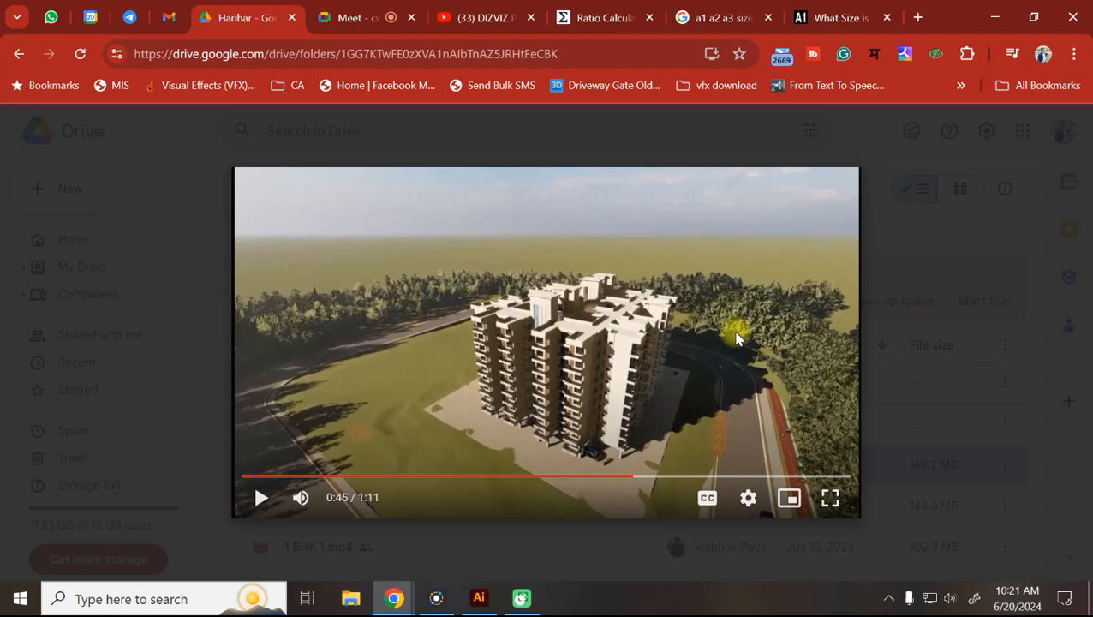
pyautogui.click(737, 339)
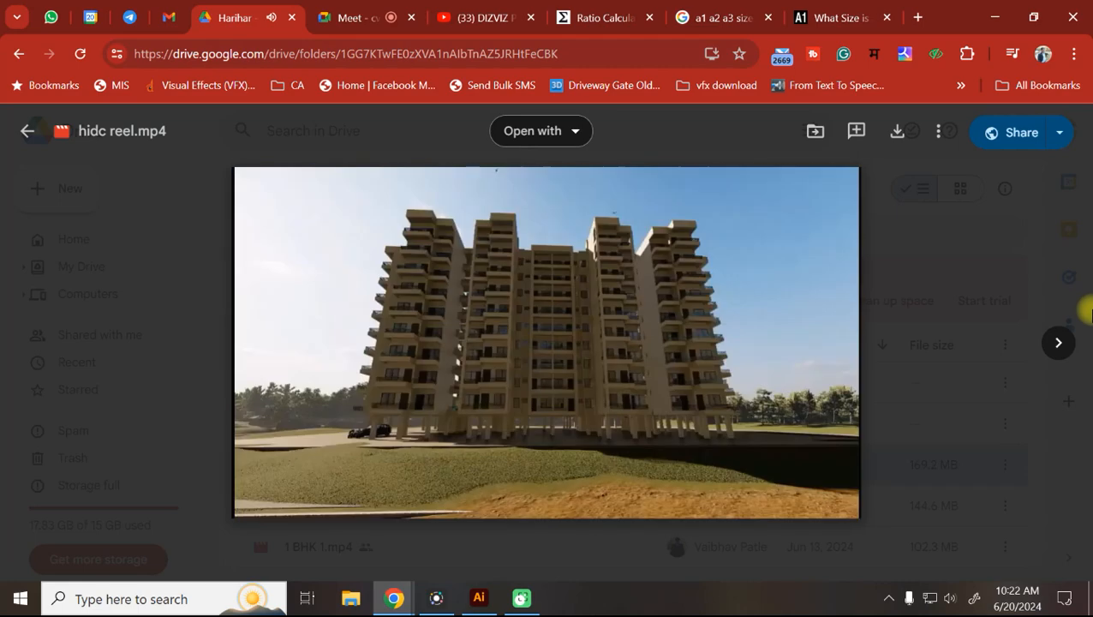
pyautogui.press('Escape')
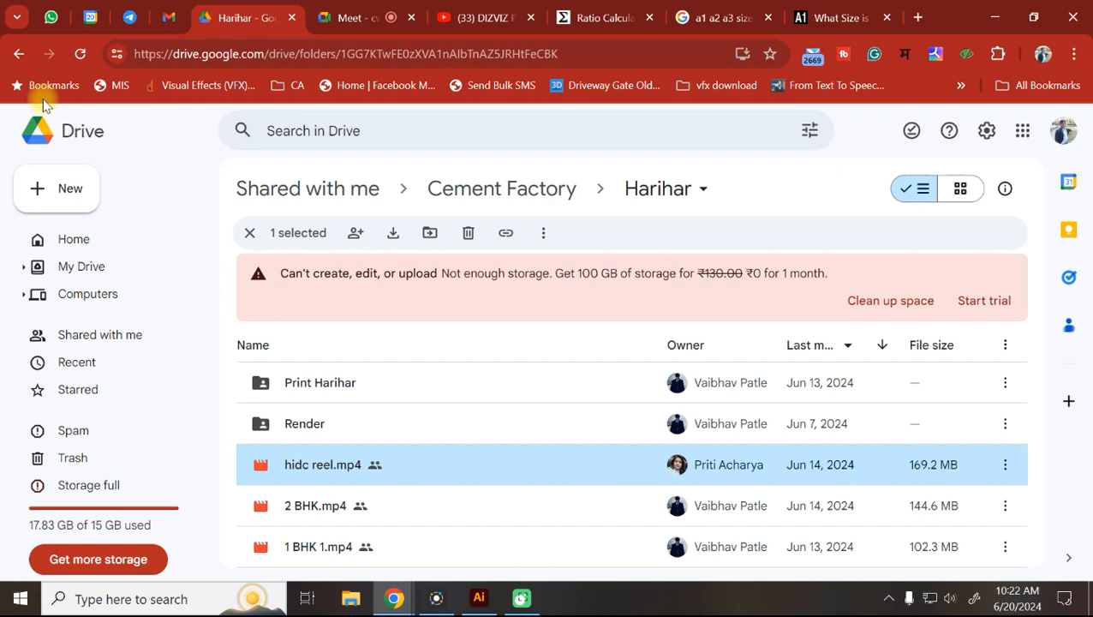
# Glance at the WhatsApp batch group chat, then return to Illustrator's New Document dialog.
pyautogui.click(44, 13)
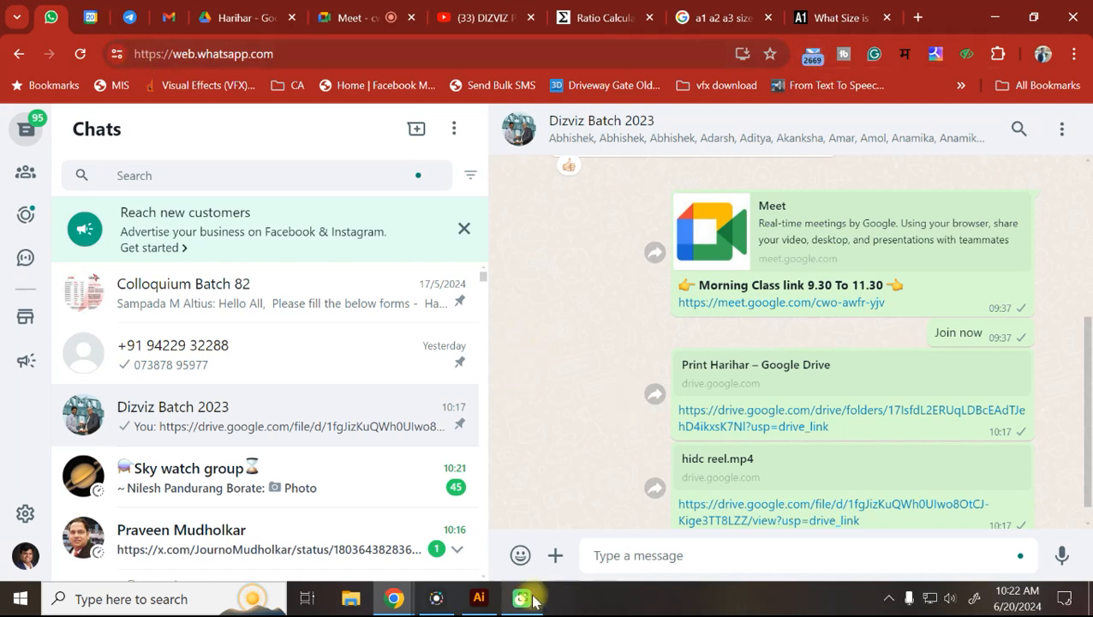
pyautogui.click(487, 600)
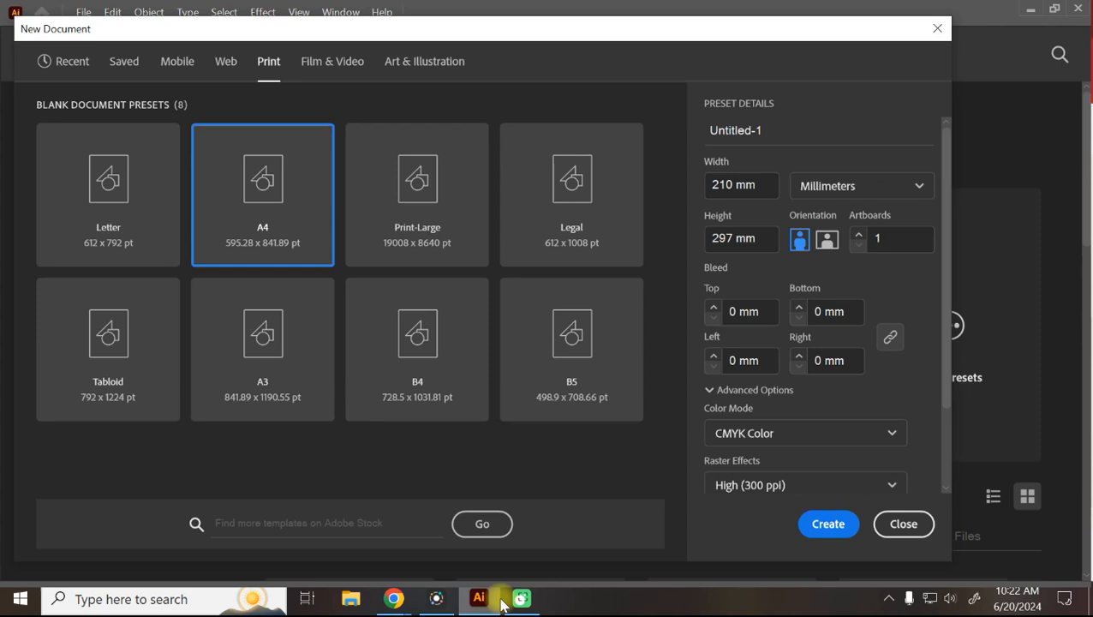
# Admit the waiting participant to the Meet call, then turn Illustrator's A4 preset to landscape.
pyautogui.moveTo(399, 595)
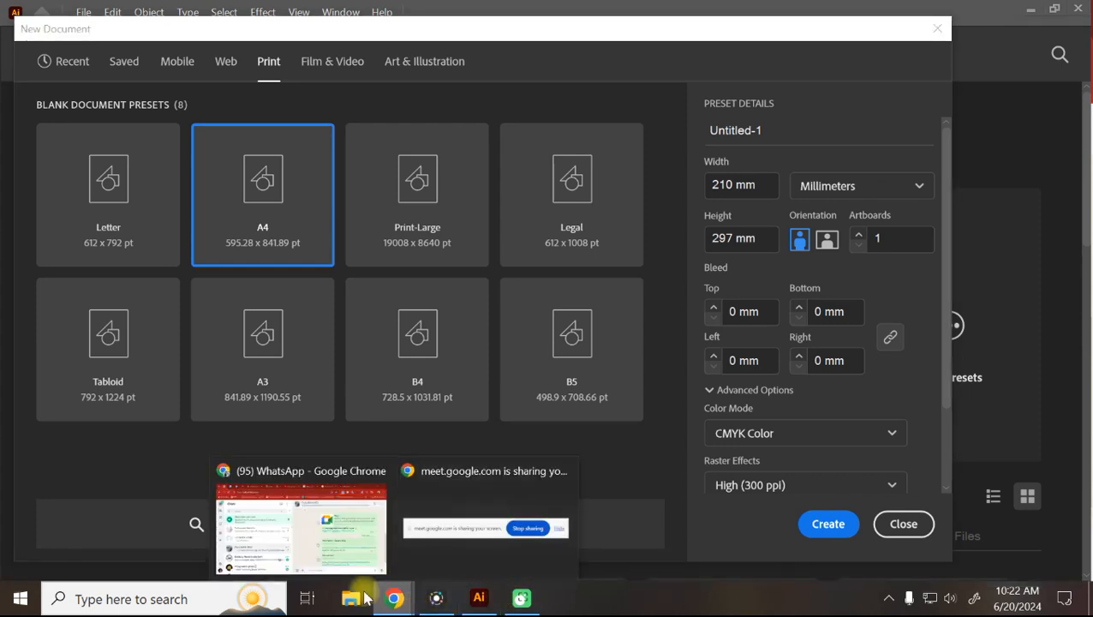
pyautogui.click(342, 523)
pyautogui.click(369, 17)
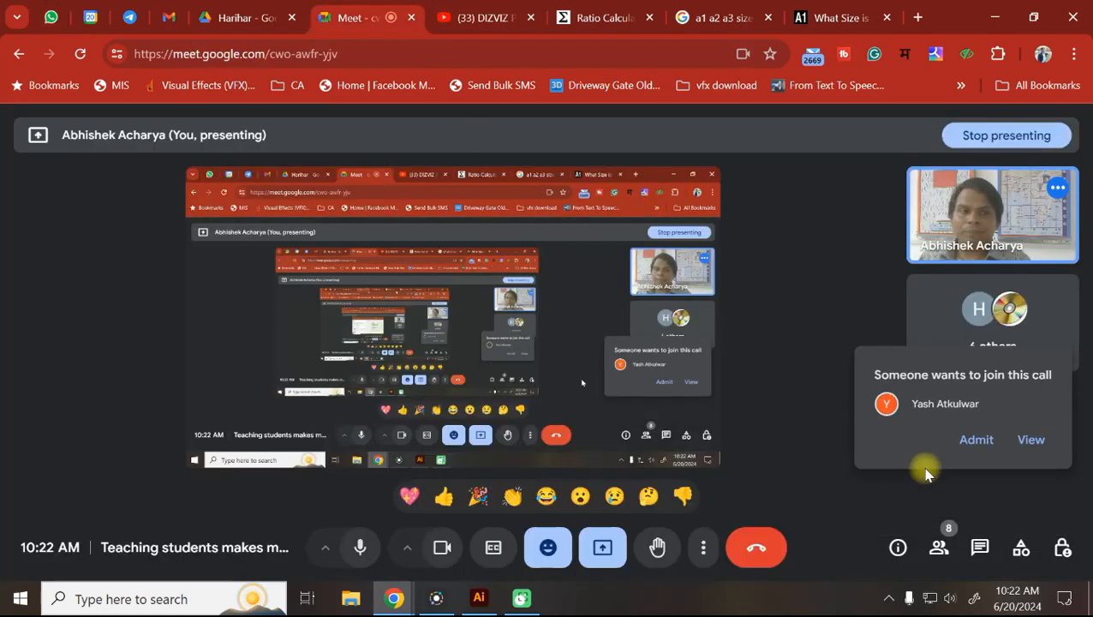
pyautogui.click(974, 440)
pyautogui.click(479, 598)
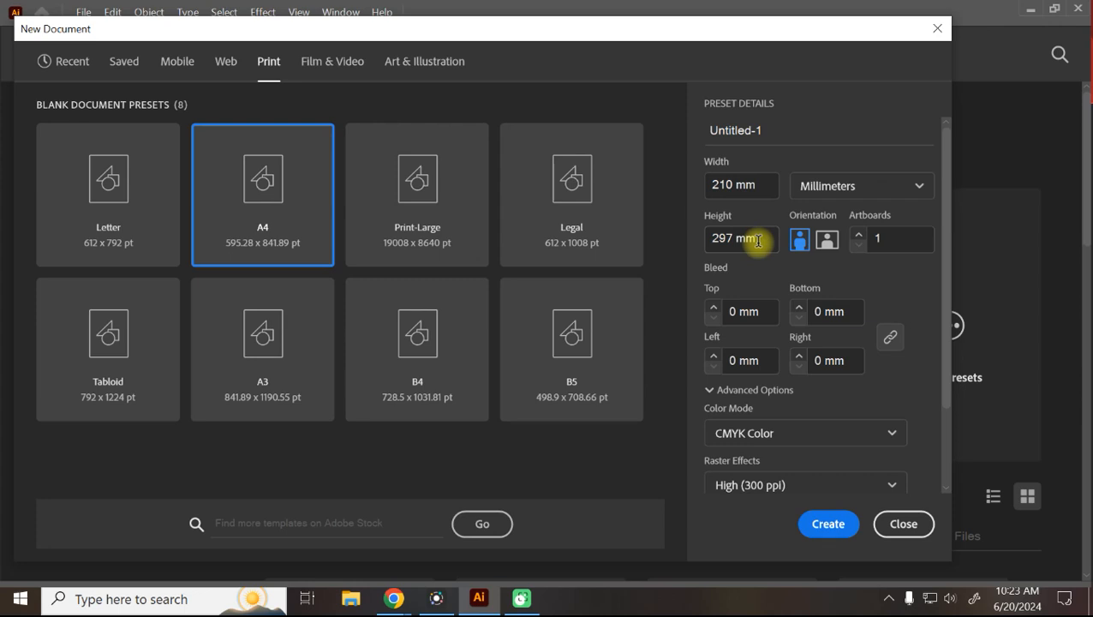
pyautogui.click(830, 242)
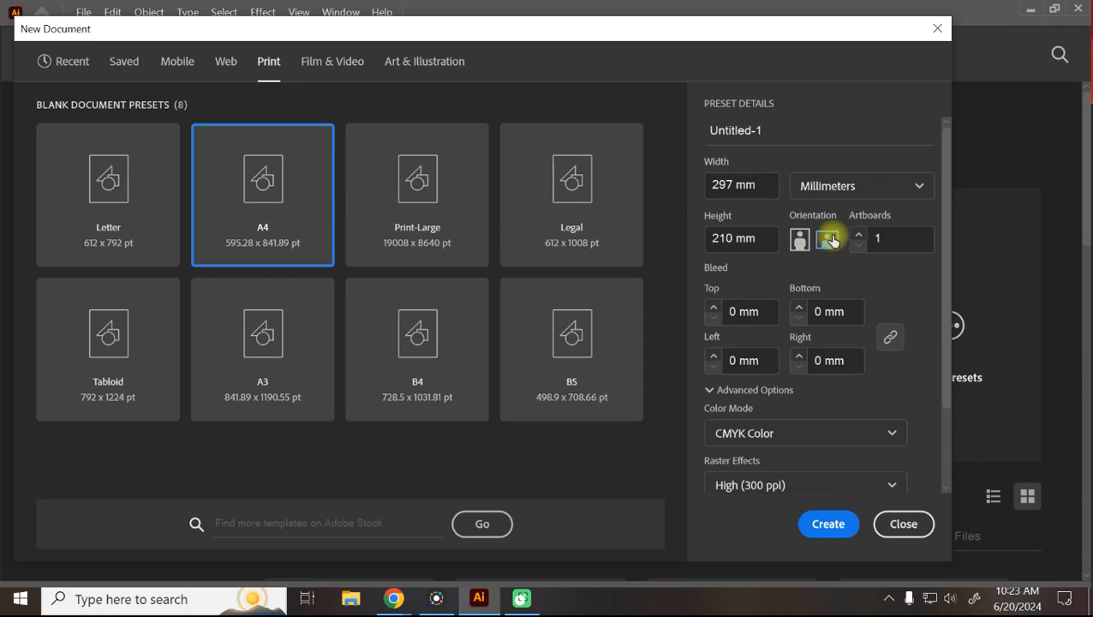
# Toggle A4 orientation, ending on portrait 210 × 297 mm, and view the Width units list.
pyautogui.click(800, 242)
pyautogui.click(828, 242)
pyautogui.click(800, 242)
pyautogui.click(831, 245)
pyautogui.click(799, 240)
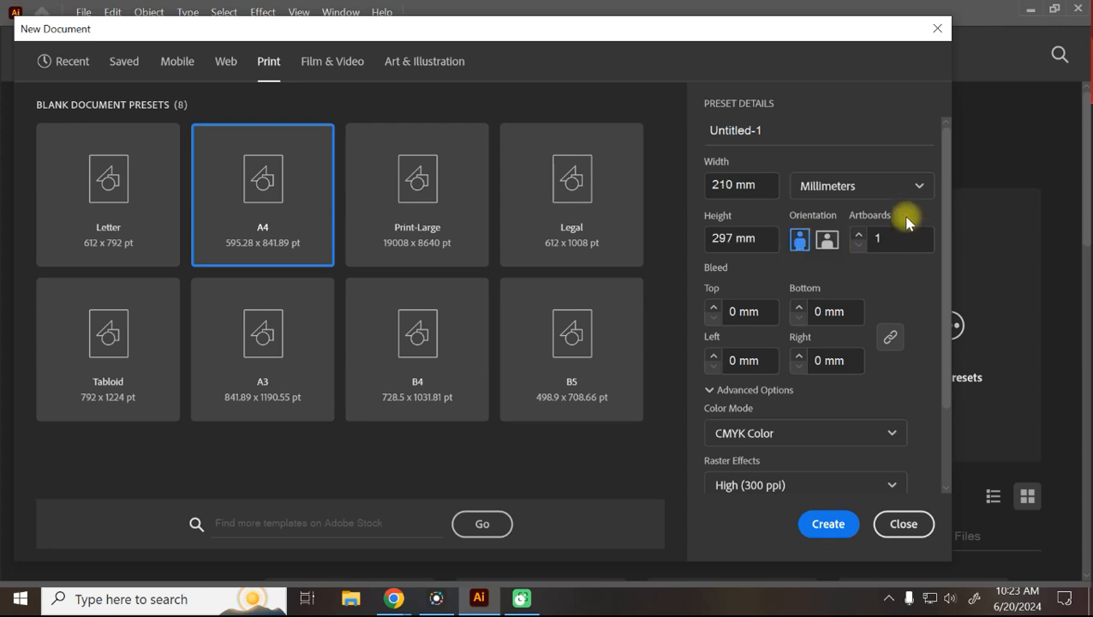
pyautogui.click(825, 185)
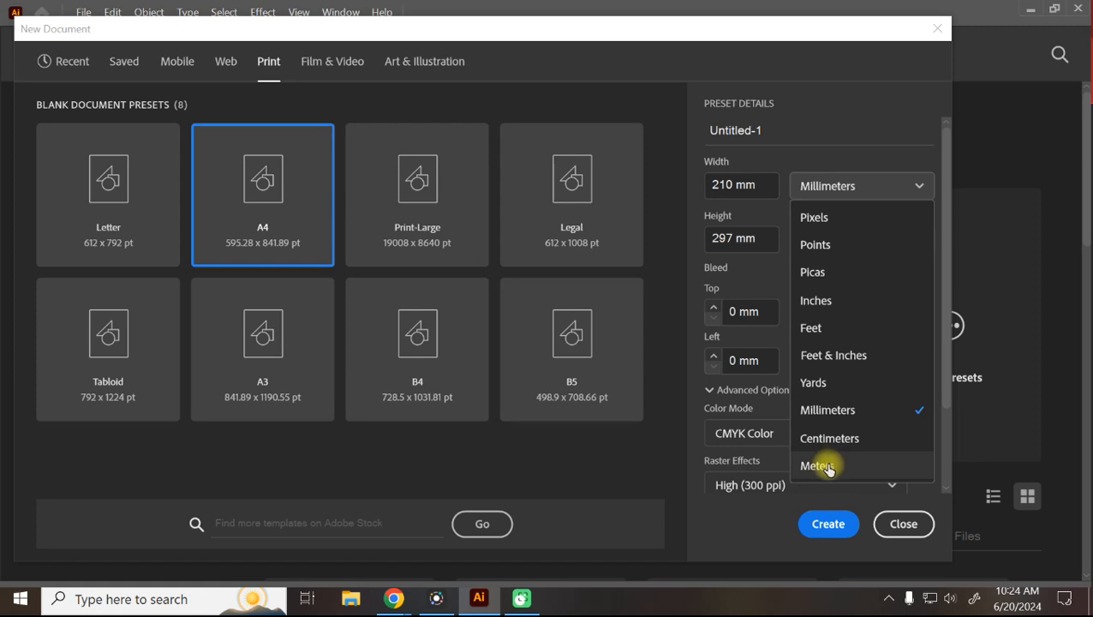
# Close the units list keeping Millimeters for the A4 portrait preset.
pyautogui.click(751, 524)
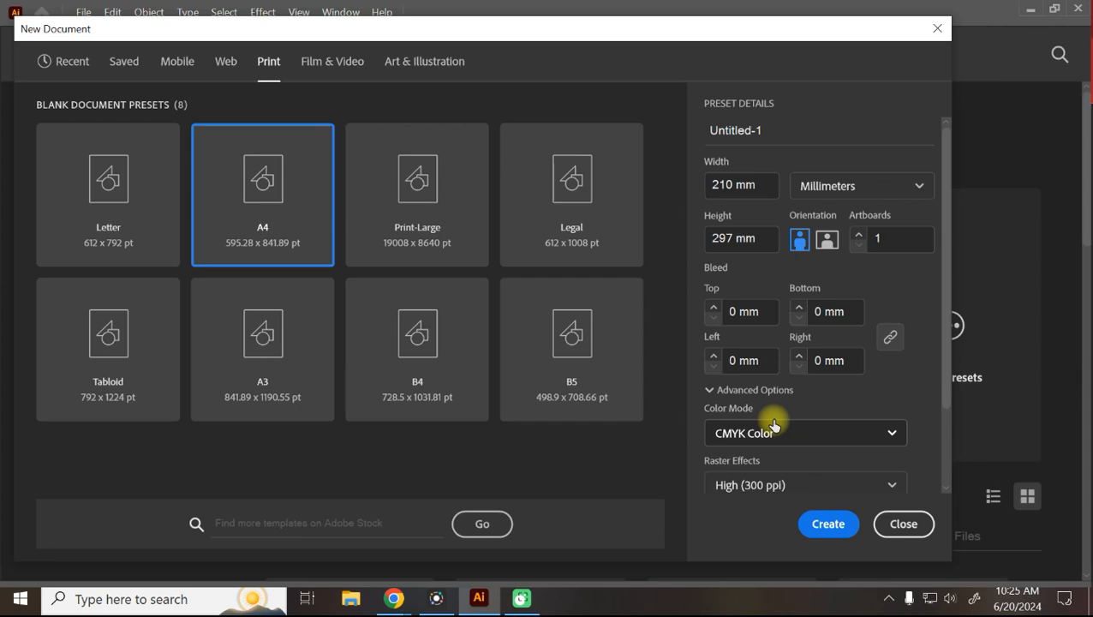
# Search Google for 'color printer' in a new Chrome tab and view the image results.
pyautogui.moveTo(392, 608)
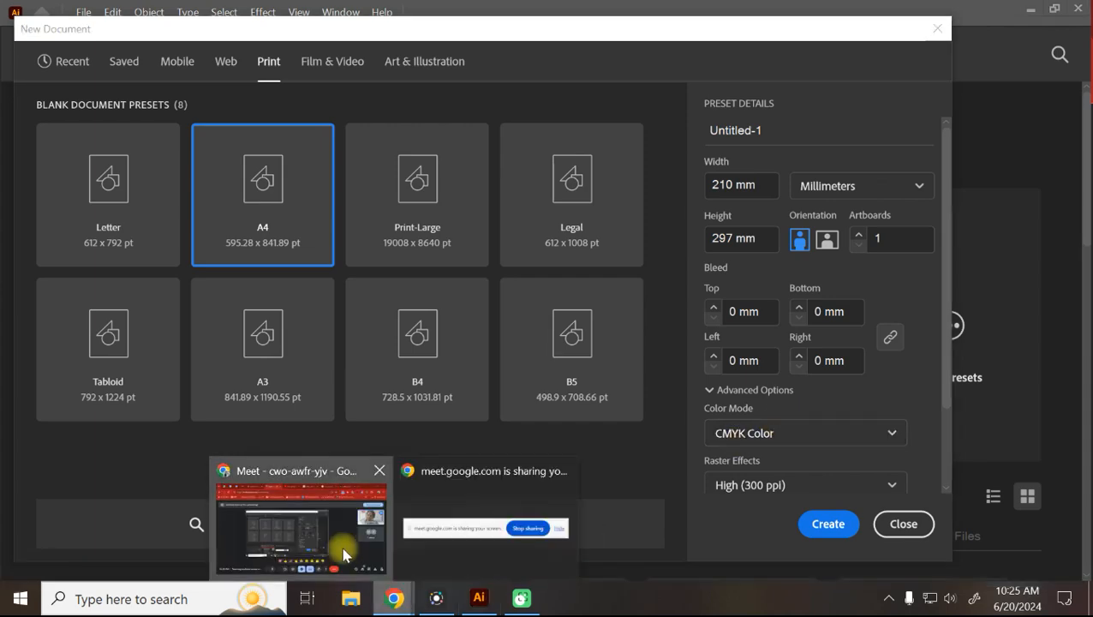
pyautogui.click(347, 553)
pyautogui.click(918, 19)
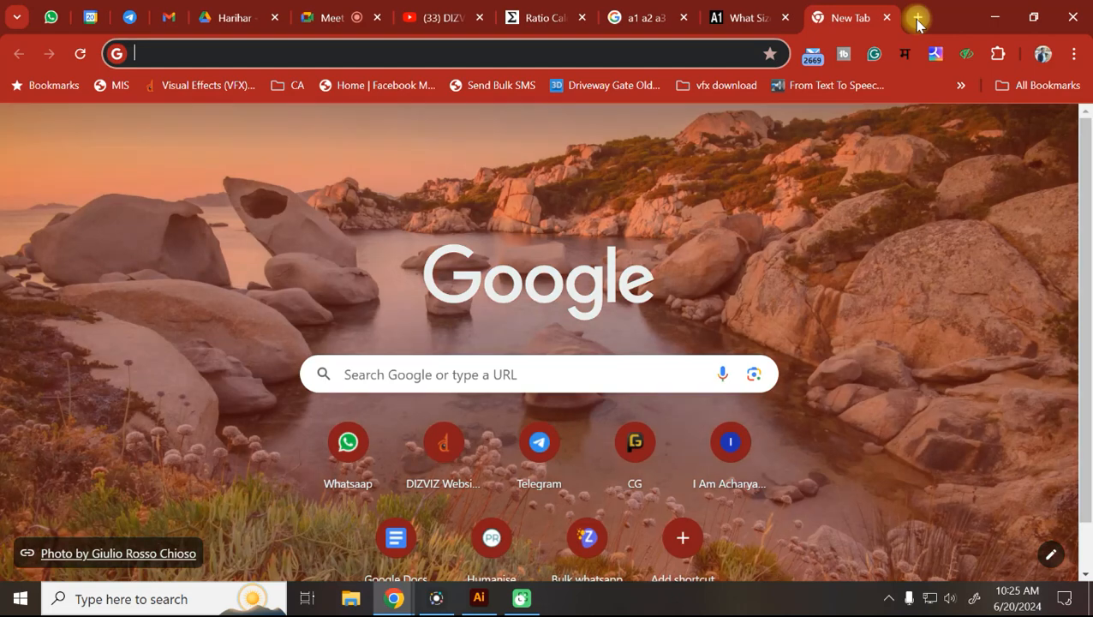
pyautogui.write('color printer')
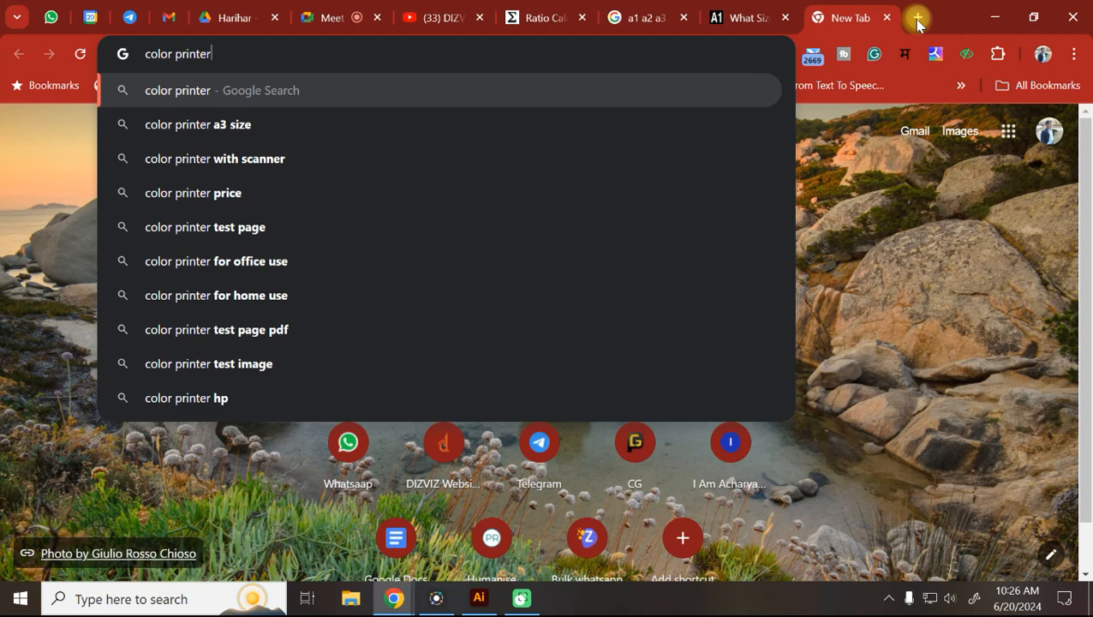
pyautogui.press('Return')
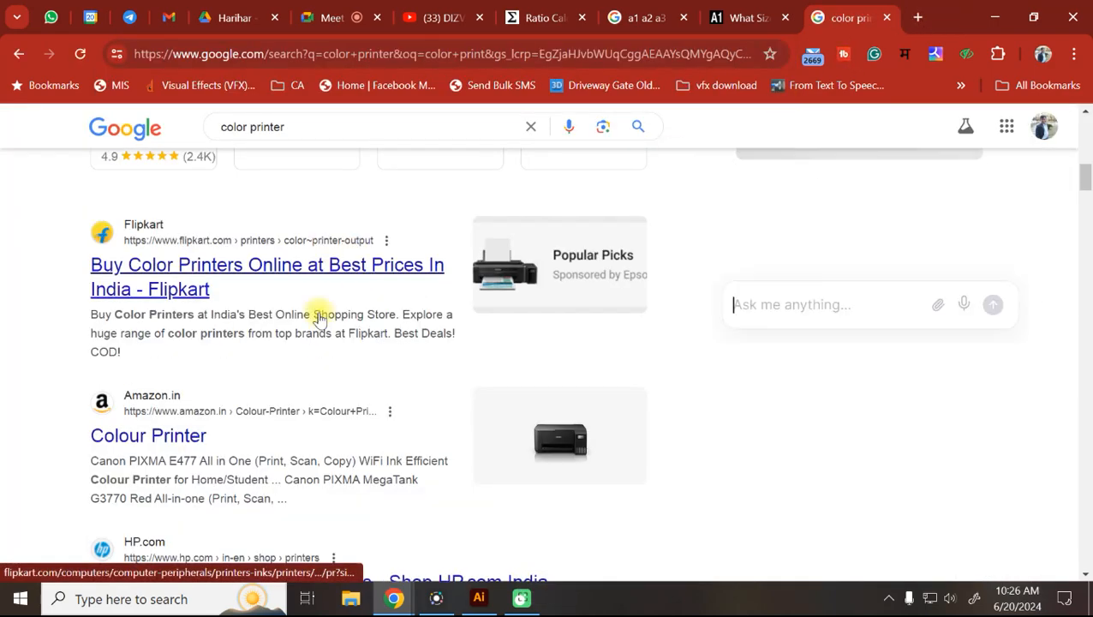
pyautogui.scroll(5, 327, 296)
pyautogui.scroll(5, 328, 307)
pyautogui.click(220, 206)
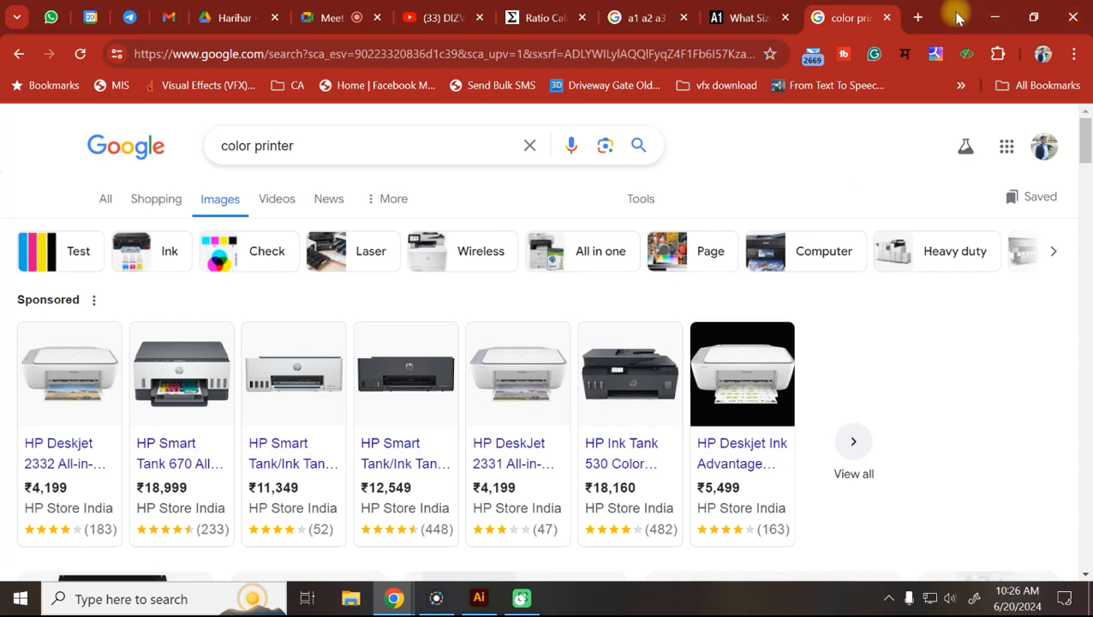
pyautogui.click(921, 17)
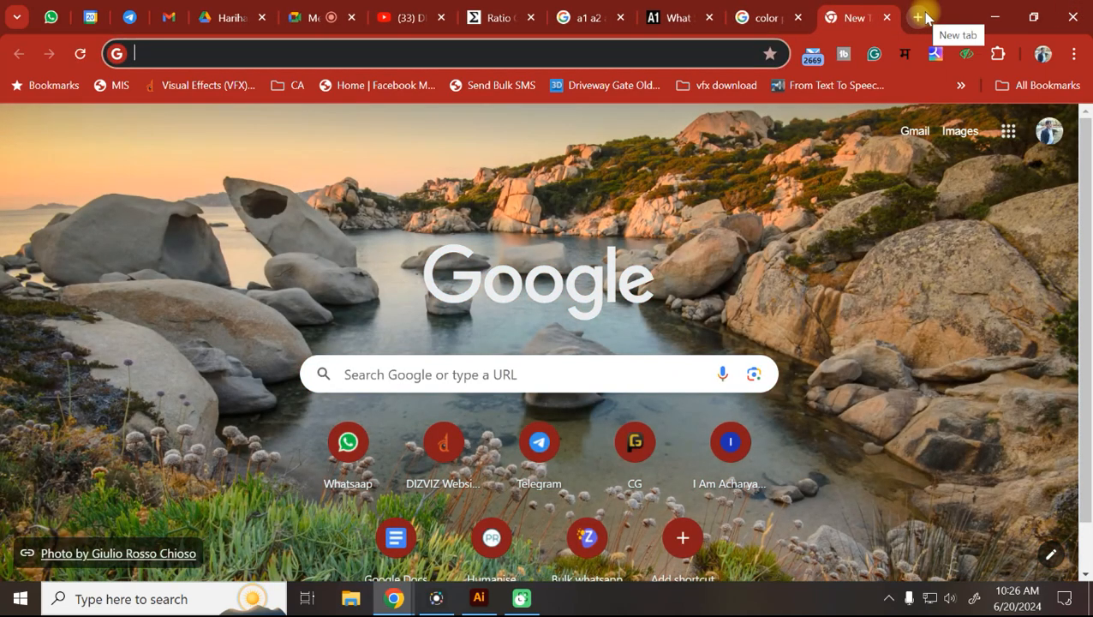
# Search 'loksatta epaper' and open the Loksatta ePaper site from the results.
pyautogui.write('loksatta')
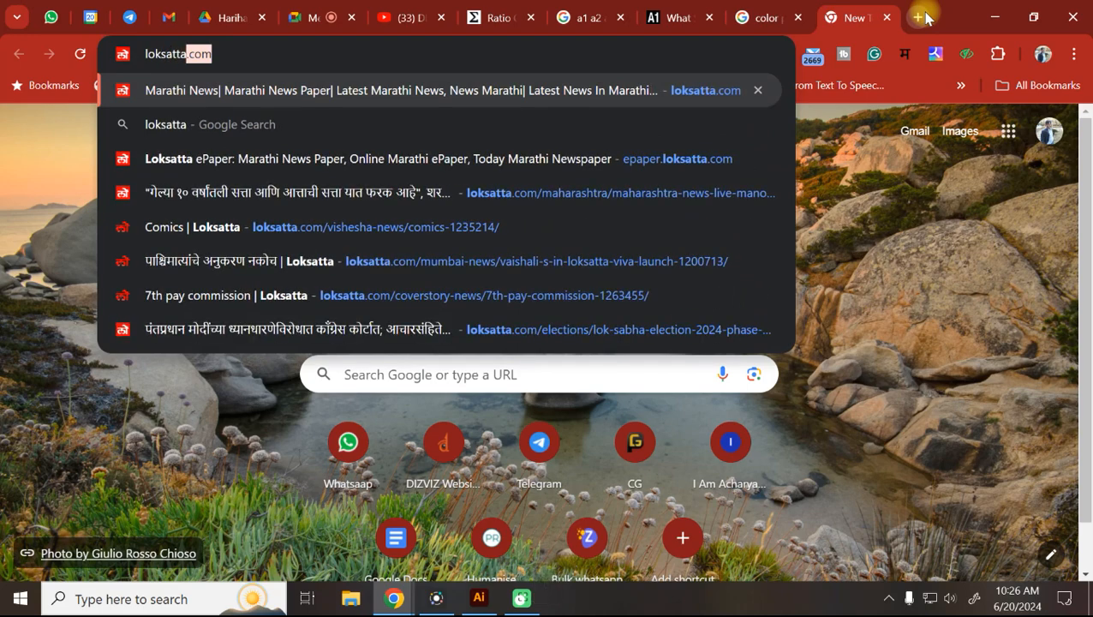
pyautogui.press('BackSpace')
pyautogui.write('e')
pyautogui.press('BackSpace')
pyautogui.write('epaper')
pyautogui.press('Return')
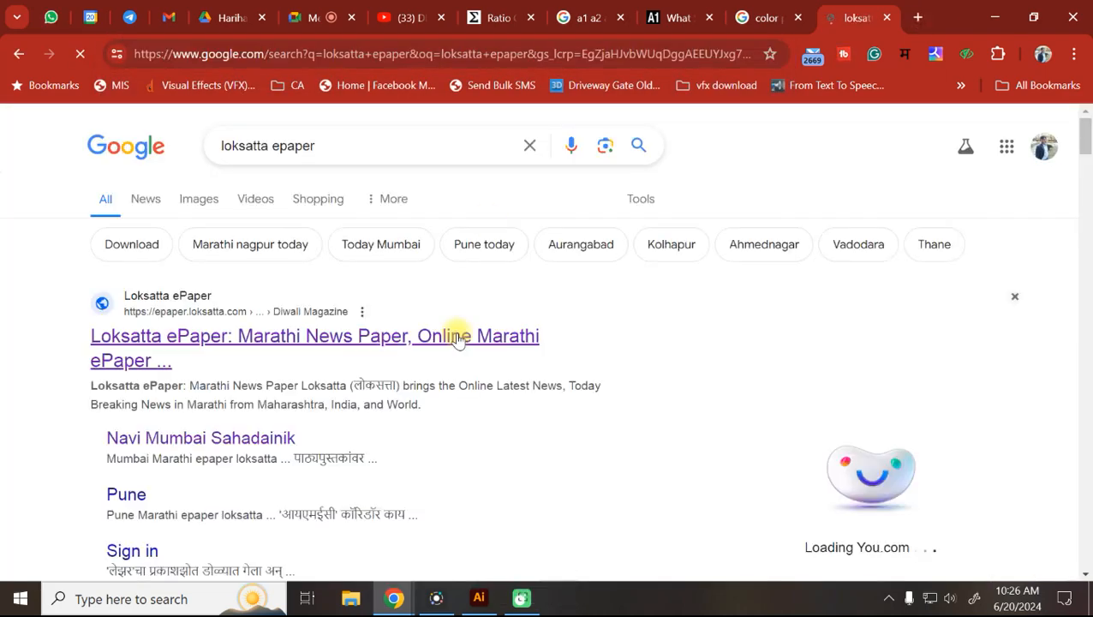
pyautogui.scroll(-4, 206, 390)
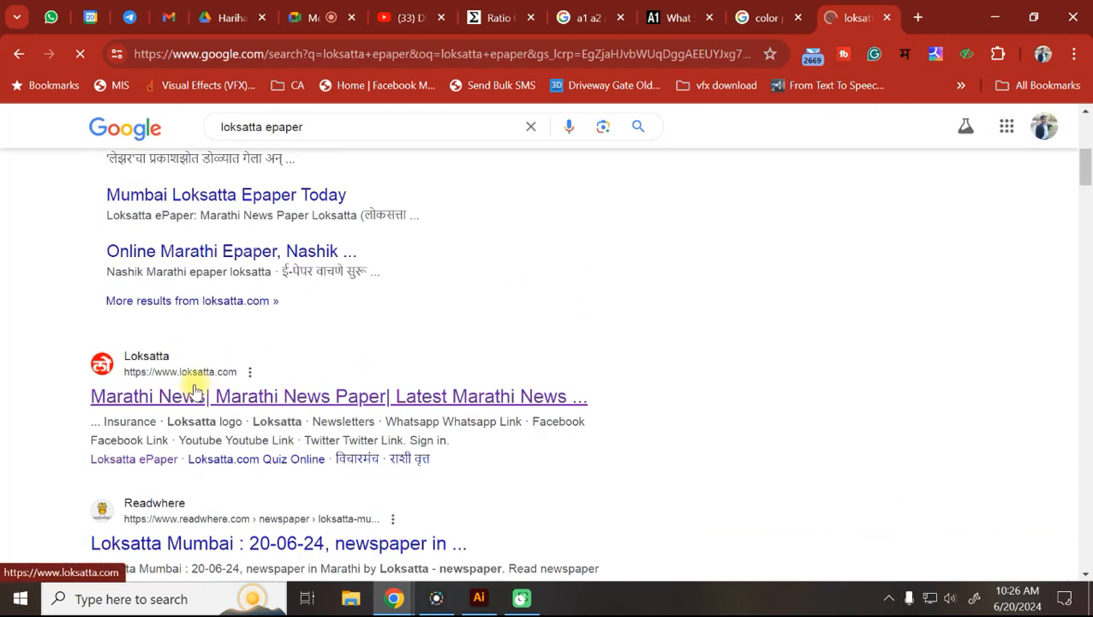
pyautogui.scroll(5, 194, 387)
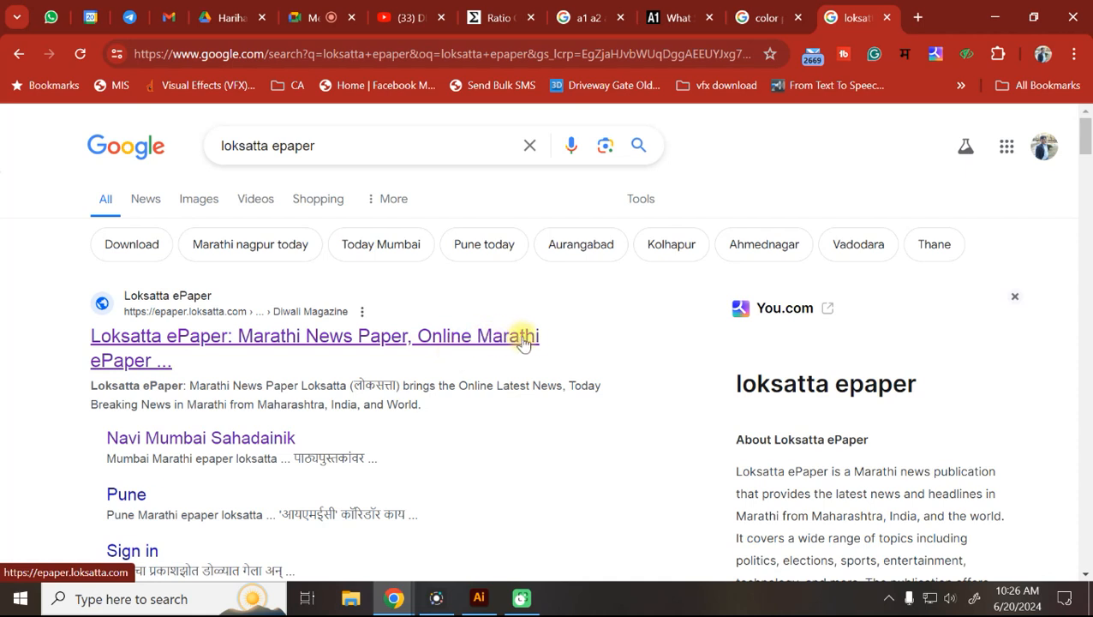
pyautogui.click(173, 350)
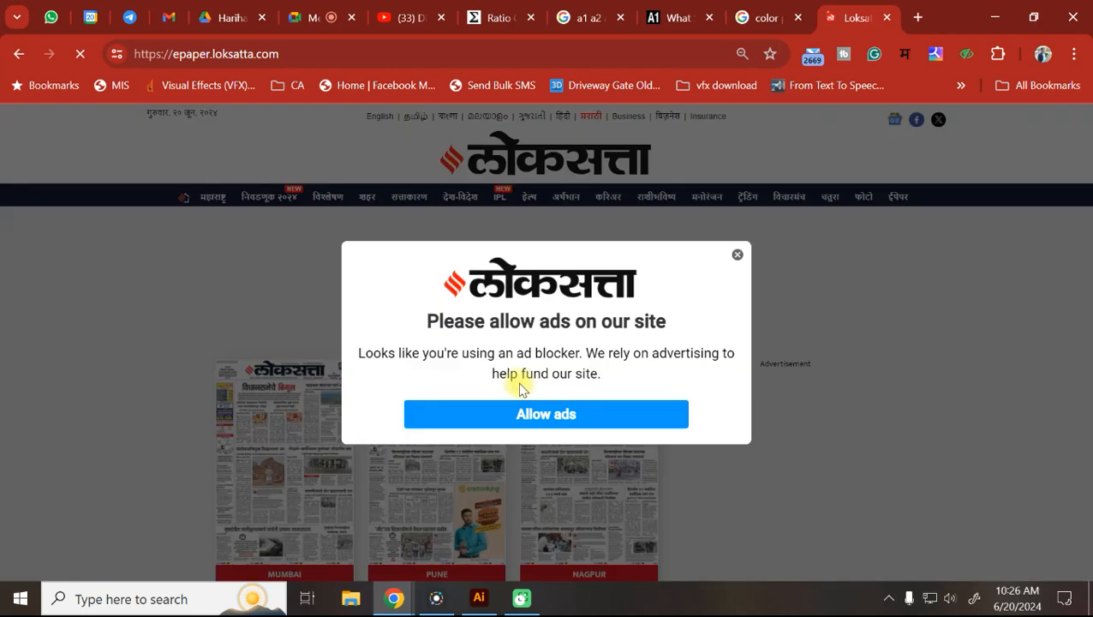
# Dismiss the ad-blocker notice and open the Nagpur edition of June 20, 2024 in full-page view.
pyautogui.click(736, 257)
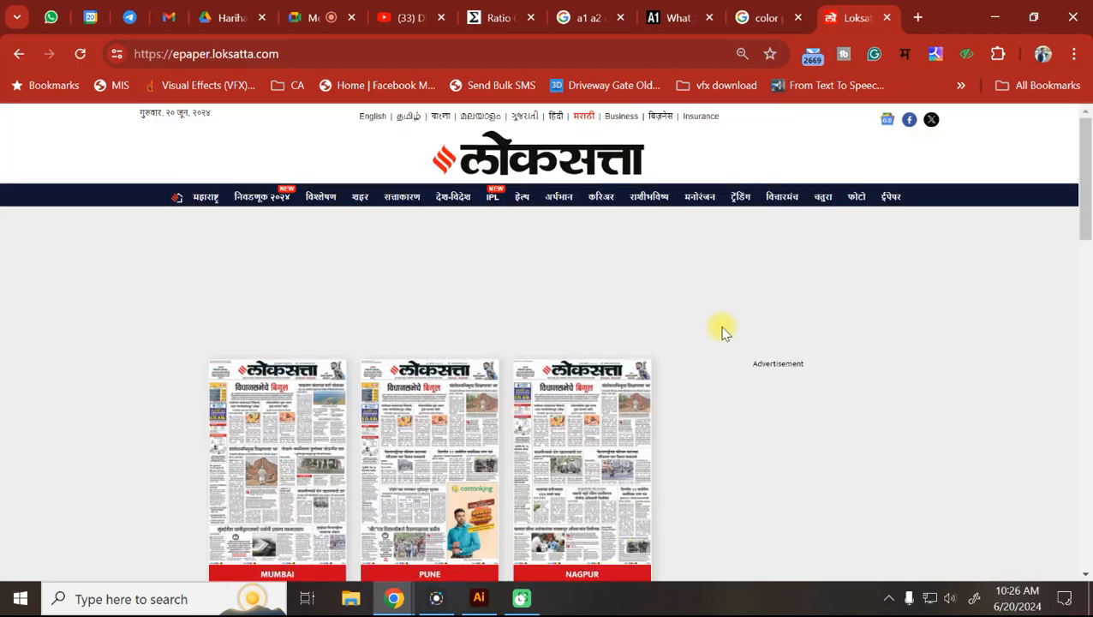
pyautogui.click(588, 458)
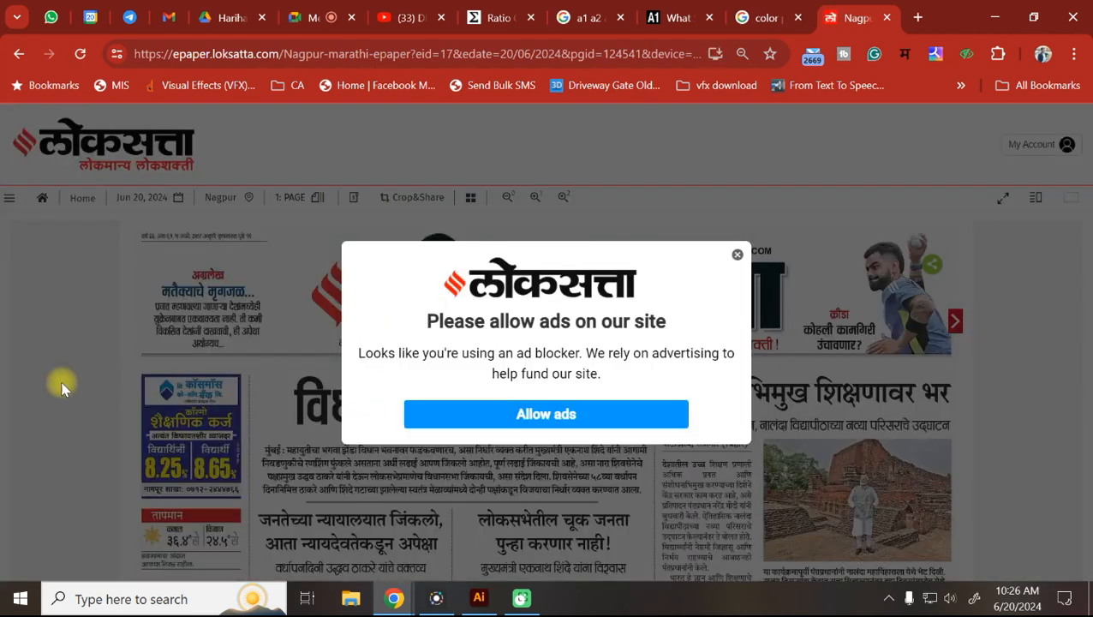
pyautogui.click(737, 254)
pyautogui.scroll(-1, 598, 347)
pyautogui.scroll(-10, 598, 347)
pyautogui.scroll(4, 568, 326)
pyautogui.scroll(-3, 567, 325)
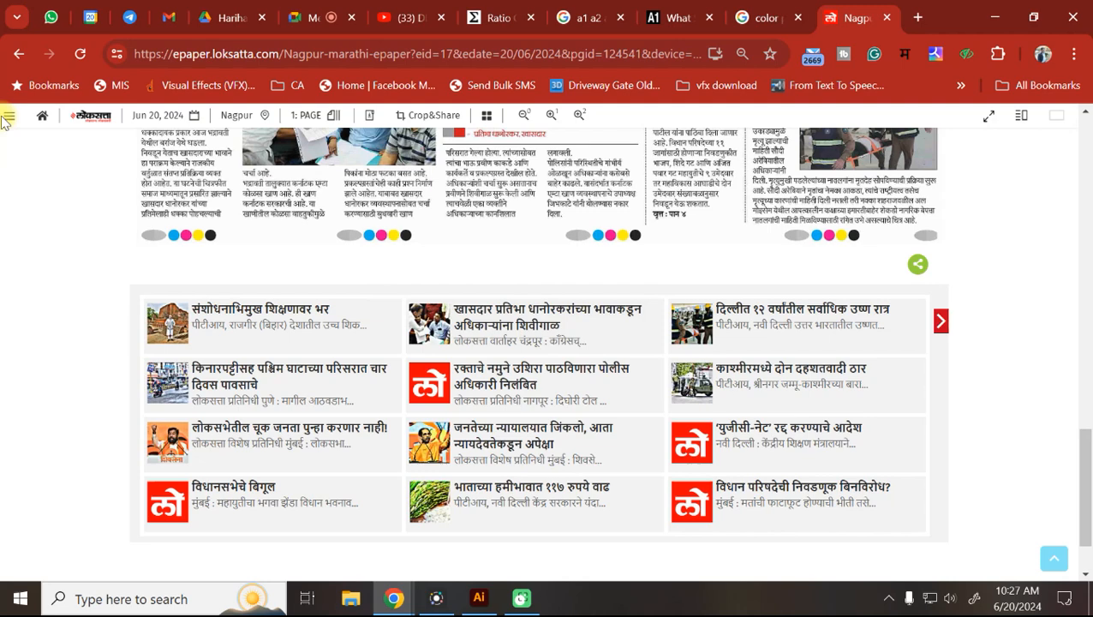
pyautogui.scroll(1, 24, 263)
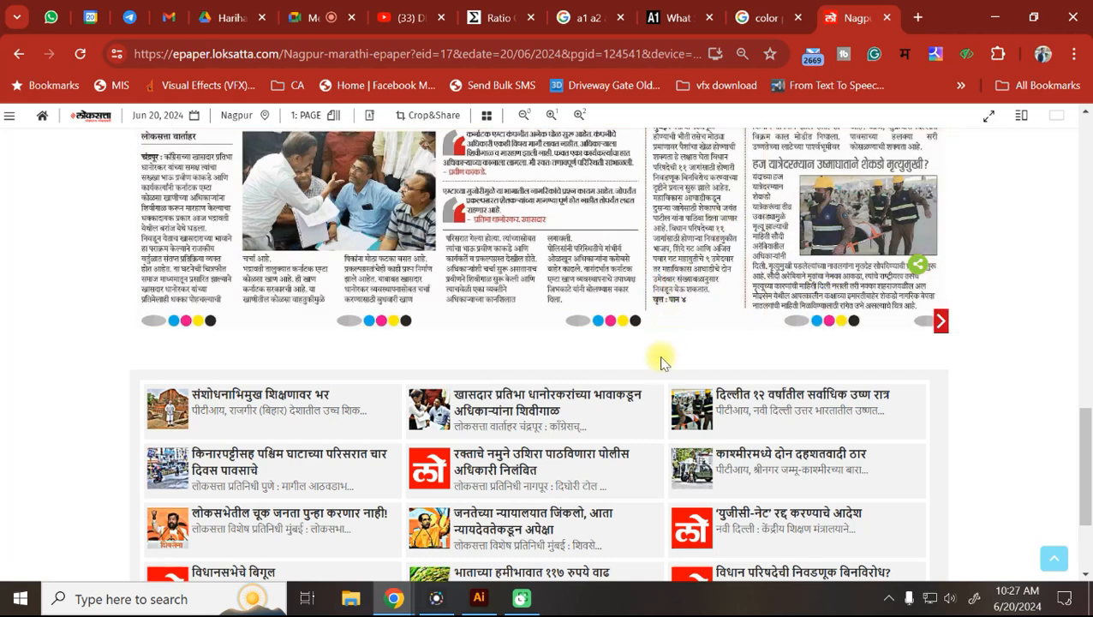
pyautogui.click(383, 356)
pyautogui.scroll(2, 383, 356)
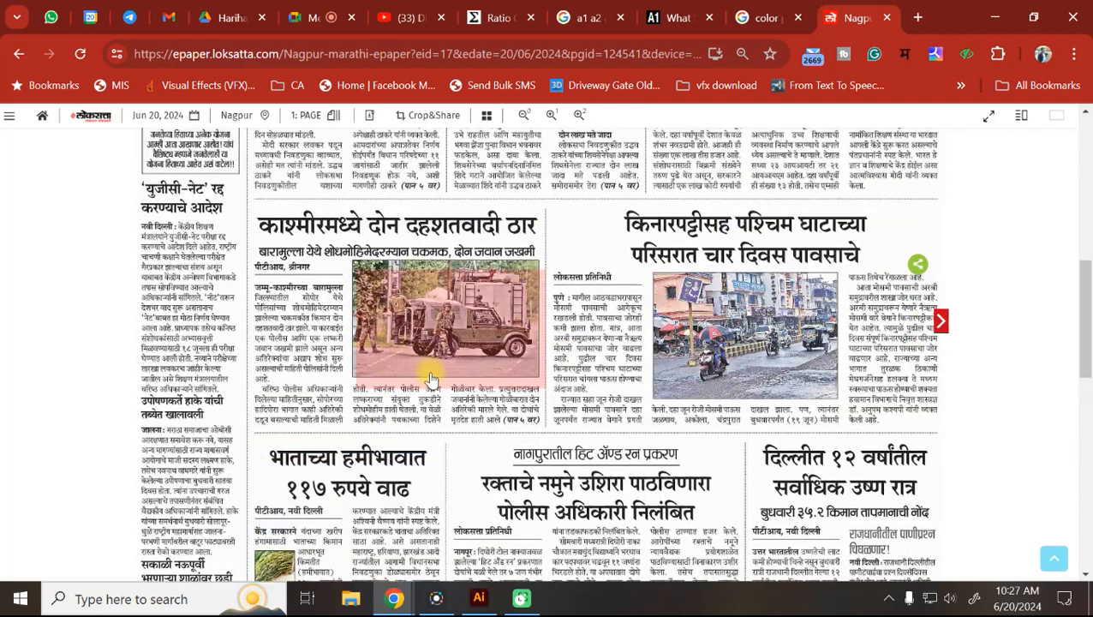
# Scroll through the Nagpur front page, then return to Illustrator's New Document presets.
pyautogui.scroll(2, 504, 369)
pyautogui.scroll(-6, 507, 373)
pyautogui.scroll(-5, 514, 386)
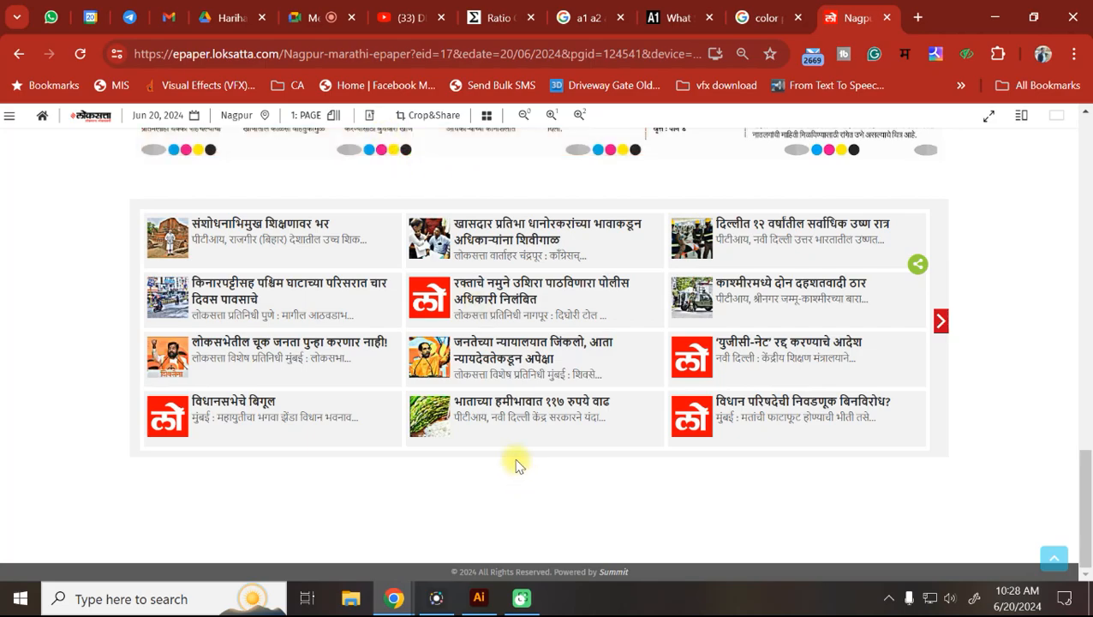
pyautogui.scroll(1, 514, 461)
pyautogui.scroll(15, 517, 463)
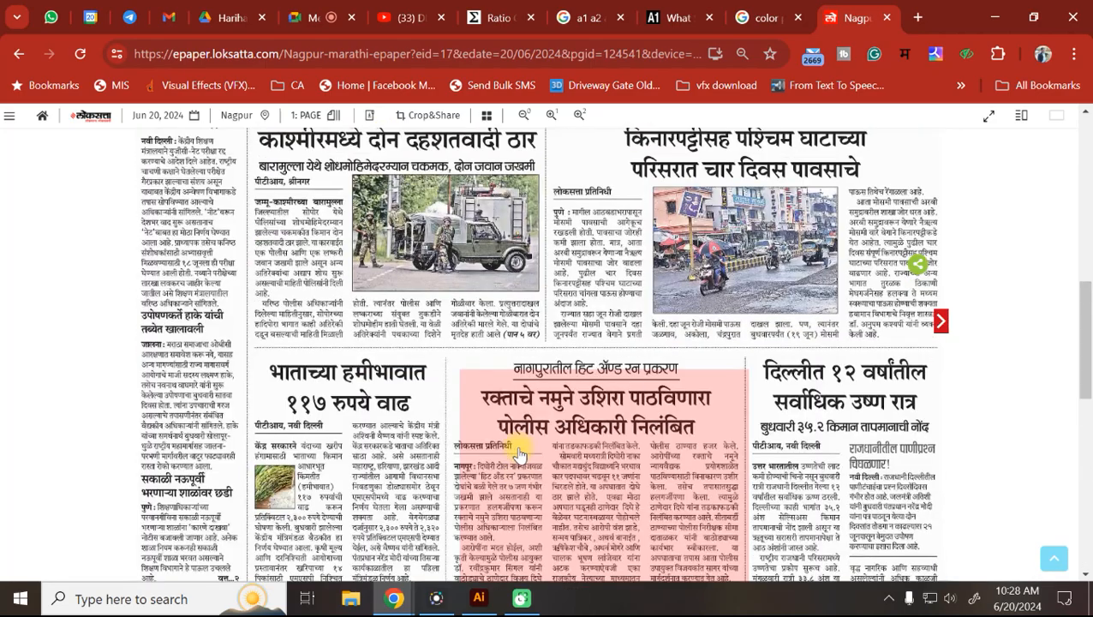
pyautogui.scroll(3, 518, 454)
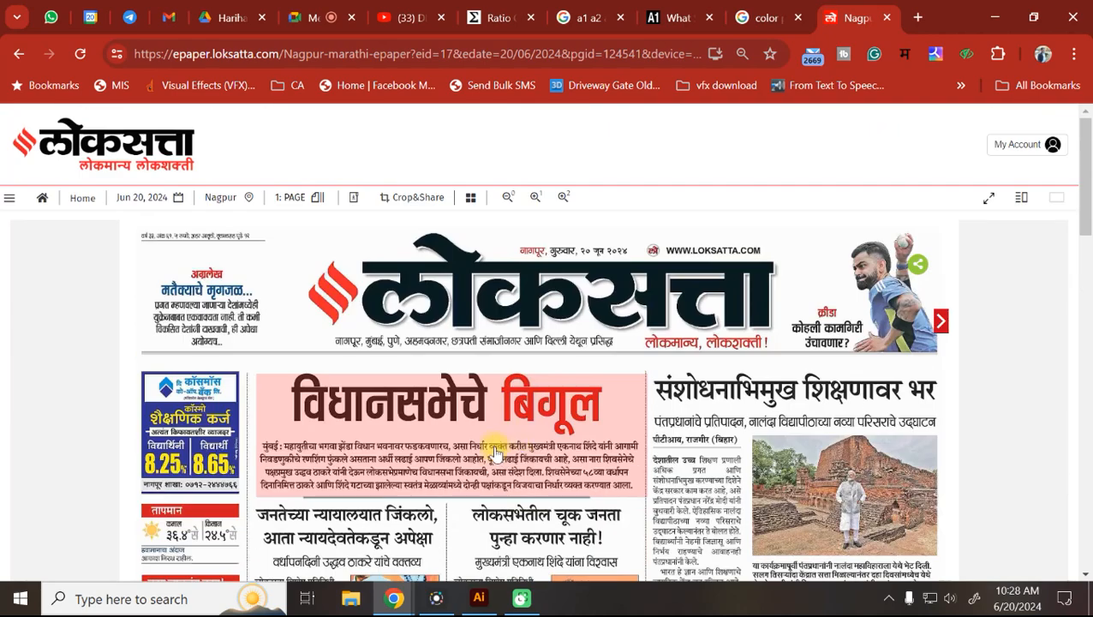
pyautogui.scroll(-5, 500, 447)
pyautogui.scroll(-5, 495, 452)
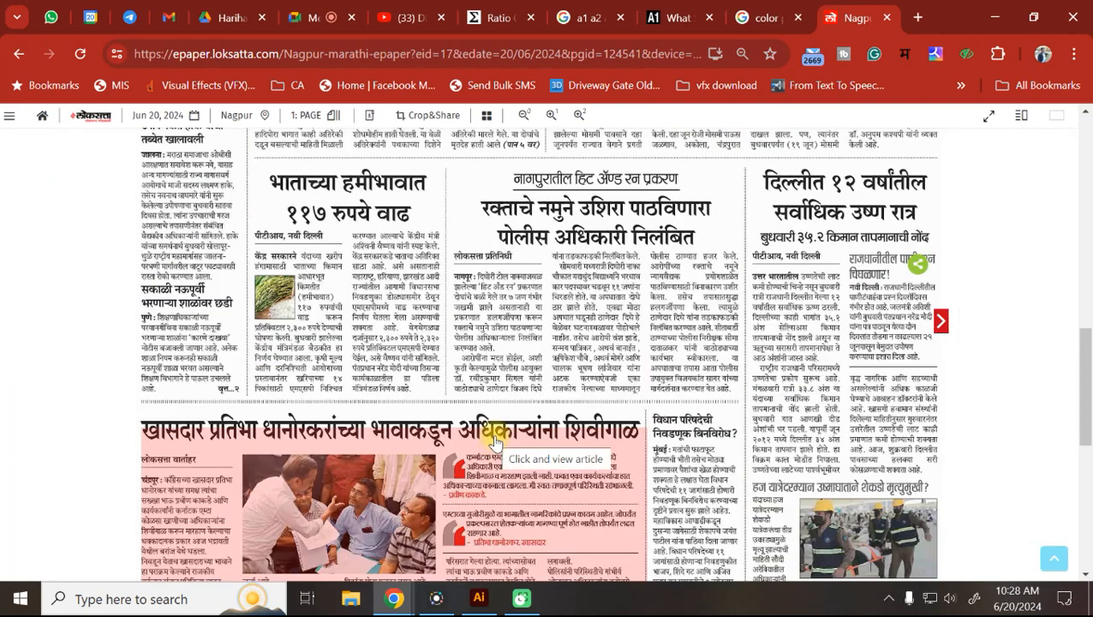
pyautogui.scroll(-3, 471, 383)
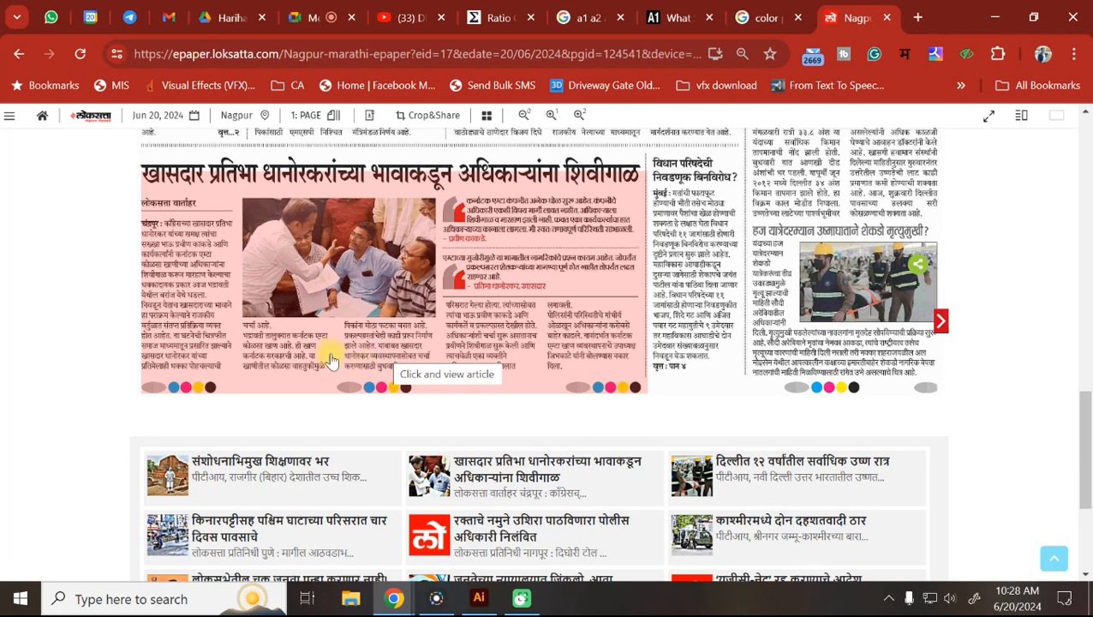
pyautogui.click(482, 601)
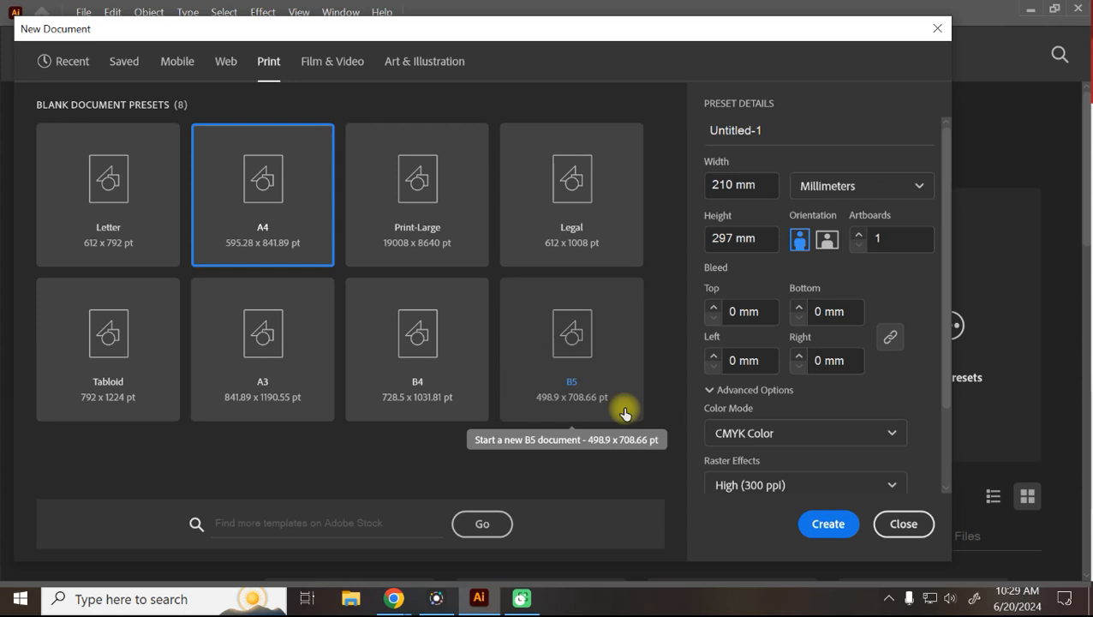
# Browse the Film & Video and Print preset tabs, leaving Film & Video selected.
pyautogui.click(302, 72)
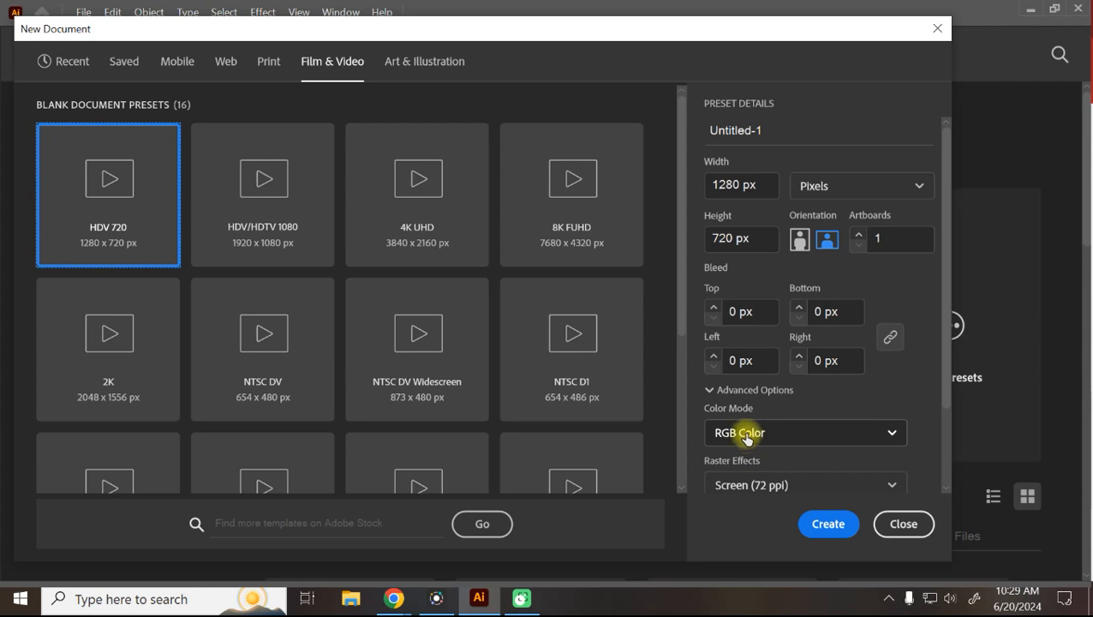
pyautogui.click(268, 63)
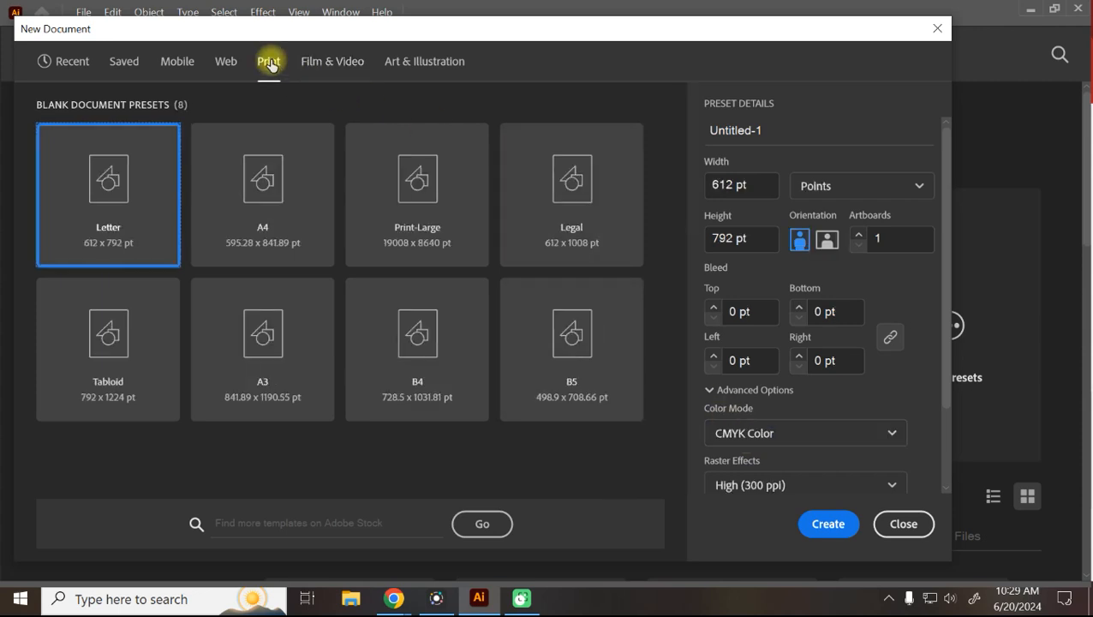
pyautogui.click(324, 64)
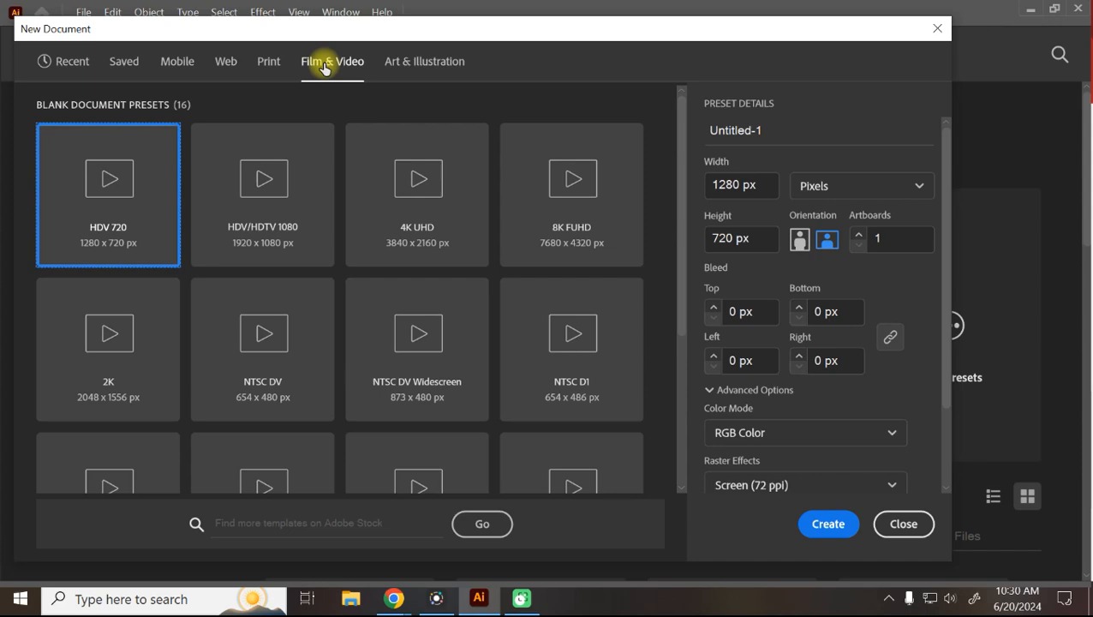
# Return to the Loksatta ePaper Nagpur front page in Chrome.
pyautogui.click(392, 597)
pyautogui.click(313, 567)
pyautogui.scroll(10, 446, 408)
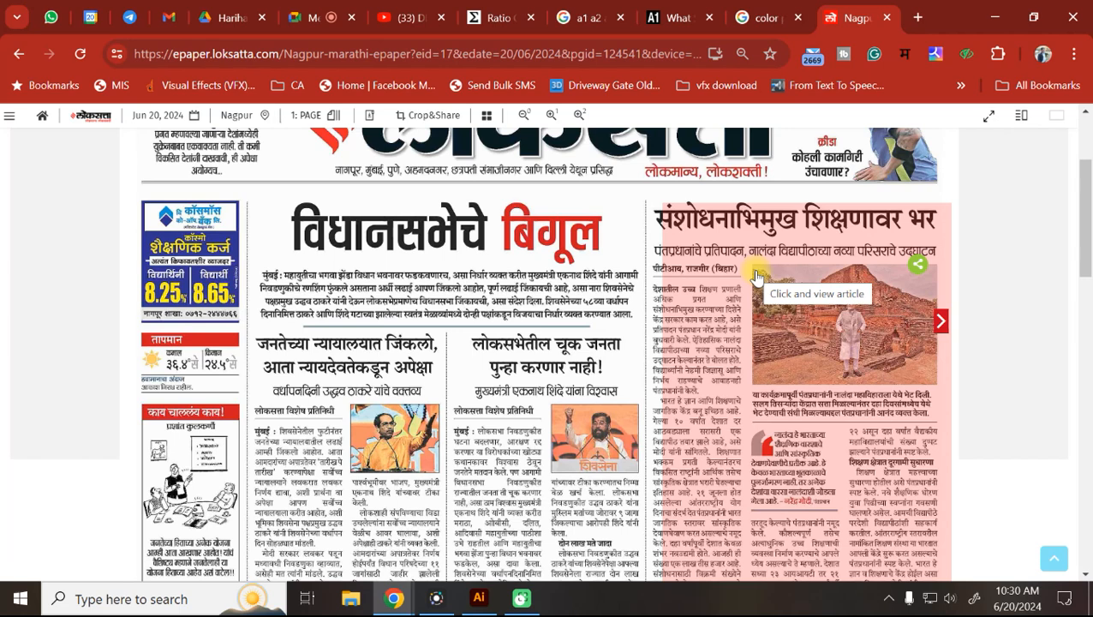
# Bring Illustrator's New Document dialog with Film & Video presets back in front.
pyautogui.click(478, 599)
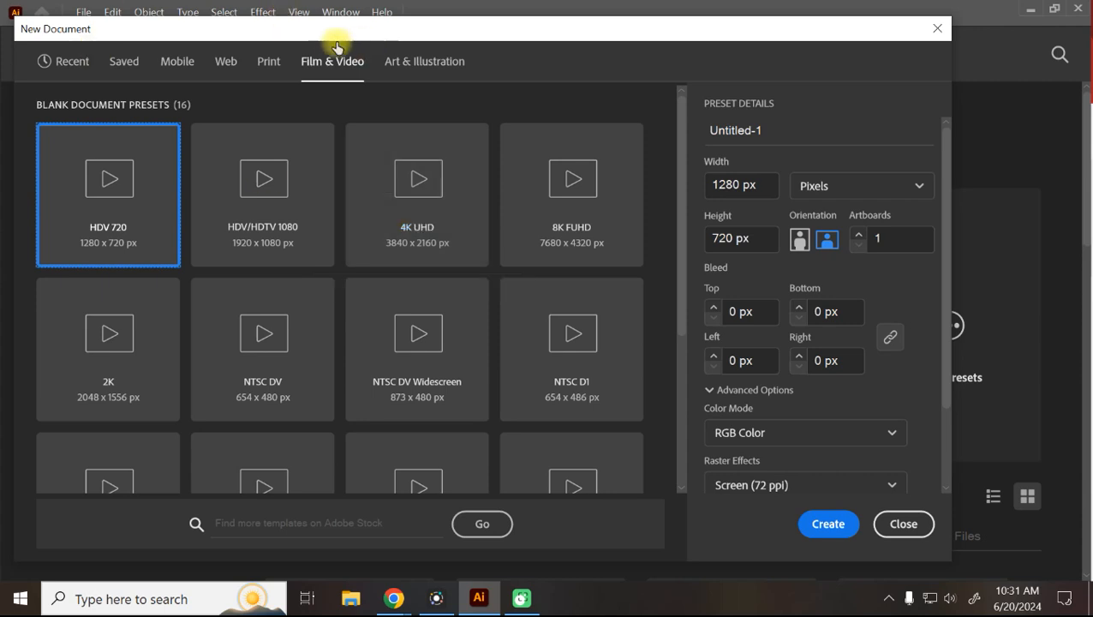
# Compare the Print (CMYK) and Film & Video (RGB) preset lists in the New Document dialog.
pyautogui.click(273, 68)
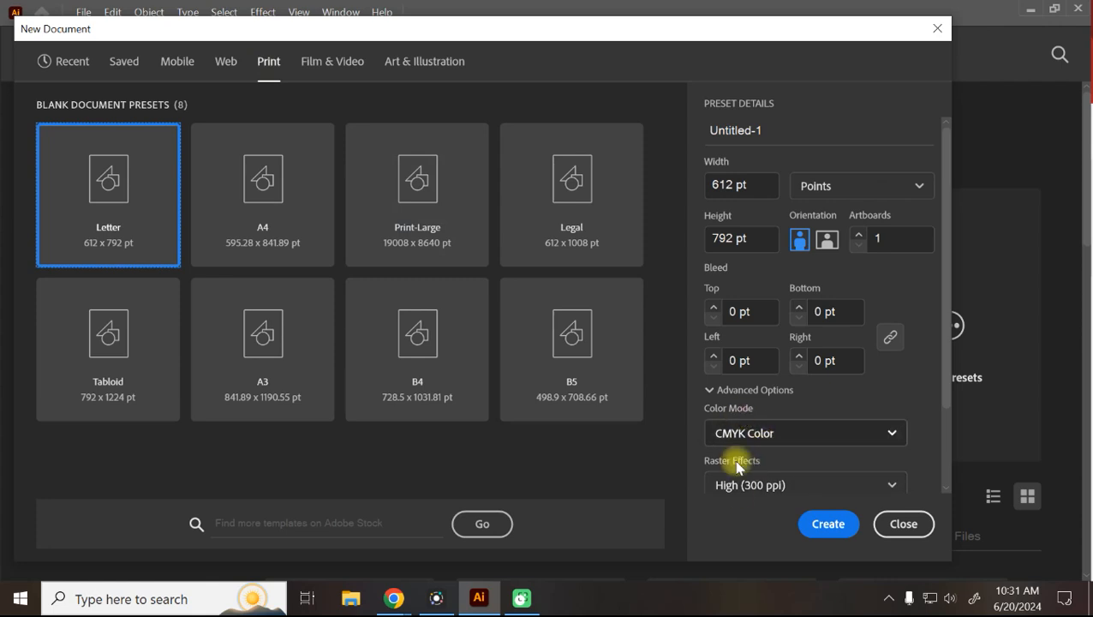
pyautogui.click(306, 63)
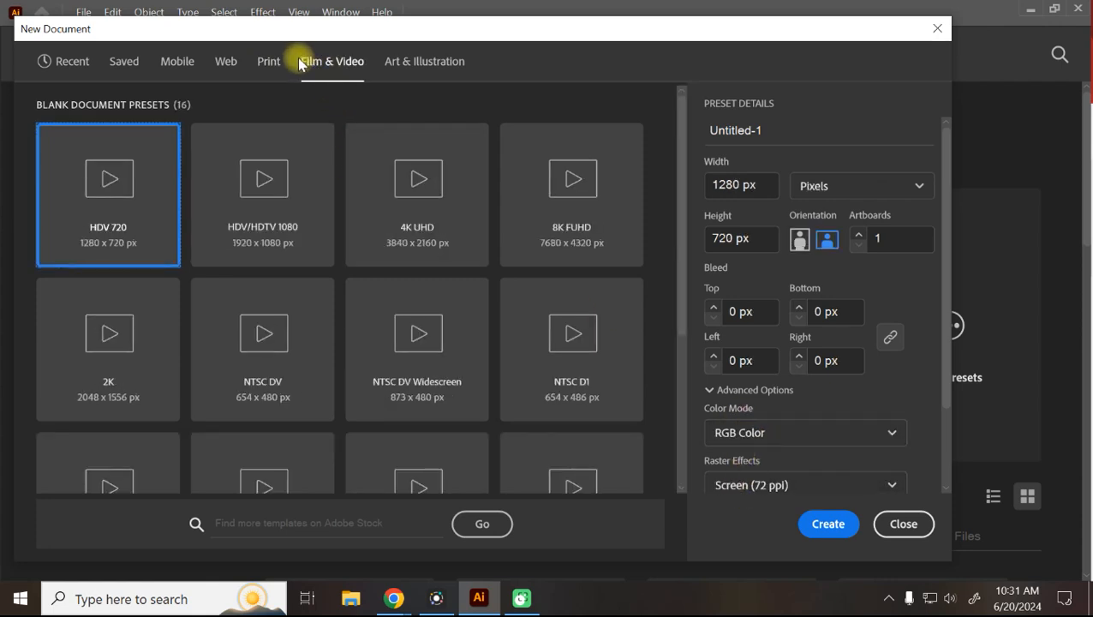
pyautogui.click(270, 62)
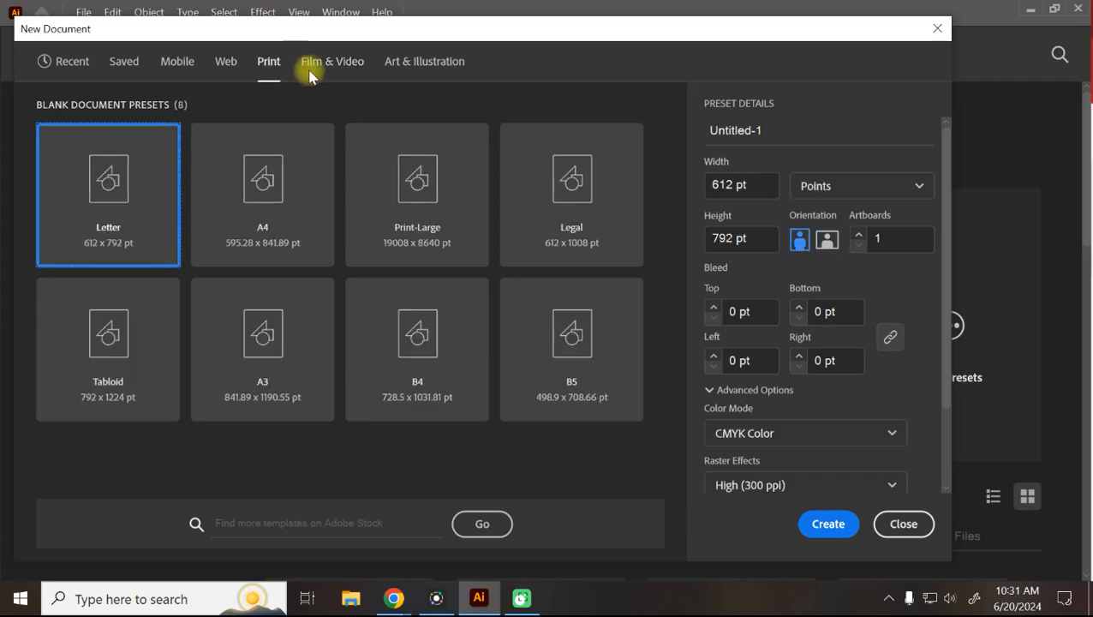
pyautogui.scroll(-2, 902, 315)
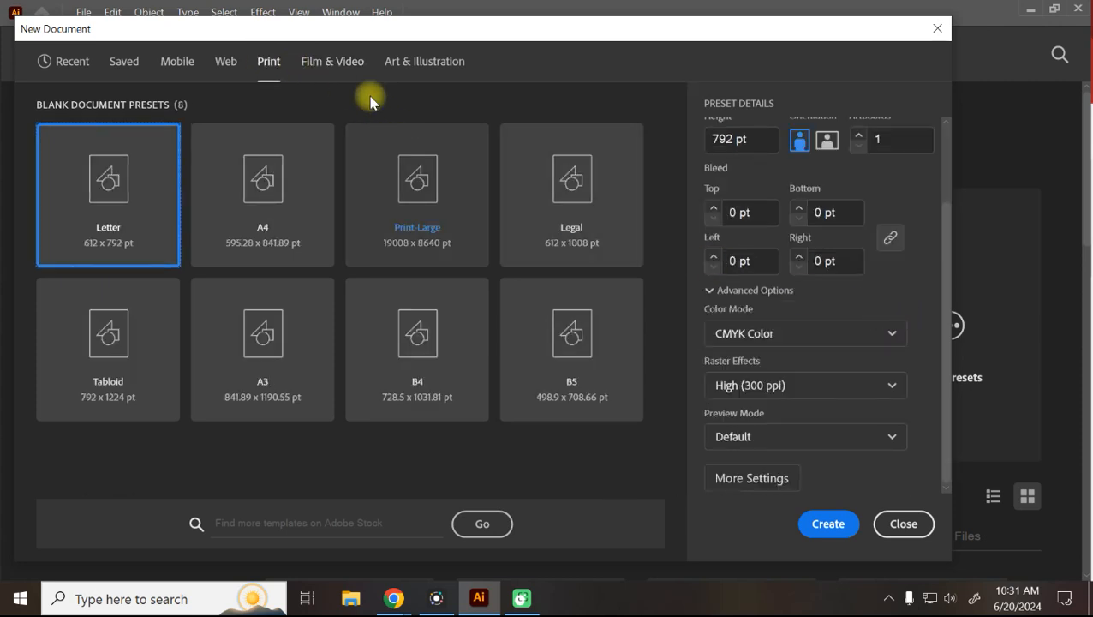
pyautogui.click(334, 67)
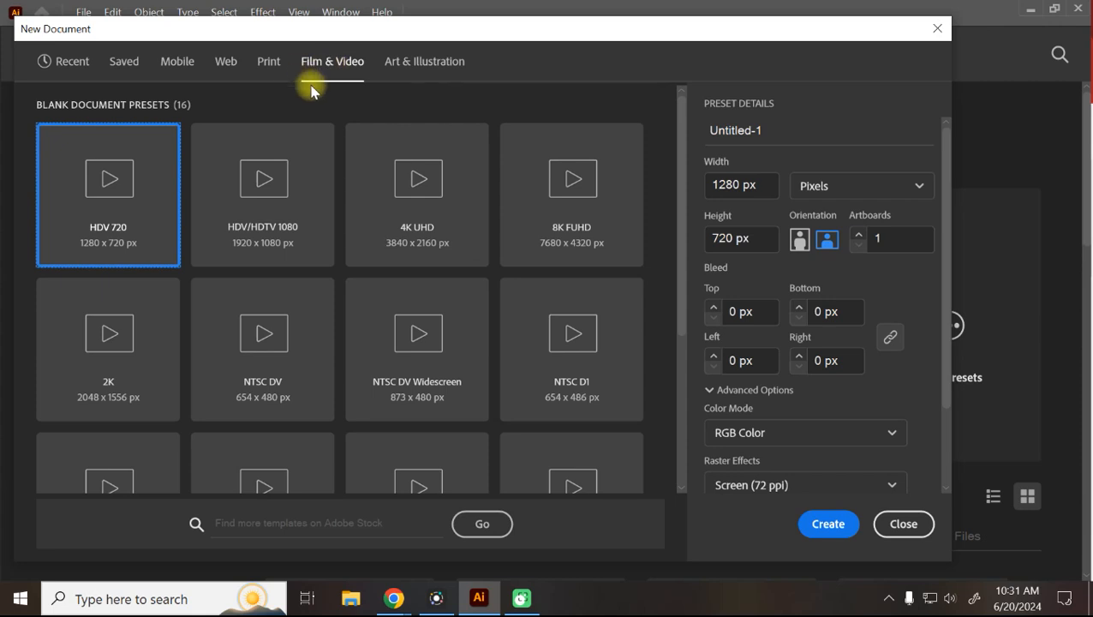
pyautogui.scroll(-2, 872, 353)
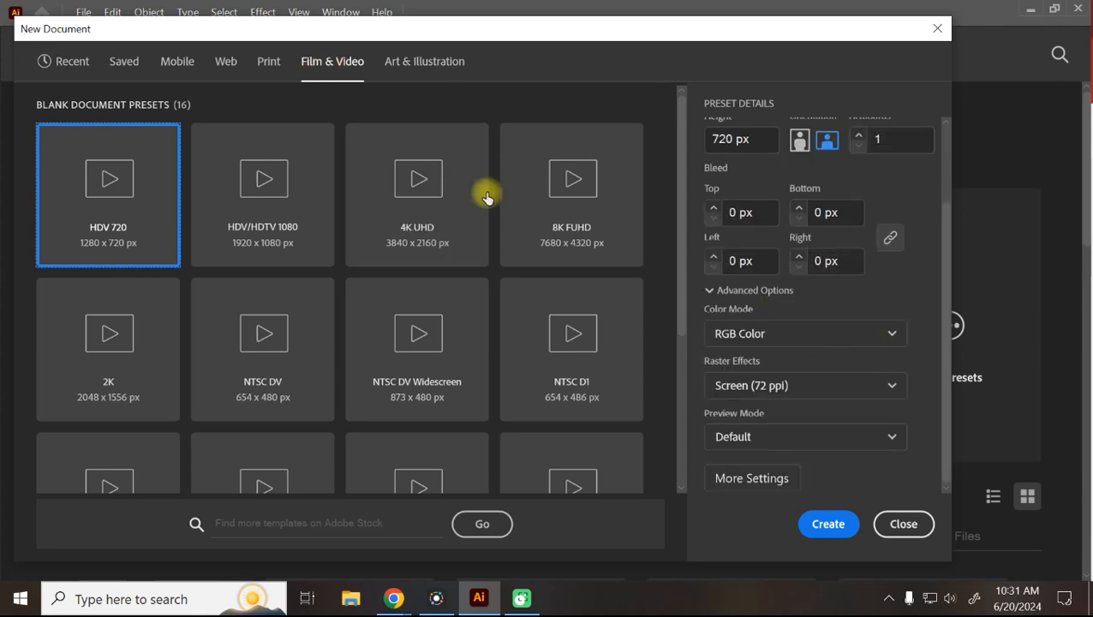
pyautogui.click(269, 61)
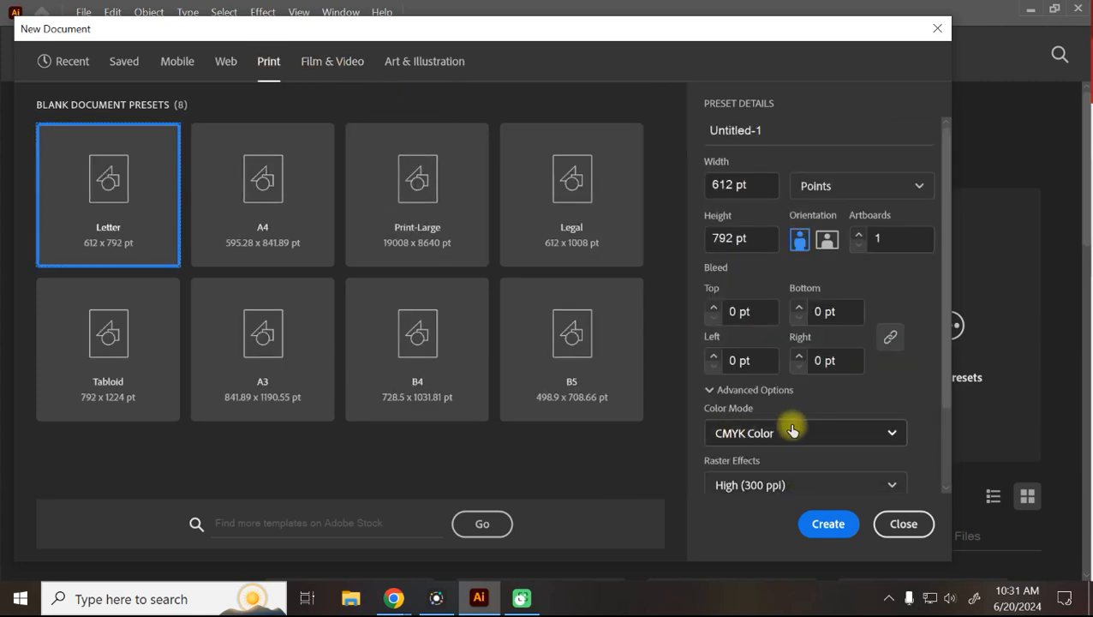
pyautogui.click(351, 64)
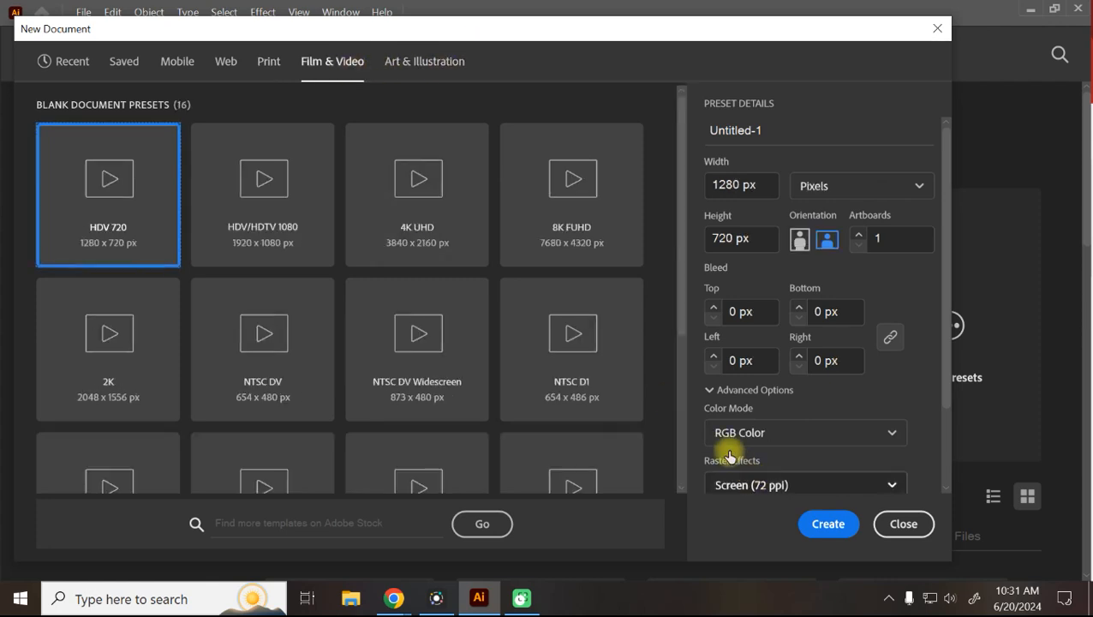
pyautogui.scroll(-2, 750, 477)
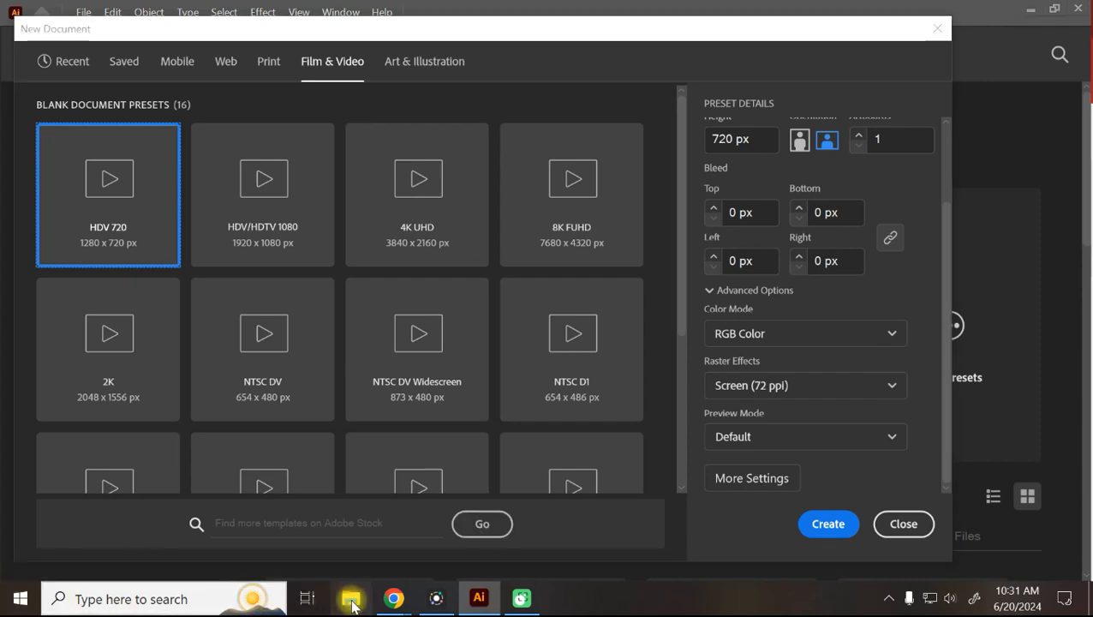
# Open the boy-reading PNG from the Pictures folder in Windows Photos.
pyautogui.click(350, 600)
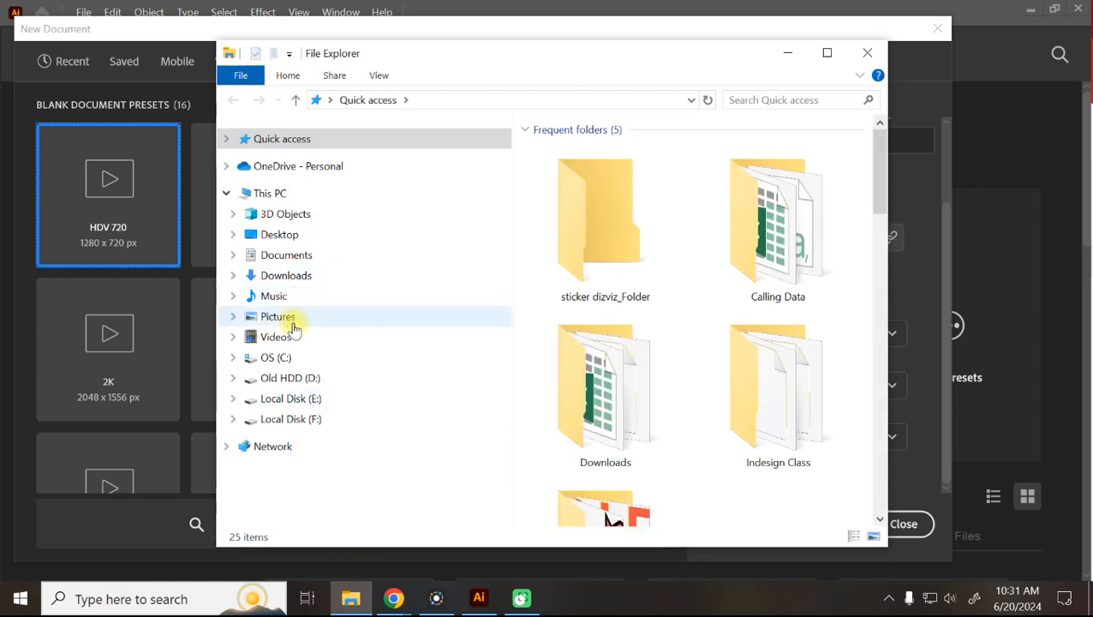
pyautogui.click(276, 317)
pyautogui.doubleClick(823, 396)
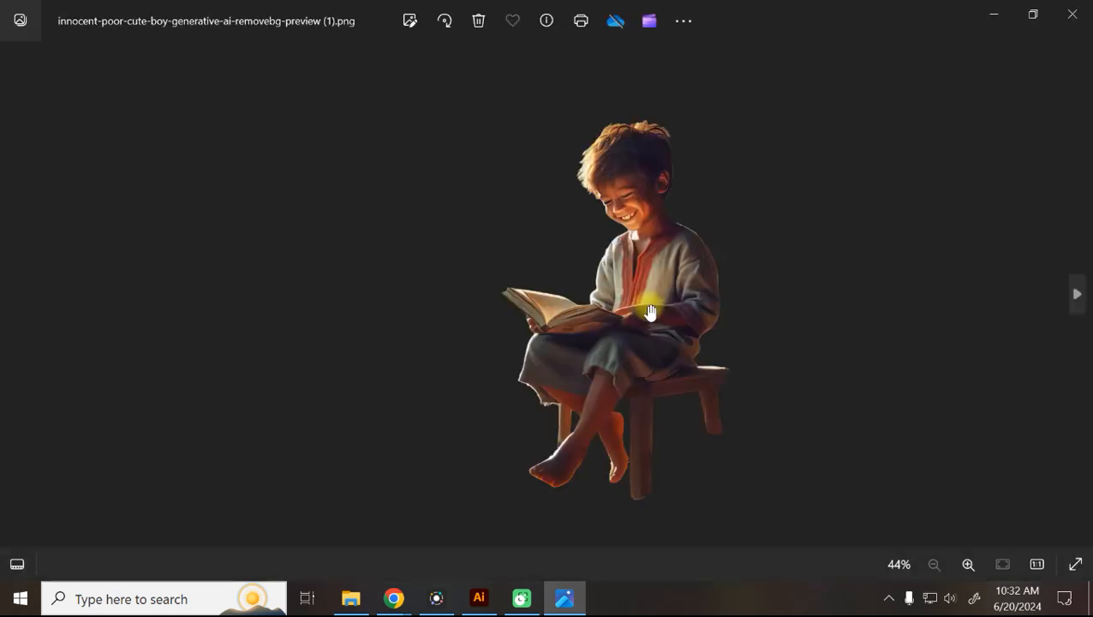
# Zoom into the boy-reading image in Photos, then close the viewer.
pyautogui.scroll(6, 654, 300)
pyautogui.scroll(4, 654, 296)
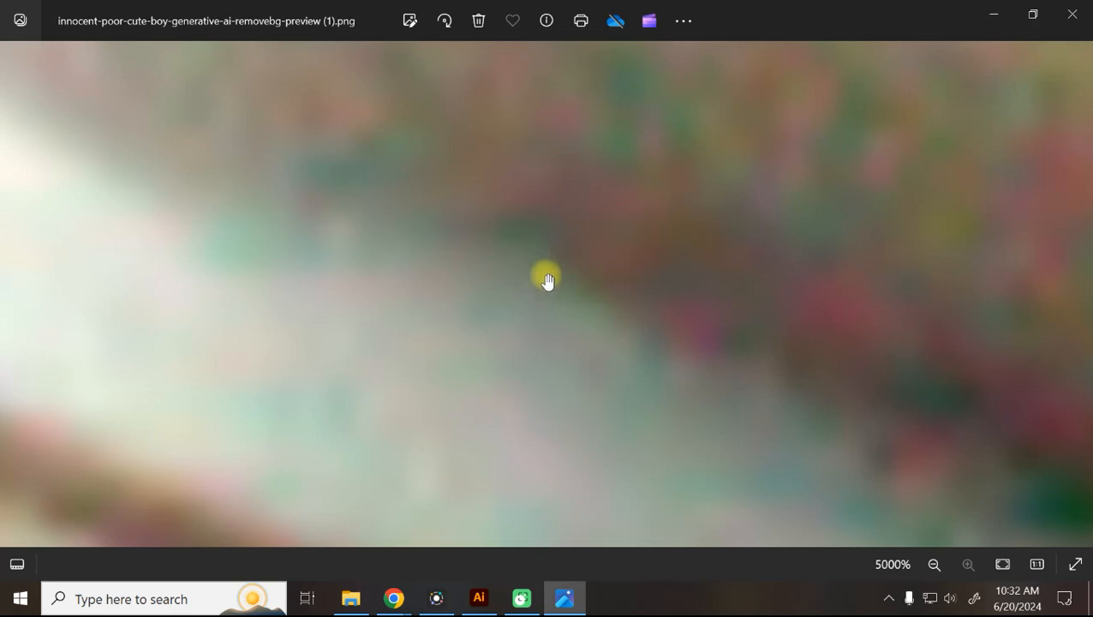
pyautogui.click(1072, 14)
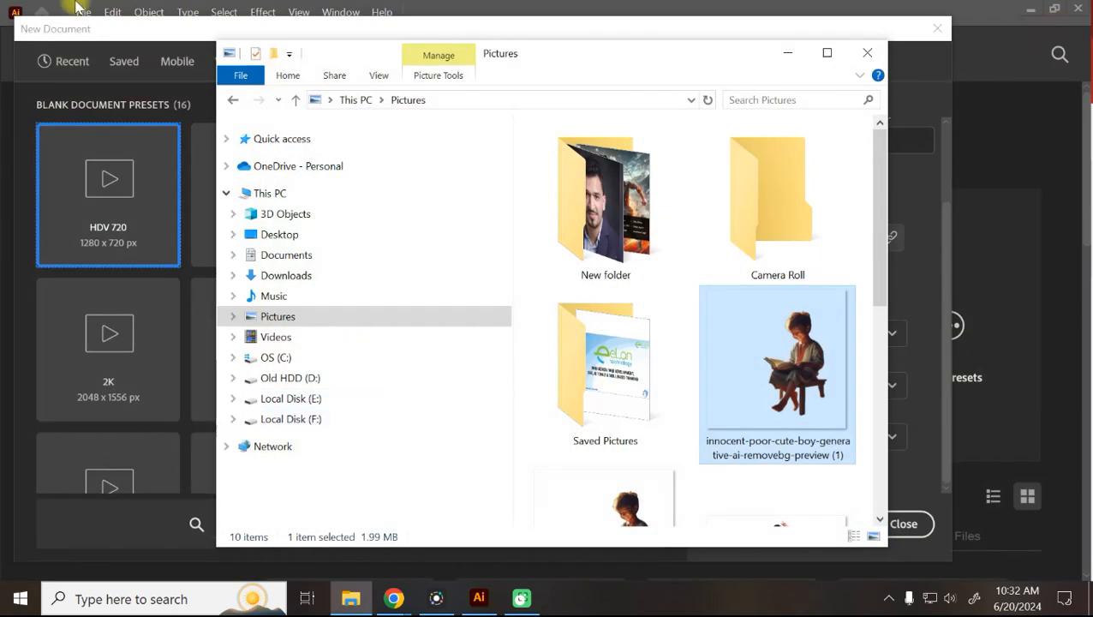
# Bring the New Document dialog back in front and move it slightly up and left.
pyautogui.click(85, 25)
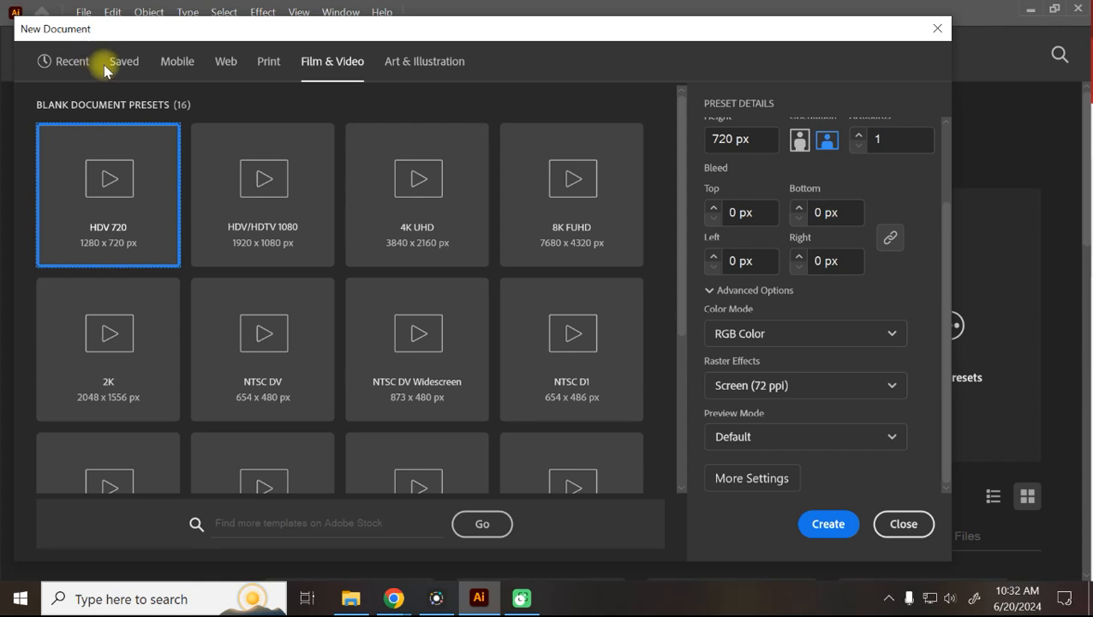
pyautogui.moveTo(122, 31)
pyautogui.mouseDown()
pyautogui.moveTo(134, 23)
pyautogui.moveTo(111, 18)
pyautogui.mouseUp()
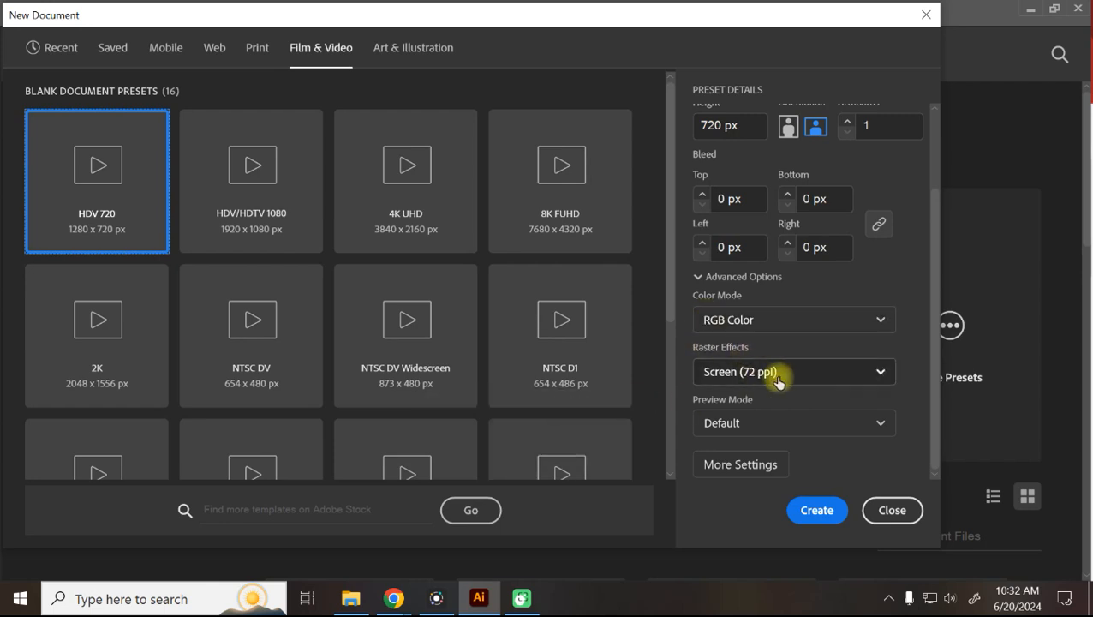
# Show the Print presets and check the Letter 612 x 792 pt CMYK bleeds are 0 pt.
pyautogui.click(259, 53)
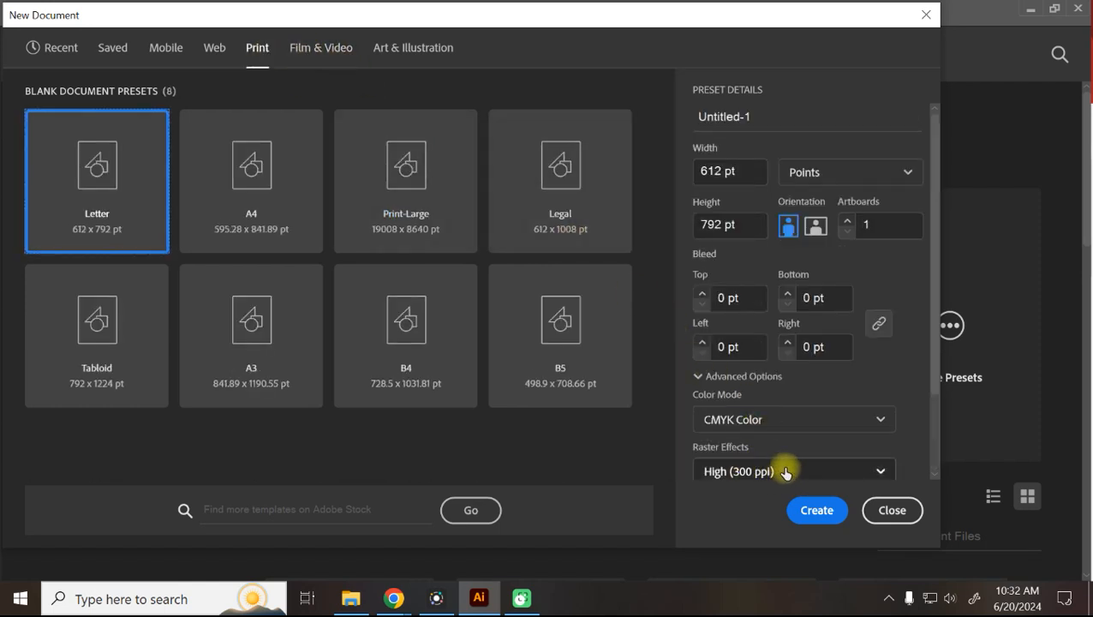
pyautogui.scroll(-2, 796, 471)
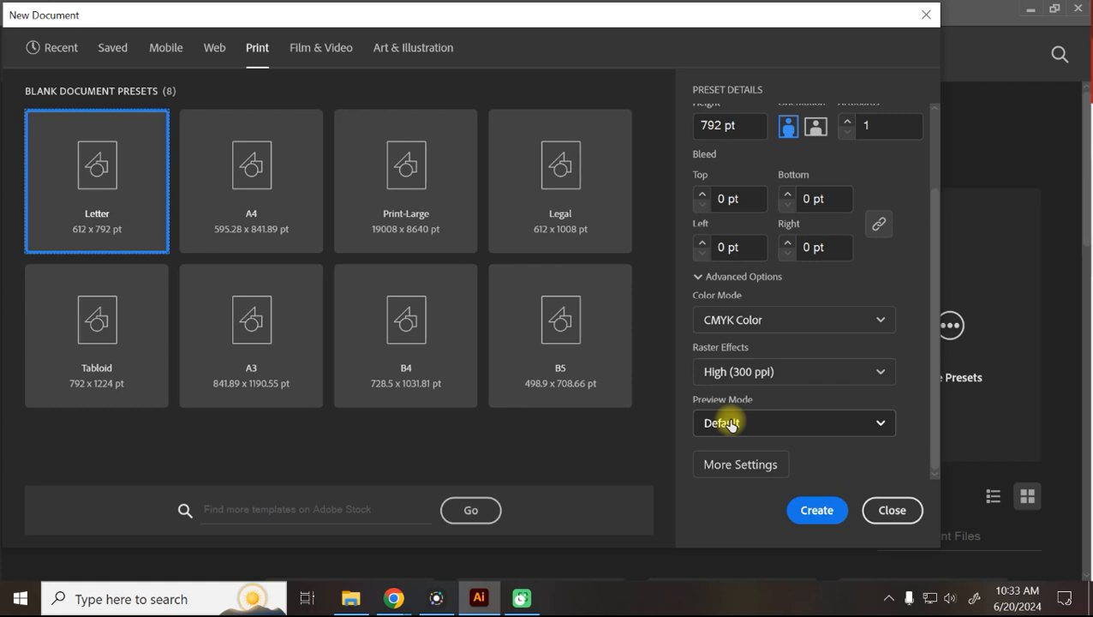
pyautogui.click(841, 246)
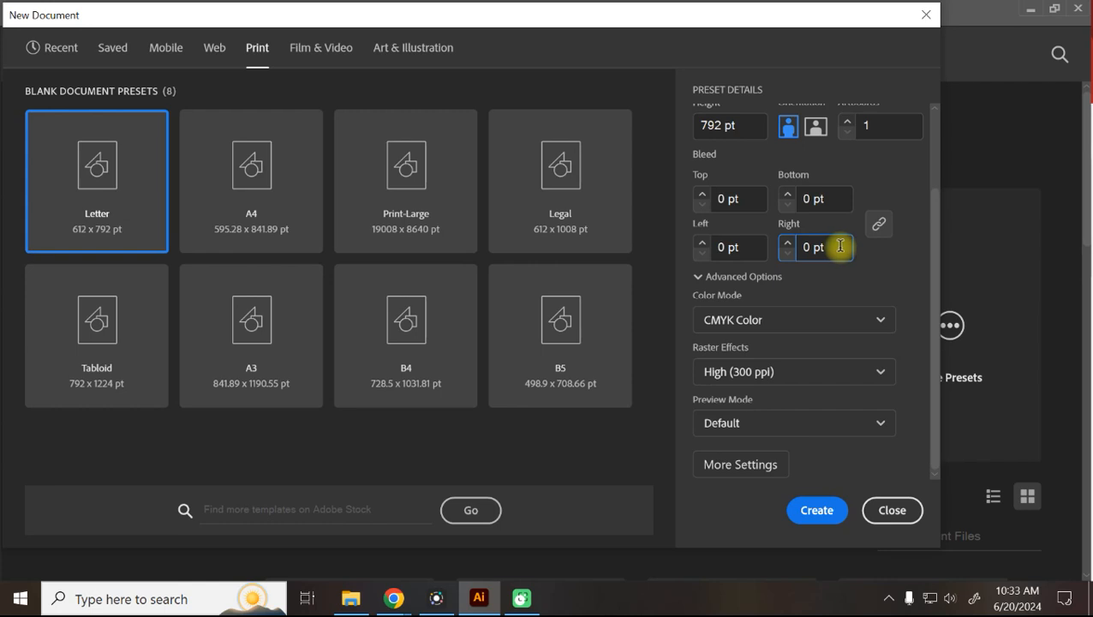
pyautogui.click(830, 199)
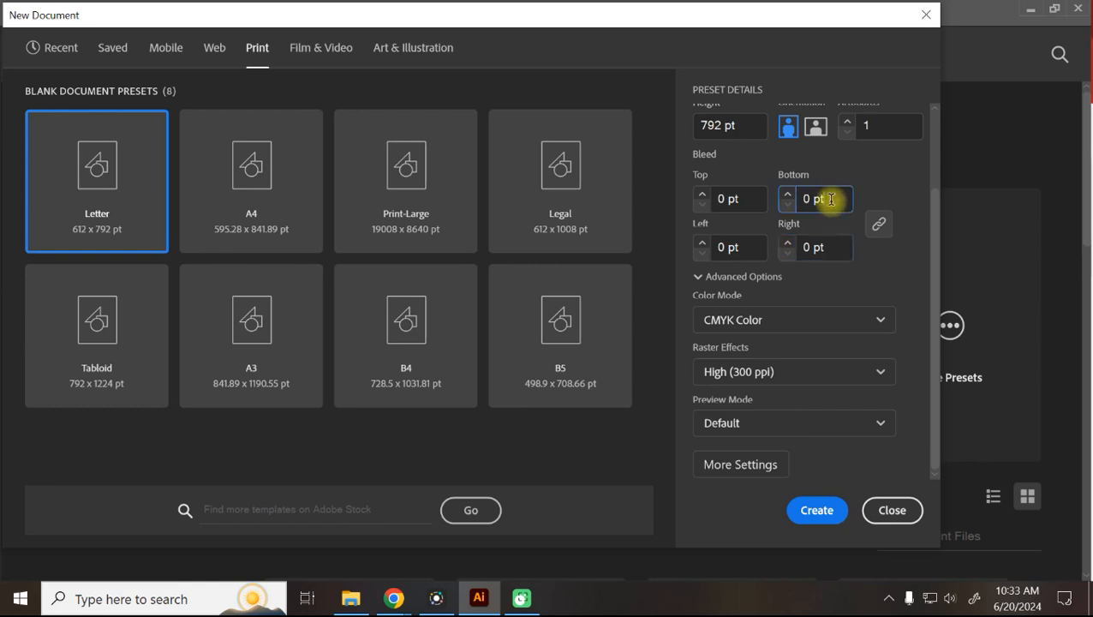
pyautogui.click(748, 199)
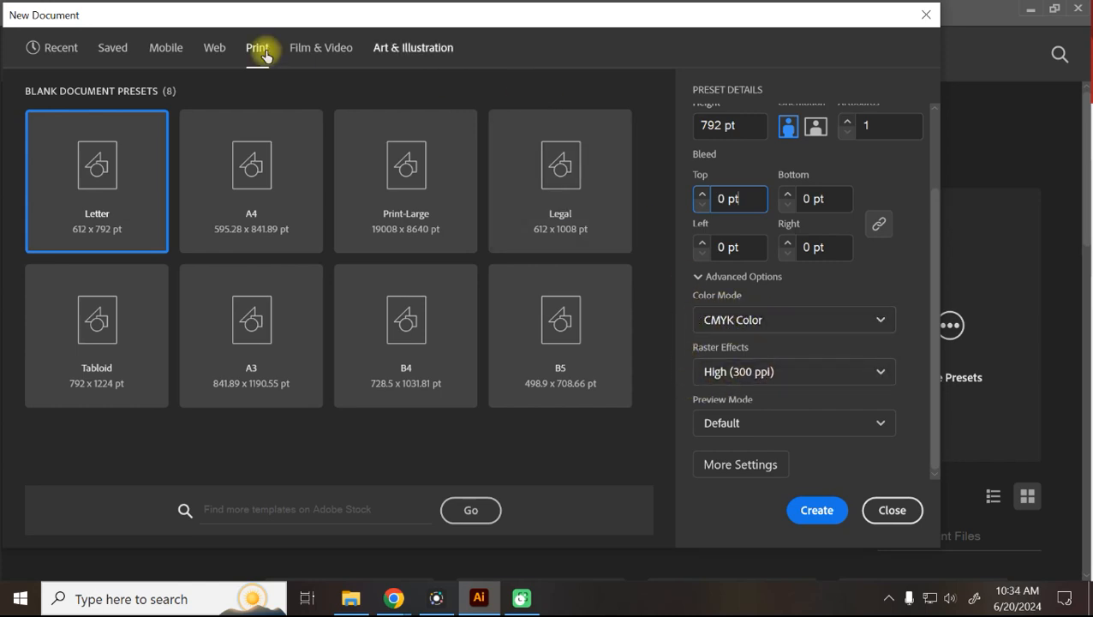
pyautogui.click(308, 54)
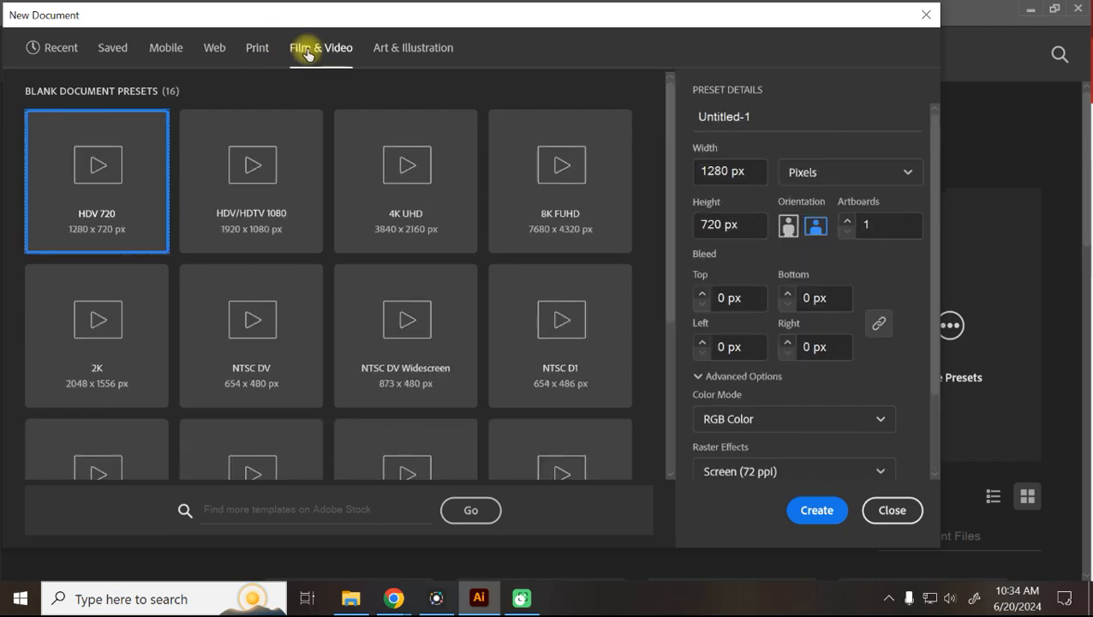
pyautogui.scroll(-2, 814, 438)
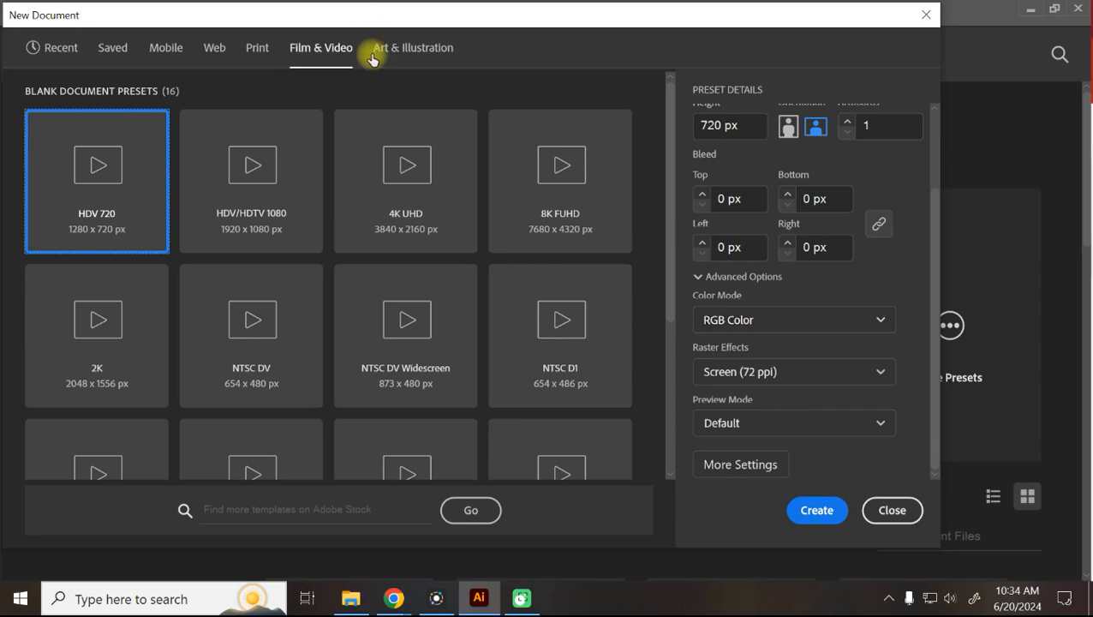
pyautogui.click(259, 47)
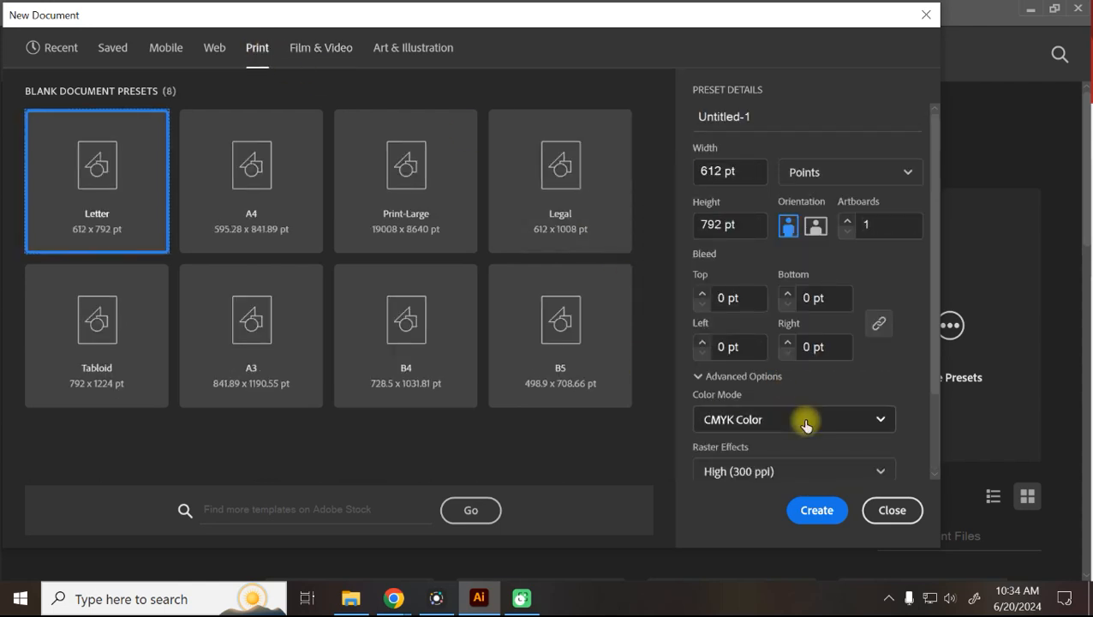
pyautogui.scroll(-2, 805, 425)
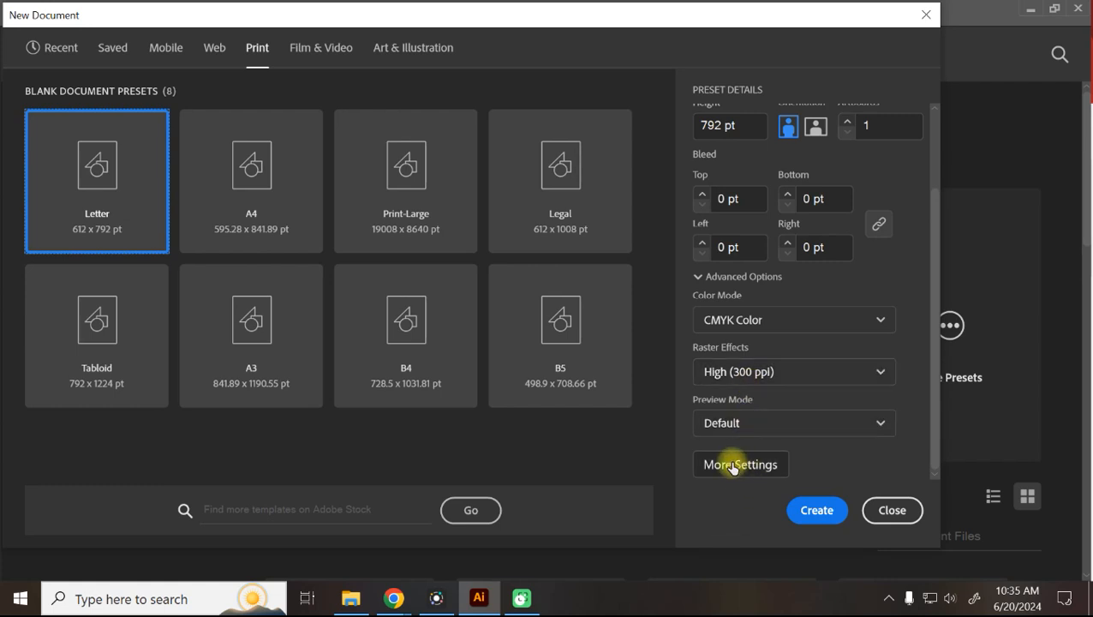
# Create the blank CMYK print document and float the OpenType panel on its own.
pyautogui.click(288, 205)
pyautogui.click(818, 511)
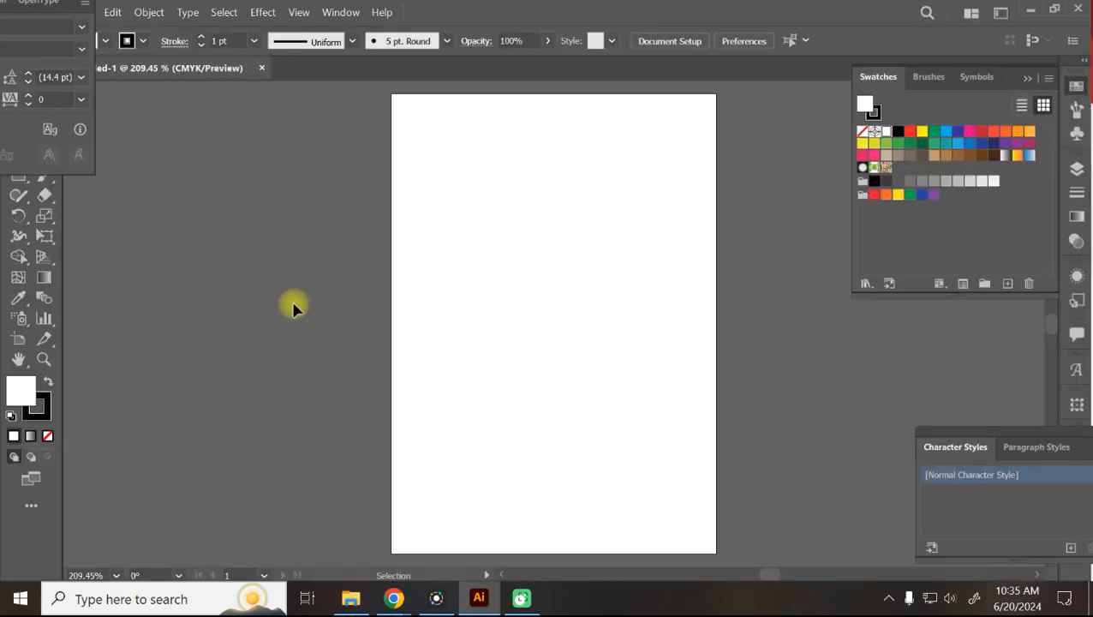
pyautogui.click(85, 7)
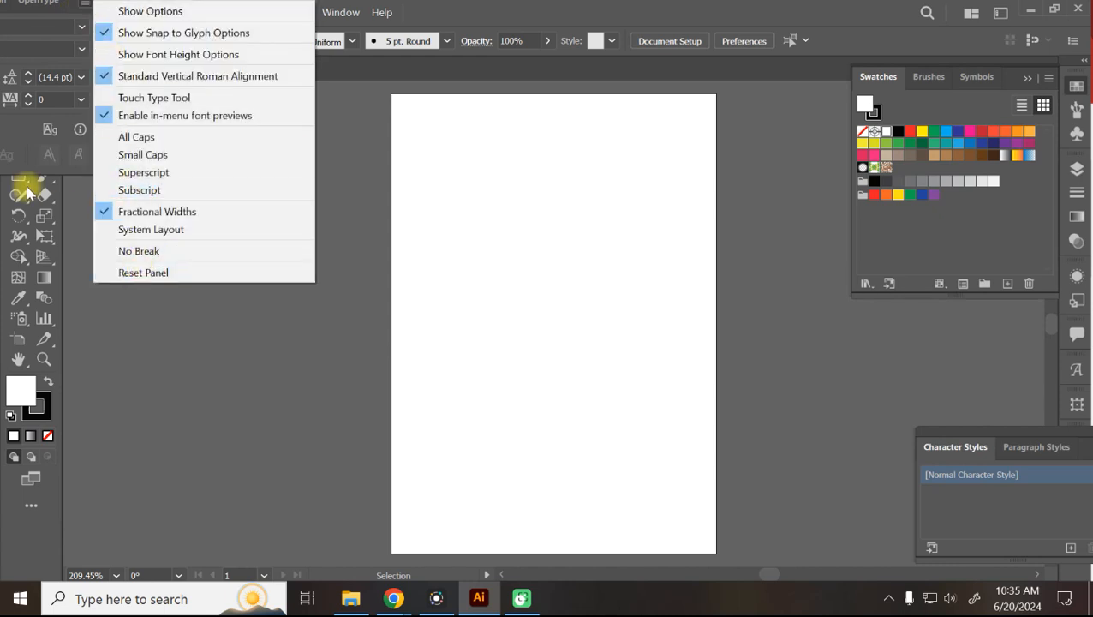
pyautogui.click(130, 354)
pyautogui.moveTo(39, 3); pyautogui.dragTo(89, 73)
pyautogui.click(340, 12)
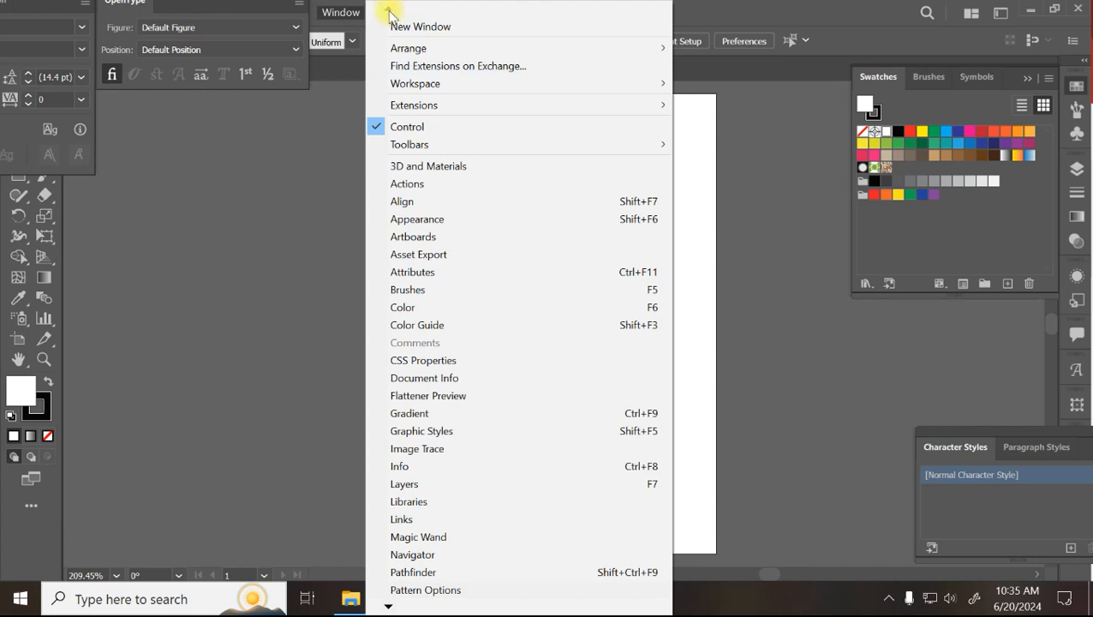
# Reset the DIZVIZ Work workspace and collapse the Properties, Libraries and Layers panels to icons.
pyautogui.moveTo(416, 86)
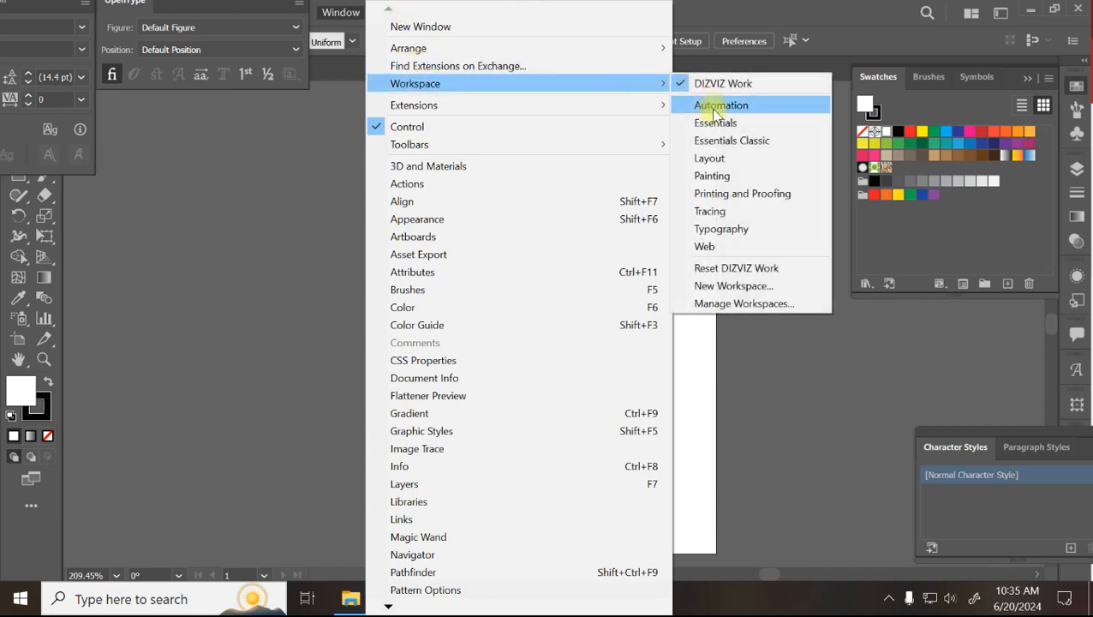
pyautogui.click(742, 269)
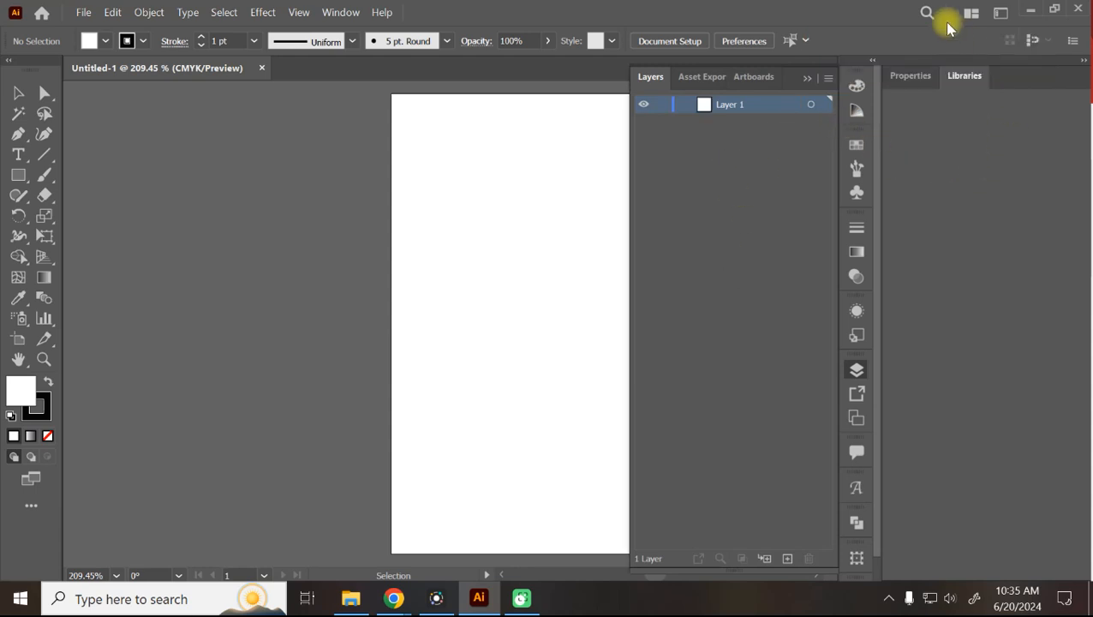
pyautogui.click(1083, 61)
pyautogui.click(1078, 107)
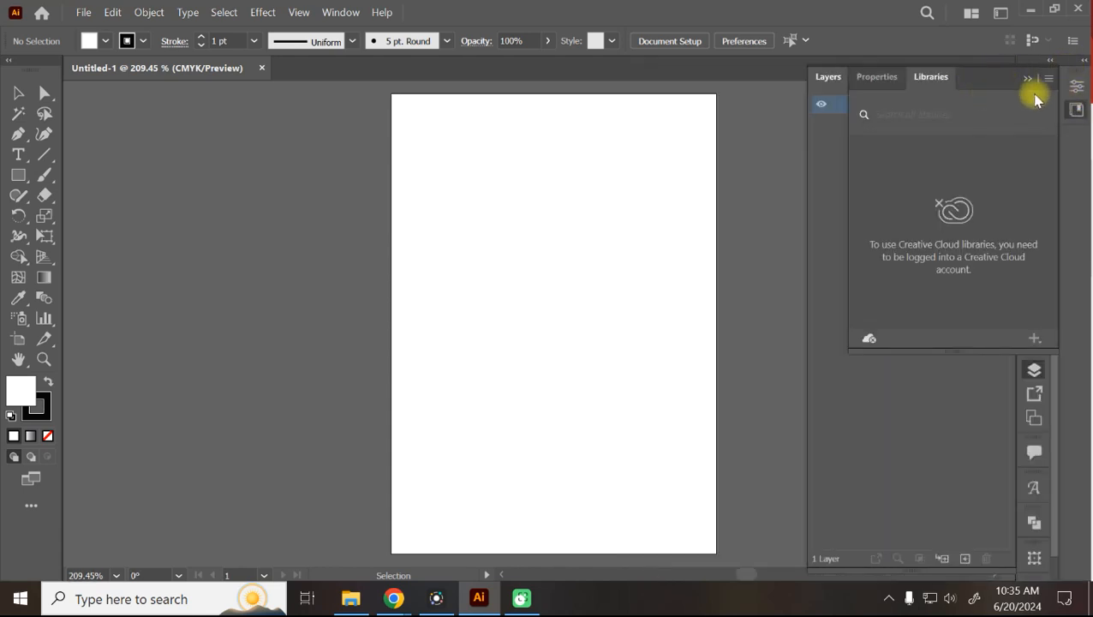
pyautogui.click(1078, 109)
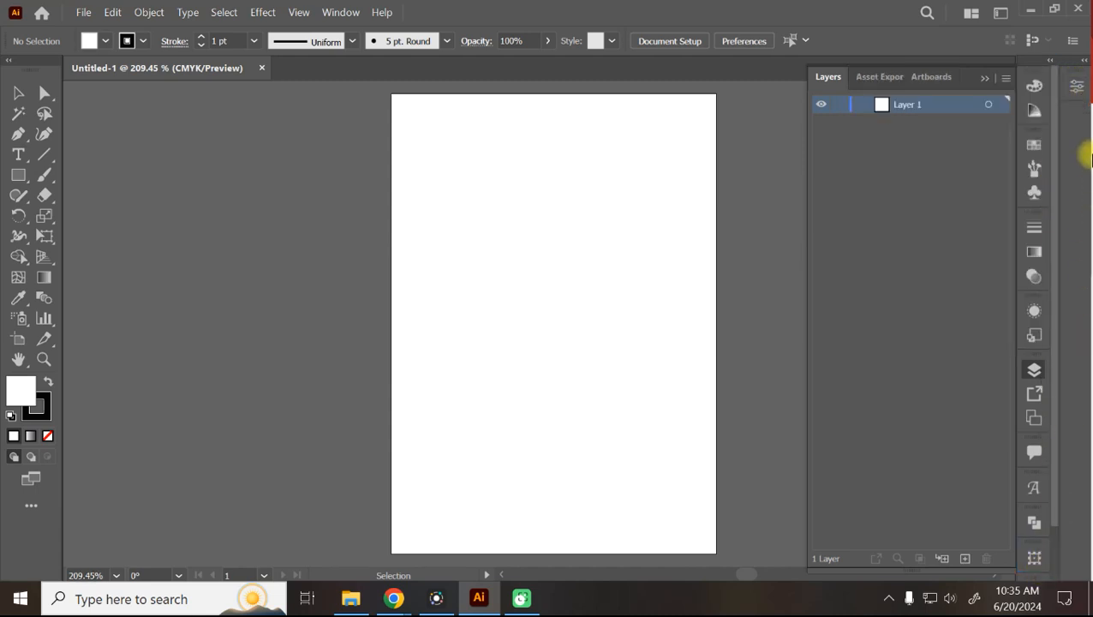
pyautogui.moveTo(1053, 558); pyautogui.dragTo(1039, 543)
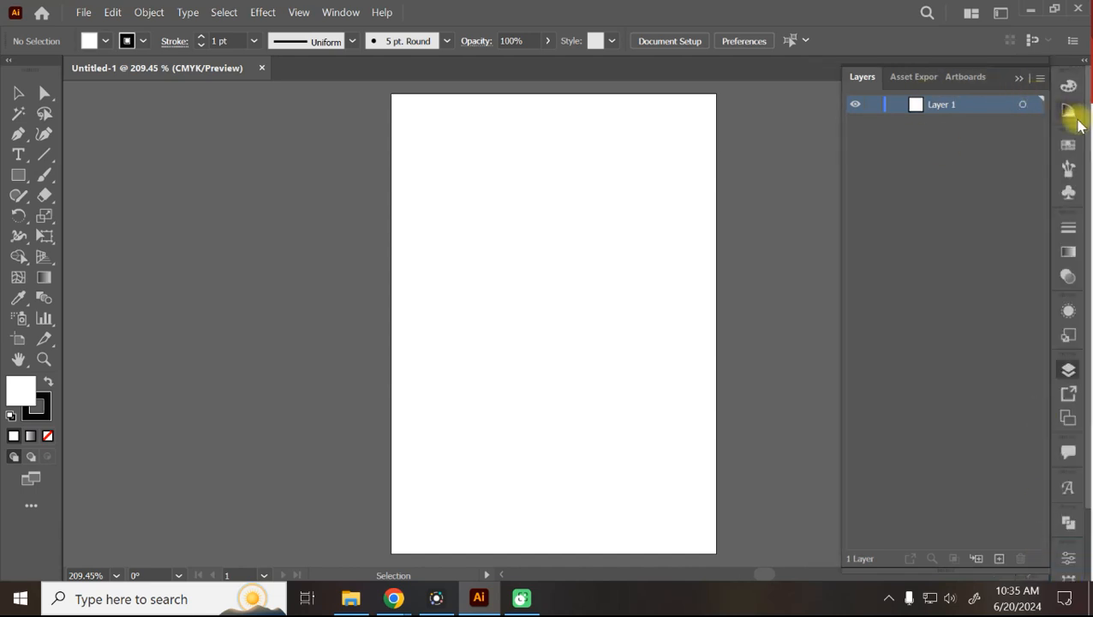
pyautogui.click(1018, 80)
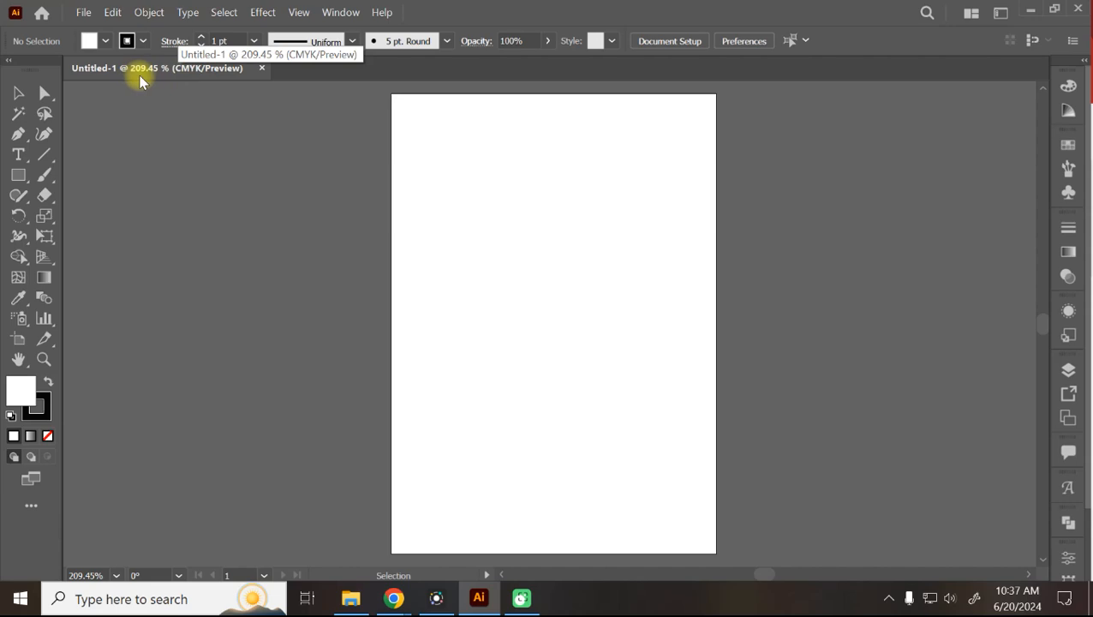
# Open the File menu above the blank Untitled-1 artboard.
pyautogui.click(79, 13)
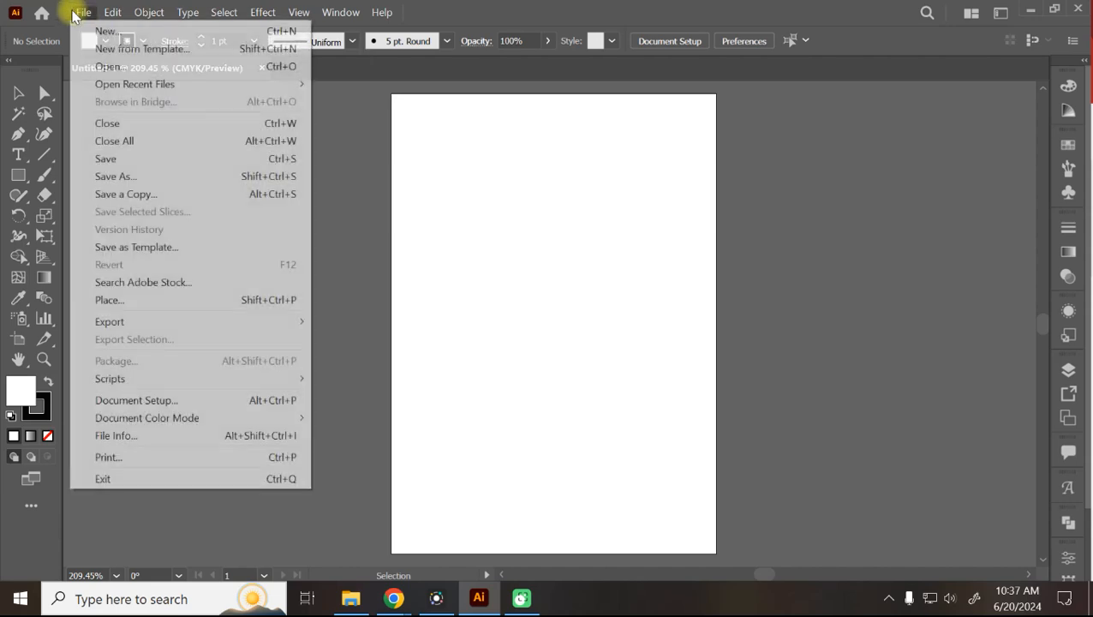
# Create a new RGB document from the Film & Video HDV/HDTV 1080 preset.
pyautogui.click(94, 31)
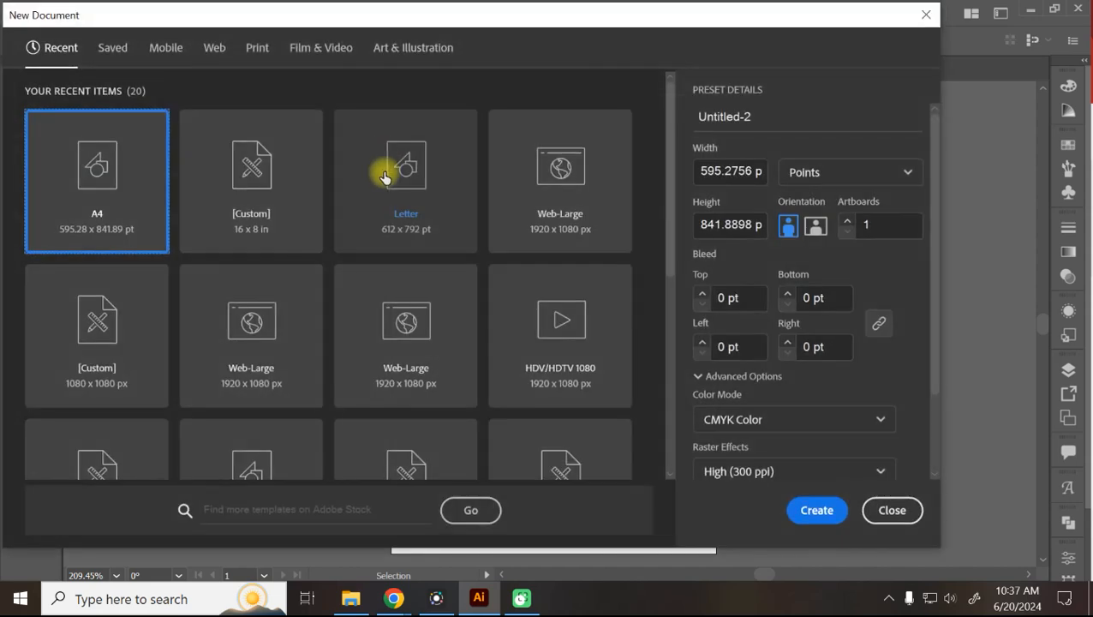
pyautogui.click(311, 46)
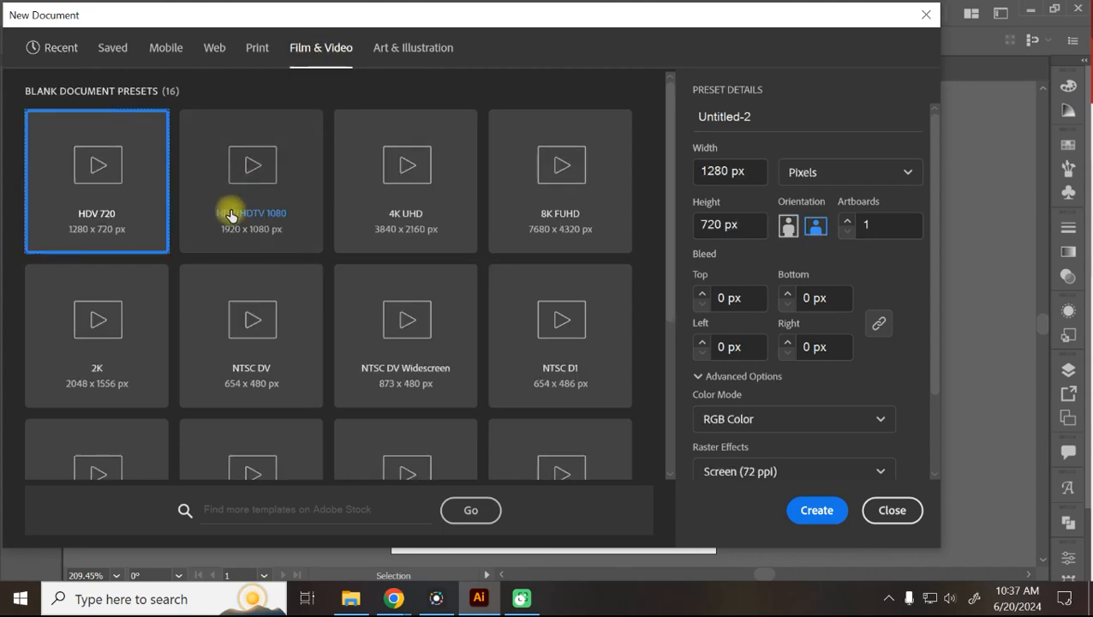
pyautogui.click(247, 191)
pyautogui.click(817, 510)
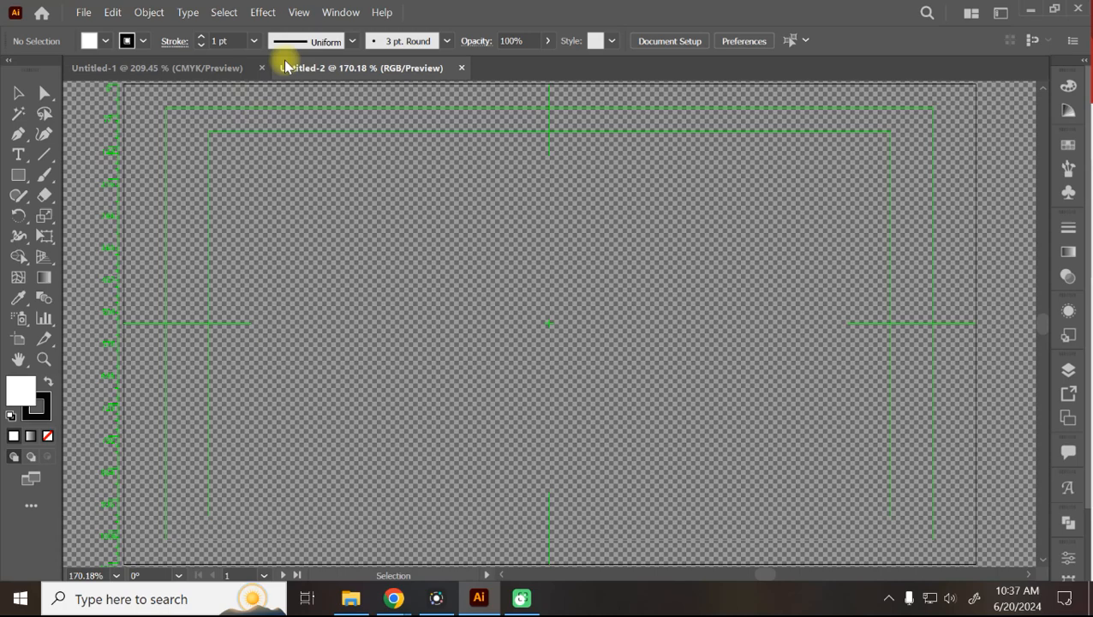
# Switch between Untitled-1 and Untitled-2, then zoom Untitled-2 out to show its whole artboard.
pyautogui.scroll(-1, 326, 192)
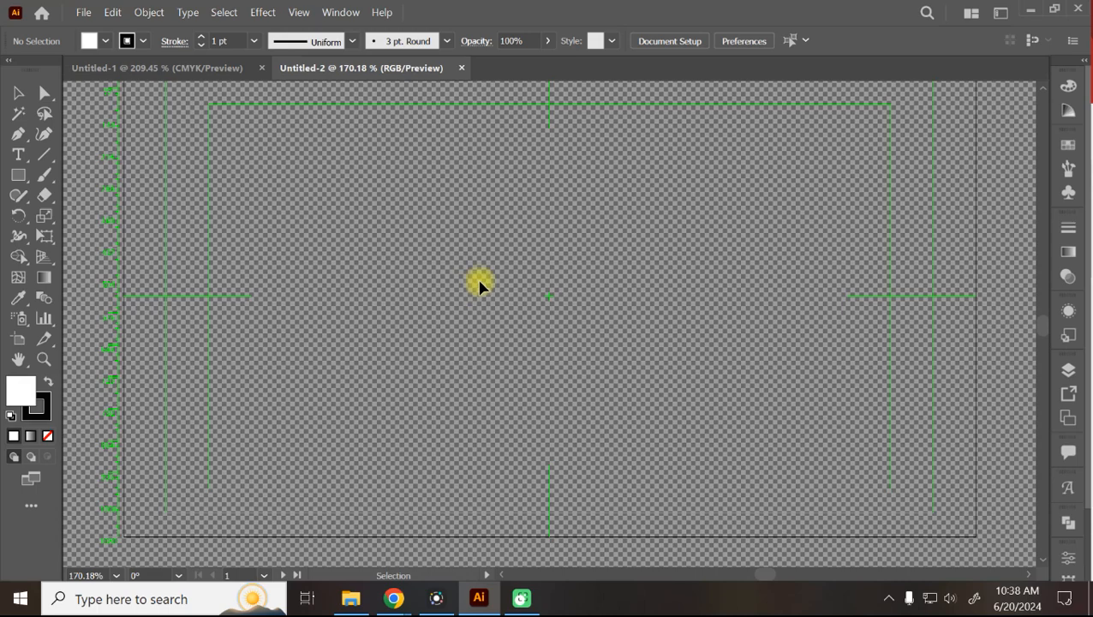
pyautogui.click(193, 70)
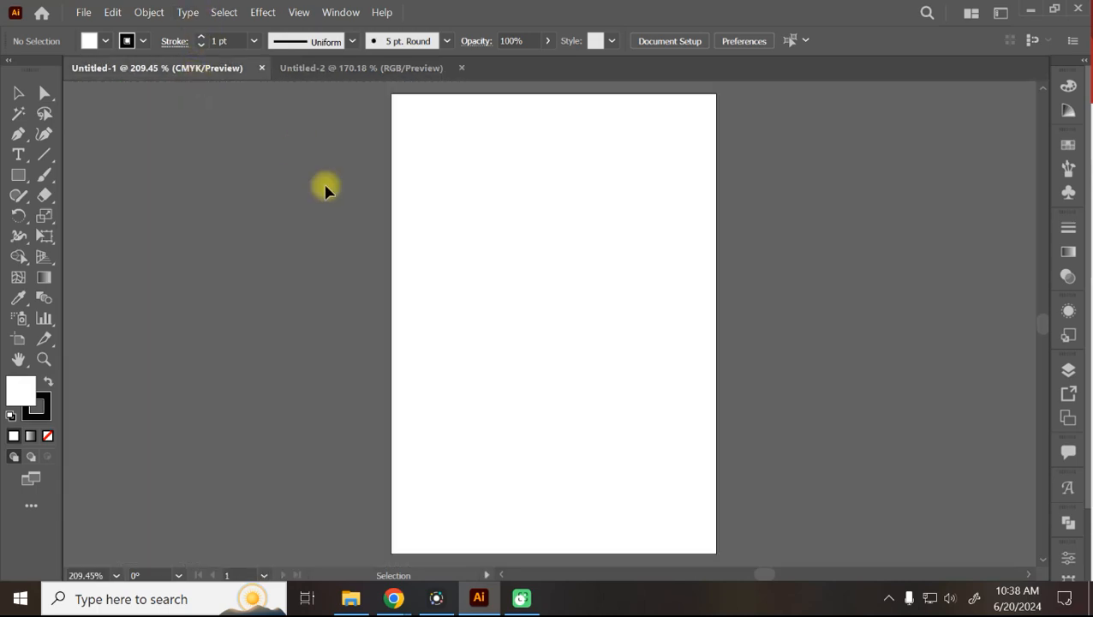
pyautogui.click(337, 68)
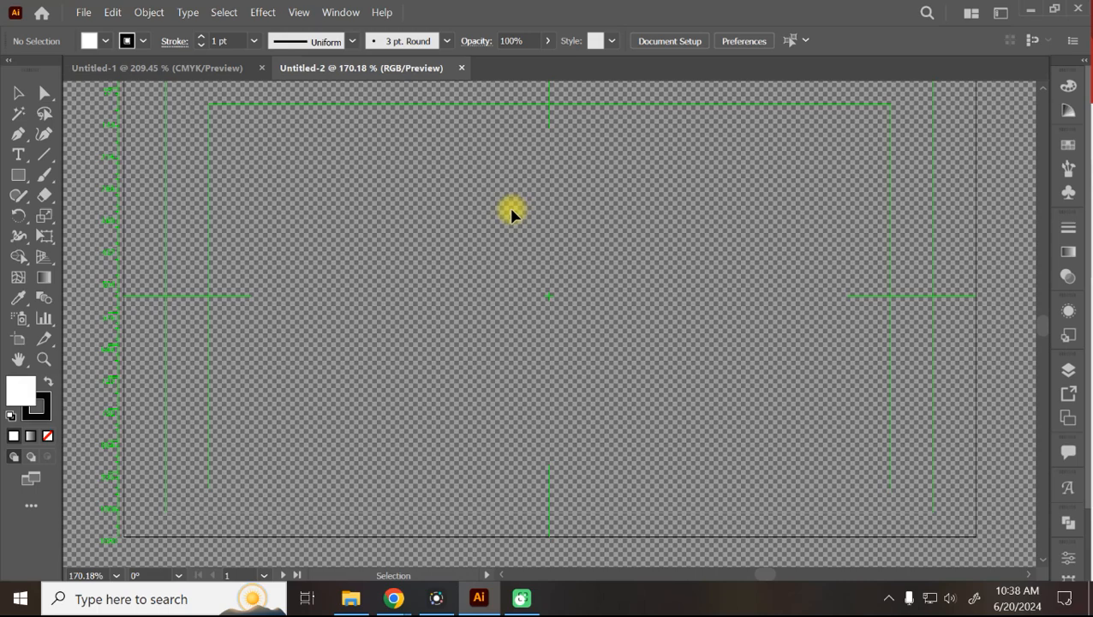
pyautogui.scroll(2, 511, 214)
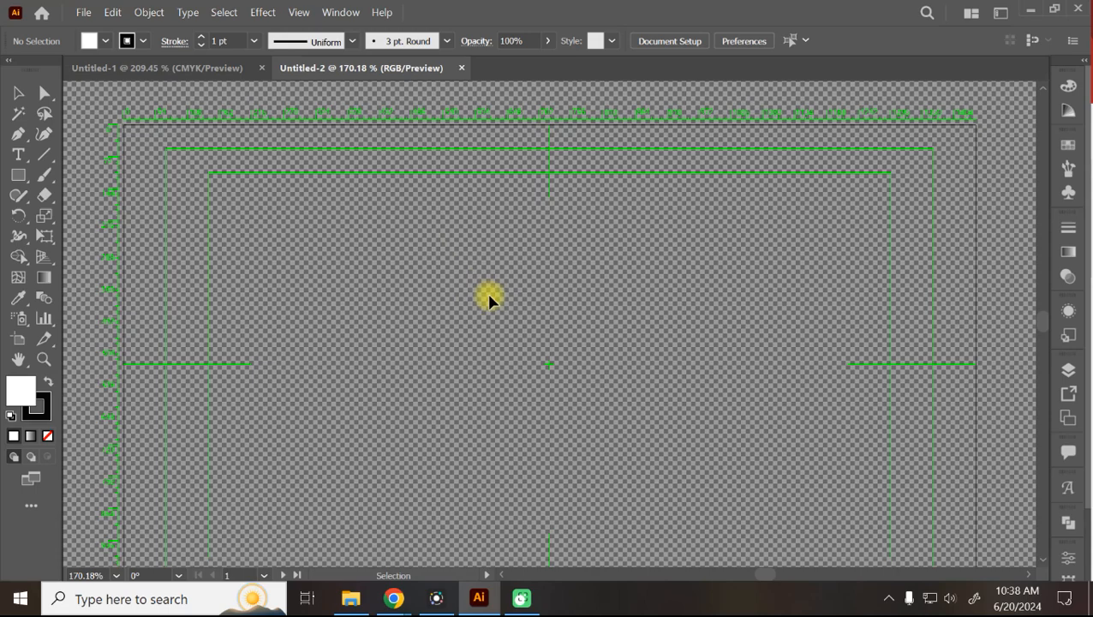
pyautogui.hotkey('ctrl', '-')
pyautogui.hotkey('ctrl', '-')
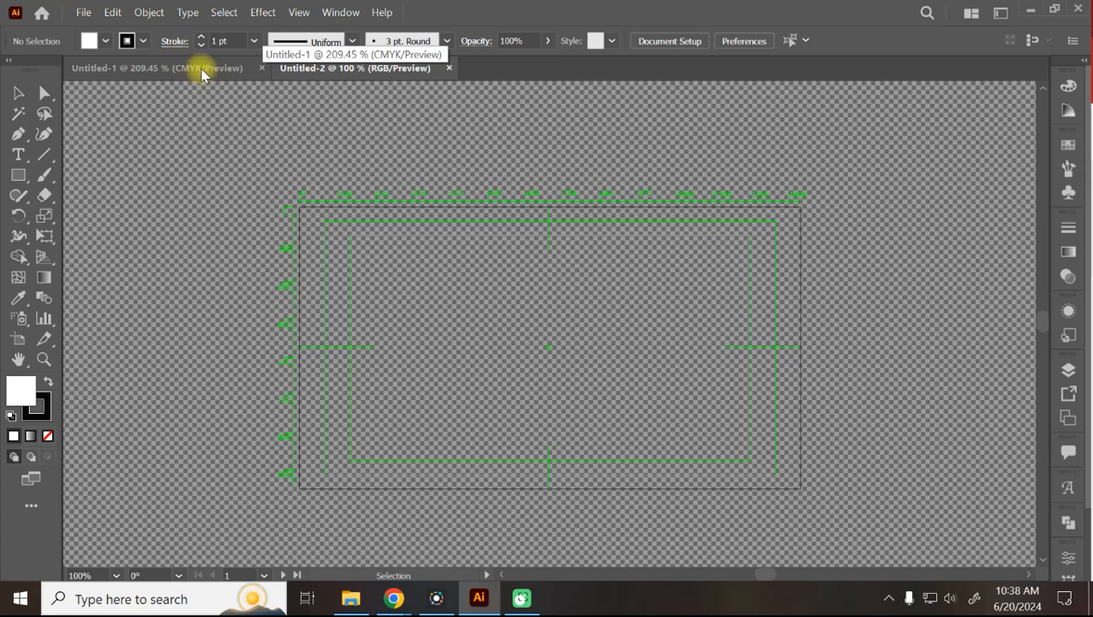
# Close the Untitled-2 document, then open and cancel the Save As dialog.
pyautogui.click(447, 67)
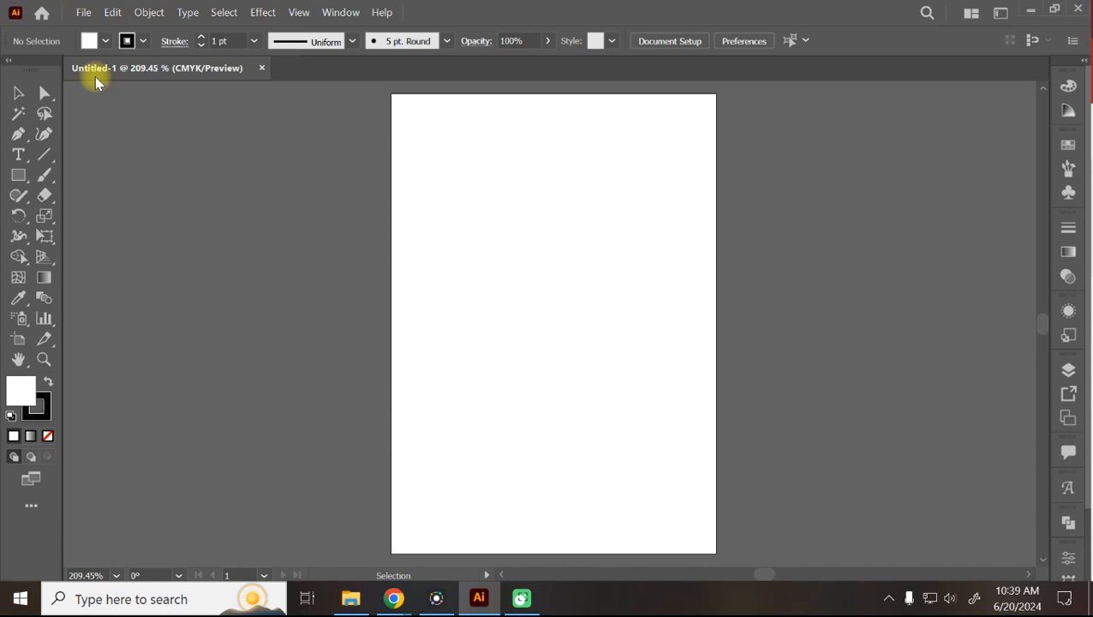
pyautogui.click(83, 12)
pyautogui.click(117, 177)
pyautogui.click(916, 554)
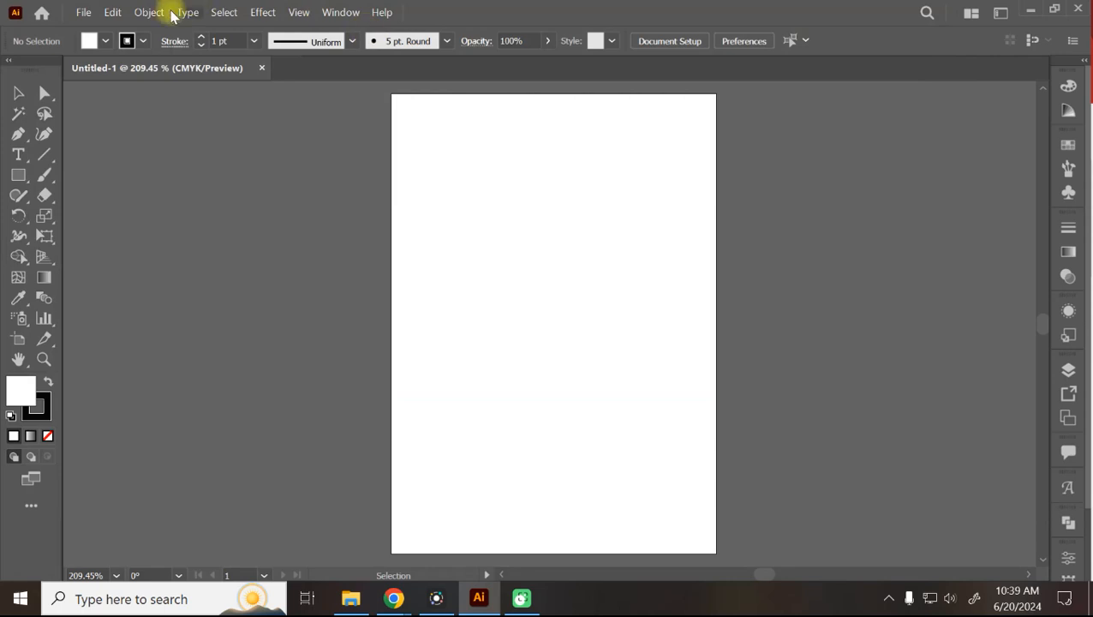
pyautogui.click(83, 12)
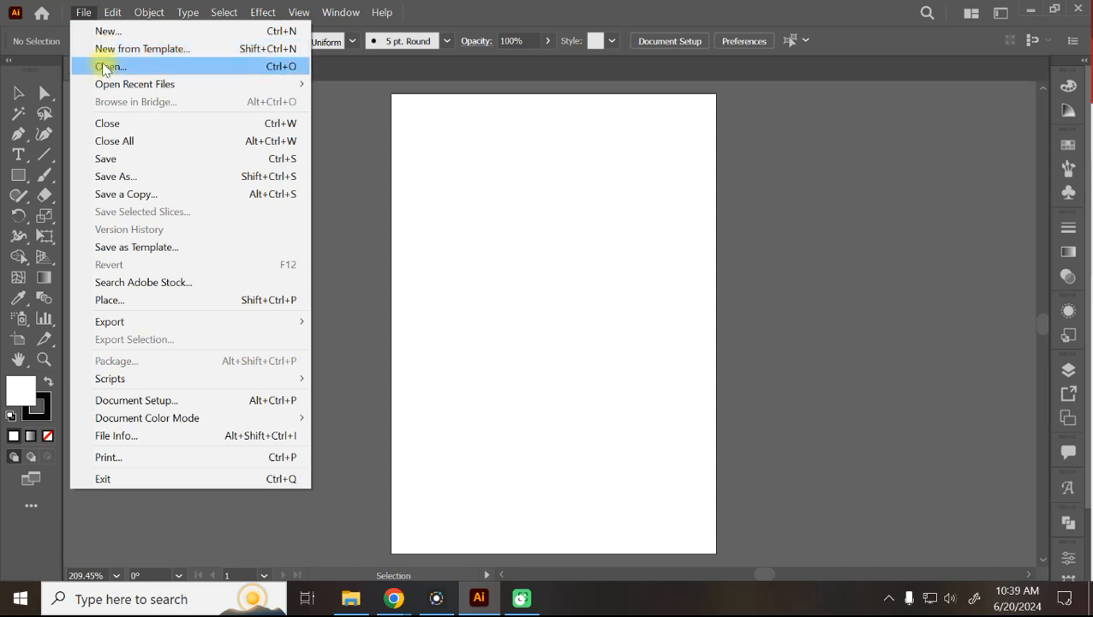
# Choose Save from the File menu so the Untitled-1 document opens in Save As.
pyautogui.moveTo(125, 86)
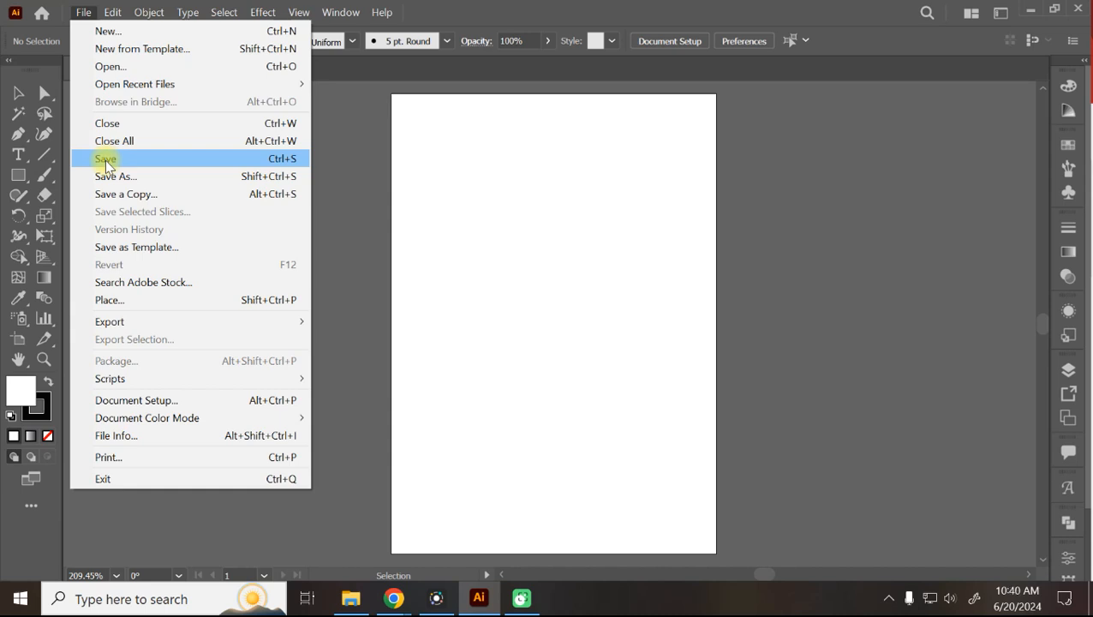
pyautogui.click(106, 160)
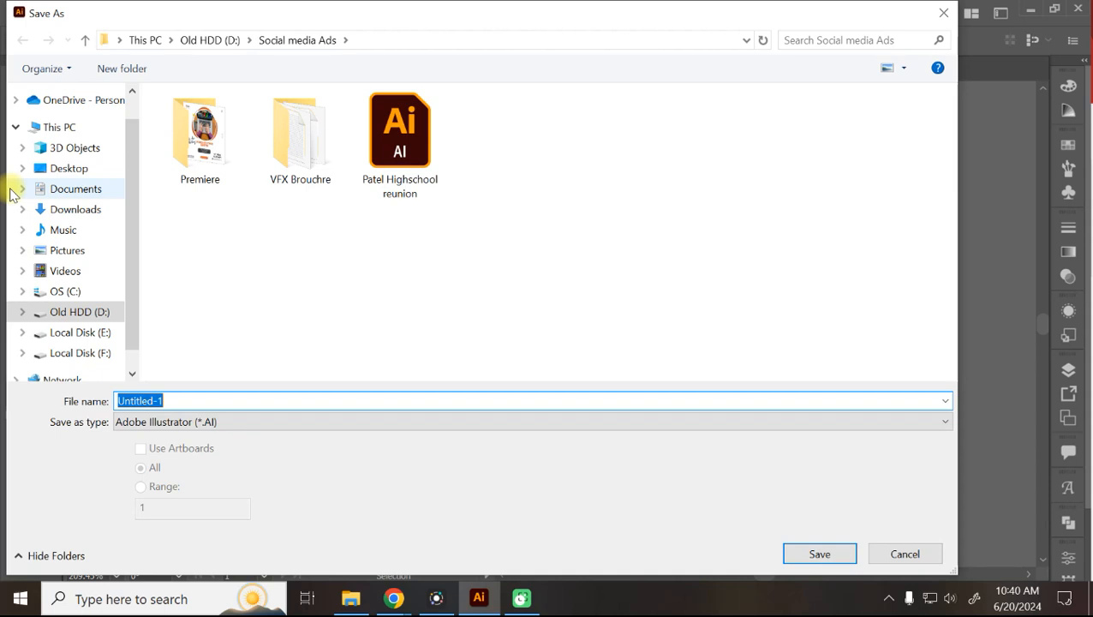
# Save the document as Class_1_20-06-2024.ai, accepting the default Illustrator 2020 options.
pyautogui.write('Class')
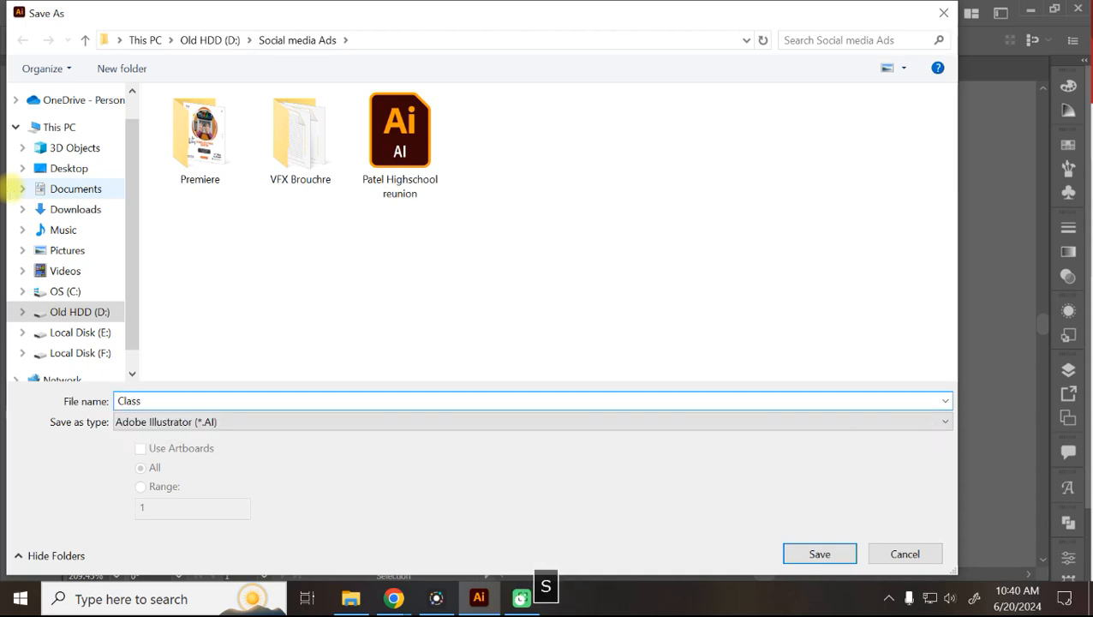
pyautogui.write('_1')
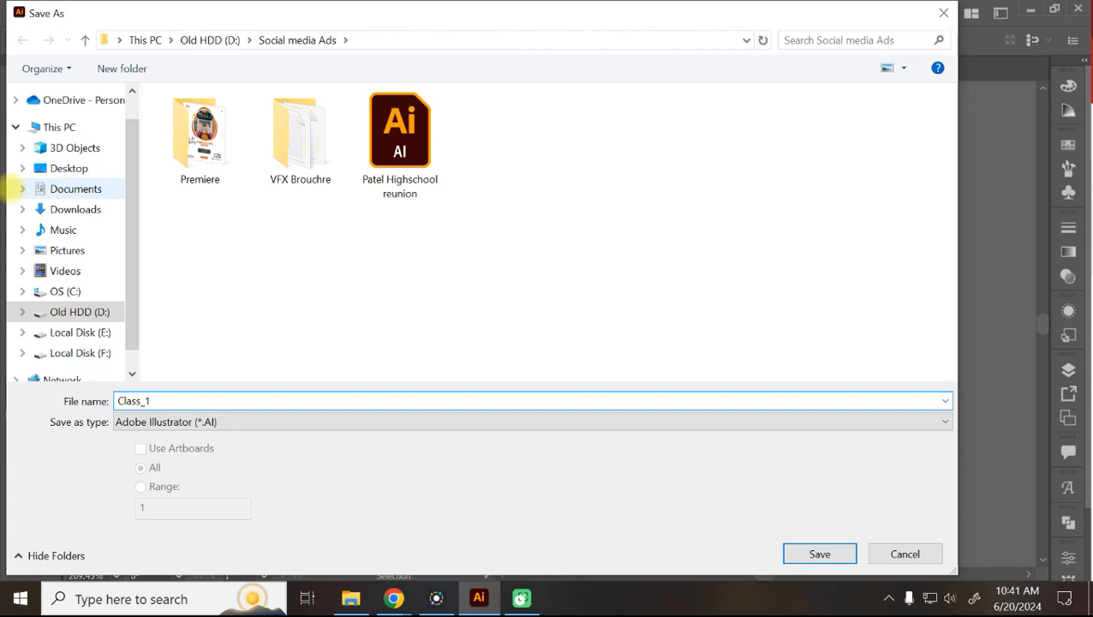
pyautogui.write('_')
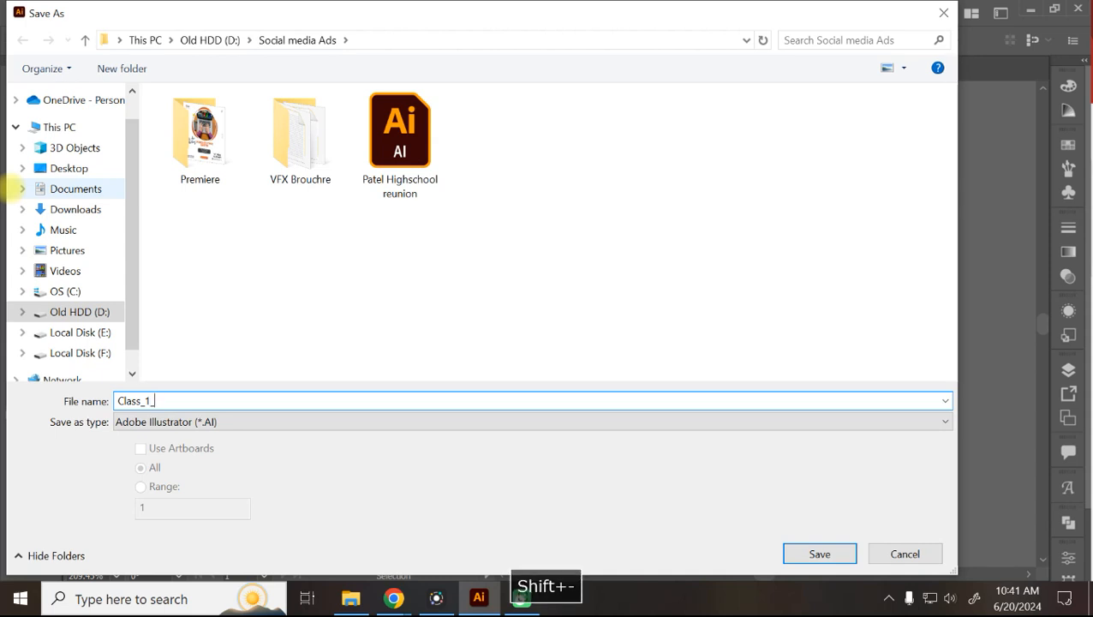
pyautogui.write('20')
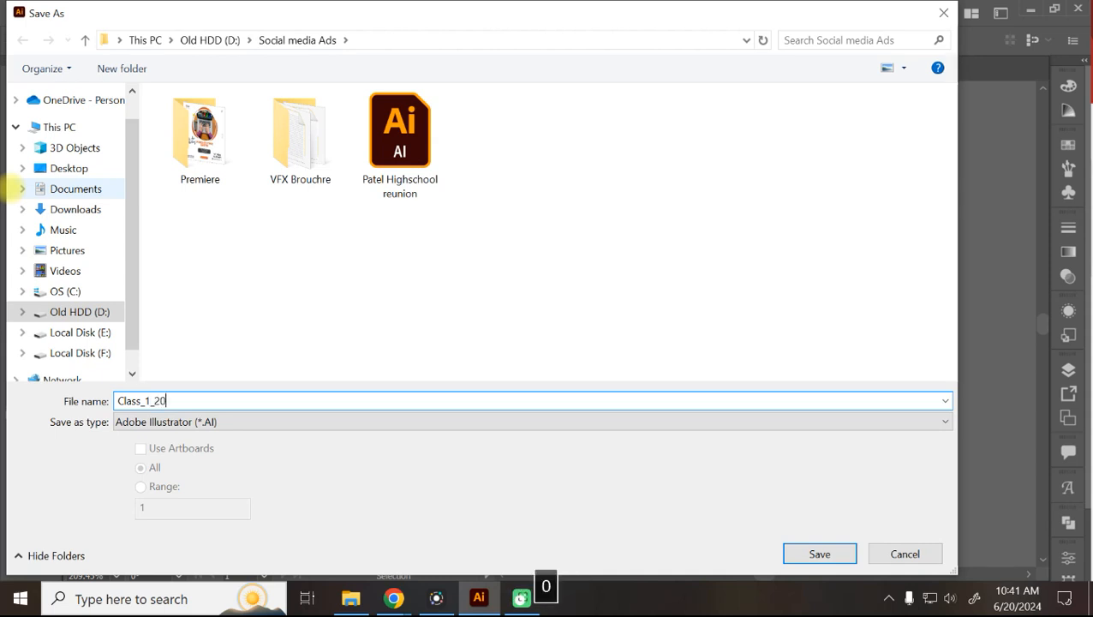
pyautogui.write('-06-2024')
pyautogui.press('Return')
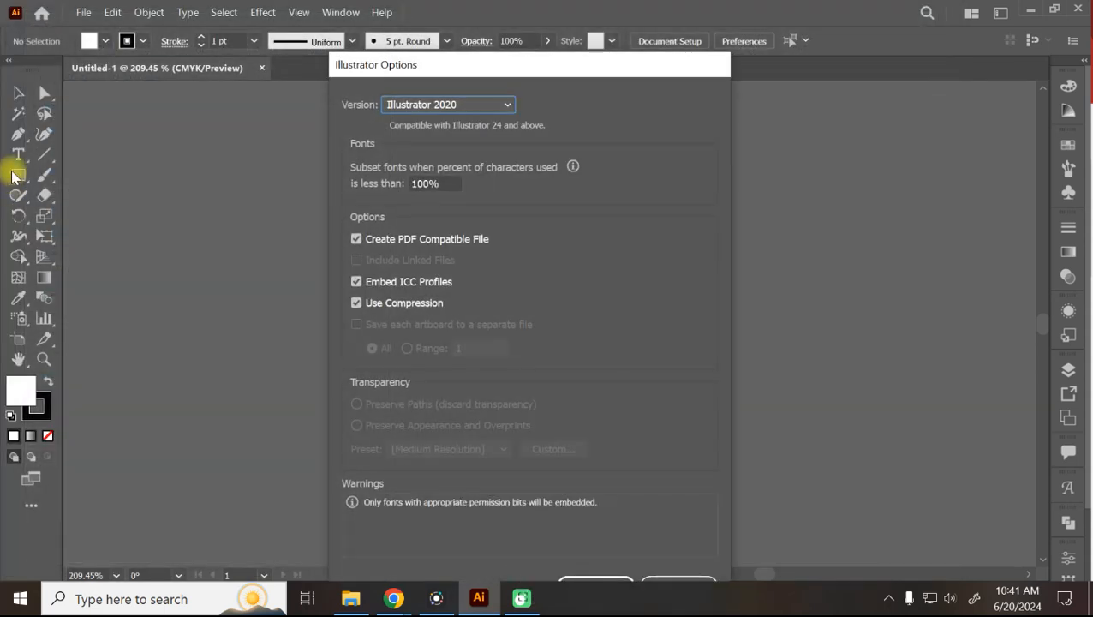
pyautogui.moveTo(493, 60); pyautogui.dragTo(488, 10)
pyautogui.click(590, 538)
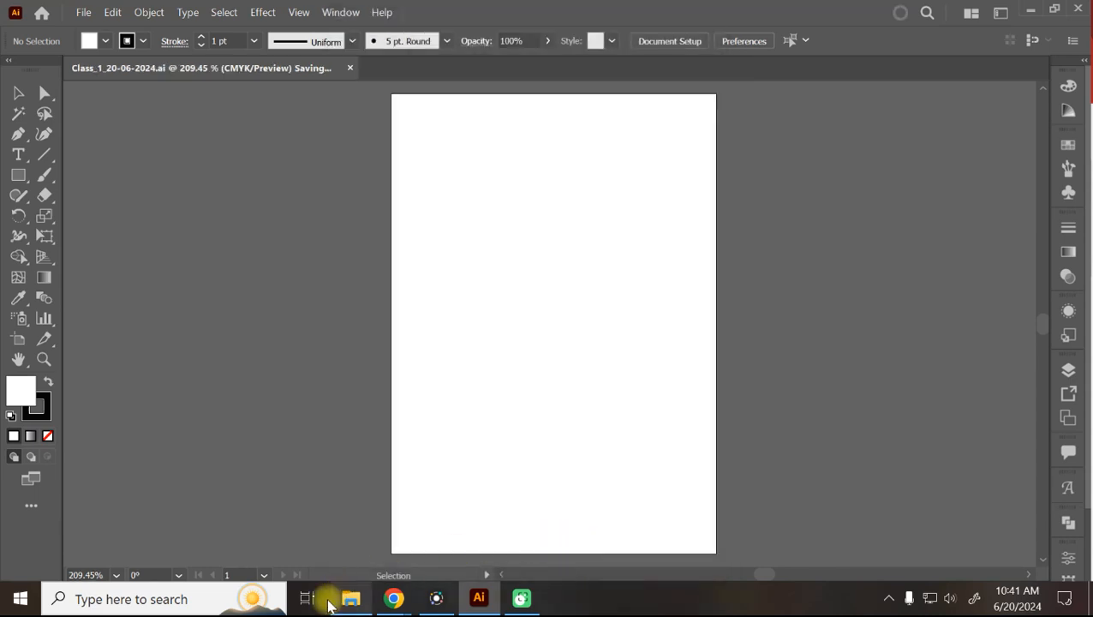
# Bring File Explorer forward and go from Local Disk (E:) to the Project 2024 folder on Local Disk (F:).
pyautogui.moveTo(354, 607)
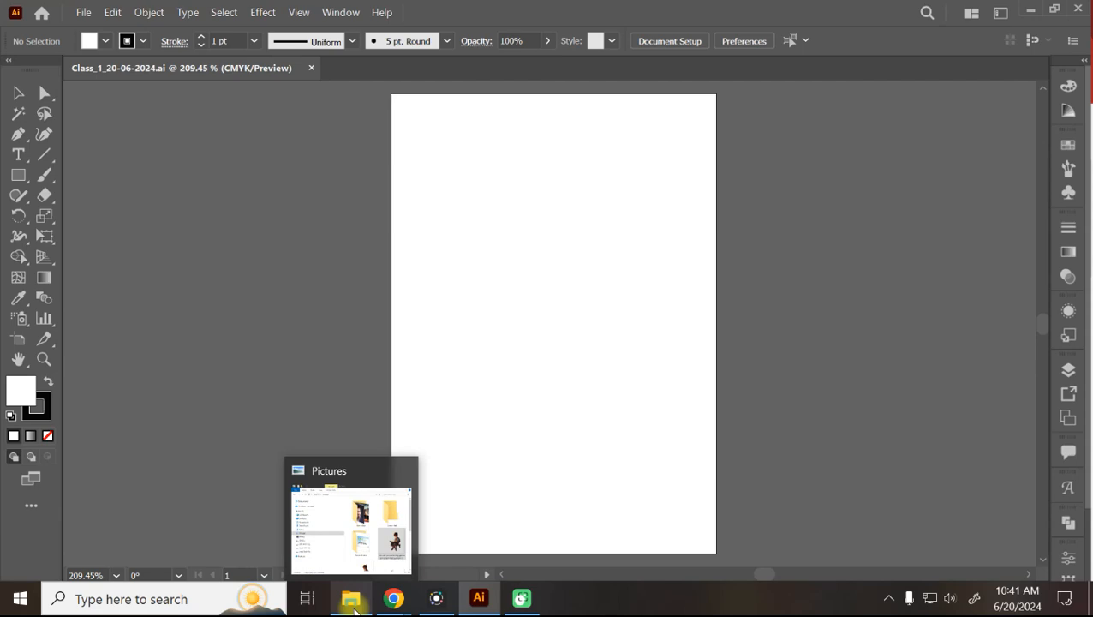
pyautogui.click(360, 556)
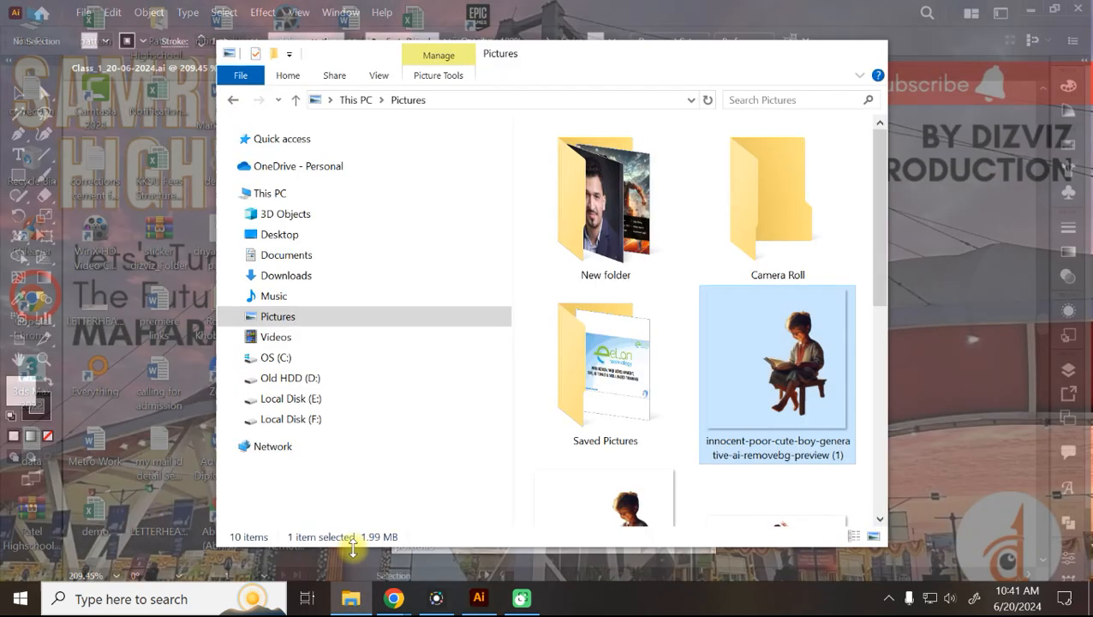
pyautogui.click(292, 400)
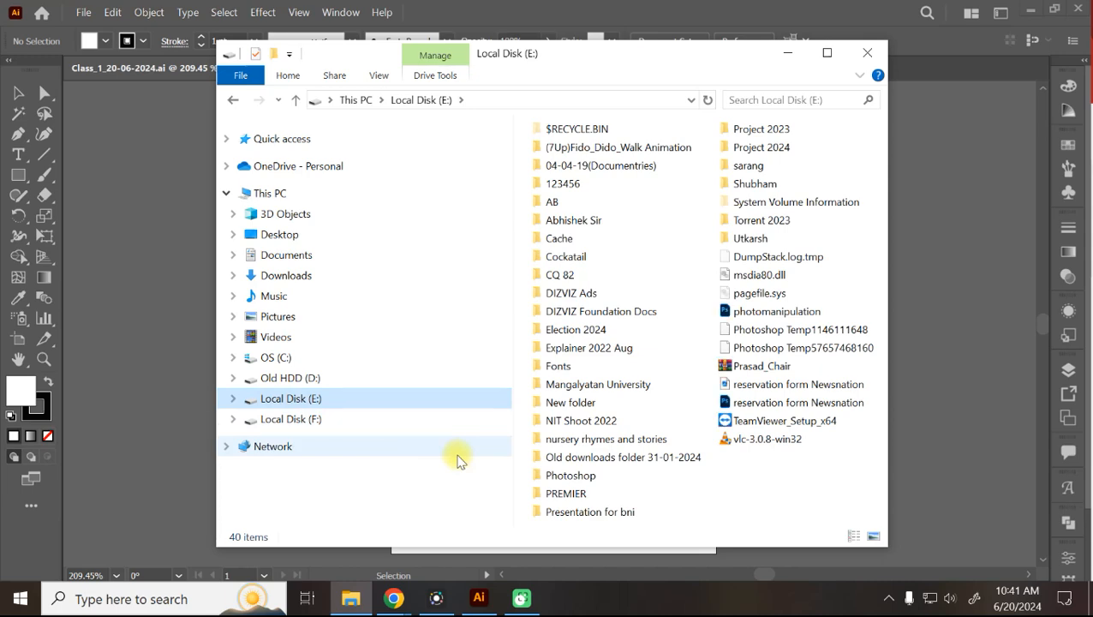
pyautogui.doubleClick(579, 220)
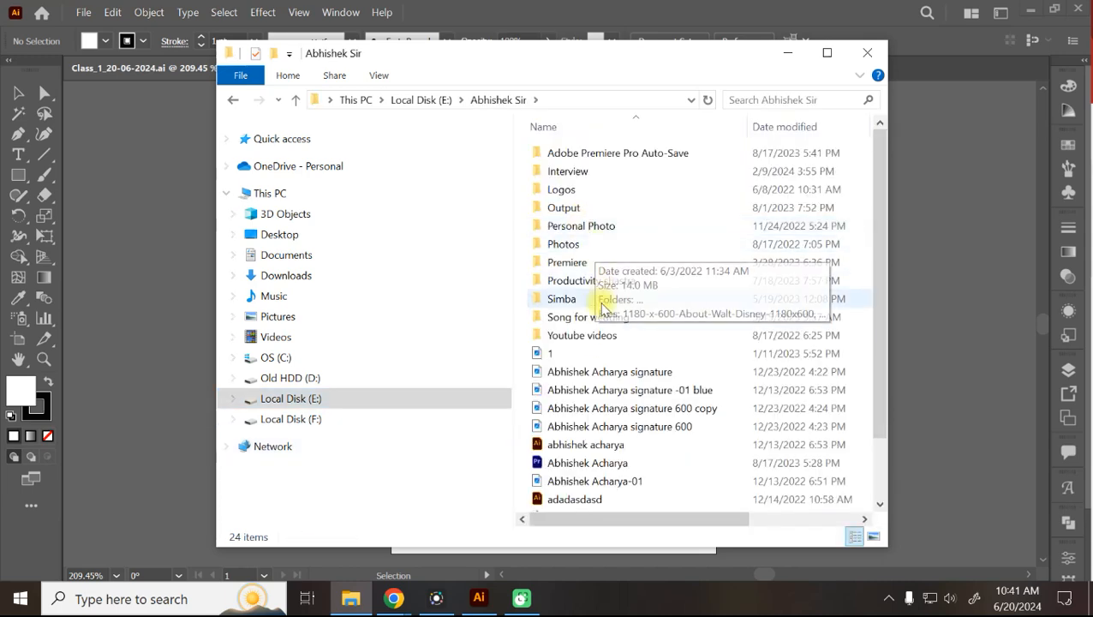
pyautogui.click(292, 416)
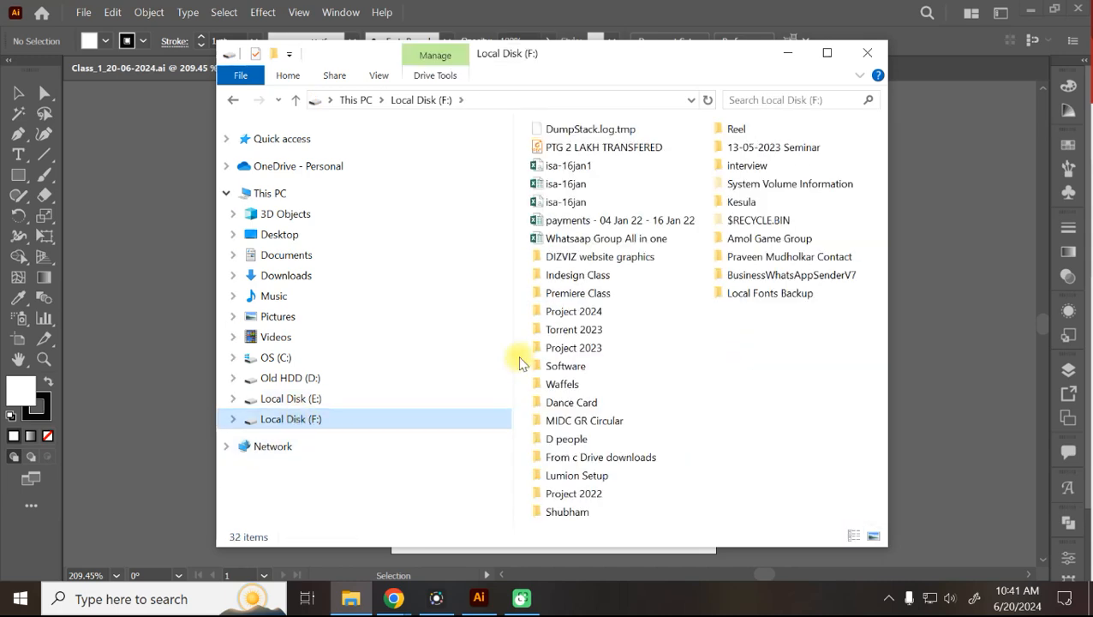
pyautogui.click(590, 313)
pyautogui.doubleClick(591, 313)
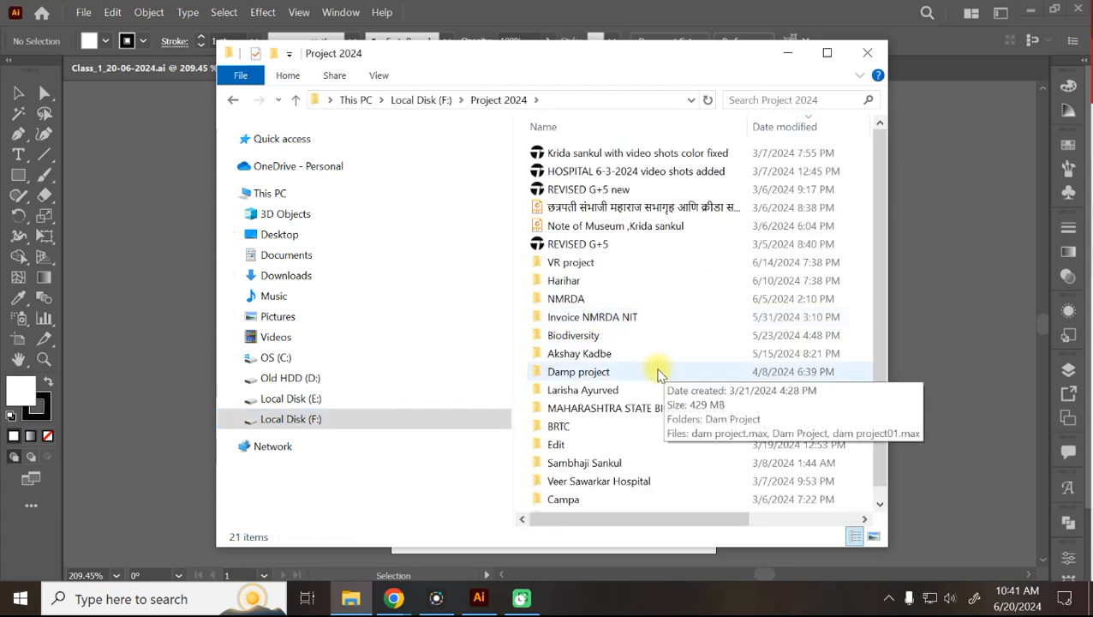
# Browse down through Max files, 10-6-2024 and 1BHK ELEVATION 2020 (2), then back to Project 2024.
pyautogui.doubleClick(572, 281)
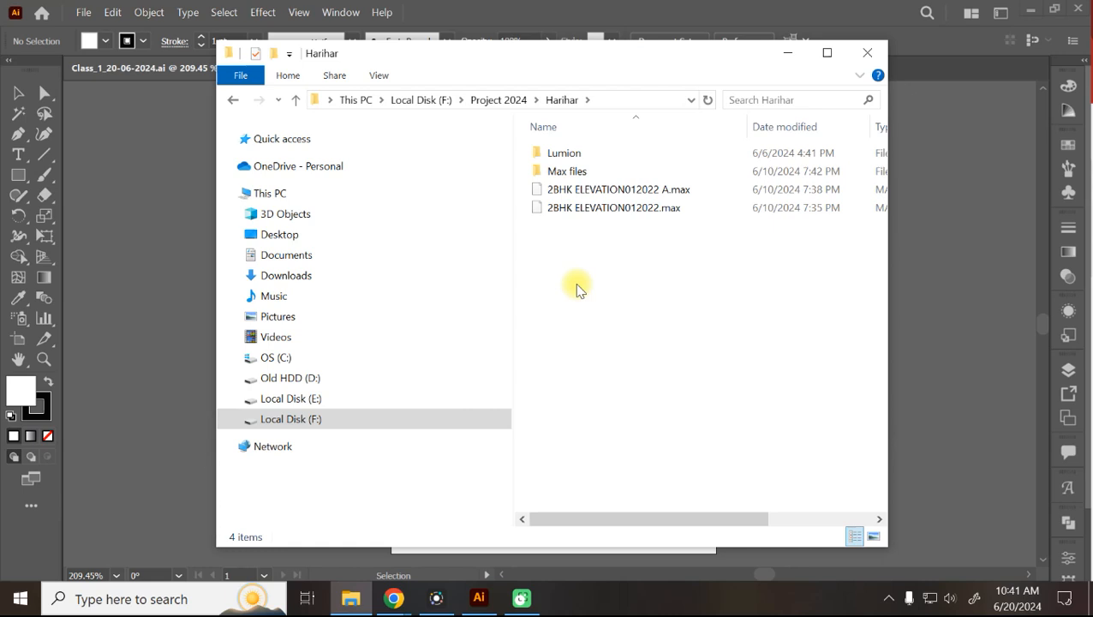
pyautogui.doubleClick(566, 171)
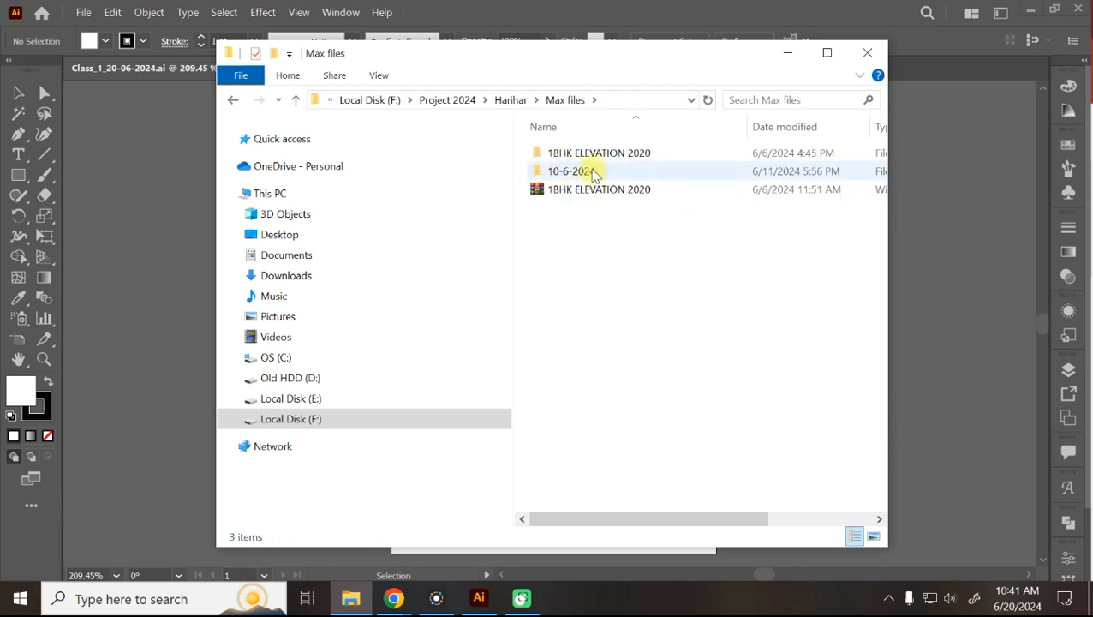
pyautogui.doubleClick(581, 171)
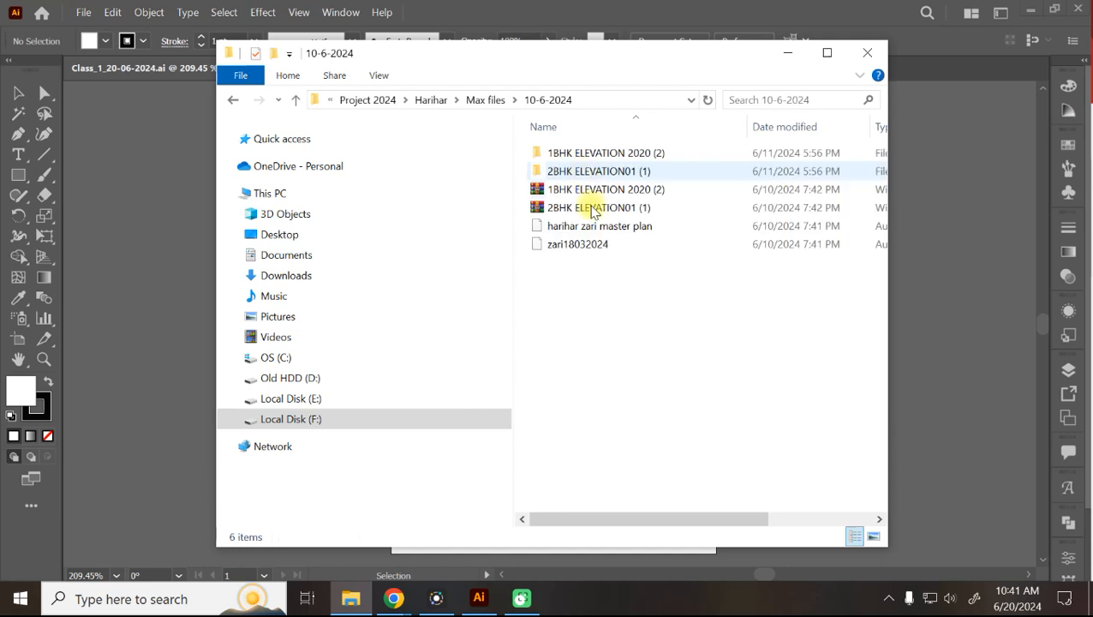
pyautogui.doubleClick(610, 152)
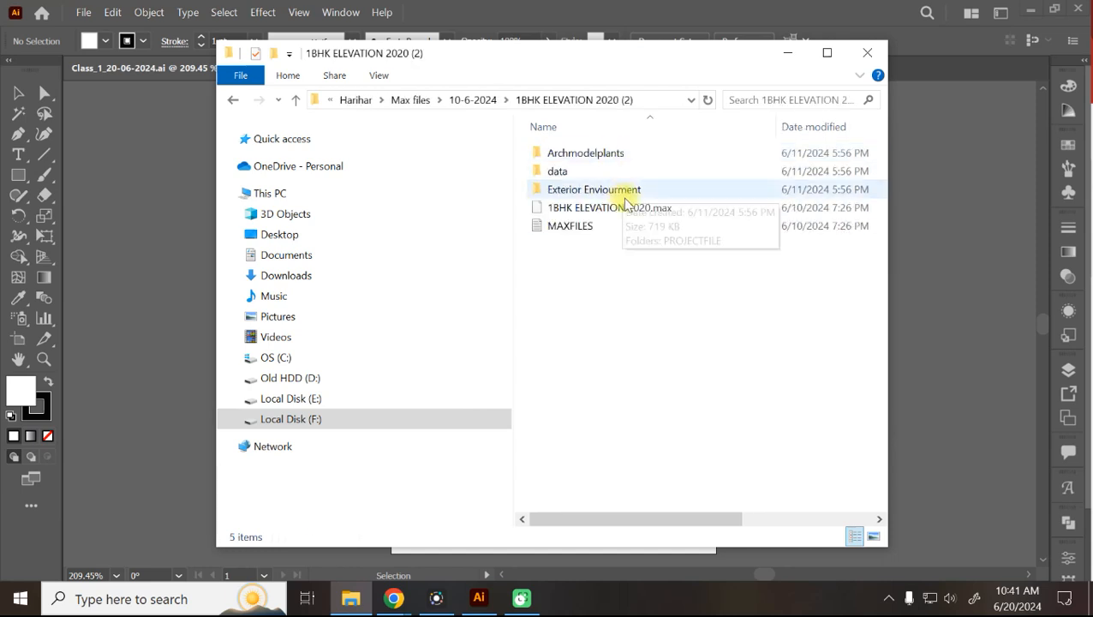
pyautogui.doubleClick(585, 170)
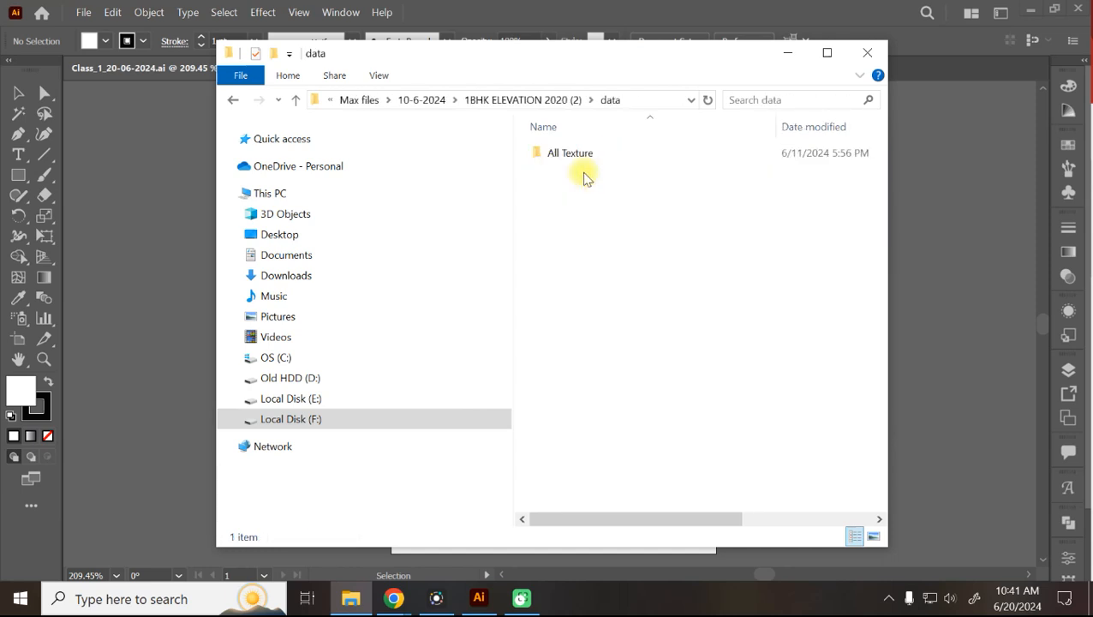
pyautogui.click(433, 99)
pyautogui.click(474, 100)
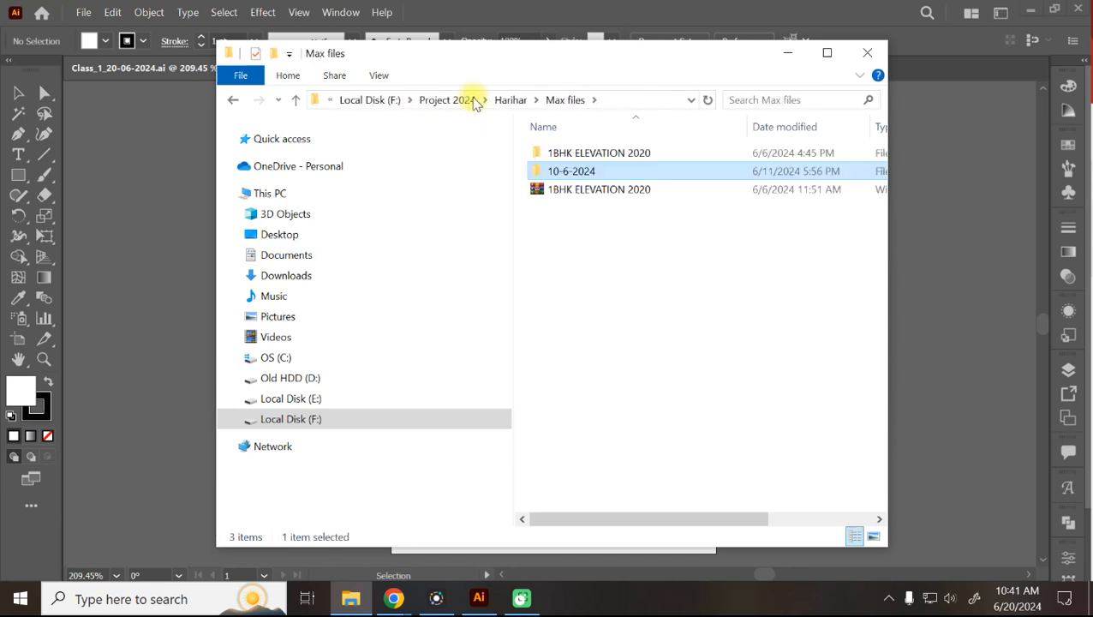
pyautogui.click(519, 101)
pyautogui.click(496, 100)
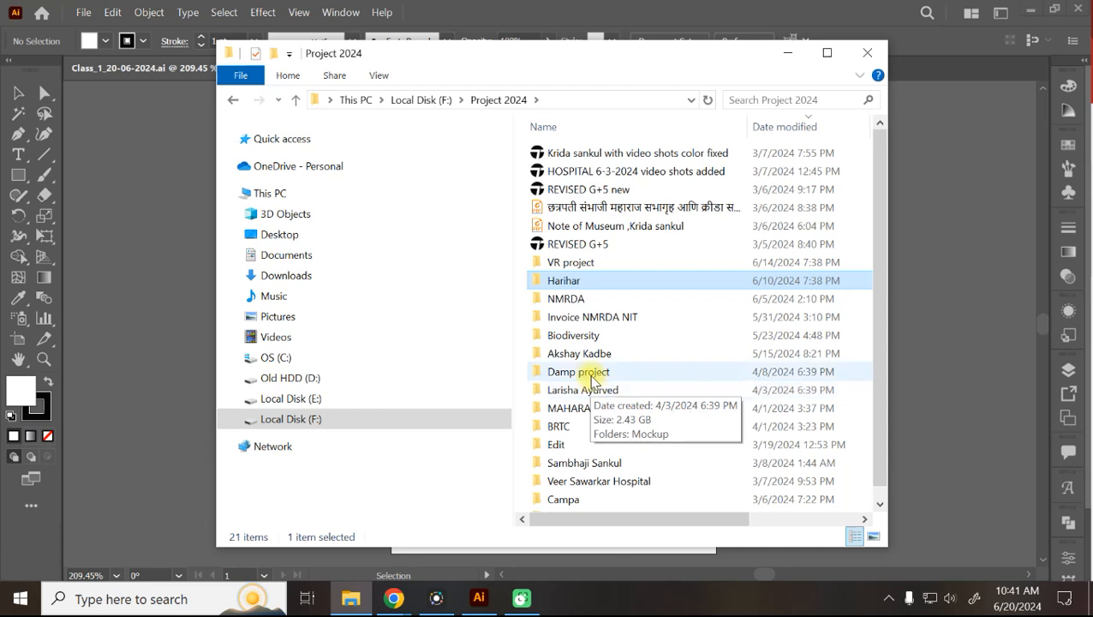
# Open a personal subfolder of Project 2024 and its Lumion folder, then return to Project 2024.
pyautogui.click(582, 358)
pyautogui.click(583, 359)
pyautogui.click(610, 377)
pyautogui.click(588, 361)
pyautogui.doubleClick(587, 361)
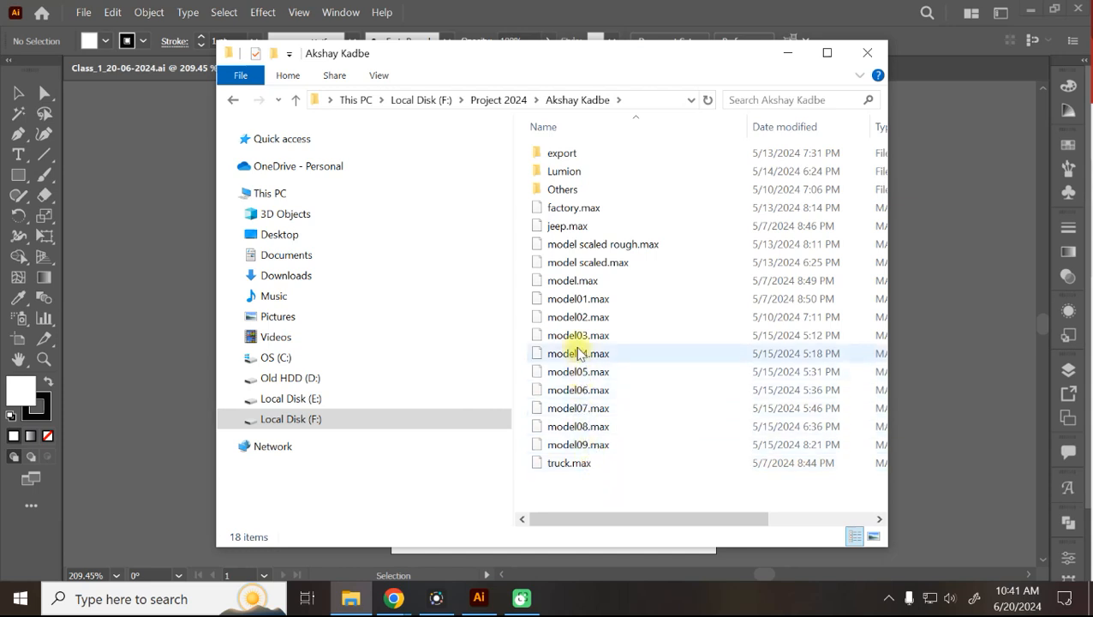
pyautogui.doubleClick(569, 174)
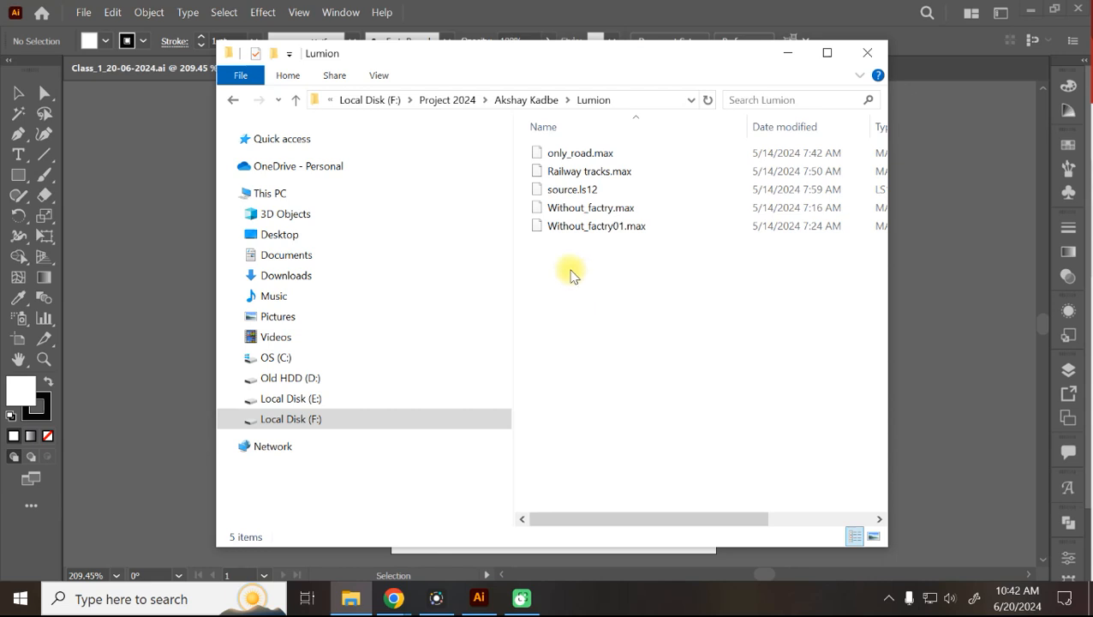
pyautogui.click(520, 100)
pyautogui.click(516, 100)
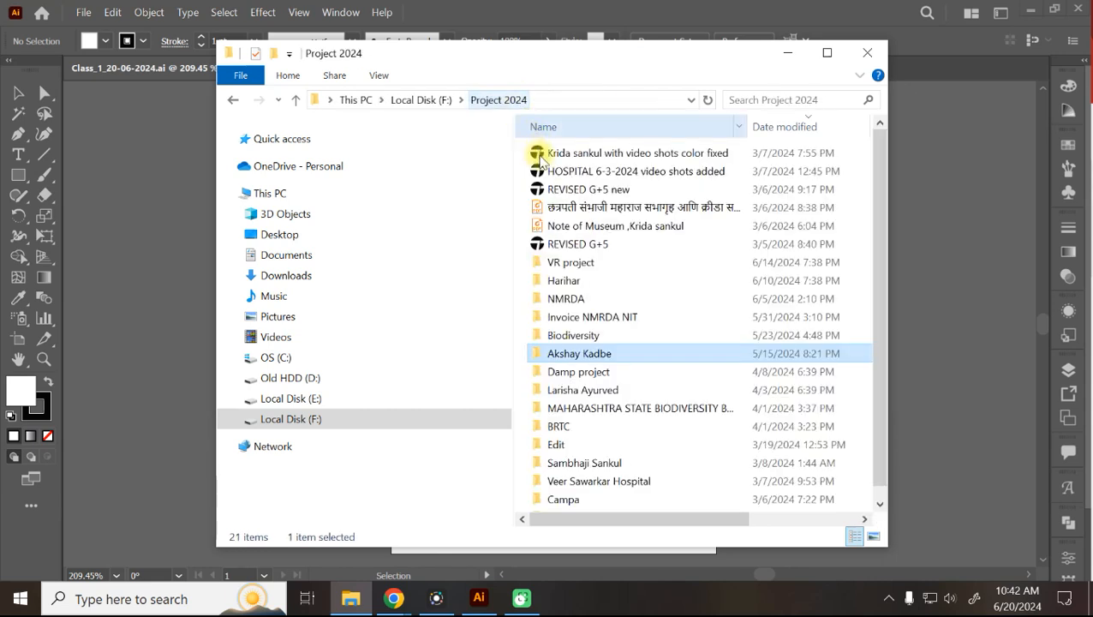
# Look inside the VR project folder's subfolder, return to Project 2024, and close File Explorer.
pyautogui.doubleClick(580, 274)
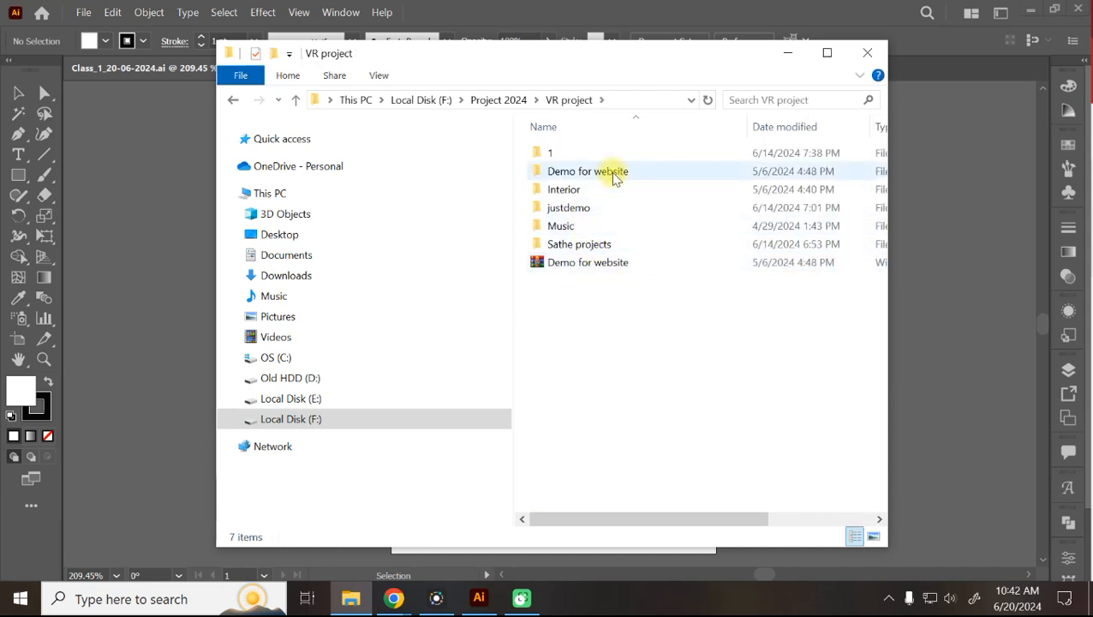
pyautogui.doubleClick(588, 244)
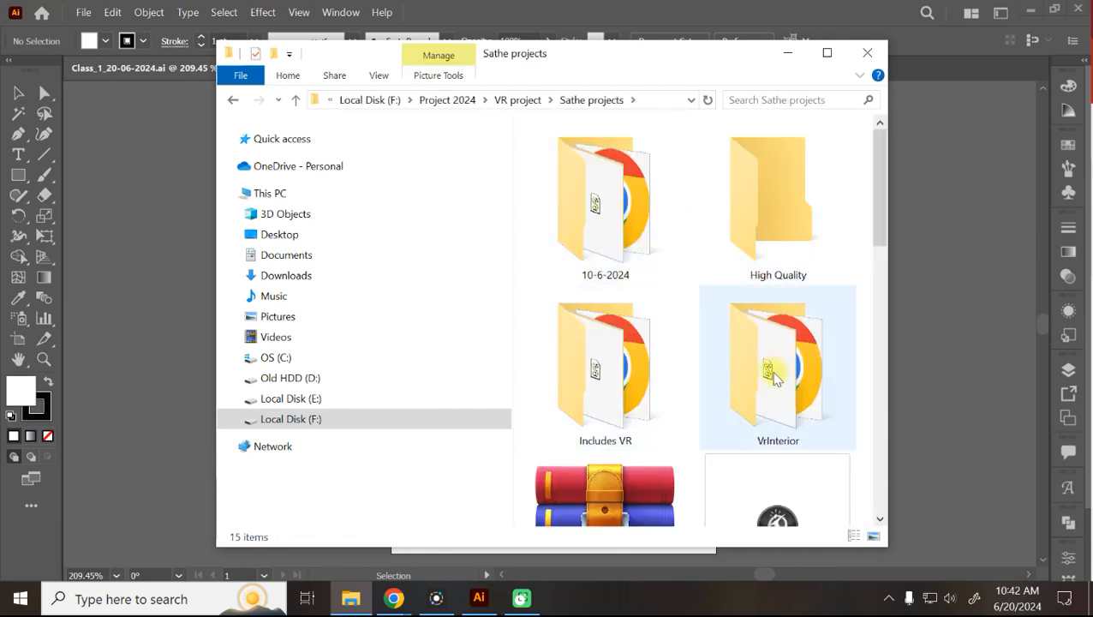
pyautogui.scroll(-2, 659, 383)
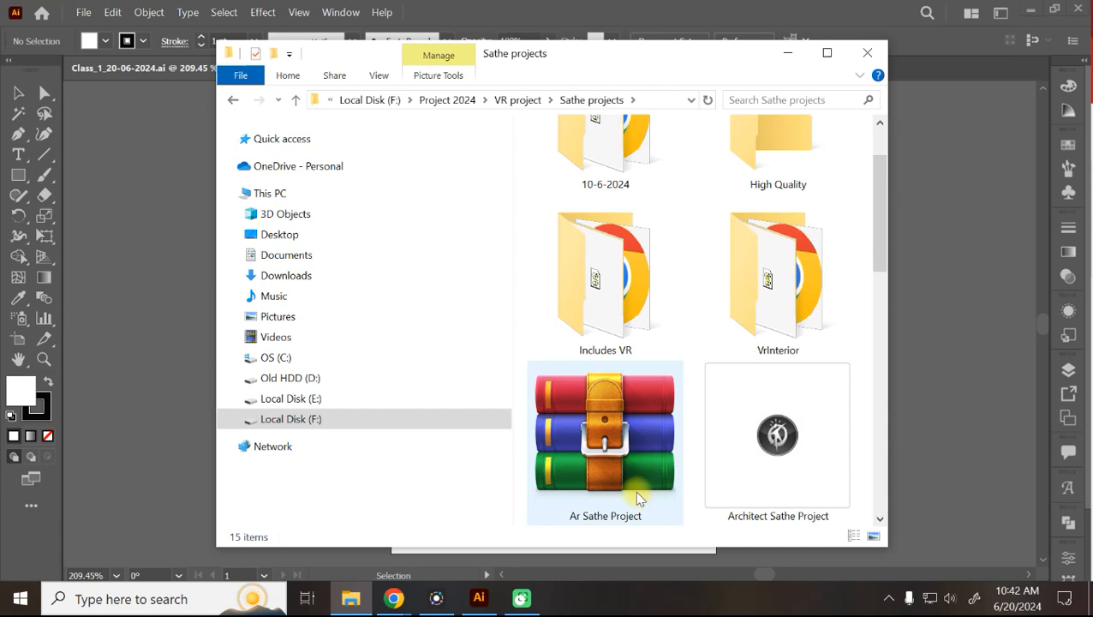
pyautogui.scroll(2, 520, 227)
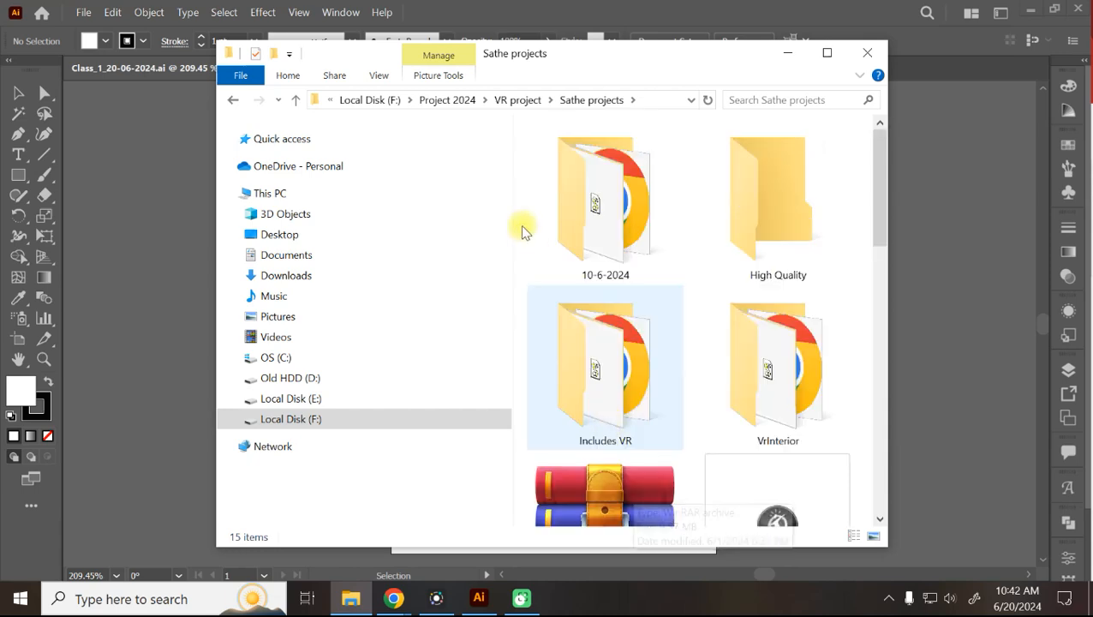
pyautogui.click(523, 100)
pyautogui.click(514, 101)
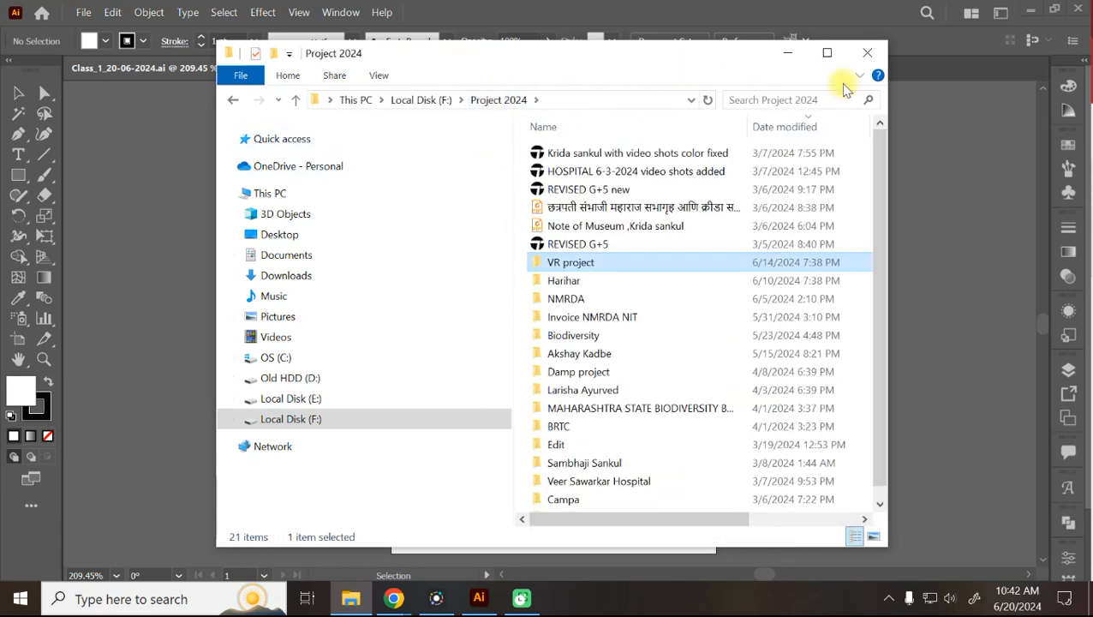
pyautogui.click(861, 57)
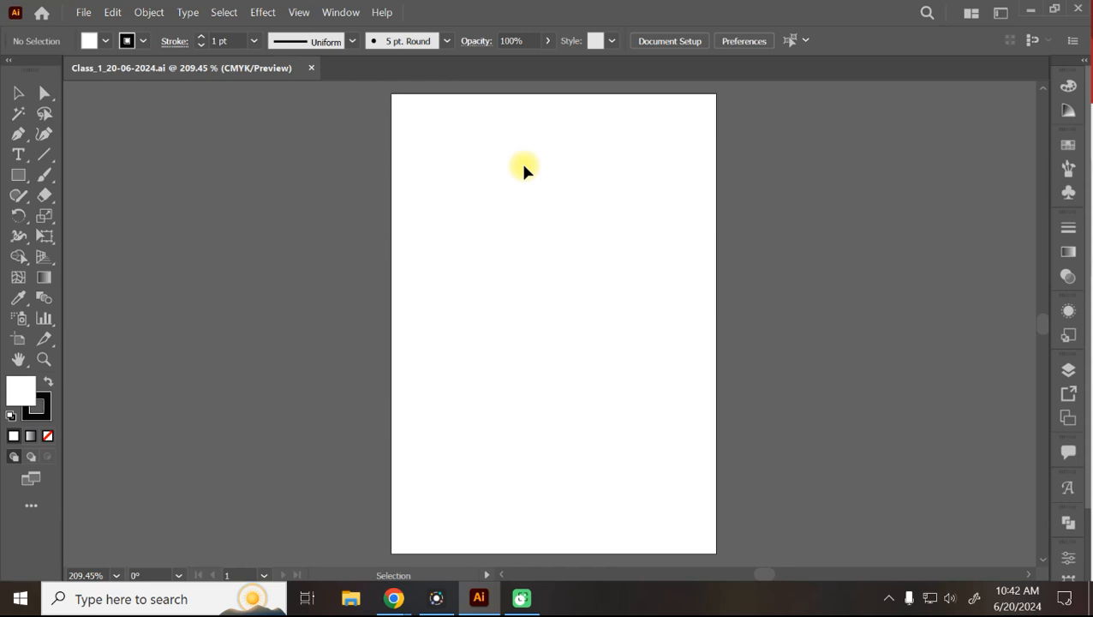
pyautogui.click(84, 12)
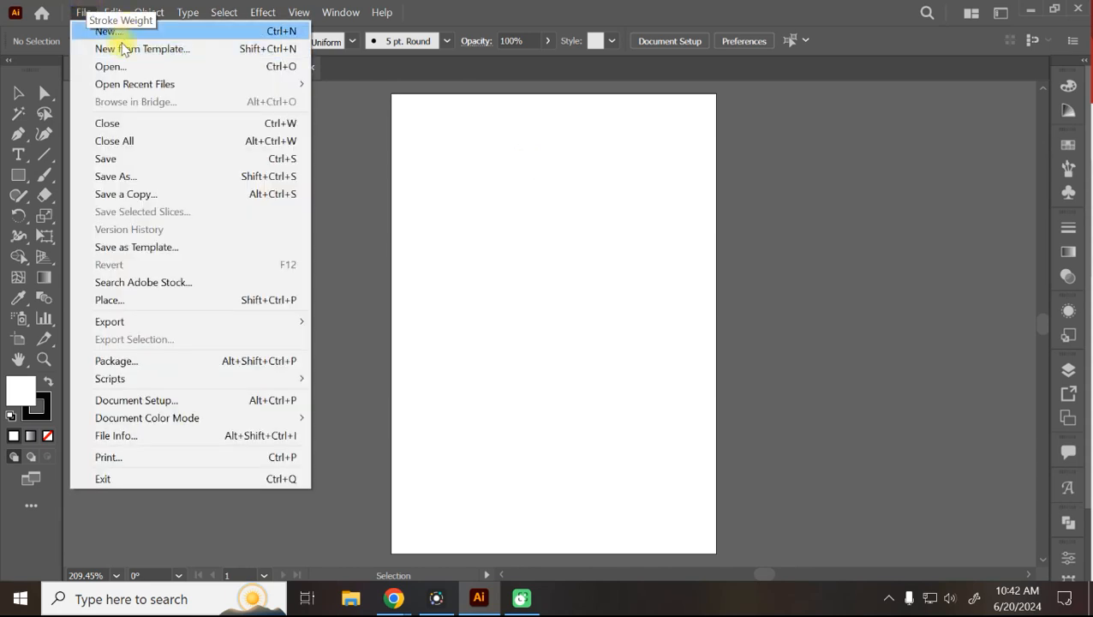
pyautogui.click(786, 8)
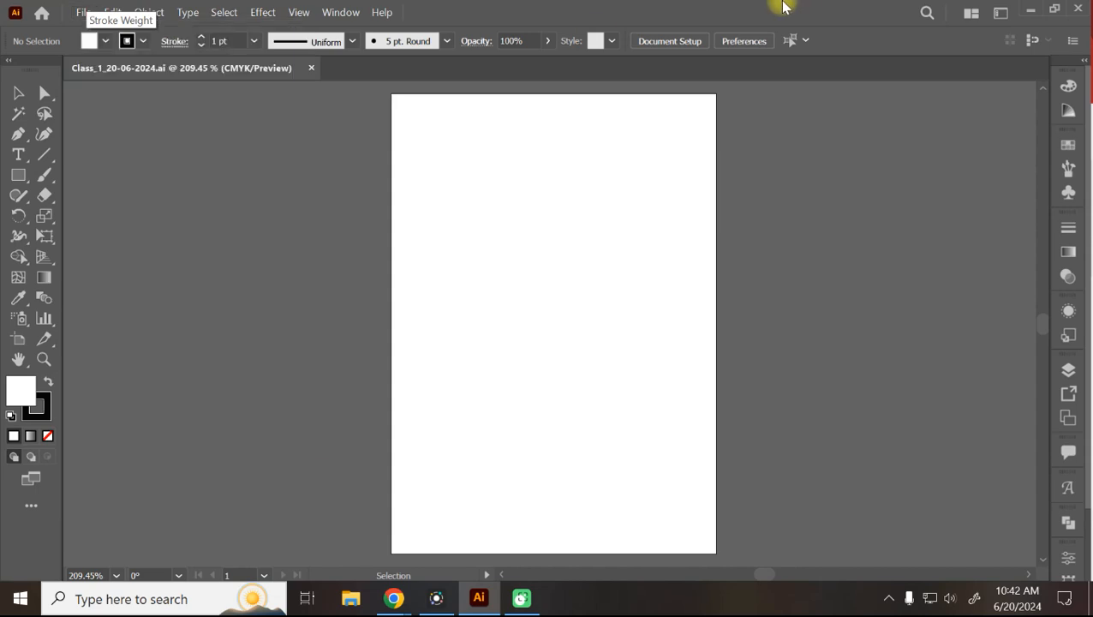
pyautogui.hotkey('ctrl', 'n')
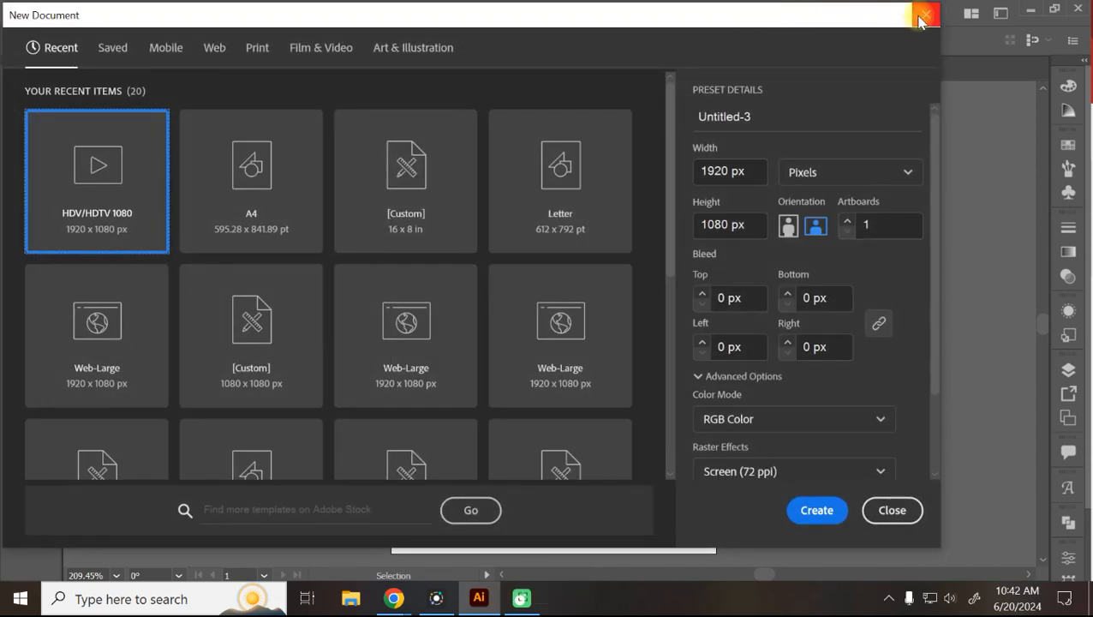
pyautogui.click(919, 18)
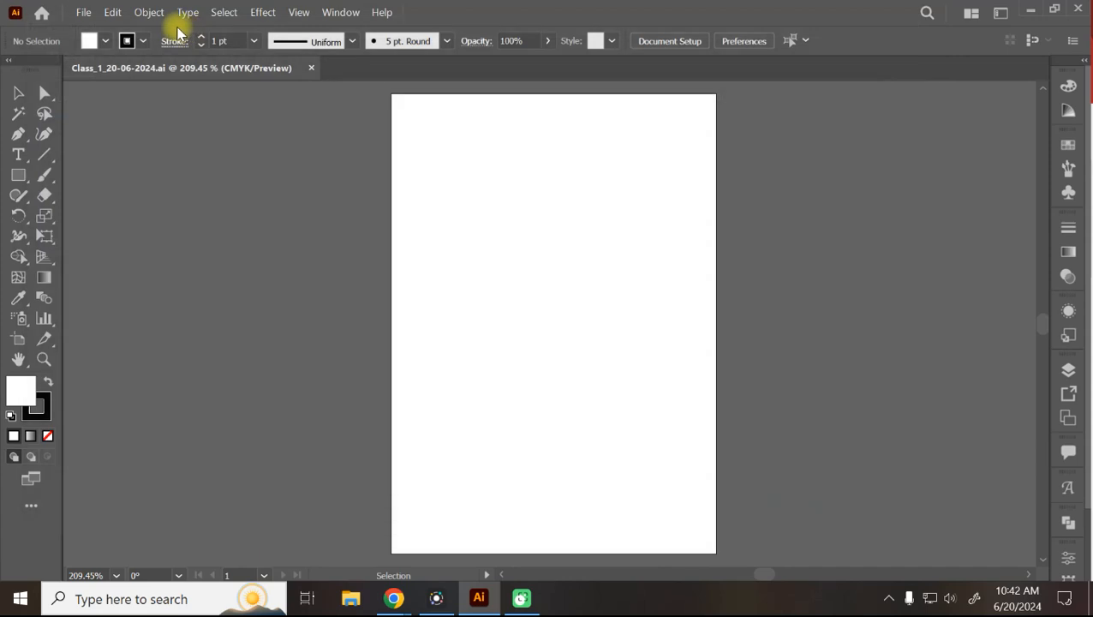
pyautogui.click(83, 12)
pyautogui.click(85, 30)
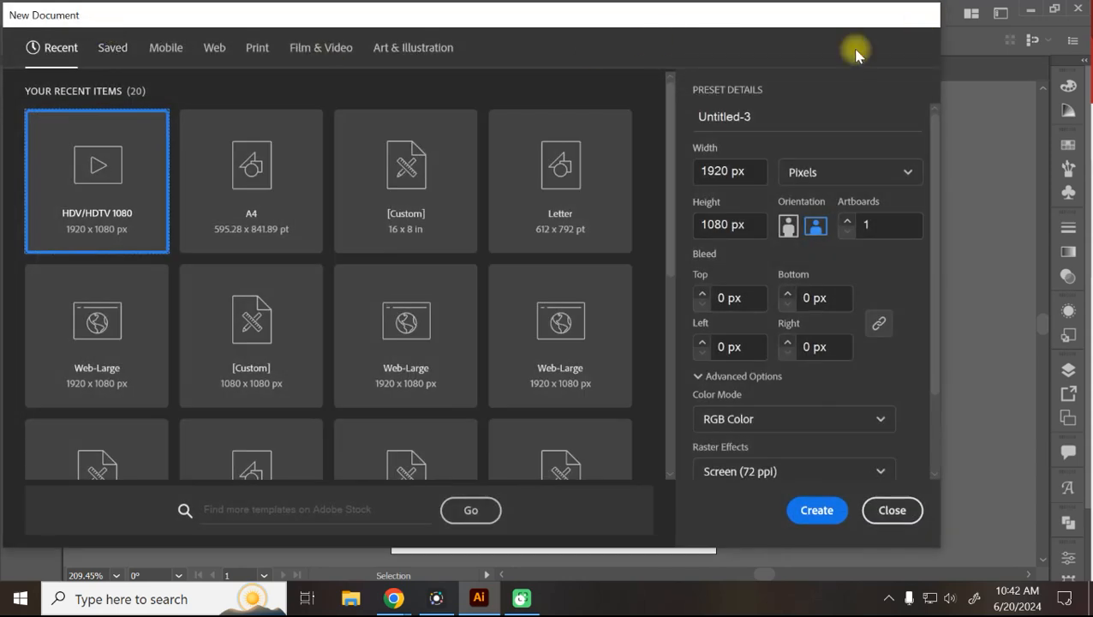
pyautogui.press('Escape')
pyautogui.hotkey('ctrl', 'n')
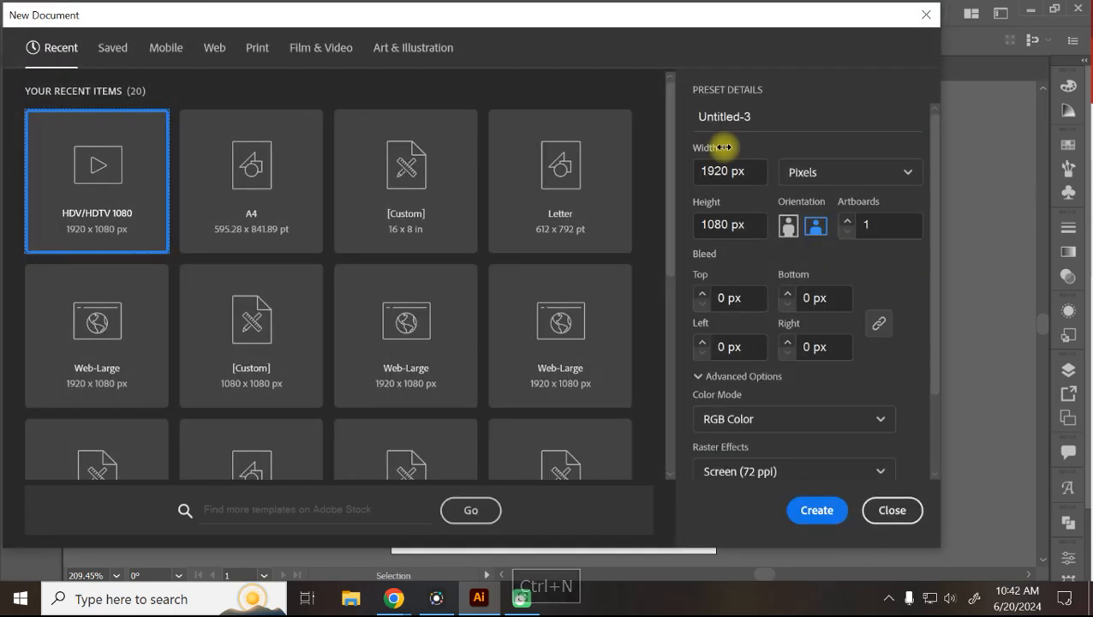
pyautogui.click(927, 15)
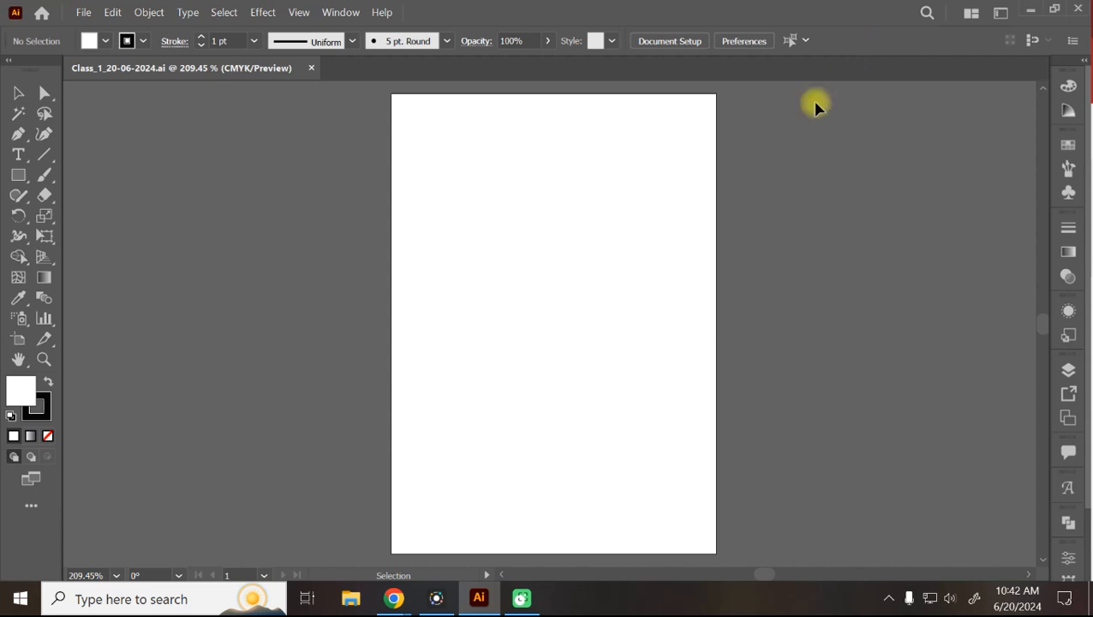
pyautogui.scroll(1, 816, 106)
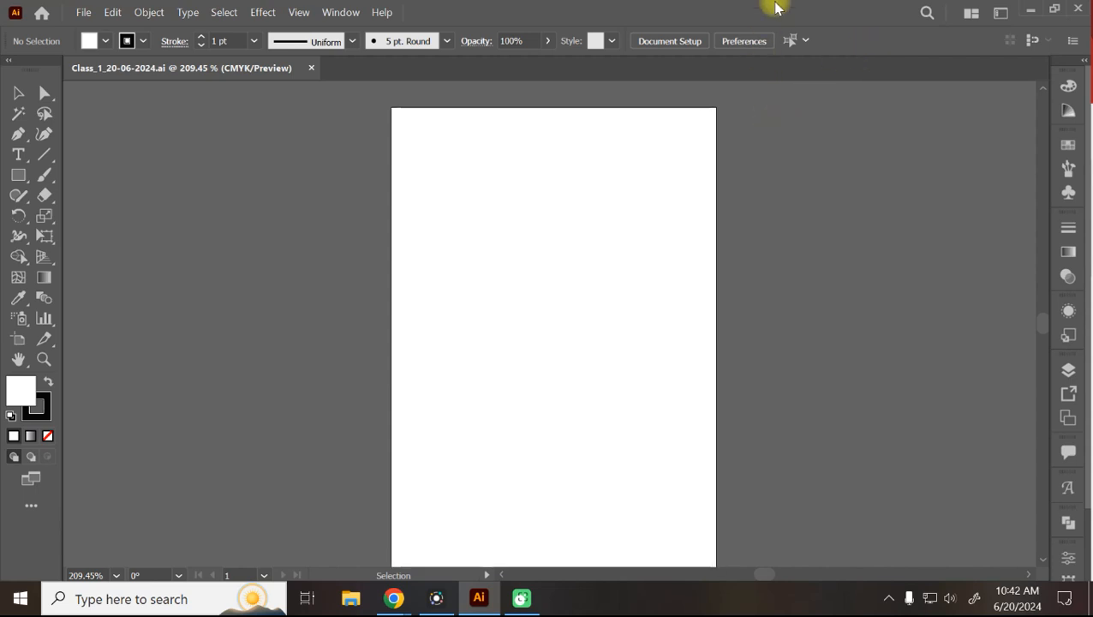
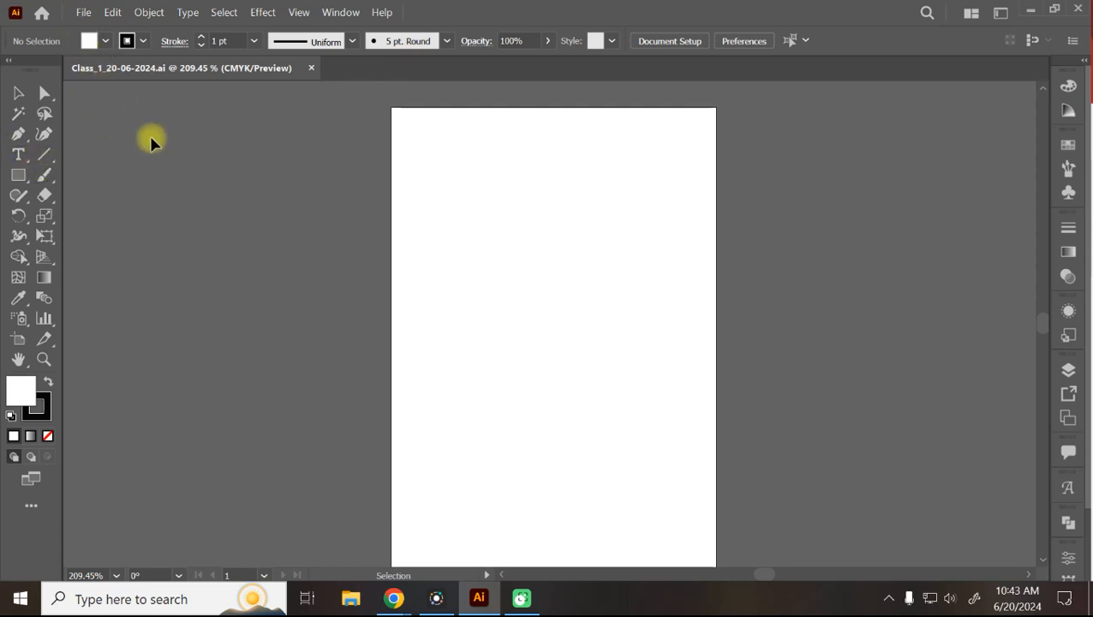
# Open and dismiss the New Document dialog repeatedly, browsing another preset category.
pyautogui.hotkey('ctrl', 'n')
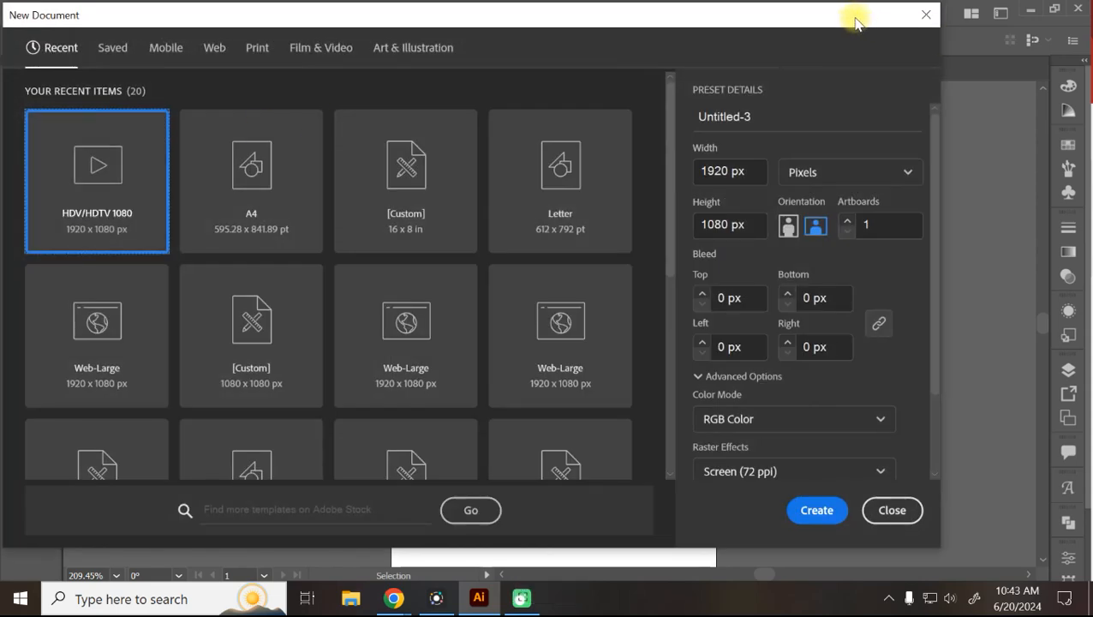
pyautogui.click(923, 17)
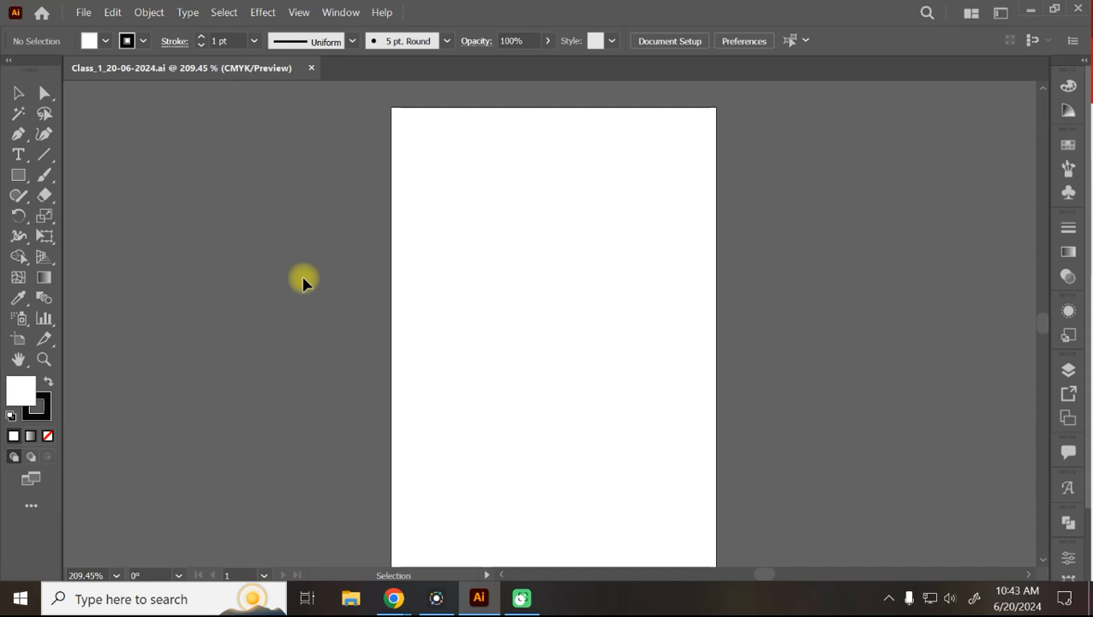
pyautogui.click(85, 13)
pyautogui.click(120, 31)
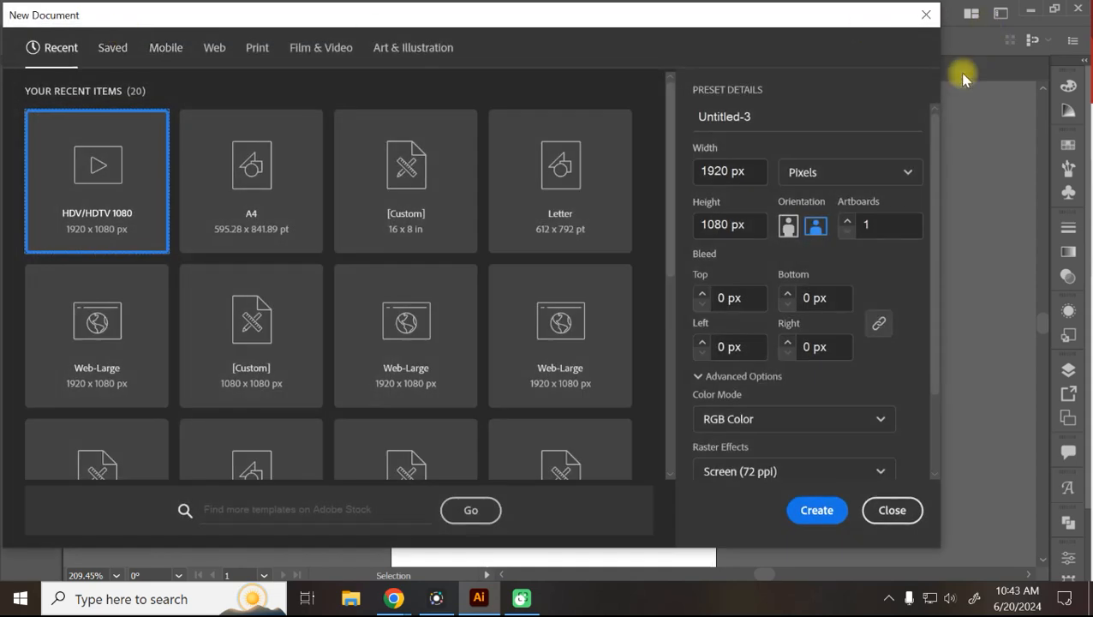
pyautogui.click(926, 14)
pyautogui.hotkey('ctrl', 'n')
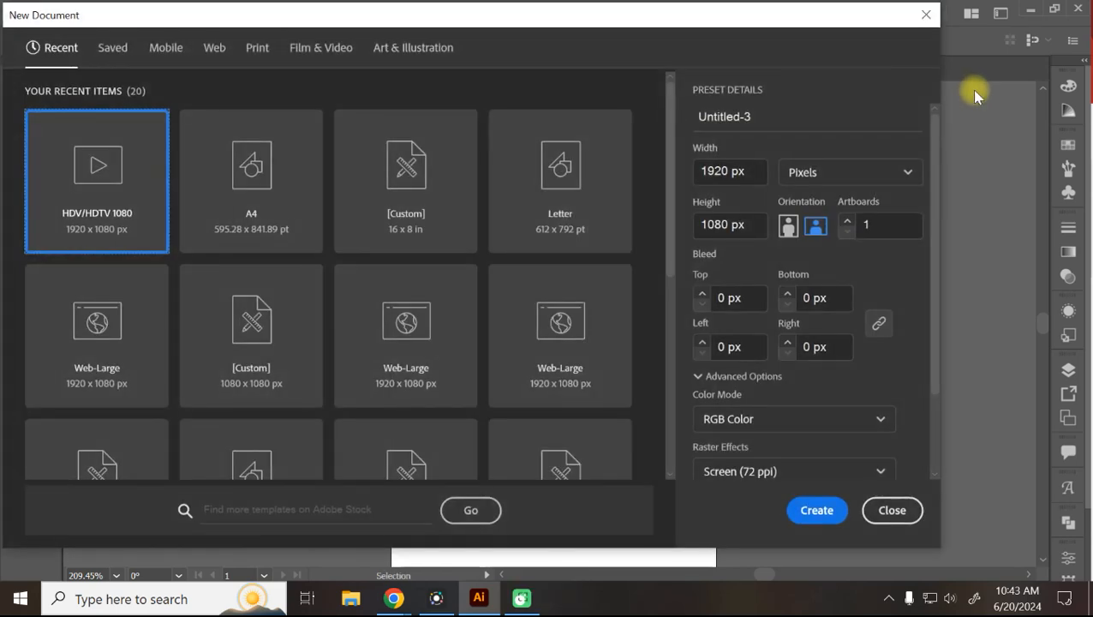
pyautogui.click(928, 14)
pyautogui.hotkey('ctrl', 'n')
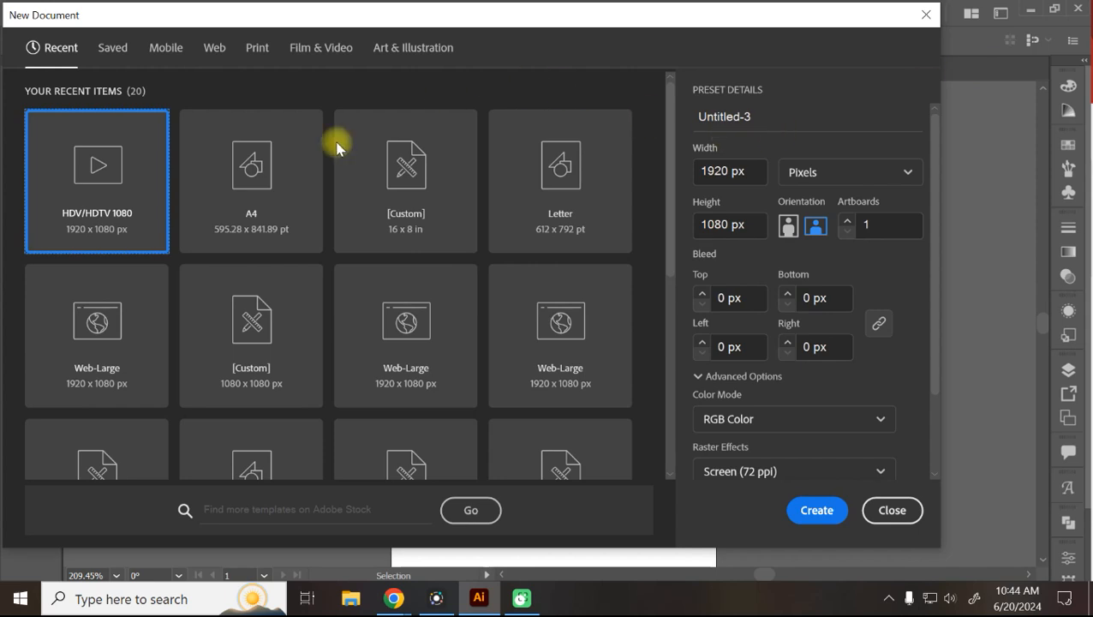
pyautogui.click(215, 48)
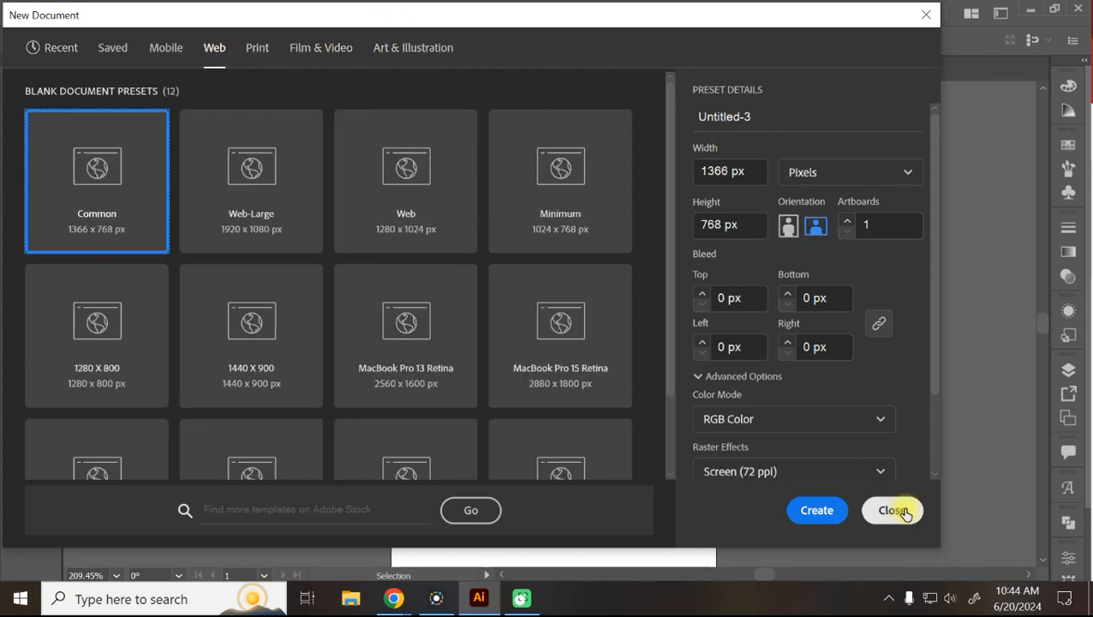
pyautogui.click(904, 511)
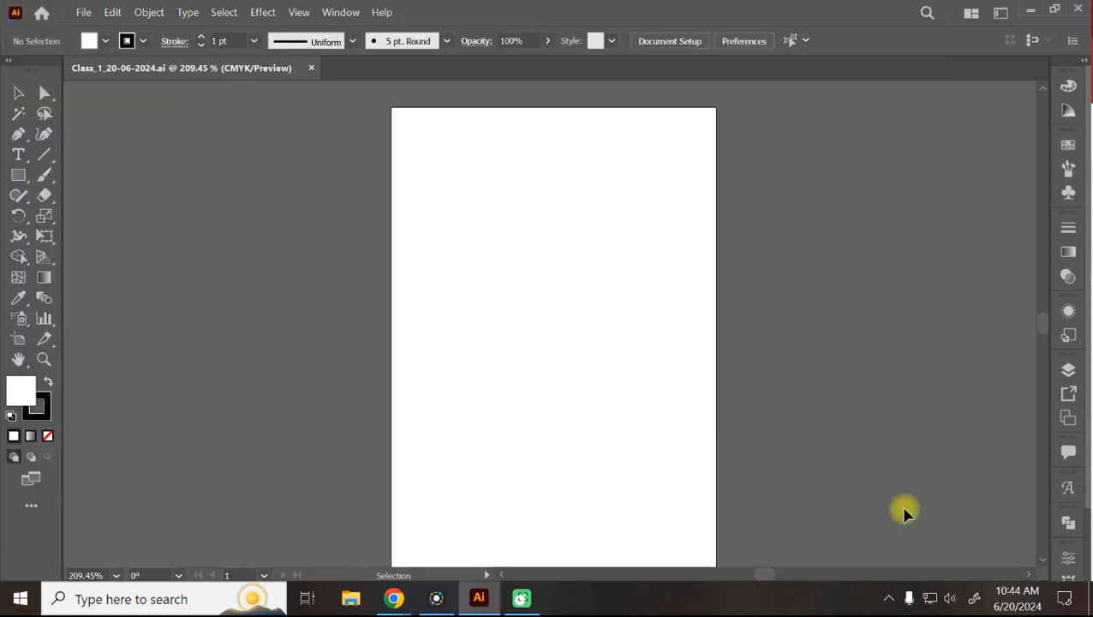
# Create a document from the 16x8 in custom preset, then close it and return to Class_1.
pyautogui.hotkey('ctrl', 'm')
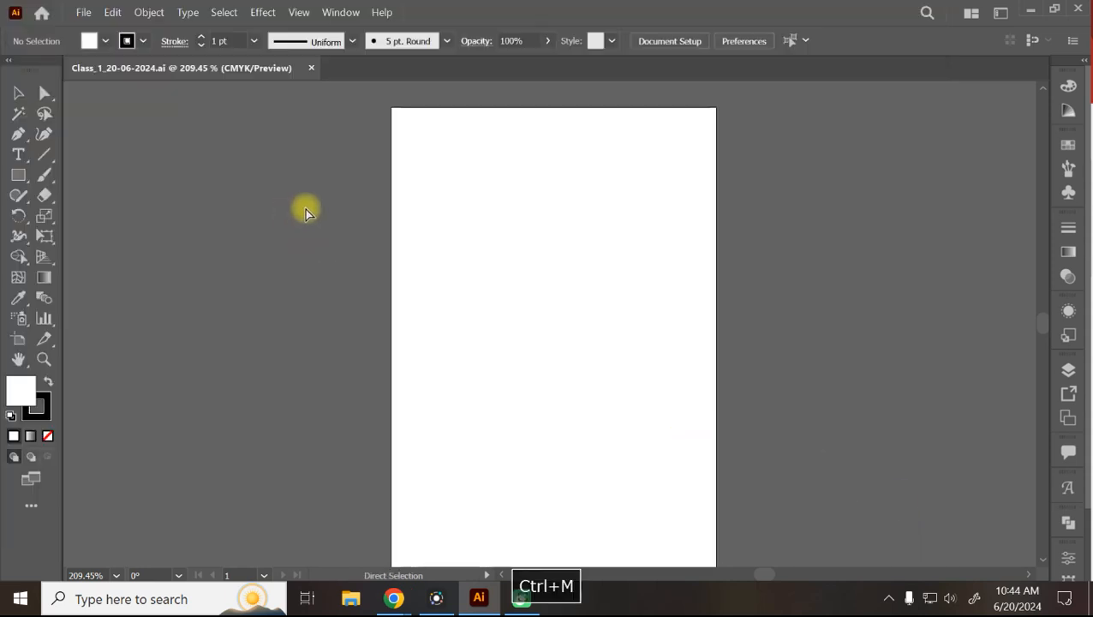
pyautogui.hotkey('ctrl', 'n')
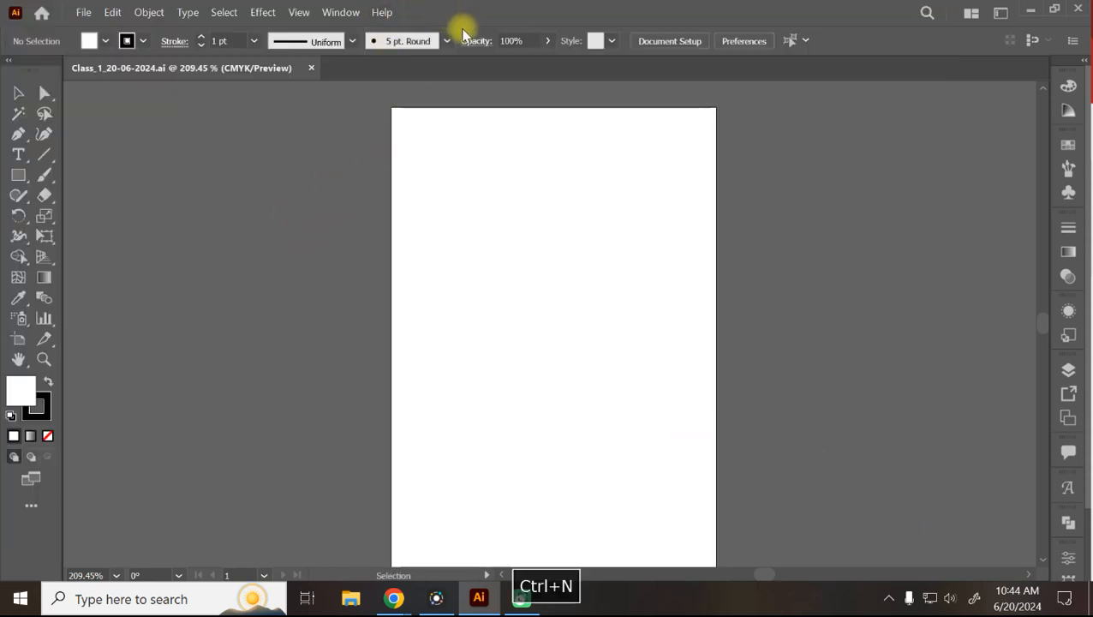
pyautogui.click(384, 195)
pyautogui.click(810, 511)
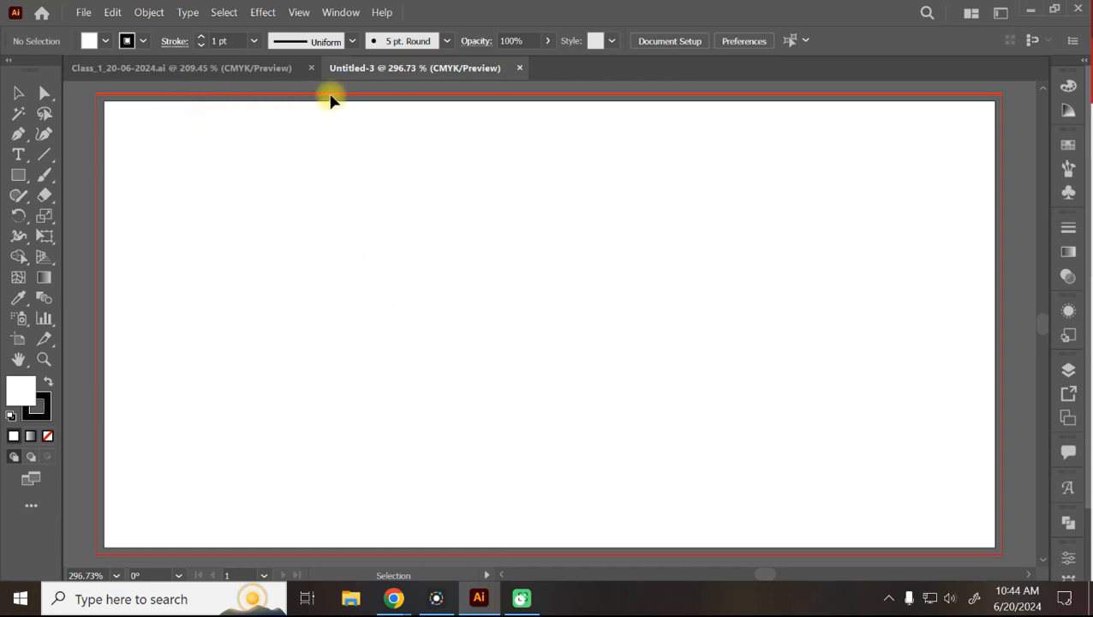
pyautogui.click(270, 67)
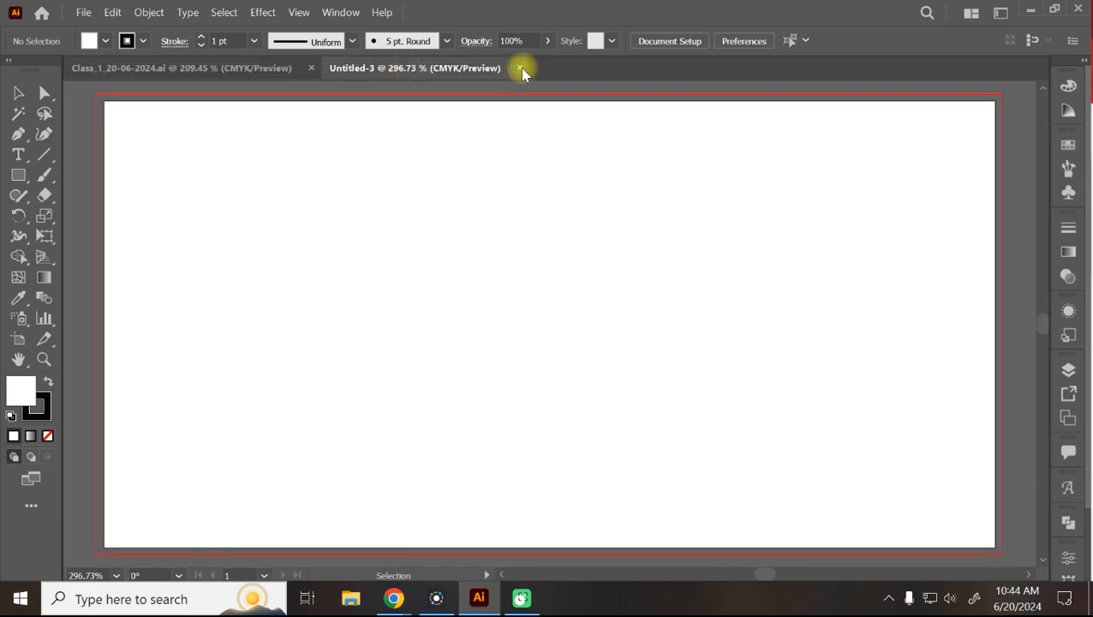
pyautogui.click(519, 67)
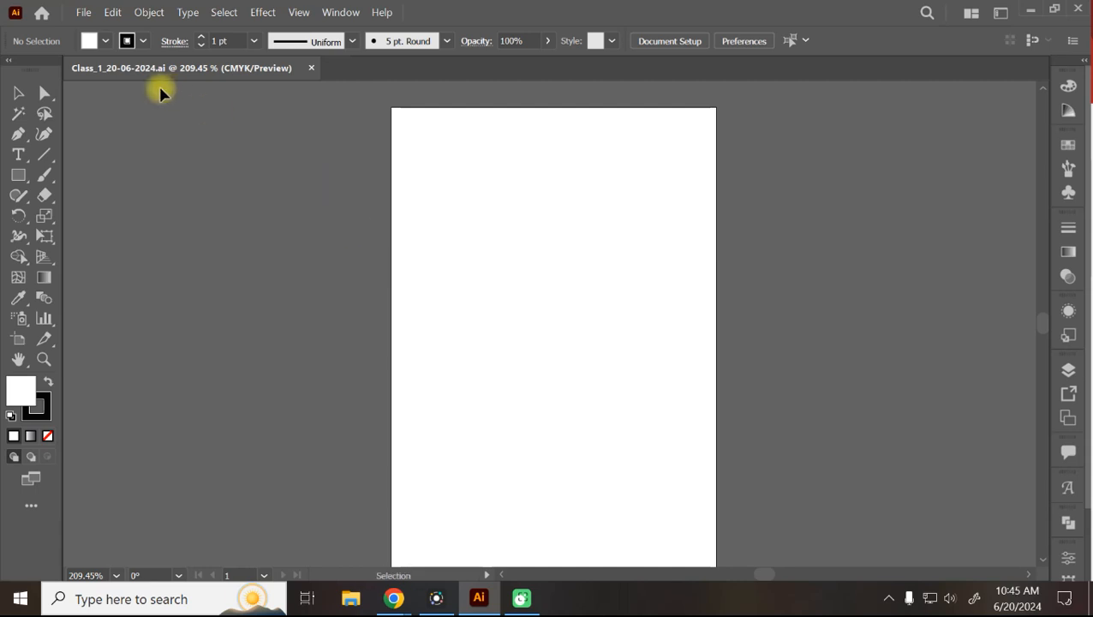
# Preview the Color, Color Guide, Swatches, Brushes, Symbols and Stroke panels from the dock.
pyautogui.press('t')
pyautogui.click(43, 359)
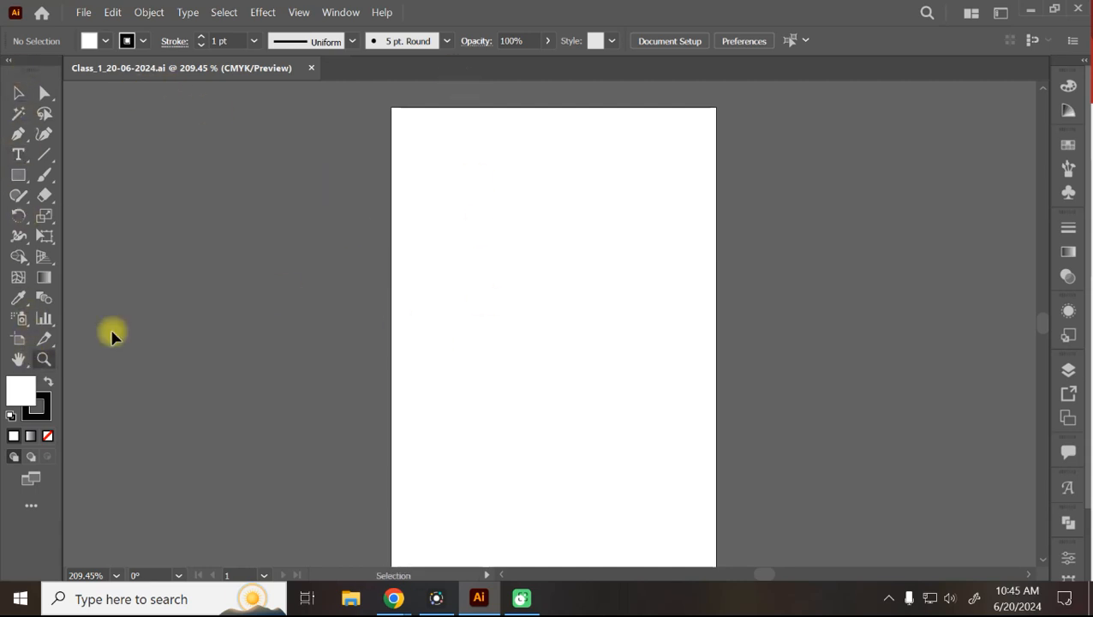
pyautogui.click(1071, 89)
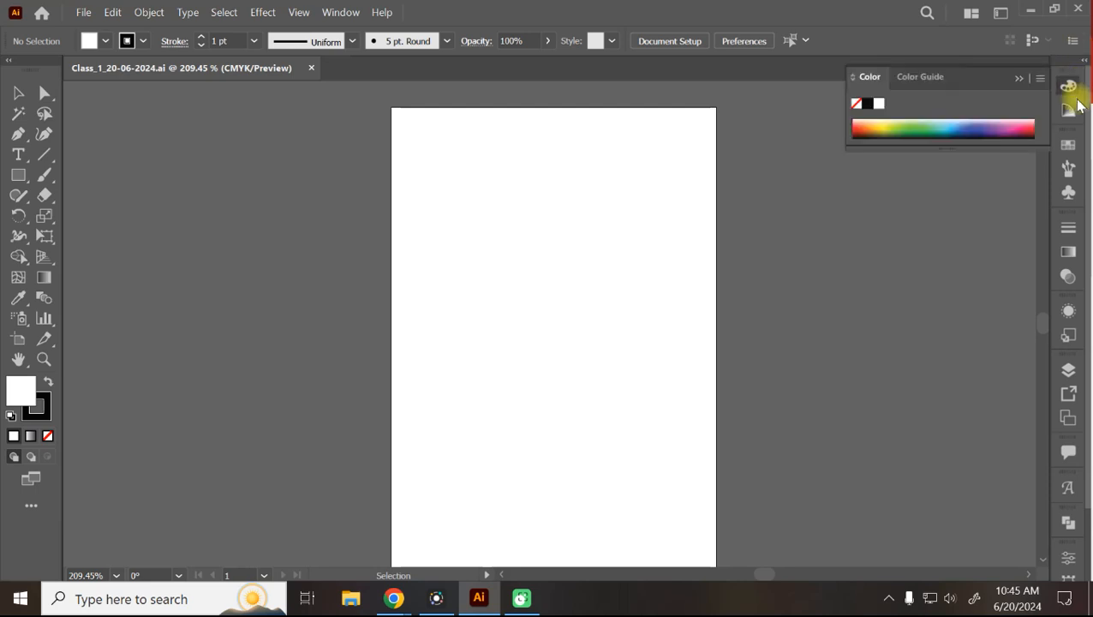
pyautogui.click(1071, 91)
pyautogui.click(1071, 111)
pyautogui.click(1070, 109)
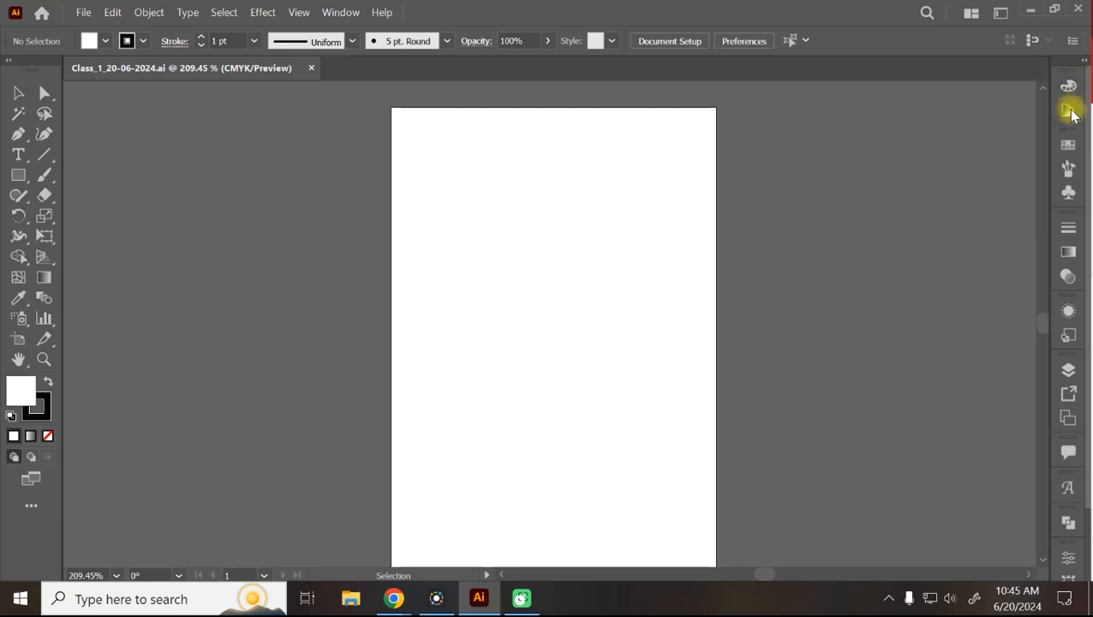
pyautogui.click(1069, 146)
pyautogui.click(1069, 146)
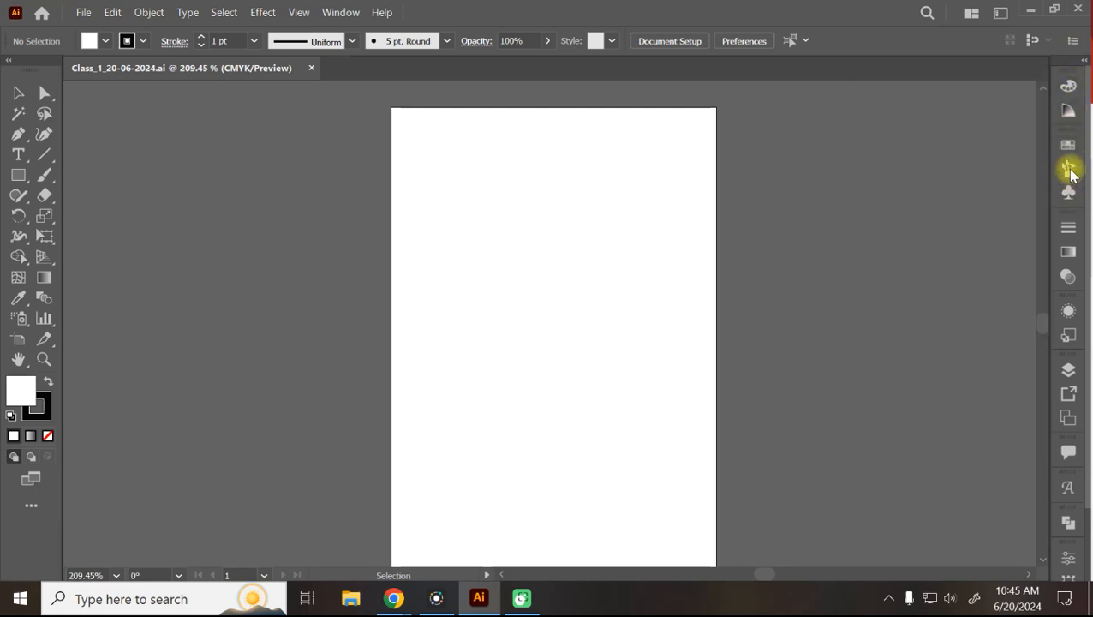
pyautogui.click(1069, 168)
pyautogui.click(1071, 169)
pyautogui.click(1069, 196)
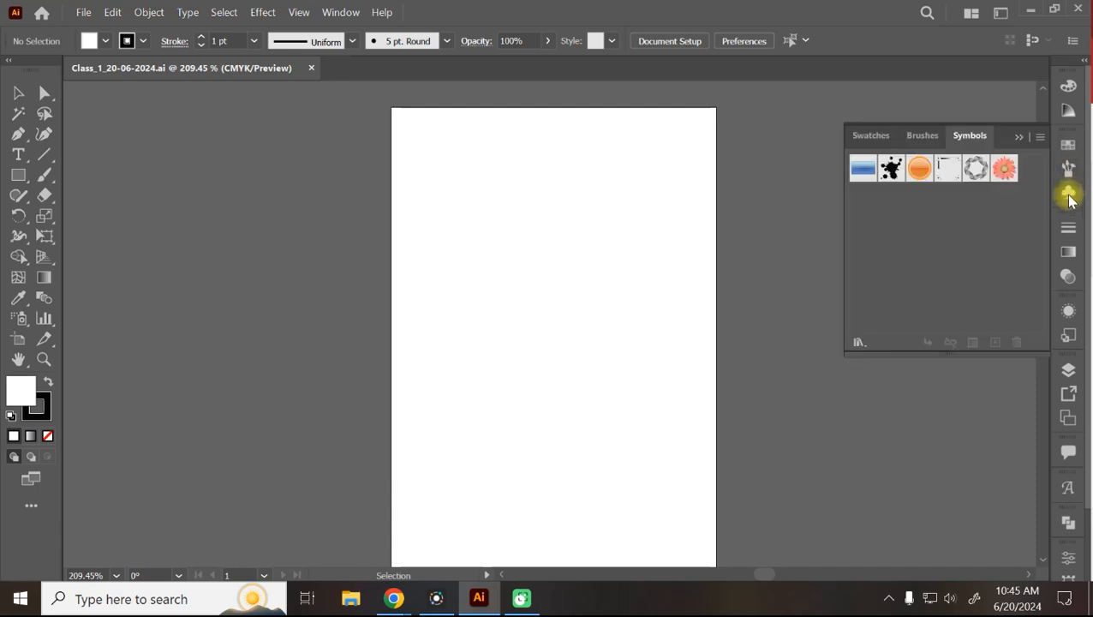
pyautogui.click(1069, 195)
pyautogui.click(1069, 229)
pyautogui.click(1070, 230)
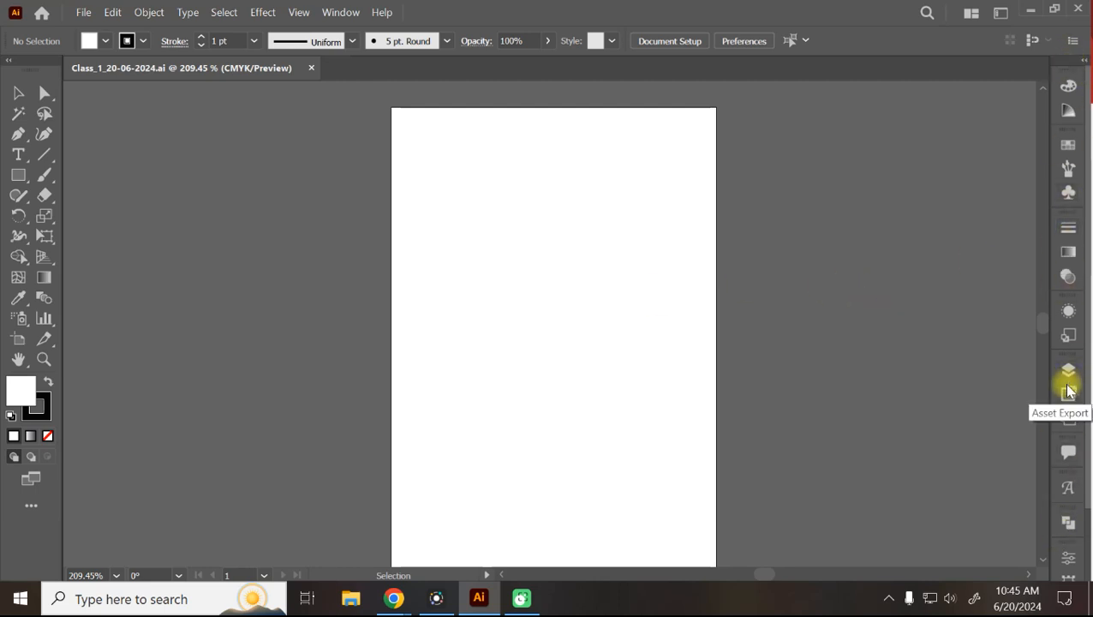
# Peek at Color and Swatches again, then detach the panel dock and close it.
pyautogui.click(1076, 91)
pyautogui.click(1076, 92)
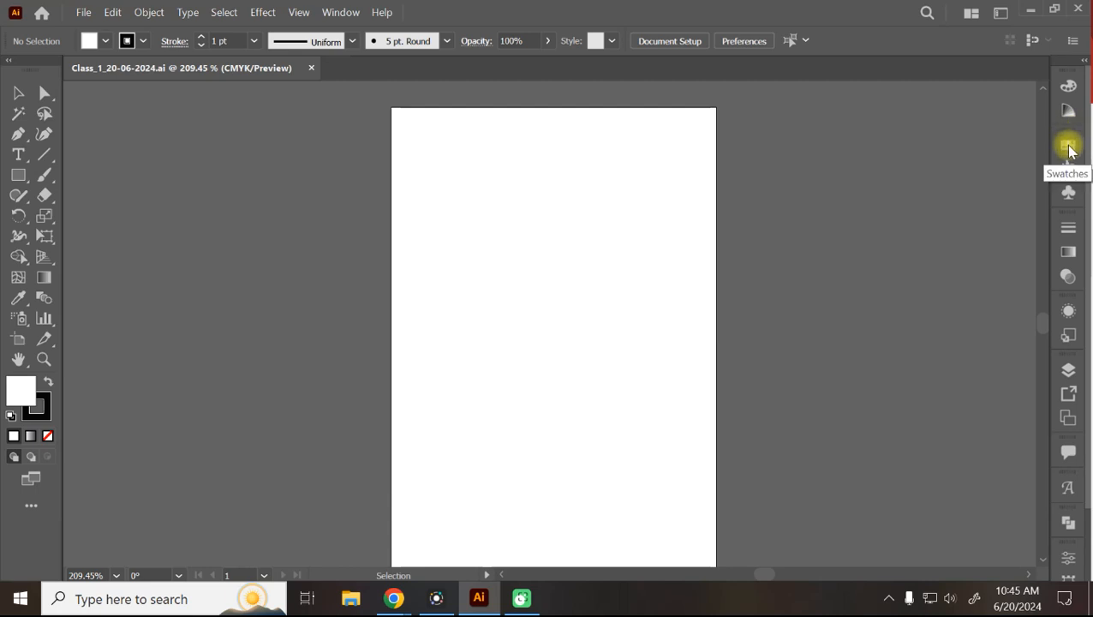
pyautogui.click(1068, 147)
pyautogui.click(1068, 147)
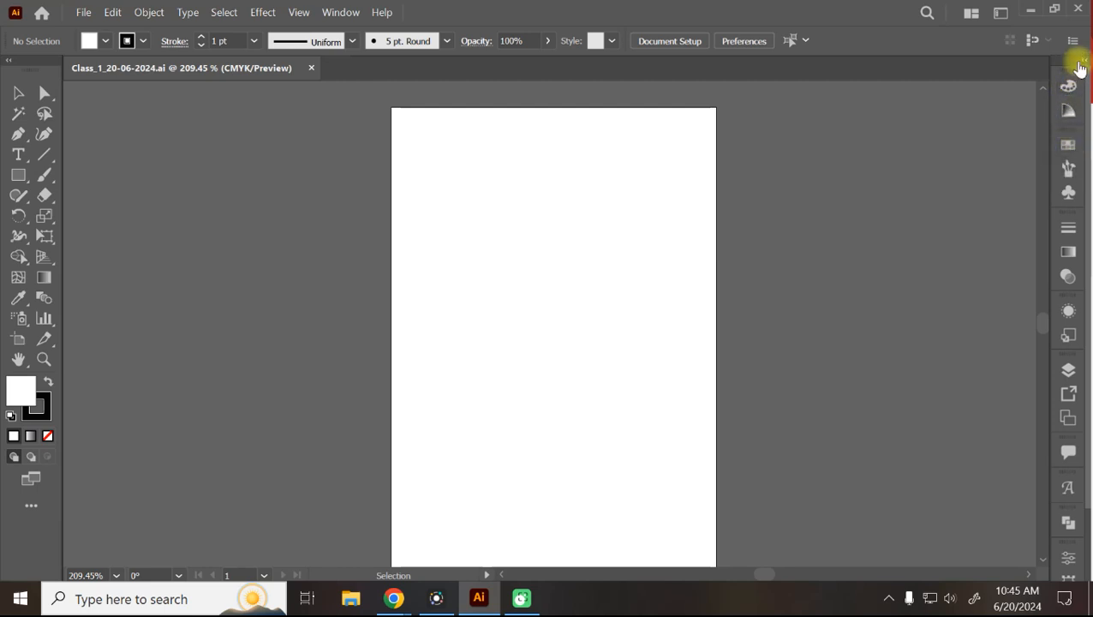
pyautogui.moveTo(1061, 69); pyautogui.dragTo(967, 102)
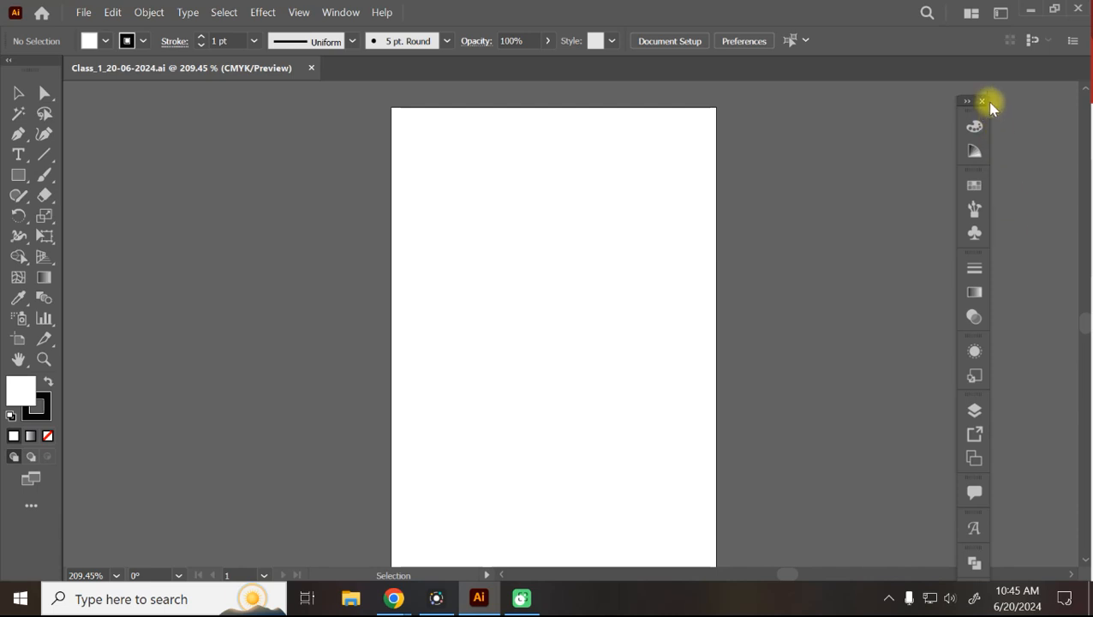
pyautogui.click(983, 103)
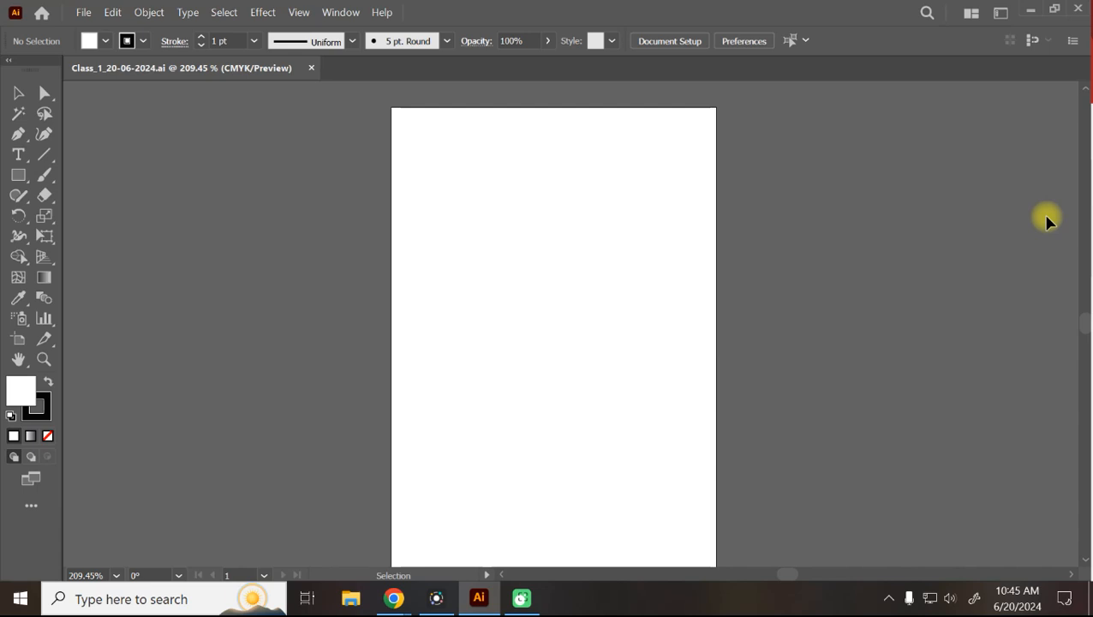
# Restore Swatches from the Window menu and expand the docked Color, Swatches and Stroke panels.
pyautogui.click(345, 15)
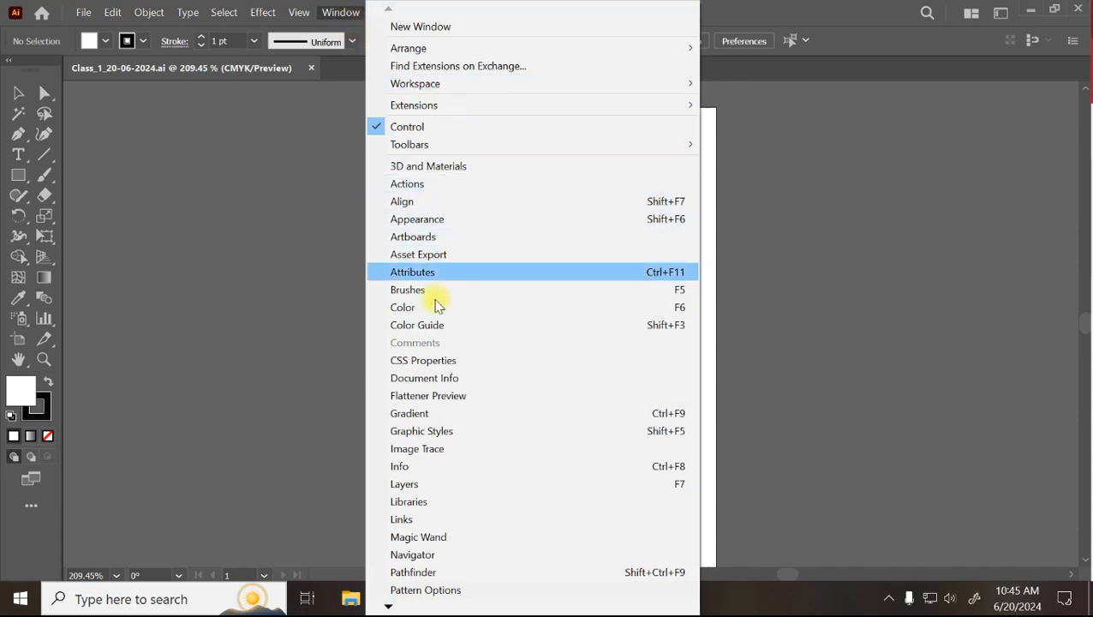
pyautogui.moveTo(390, 606)
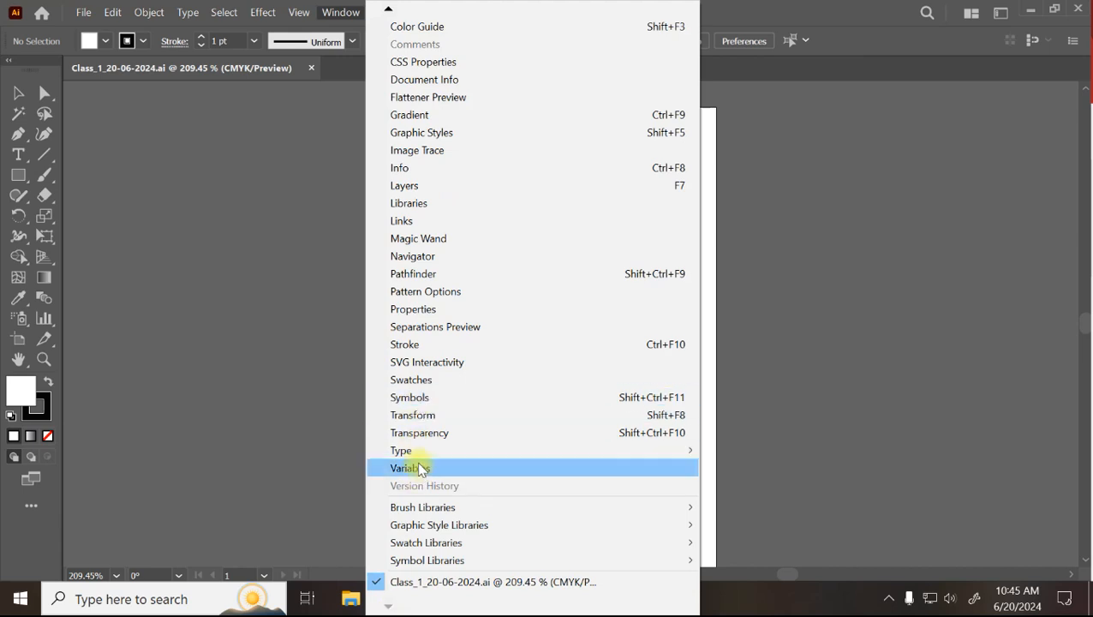
pyautogui.click(411, 379)
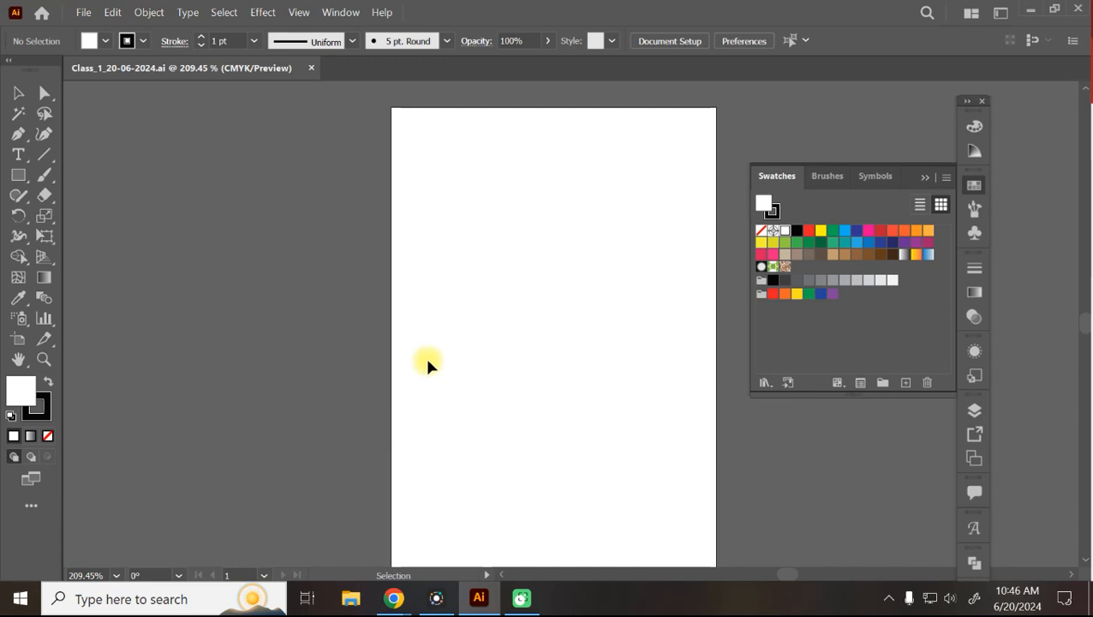
pyautogui.click(969, 104)
pyautogui.click(969, 104)
# Move the Swatches and Stroke group, and split Symbols and Brushes into separate floating panels.
pyautogui.moveTo(1037, 114); pyautogui.dragTo(708, 110)
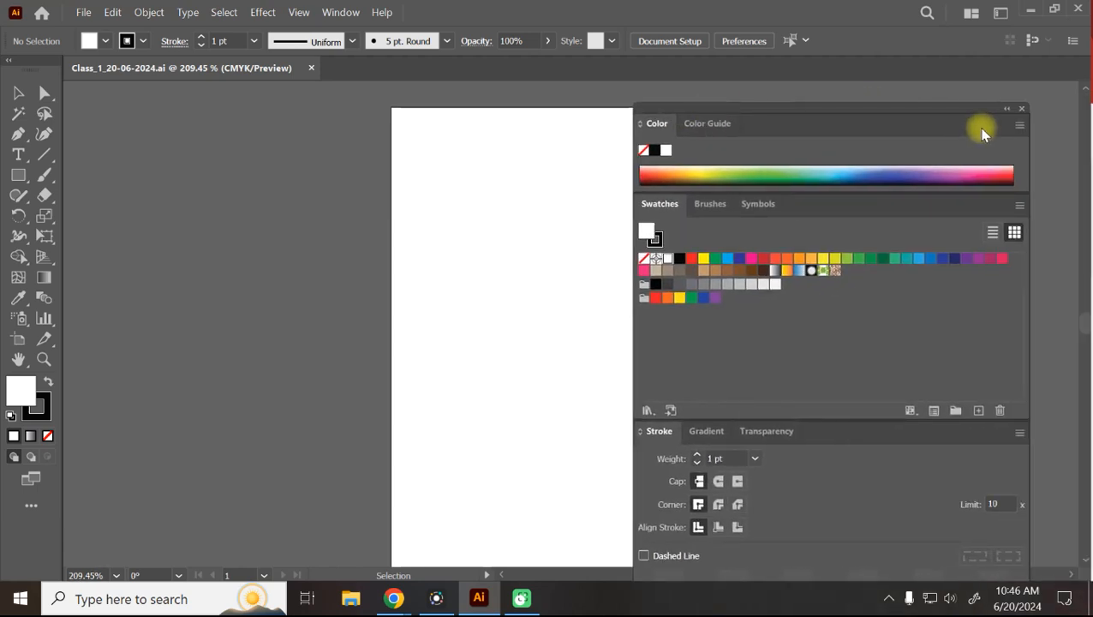
pyautogui.click(1007, 108)
pyautogui.moveTo(649, 122); pyautogui.dragTo(1056, 61)
pyautogui.doubleClick(1050, 63)
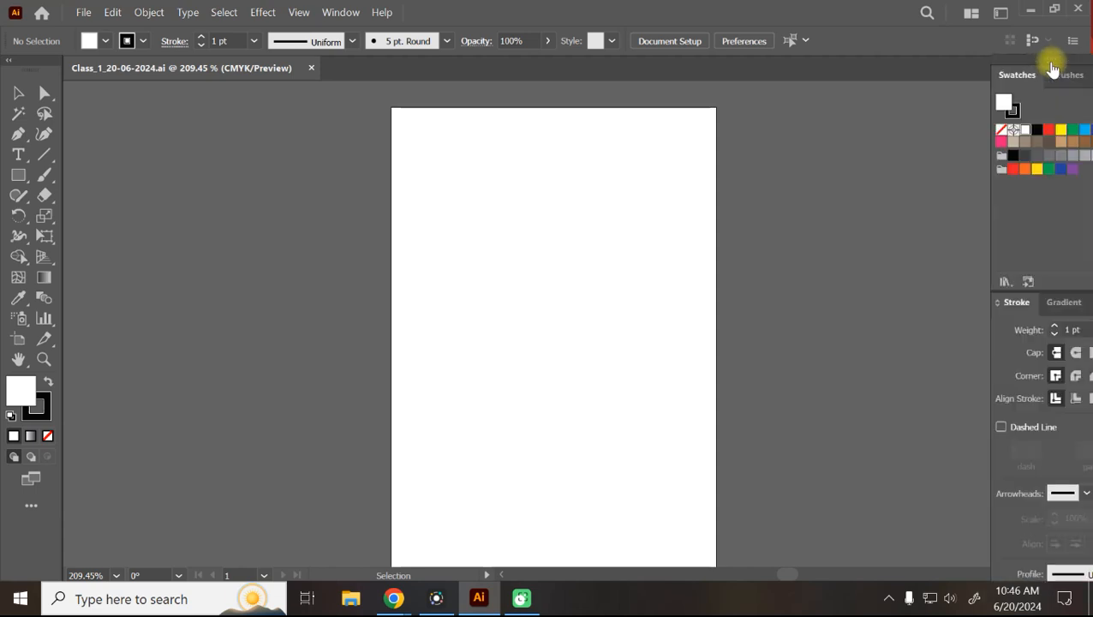
pyautogui.moveTo(1053, 63)
pyautogui.mouseDown()
pyautogui.moveTo(990, 75)
pyautogui.moveTo(1086, 65)
pyautogui.moveTo(851, 82)
pyautogui.moveTo(810, 72)
pyautogui.moveTo(573, 151)
pyautogui.mouseUp()
pyautogui.moveTo(821, 82); pyautogui.dragTo(514, 292)
pyautogui.moveTo(773, 82)
pyautogui.mouseDown()
pyautogui.moveTo(403, 423)
pyautogui.moveTo(433, 398)
pyautogui.mouseUp()
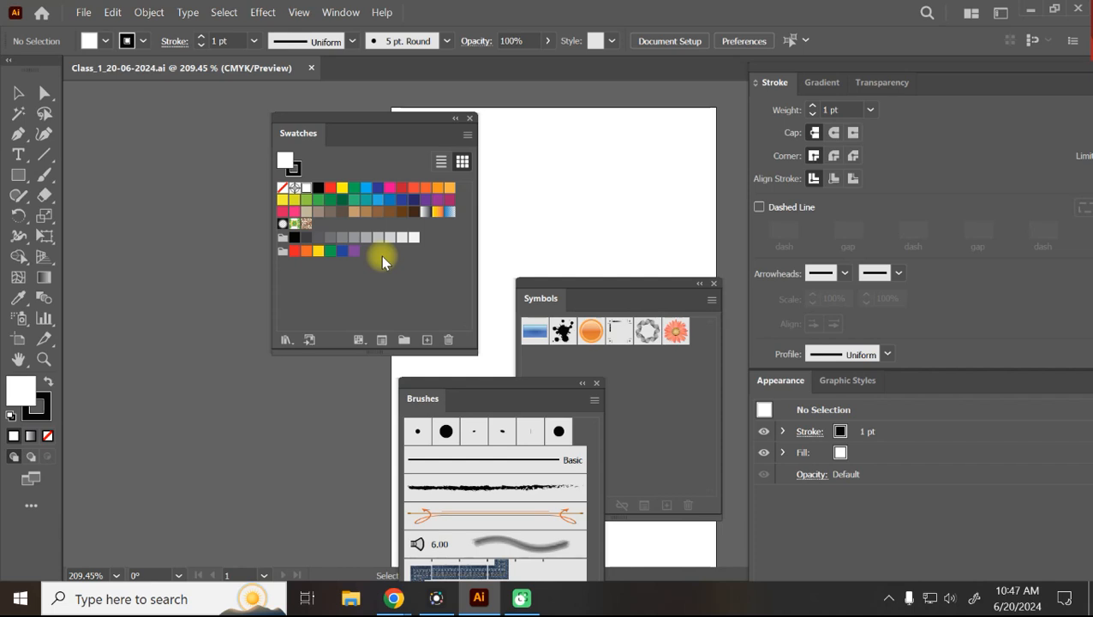
# Try the Automation and Essentials workspaces, then settle on Essentials Classic.
pyautogui.click(341, 12)
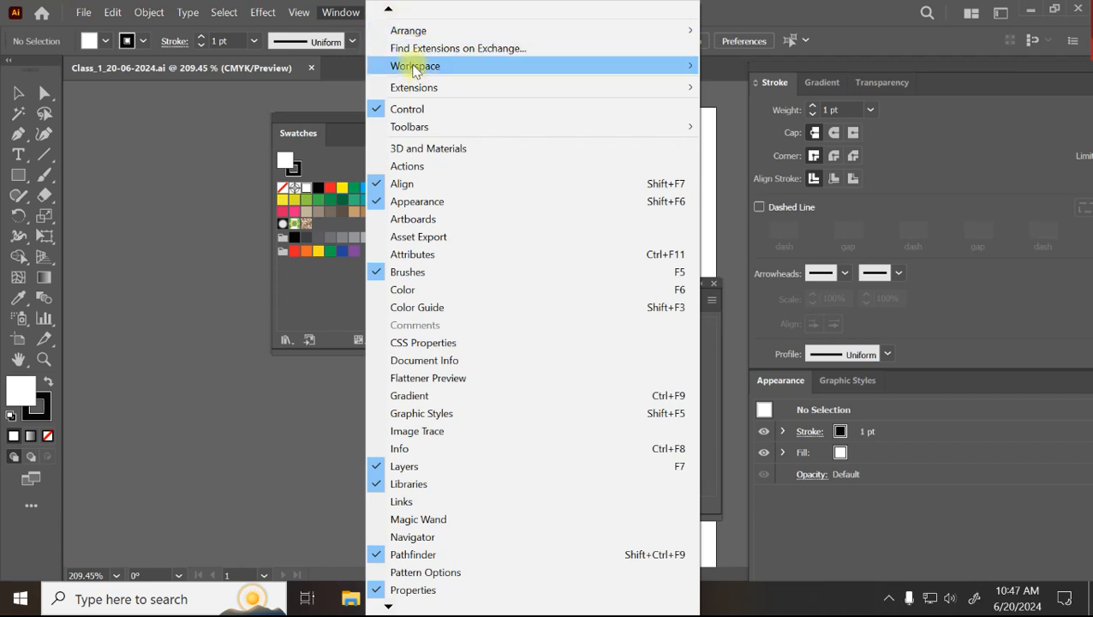
pyautogui.moveTo(415, 69)
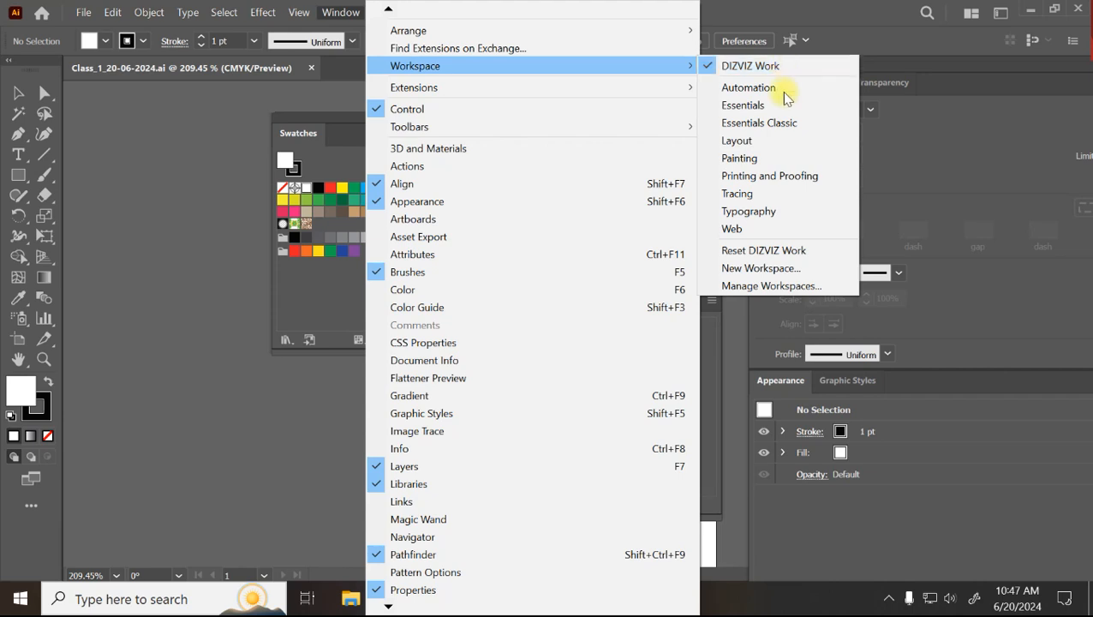
pyautogui.click(767, 88)
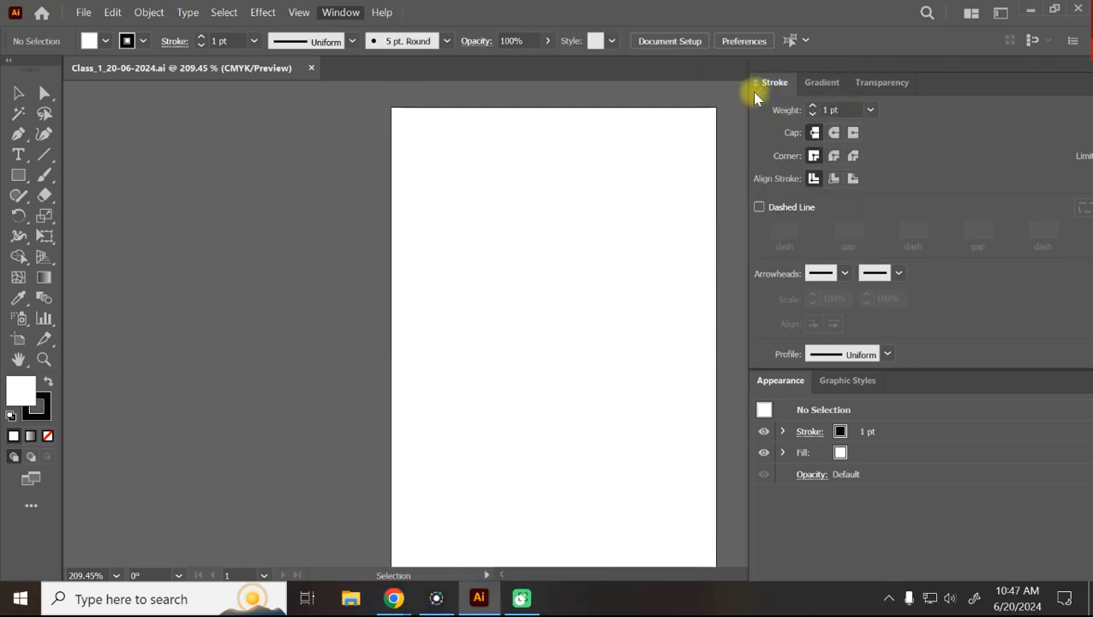
pyautogui.click(341, 12)
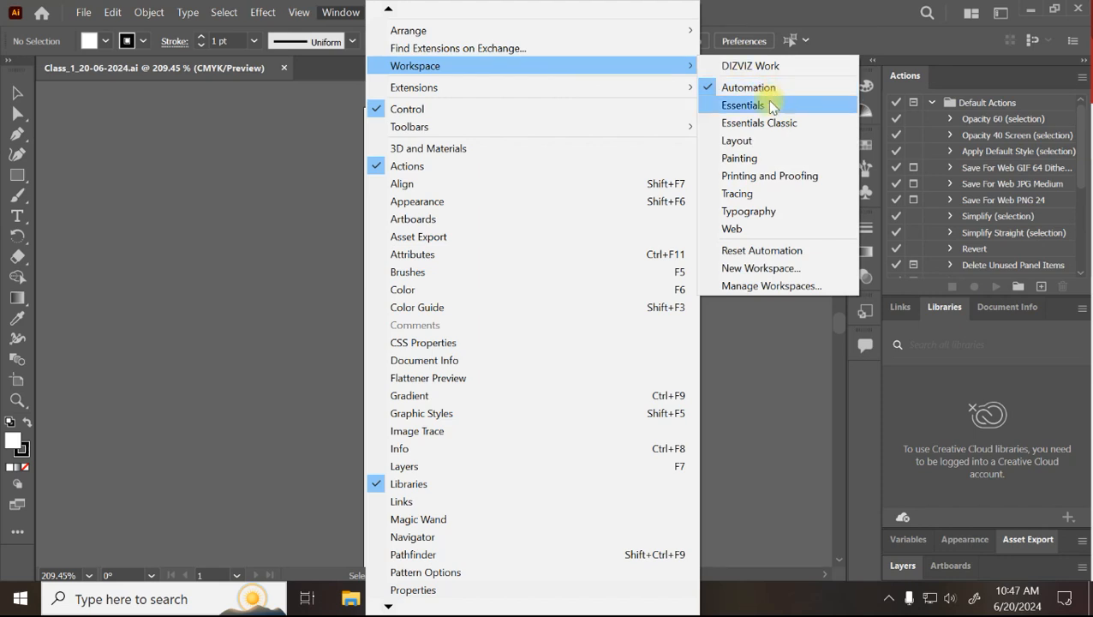
pyautogui.click(764, 104)
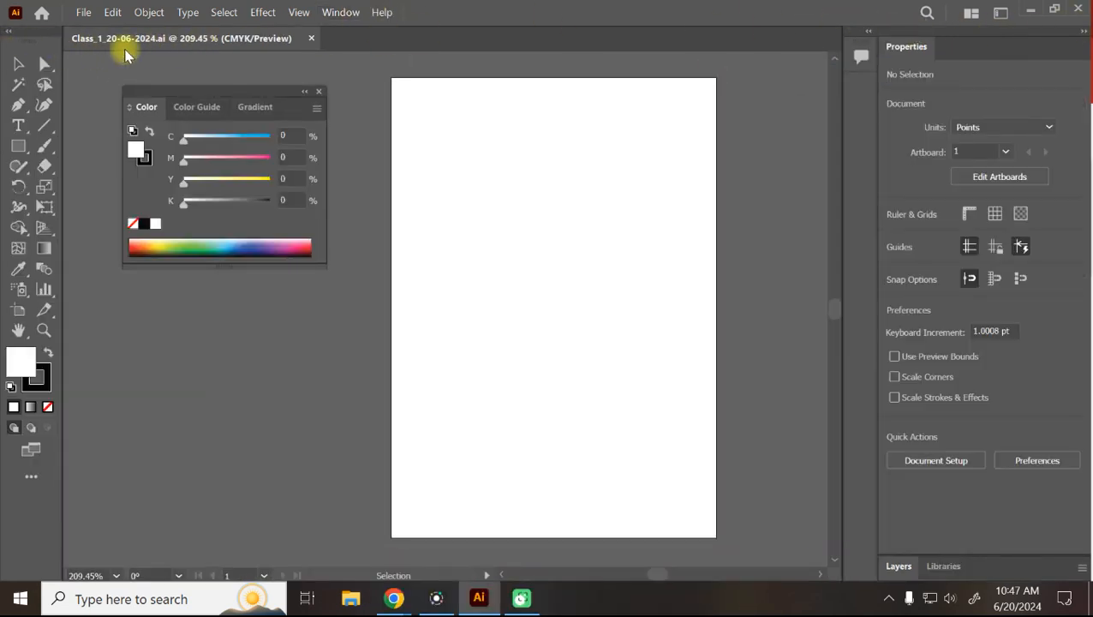
pyautogui.click(341, 12)
pyautogui.moveTo(480, 67)
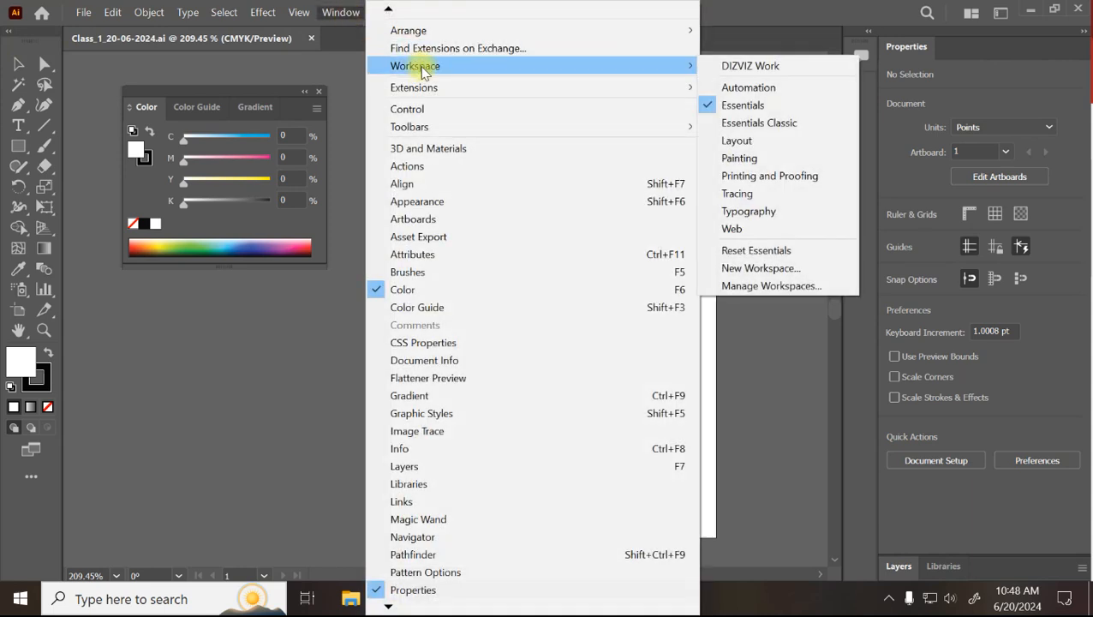
pyautogui.click(782, 125)
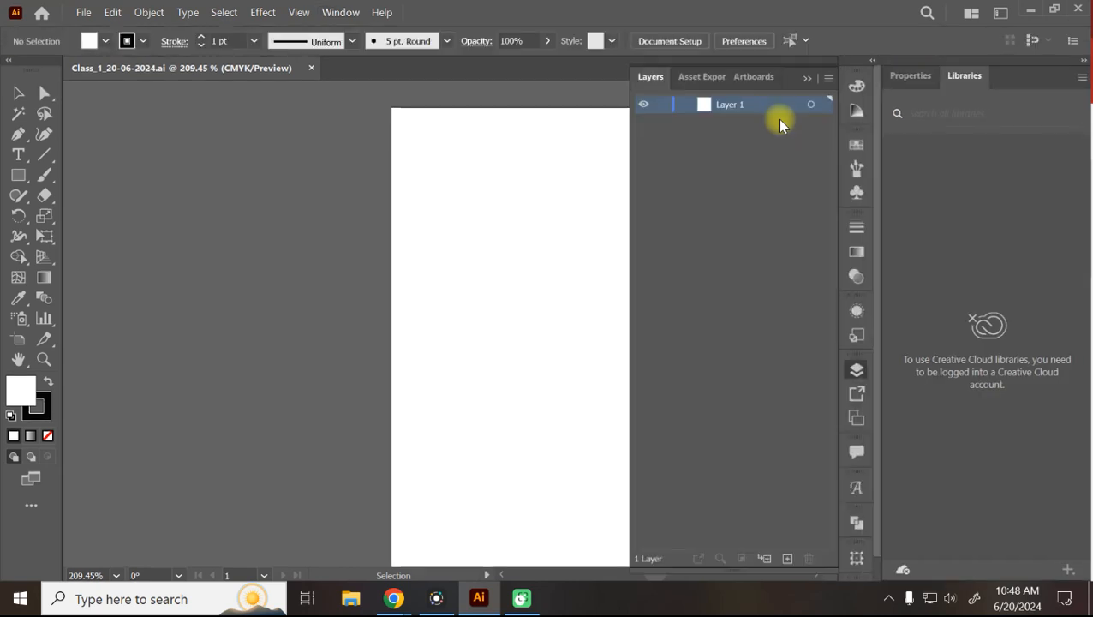
# Collapse the Properties panel, remove the Libraries panel, and begin saving a new workspace.
pyautogui.click(1082, 77)
pyautogui.click(909, 77)
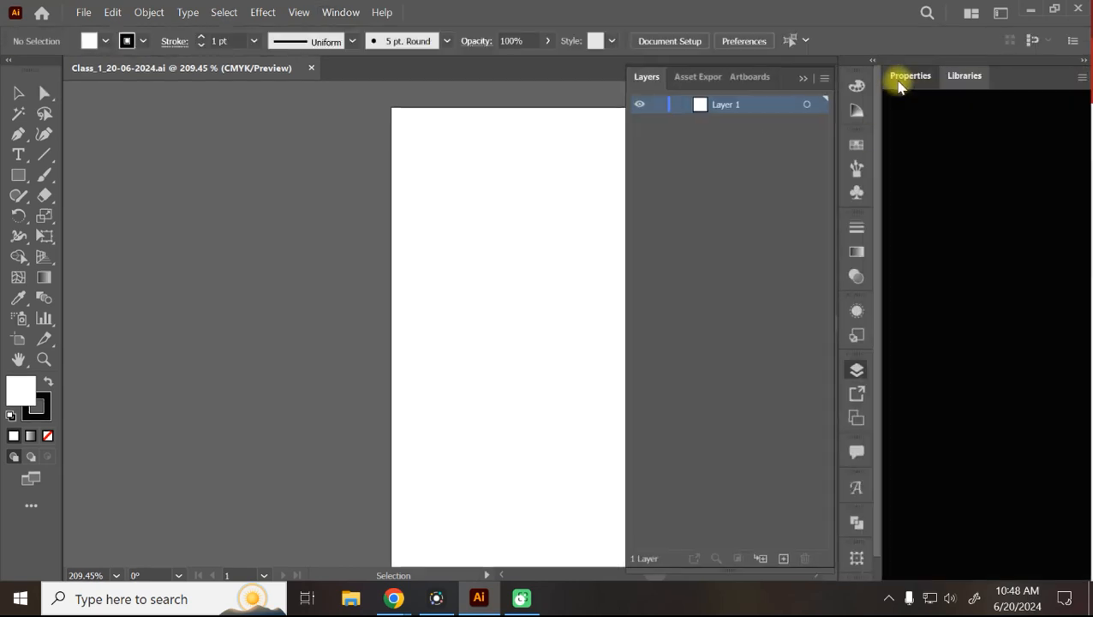
pyautogui.moveTo(915, 73); pyautogui.dragTo(858, 131)
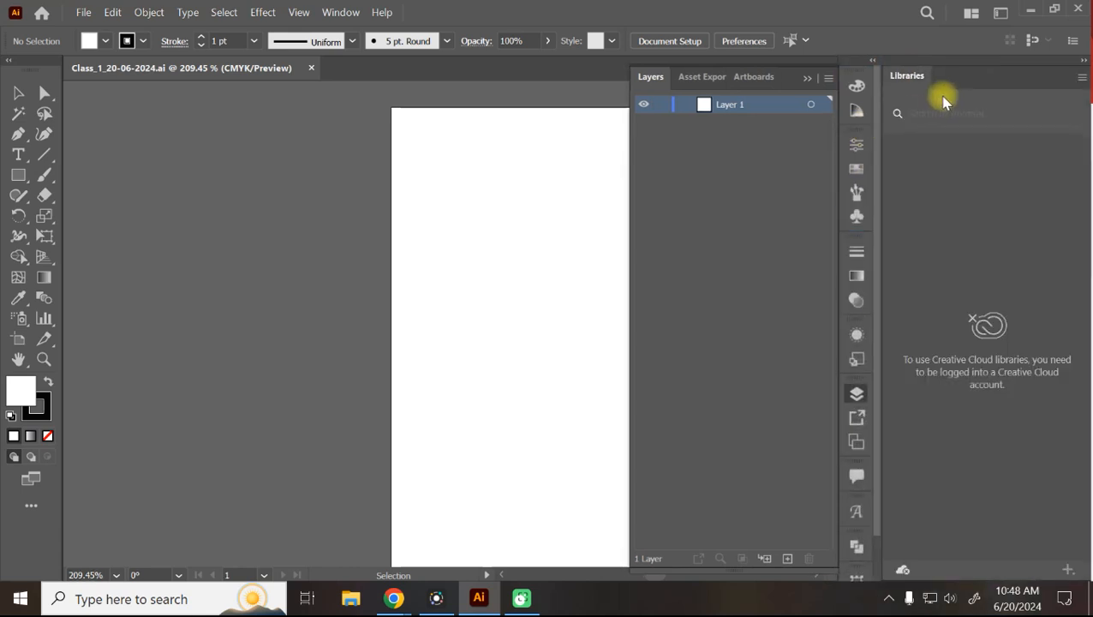
pyautogui.moveTo(907, 77); pyautogui.dragTo(858, 564)
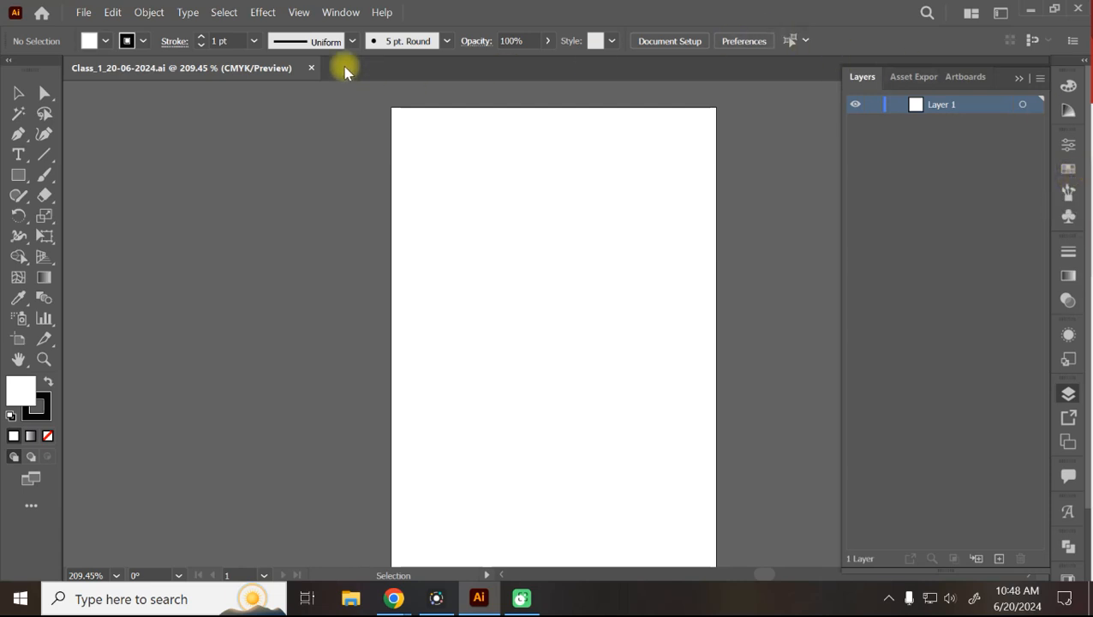
pyautogui.click(338, 13)
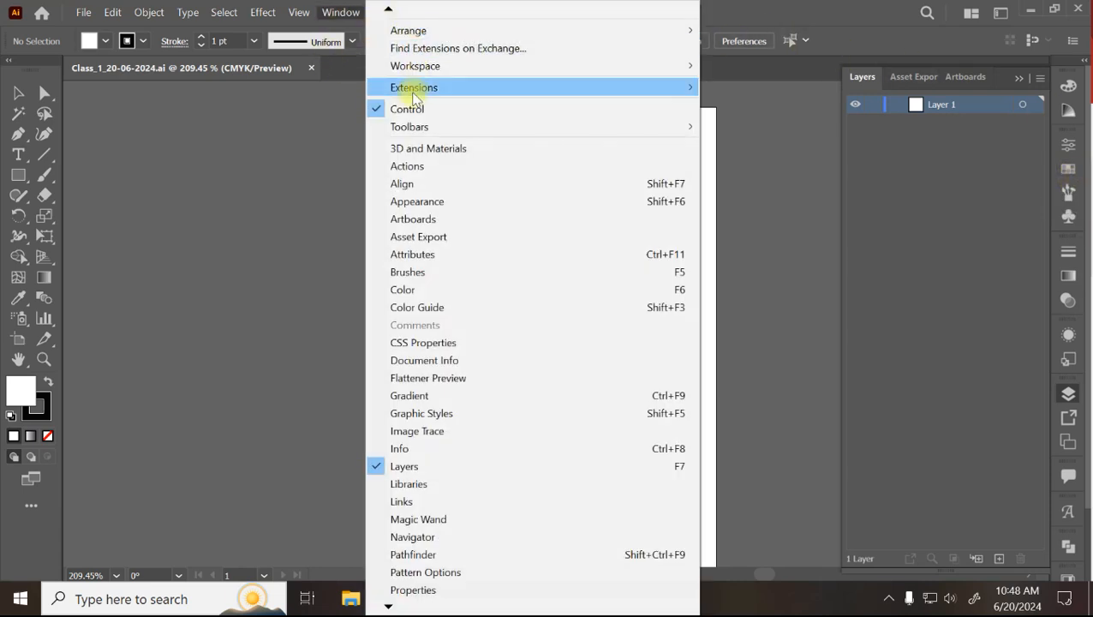
pyautogui.moveTo(415, 75)
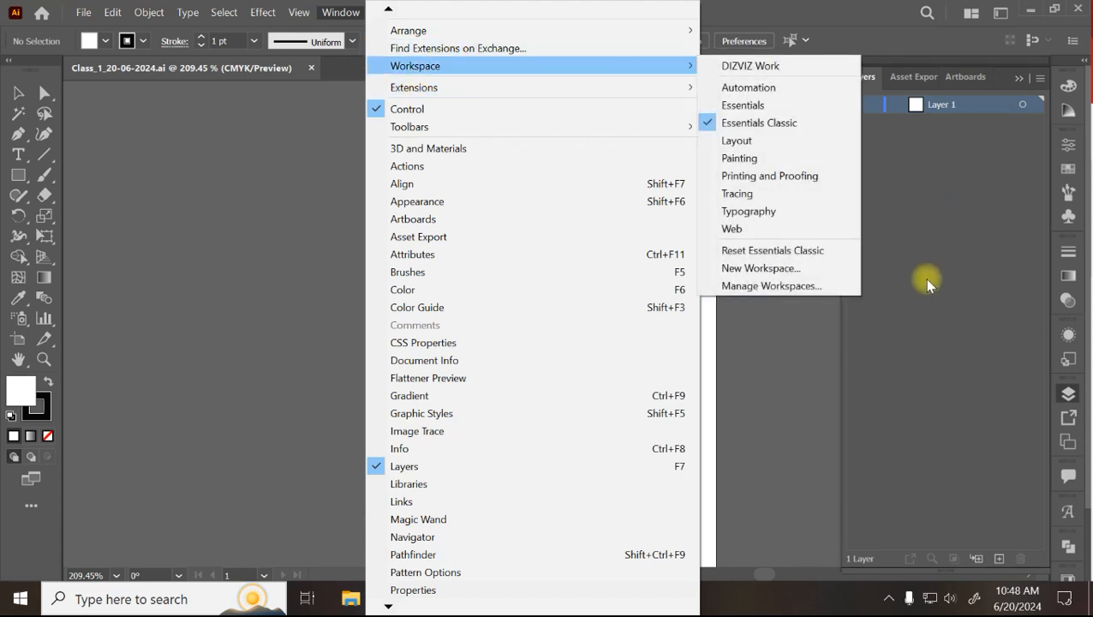
pyautogui.click(787, 269)
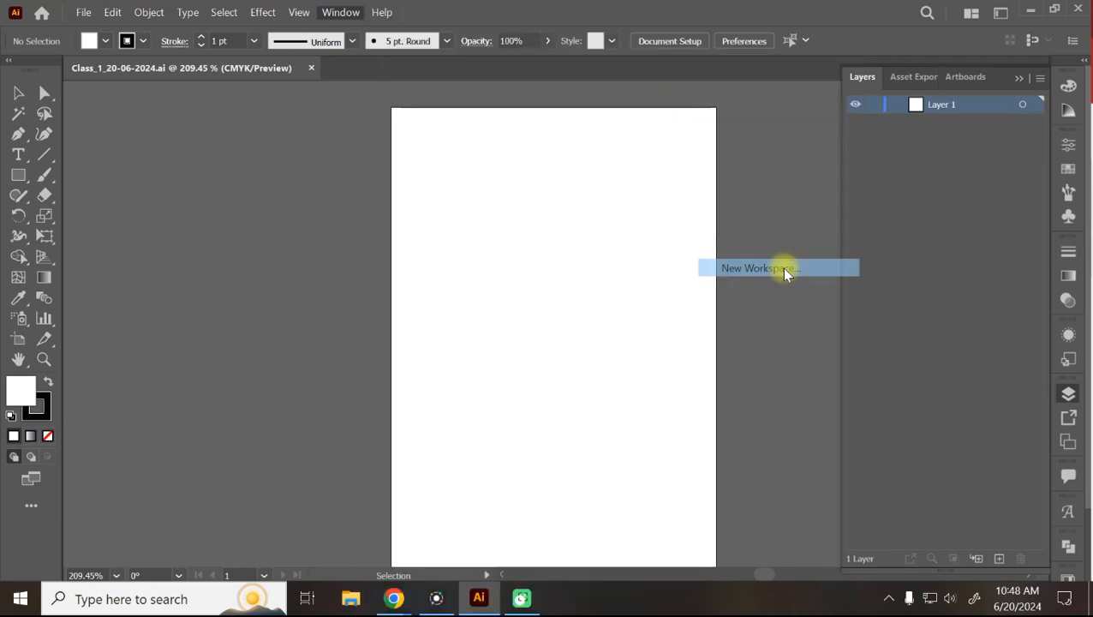
# Save the layout as 'ABC workspace', switch to Essentials Classic, then back to ABC workspace.
pyautogui.write('A')
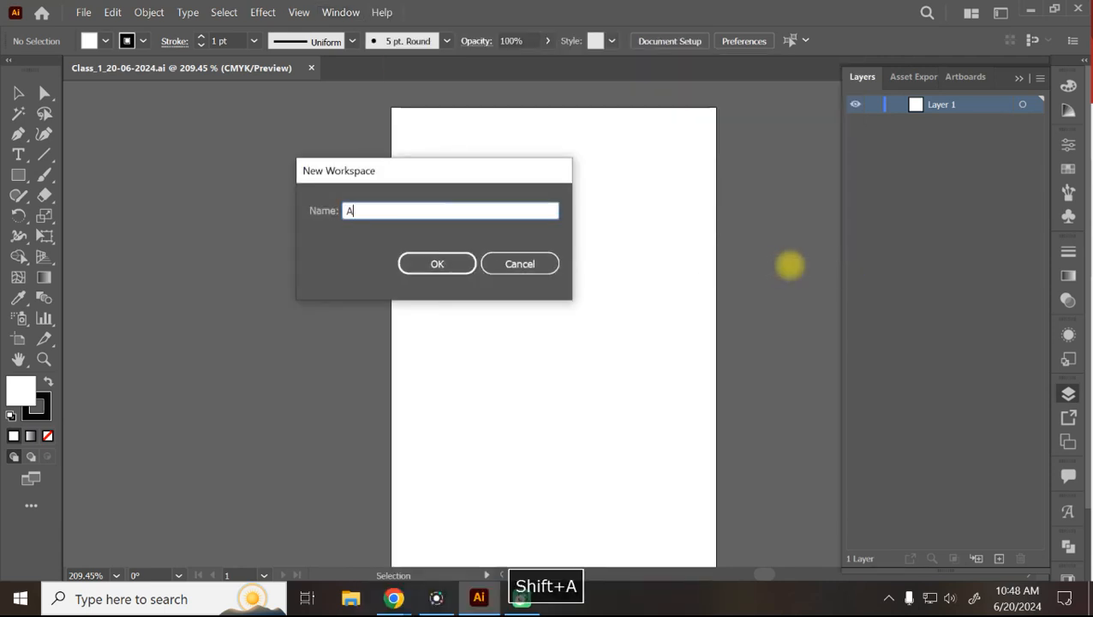
pyautogui.write('BC workspace')
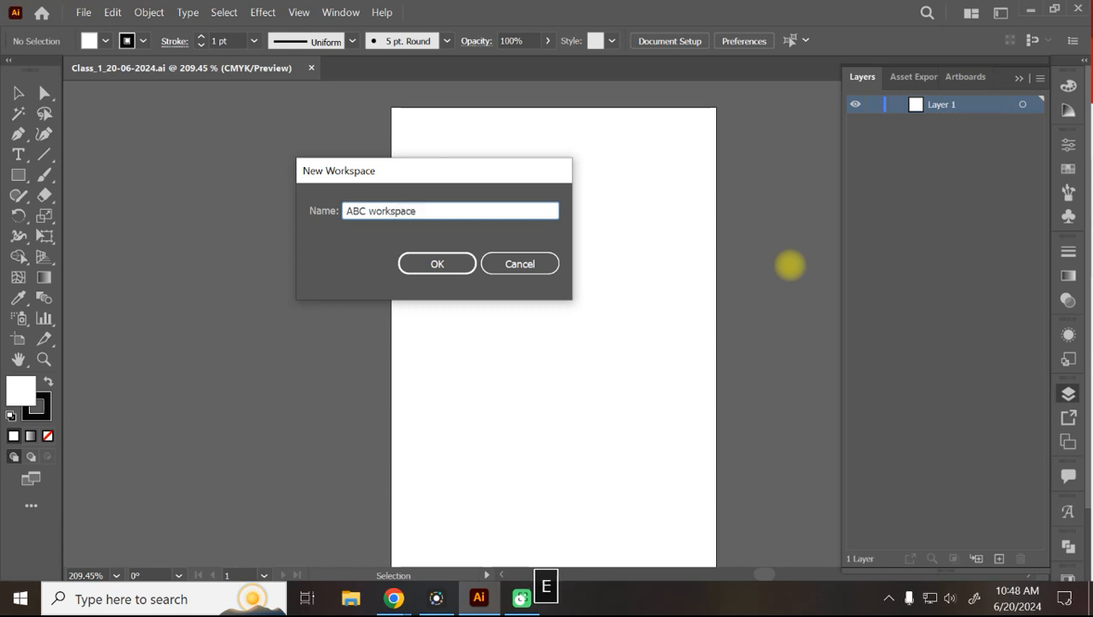
pyautogui.click(435, 263)
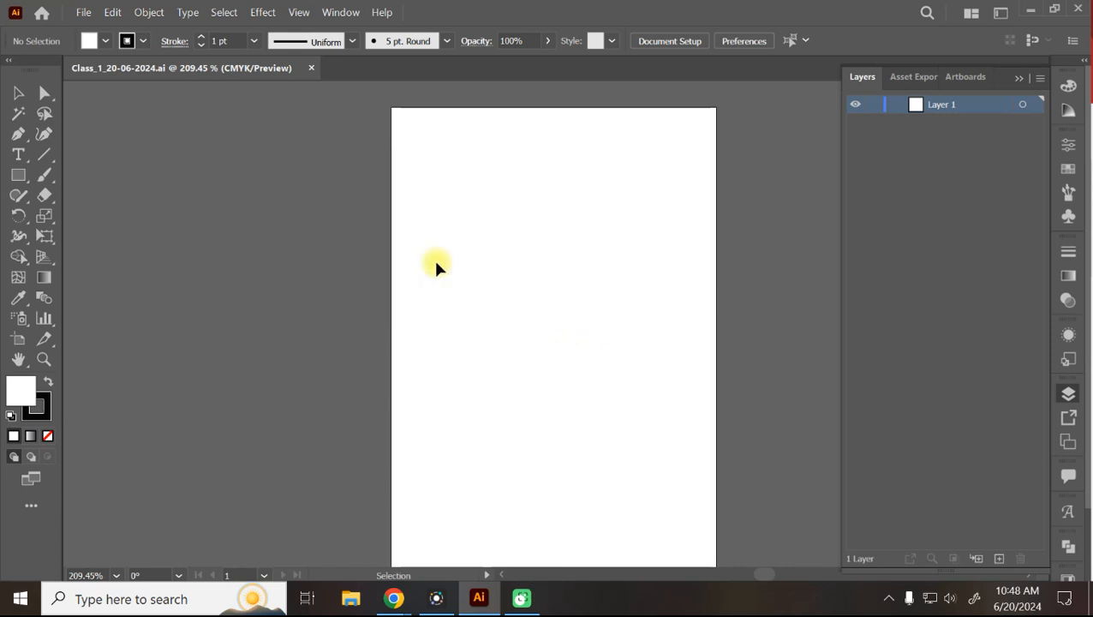
pyautogui.click(340, 12)
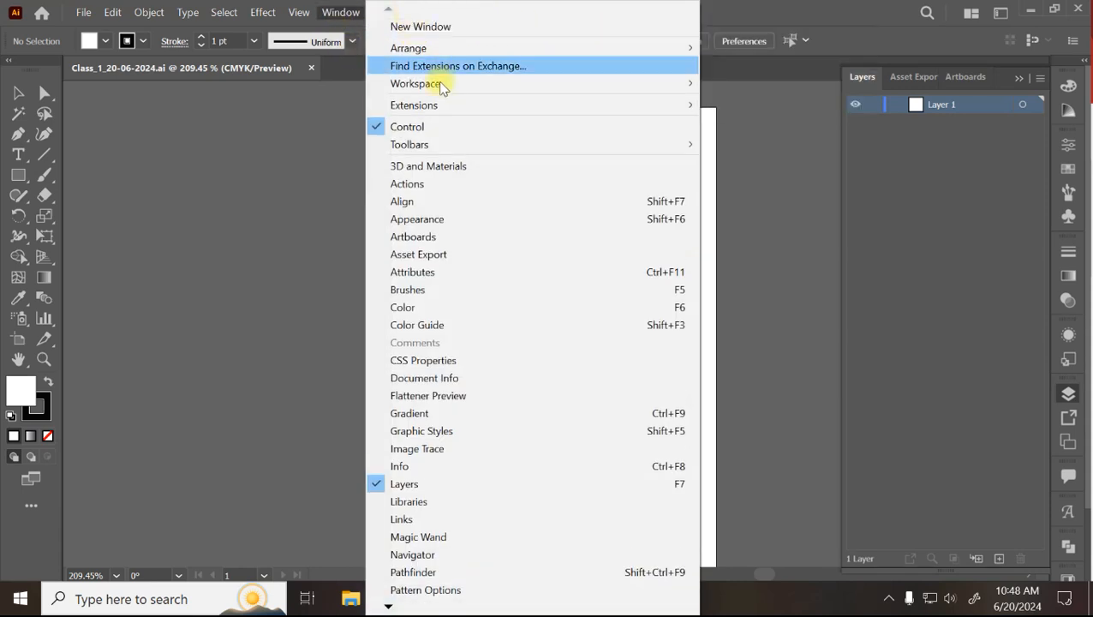
pyautogui.moveTo(432, 83)
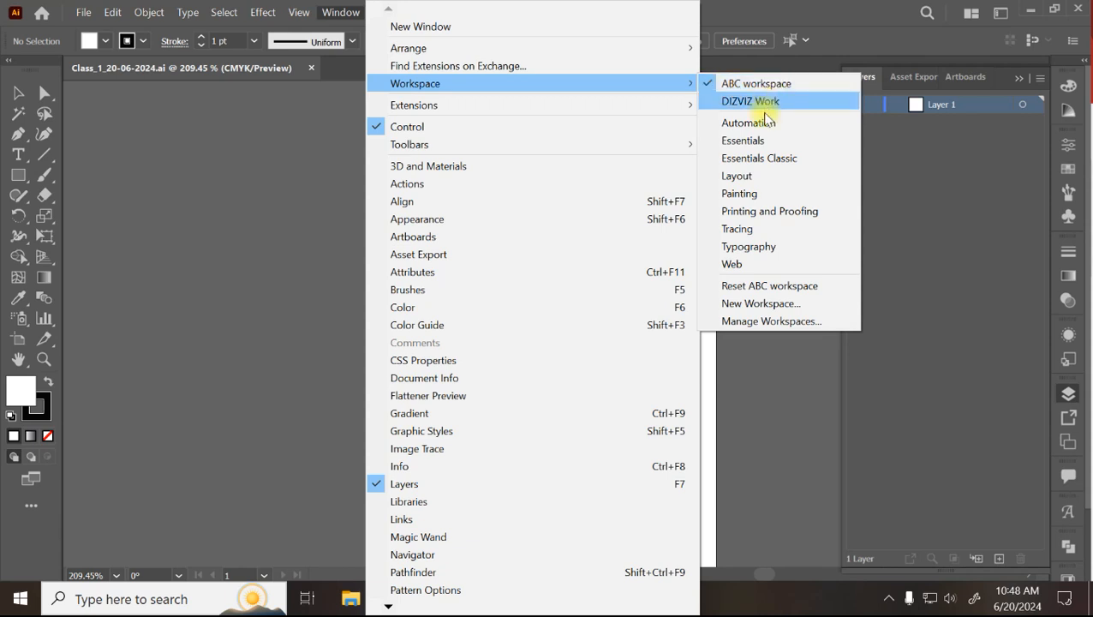
pyautogui.click(761, 157)
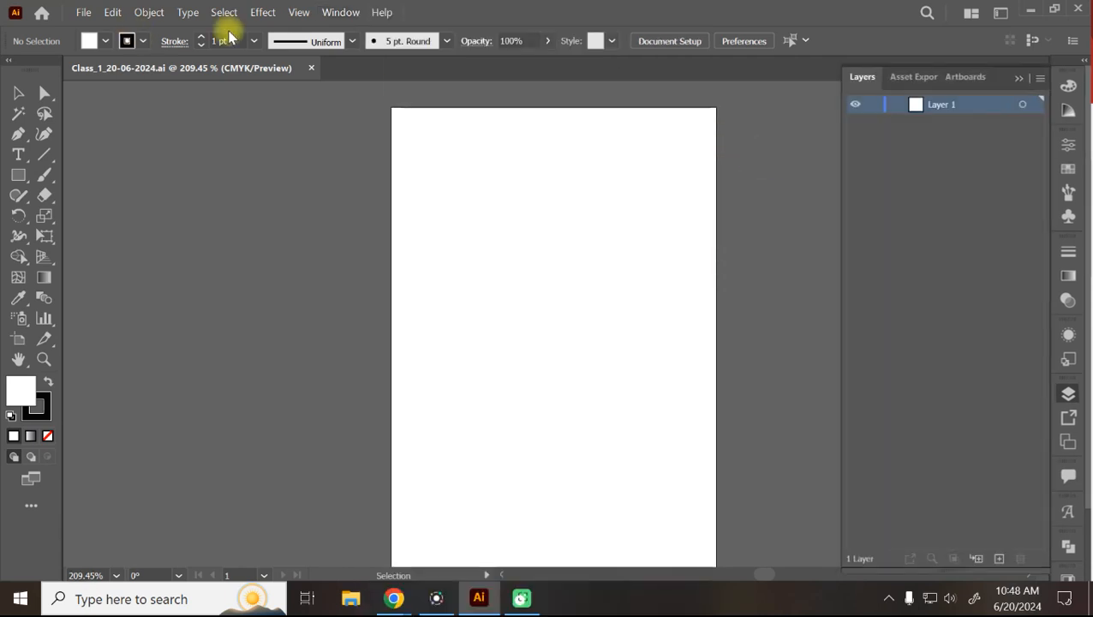
pyautogui.click(357, 12)
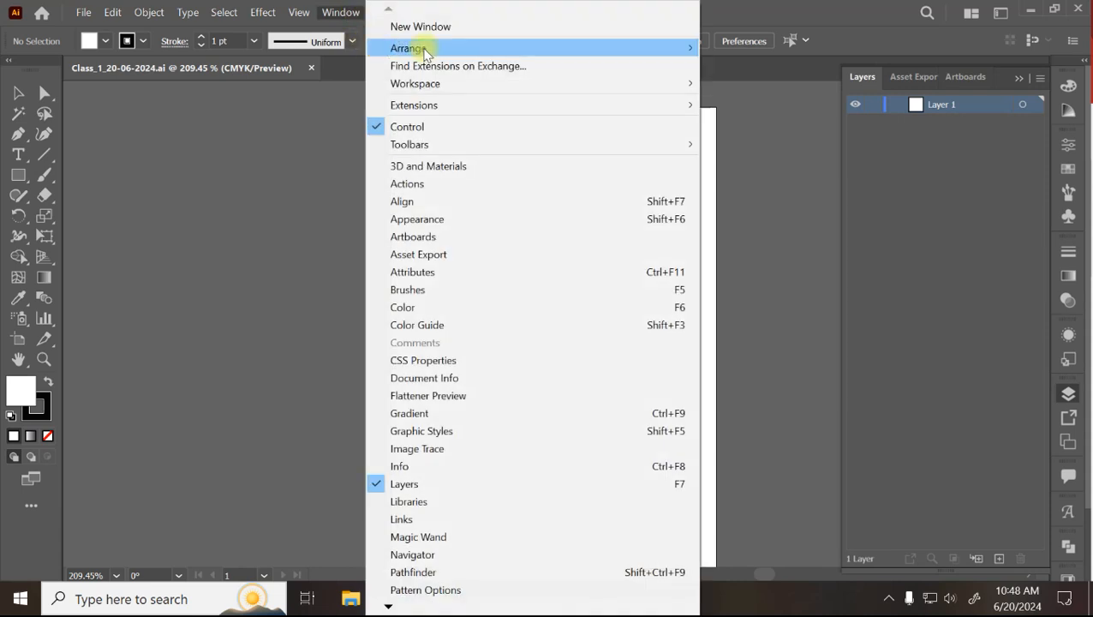
pyautogui.moveTo(412, 91)
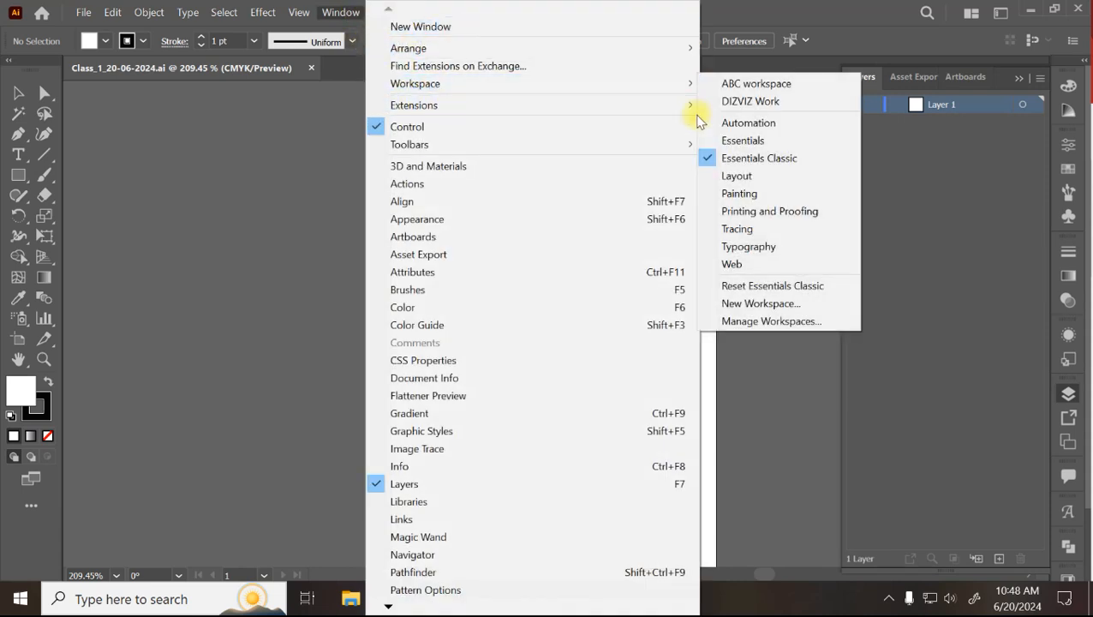
pyautogui.click(742, 84)
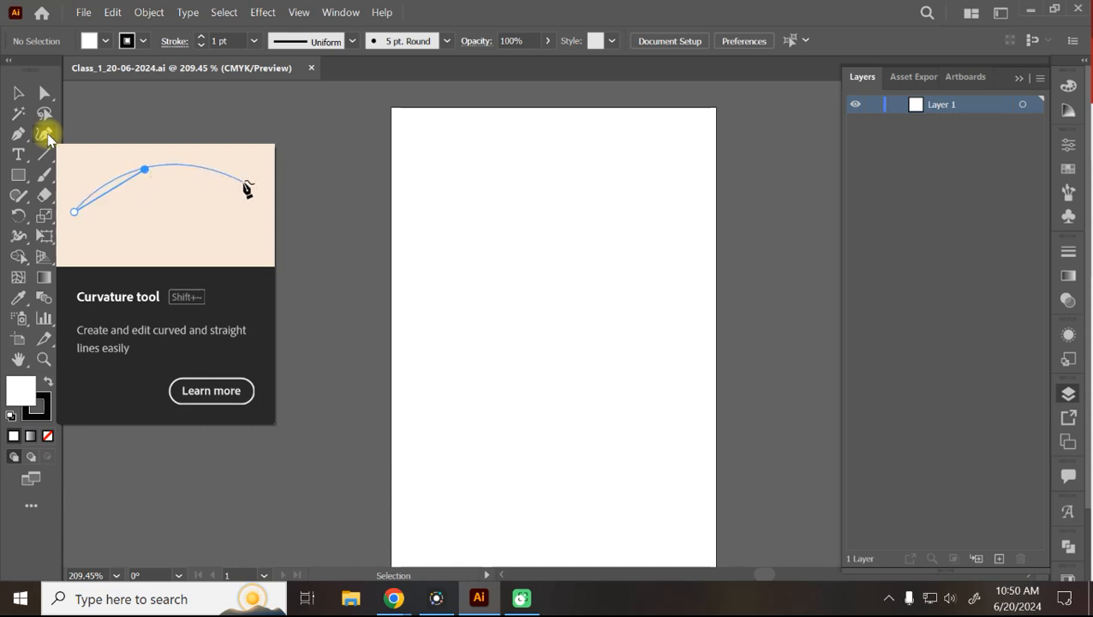
pyautogui.click(45, 135)
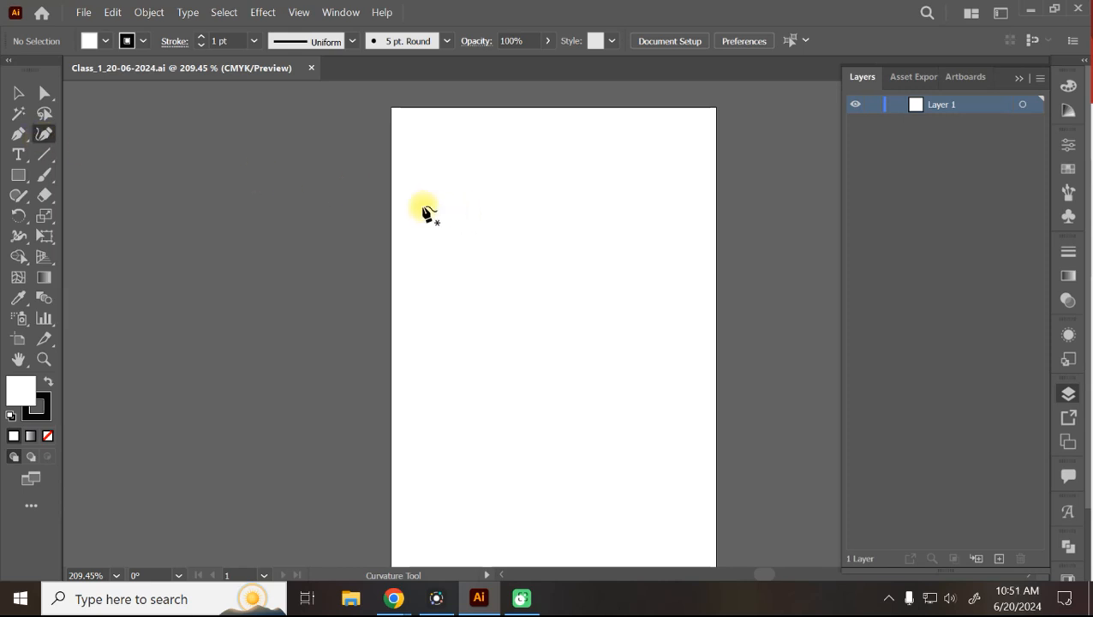
# Draw a closed egg shape with five Curvature tool points.
pyautogui.click(431, 158)
pyautogui.click(553, 159)
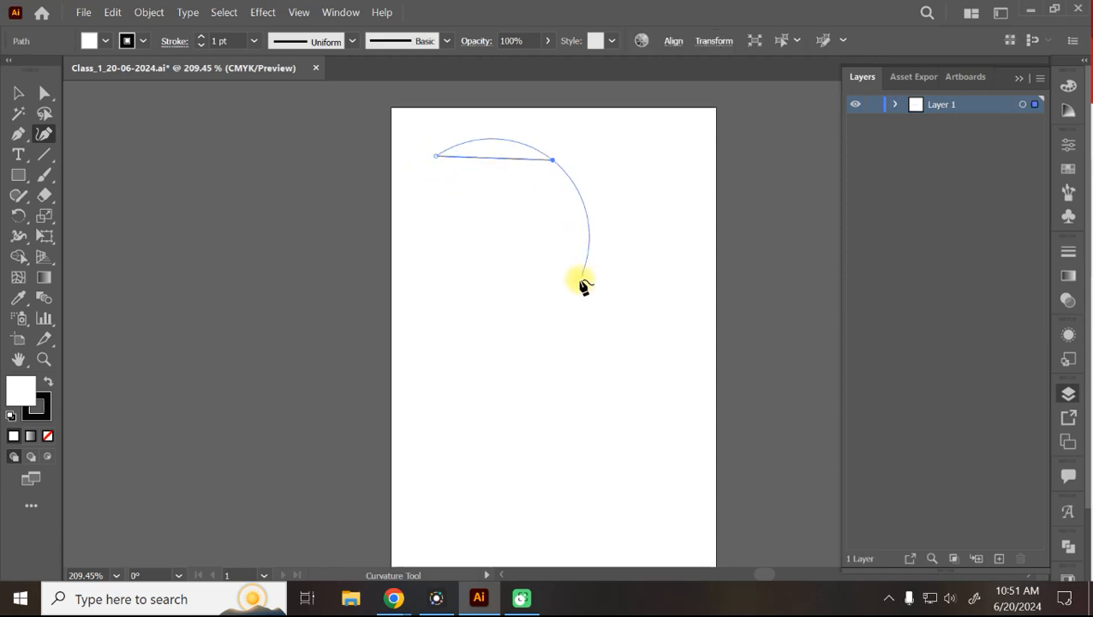
pyautogui.click(581, 279)
pyautogui.click(445, 353)
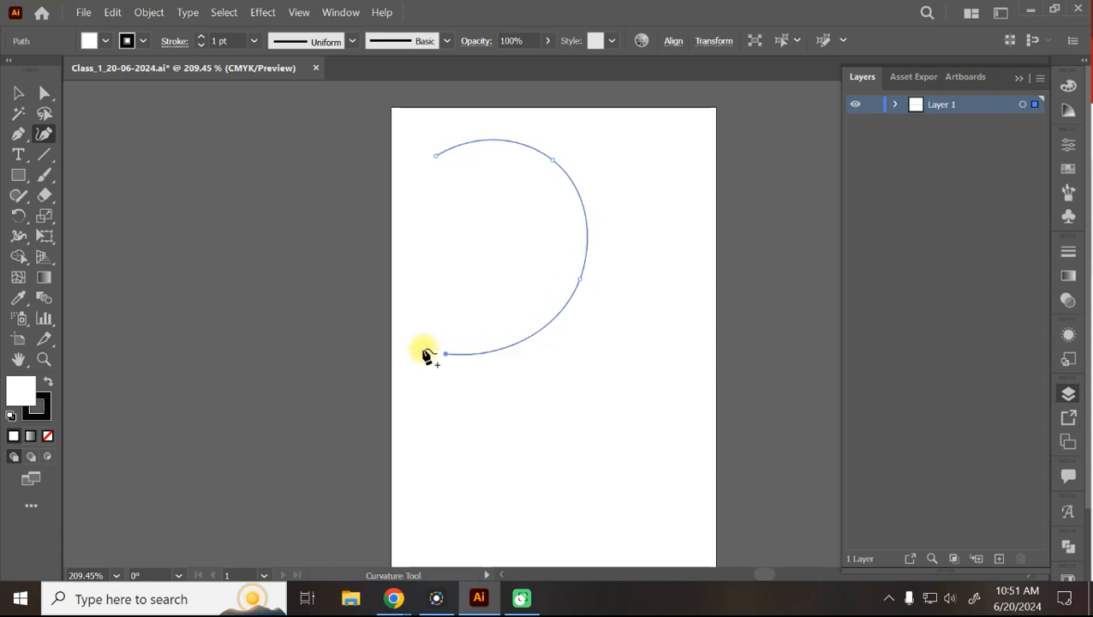
pyautogui.click(282, 275)
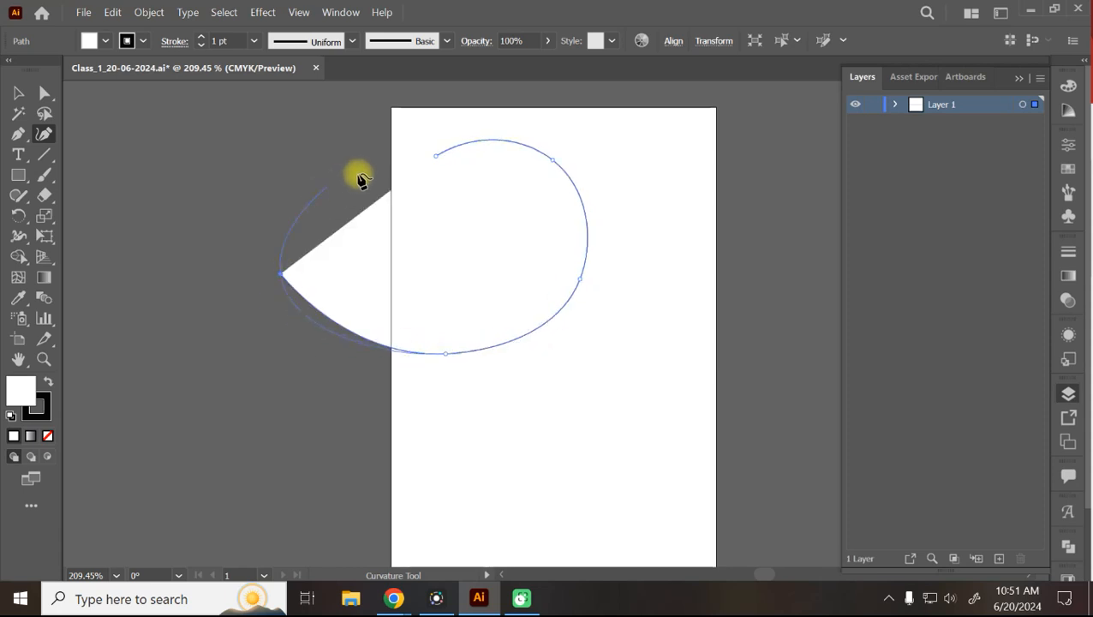
pyautogui.click(438, 160)
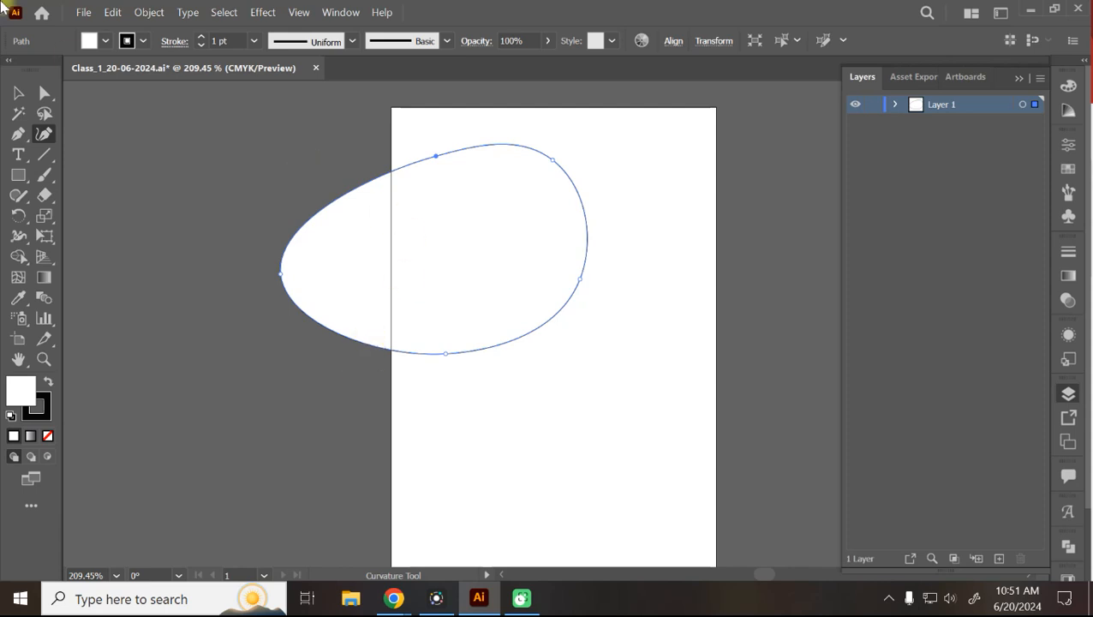
# Move the egg shape off the artboard to its left and deselect it.
pyautogui.click(20, 93)
pyautogui.click(501, 212)
pyautogui.moveTo(501, 212); pyautogui.dragTo(524, 225)
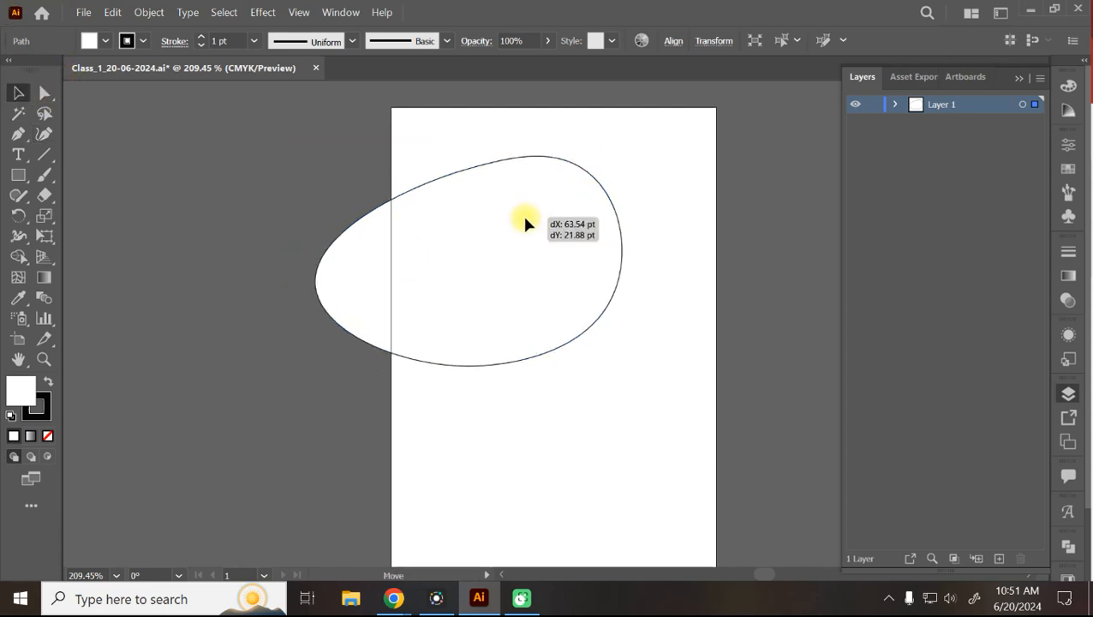
pyautogui.moveTo(334, 274); pyautogui.dragTo(169, 269)
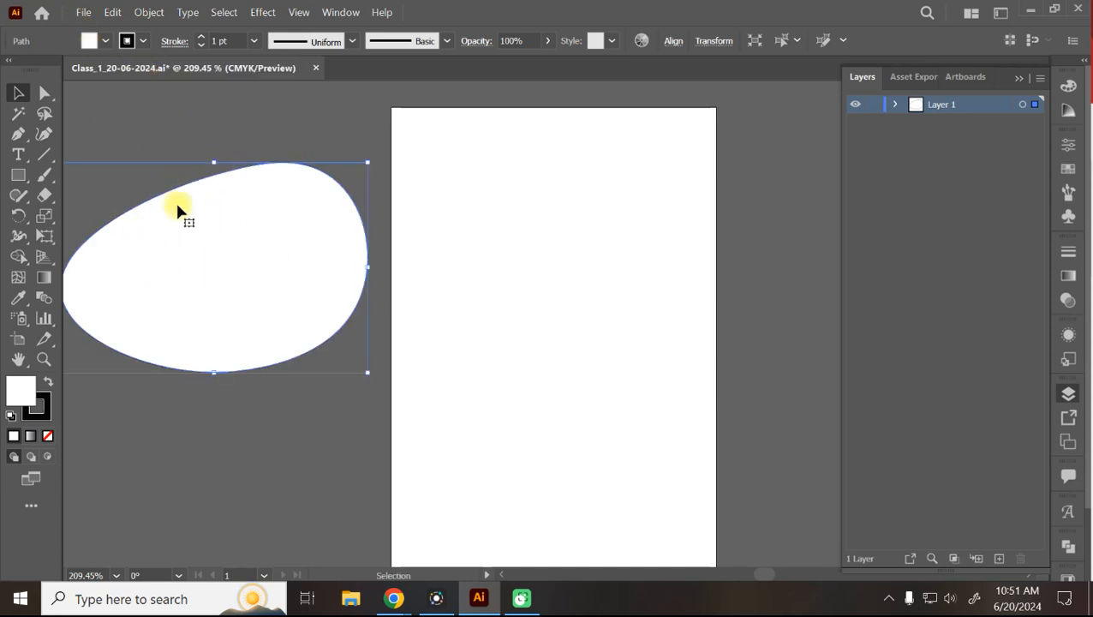
pyautogui.click(188, 130)
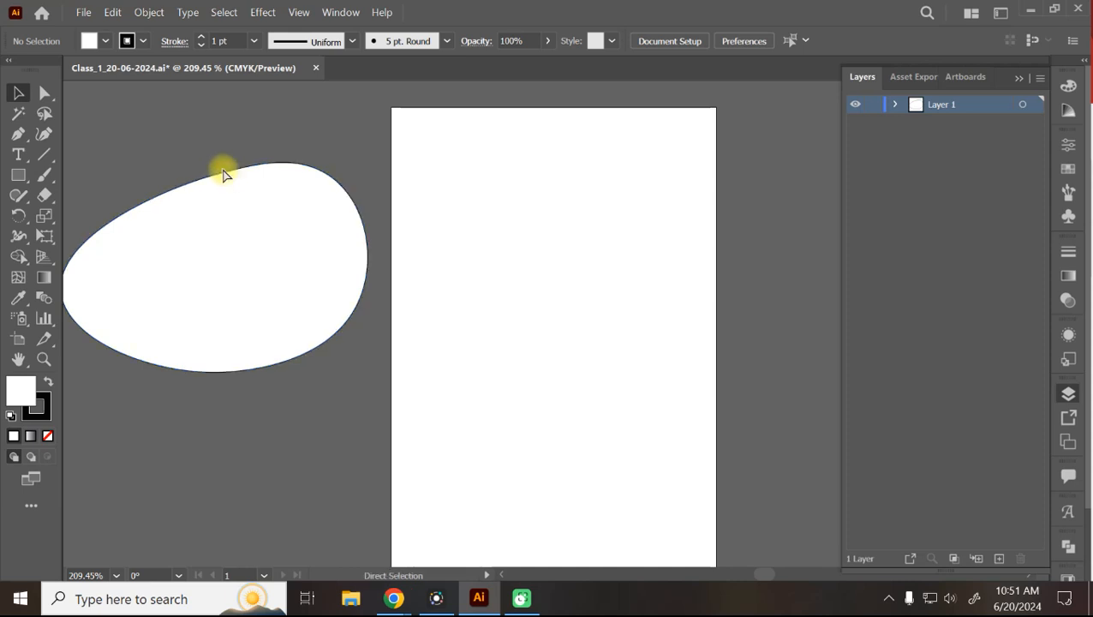
# Give the egg shape a dark navy fill and a yellow outline.
pyautogui.hotkey('ctrl', '=')
pyautogui.hotkey('ctrl', '=')
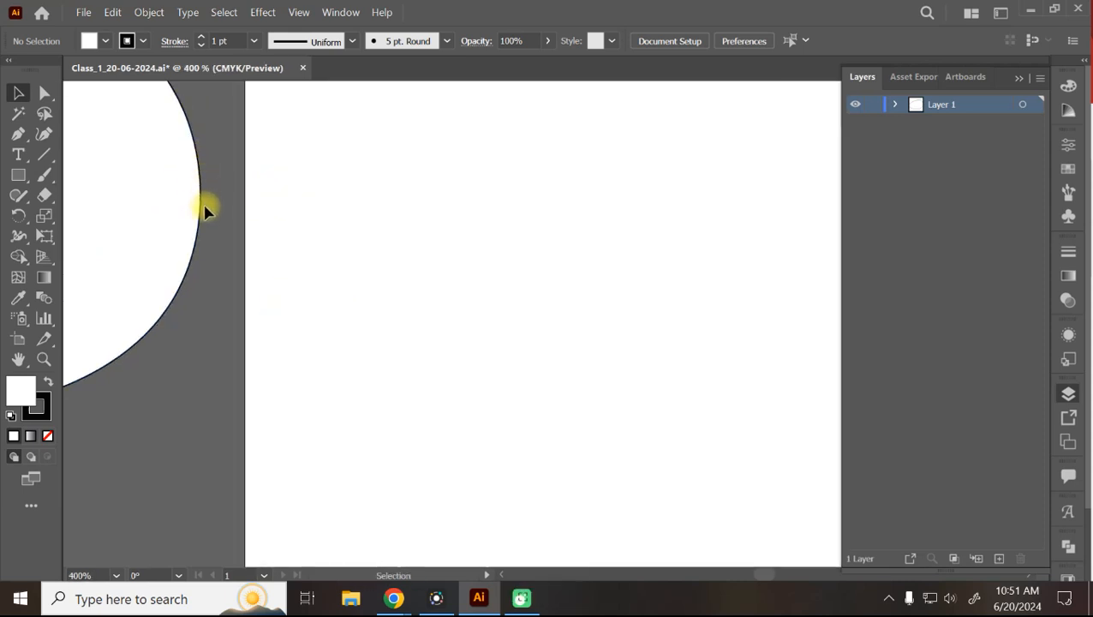
pyautogui.hotkey('ctrl', '-')
pyautogui.hotkey('ctrl', '-')
pyautogui.hotkey('ctrl', '-')
pyautogui.click(269, 236)
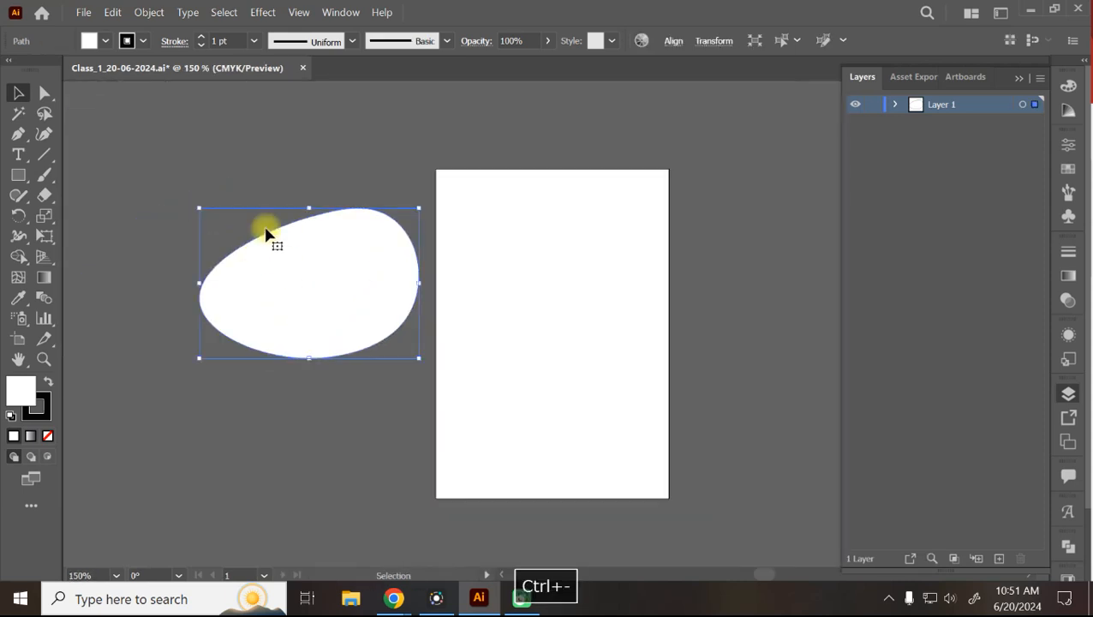
pyautogui.click(92, 41)
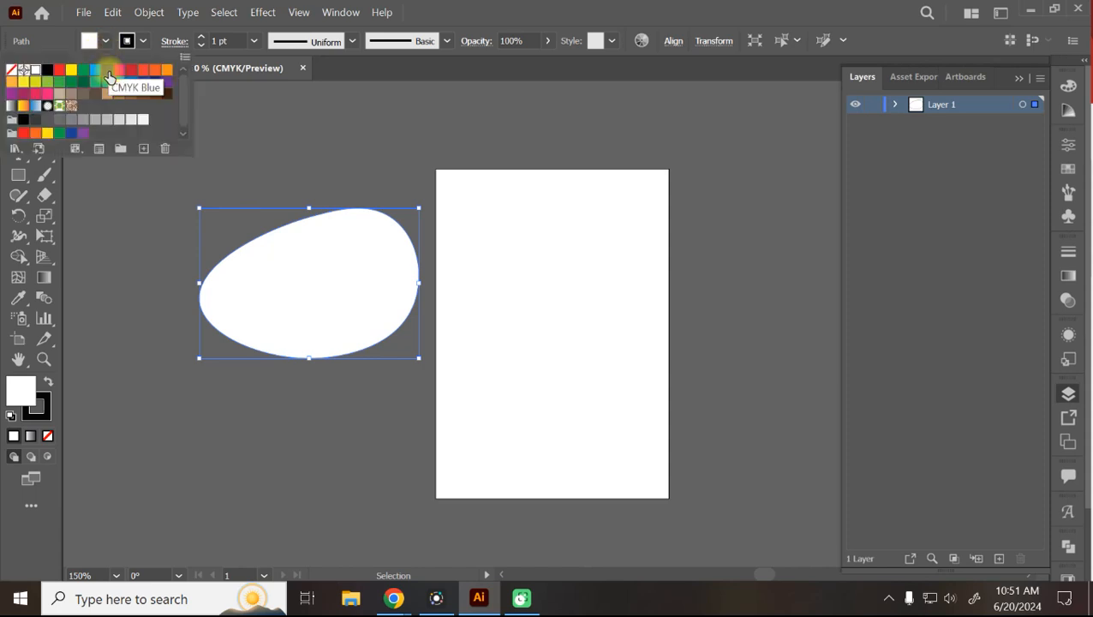
pyautogui.click(97, 83)
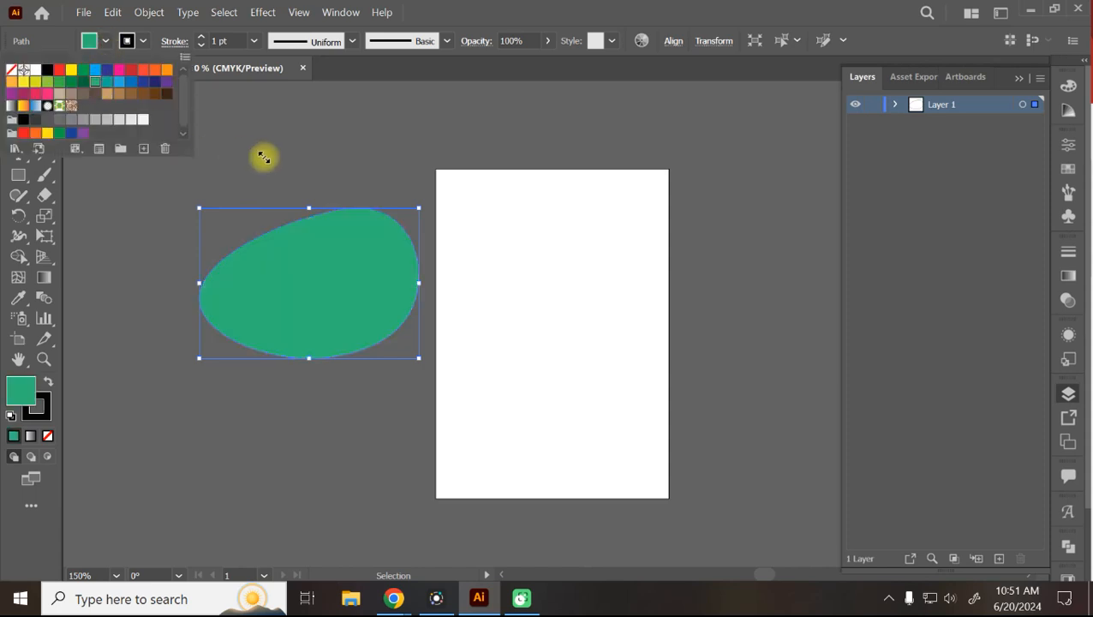
pyautogui.click(155, 81)
pyautogui.click(274, 130)
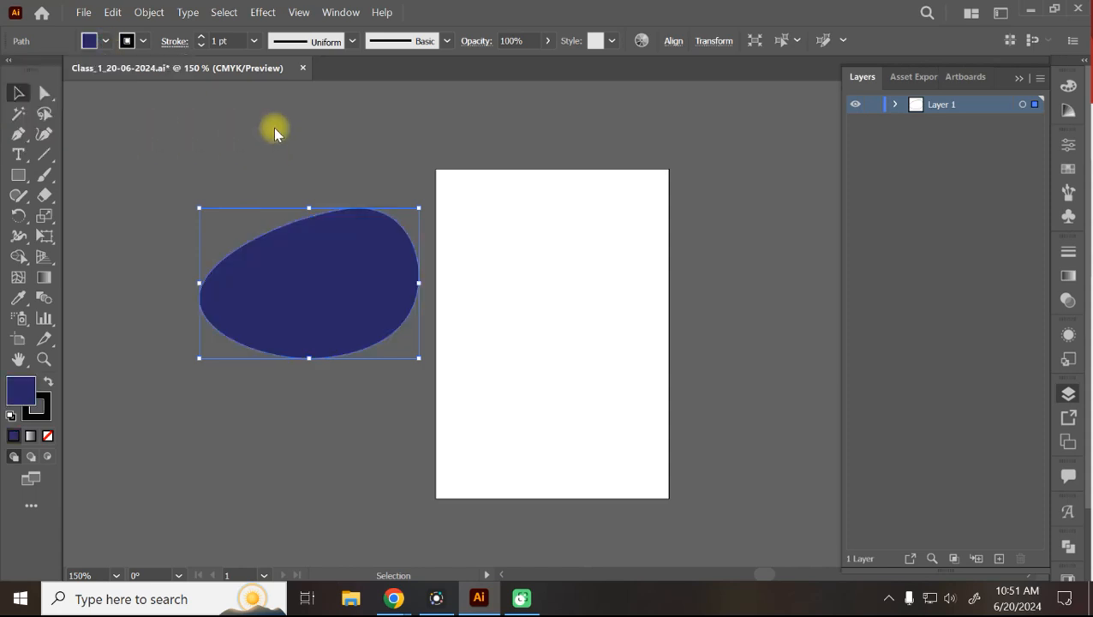
pyautogui.click(142, 42)
pyautogui.click(71, 70)
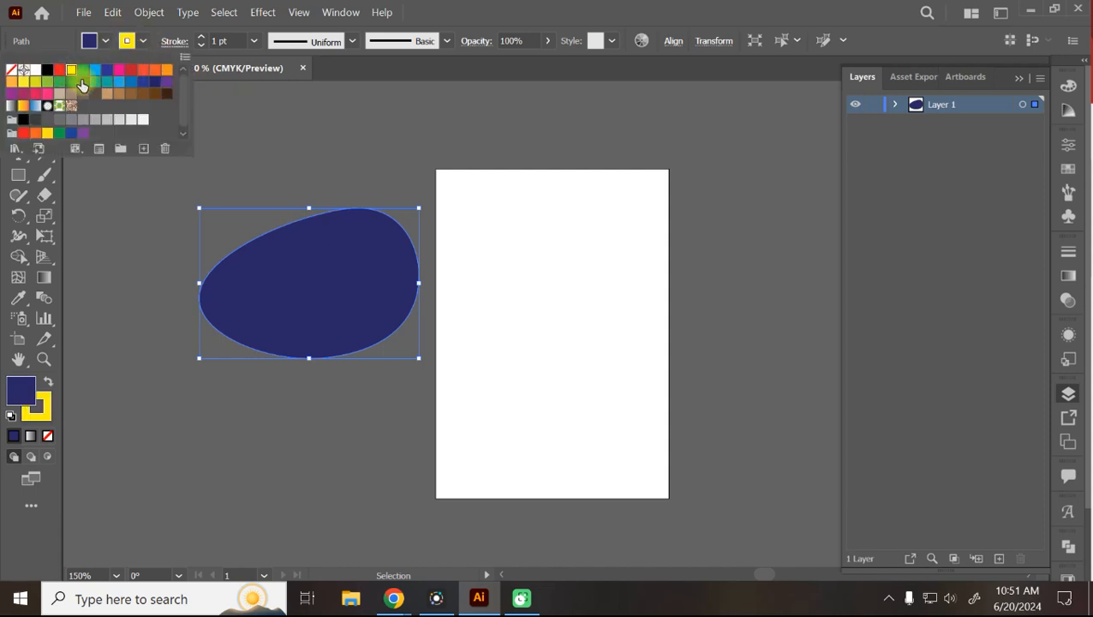
pyautogui.click(246, 122)
pyautogui.click(246, 122)
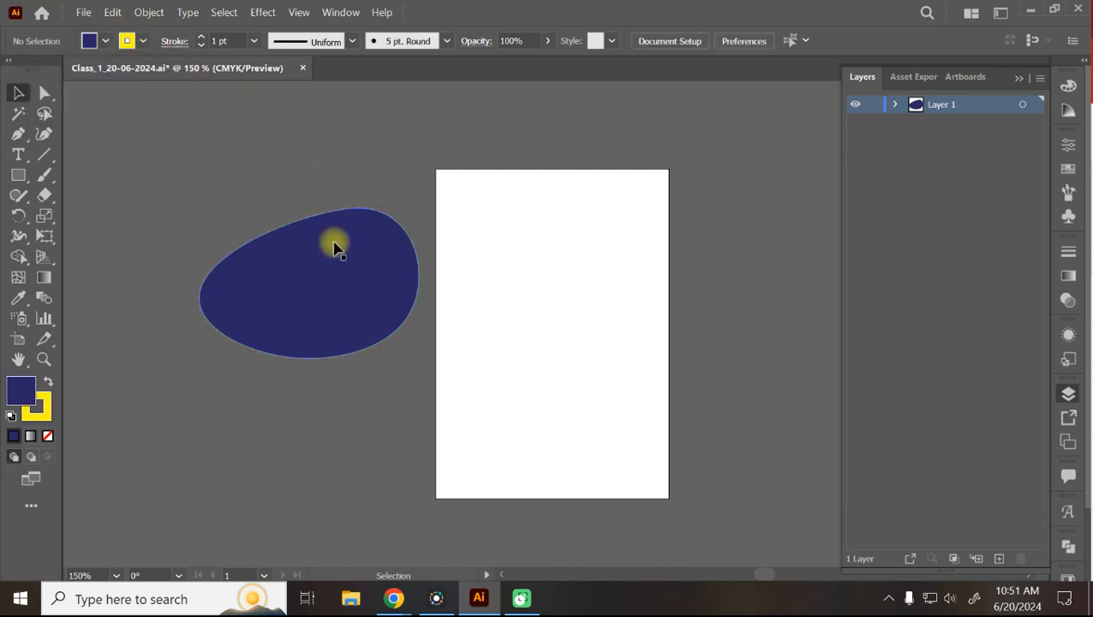
# Leave the outline at 1 pt, then delete the navy blob.
pyautogui.click(232, 42)
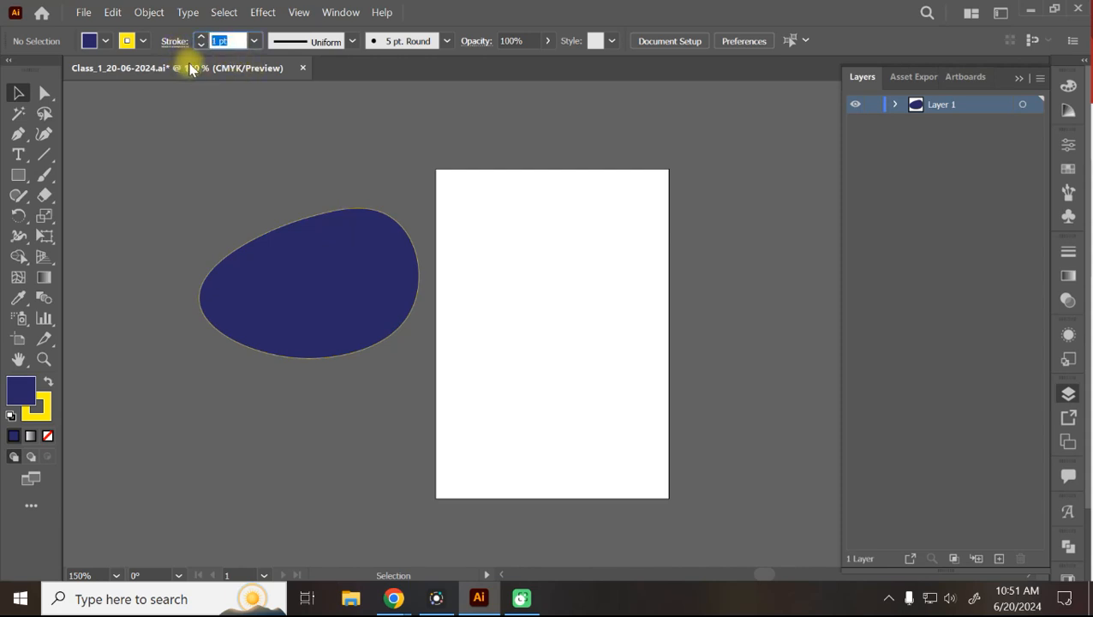
pyautogui.click(197, 101)
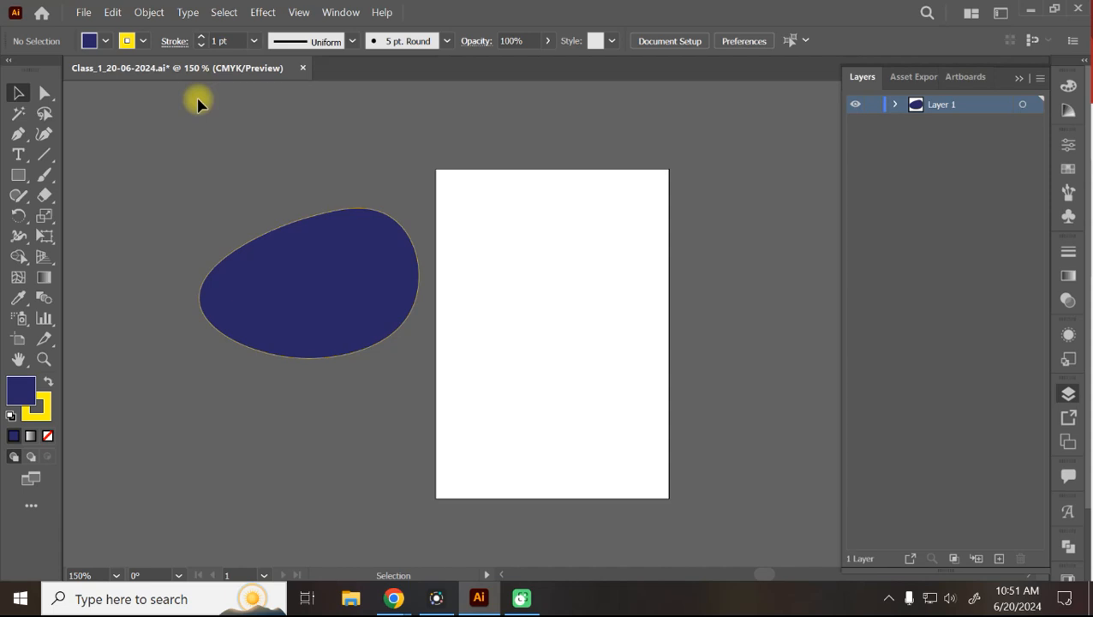
pyautogui.hotkey('ctrl', '=')
pyautogui.hotkey('ctrl', '=')
pyautogui.hotkey('ctrl', '-')
pyautogui.hotkey('ctrl', '-')
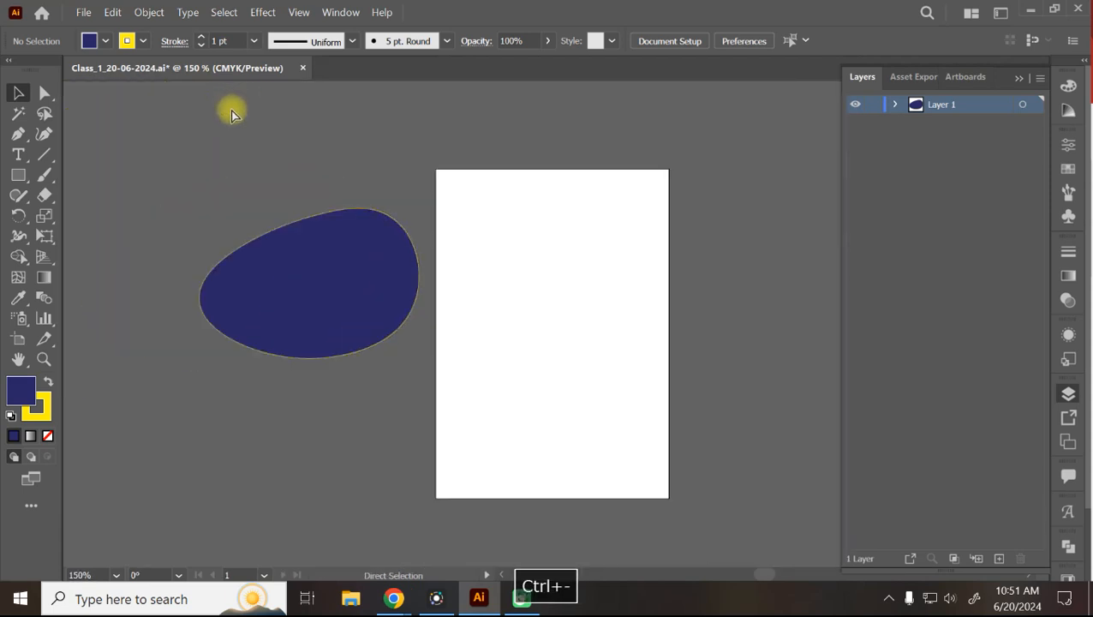
pyautogui.click(383, 281)
pyautogui.press('Delete')
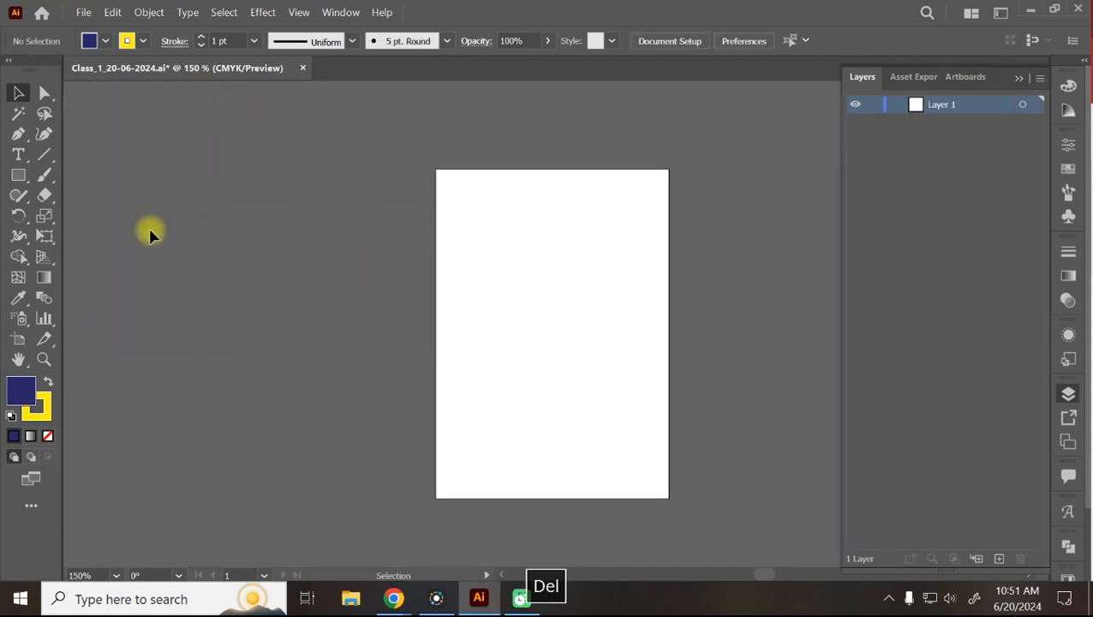
# Draw a three-point navy egg shape with the Curvature Tool and move it left of the artboard.
pyautogui.click(44, 134)
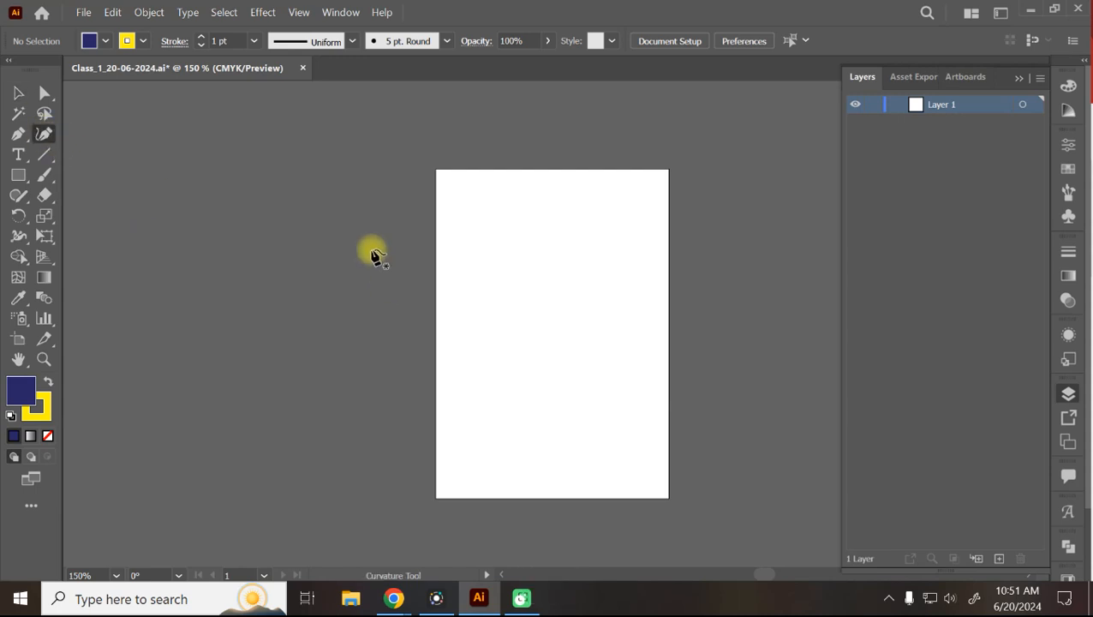
pyautogui.click(524, 218)
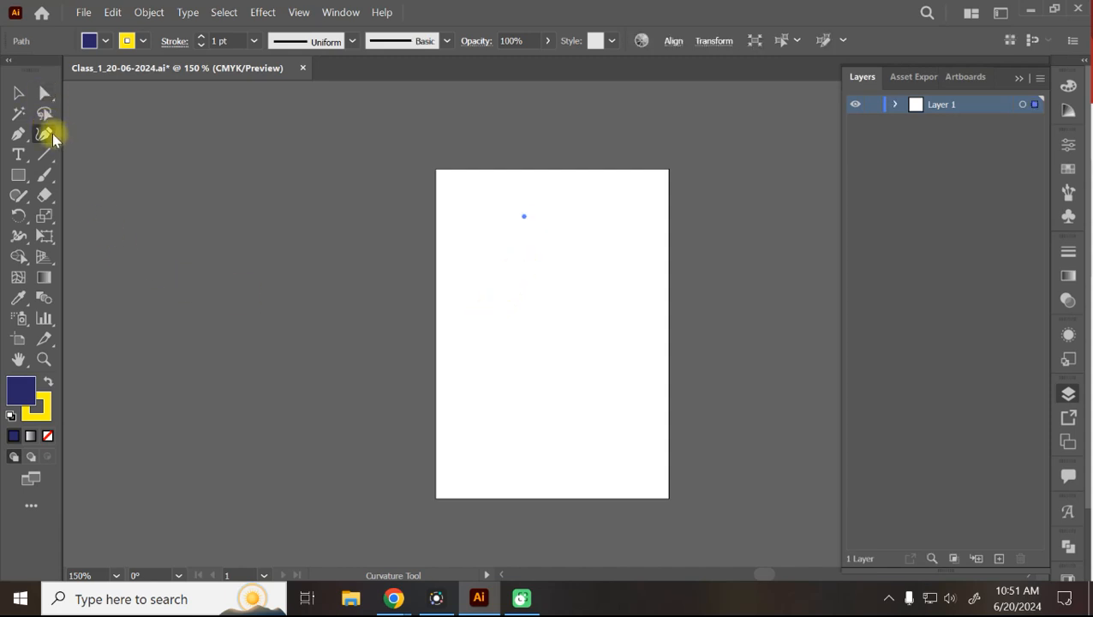
pyautogui.click(483, 320)
pyautogui.click(580, 320)
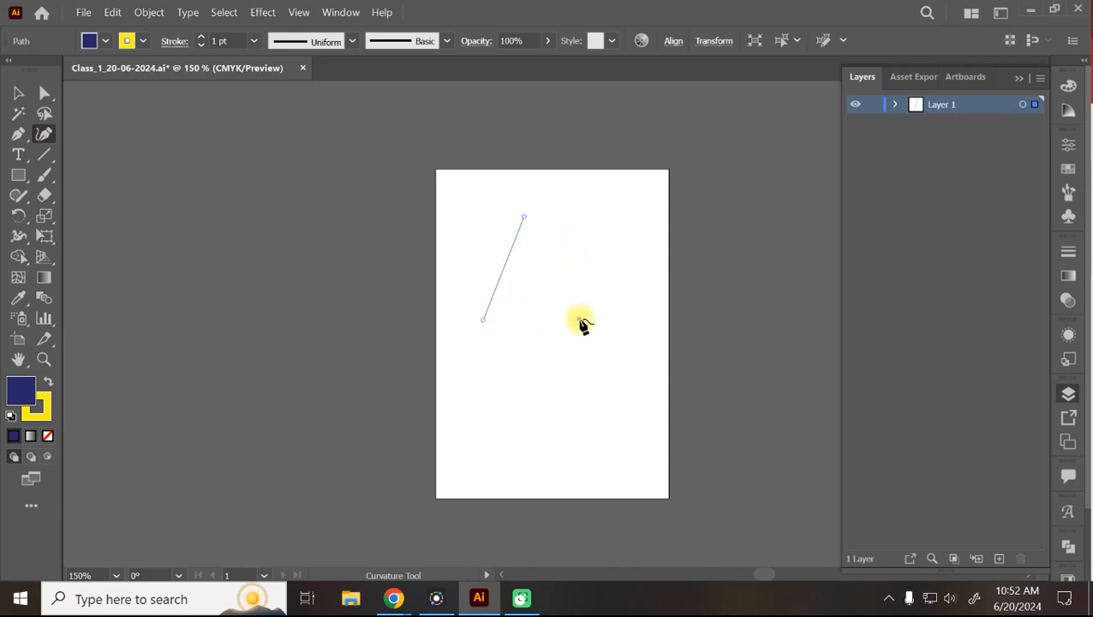
pyautogui.click(526, 218)
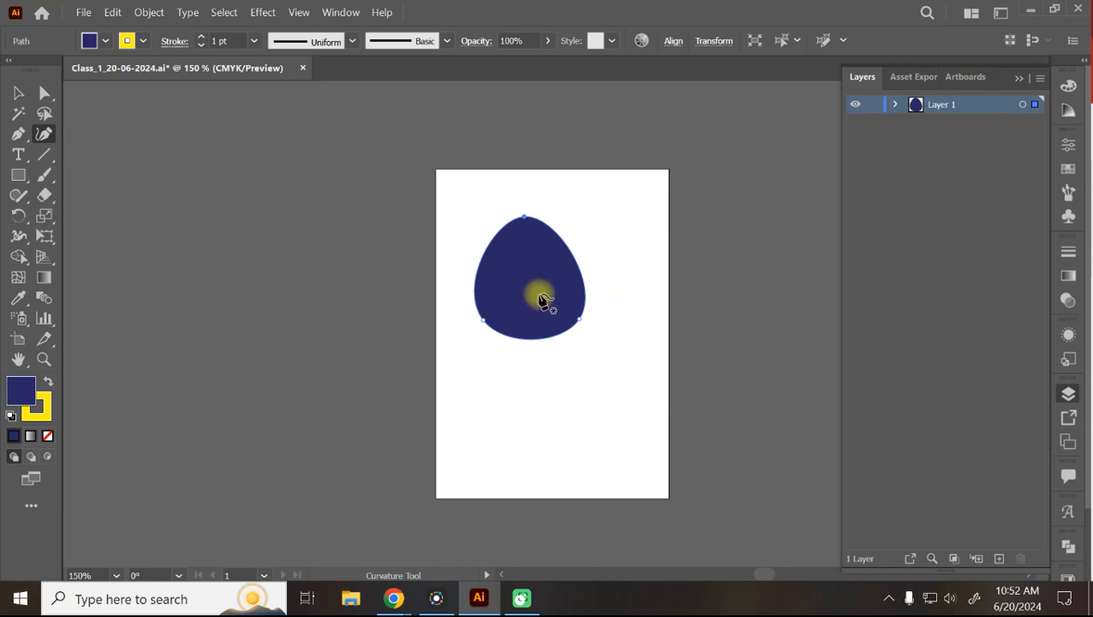
pyautogui.click(19, 93)
pyautogui.moveTo(532, 313); pyautogui.dragTo(364, 232)
pyautogui.click(44, 134)
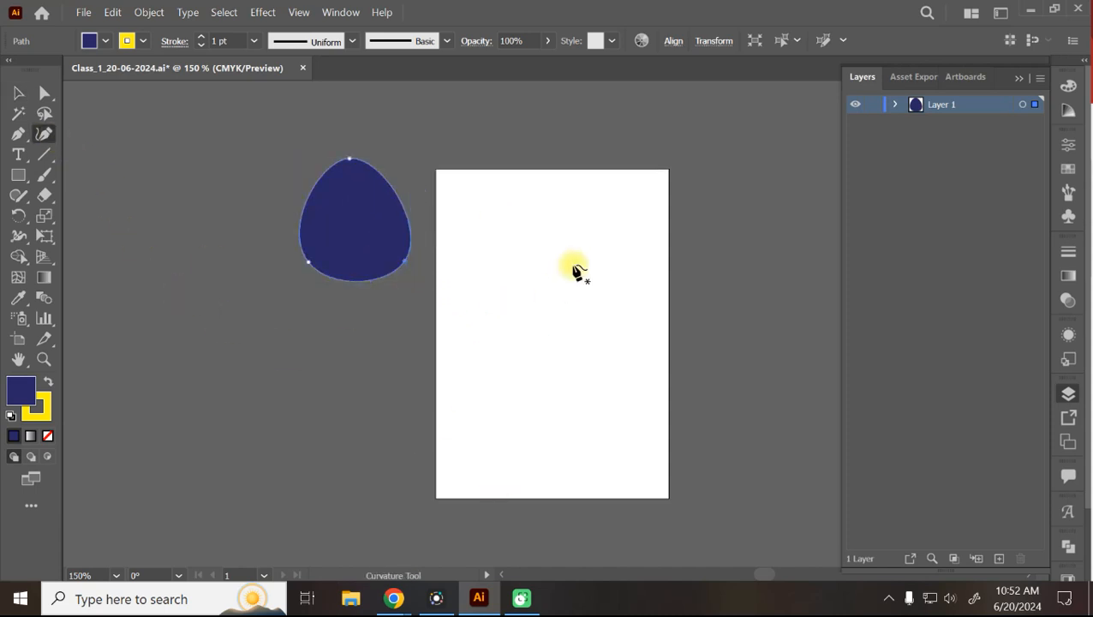
# Draw a straight-sided navy triangle from three Curvature Tool points.
pyautogui.click(546, 211)
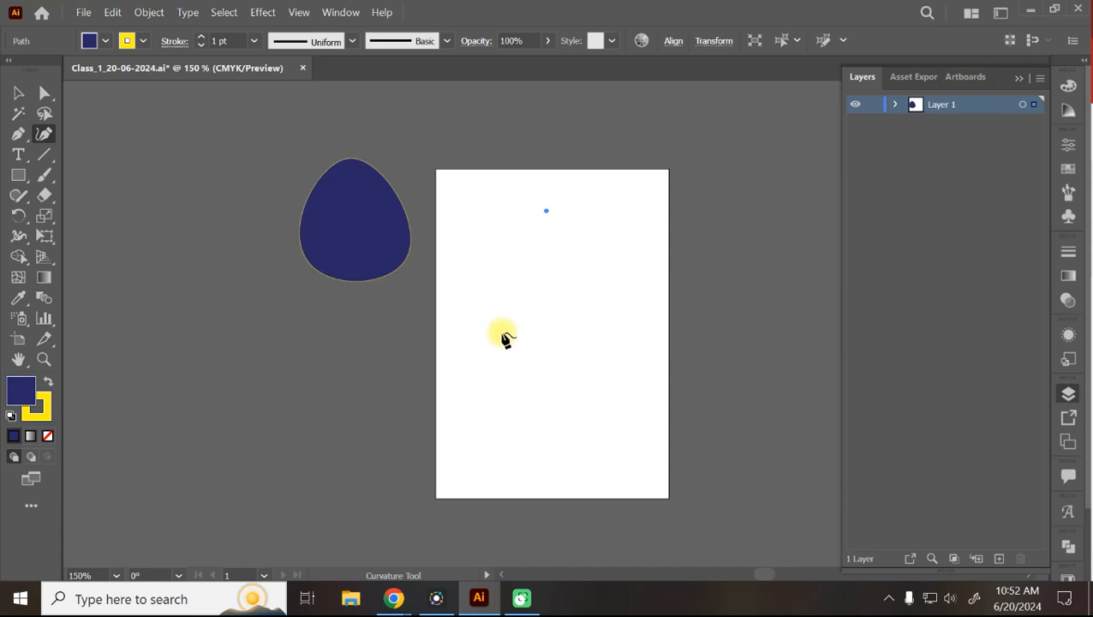
pyautogui.click(503, 332)
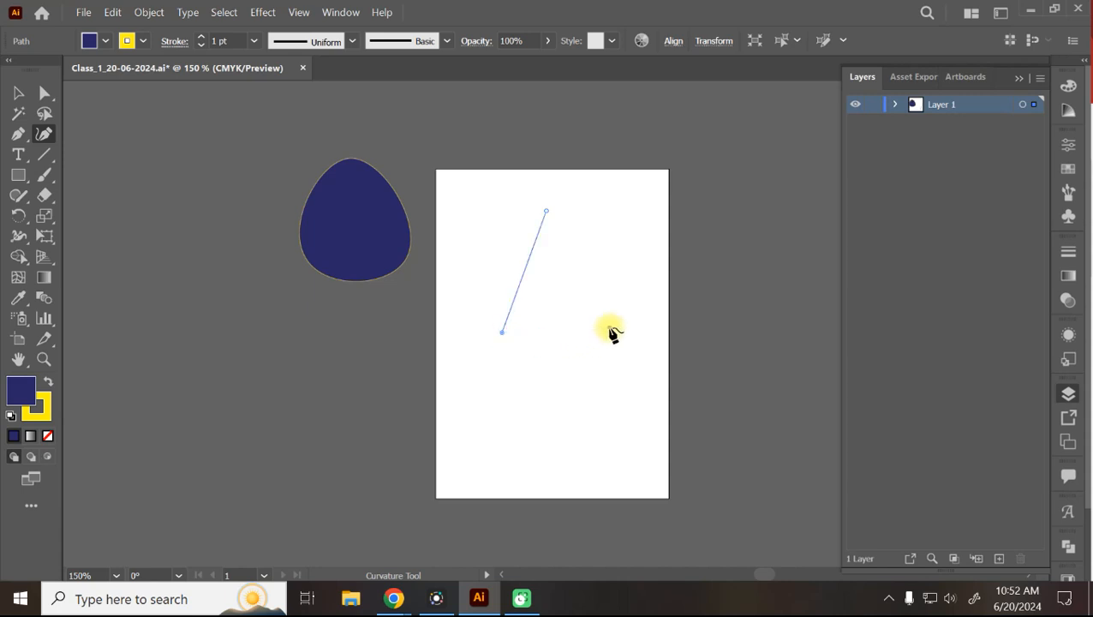
pyautogui.click(611, 329)
pyautogui.click(550, 213)
pyautogui.click(550, 213)
# Place the triangle below the egg, then move the egg down beside the triangle.
pyautogui.click(21, 93)
pyautogui.moveTo(530, 329); pyautogui.dragTo(329, 396)
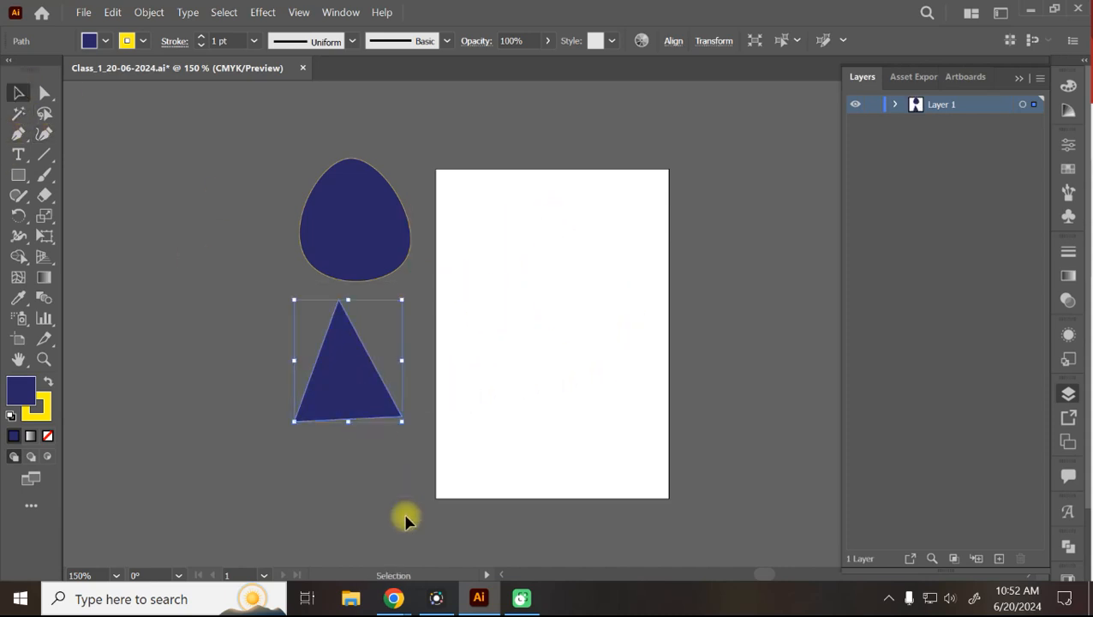
pyautogui.click(378, 220)
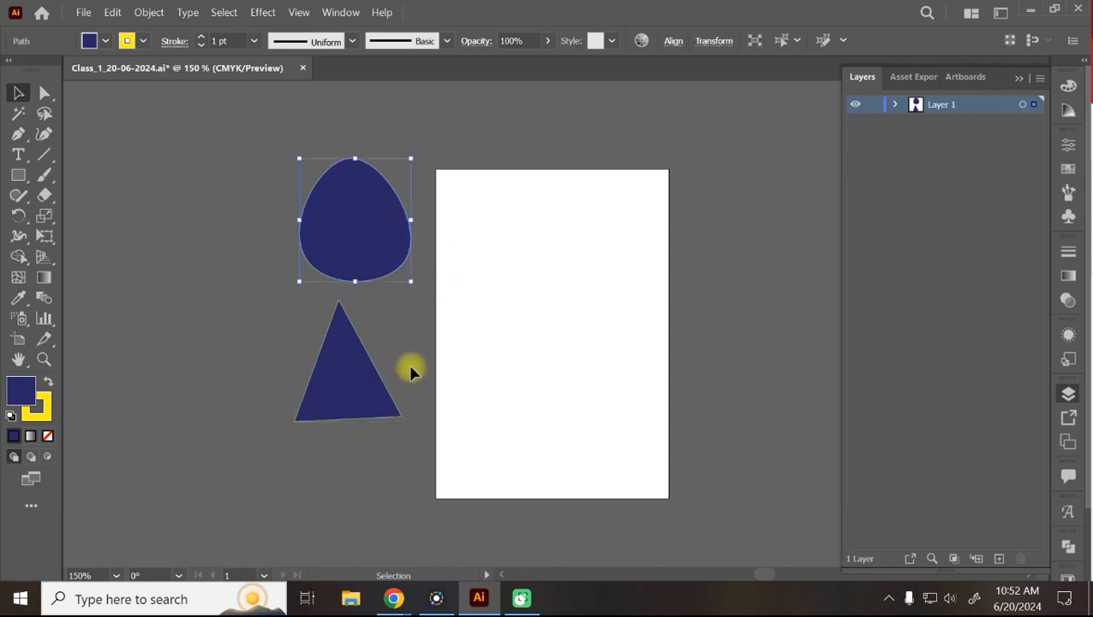
pyautogui.click(363, 390)
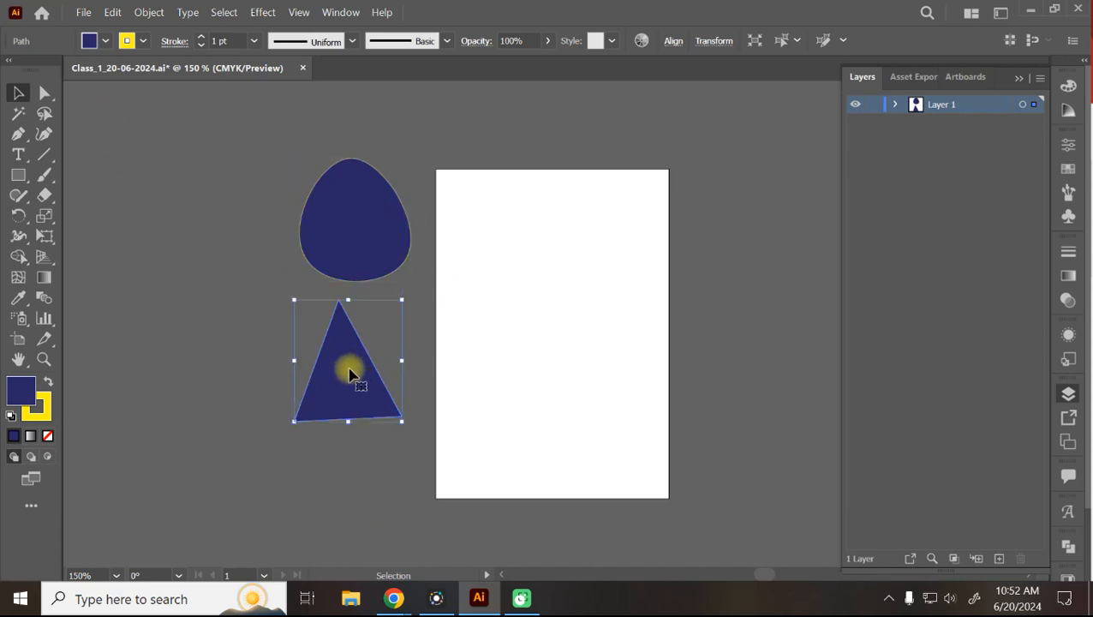
pyautogui.click(362, 233)
pyautogui.click(282, 299)
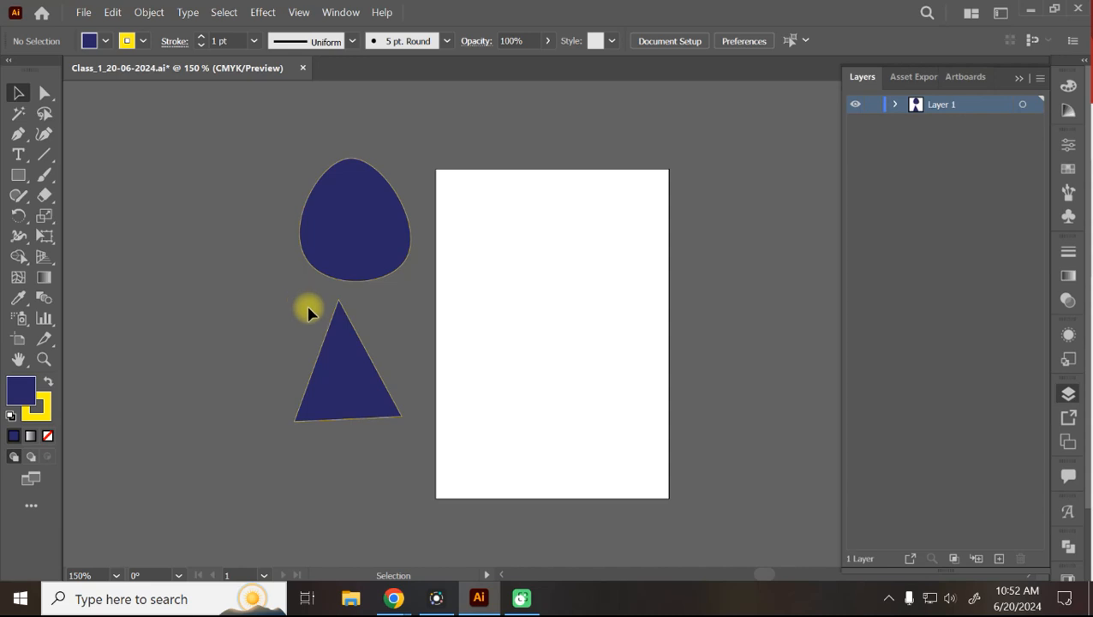
pyautogui.moveTo(355, 231); pyautogui.dragTo(254, 324)
pyautogui.click(383, 246)
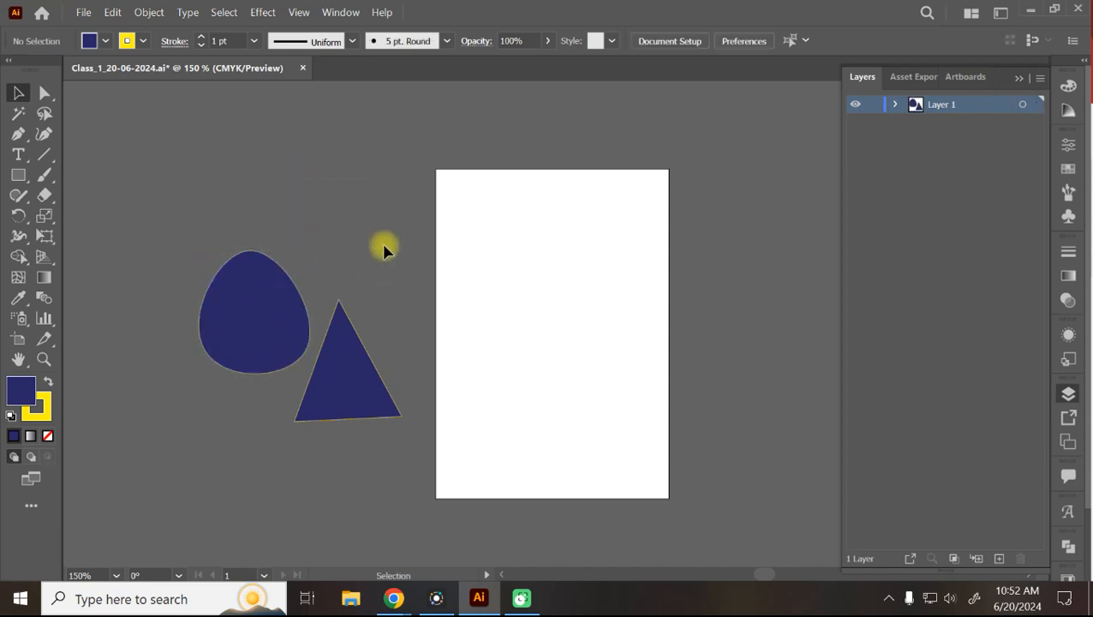
pyautogui.click(261, 310)
# Fill the egg shape with bright blue from the Fill swatches.
pyautogui.click(104, 41)
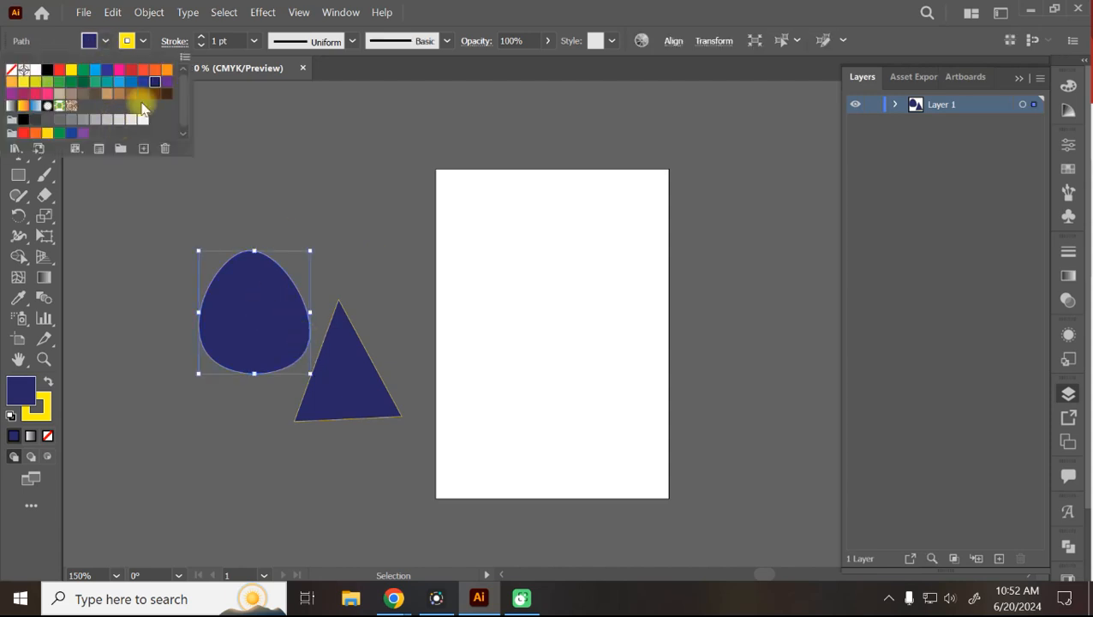
pyautogui.click(130, 82)
pyautogui.click(357, 240)
pyautogui.click(362, 371)
pyautogui.click(252, 245)
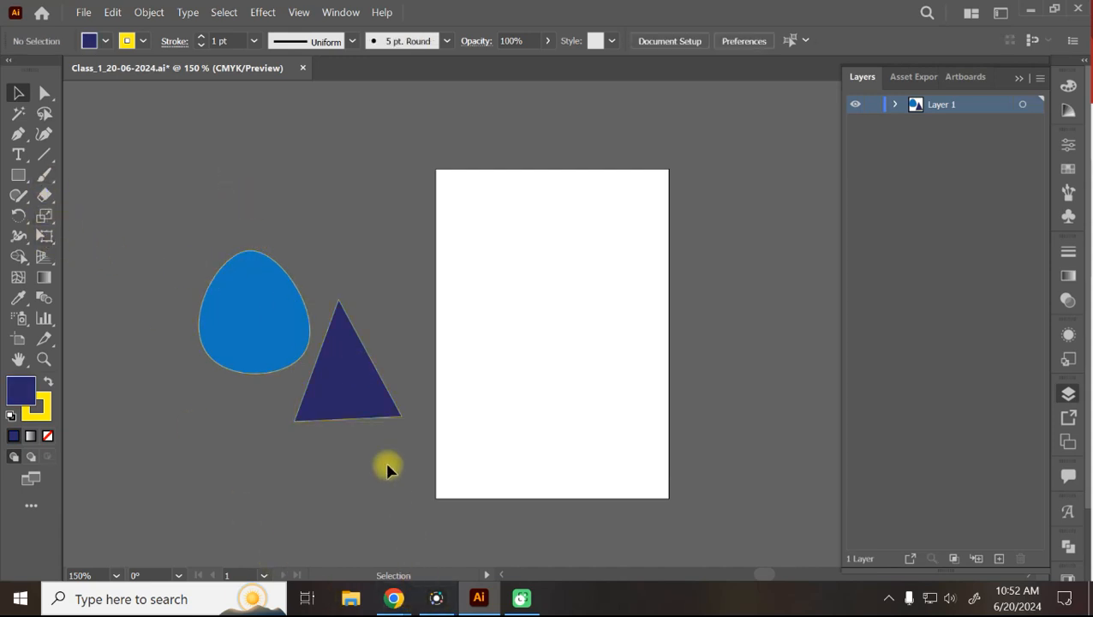
# Move both shapes up toward the top-left, then switch to the Chrome newspaper window.
pyautogui.hotkey('ctrl', 'a')
pyautogui.moveTo(356, 395); pyautogui.dragTo(237, 265)
pyautogui.click(276, 436)
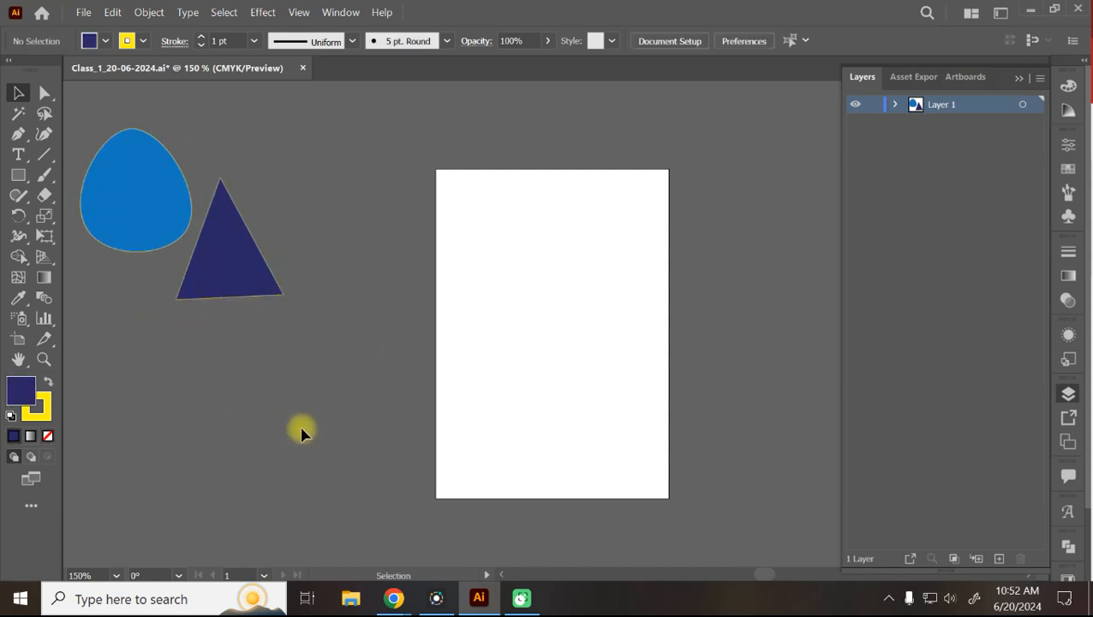
pyautogui.moveTo(393, 599)
pyautogui.click(377, 515)
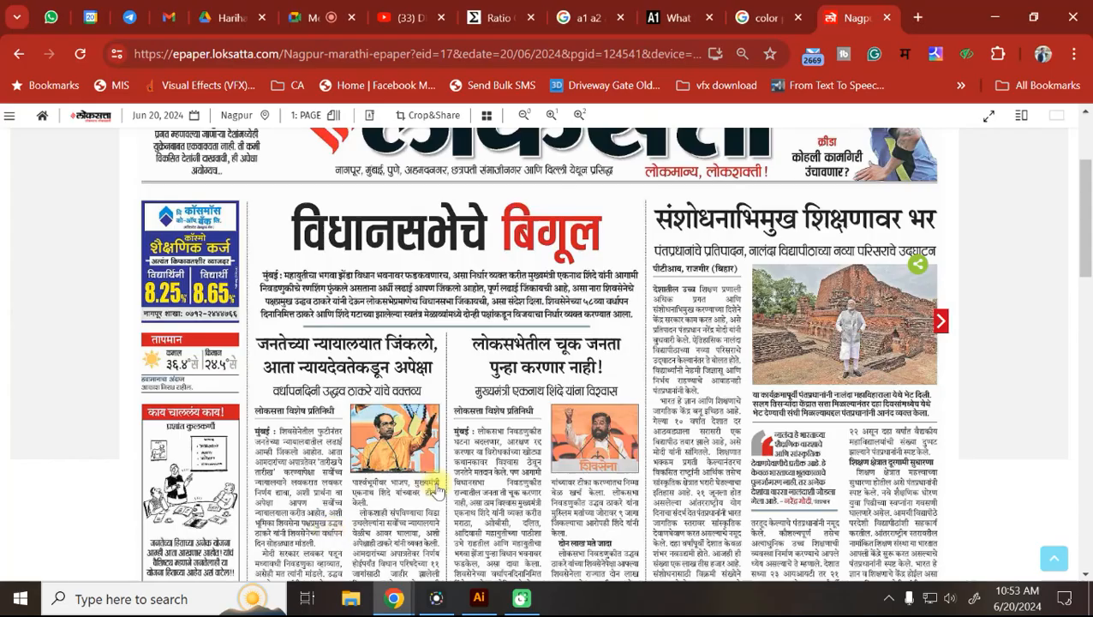
# Search the web for 'logo dra' and show only image results.
pyautogui.click(653, 55)
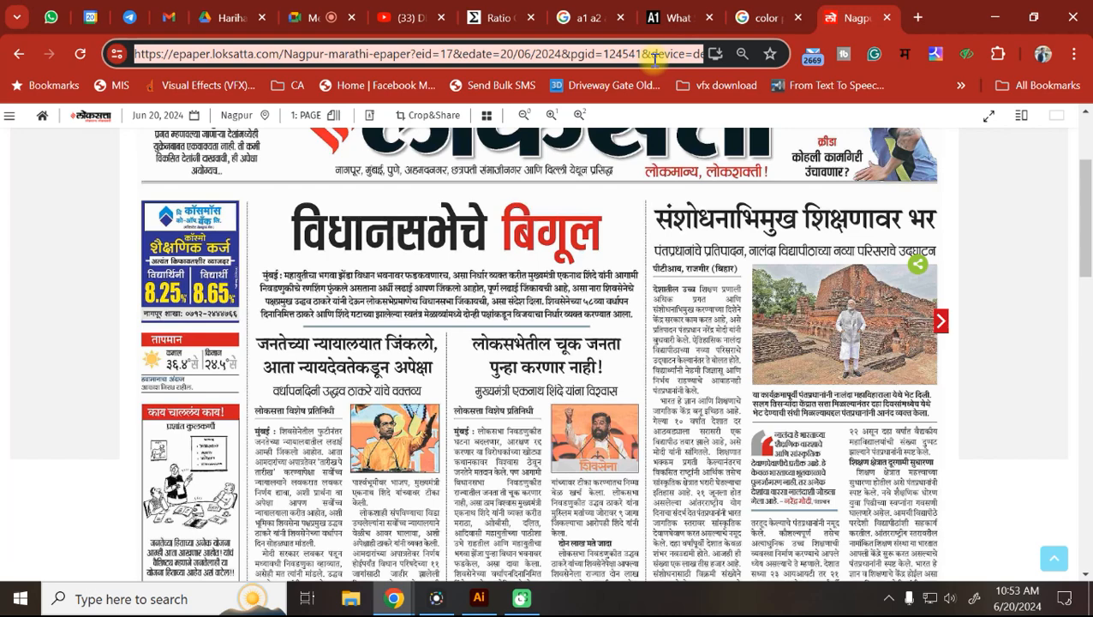
pyautogui.write('logo ')
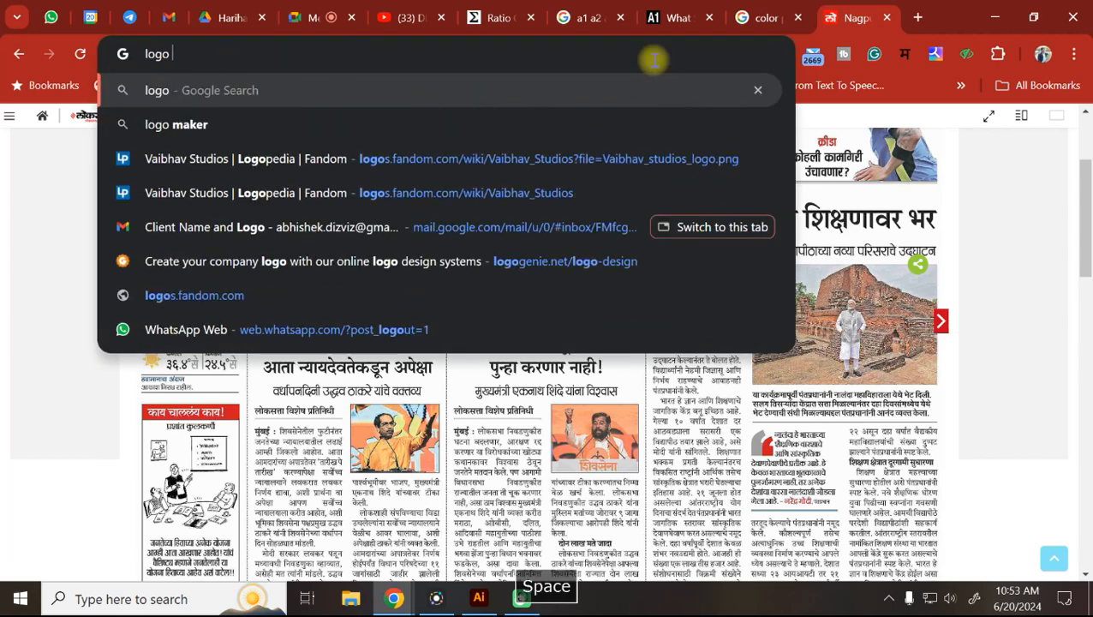
pyautogui.write('dra')
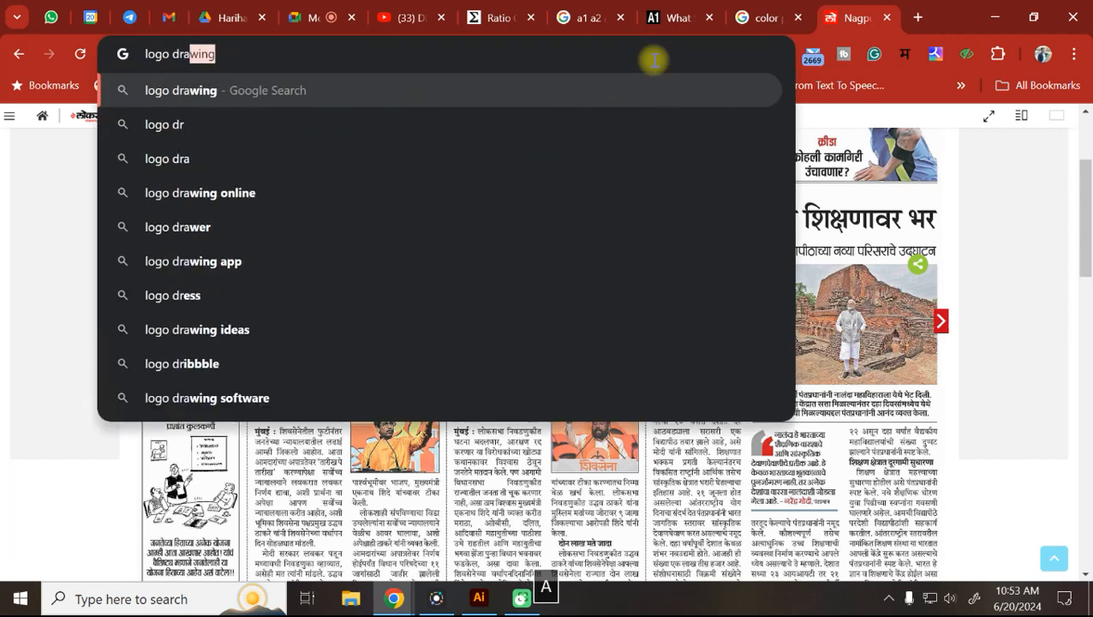
pyautogui.press('Return')
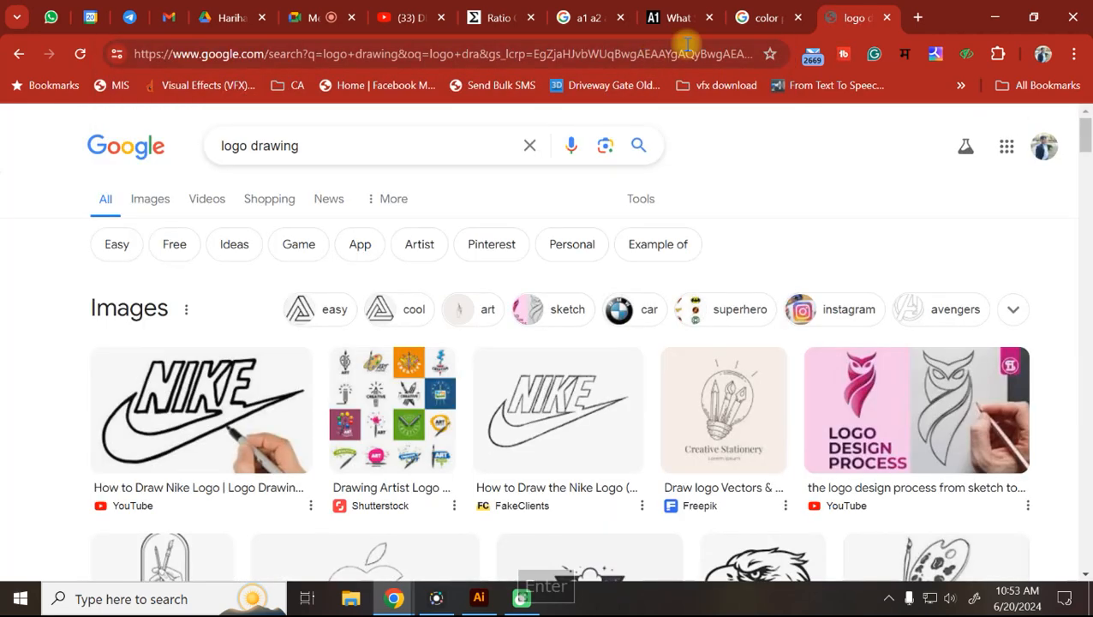
pyautogui.scroll(-3, 403, 287)
pyautogui.scroll(-5, 374, 256)
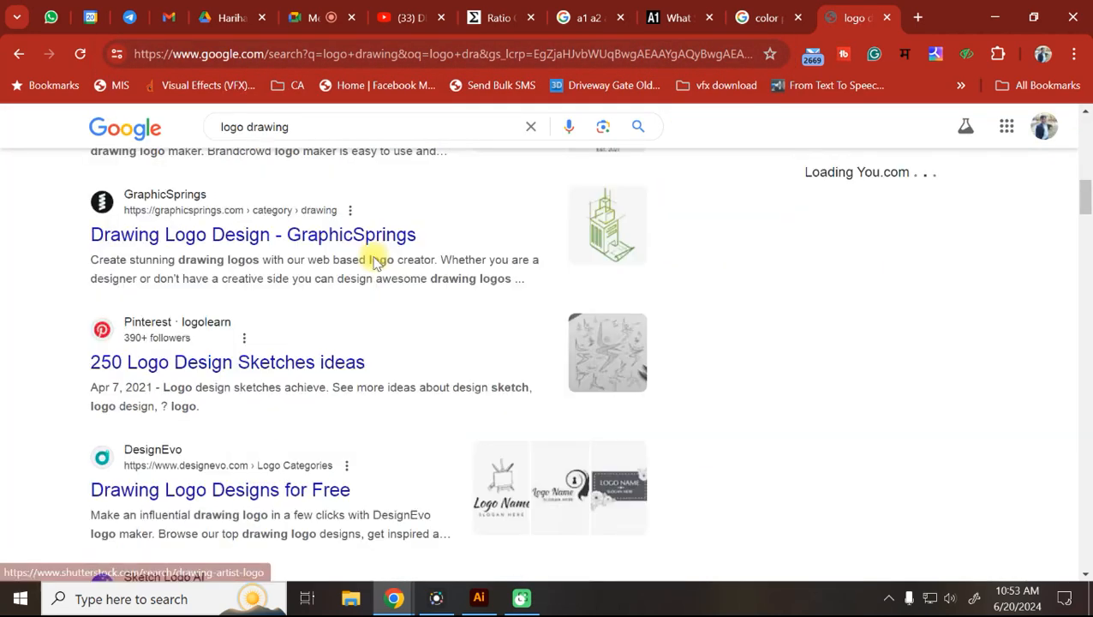
pyautogui.scroll(10, 381, 261)
pyautogui.click(157, 195)
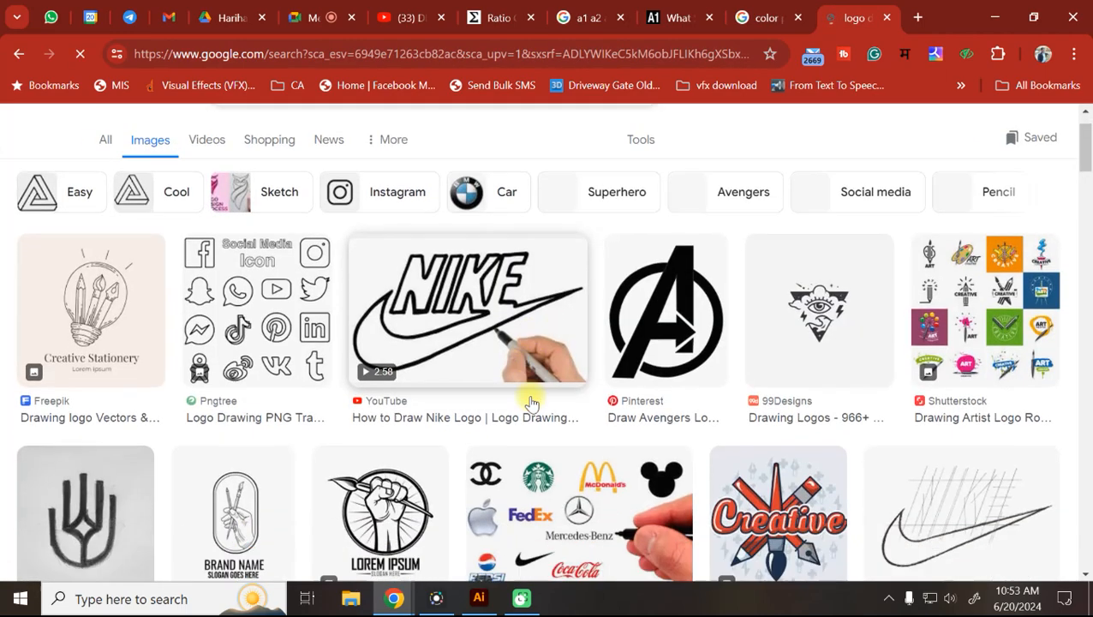
# Scroll the image results and preview the apple logo sketch.
pyautogui.scroll(-3, 528, 403)
pyautogui.scroll(-5, 527, 402)
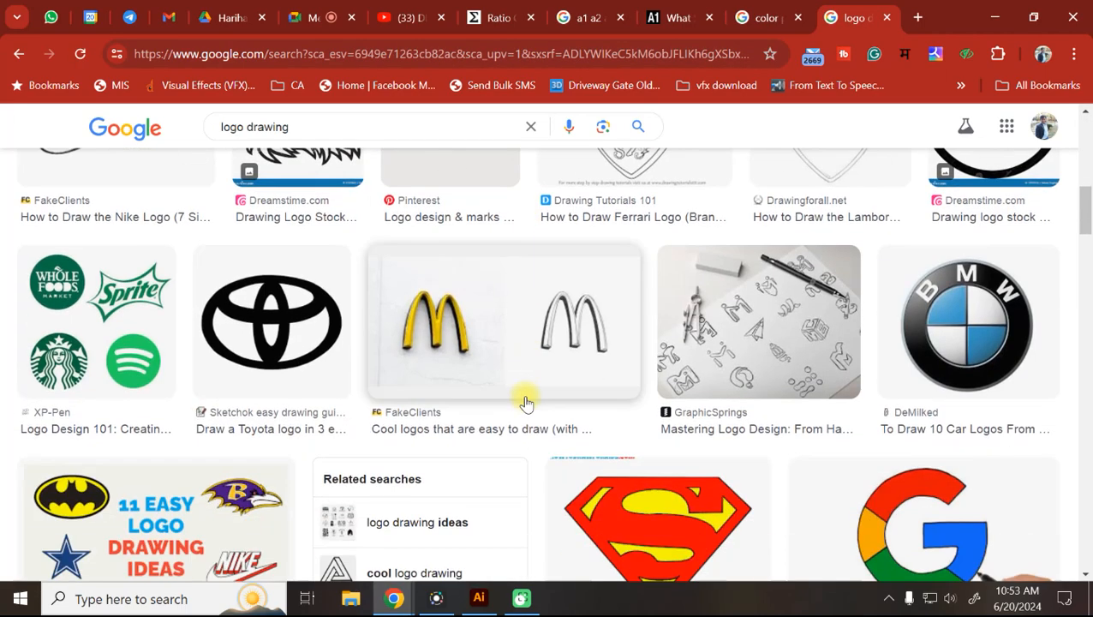
pyautogui.scroll(-6, 527, 403)
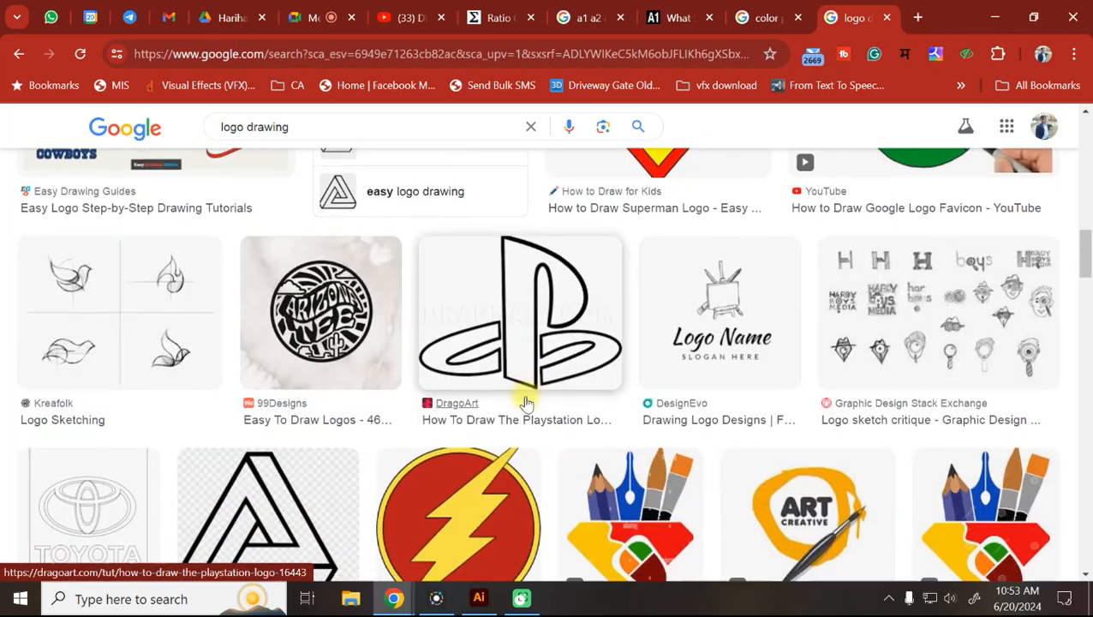
pyautogui.scroll(-3, 527, 403)
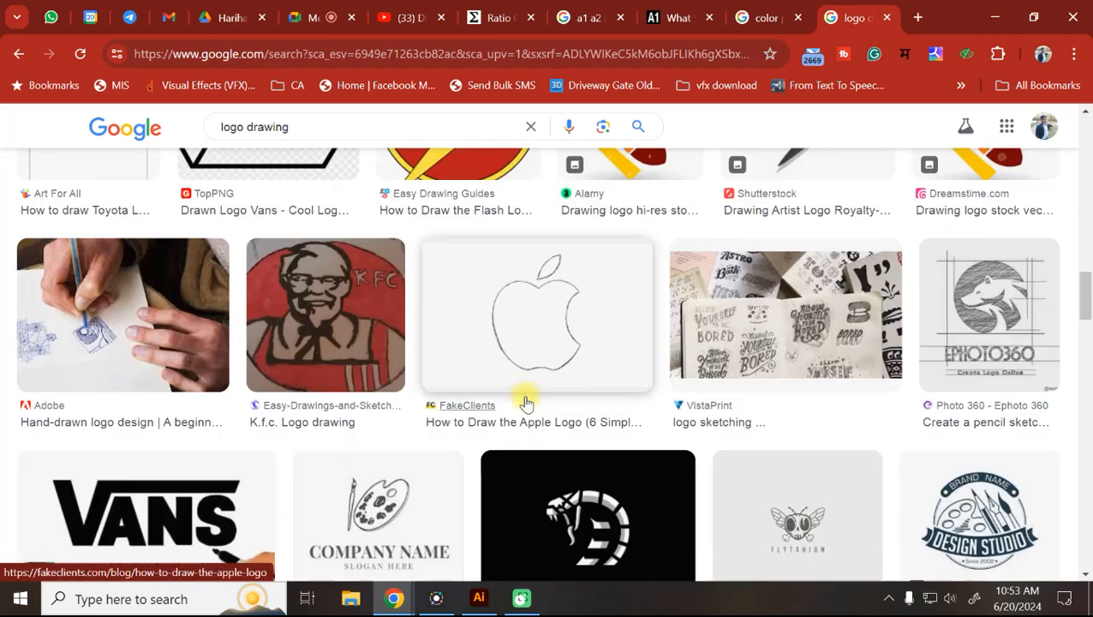
pyautogui.scroll(-4, 526, 403)
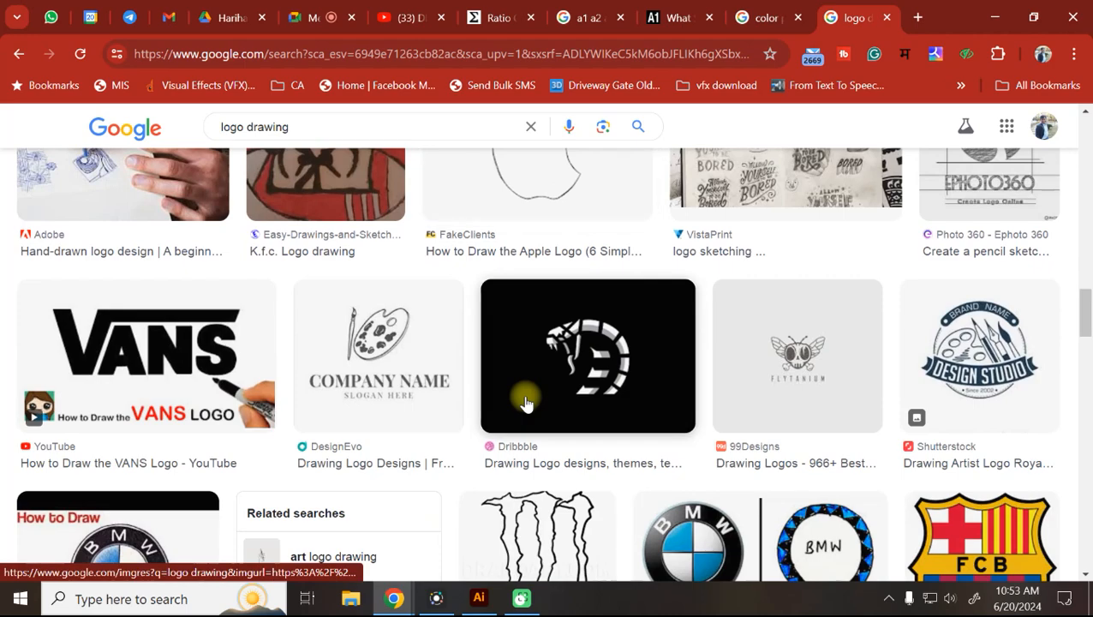
pyautogui.scroll(-3, 524, 402)
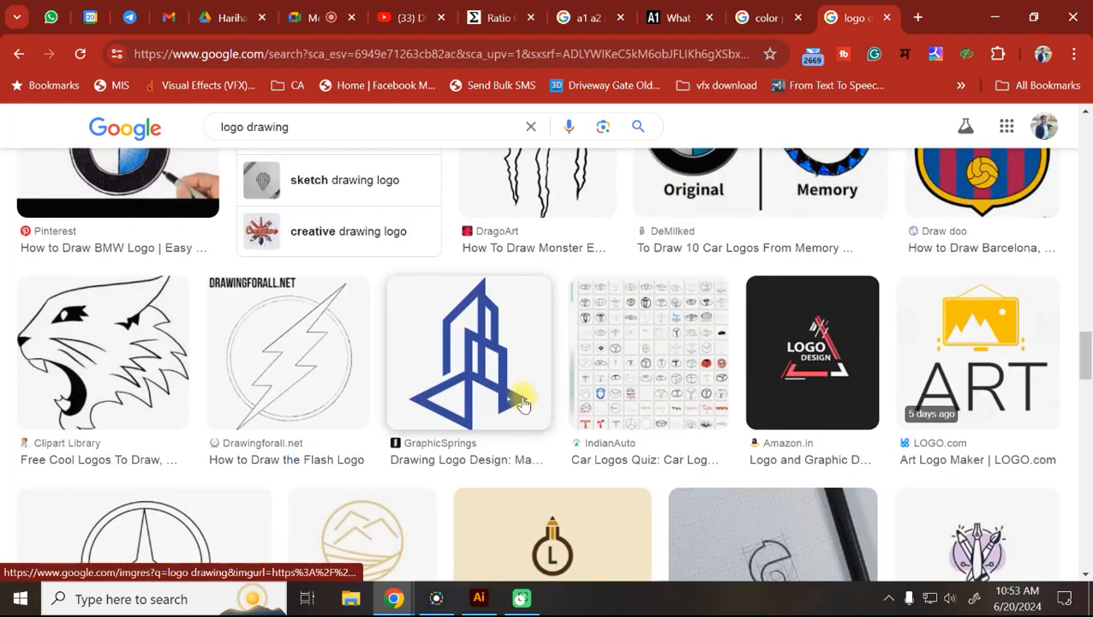
pyautogui.scroll(-3, 522, 403)
pyautogui.scroll(-5, 525, 403)
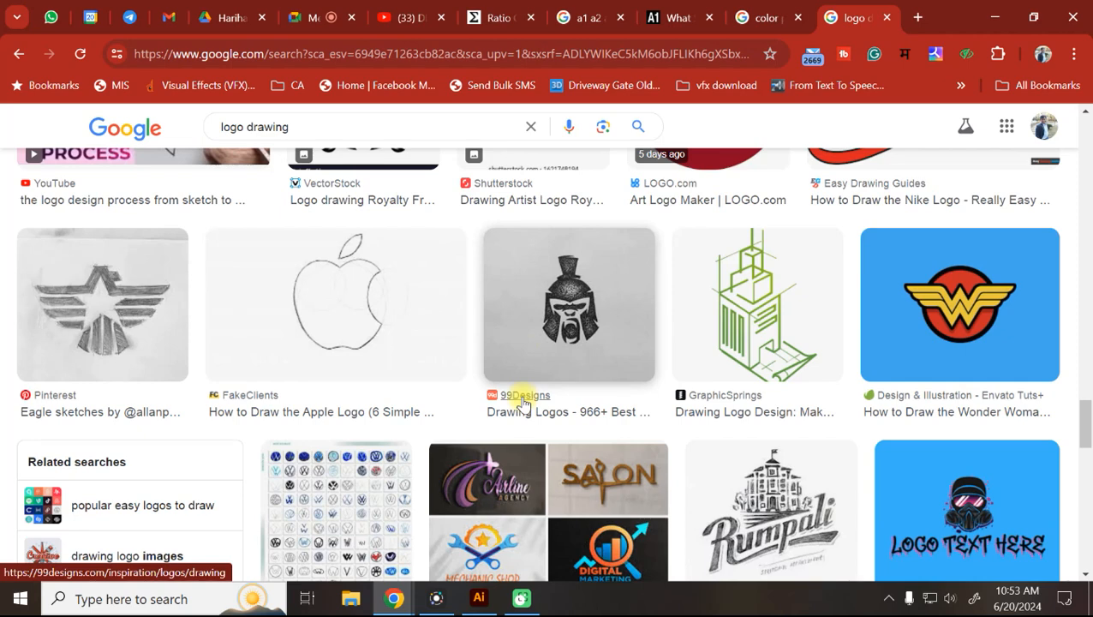
pyautogui.click(343, 277)
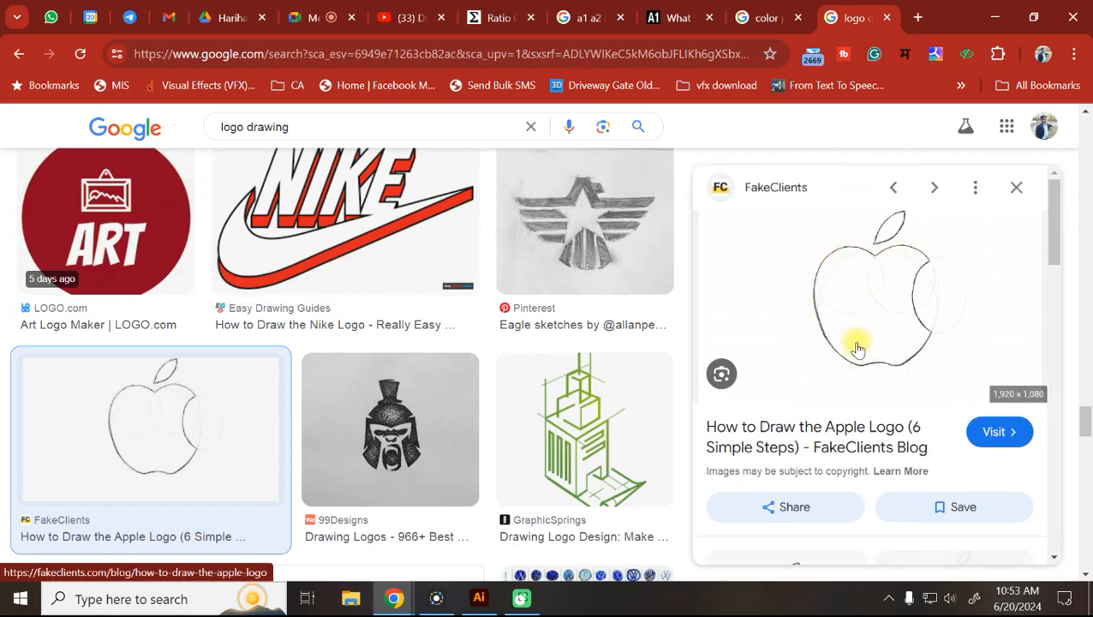
# Copy the apple sketch image and return to Illustrator.
pyautogui.rightClick(866, 294)
pyautogui.scroll(-3, 707, 438)
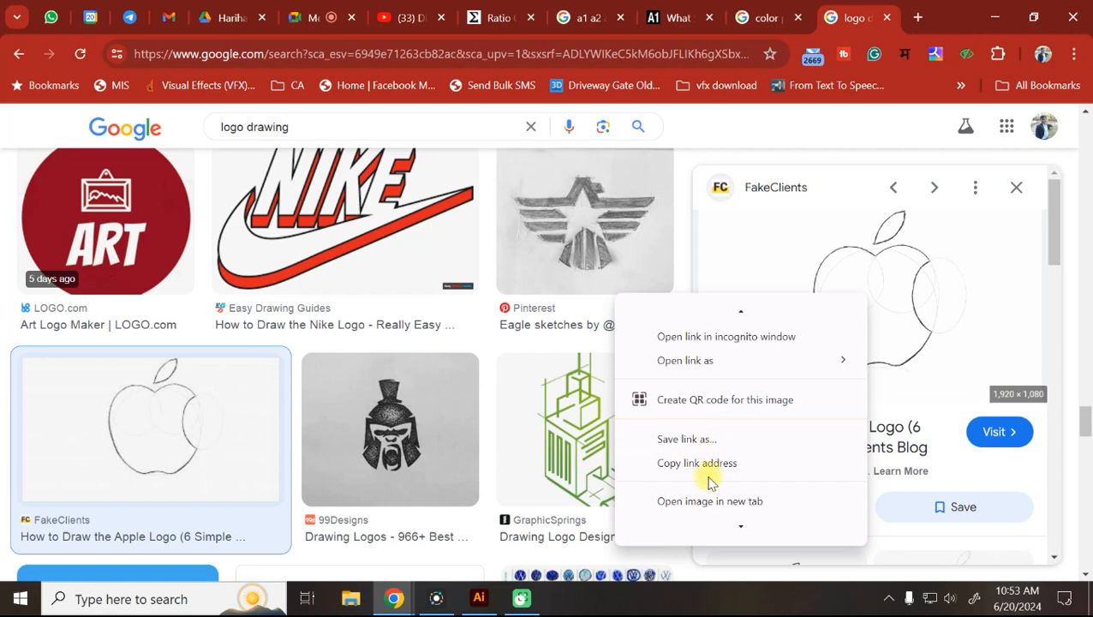
pyautogui.rightClick(926, 291)
pyautogui.scroll(-3, 857, 412)
pyautogui.click(756, 420)
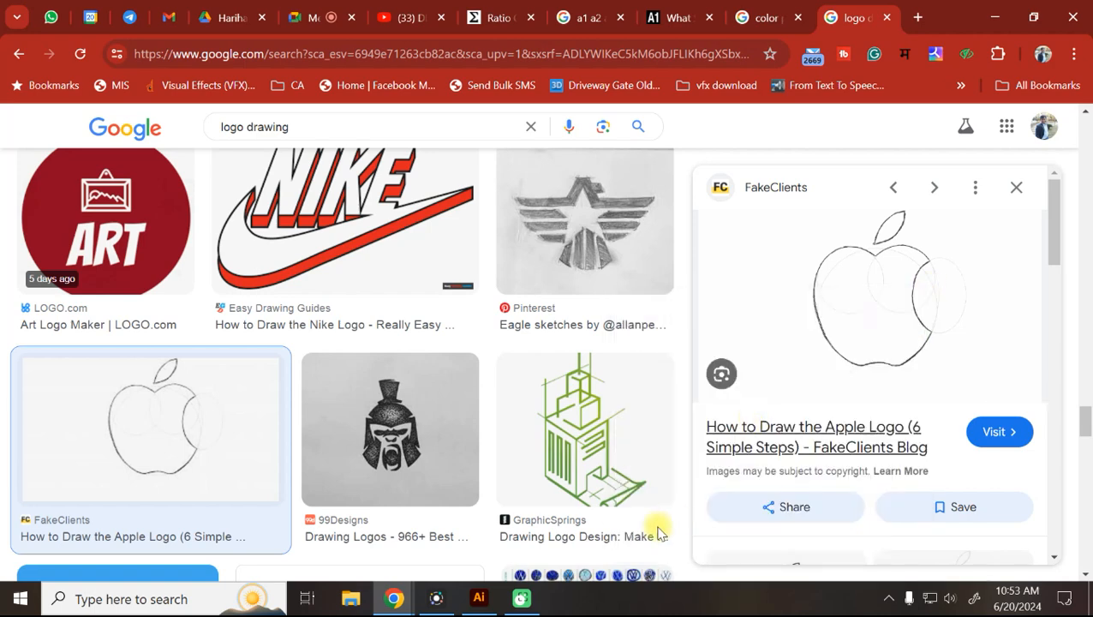
pyautogui.click(479, 598)
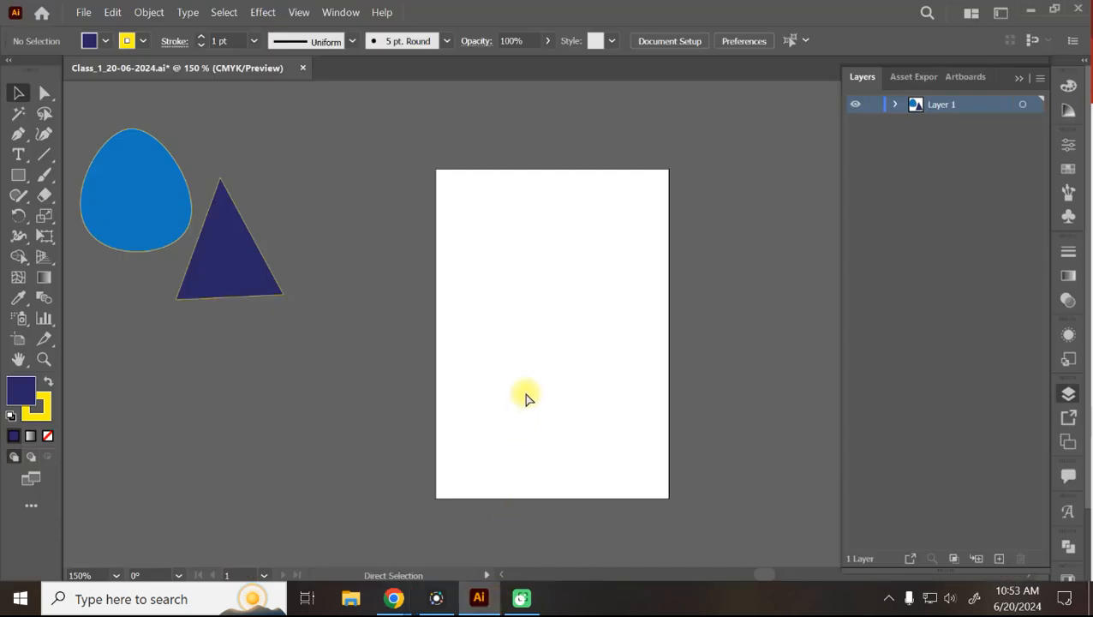
# Paste the apple sketch image onto the canvas and check it.
pyautogui.hotkey('ctrl', 'v')
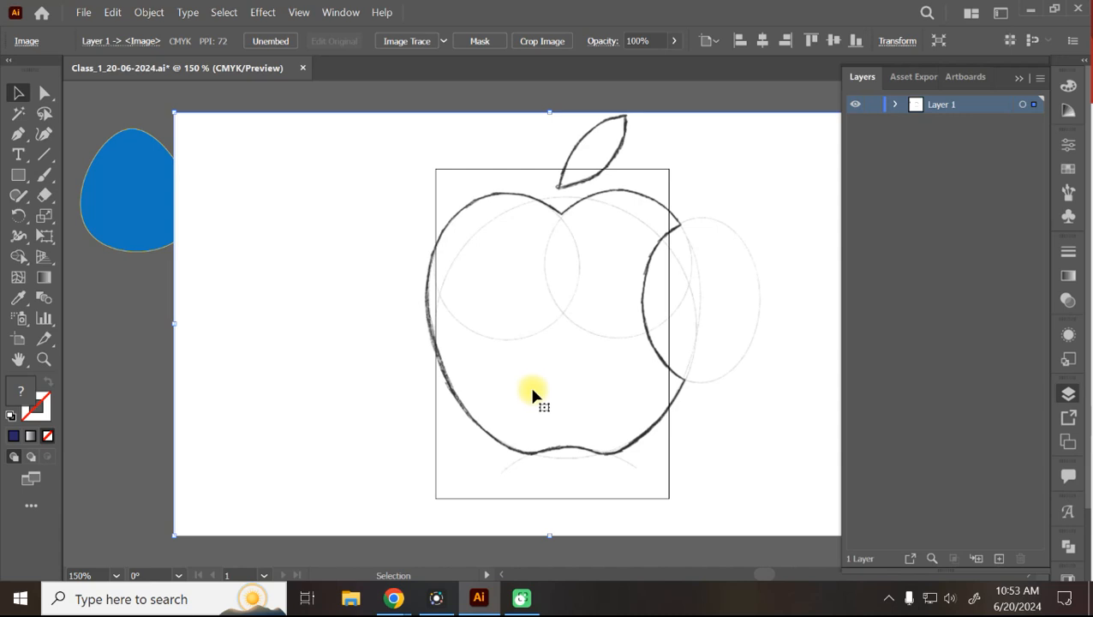
pyautogui.hotkey('ctrl', '=')
pyautogui.hotkey('ctrl', '-')
# Collapse and expand the Layers panel, then show Layers from the Window menu.
pyautogui.click(1069, 395)
pyautogui.click(1069, 394)
pyautogui.click(1069, 394)
pyautogui.click(1069, 395)
pyautogui.click(1069, 395)
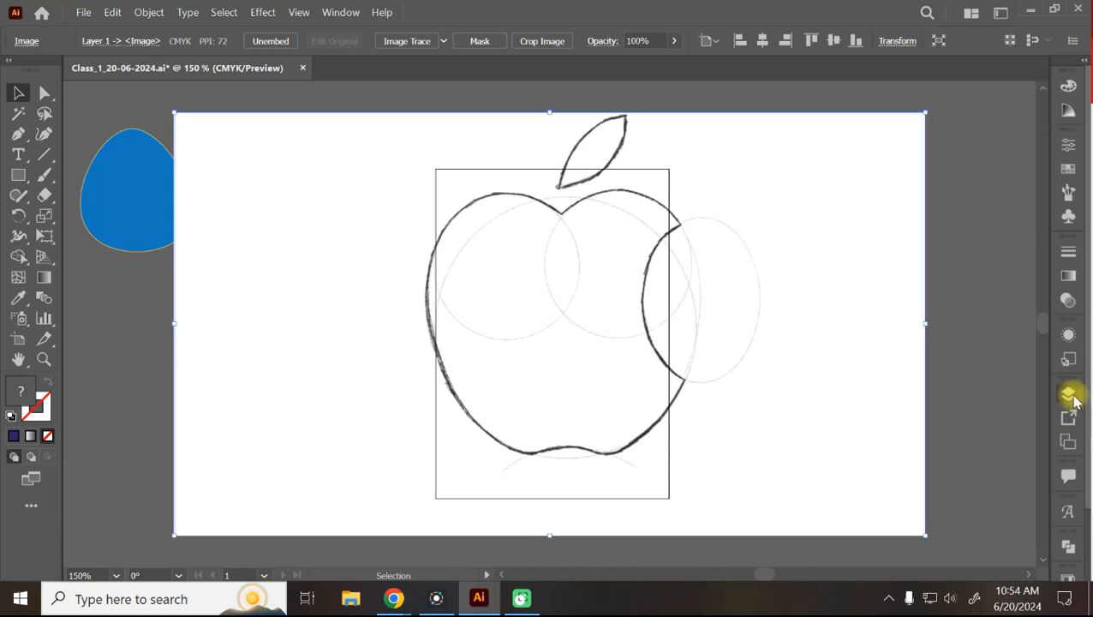
pyautogui.click(341, 12)
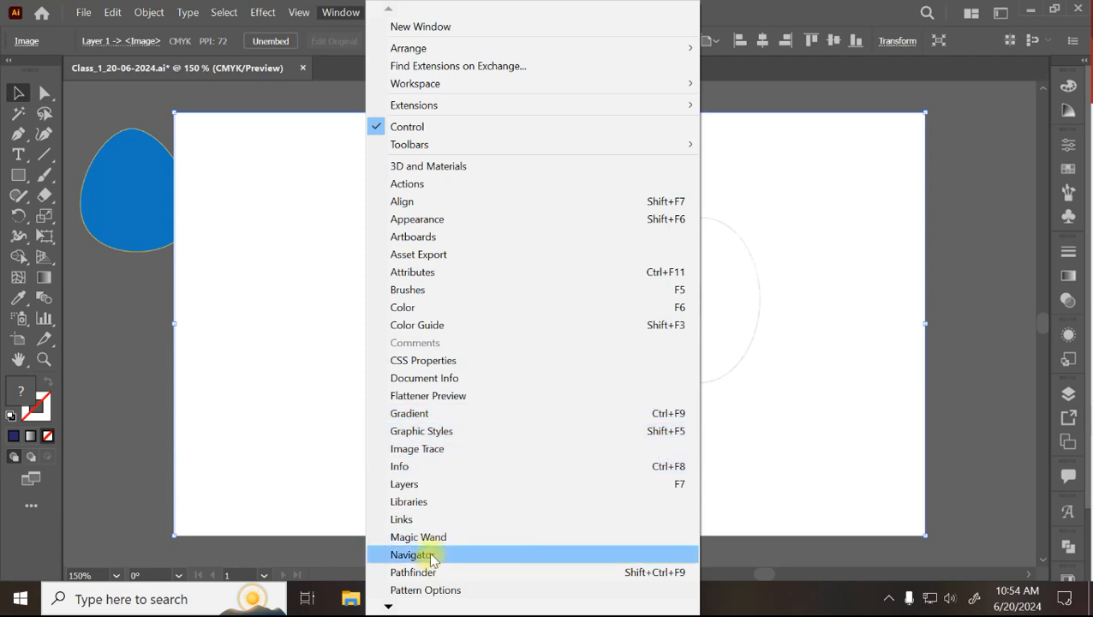
pyautogui.click(412, 485)
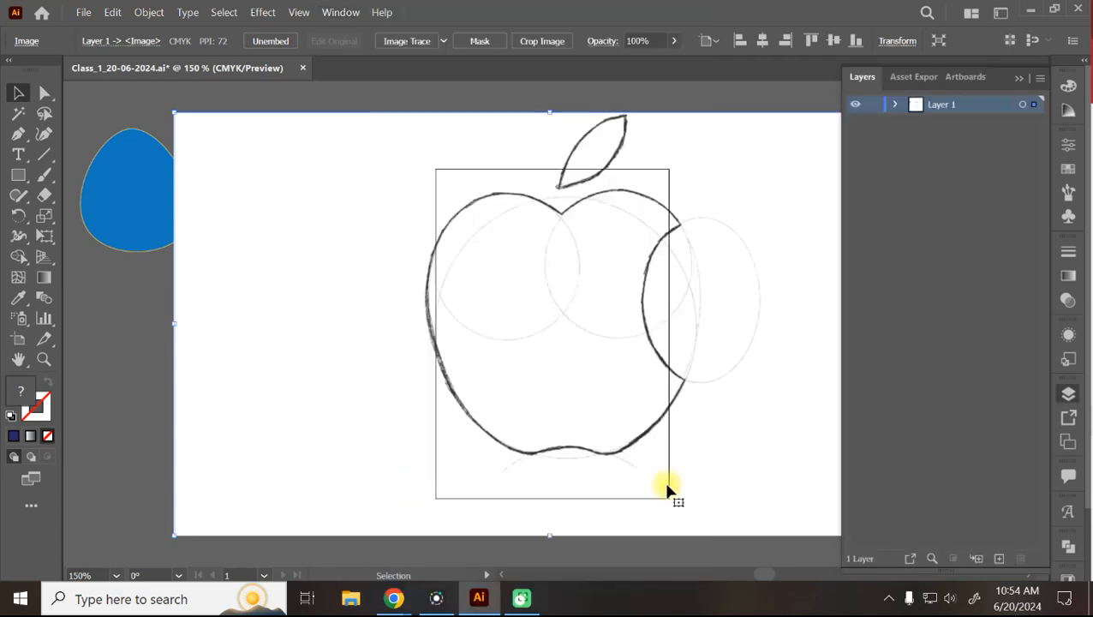
# Toggle the Layers panel with F7 and the dock icon, leaving it open.
pyautogui.click(1069, 394)
pyautogui.click(1069, 394)
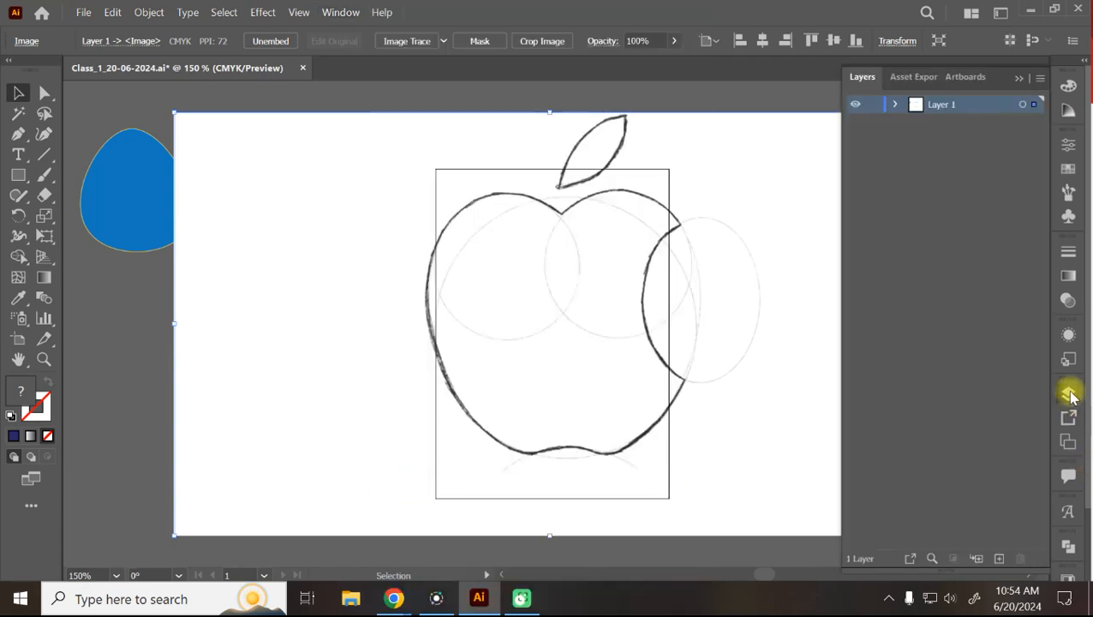
pyautogui.click(1069, 394)
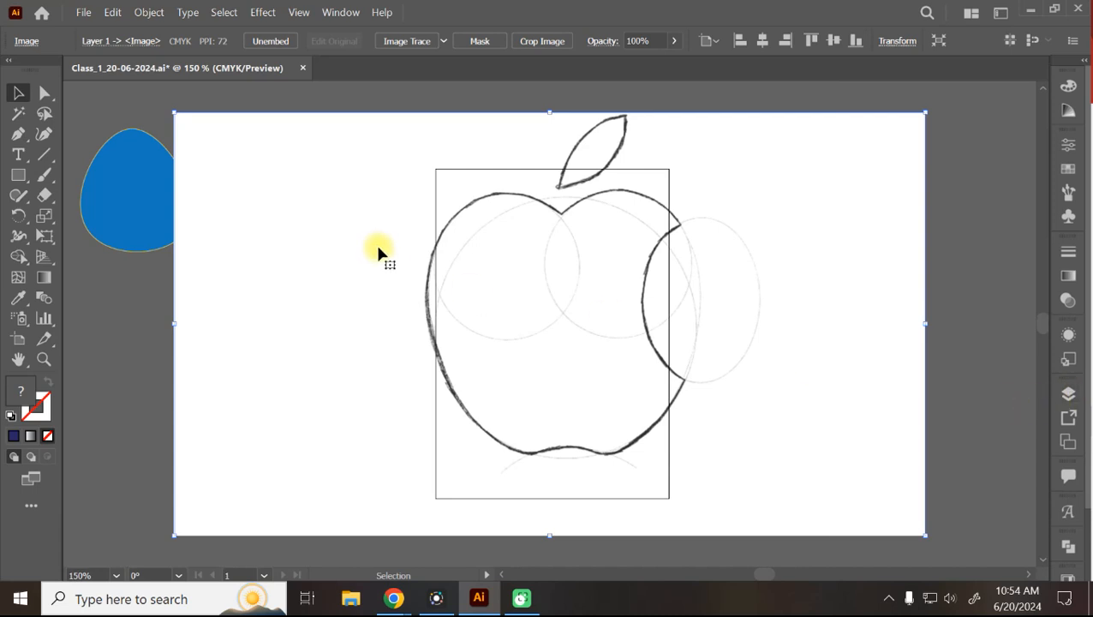
pyautogui.press('F7')
pyautogui.press('F7')
pyautogui.press('F7')
pyautogui.press('F7')
pyautogui.press('F7')
pyautogui.press('F7')
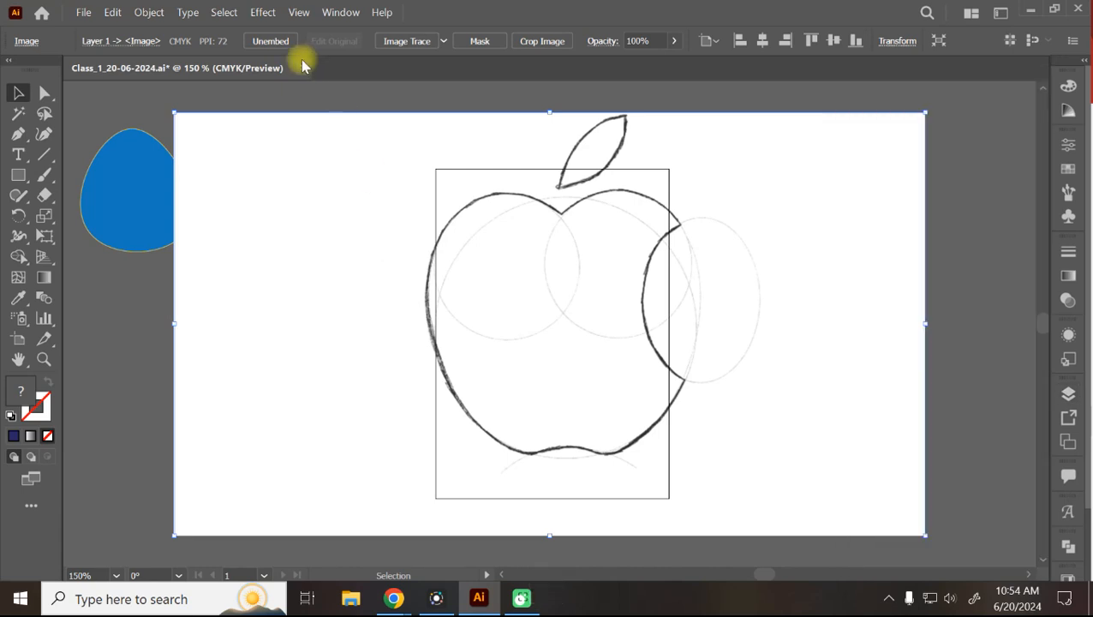
pyautogui.click(340, 12)
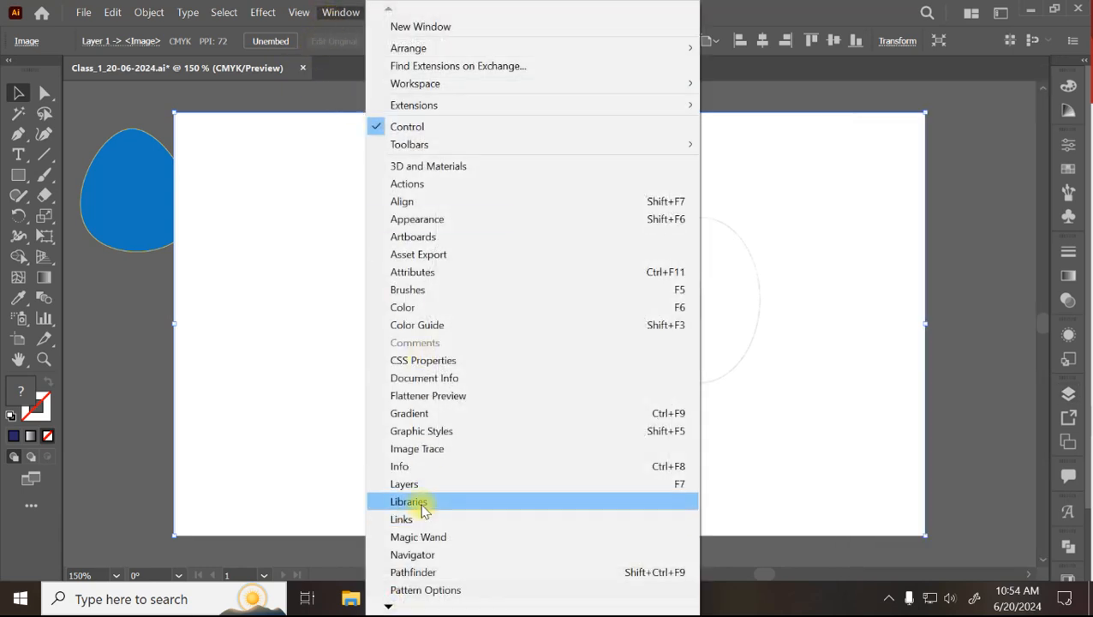
pyautogui.click(839, 7)
pyautogui.click(1075, 395)
pyautogui.click(1073, 395)
pyautogui.press('F7')
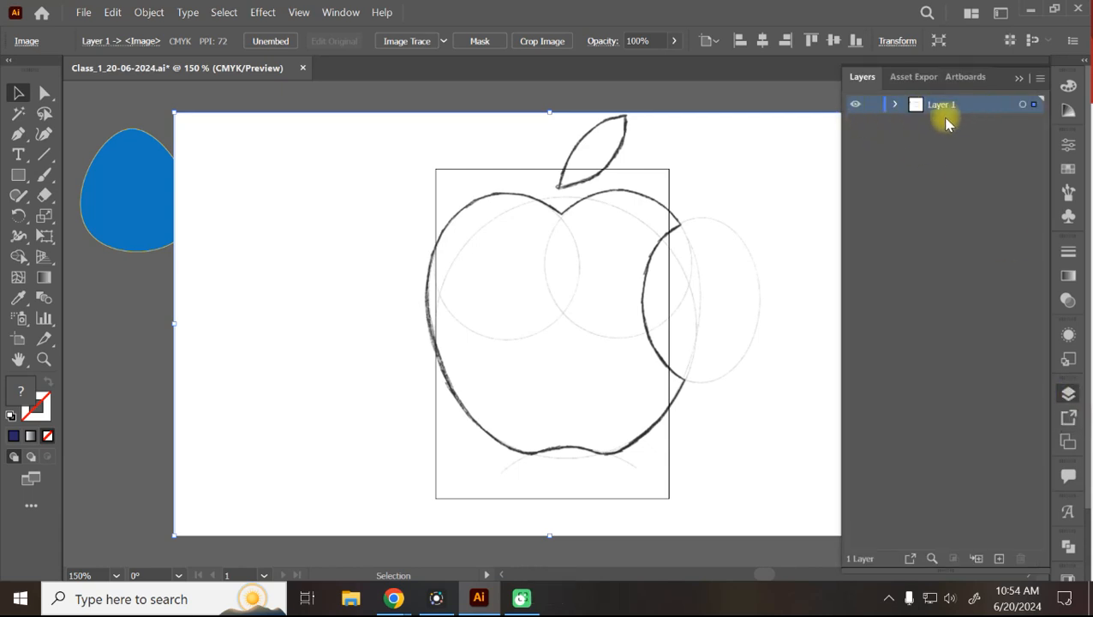
# Add Layer 2 above Layer 1 and lock Layer 1 so the apple sketch can't be selected.
pyautogui.click(999, 559)
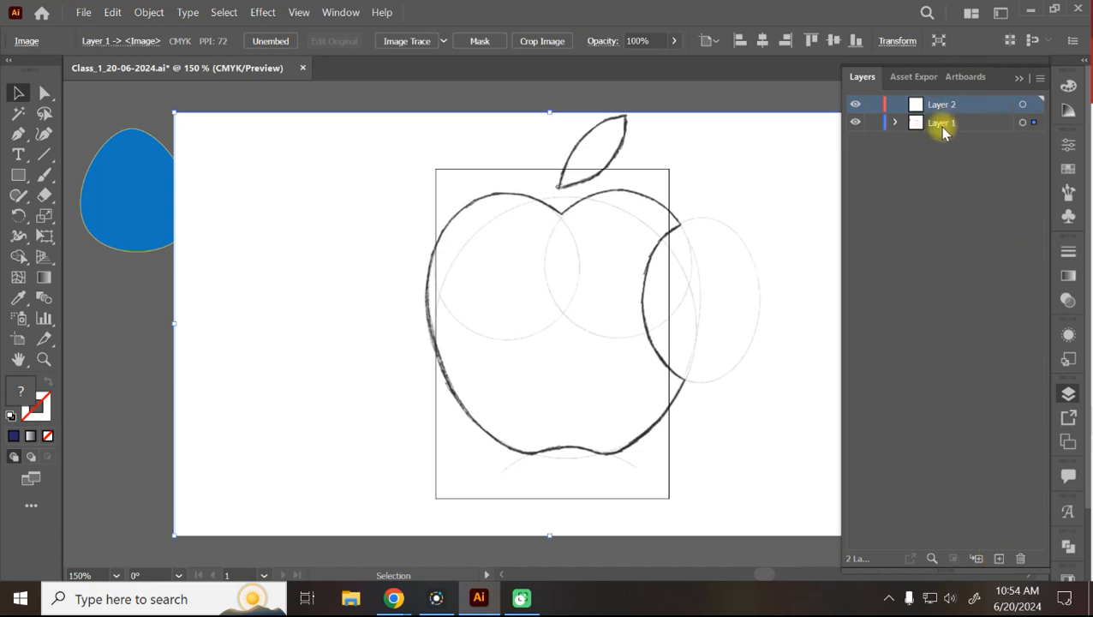
pyautogui.click(874, 124)
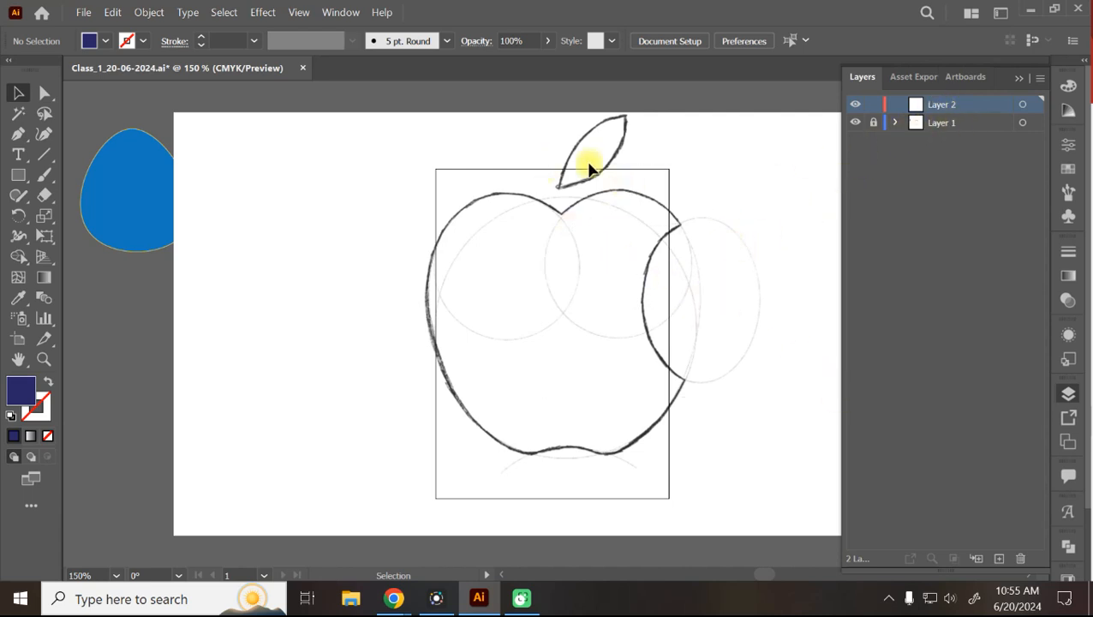
pyautogui.moveTo(169, 116); pyautogui.dragTo(375, 244)
pyautogui.moveTo(1079, 569); pyautogui.dragTo(1077, 577)
pyautogui.scroll(1, 763, 342)
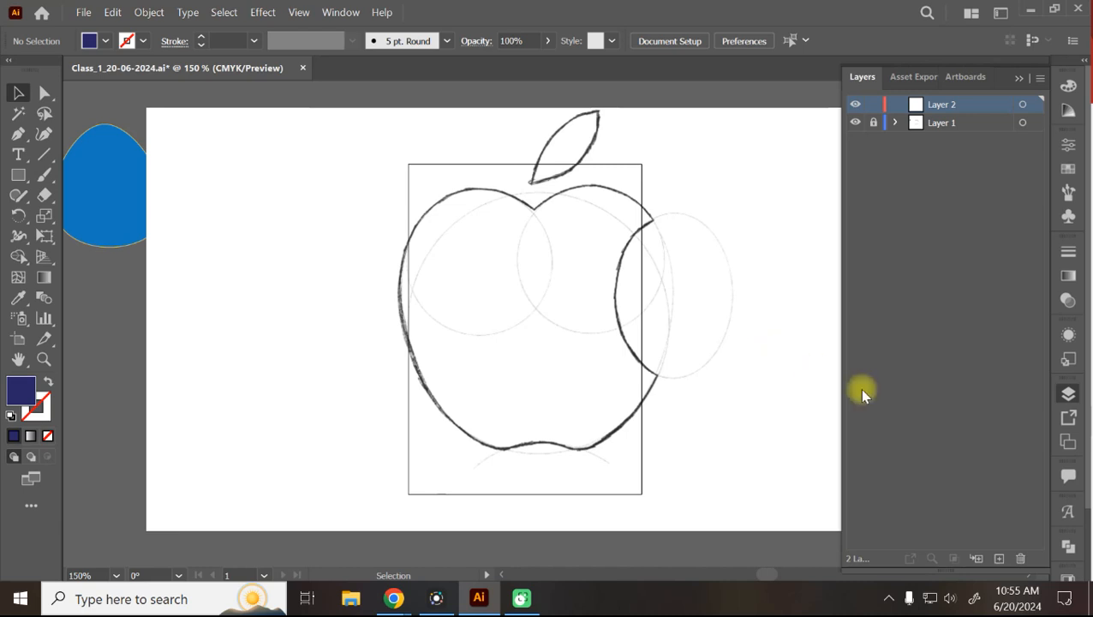
pyautogui.scroll(2, 813, 361)
pyautogui.scroll(-3, 812, 360)
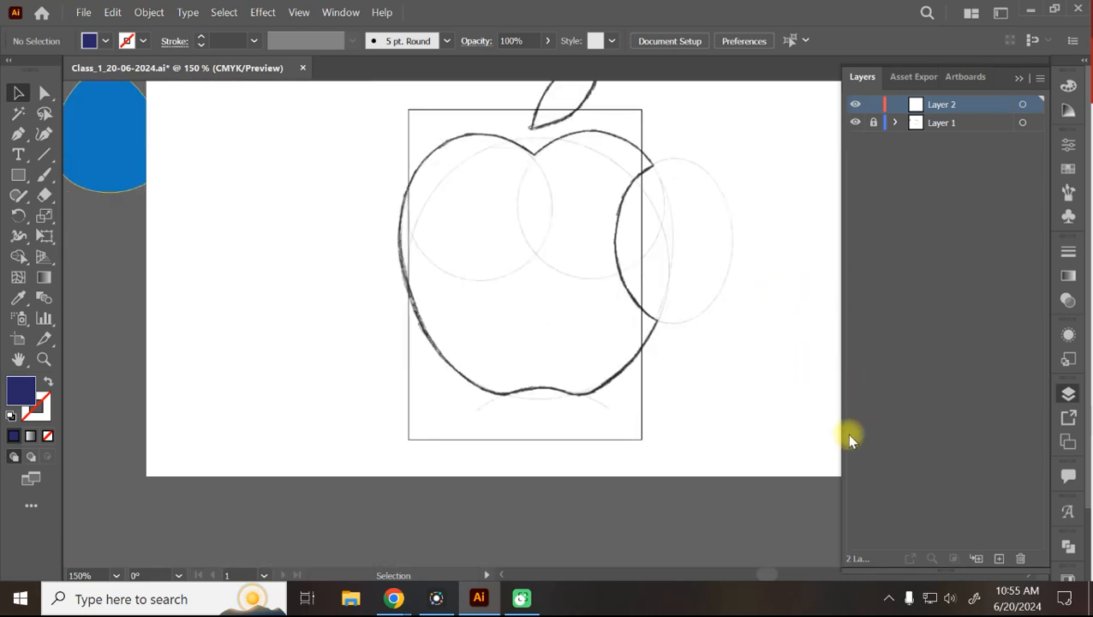
pyautogui.scroll(5, 772, 326)
pyautogui.scroll(-3, 775, 326)
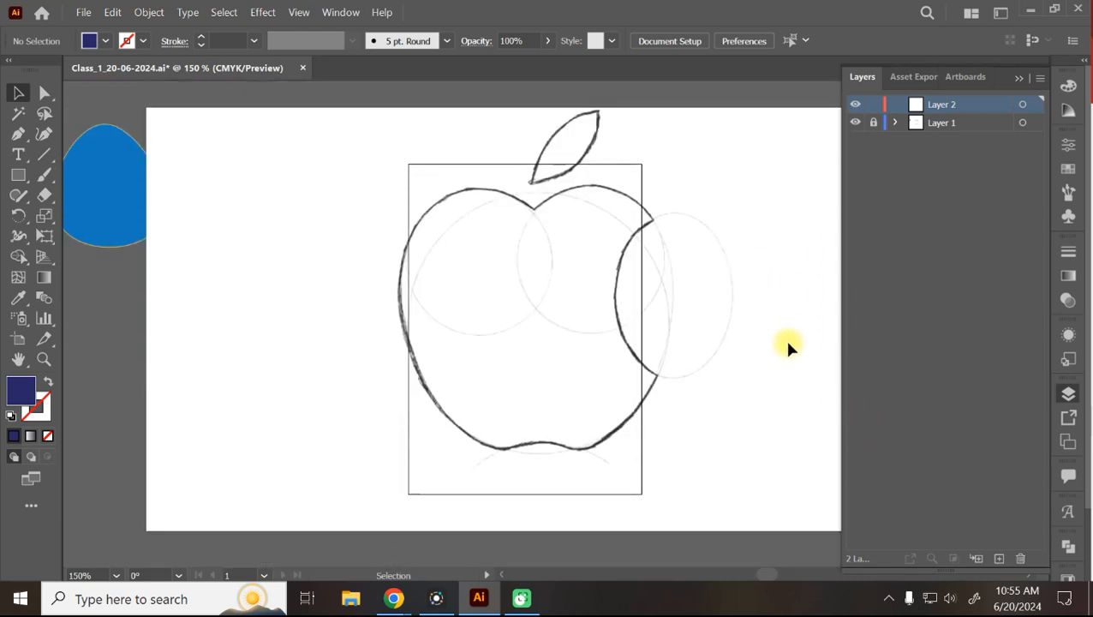
pyautogui.scroll(1, 788, 344)
# Zoom in and out on the apple sketch, settling at 200%.
pyautogui.hotkey('ctrl', '-')
pyautogui.hotkey('ctrl', '-')
pyautogui.hotkey('ctrl', '-')
pyautogui.hotkey('ctrl', '-')
pyautogui.hotkey('ctrl', '-')
pyautogui.hotkey('ctrl', '=')
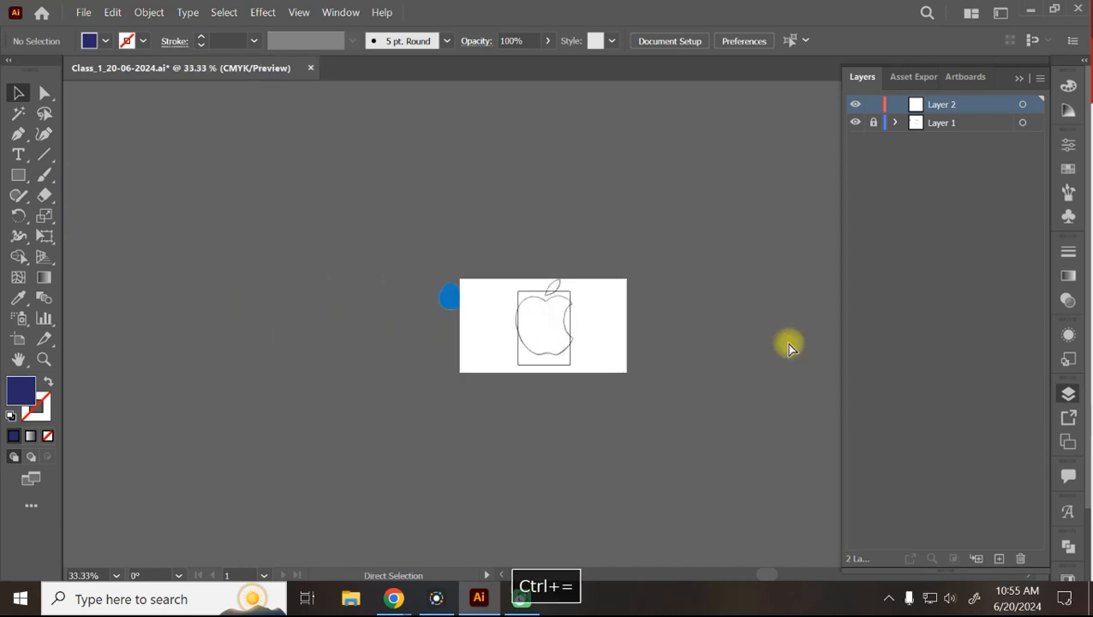
pyautogui.hotkey('ctrl', '=')
pyautogui.hotkey('ctrl', '=')
pyautogui.hotkey('ctrl', '=')
pyautogui.hotkey('ctrl', '=')
pyautogui.hotkey('ctrl', '-')
pyautogui.hotkey('ctrl', '-')
pyautogui.hotkey('ctrl', '-')
pyautogui.hotkey('ctrl', '-')
pyautogui.hotkey('ctrl', '-')
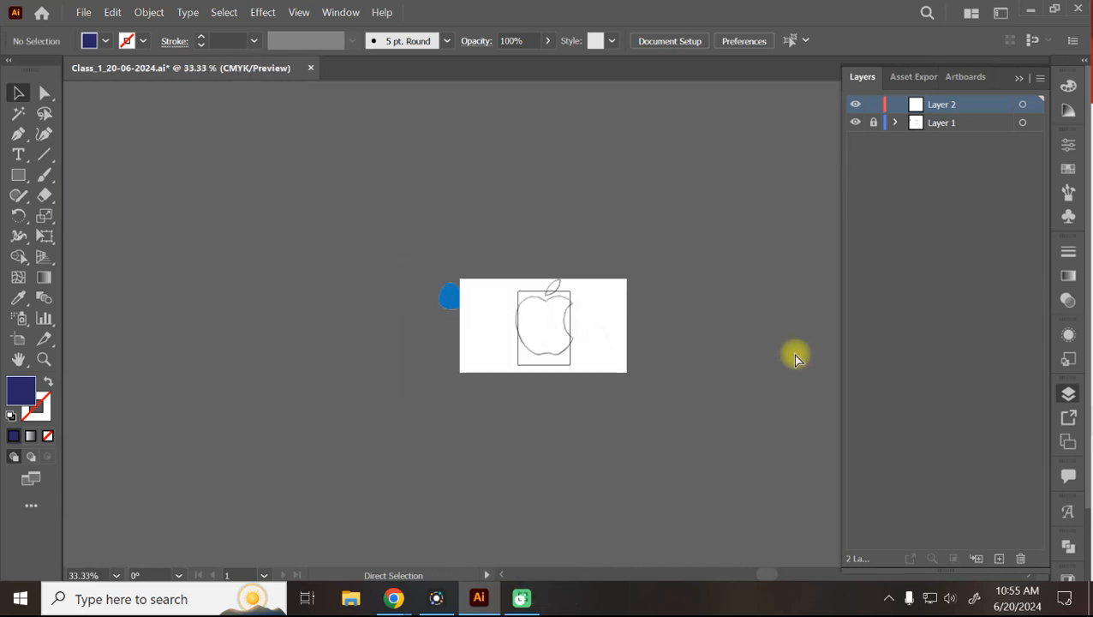
pyautogui.hotkey('ctrl', '=')
pyautogui.hotkey('ctrl', '=')
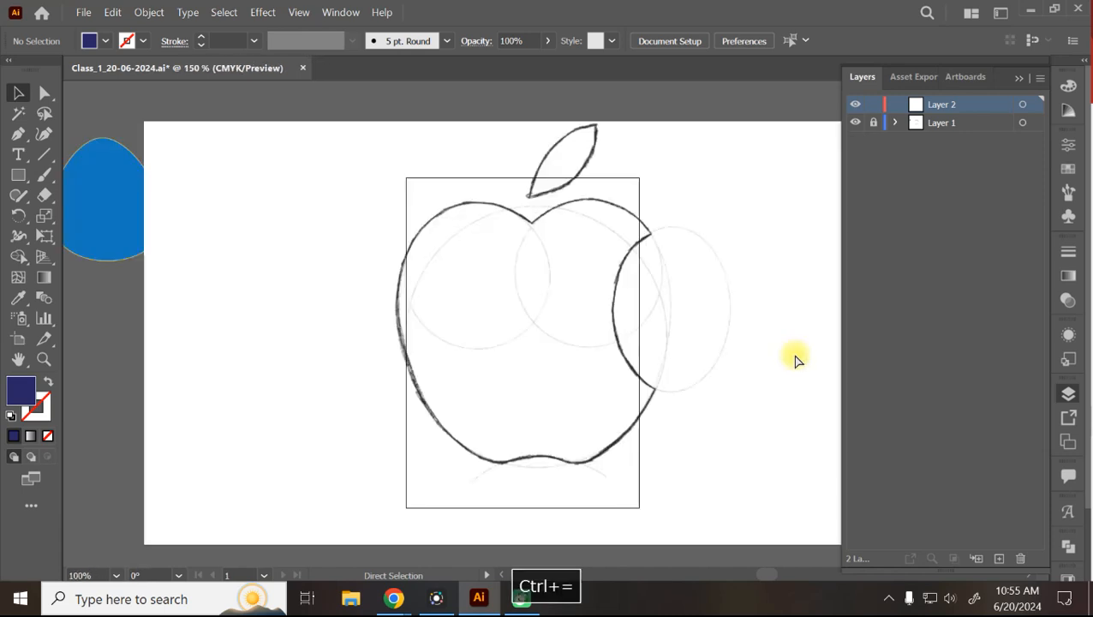
pyautogui.hotkey('ctrl', '=')
pyautogui.hotkey('ctrl', '-')
pyautogui.hotkey('ctrl', '-')
pyautogui.hotkey('ctrl', '-')
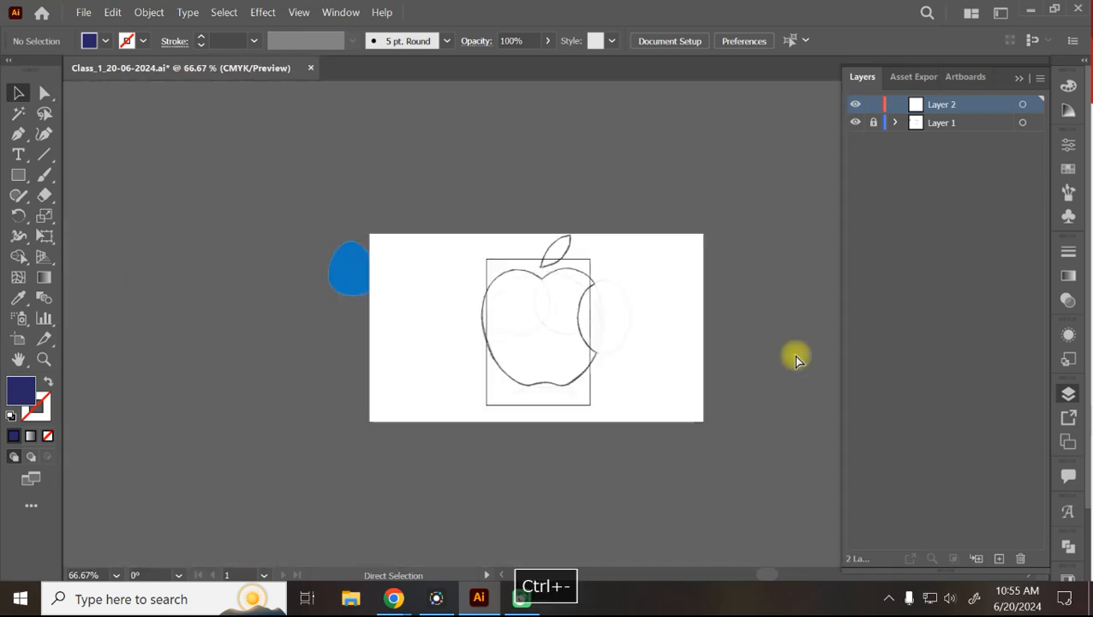
pyautogui.hotkey('ctrl', '-')
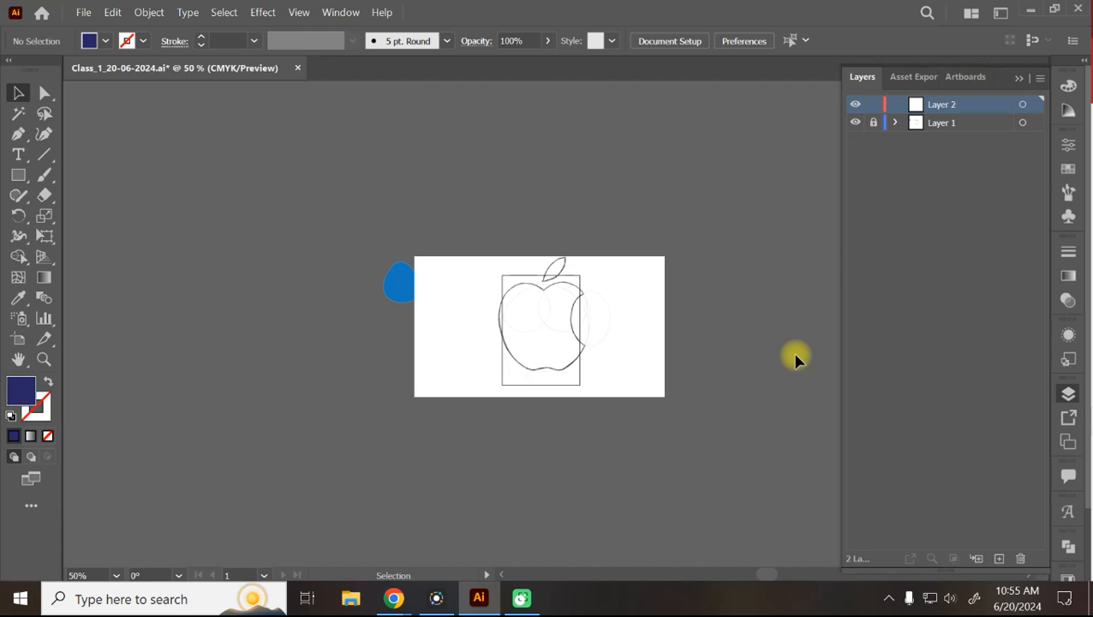
pyautogui.hotkey('ctrl', '-')
pyautogui.hotkey('ctrl', '-')
pyautogui.hotkey('ctrl', '-')
pyautogui.hotkey('ctrl', '=')
pyautogui.hotkey('ctrl', '=')
pyautogui.hotkey('ctrl', '=')
pyautogui.hotkey('ctrl', '=')
pyautogui.hotkey('ctrl', '=')
pyautogui.hotkey('ctrl', '=')
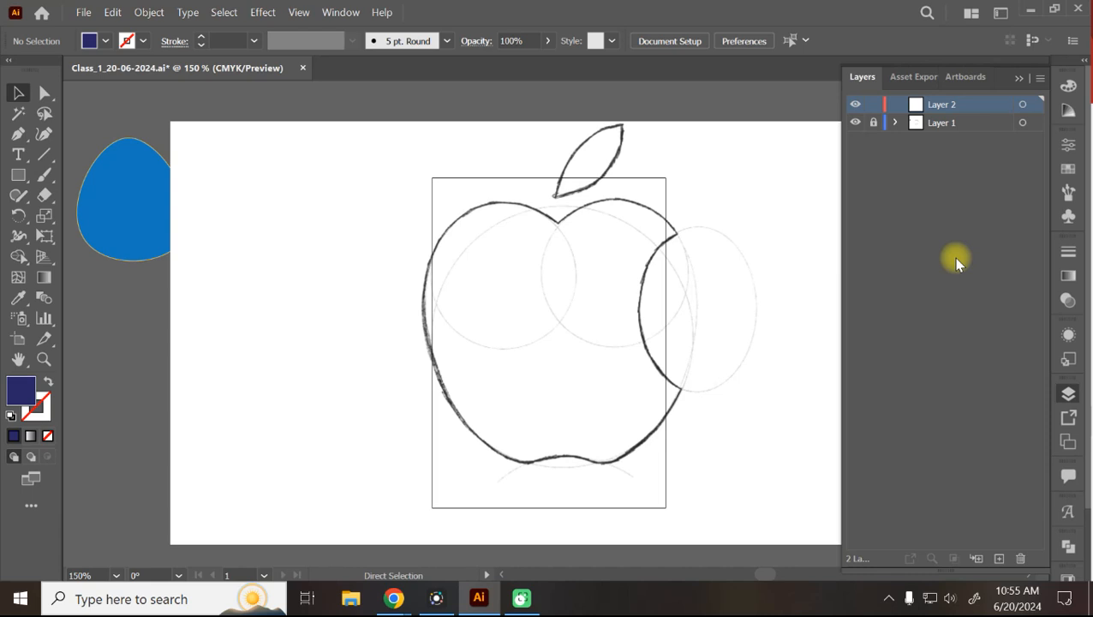
pyautogui.hotkey('ctrl', '-')
pyautogui.hotkey('ctrl', '-')
pyautogui.hotkey('ctrl', '=')
pyautogui.hotkey('ctrl', '=')
pyautogui.hotkey('ctrl', '=')
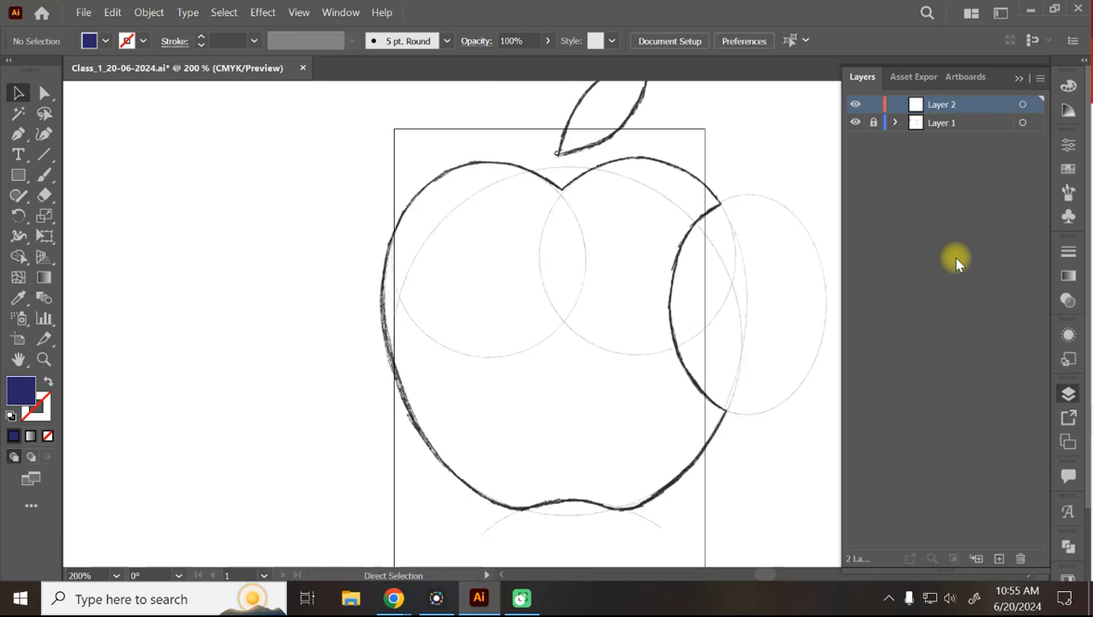
pyautogui.hotkey('ctrl', '-')
pyautogui.hotkey('ctrl', '-')
pyautogui.hotkey('ctrl', '-')
pyautogui.hotkey('ctrl', '=')
pyautogui.hotkey('ctrl', '=')
pyautogui.hotkey('ctrl', '=')
# Pan the apple sketch into the middle of the view and pick the Curvature tool.
pyautogui.scroll(1, 755, 280)
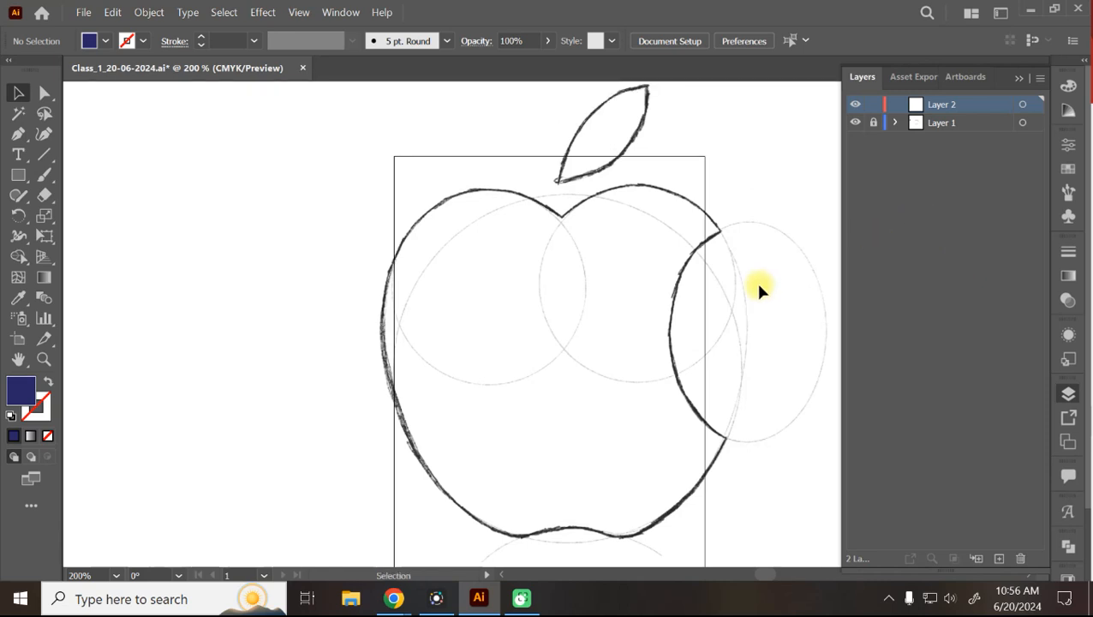
pyautogui.hotkey('ctrl', '-')
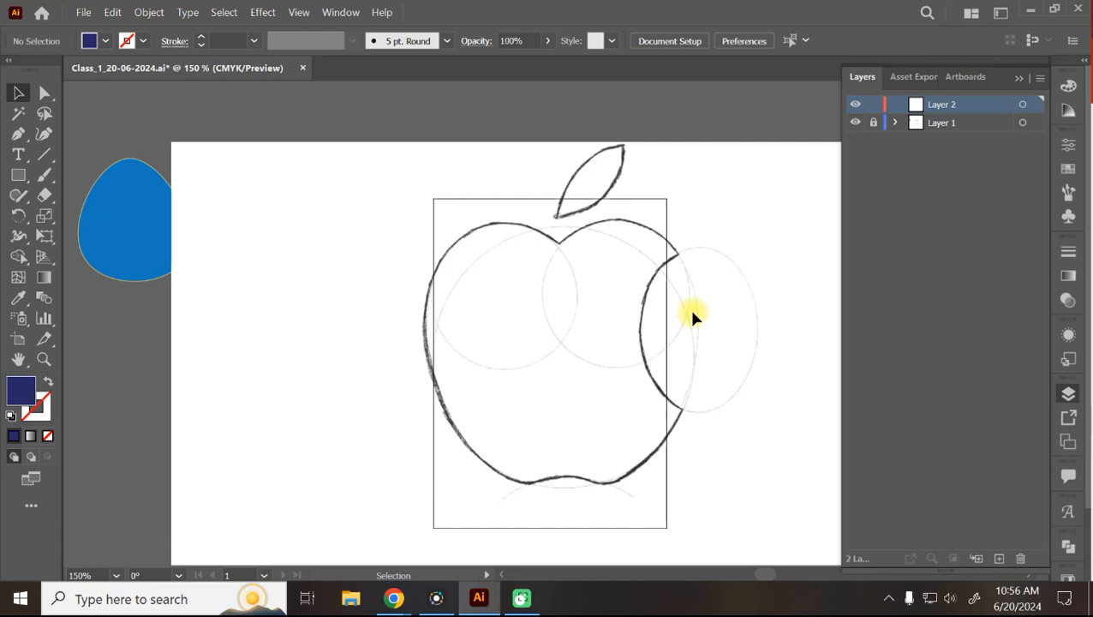
pyautogui.moveTo(720, 317); pyautogui.dragTo(585, 296)
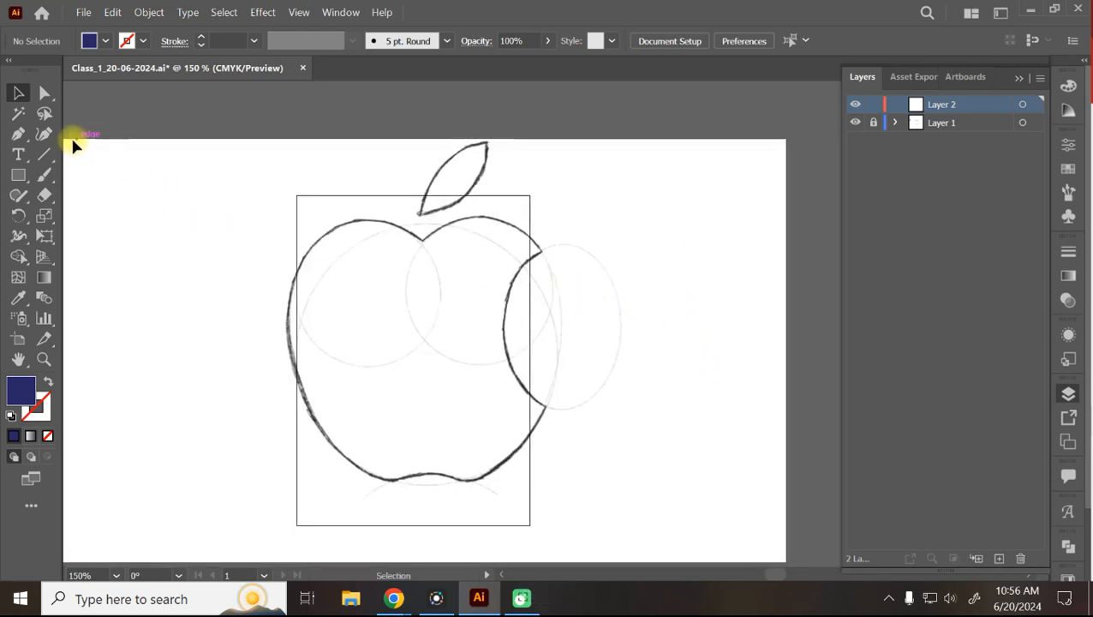
pyautogui.click(44, 133)
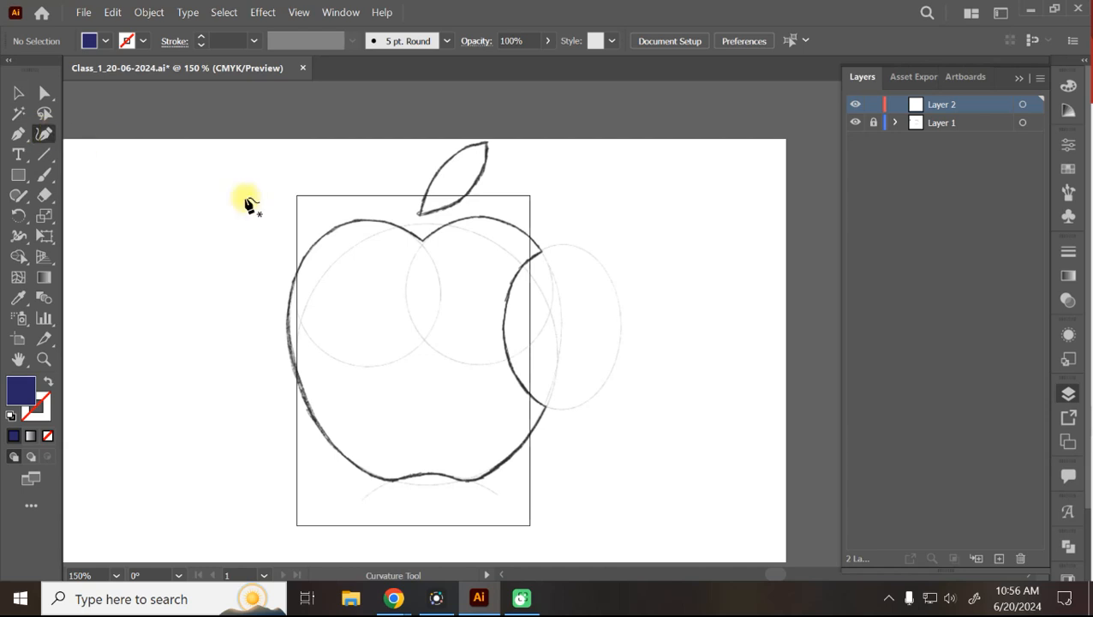
# Trace the apple outline as a closed Curvature path from the top notch, with fill set to None.
pyautogui.click(422, 241)
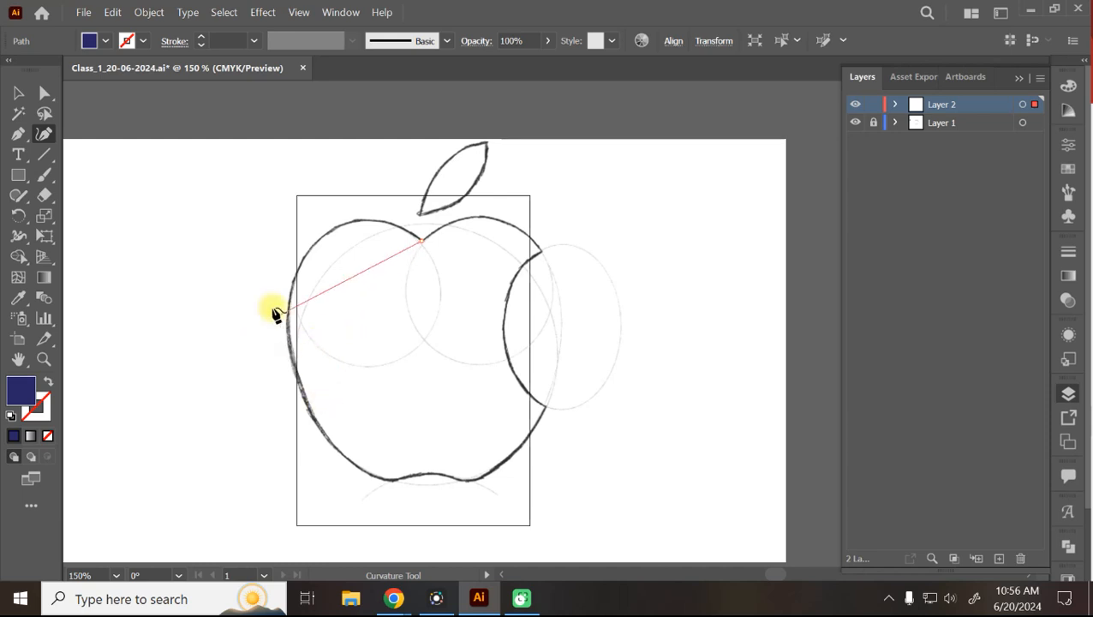
pyautogui.click(335, 230)
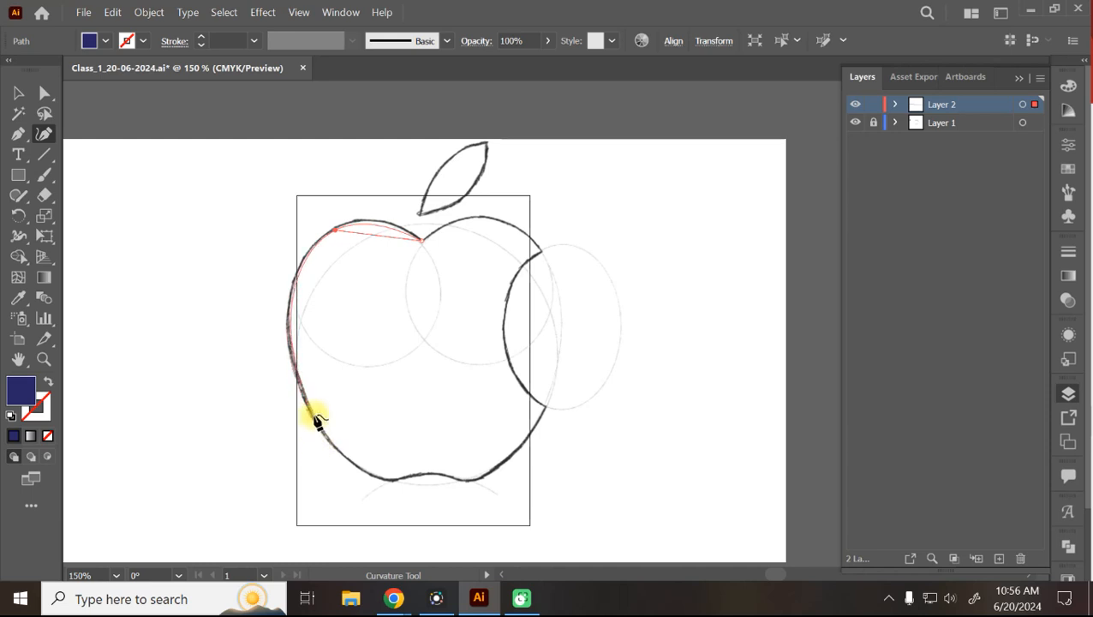
pyautogui.click(317, 420)
pyautogui.click(315, 418)
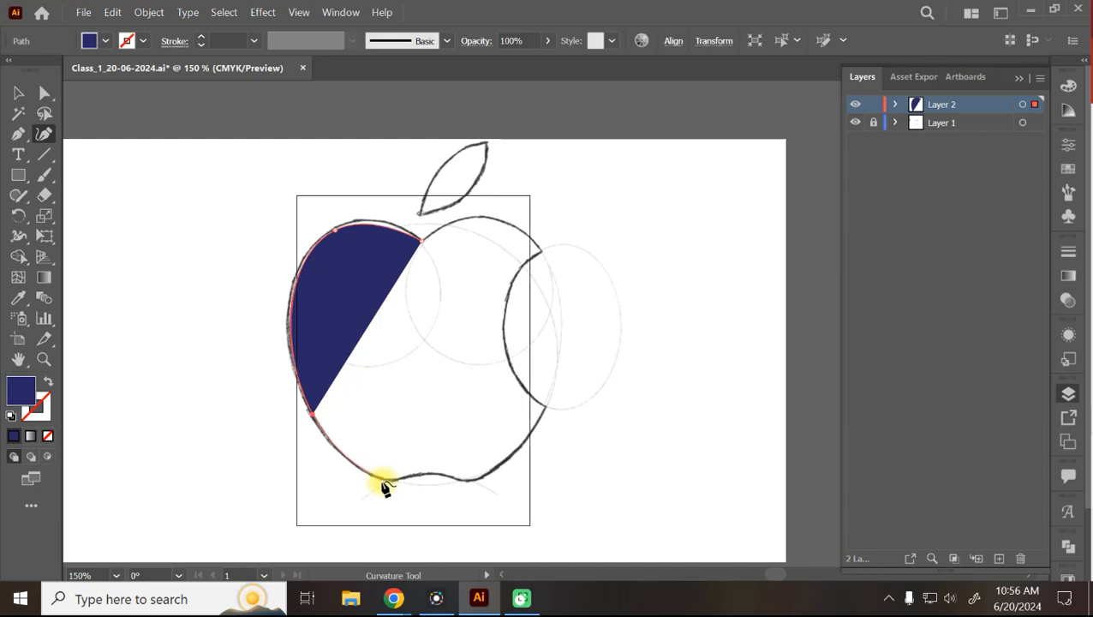
pyautogui.click(387, 481)
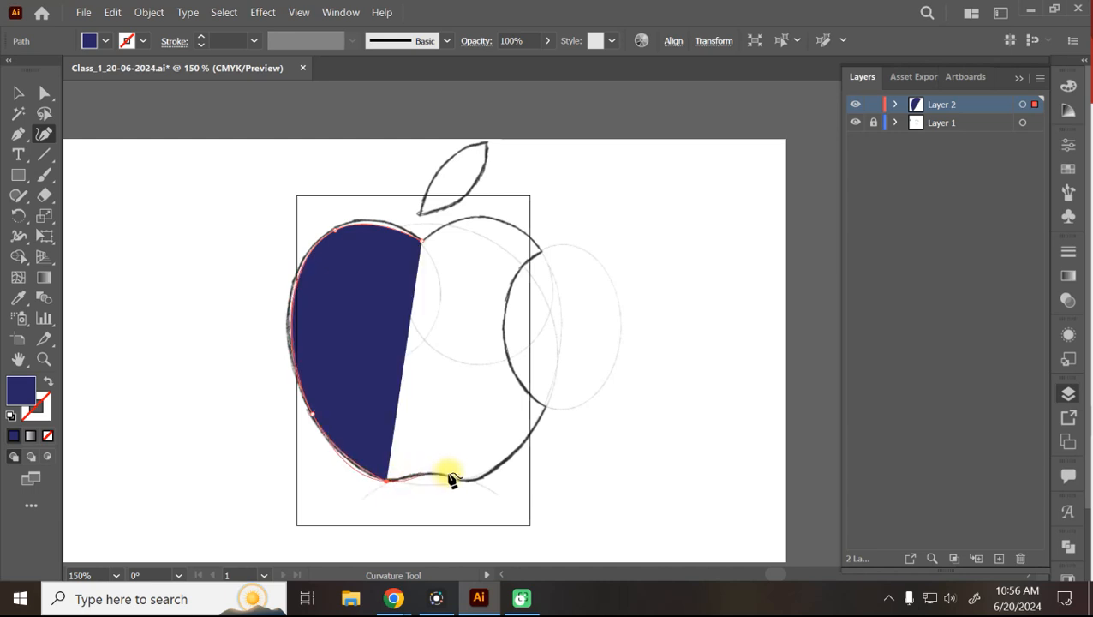
pyautogui.click(475, 480)
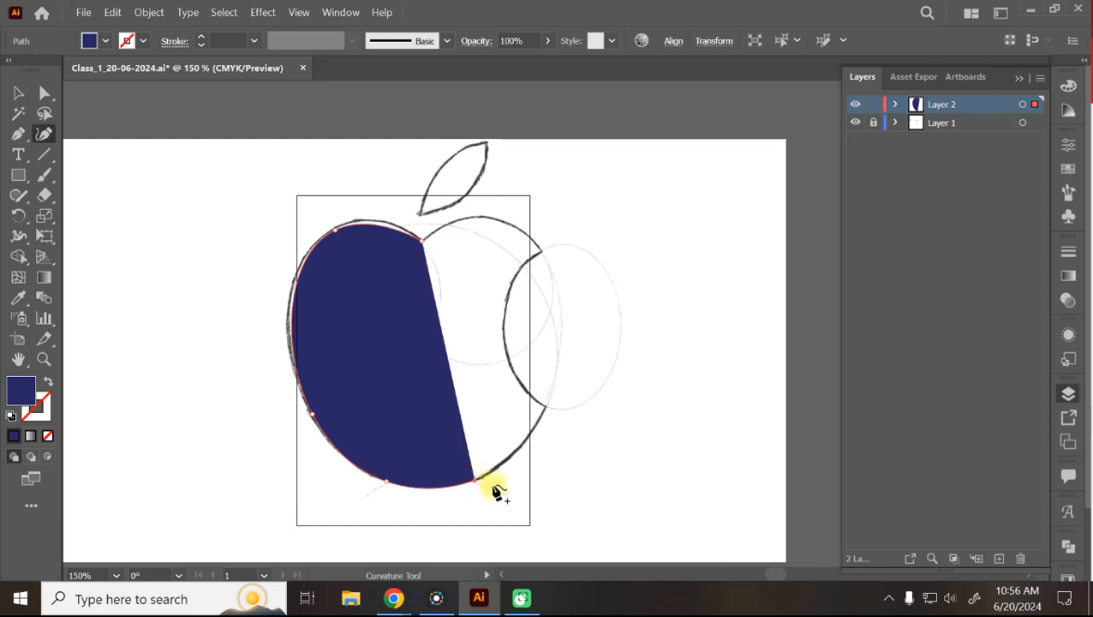
pyautogui.click(546, 407)
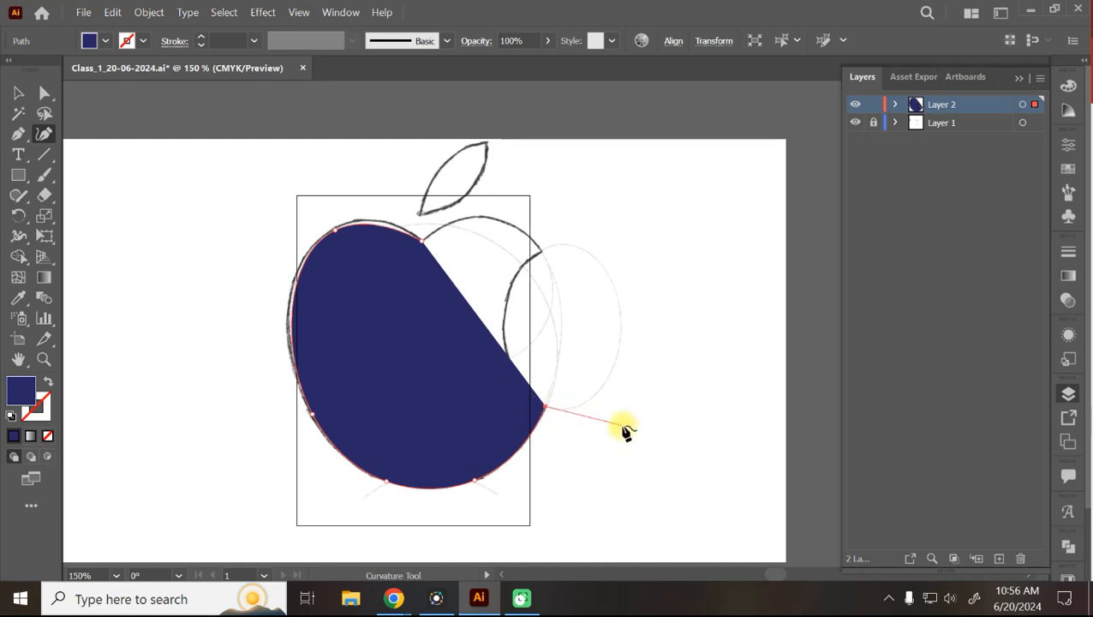
pyautogui.click(542, 252)
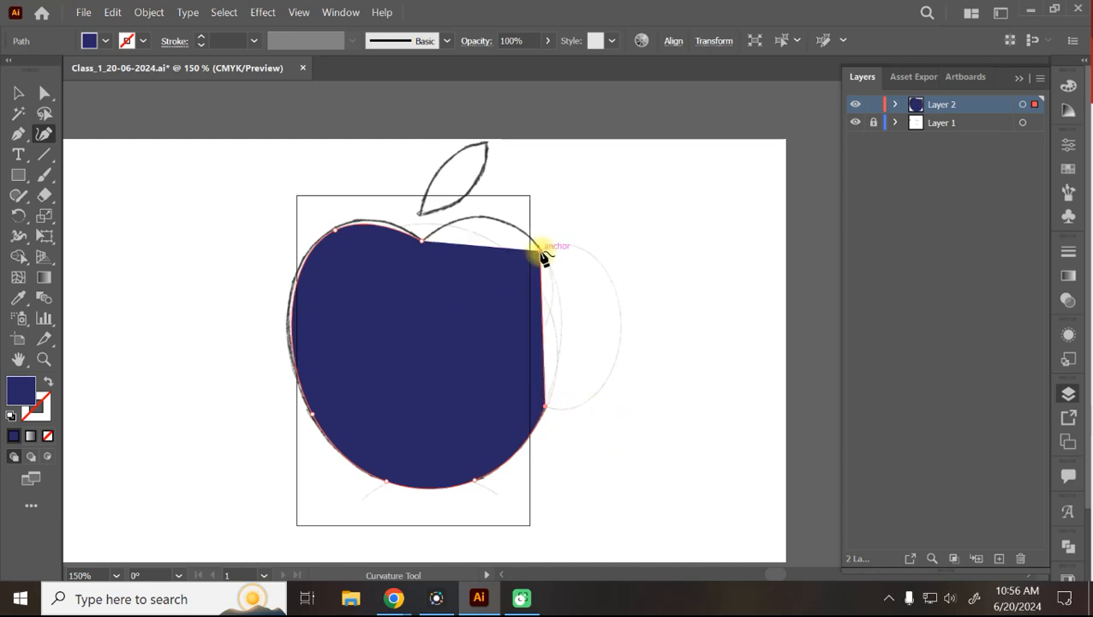
pyautogui.click(422, 242)
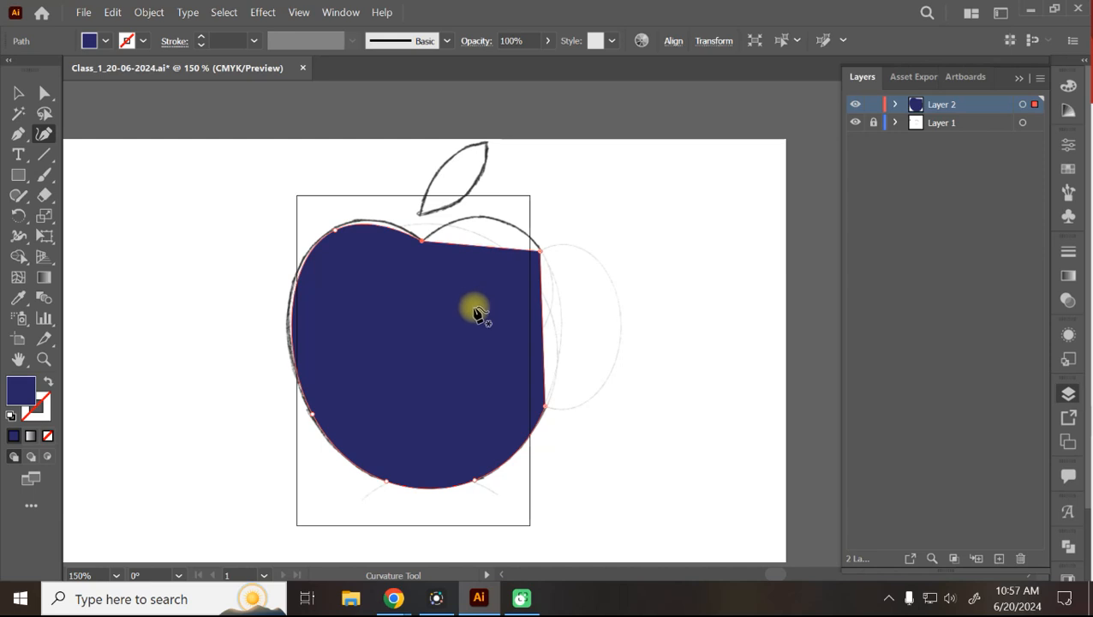
pyautogui.click(110, 40)
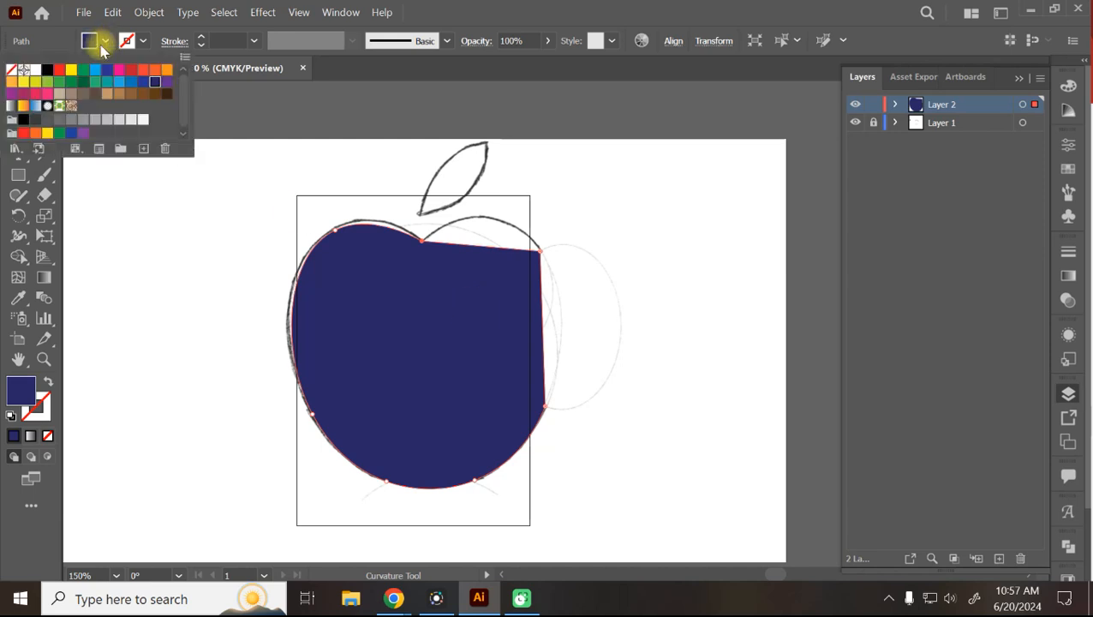
pyautogui.click(11, 73)
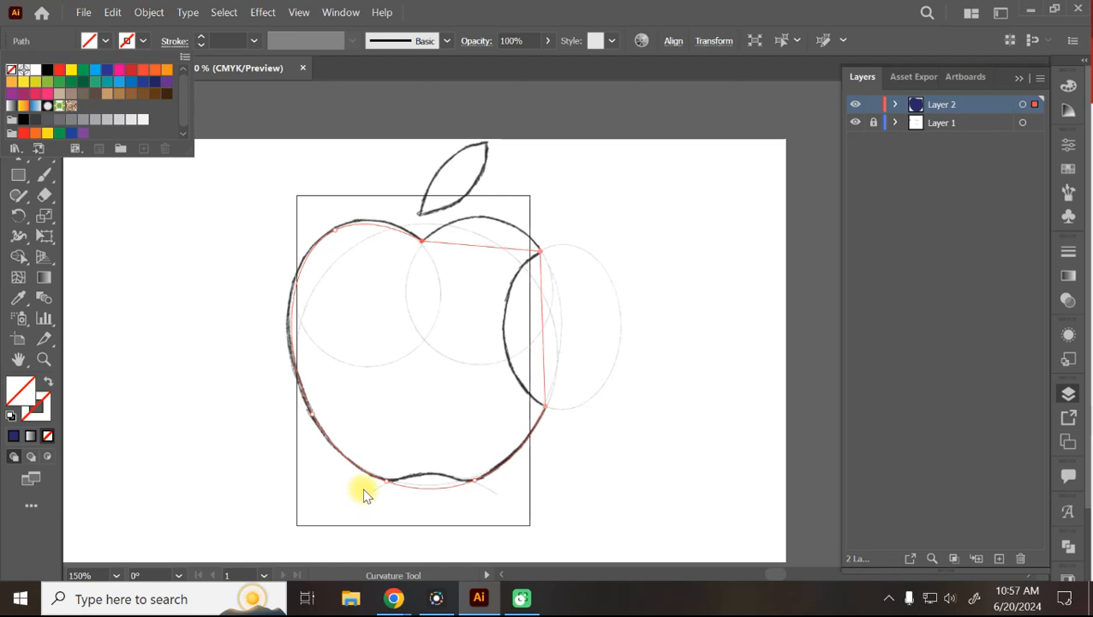
# Bend the path's top, right and bottom segments into the apple top, bite and bottom notch.
pyautogui.click(478, 12)
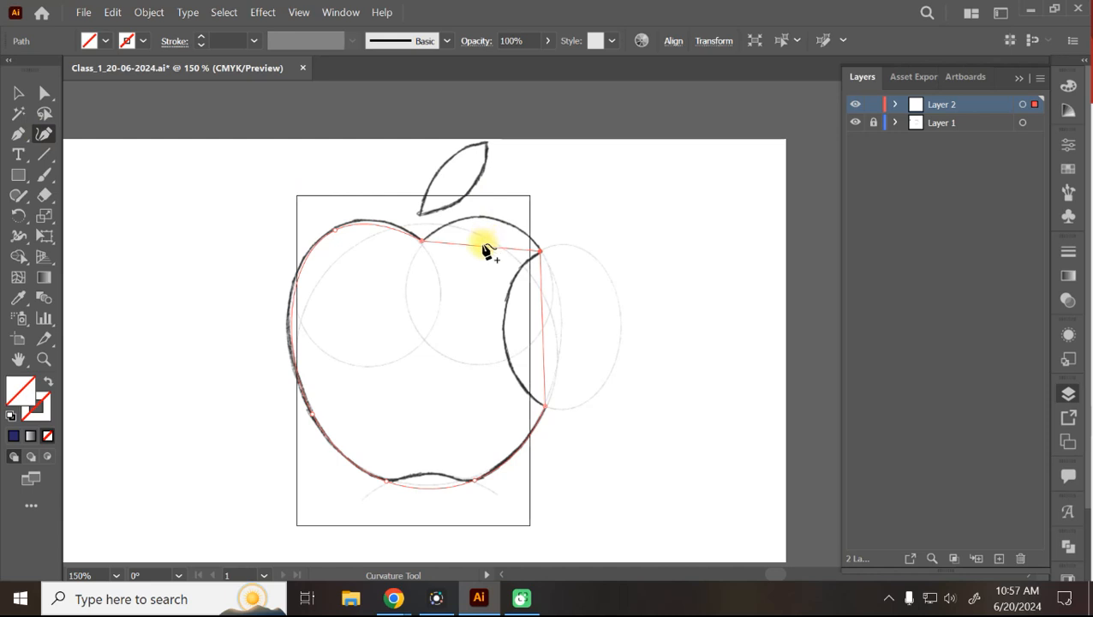
pyautogui.moveTo(482, 246); pyautogui.dragTo(487, 221)
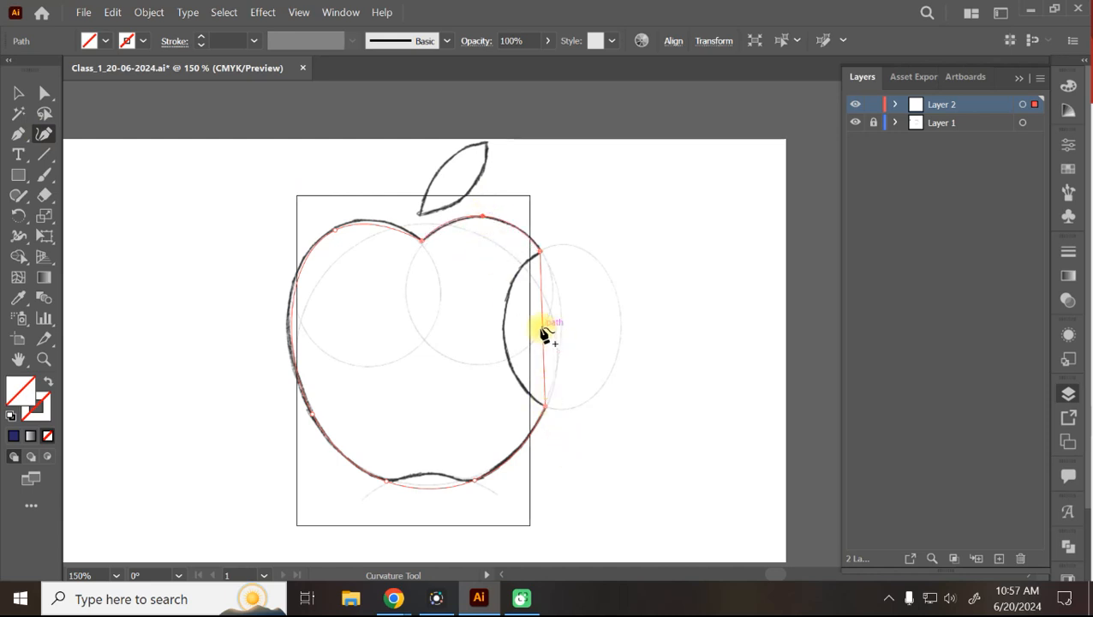
pyautogui.moveTo(537, 332); pyautogui.dragTo(504, 329)
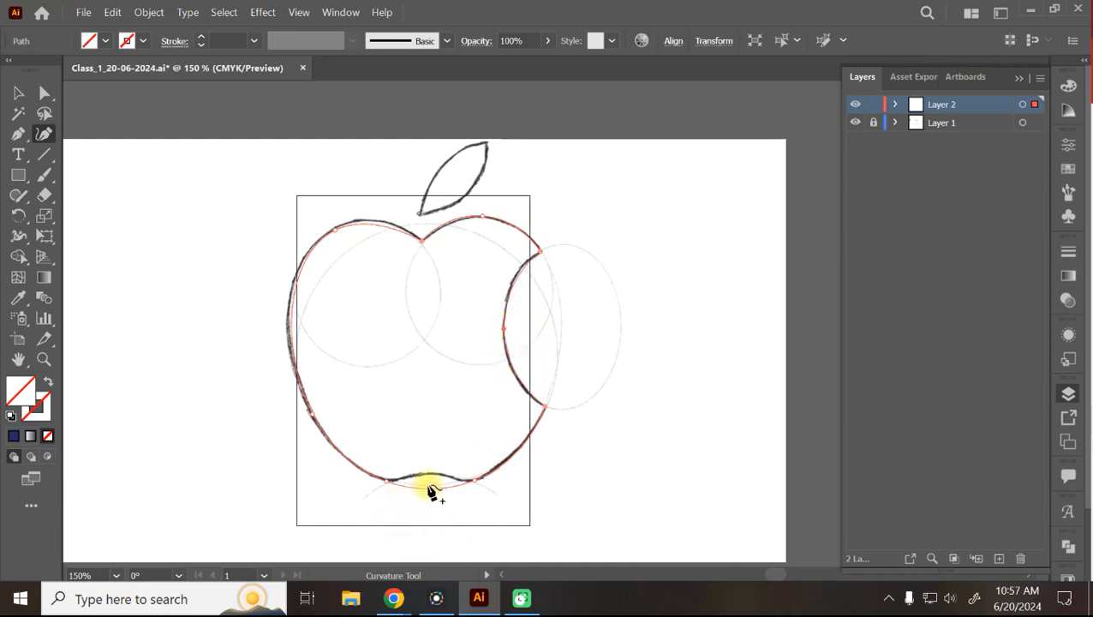
pyautogui.moveTo(427, 496); pyautogui.dragTo(430, 481)
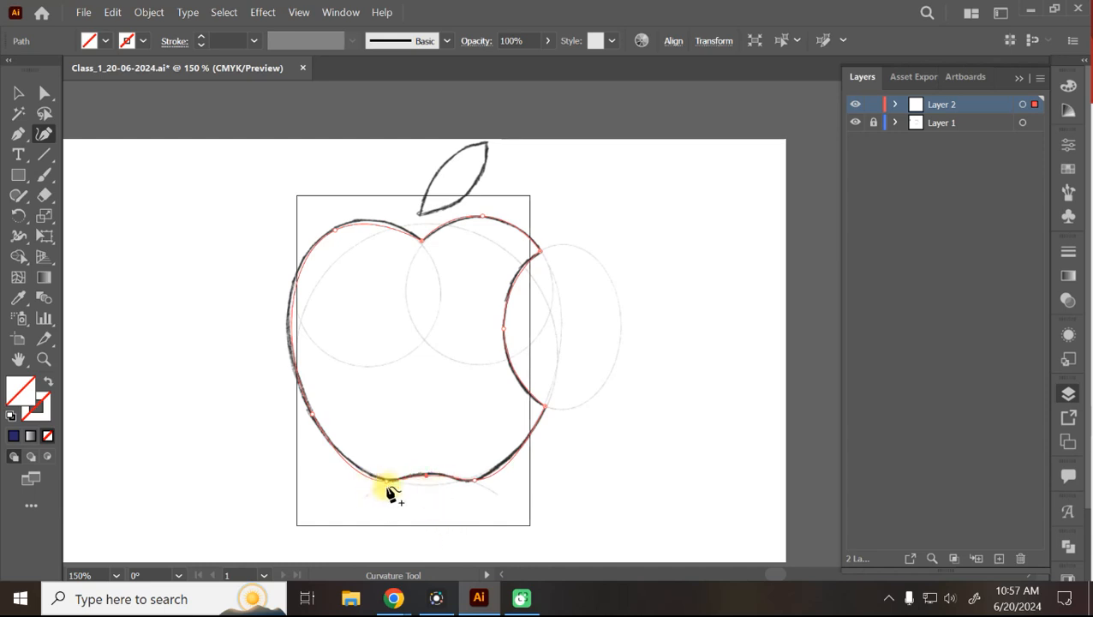
# Add and adjust anchors along the bottom, left and lower-right edges to match the sketch.
pyautogui.click(391, 481)
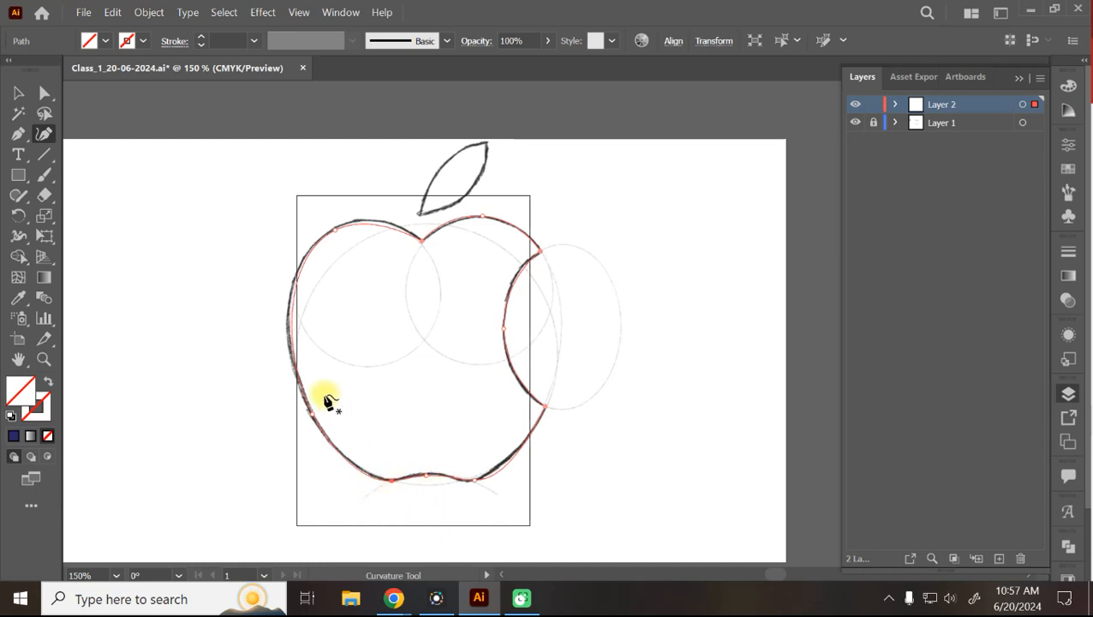
pyautogui.click(292, 365)
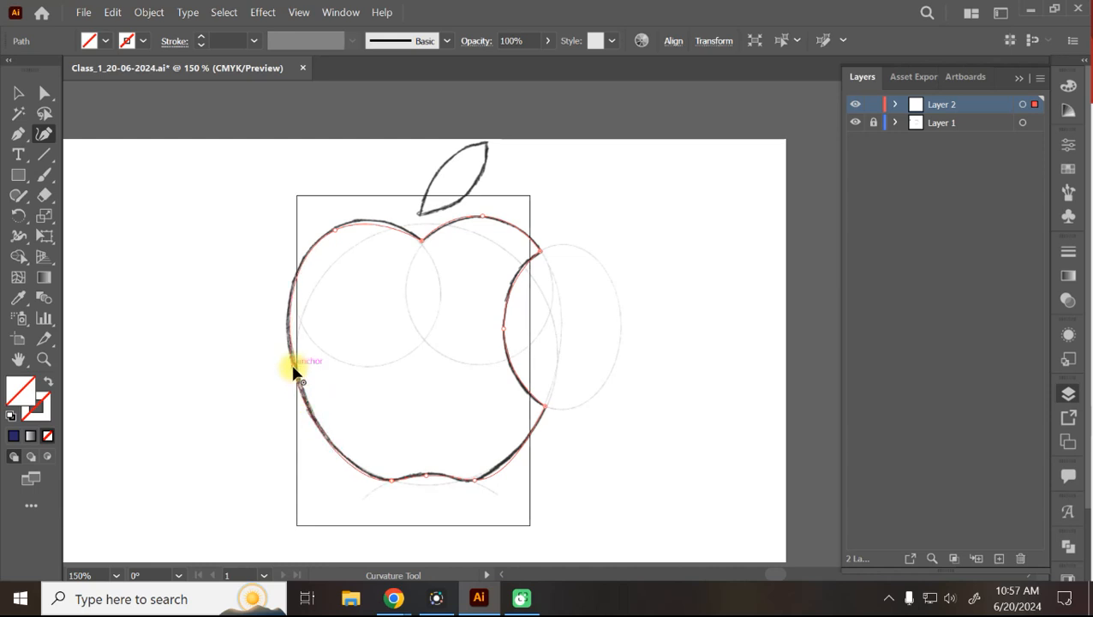
pyautogui.click(353, 222)
pyautogui.moveTo(293, 367); pyautogui.dragTo(290, 331)
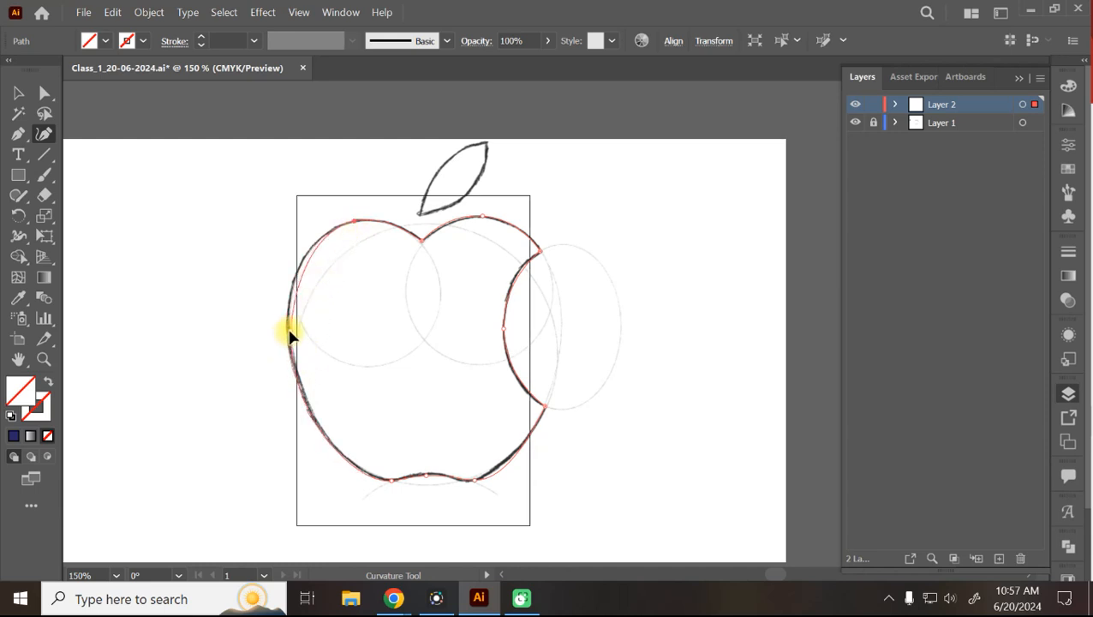
pyautogui.click(296, 276)
pyautogui.moveTo(289, 332); pyautogui.dragTo(286, 330)
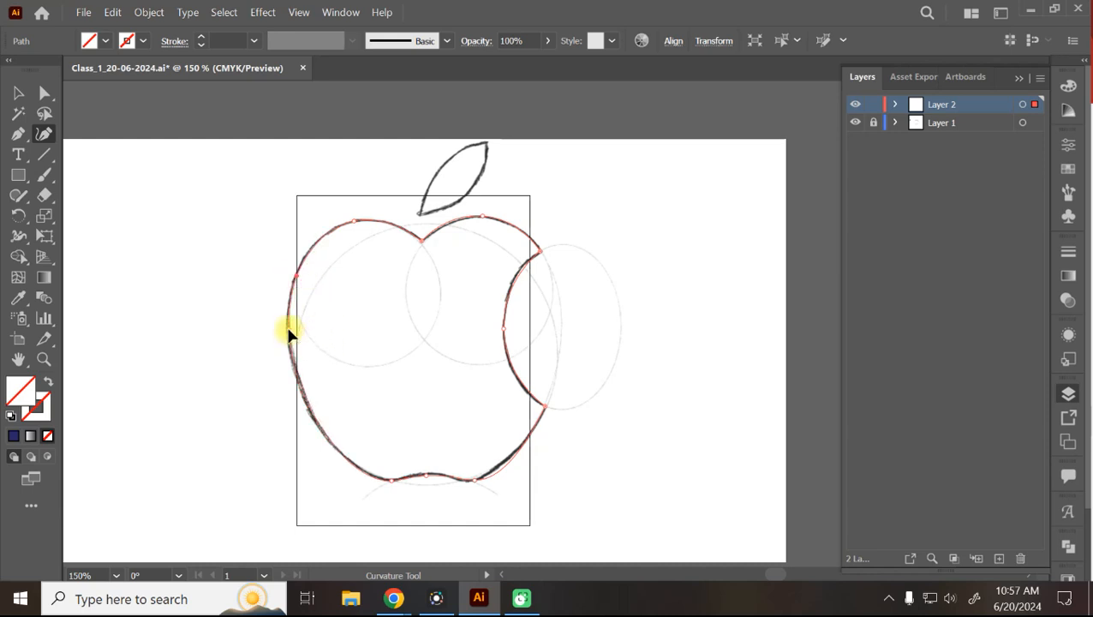
pyautogui.click(474, 481)
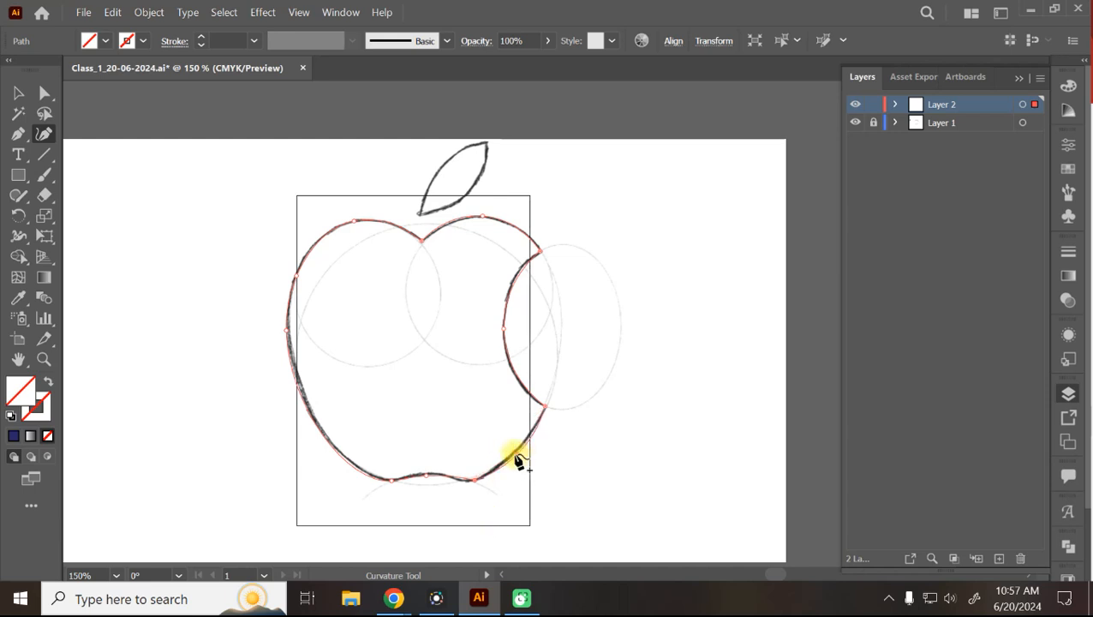
pyautogui.click(517, 455)
pyautogui.click(475, 480)
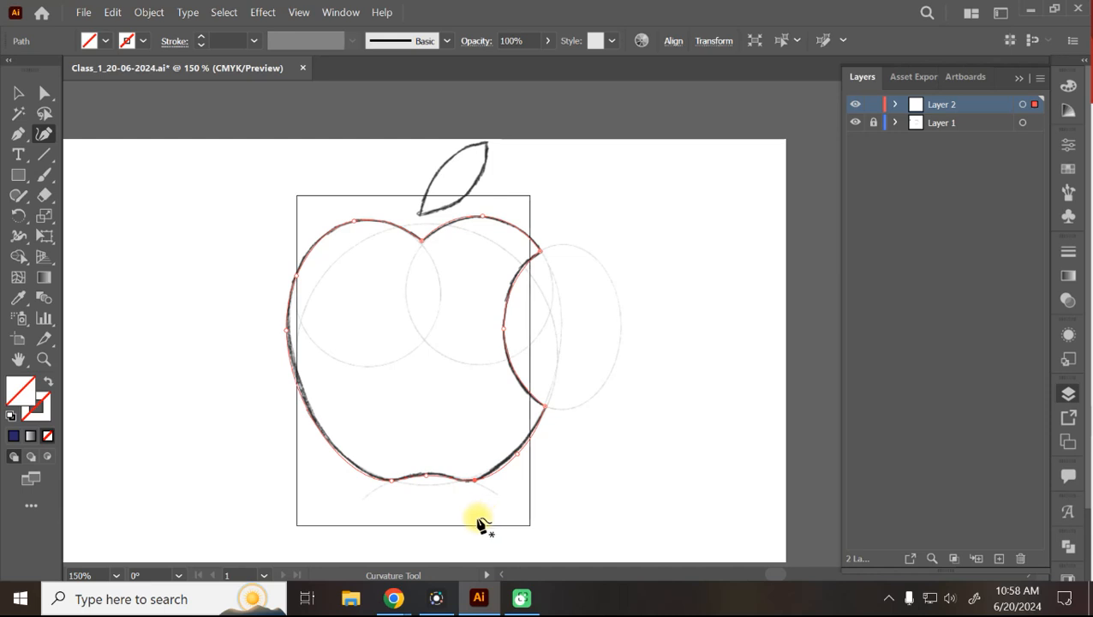
pyautogui.click(18, 92)
pyautogui.press('space')
# Draw a four-point practice path beside the artboard and smooth its anchors into an ellipse.
pyautogui.moveTo(727, 322); pyautogui.dragTo(307, 332)
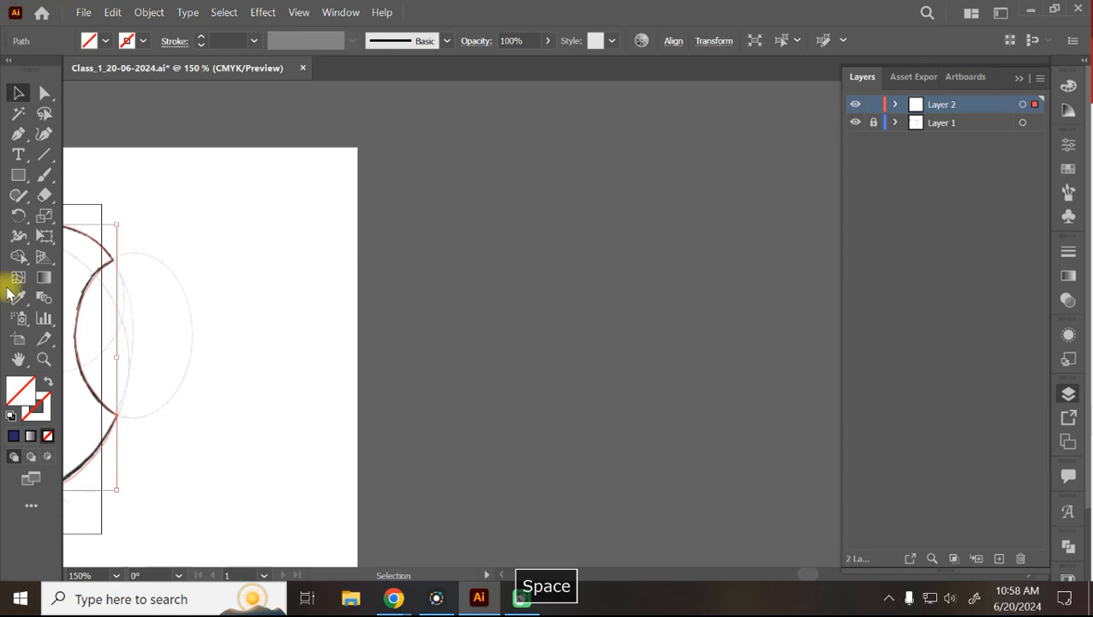
pyautogui.click(44, 134)
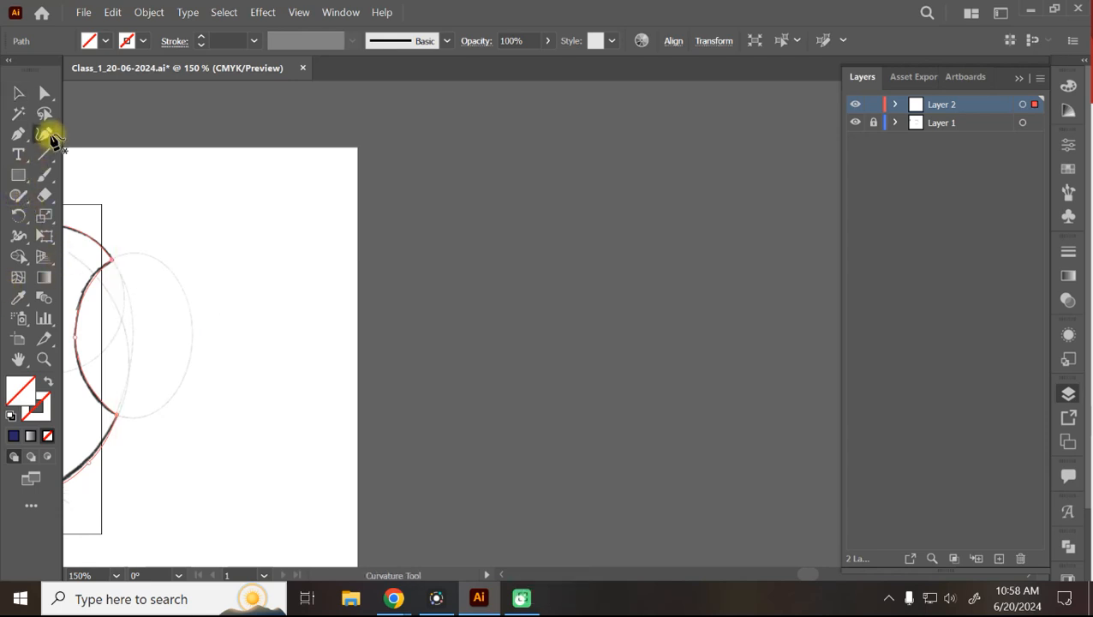
pyautogui.click(572, 157)
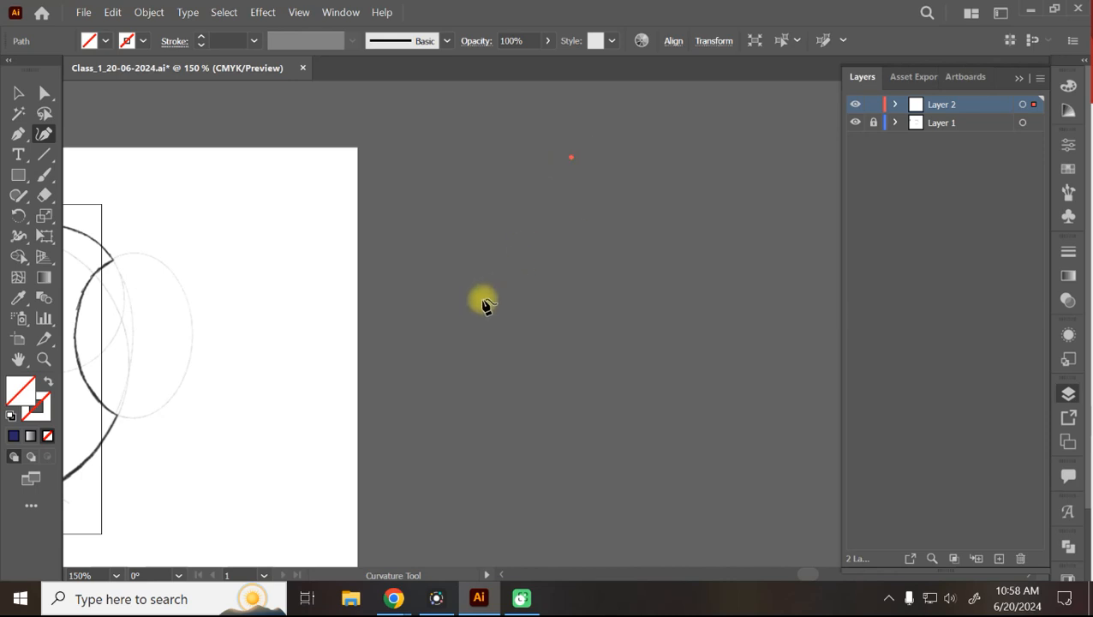
pyautogui.click(483, 300)
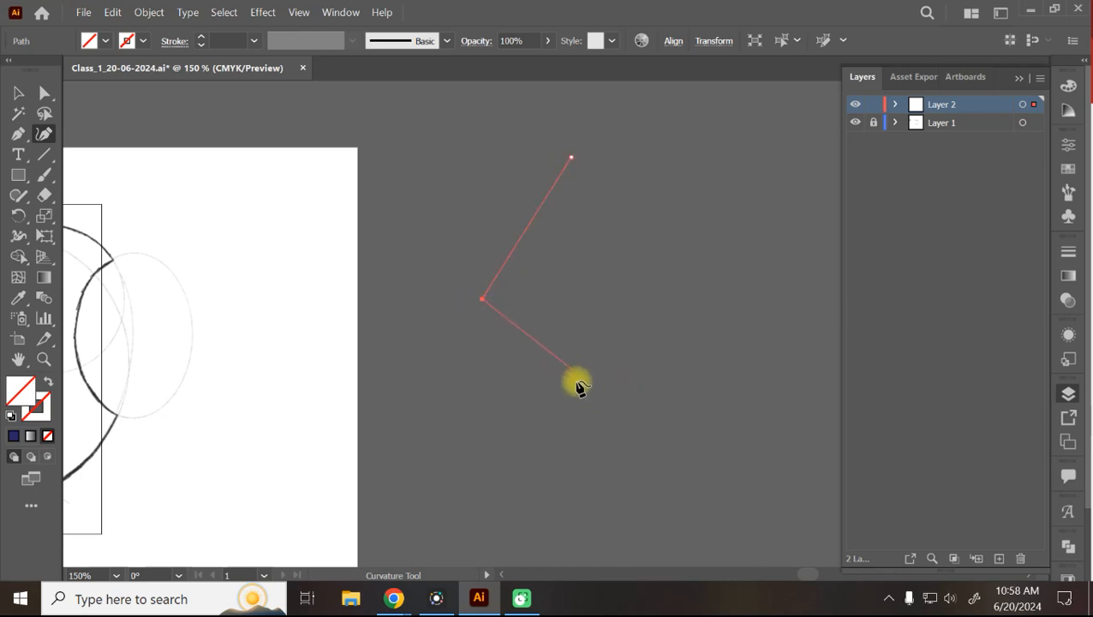
pyautogui.click(583, 385)
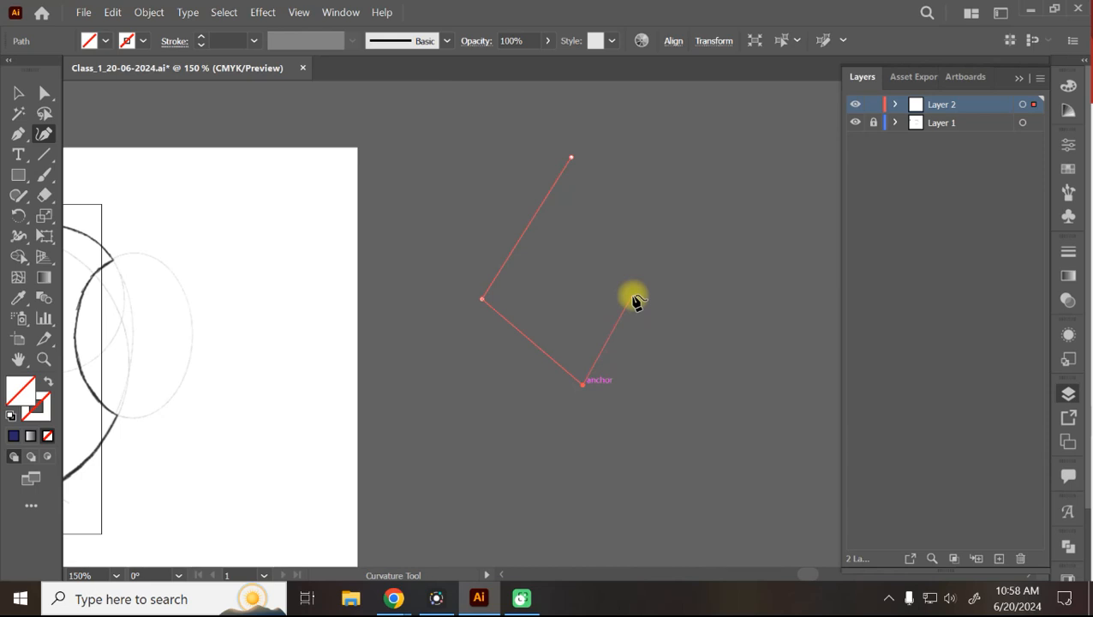
pyautogui.click(642, 297)
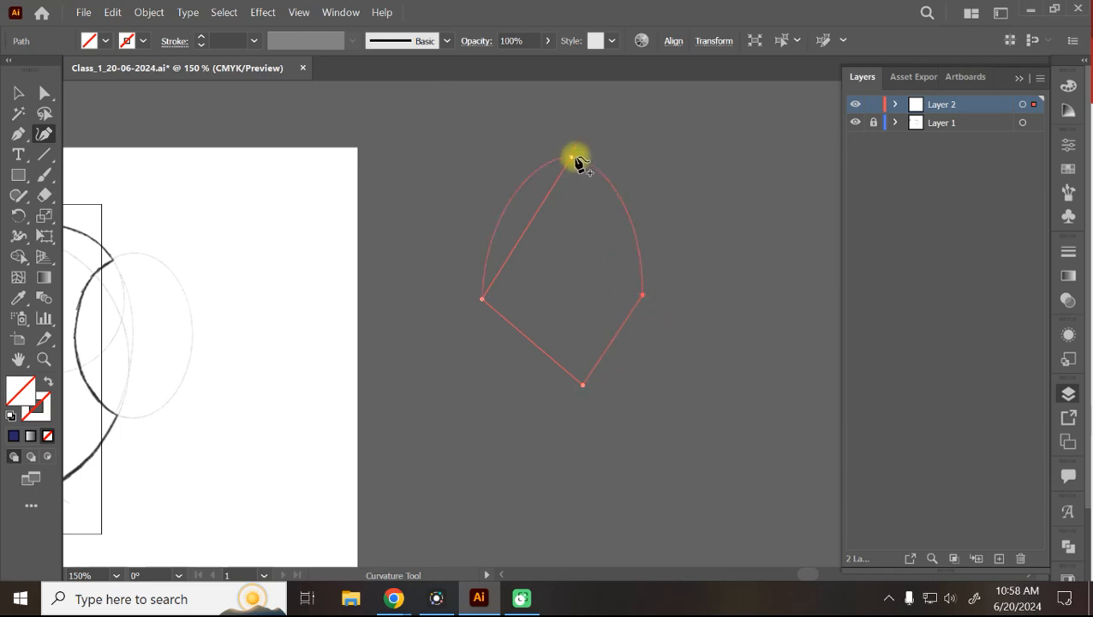
pyautogui.click(572, 158)
pyautogui.moveTo(578, 166); pyautogui.dragTo(586, 224)
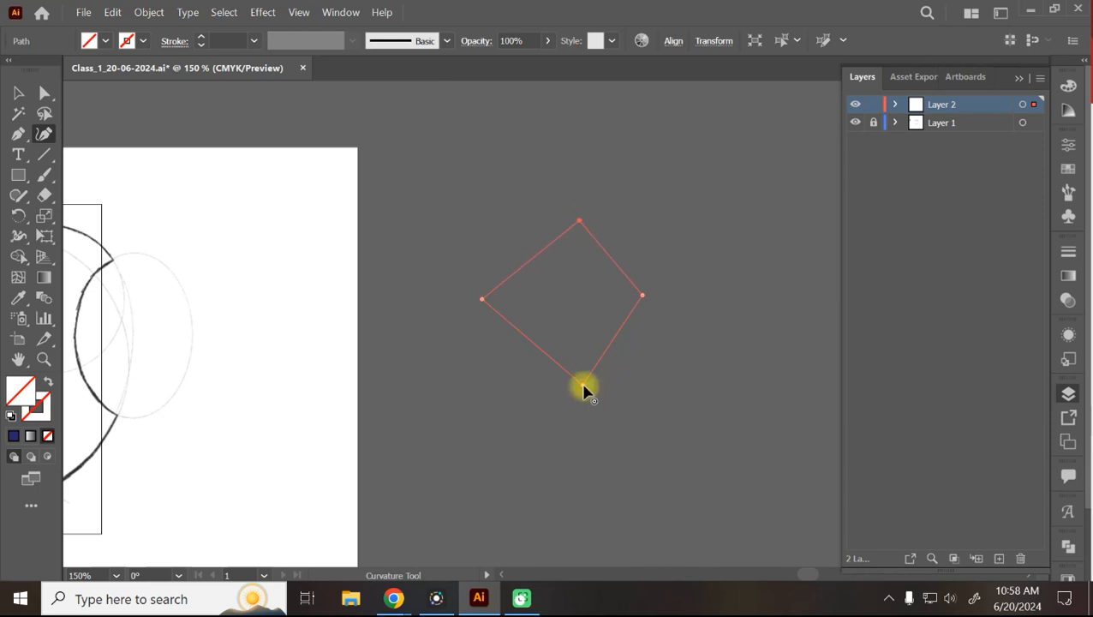
pyautogui.moveTo(642, 296); pyautogui.dragTo(665, 301)
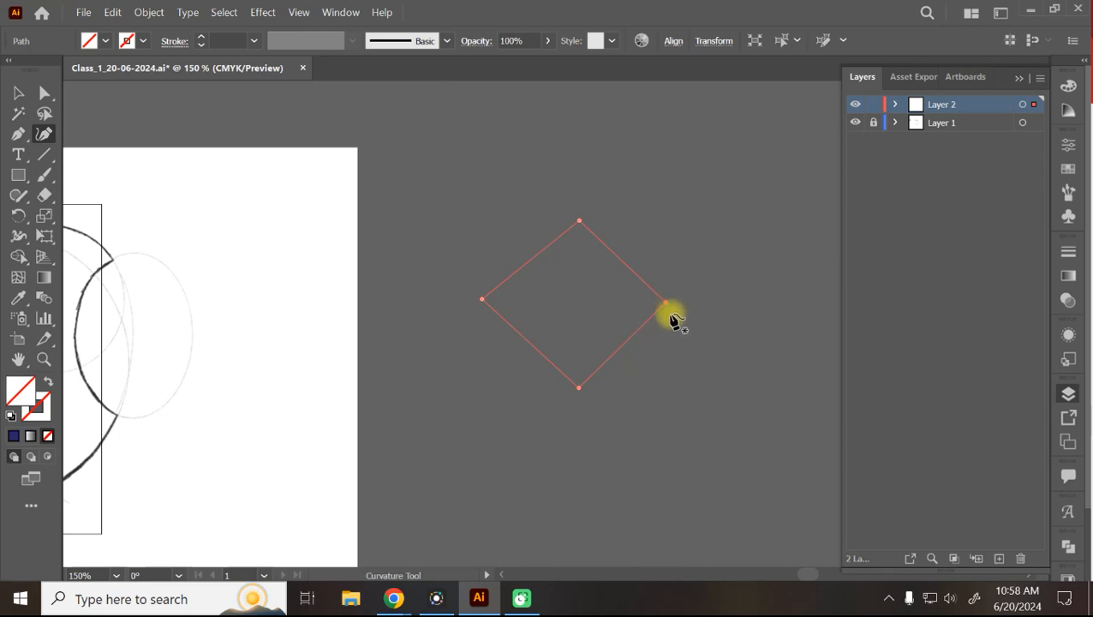
pyautogui.doubleClick(665, 303)
pyautogui.doubleClick(579, 223)
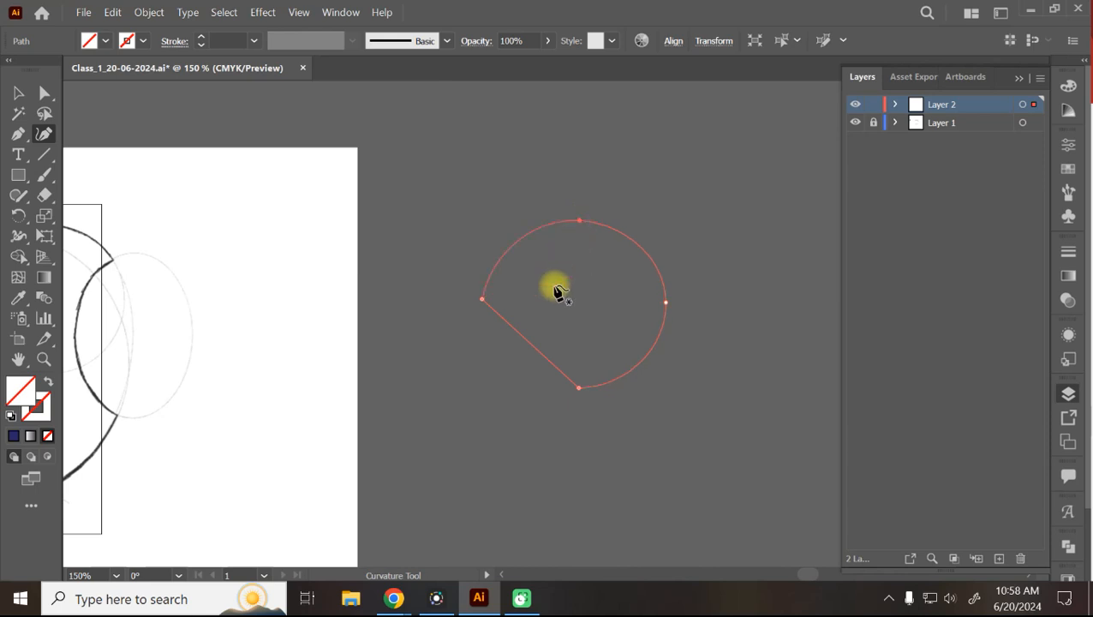
pyautogui.doubleClick(482, 300)
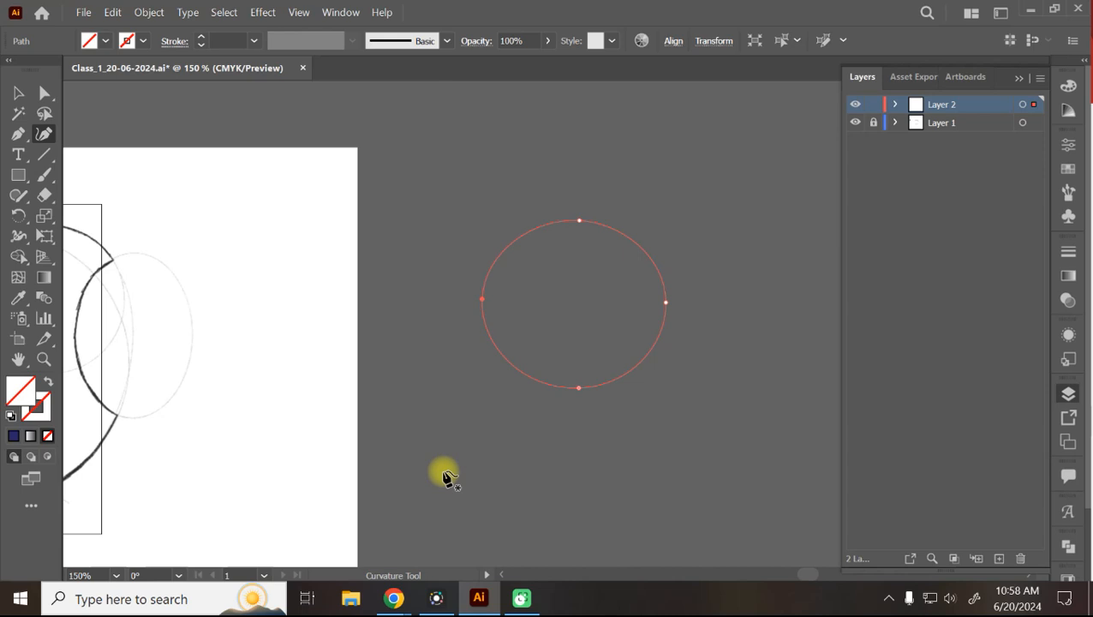
# Delete the practice ellipse, undo it, and add an anchor on its upper-right curve.
pyautogui.click(18, 92)
pyautogui.click(665, 295)
pyautogui.press('Delete')
pyautogui.hotkey('ctrl', 'z')
pyautogui.click(18, 134)
pyautogui.click(636, 243)
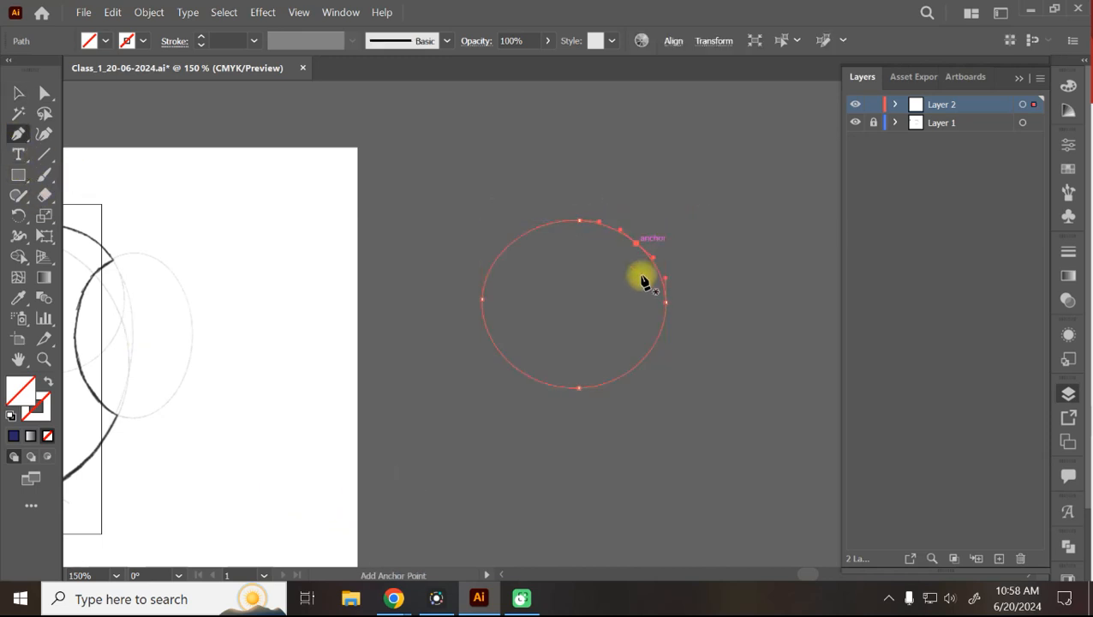
pyautogui.click(18, 92)
# Delete the practice ellipse, bring the artboard into view, and hide Layer 1.
pyautogui.press('Delete')
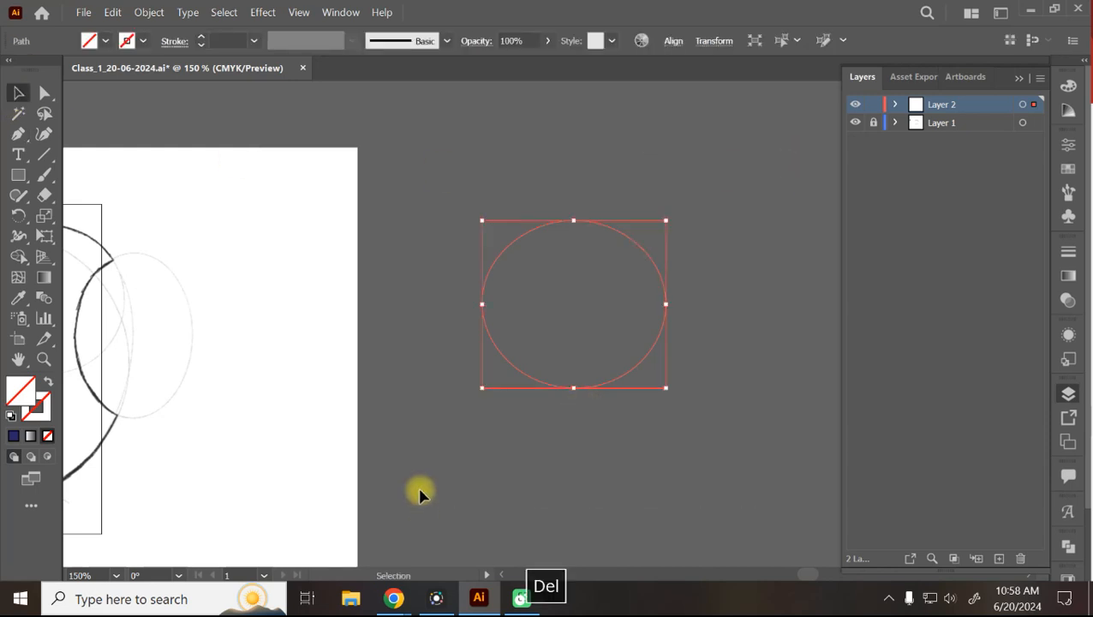
pyautogui.press('space')
pyautogui.moveTo(256, 366)
pyautogui.mouseDown()
pyautogui.moveTo(662, 356)
pyautogui.moveTo(658, 369)
pyautogui.mouseUp()
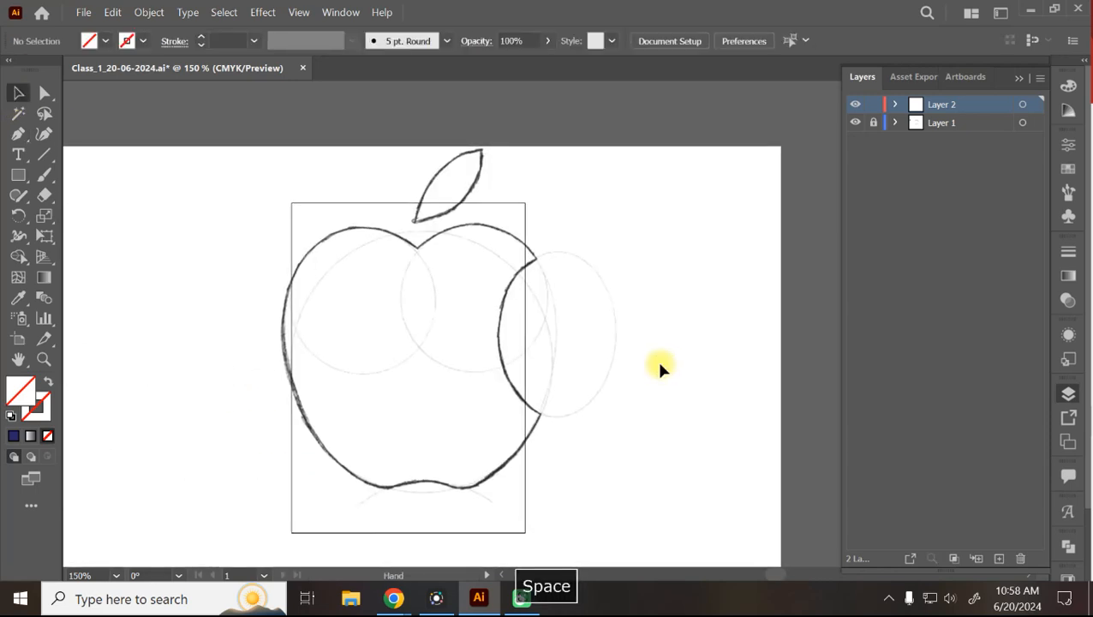
pyautogui.press('ctrl')
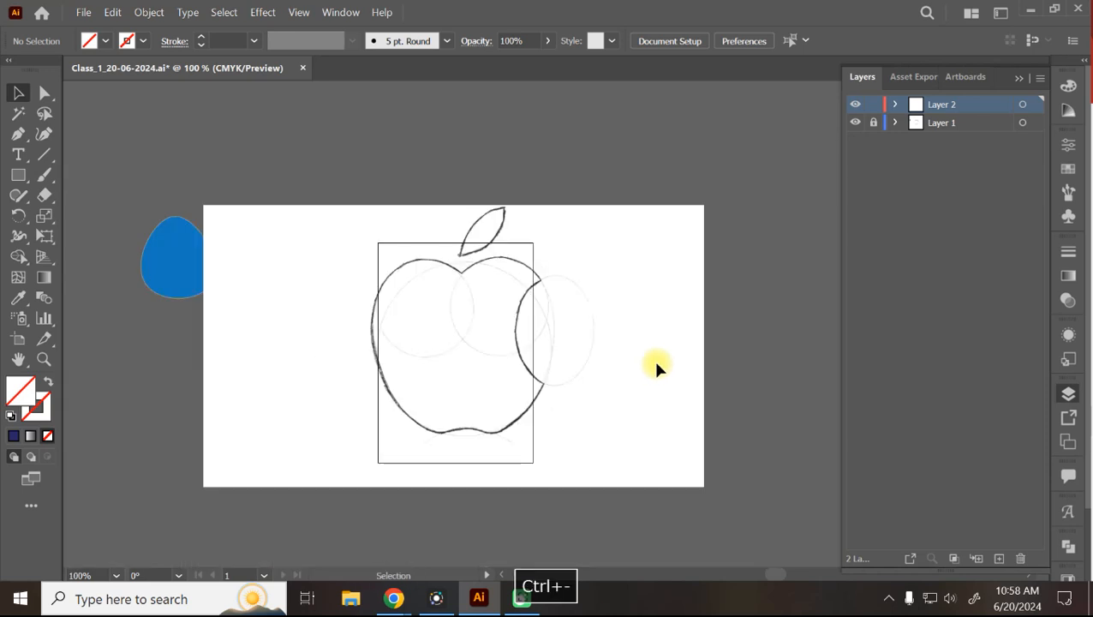
pyautogui.click(855, 123)
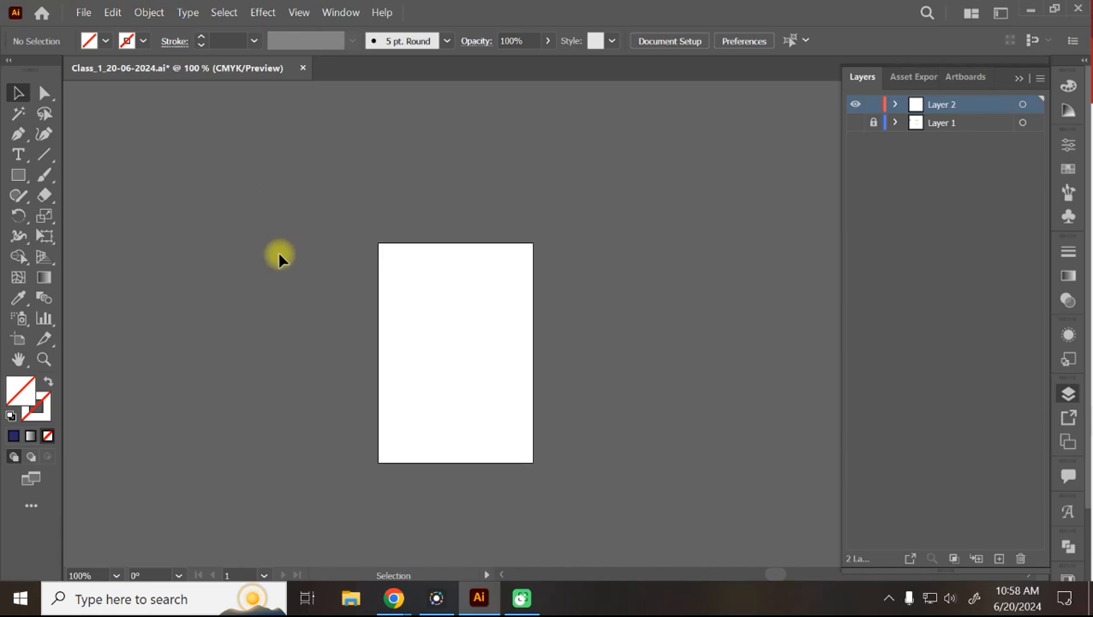
# Copy the Pepsi logo image from Chrome's logo drawing results and return to Illustrator.
pyautogui.moveTo(393, 599)
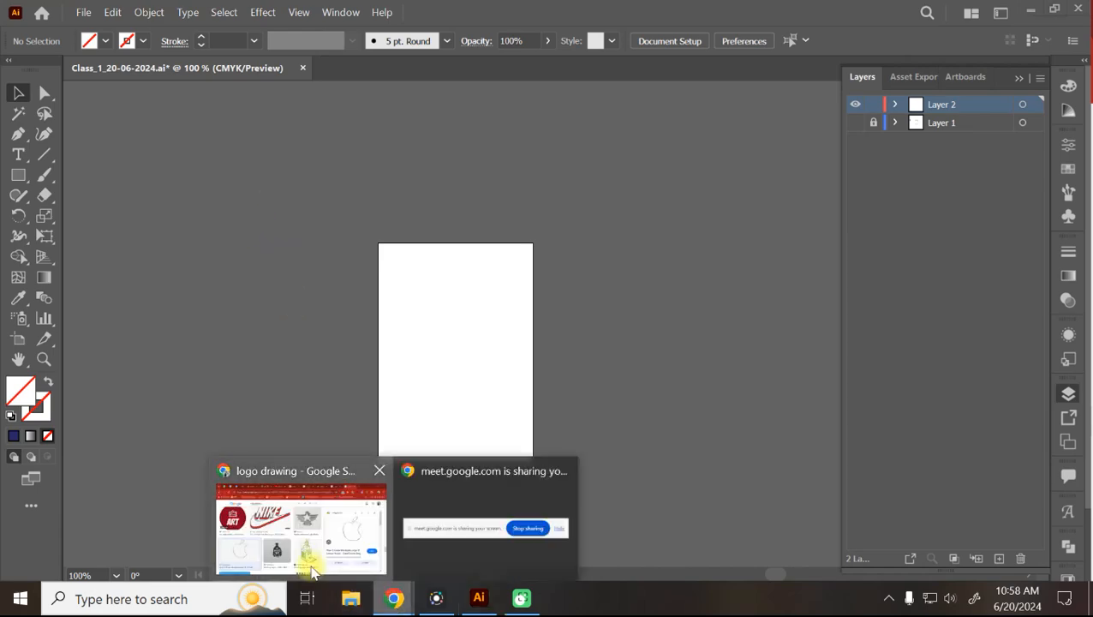
pyautogui.click(291, 532)
pyautogui.scroll(-5, 43, 383)
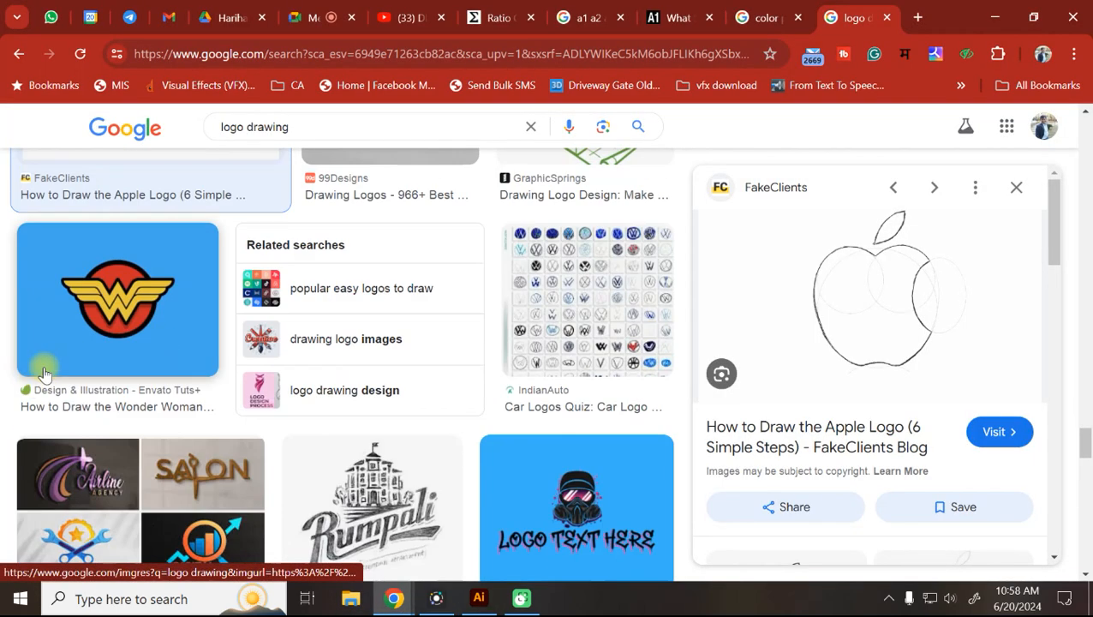
pyautogui.scroll(-4, 39, 372)
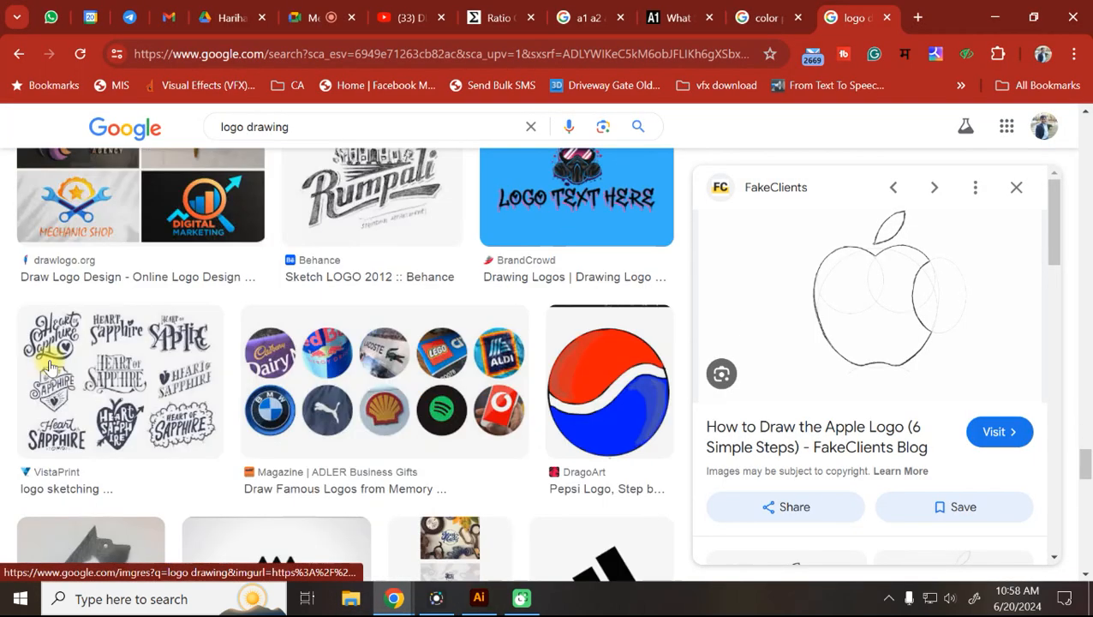
pyautogui.click(618, 400)
pyautogui.rightClick(857, 313)
pyautogui.scroll(-3, 685, 224)
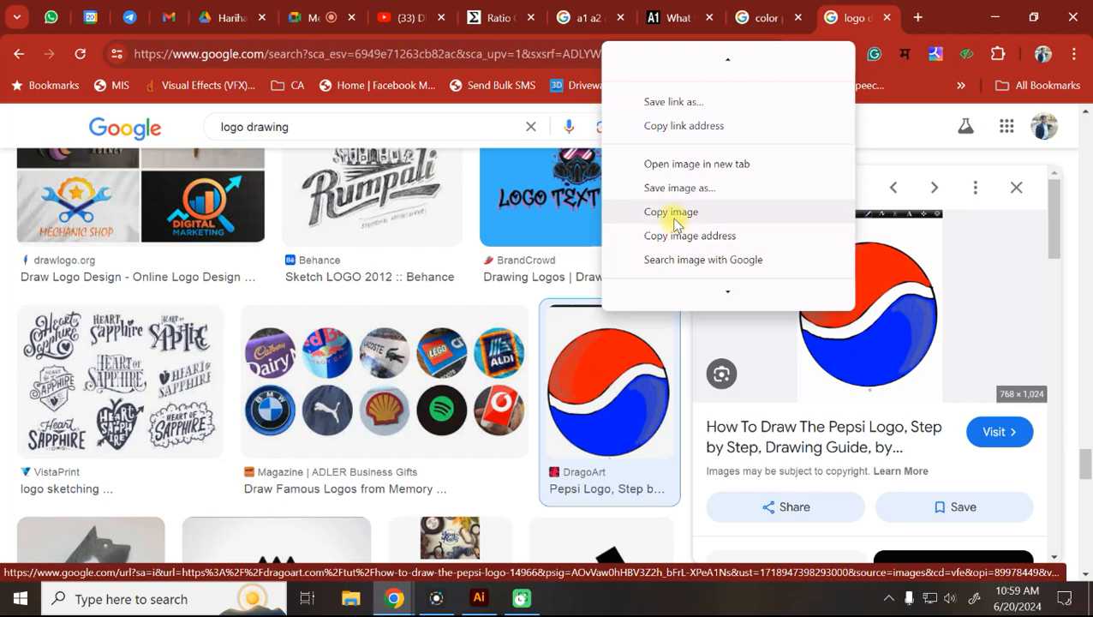
pyautogui.click(681, 231)
pyautogui.click(479, 598)
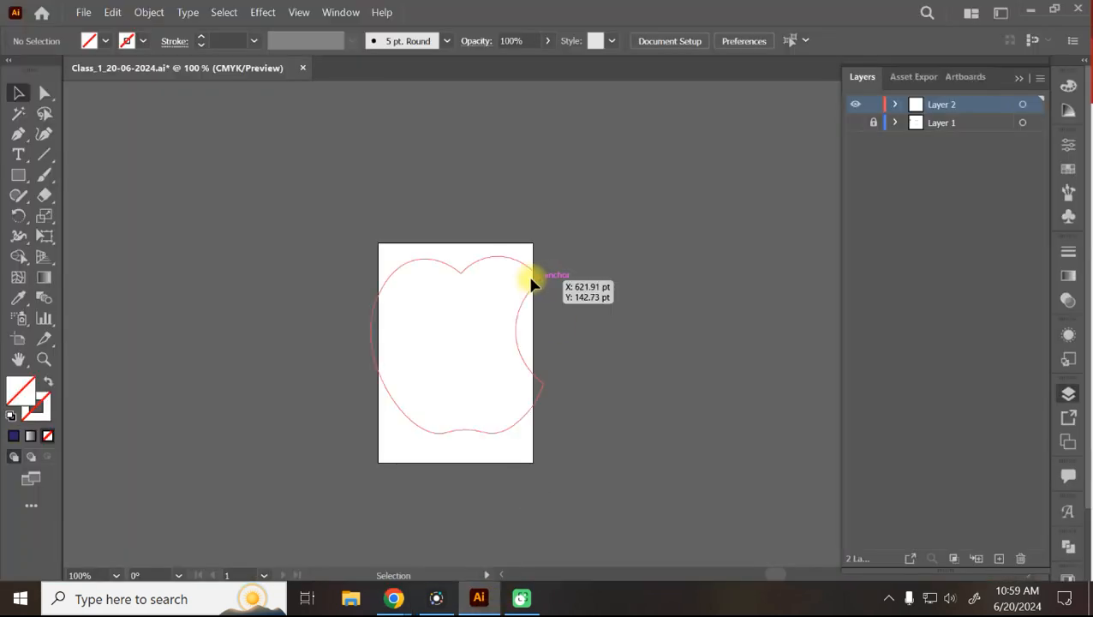
# Paste the Pepsi logo image and move it over the artboard at 150% zoom.
pyautogui.hotkey('ctrl', 'v')
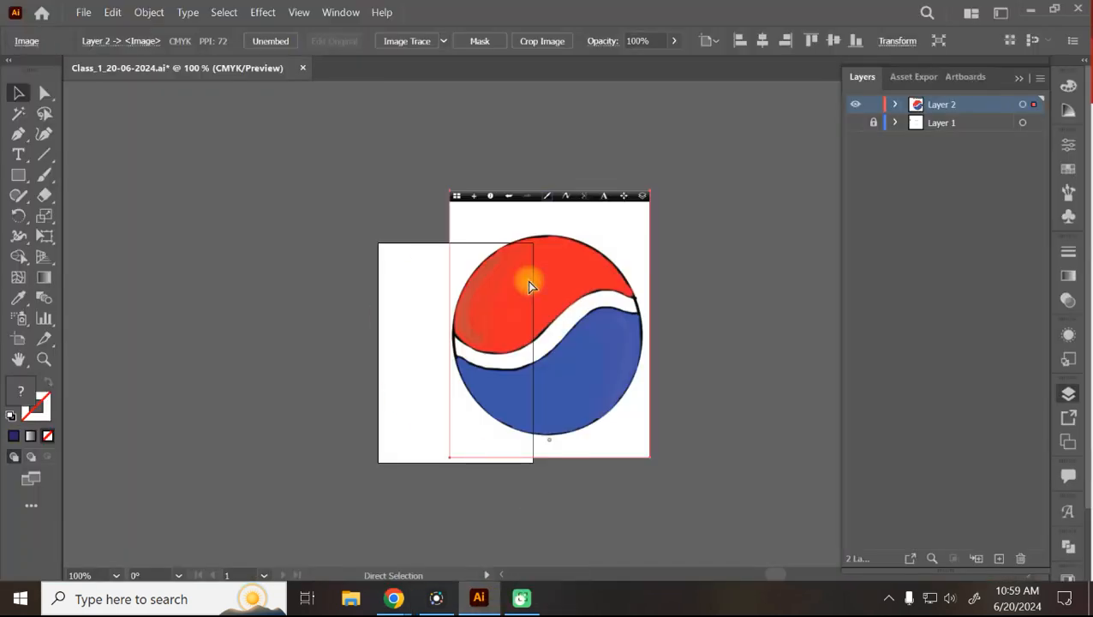
pyautogui.hotkey('ctrl', '=')
pyautogui.moveTo(621, 308); pyautogui.dragTo(491, 336)
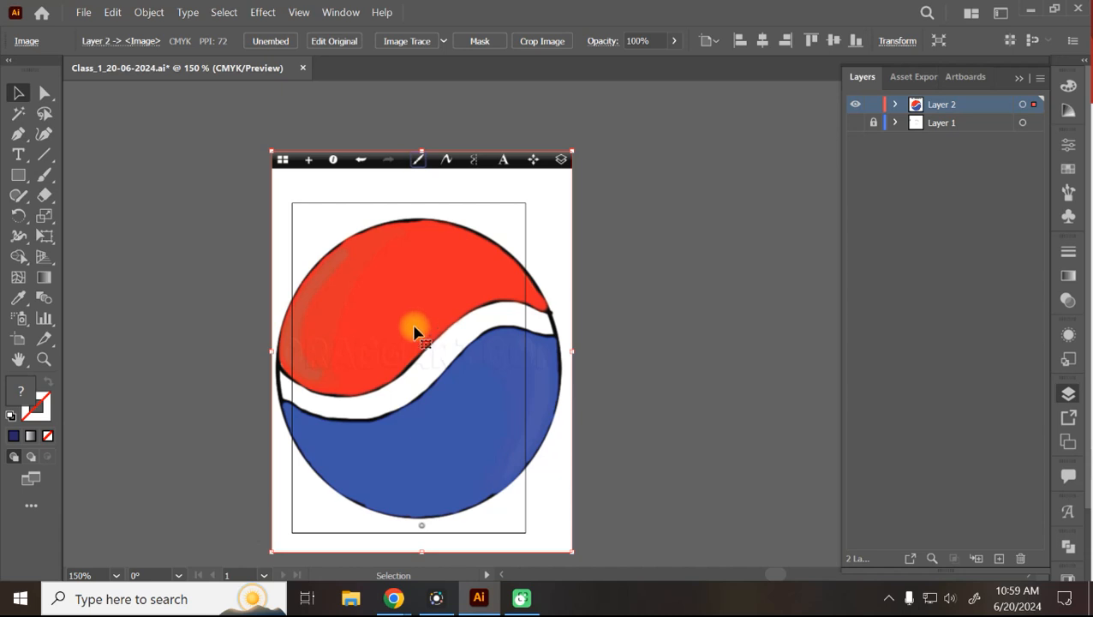
# Draw a circle with the Ellipse tool over the Pepsi logo's round outline.
pyautogui.click(18, 175)
pyautogui.click(85, 217)
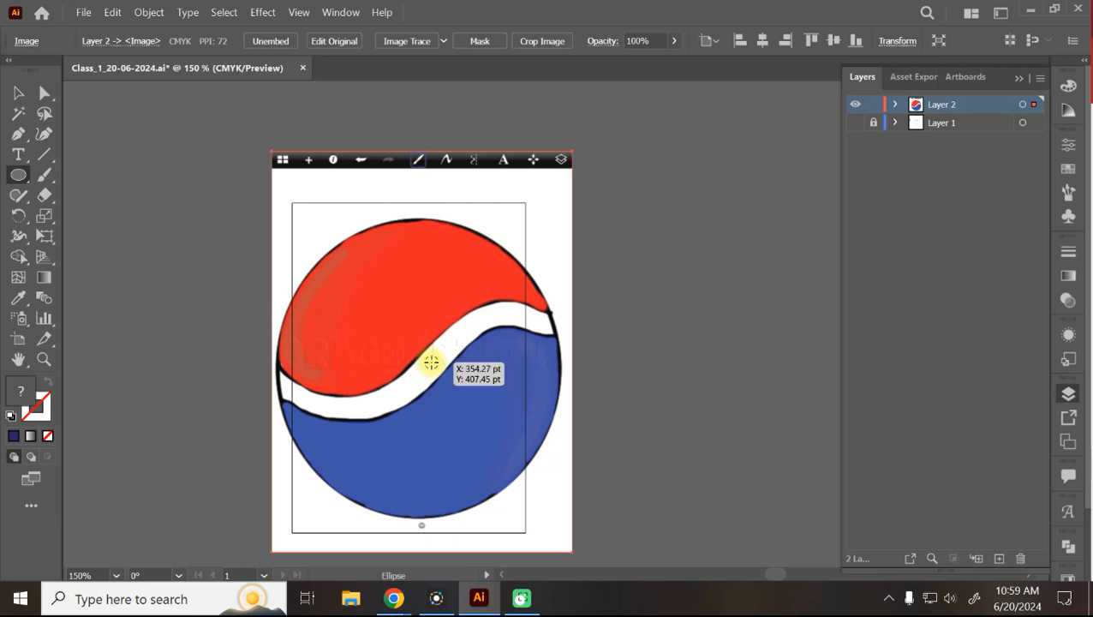
pyautogui.moveTo(417, 369); pyautogui.dragTo(490, 514)
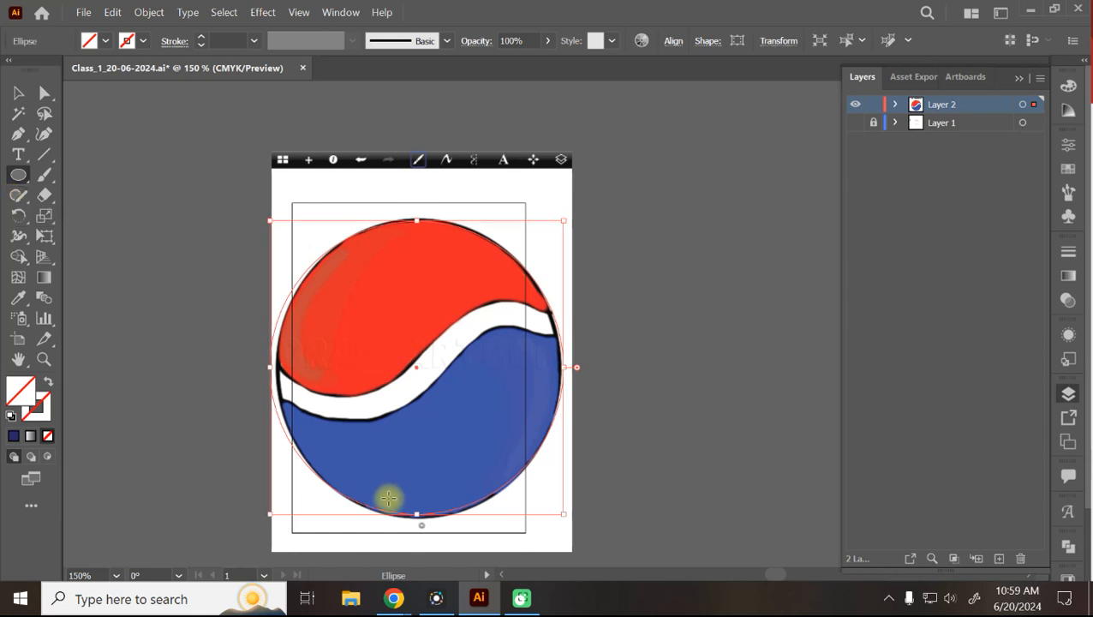
# Shift the stray circle and apple paths off the artboard and park the Pepsi image to its left.
pyautogui.click(18, 93)
pyautogui.moveTo(503, 428); pyautogui.dragTo(478, 395)
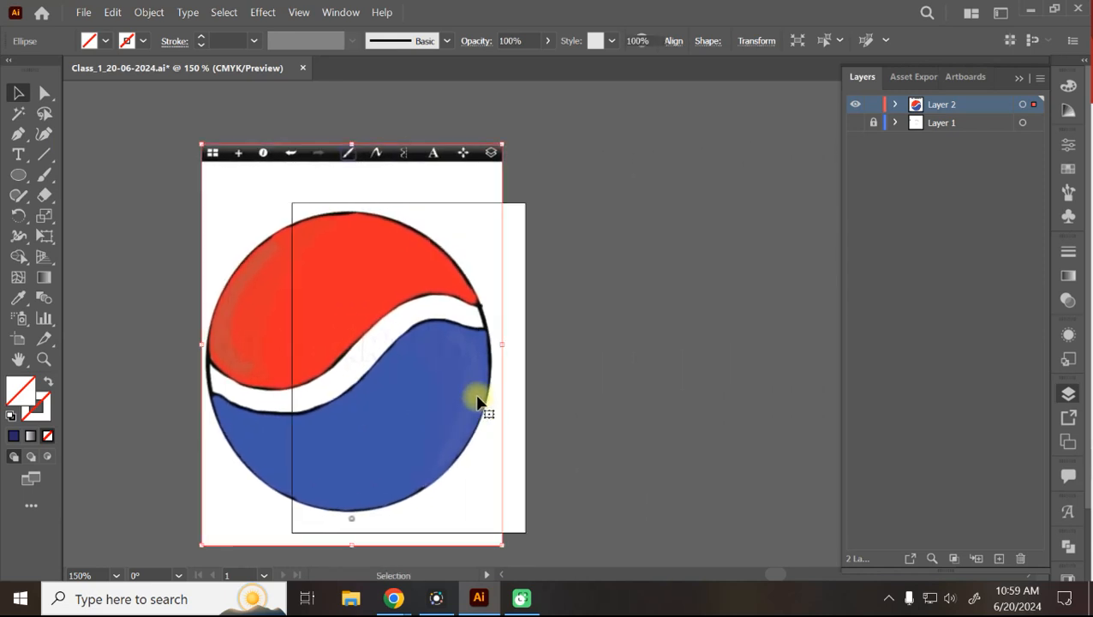
pyautogui.click(527, 344)
pyautogui.moveTo(431, 322); pyautogui.dragTo(502, 384)
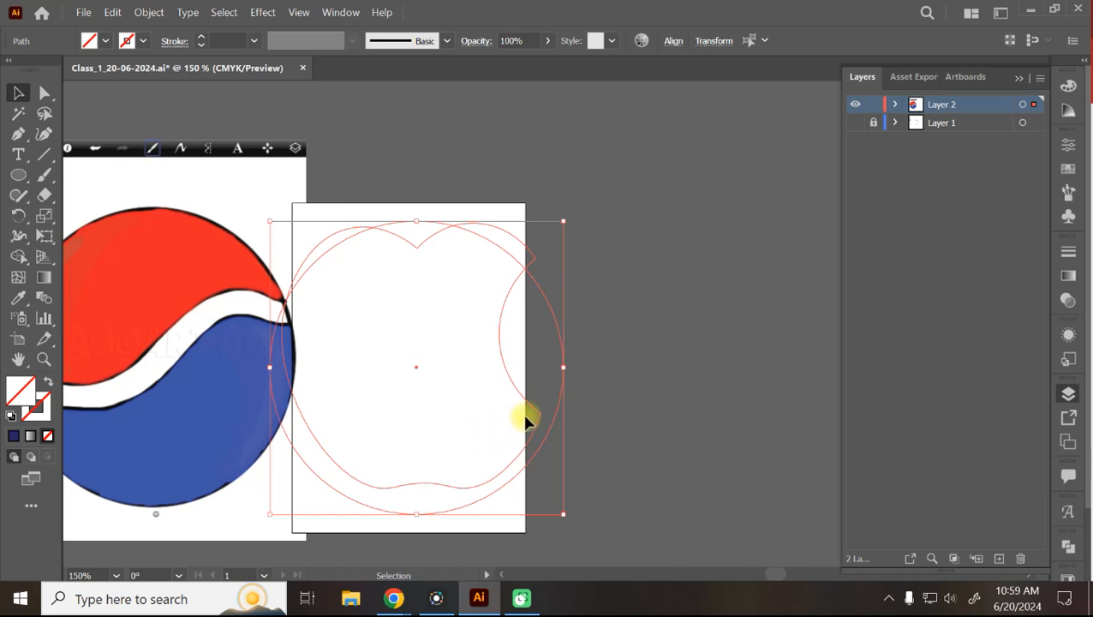
pyautogui.moveTo(535, 419); pyautogui.dragTo(804, 396)
pyautogui.moveTo(146, 347); pyautogui.dragTo(397, 359)
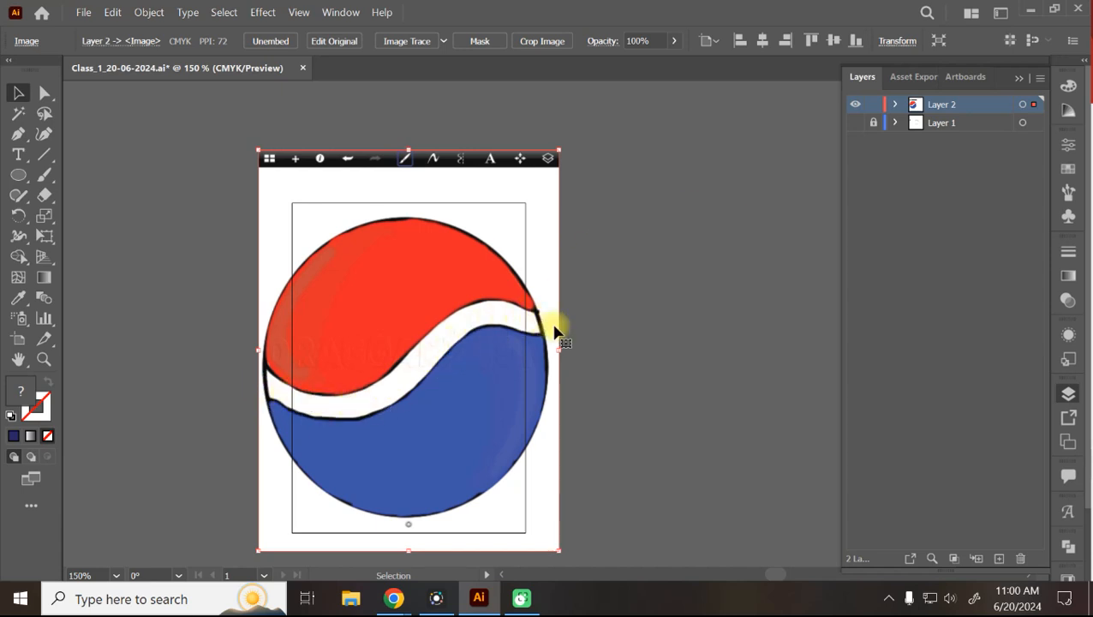
pyautogui.moveTo(434, 307); pyautogui.dragTo(158, 270)
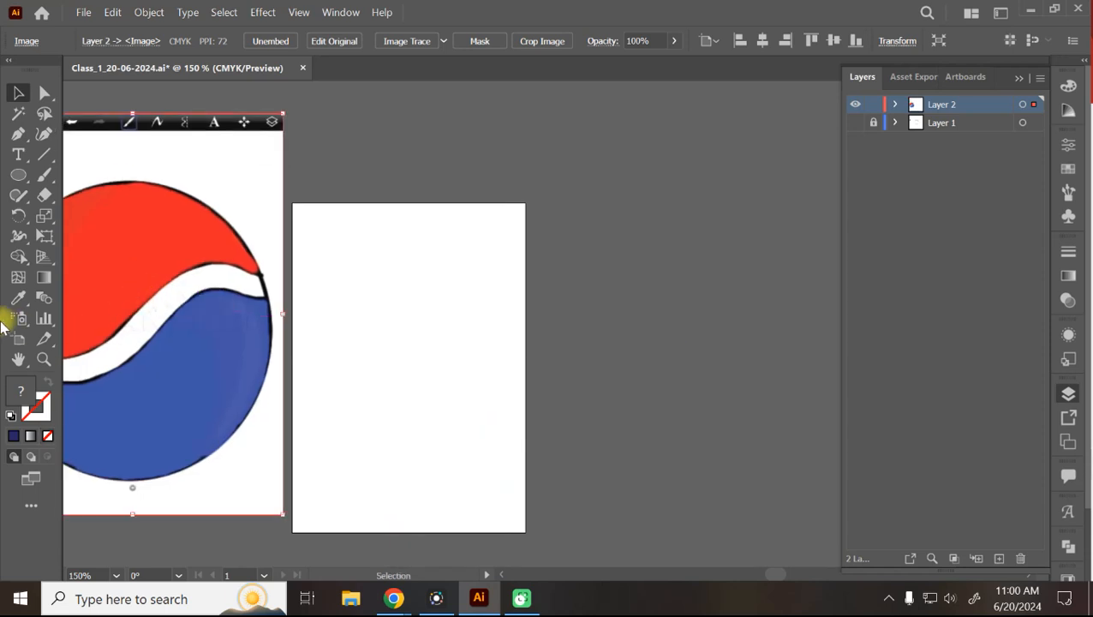
pyautogui.click(18, 175)
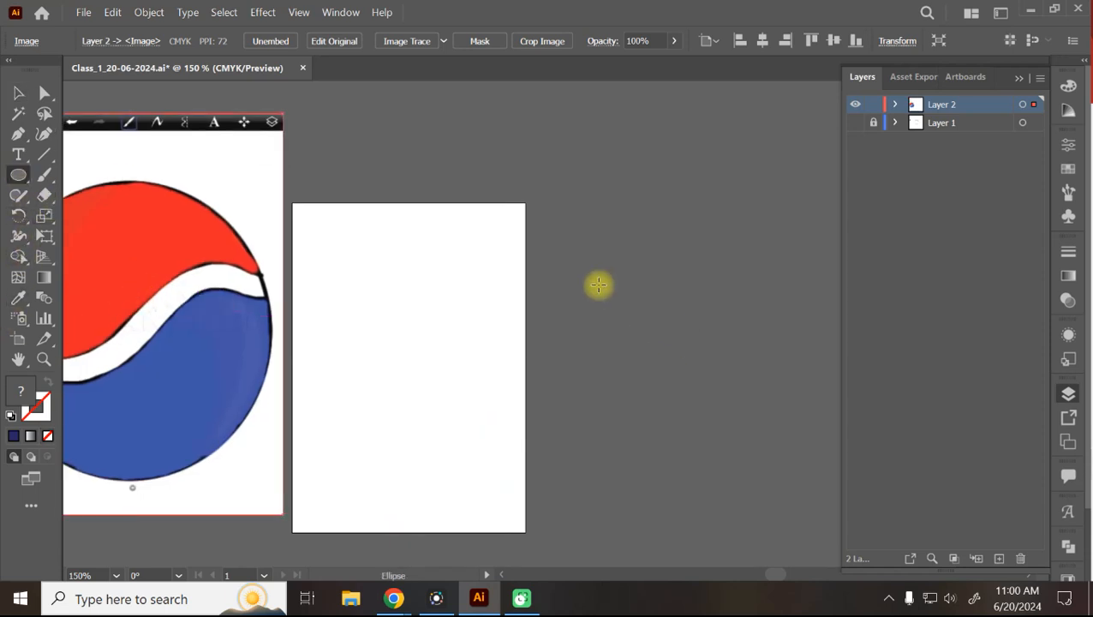
pyautogui.moveTo(452, 286); pyautogui.dragTo(592, 425)
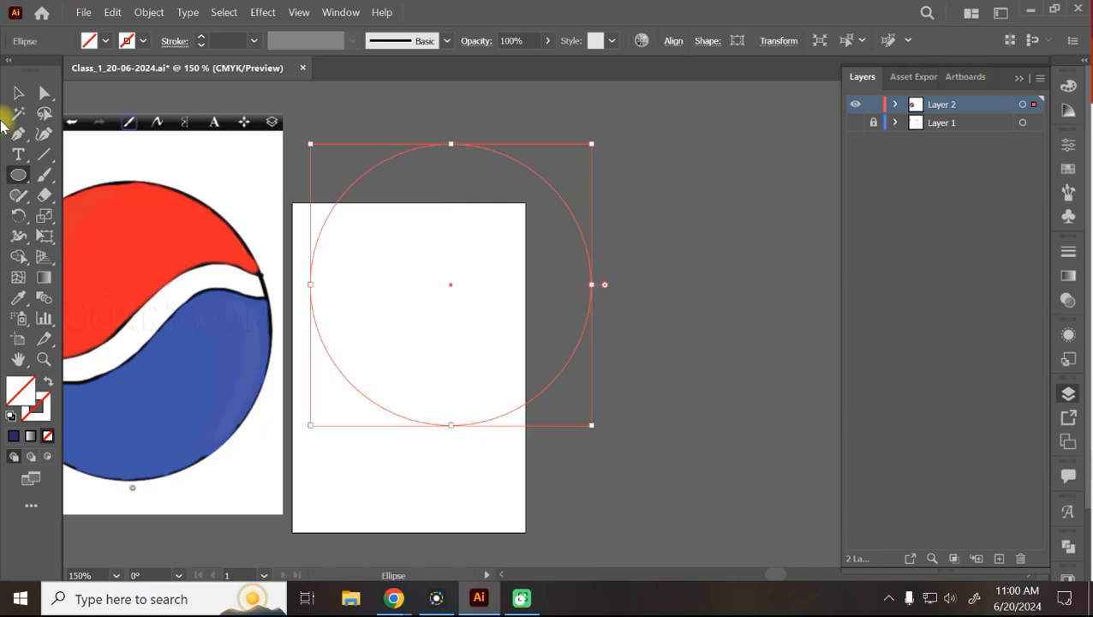
pyautogui.click(18, 93)
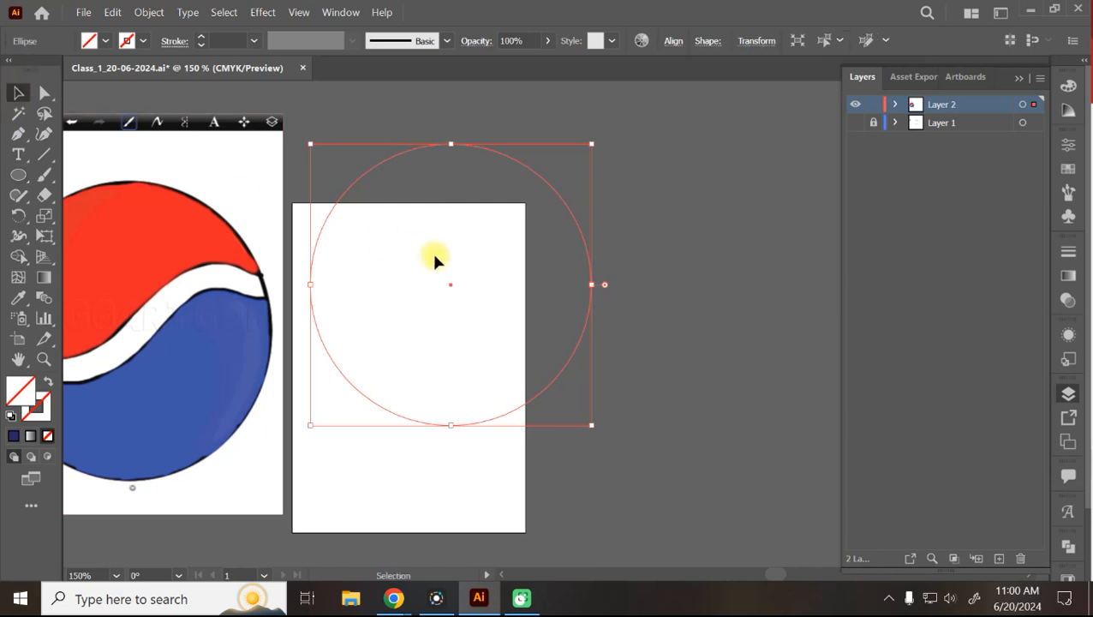
pyautogui.click(105, 43)
pyautogui.click(60, 75)
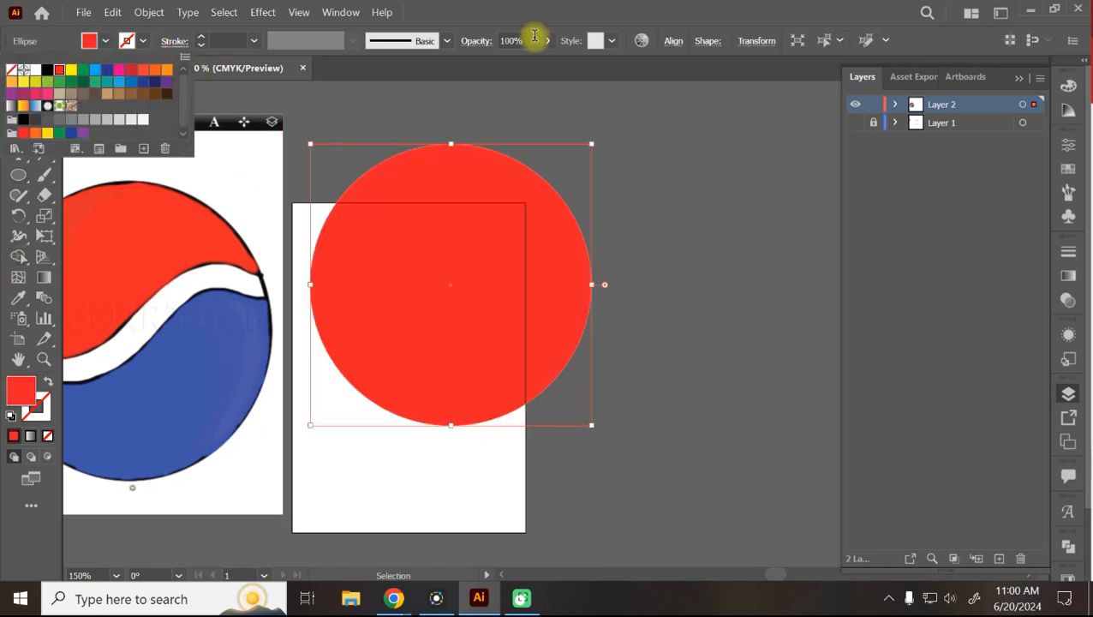
pyautogui.click(664, 156)
pyautogui.click(494, 204)
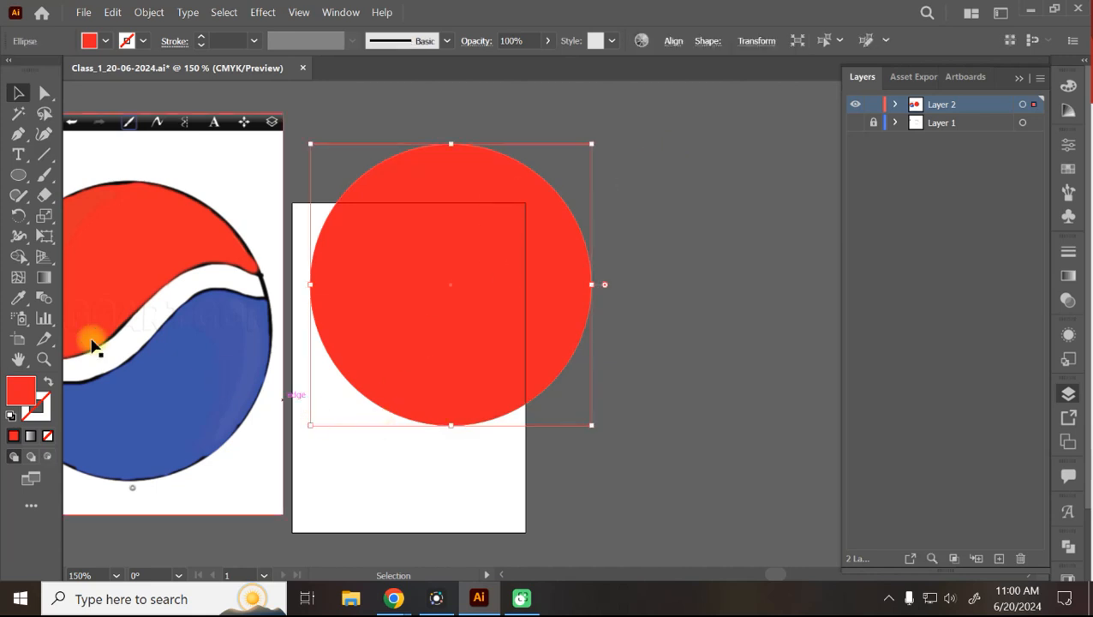
pyautogui.moveTo(46, 199); pyautogui.dragTo(138, 202)
pyautogui.moveTo(330, 348)
pyautogui.mouseDown()
pyautogui.moveTo(393, 289)
pyautogui.moveTo(572, 235)
pyautogui.moveTo(610, 235)
pyautogui.mouseUp()
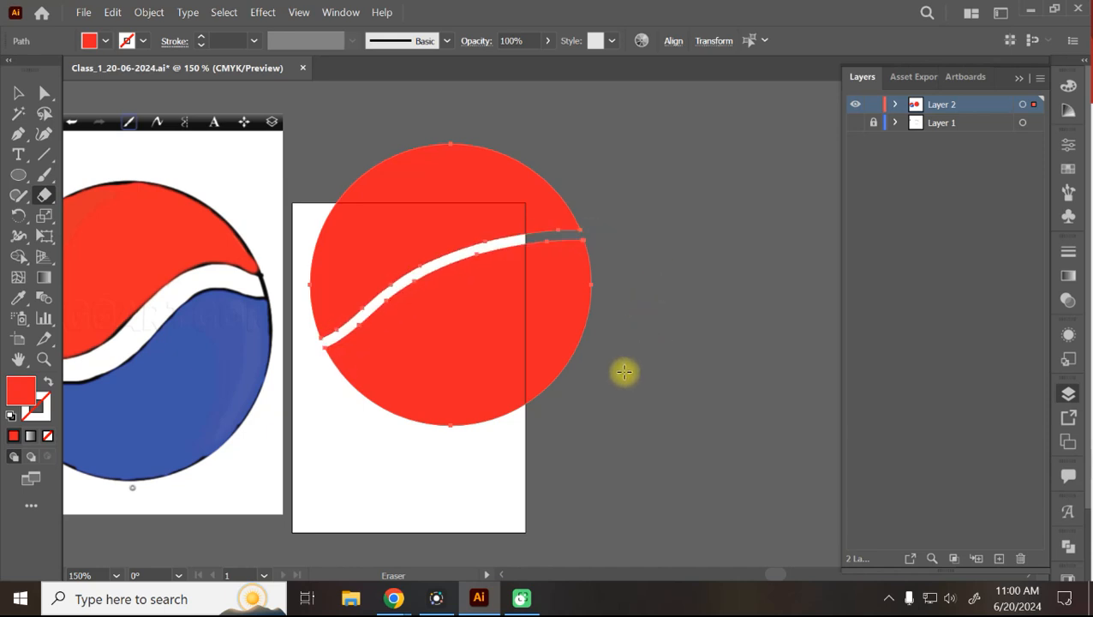
pyautogui.click(18, 93)
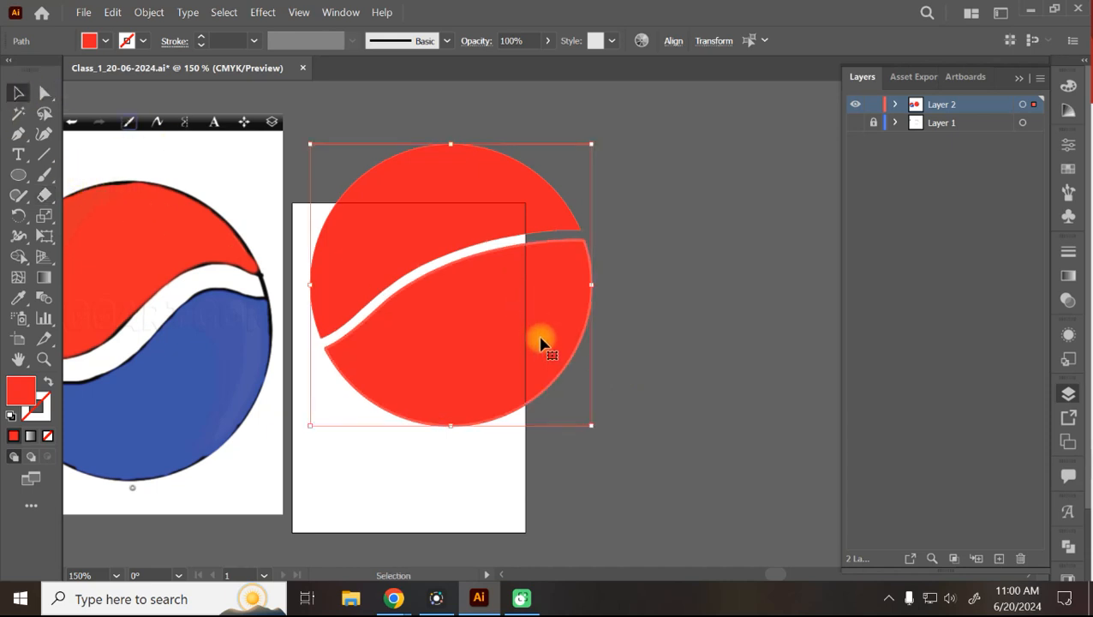
pyautogui.press('\\')
pyautogui.click(531, 233)
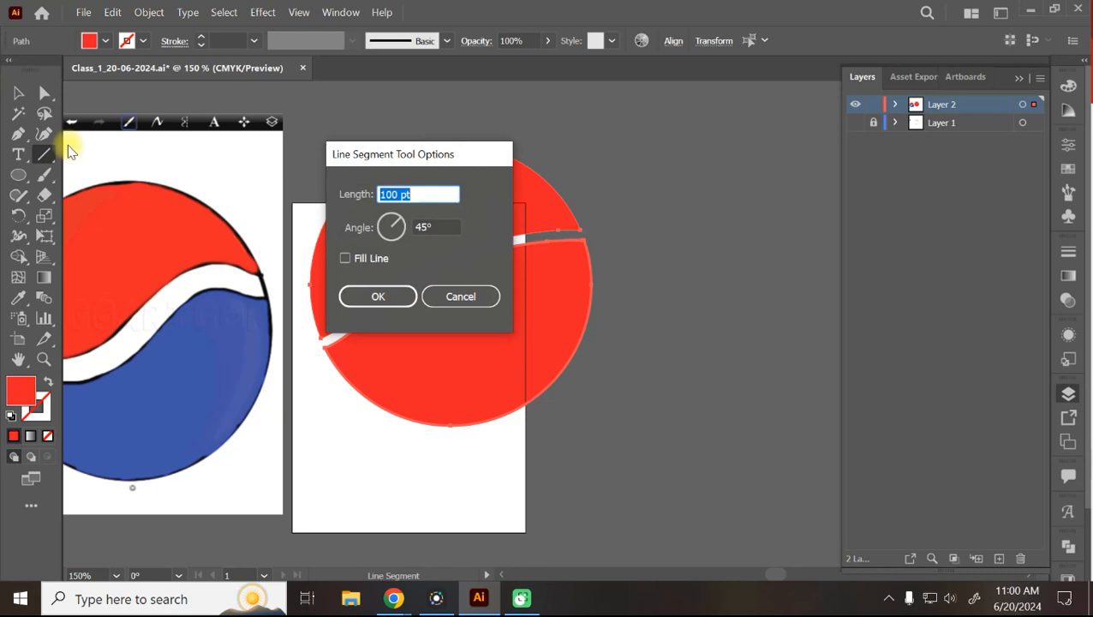
pyautogui.click(489, 294)
pyautogui.click(18, 92)
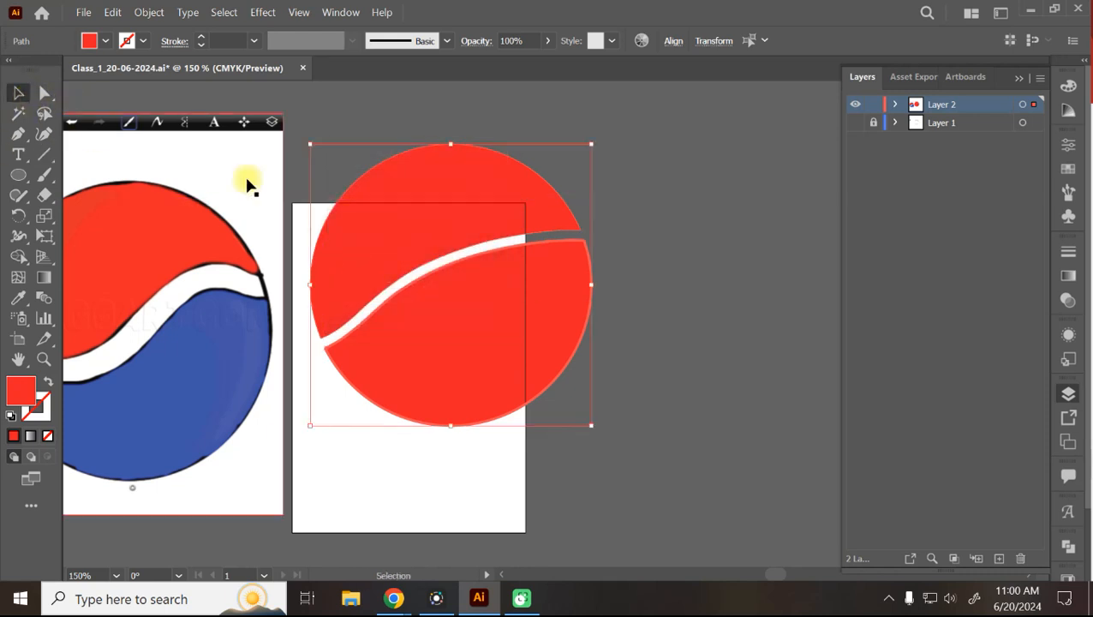
pyautogui.press('Delete')
pyautogui.moveTo(206, 296); pyautogui.dragTo(495, 318)
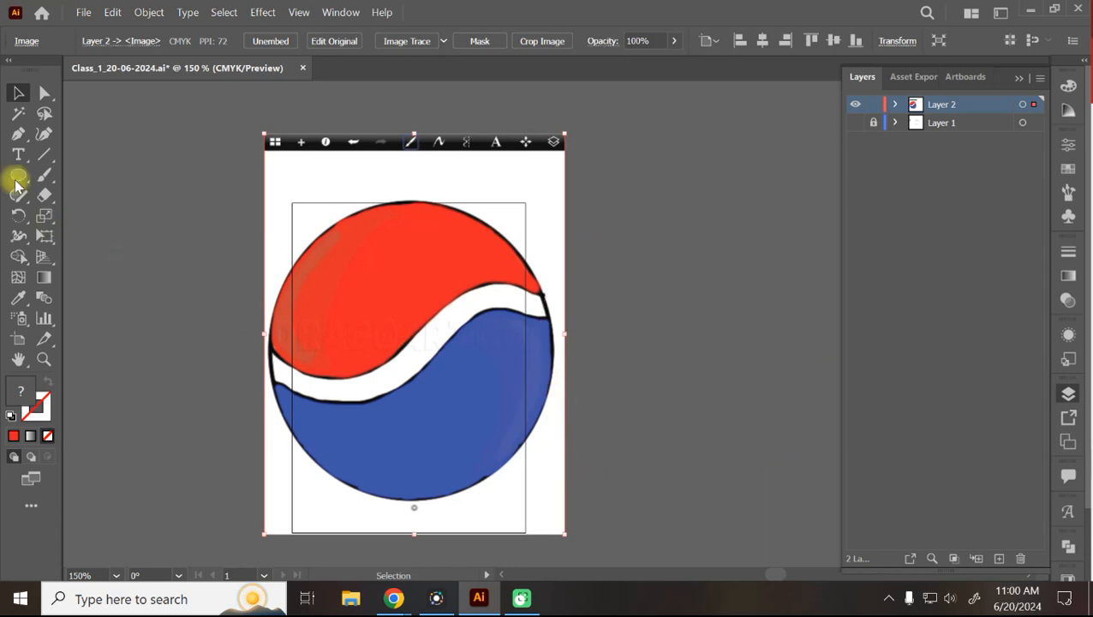
# Trace the logo's red top with a closed Curvature path along the wave.
pyautogui.click(45, 135)
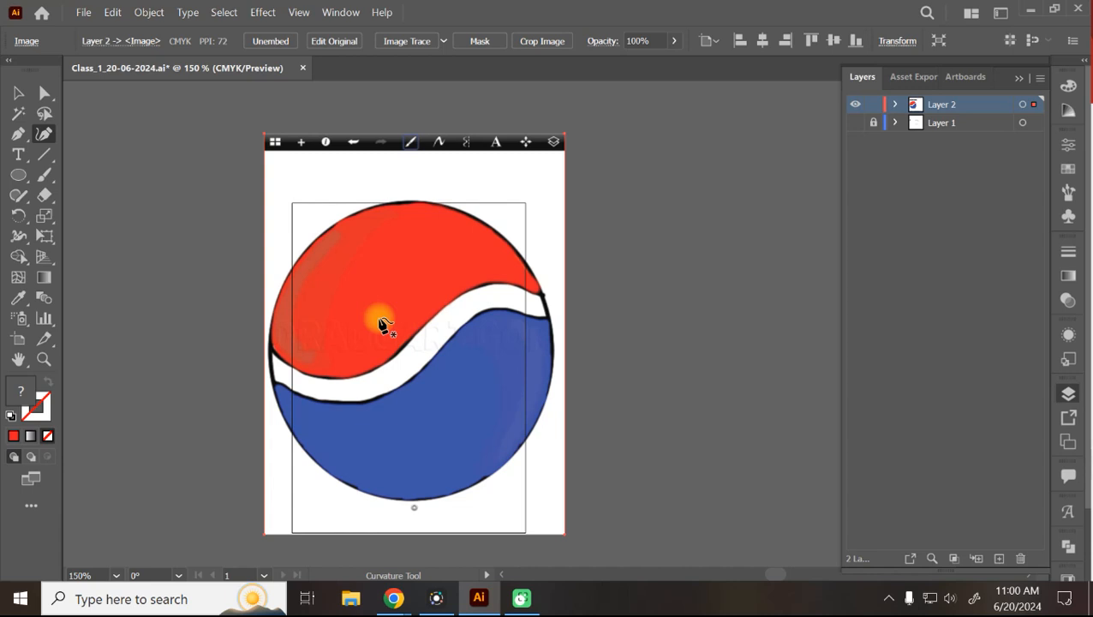
pyautogui.click(270, 348)
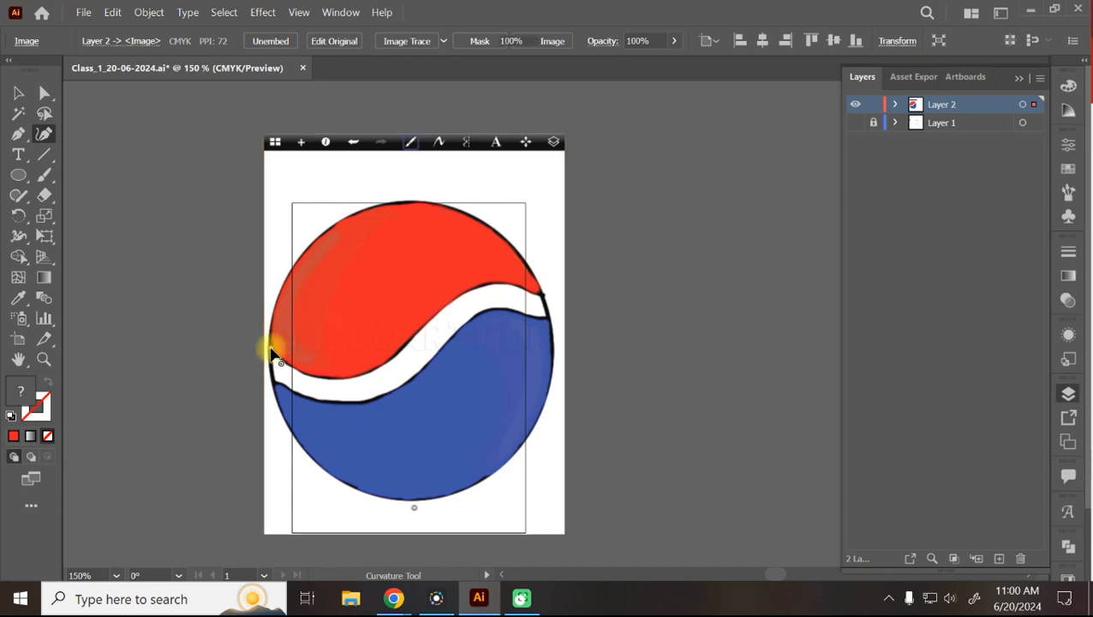
pyautogui.click(410, 204)
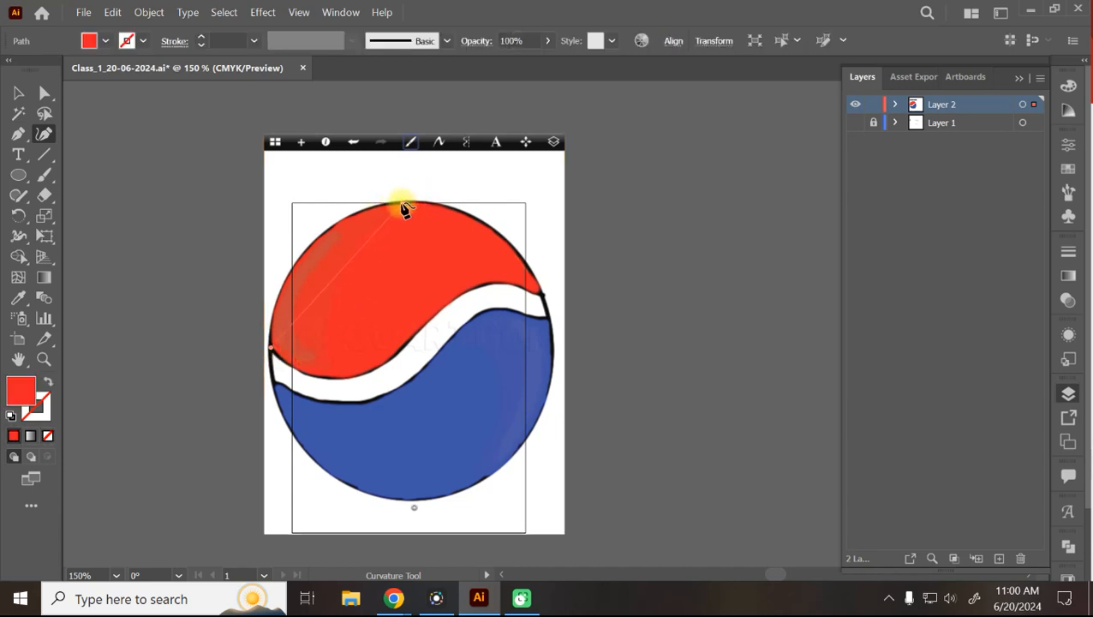
pyautogui.click(544, 298)
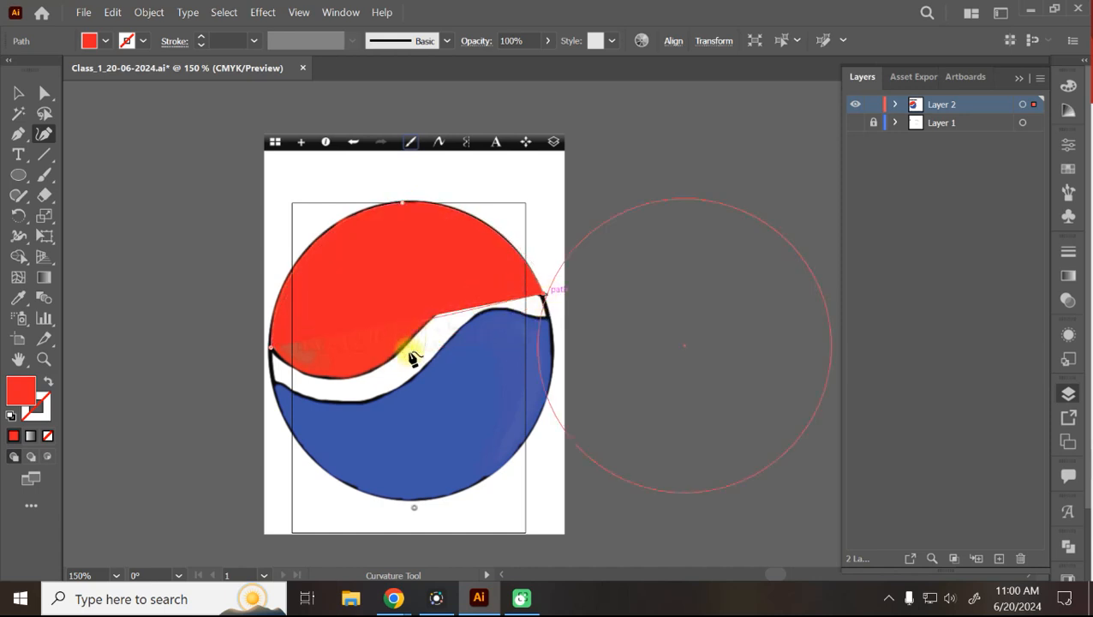
pyautogui.click(349, 378)
pyautogui.click(272, 350)
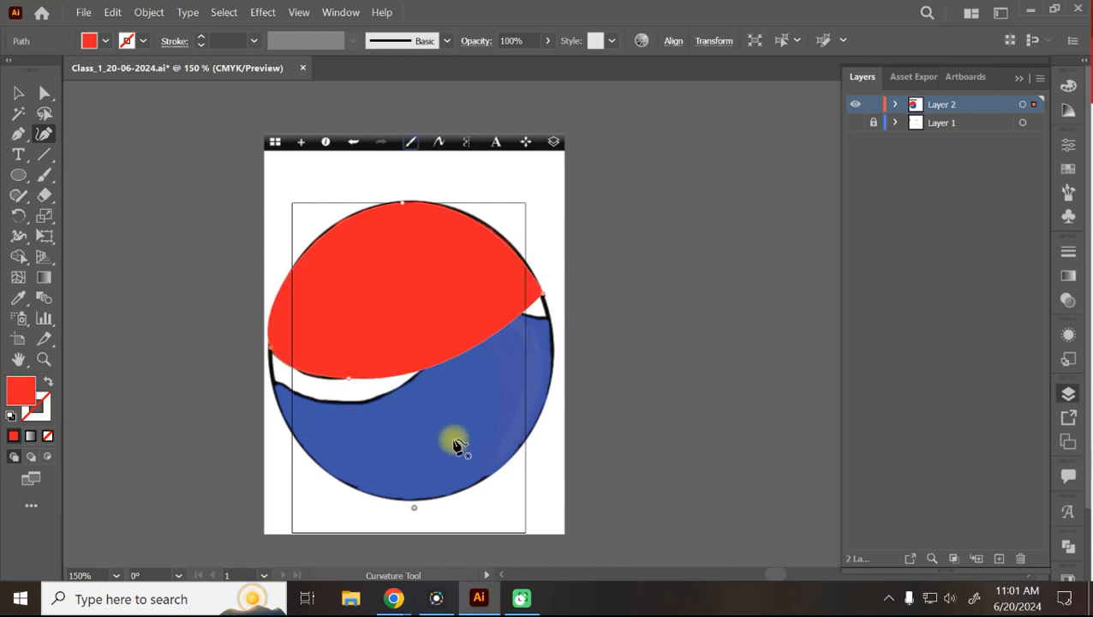
# Set the path's fill to None, bend it to the white band's top, and shift the image up-left.
pyautogui.click(96, 41)
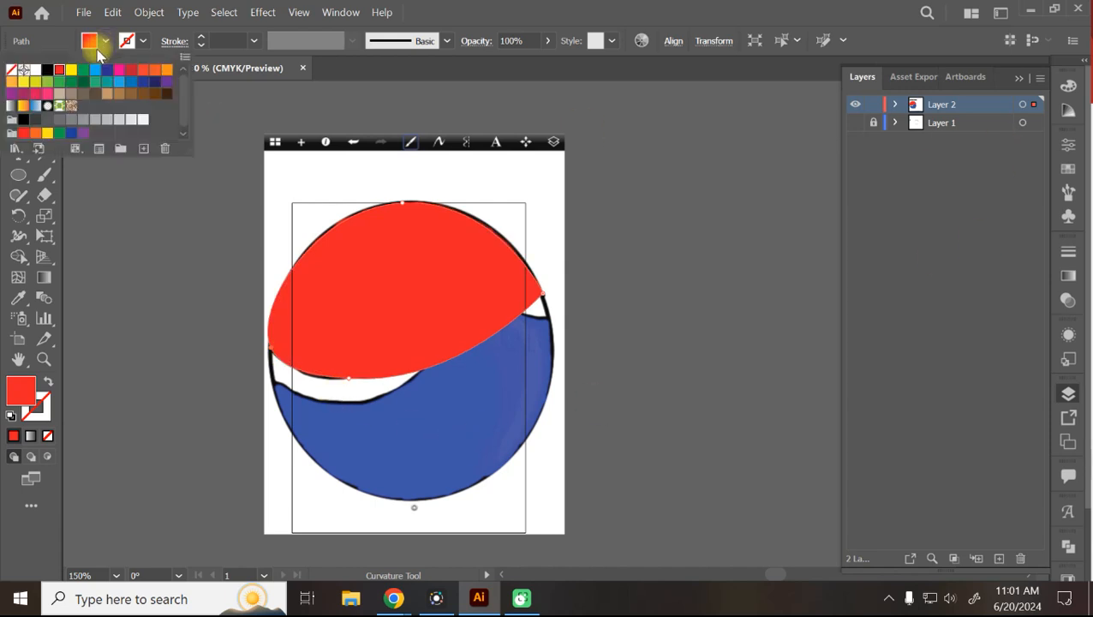
pyautogui.click(12, 73)
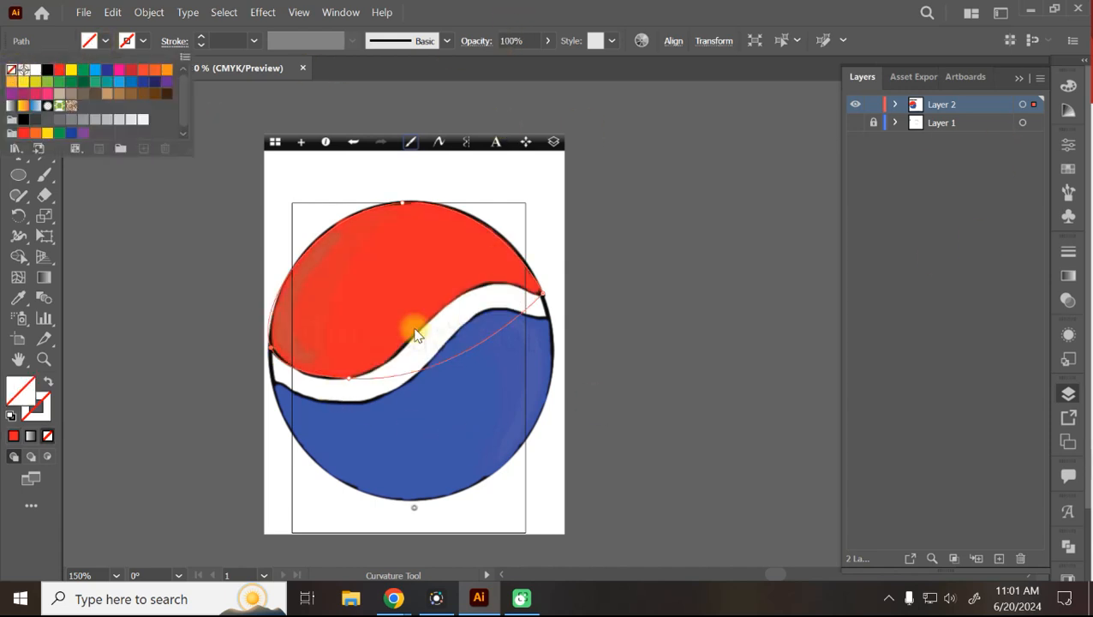
pyautogui.click(448, 3)
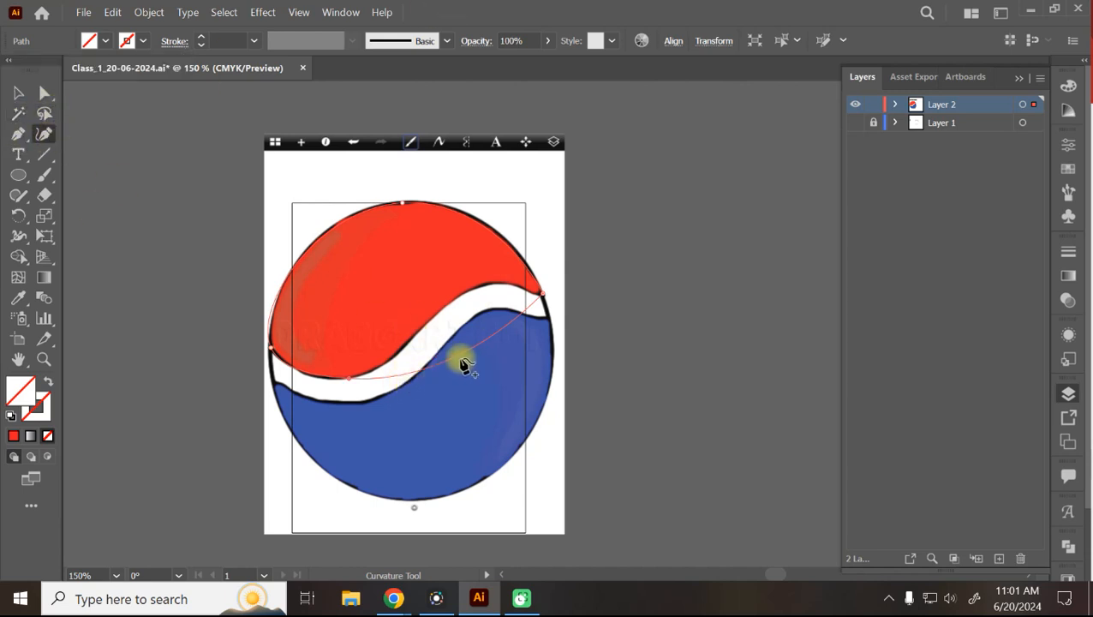
pyautogui.moveTo(461, 360); pyautogui.dragTo(485, 288)
pyautogui.click(541, 296)
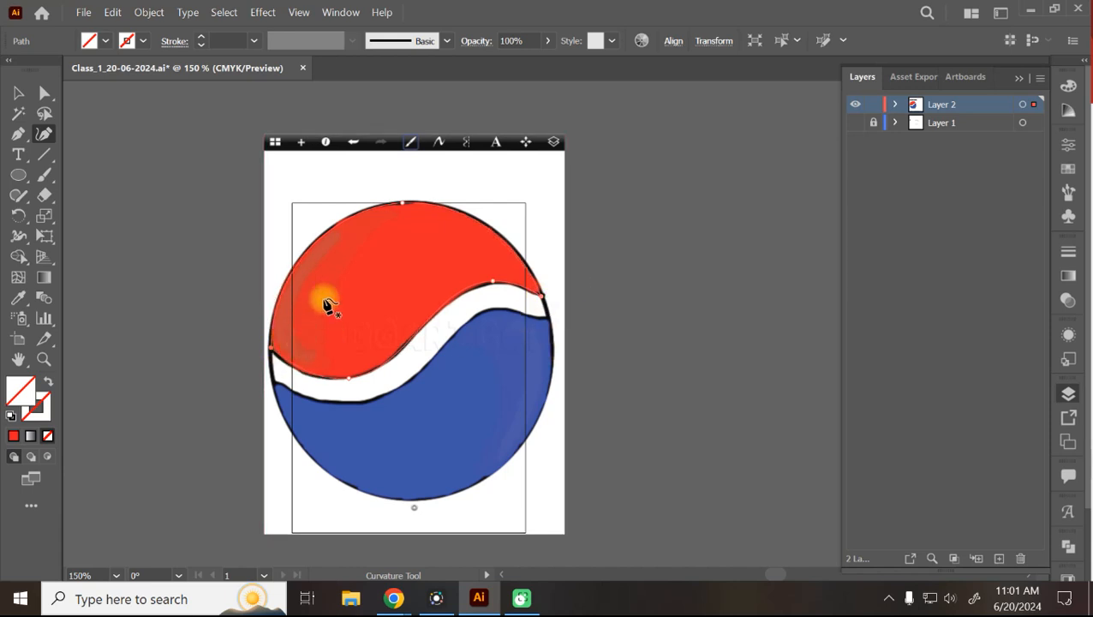
pyautogui.click(18, 93)
pyautogui.click(404, 302)
pyautogui.moveTo(404, 301); pyautogui.dragTo(309, 220)
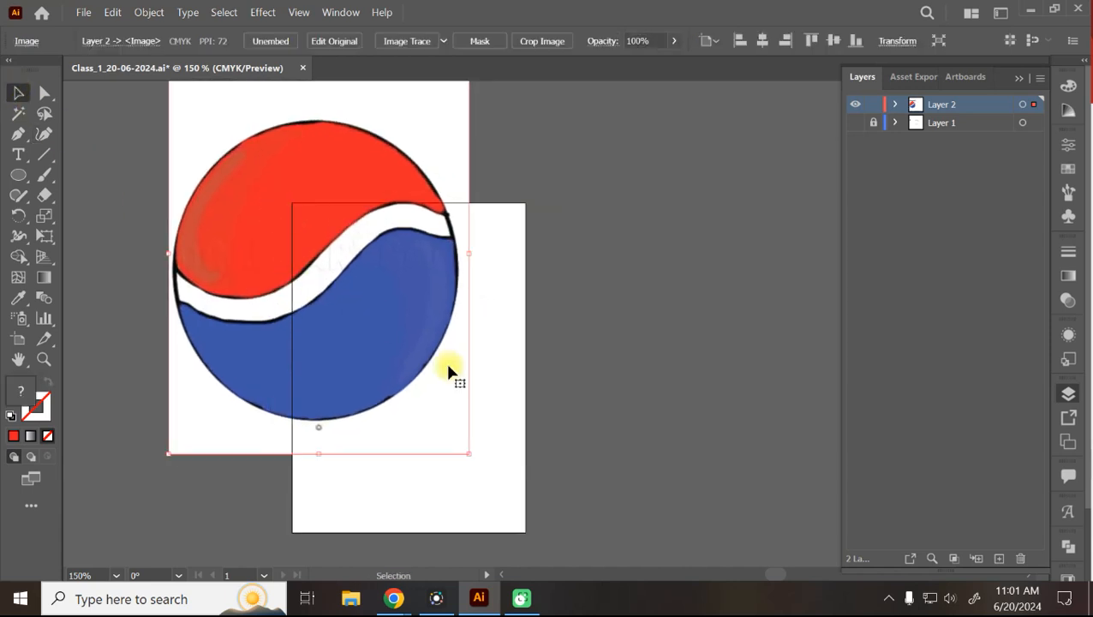
# Undo the accidental image move and fill the traced top shape solid red.
pyautogui.hotkey('ctrl', 'shift', 'capslock')
pyautogui.hotkey('ctrl', 'z')
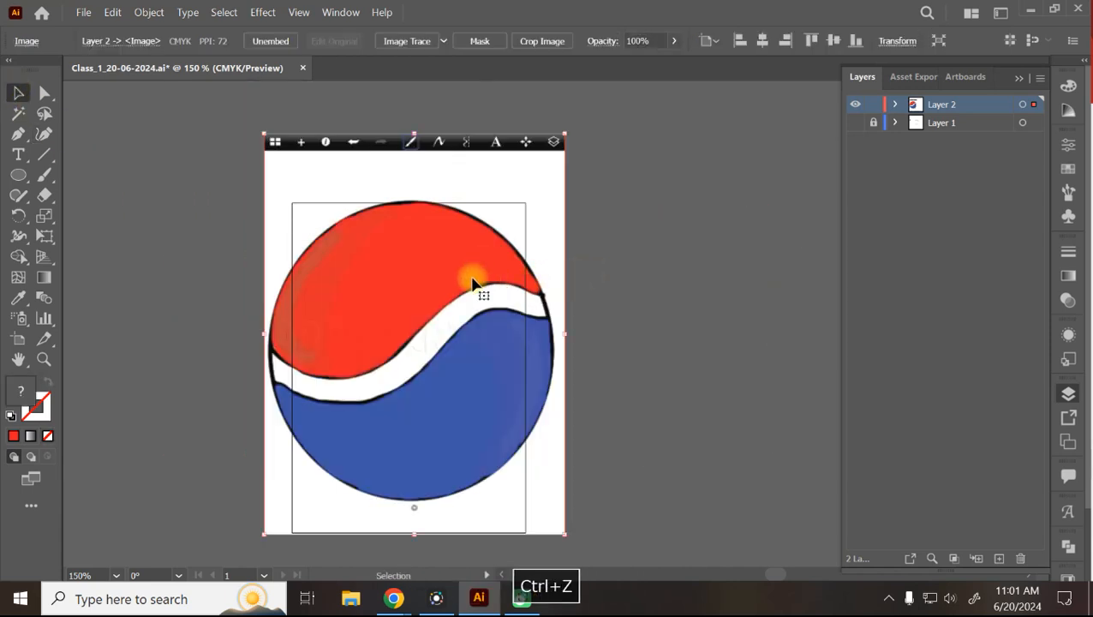
pyautogui.click(490, 320)
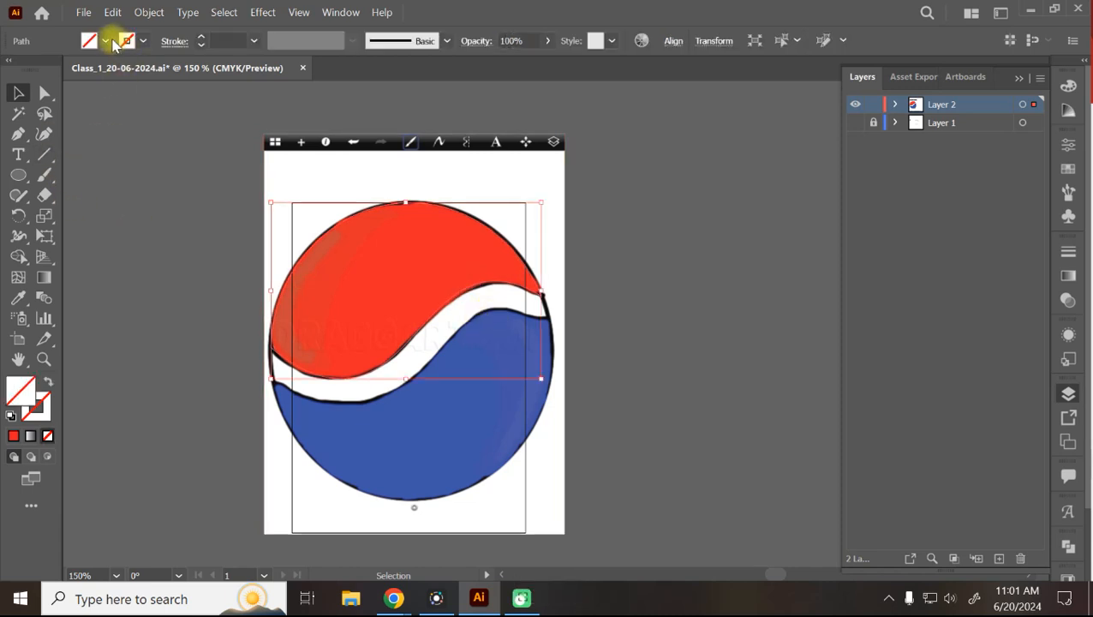
pyautogui.click(106, 40)
pyautogui.click(59, 69)
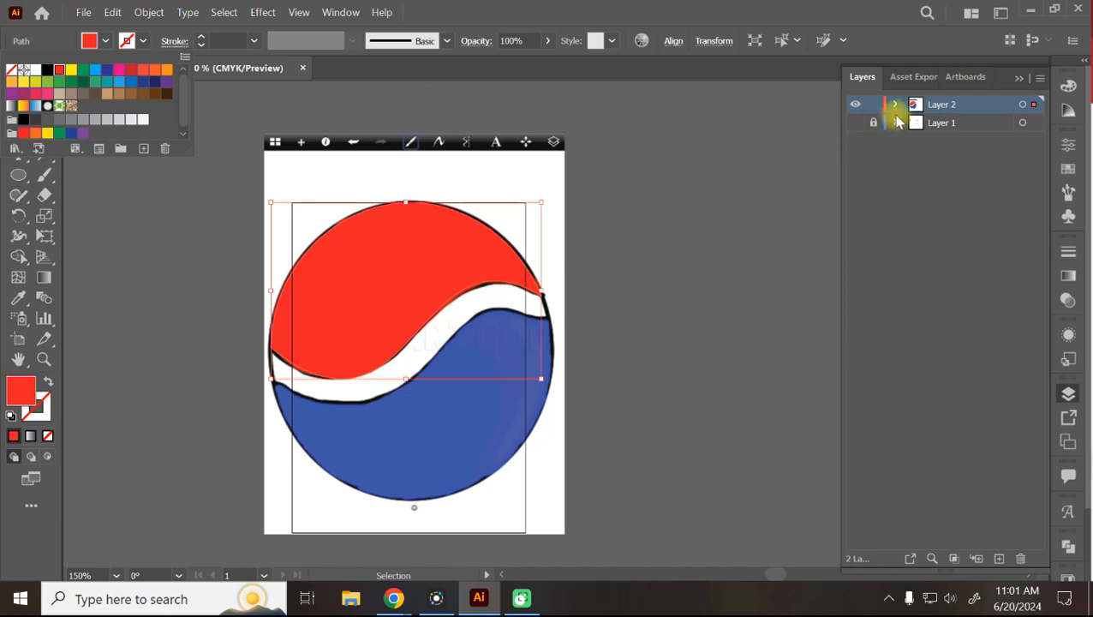
pyautogui.click(936, 130)
# Add Layer 3 and move the reference image onto it, leaving the red shape in place.
pyautogui.click(939, 126)
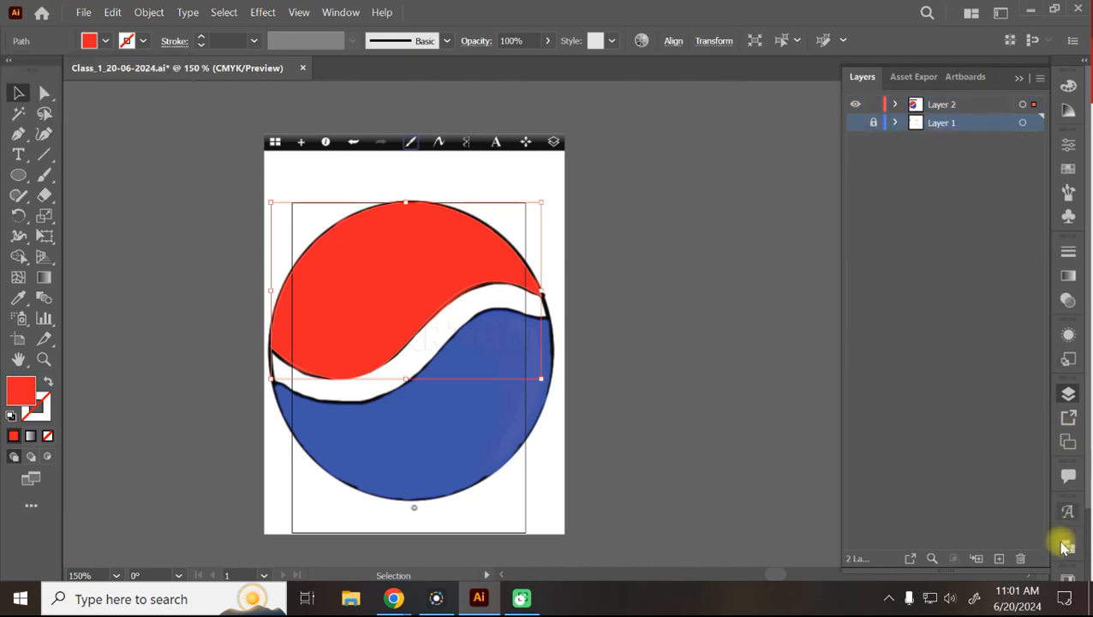
pyautogui.click(999, 558)
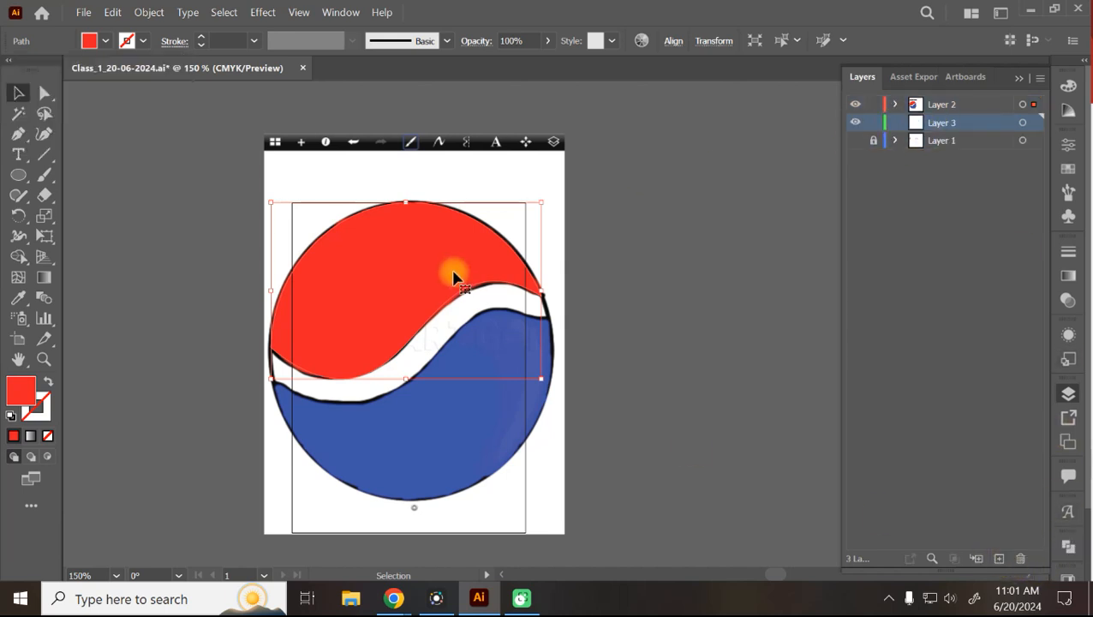
pyautogui.click(474, 155)
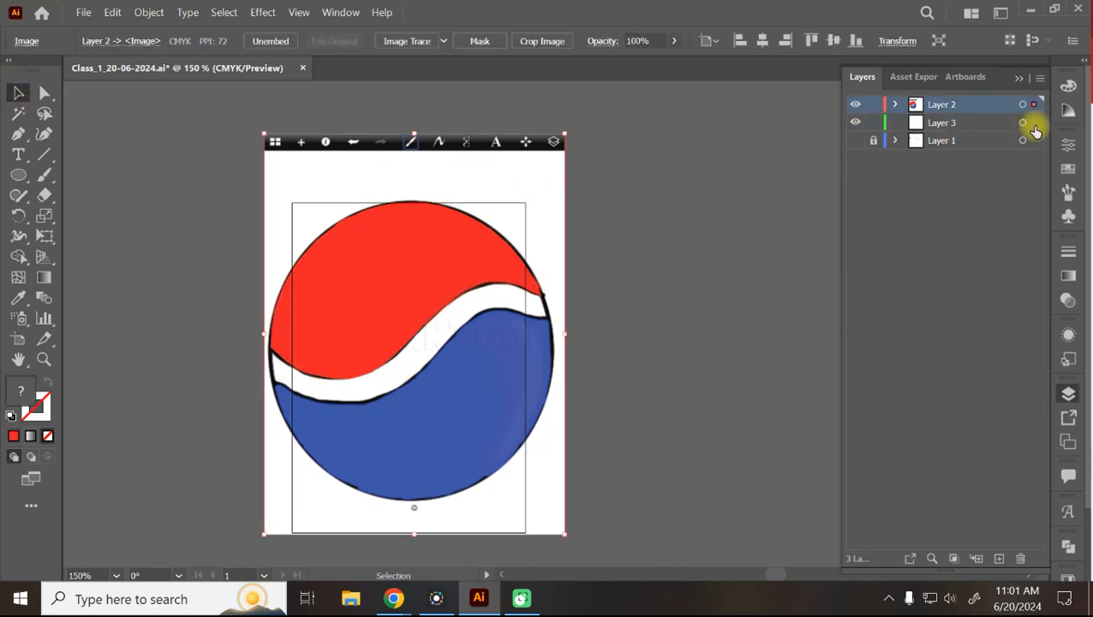
pyautogui.moveTo(1034, 104); pyautogui.dragTo(1034, 126)
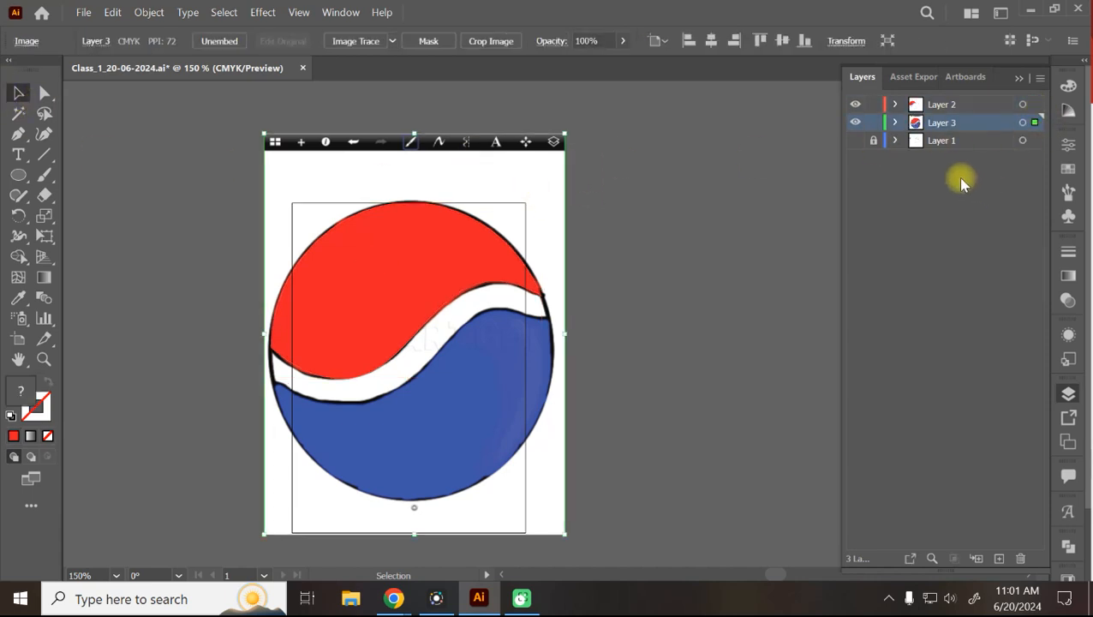
pyautogui.click(501, 335)
pyautogui.moveTo(502, 334); pyautogui.dragTo(333, 244)
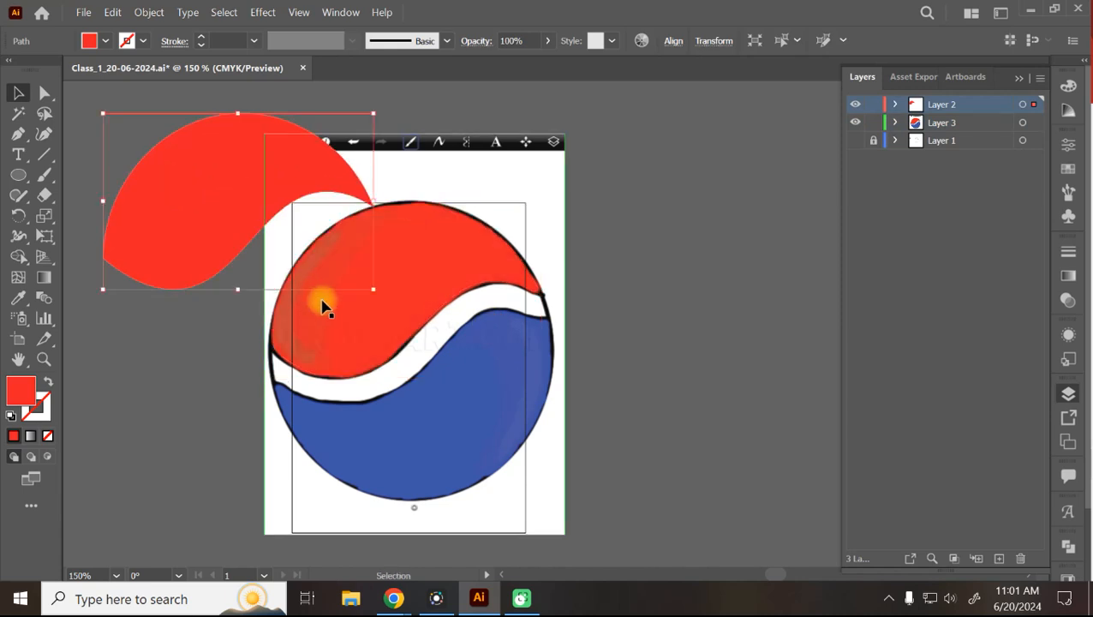
pyautogui.press('a')
pyautogui.hotkey('ctrl', 'z')
pyautogui.click(43, 133)
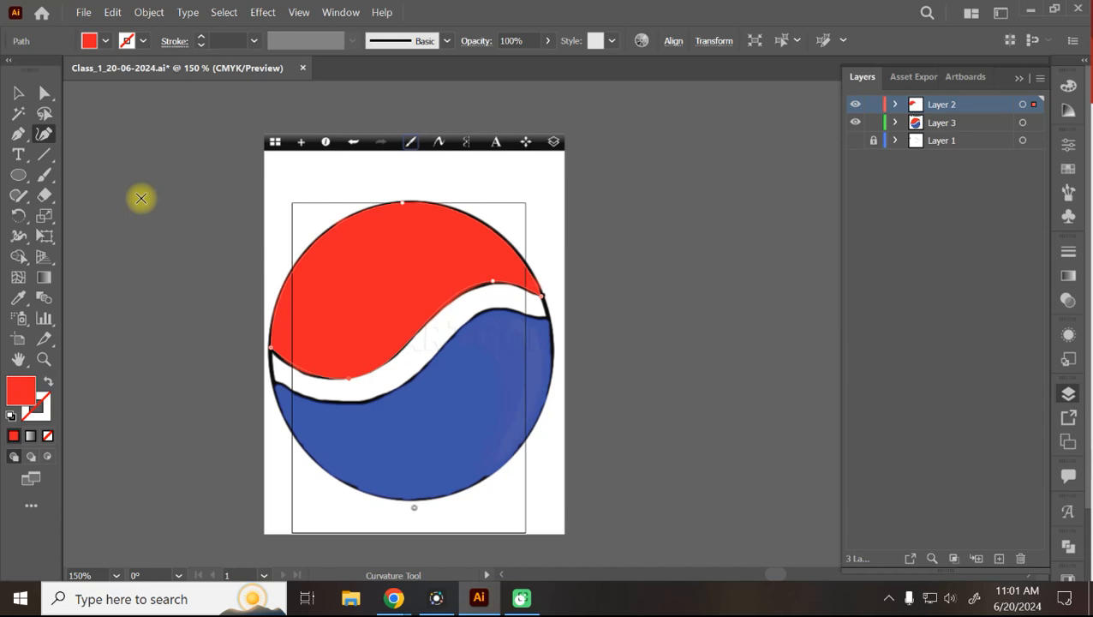
pyautogui.press('capslock')
pyautogui.press('capslock')
pyautogui.press('capslock')
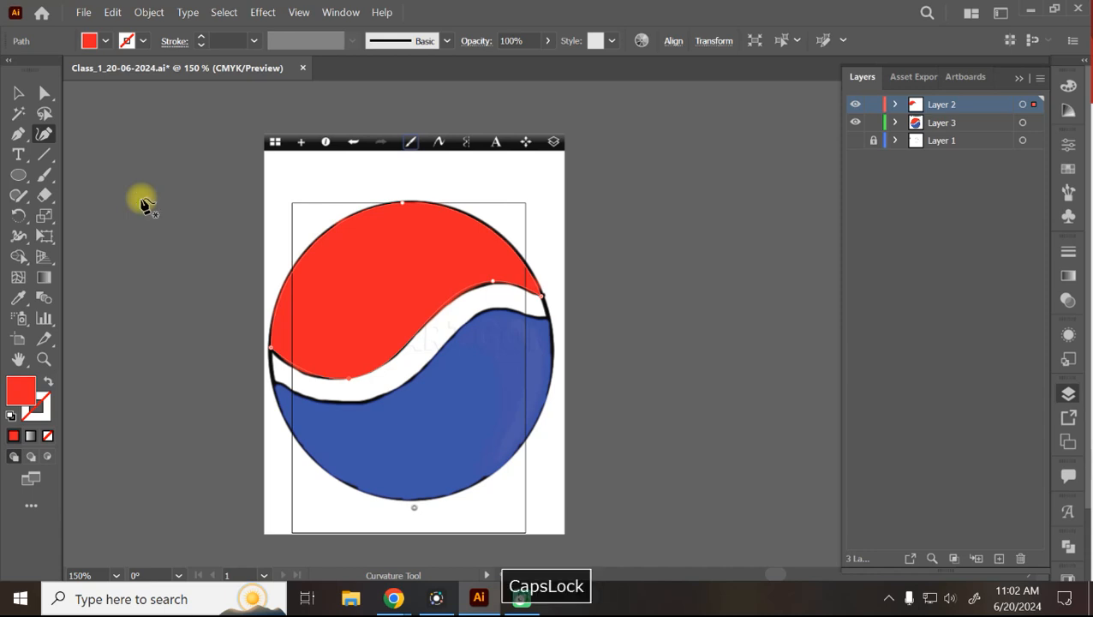
# Start a lower curve, then move the stray ellipse and apple path further right.
pyautogui.click(271, 384)
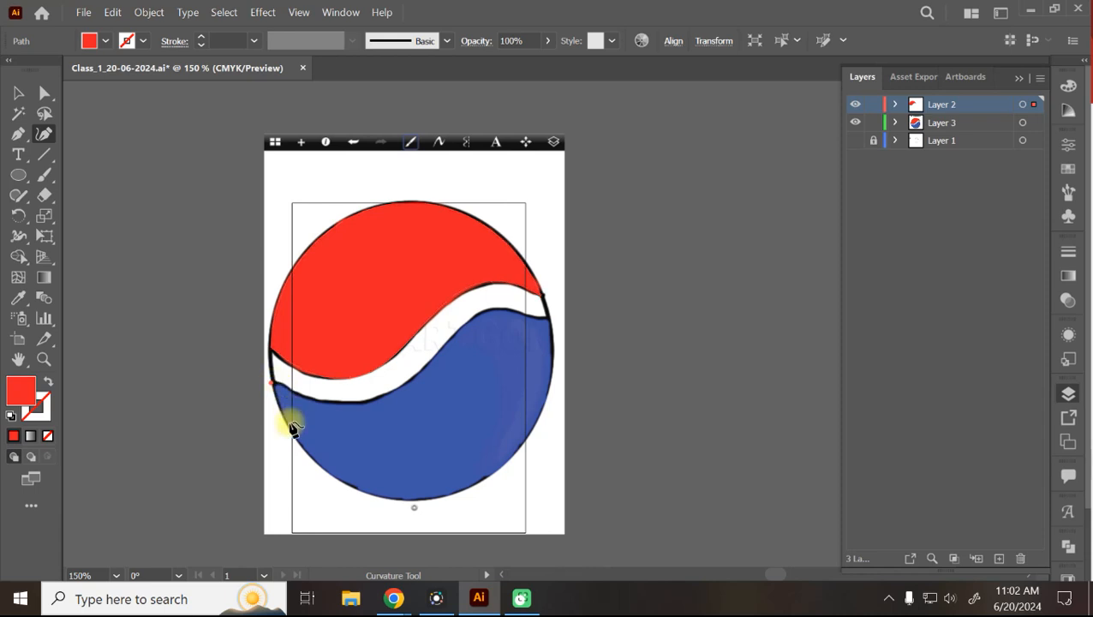
pyautogui.click(431, 499)
pyautogui.click(544, 322)
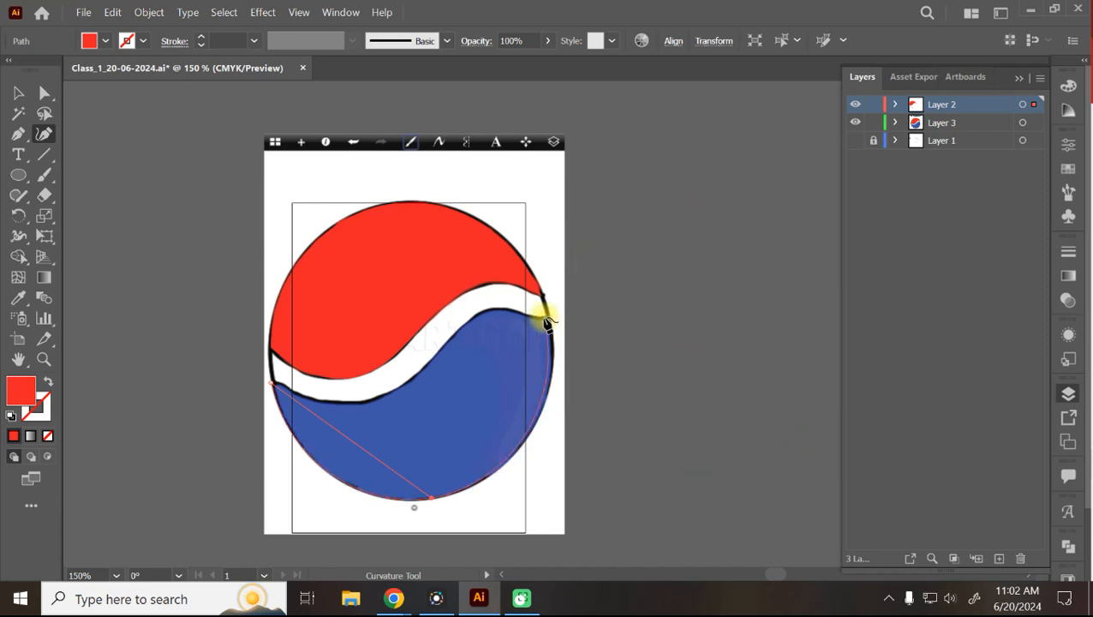
pyautogui.click(551, 323)
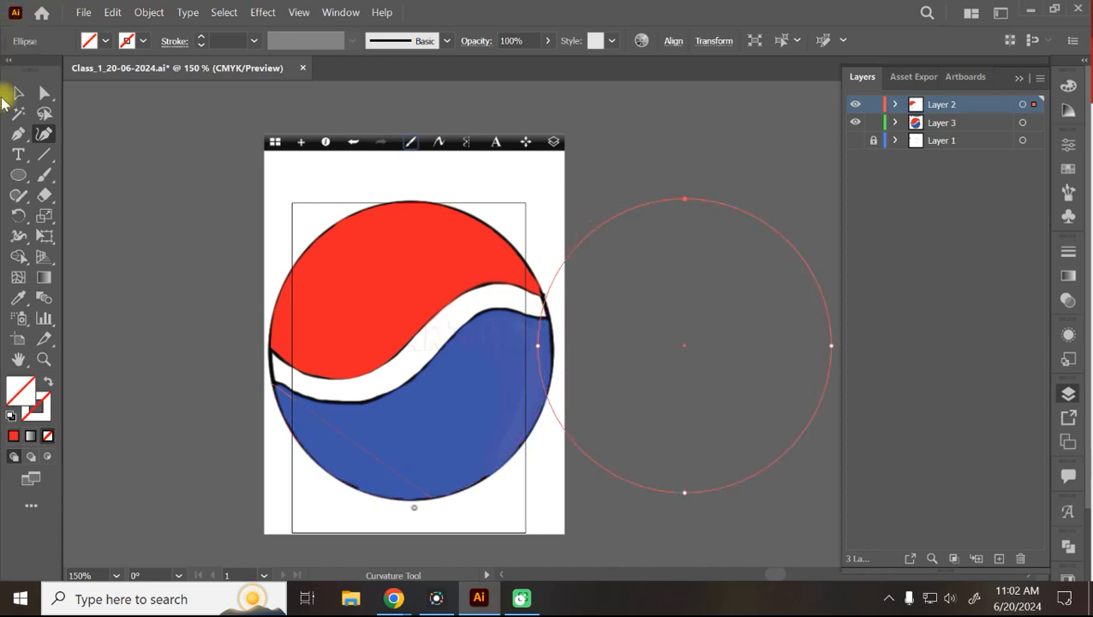
pyautogui.click(19, 95)
pyautogui.keyDown('shift'); pyautogui.click(799, 388); pyautogui.keyUp('shift')
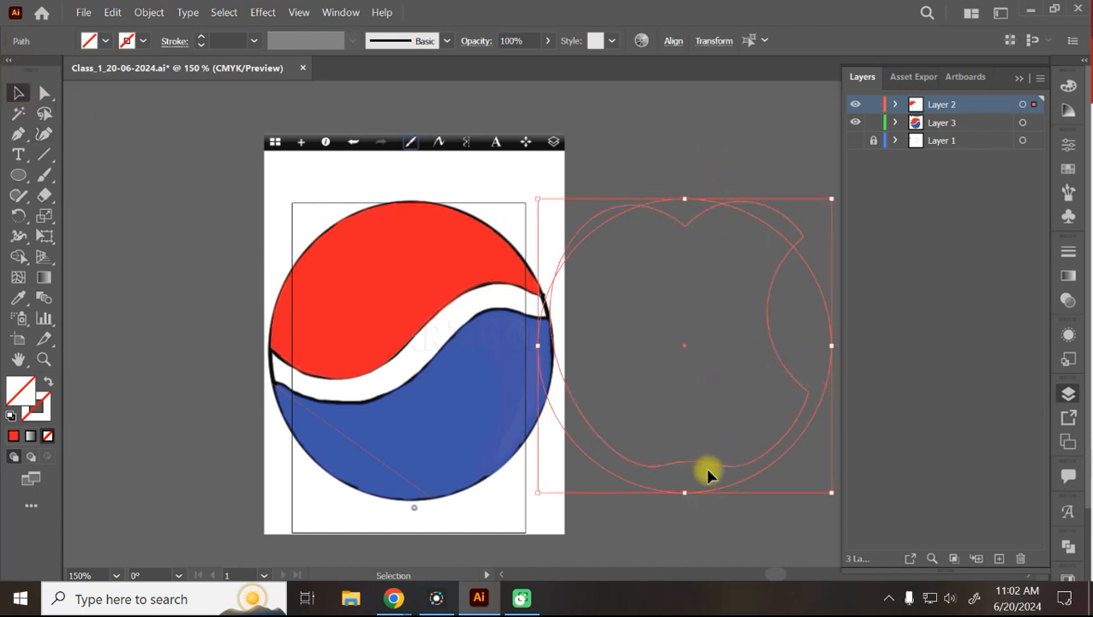
pyautogui.moveTo(703, 467); pyautogui.dragTo(801, 459)
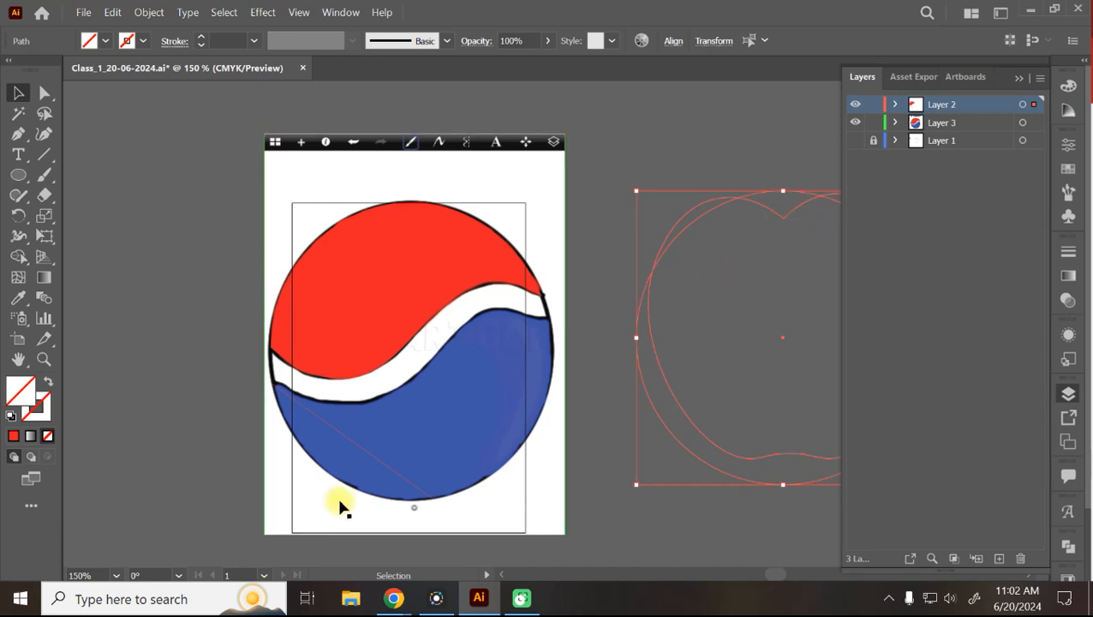
# Continue the line along the circle's bottom to its right edge, with no fill.
pyautogui.click(386, 465)
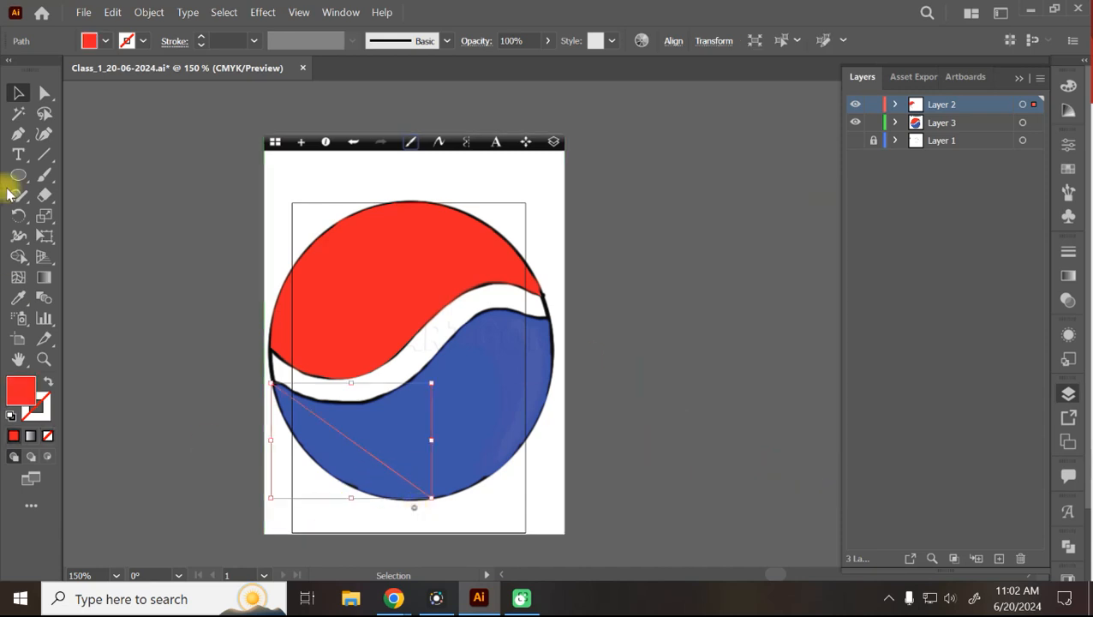
pyautogui.click(46, 135)
pyautogui.click(431, 497)
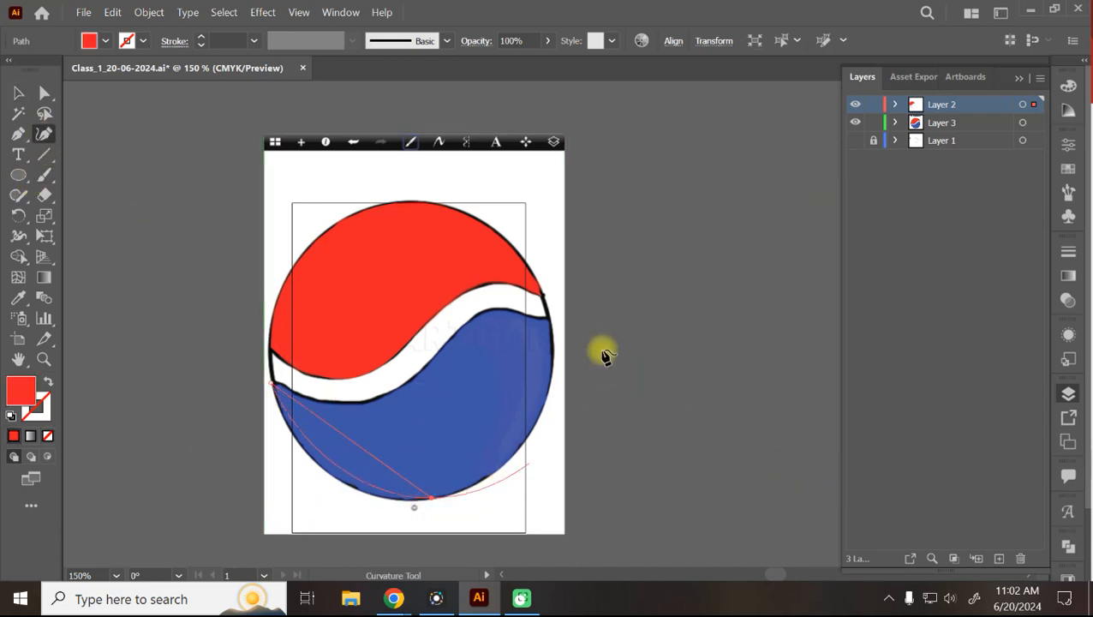
pyautogui.click(550, 316)
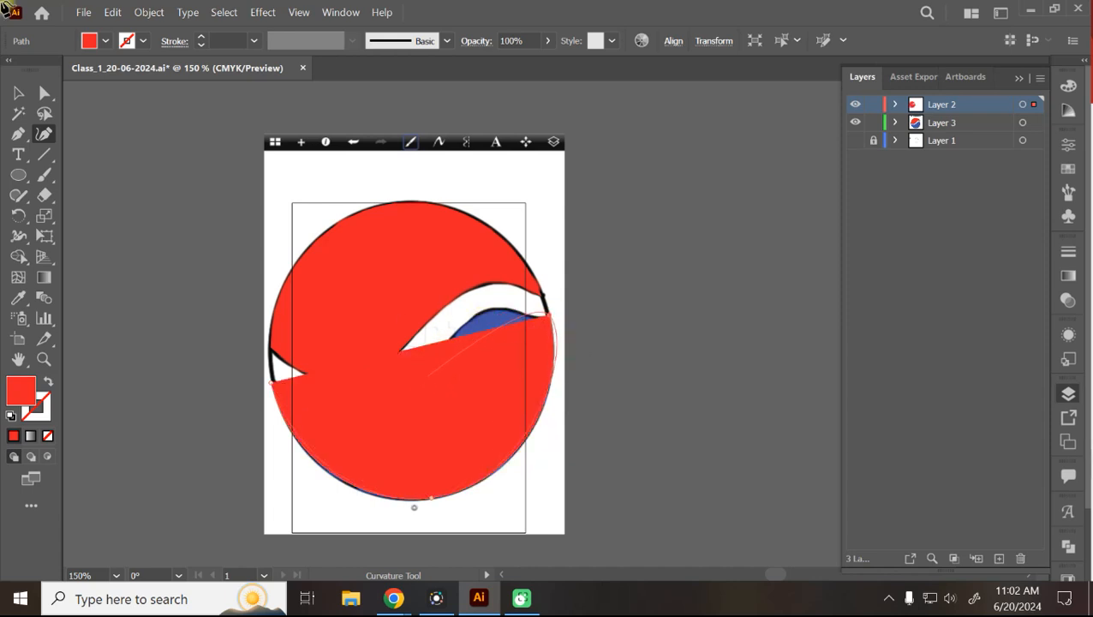
pyautogui.click(89, 41)
pyautogui.click(11, 70)
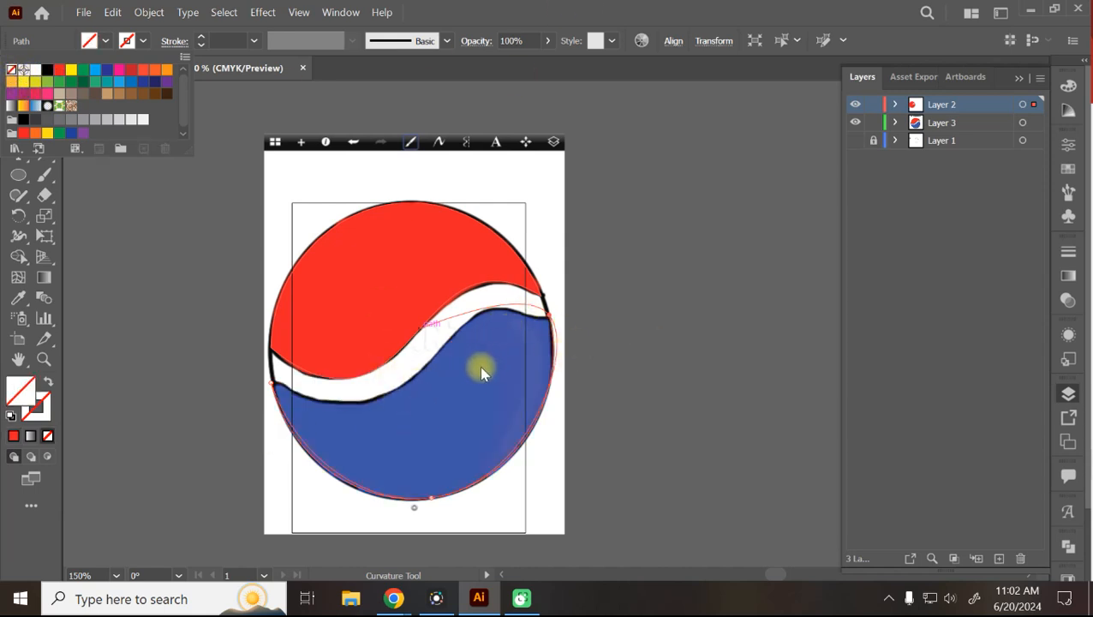
pyautogui.click(347, 6)
# Close the lower path through the wave's lower edge, the circle's left edge, bottom and lower right.
pyautogui.click(50, 95)
pyautogui.click(18, 93)
pyautogui.click(43, 134)
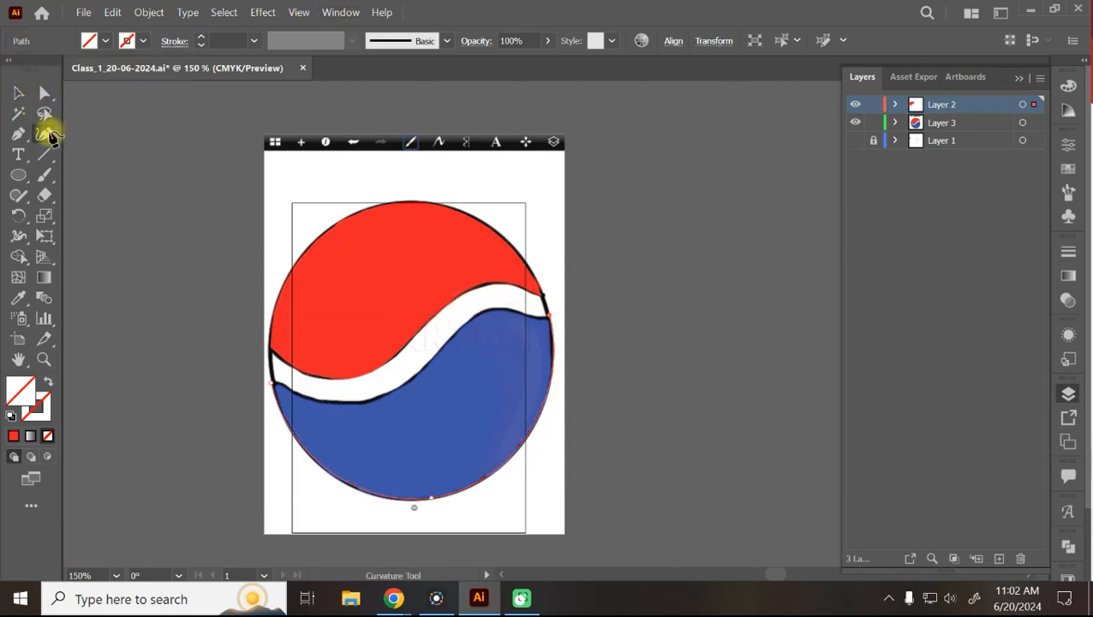
pyautogui.click(366, 401)
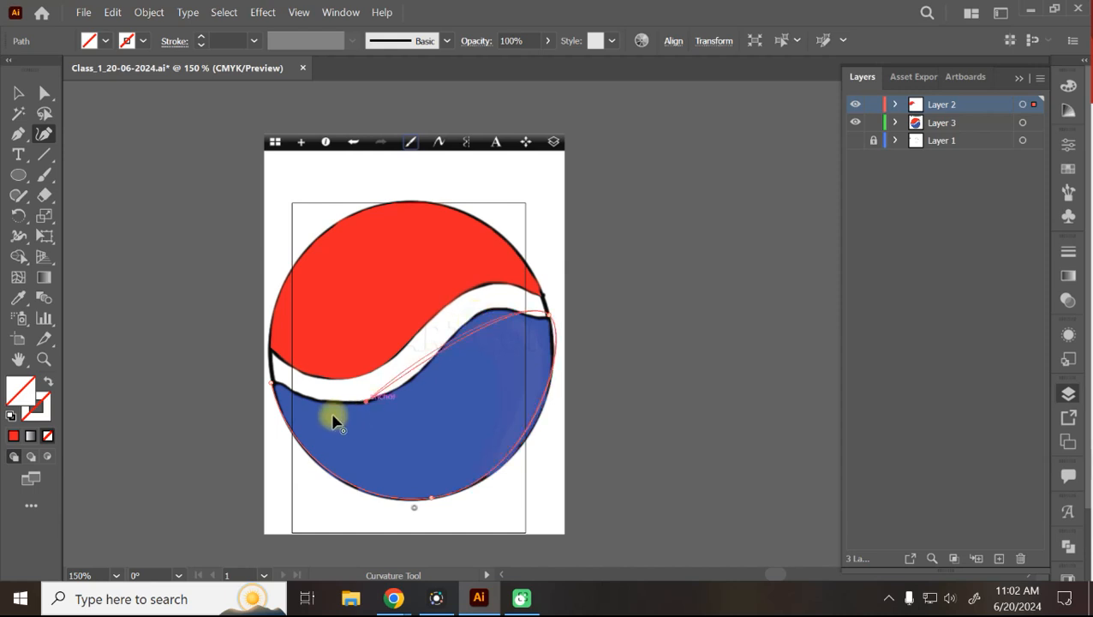
pyautogui.click(273, 386)
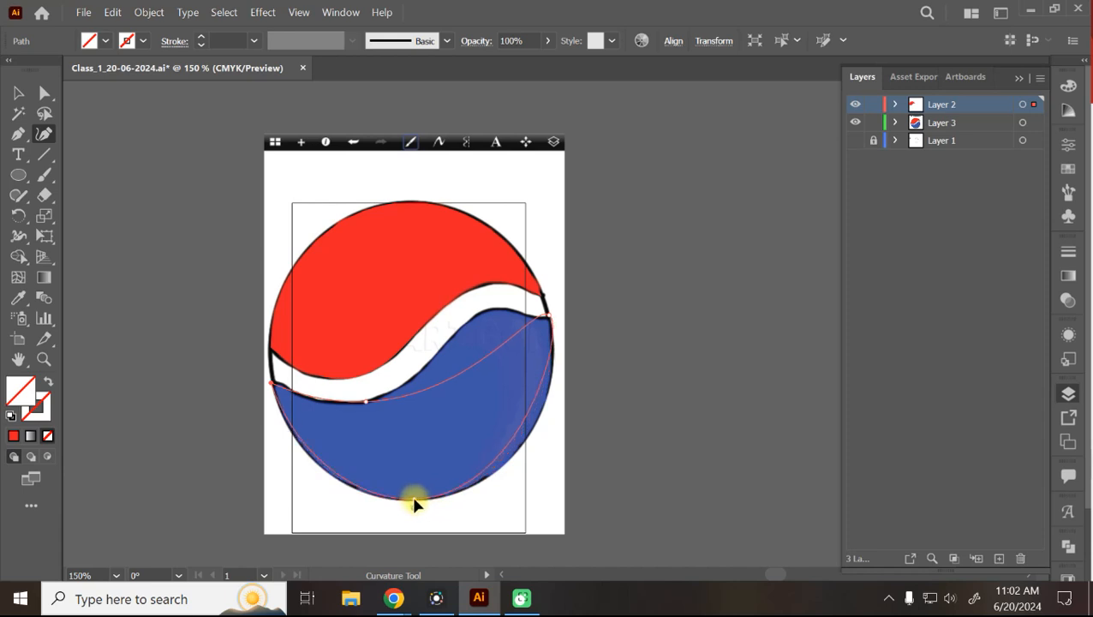
pyautogui.click(407, 498)
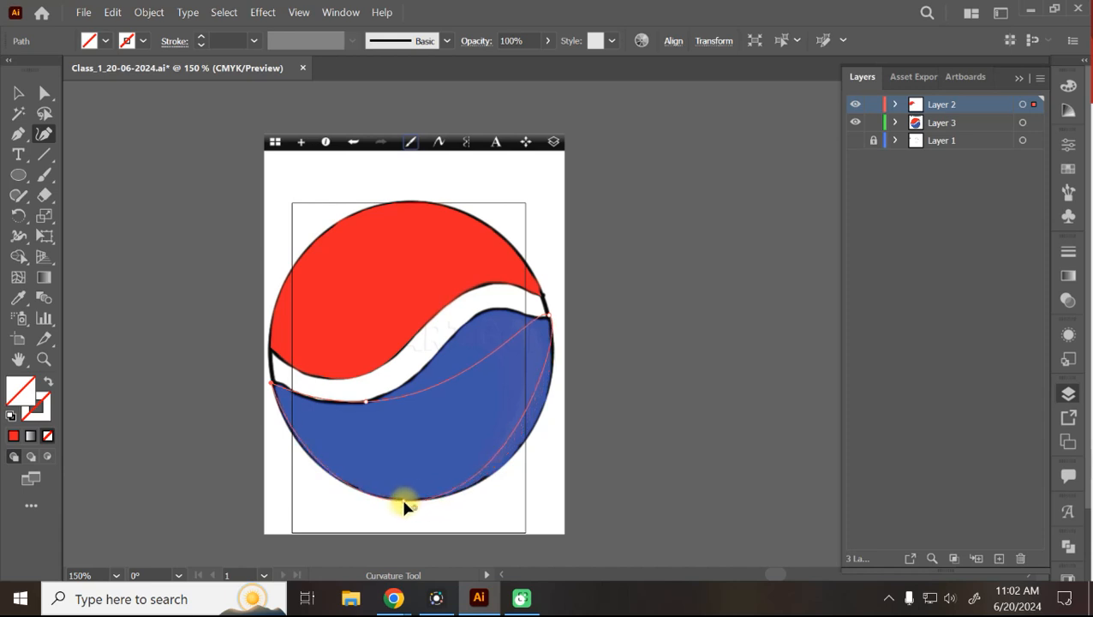
pyautogui.click(524, 444)
pyautogui.click(549, 318)
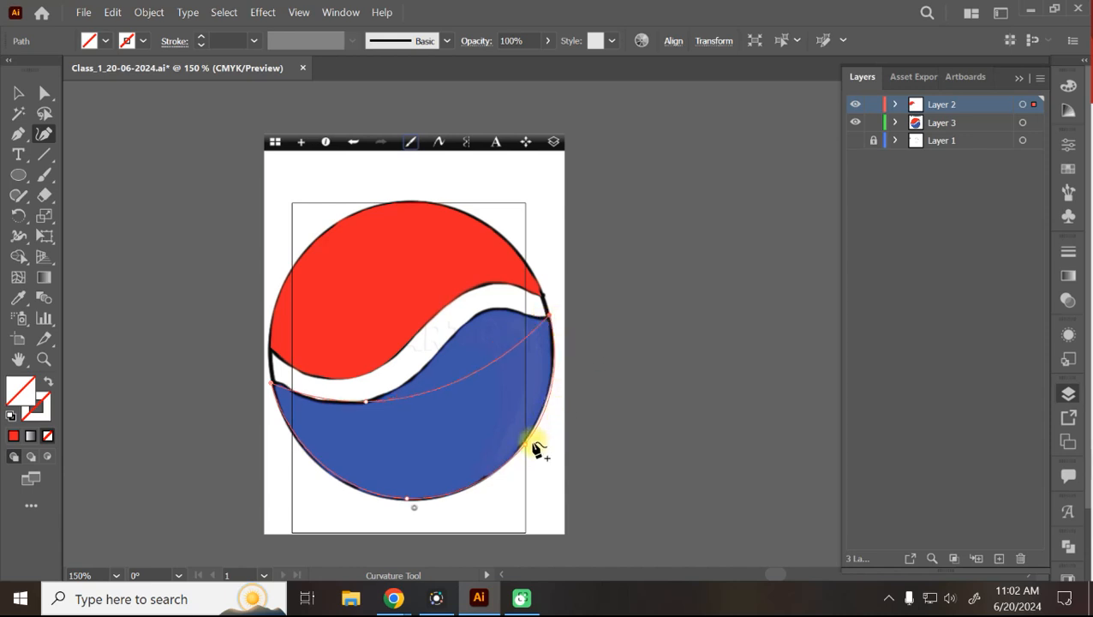
# Adjust the inner curve and anchors so the path fits the wave's lower edge.
pyautogui.moveTo(490, 375); pyautogui.dragTo(489, 315)
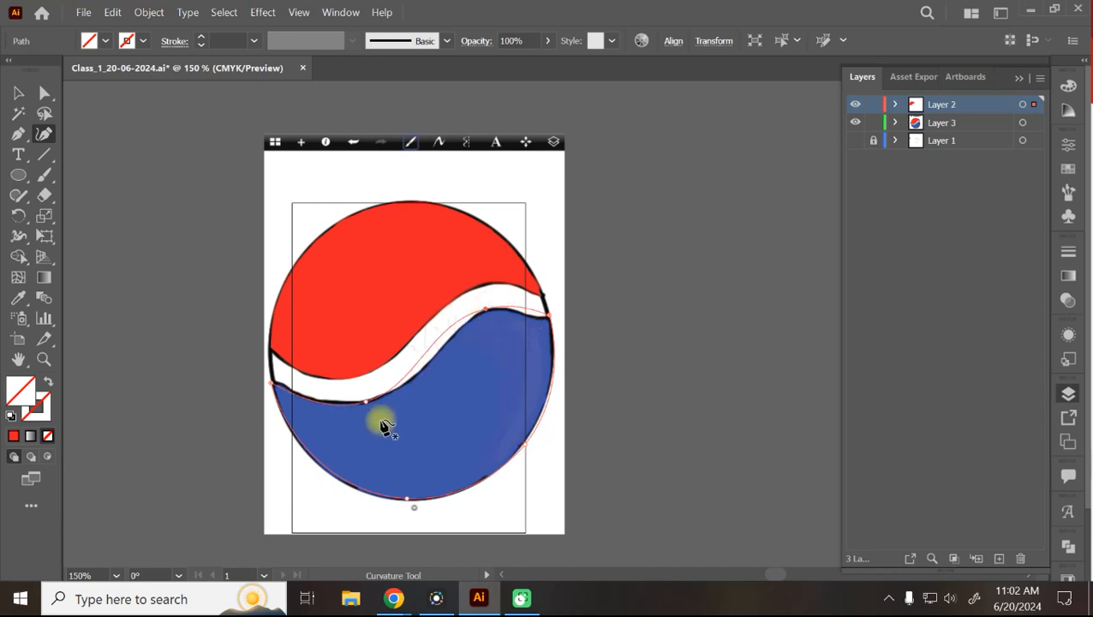
pyautogui.moveTo(366, 402); pyautogui.dragTo(390, 398)
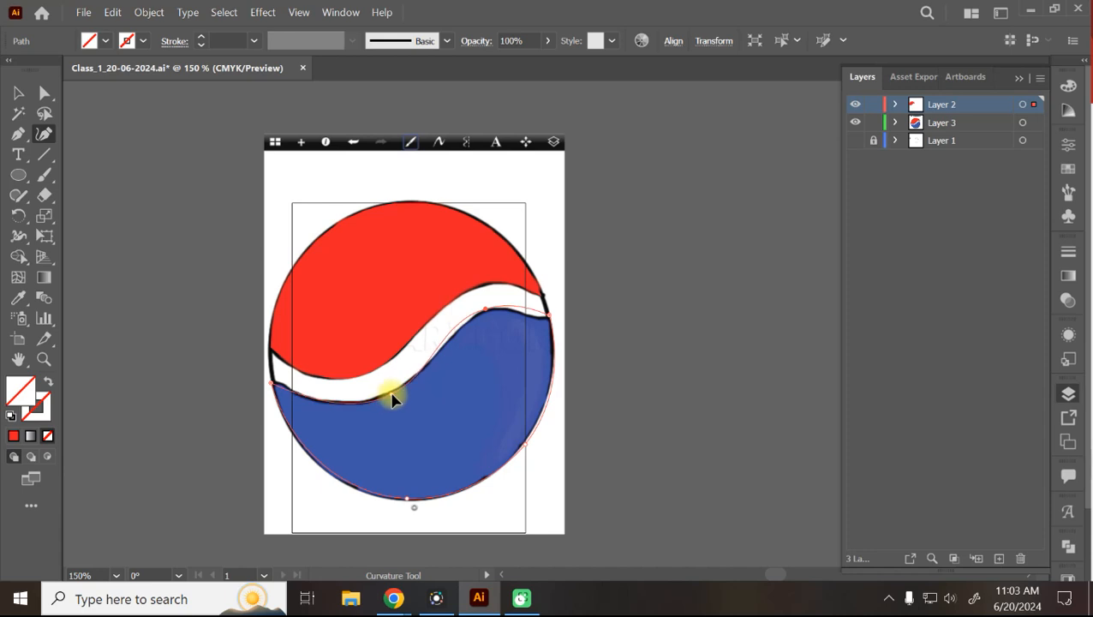
pyautogui.moveTo(537, 316); pyautogui.dragTo(487, 312)
pyautogui.click(532, 317)
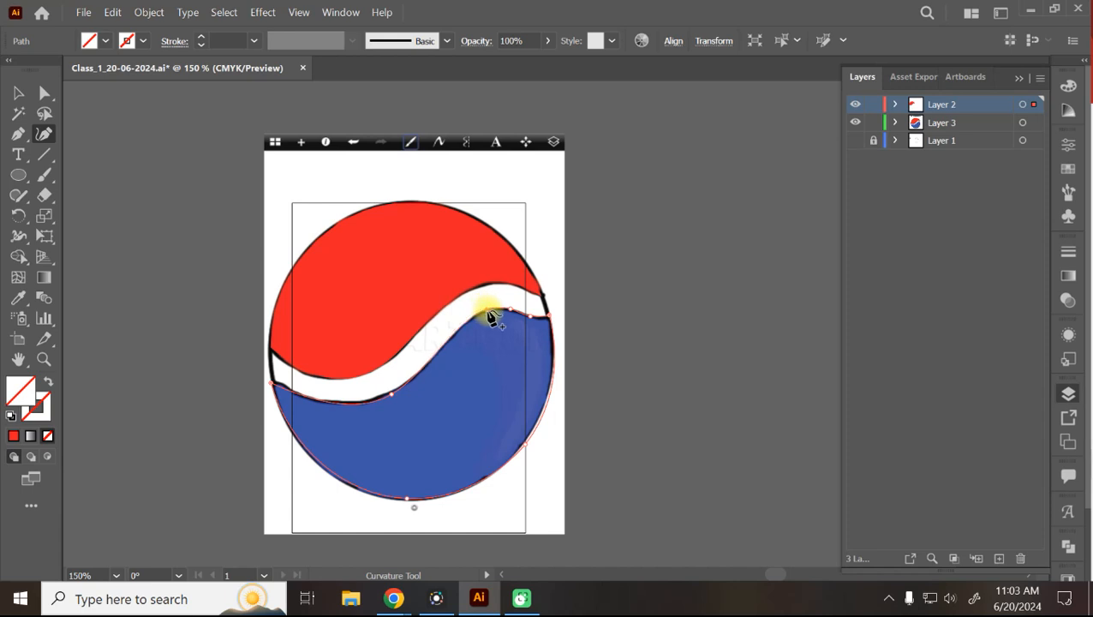
pyautogui.click(21, 94)
pyautogui.click(105, 40)
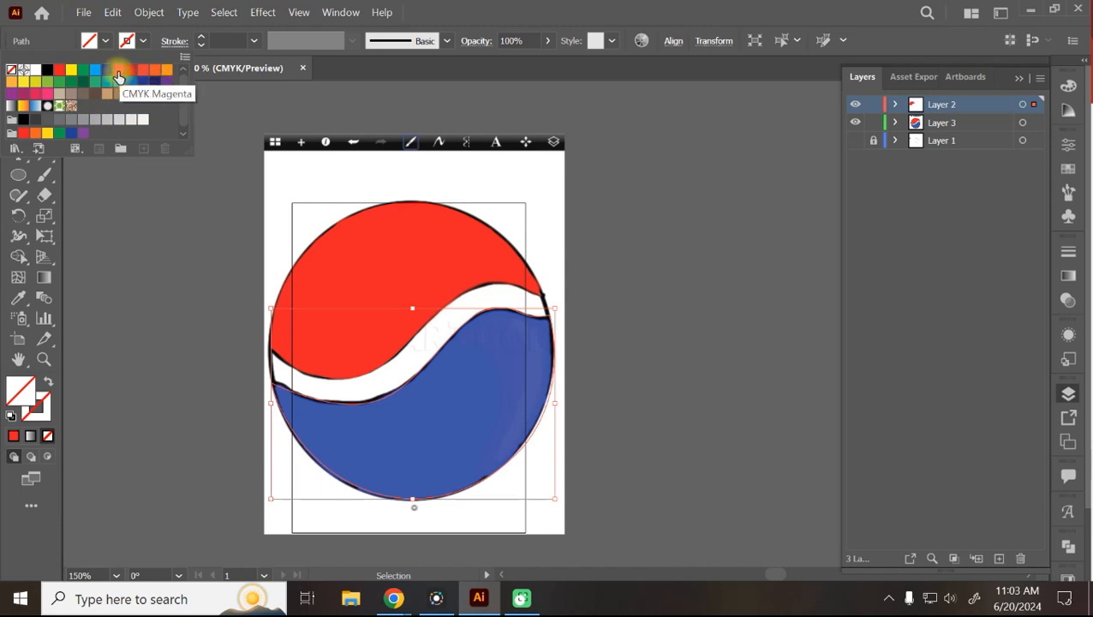
# Fill the lower shape navy, hide the sketch layer, and remove the stray empty circle.
pyautogui.click(107, 69)
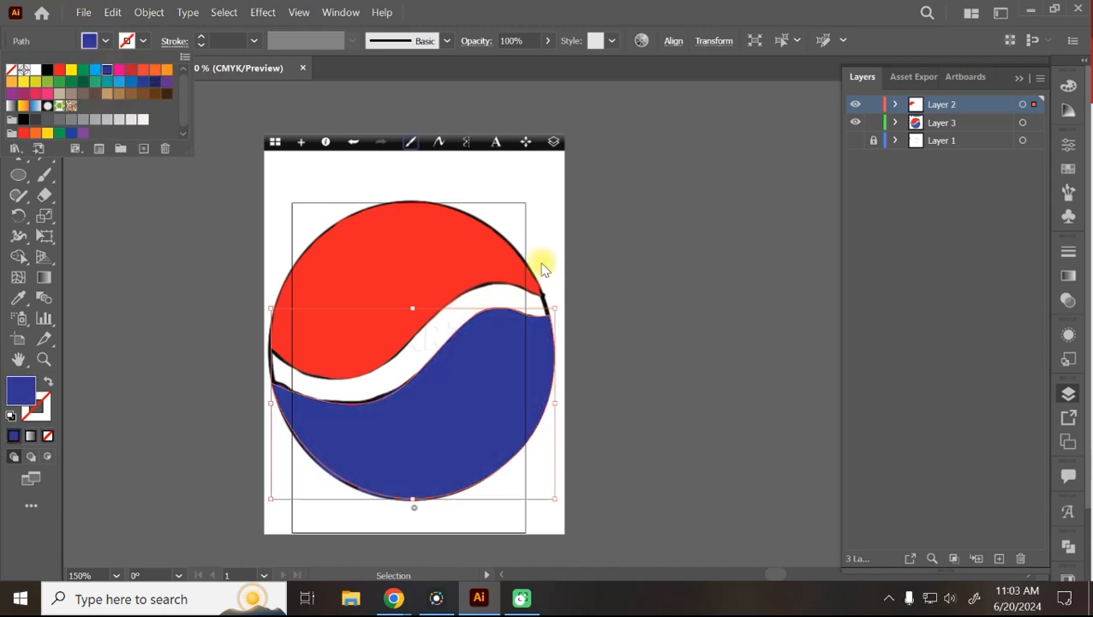
pyautogui.click(856, 128)
pyautogui.click(856, 128)
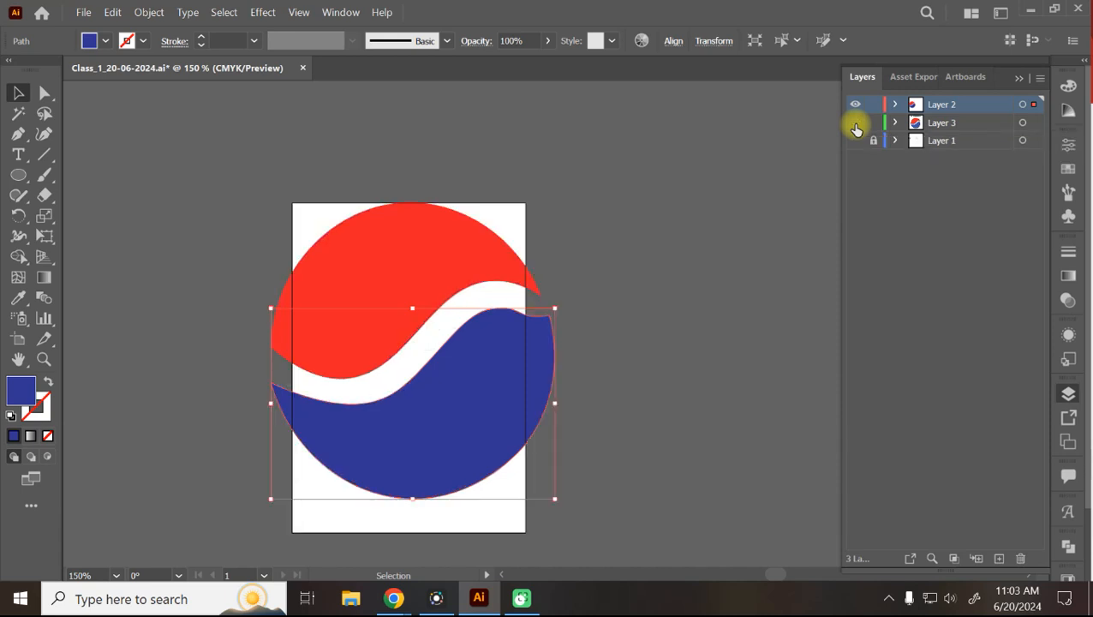
pyautogui.click(698, 238)
pyautogui.moveTo(692, 237); pyautogui.dragTo(389, 471)
pyautogui.hotkey('ctrl', 'z')
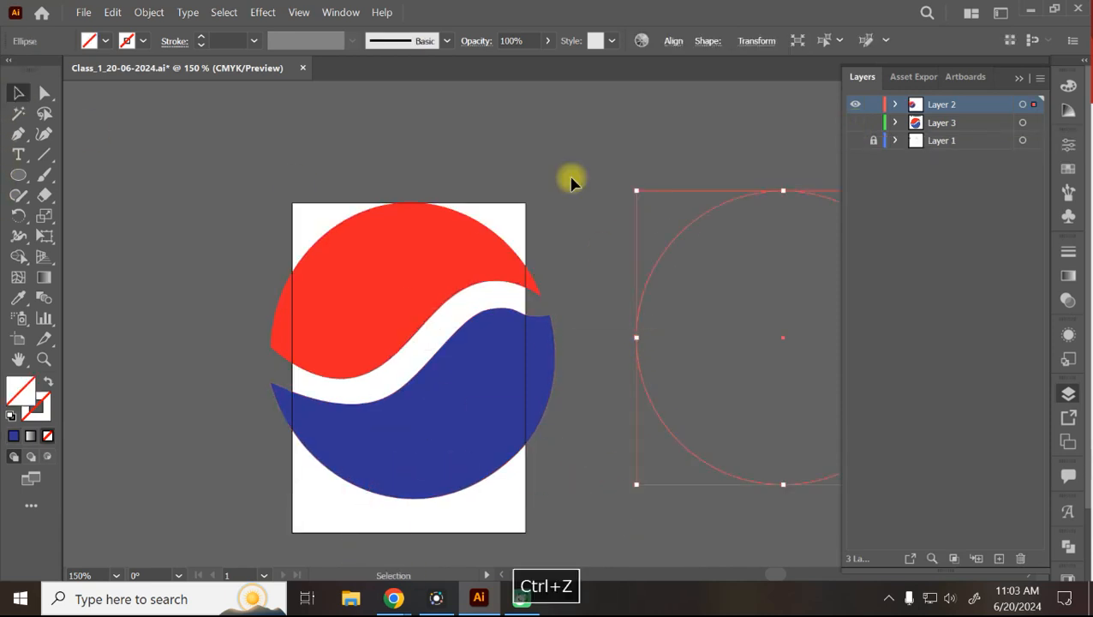
pyautogui.hotkey('ctrl', 'z')
# Move the logo up and left off the artboard, zooming out for more room.
pyautogui.click(470, 439)
pyautogui.moveTo(470, 439); pyautogui.dragTo(240, 361)
pyautogui.hotkey('ctrl', '-')
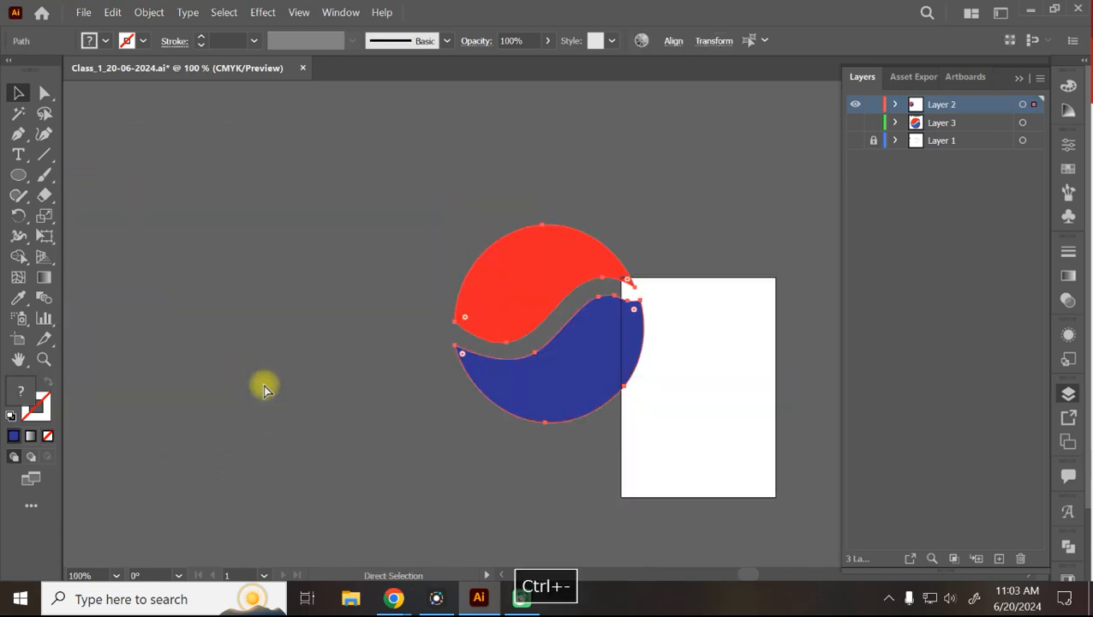
pyautogui.moveTo(578, 371); pyautogui.dragTo(395, 320)
pyautogui.click(487, 452)
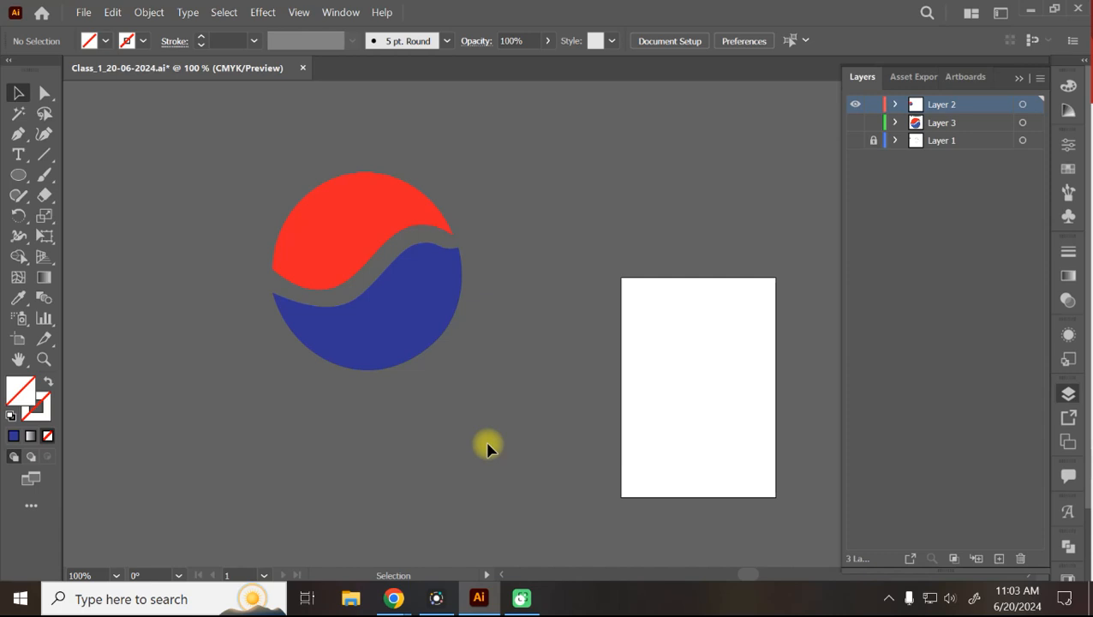
# Pan the canvas and move the red-and-navy logo back onto the artboard.
pyautogui.press('space')
pyautogui.moveTo(510, 452); pyautogui.dragTo(77, 340)
pyautogui.moveTo(641, 295); pyautogui.dragTo(642, 384)
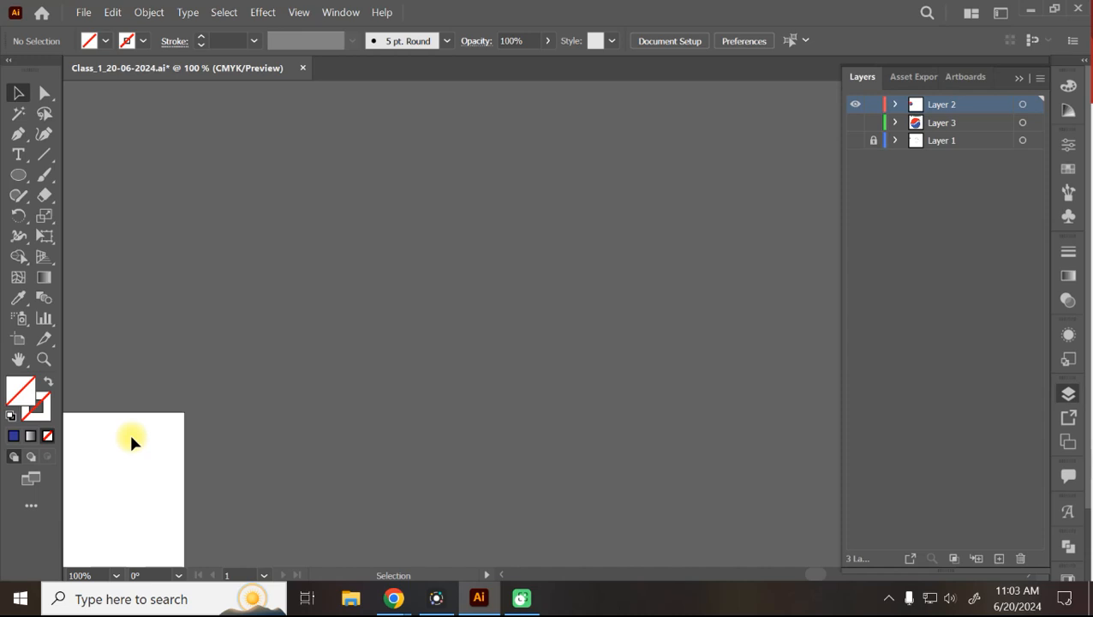
pyautogui.press('space')
pyautogui.moveTo(120, 444); pyautogui.dragTo(437, 184)
pyautogui.moveTo(417, 307); pyautogui.dragTo(566, 415)
pyautogui.hotkey('ctrl', 'a')
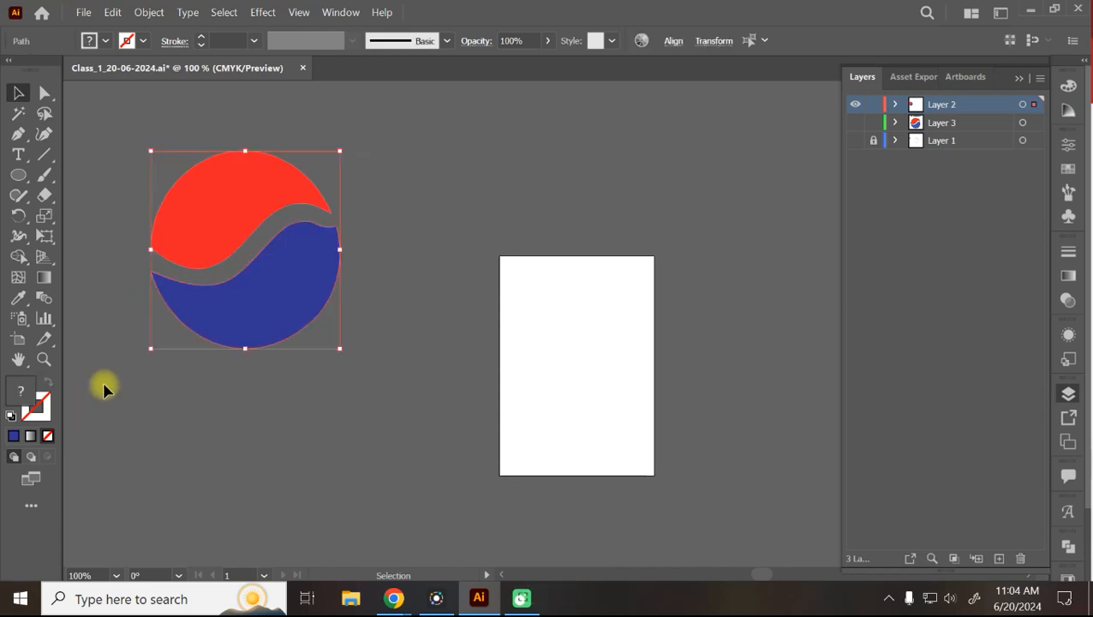
pyautogui.moveTo(325, 270); pyautogui.dragTo(647, 382)
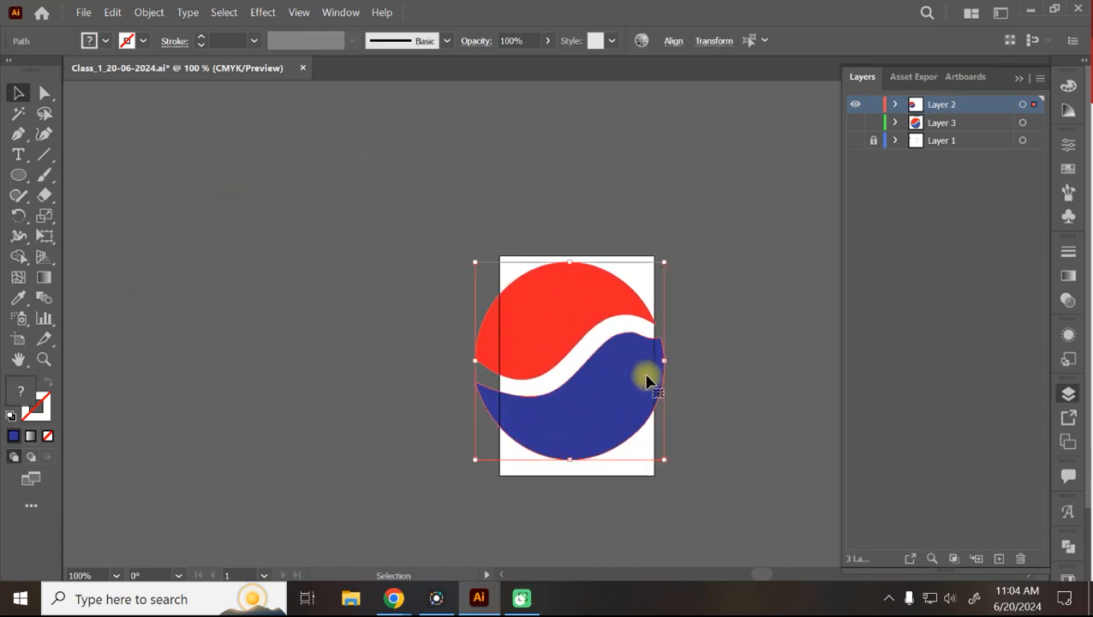
# Check the logo's selection, picking out the red top and navy lower shapes.
pyautogui.click(744, 190)
pyautogui.click(635, 322)
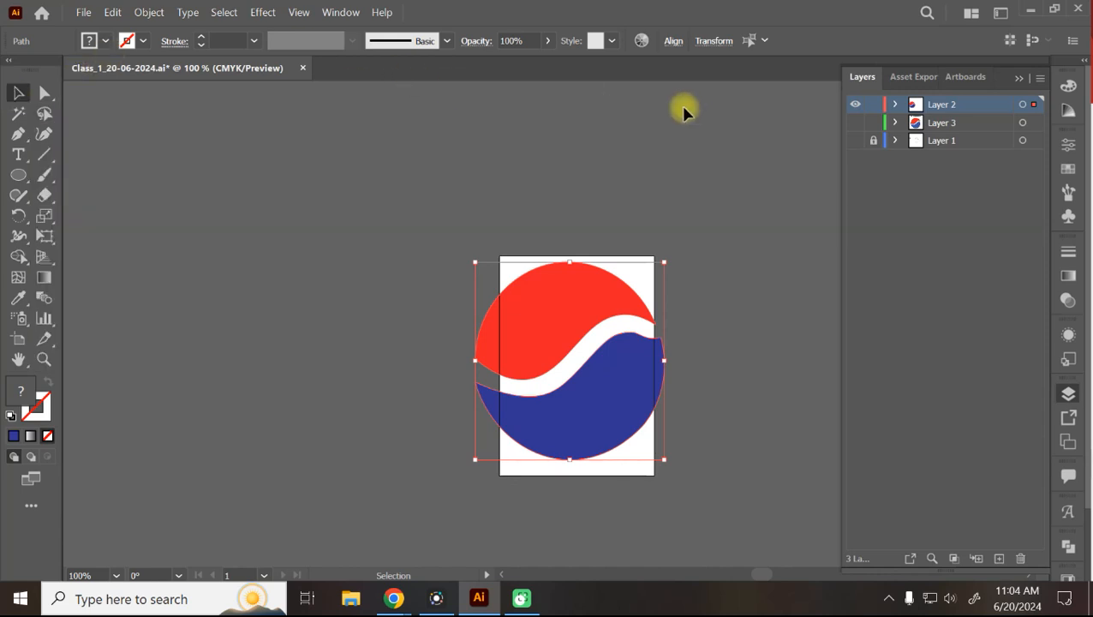
pyautogui.click(482, 211)
pyautogui.hotkey('ctrl', 'a')
pyautogui.click(472, 259)
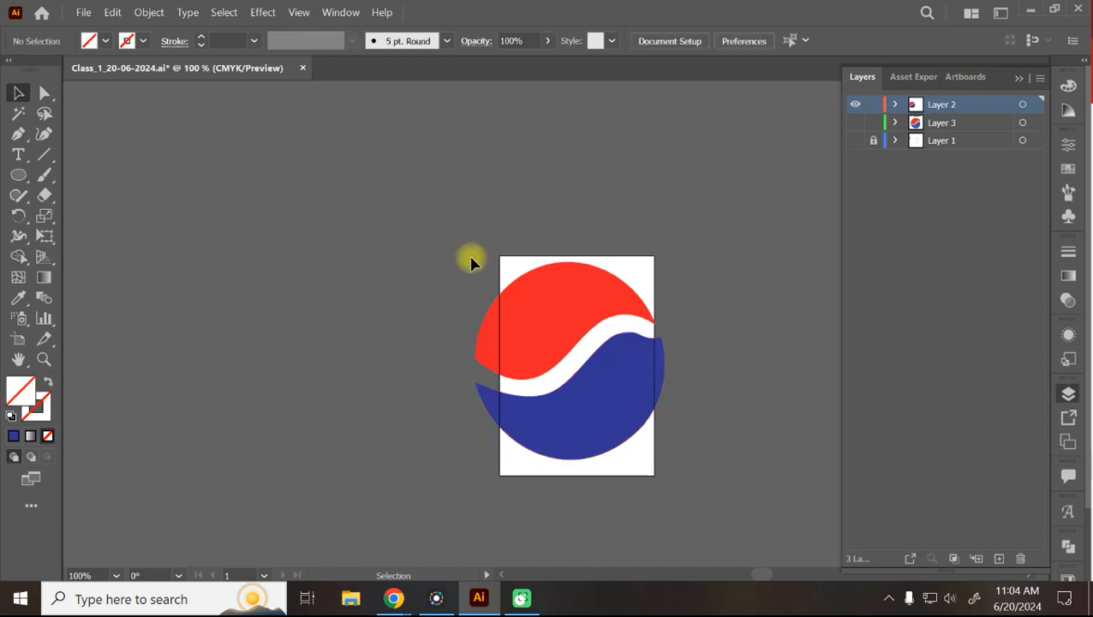
pyautogui.click(510, 291)
pyautogui.click(553, 426)
pyautogui.click(597, 276)
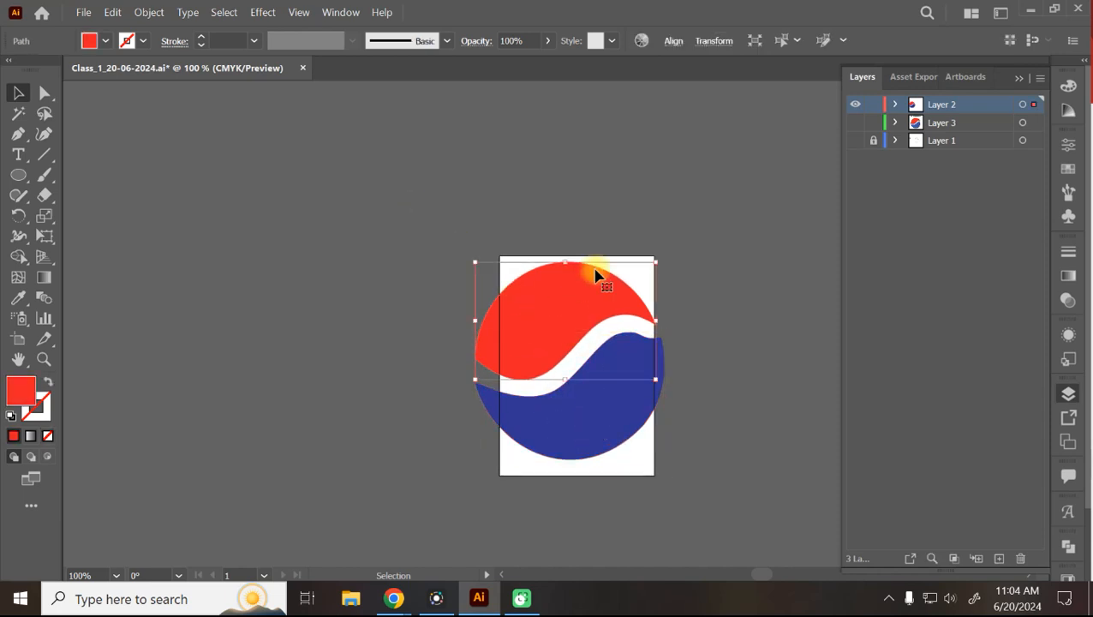
pyautogui.click(19, 175)
# Draw a red circle, a red square below it, and a red hexagon beside the circle.
pyautogui.moveTo(134, 136); pyautogui.dragTo(297, 289)
pyautogui.moveTo(19, 175); pyautogui.dragTo(99, 196)
pyautogui.moveTo(119, 315); pyautogui.dragTo(305, 492)
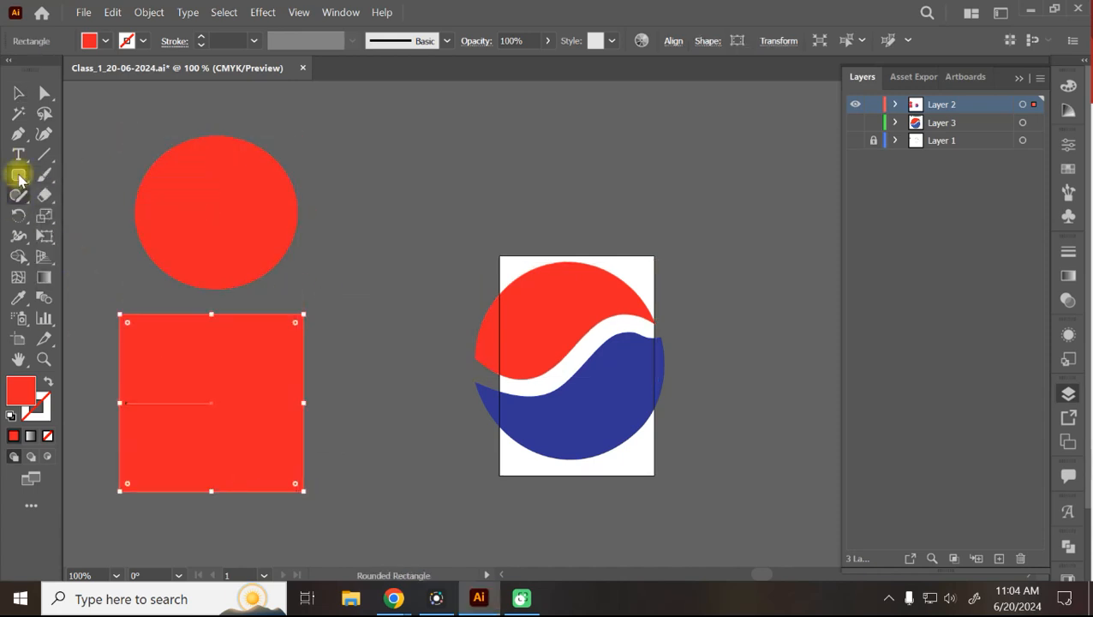
pyautogui.moveTo(19, 175); pyautogui.dragTo(102, 236)
pyautogui.moveTo(385, 188); pyautogui.dragTo(423, 247)
# Try rotating the circle and hexagon, undo both, then widen the hexagon slightly.
pyautogui.click(19, 92)
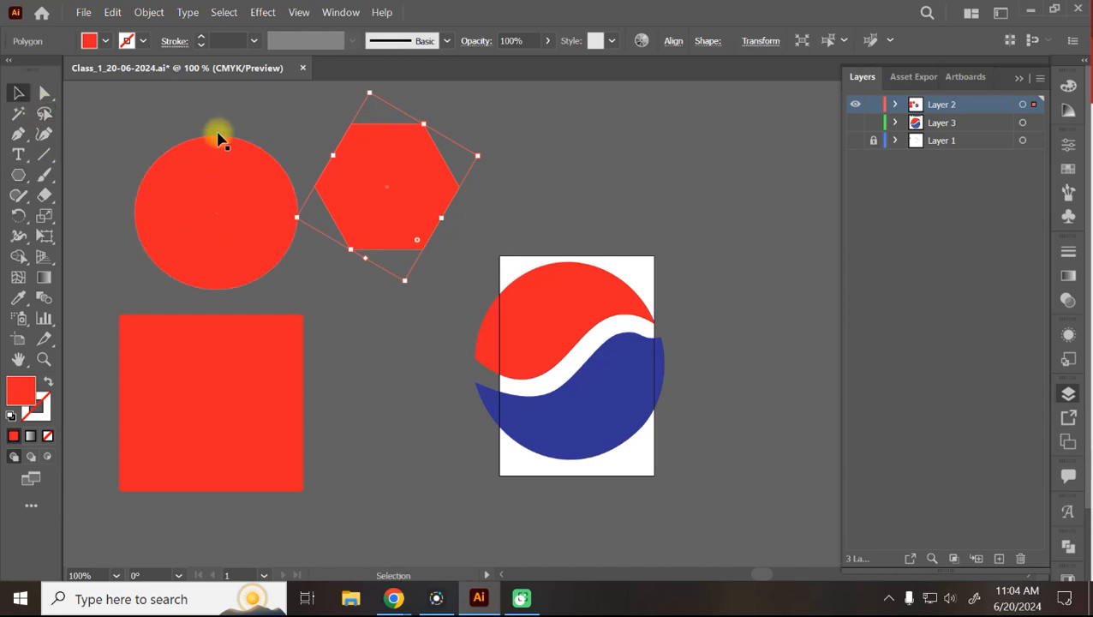
pyautogui.click(85, 112)
pyautogui.click(195, 179)
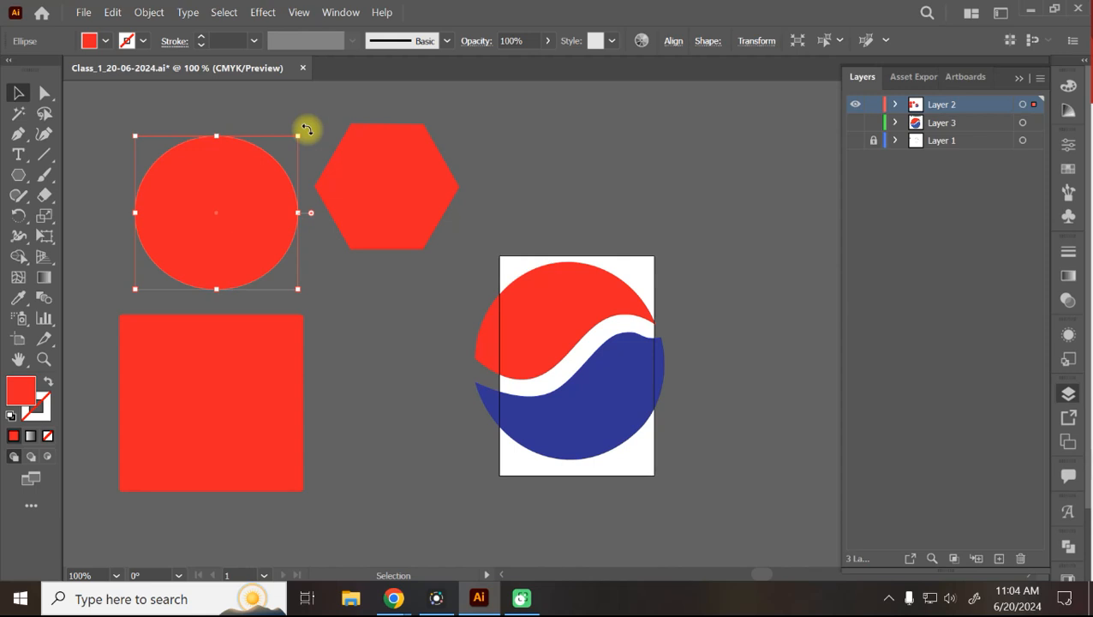
pyautogui.moveTo(306, 129); pyautogui.dragTo(310, 89)
pyautogui.hotkey('ctrl', 'z')
pyautogui.click(368, 169)
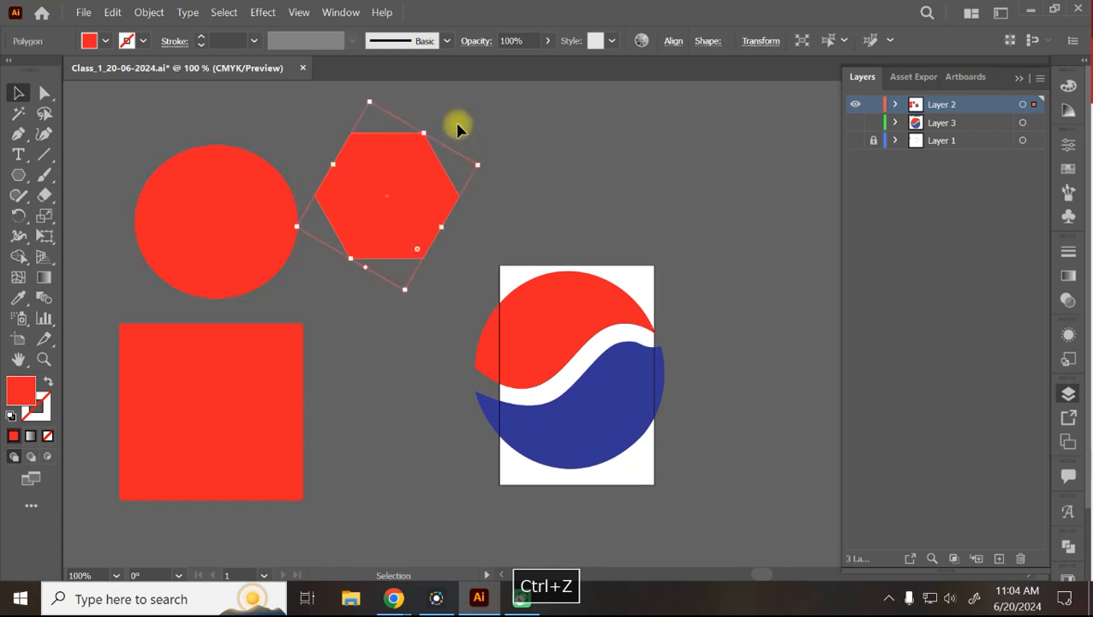
pyautogui.moveTo(484, 160); pyautogui.dragTo(447, 139)
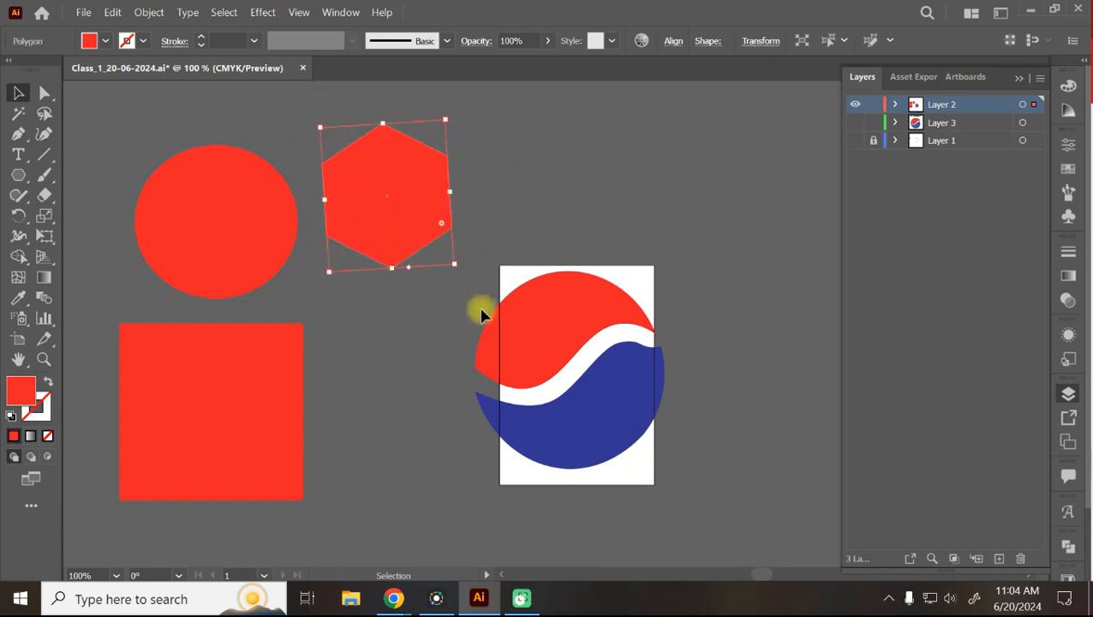
pyautogui.hotkey('ctrl', 'z')
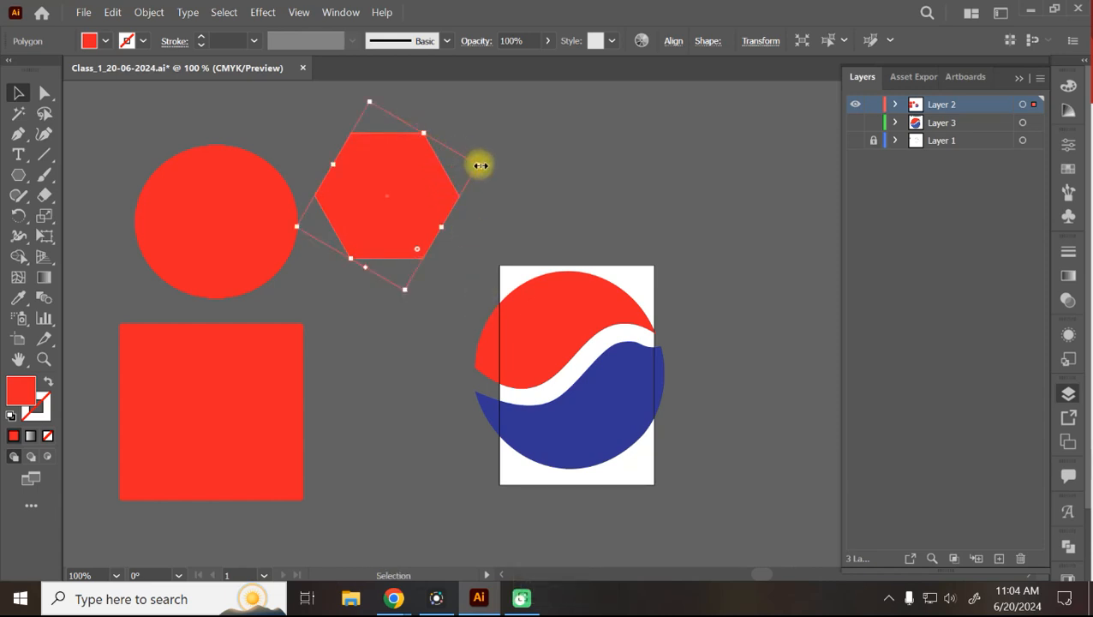
pyautogui.moveTo(478, 163); pyautogui.dragTo(552, 202)
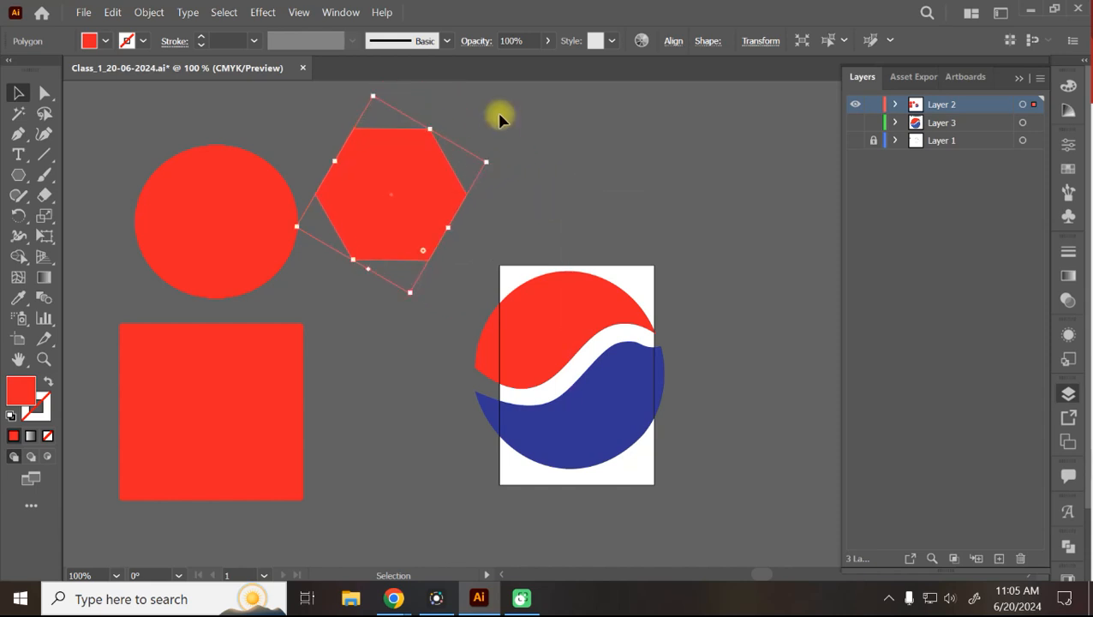
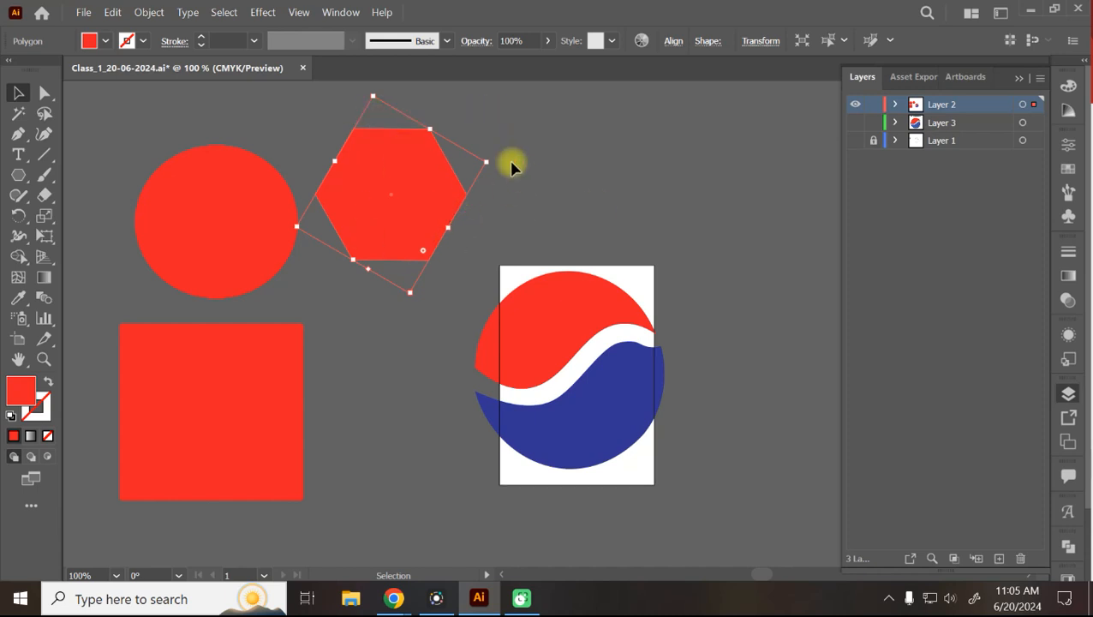
# Enlarge the red hexagon proportionally from its centre using its bounding-box handles.
pyautogui.moveTo(486, 163)
pyautogui.mouseDown()
pyautogui.moveTo(363, 217)
pyautogui.moveTo(420, 160)
pyautogui.moveTo(381, 219)
pyautogui.moveTo(483, 167)
pyautogui.mouseUp()
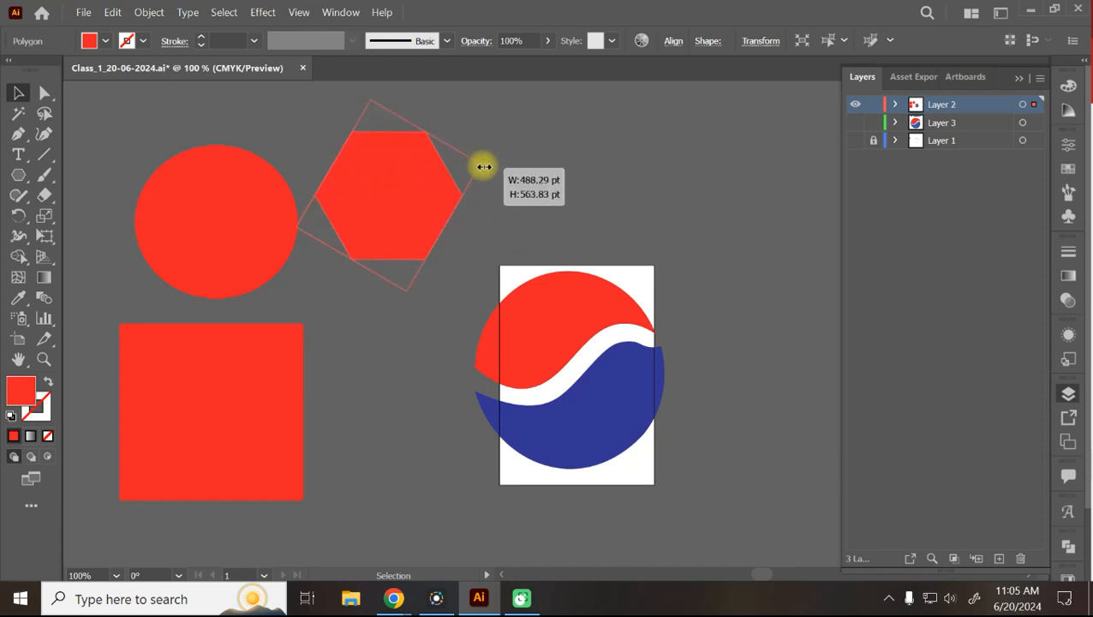
pyautogui.moveTo(483, 166); pyautogui.dragTo(484, 166)
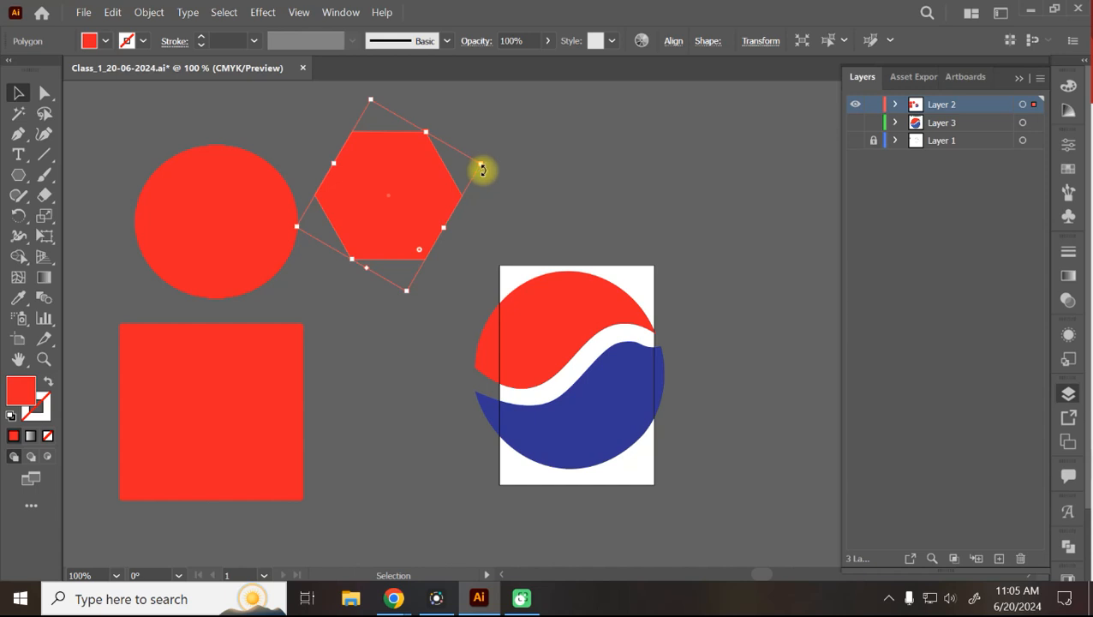
pyautogui.moveTo(483, 166); pyautogui.dragTo(515, 154)
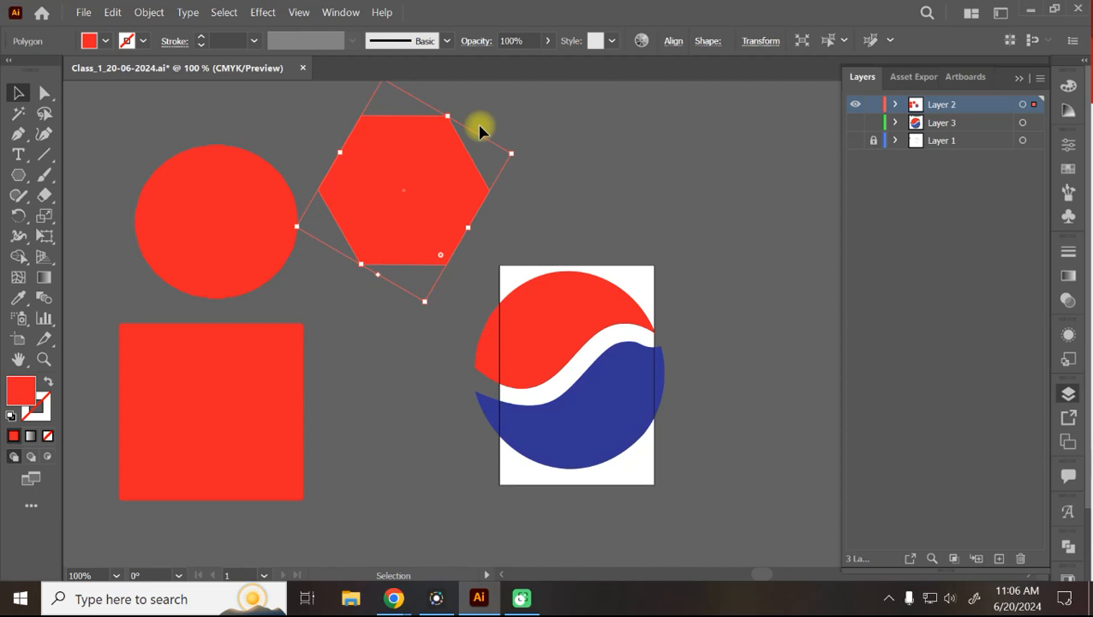
pyautogui.moveTo(510, 152); pyautogui.dragTo(657, 127)
# Undo the enlargement and rescale the hexagon proportionally back near its original size.
pyautogui.hotkey('ctrl', 'z')
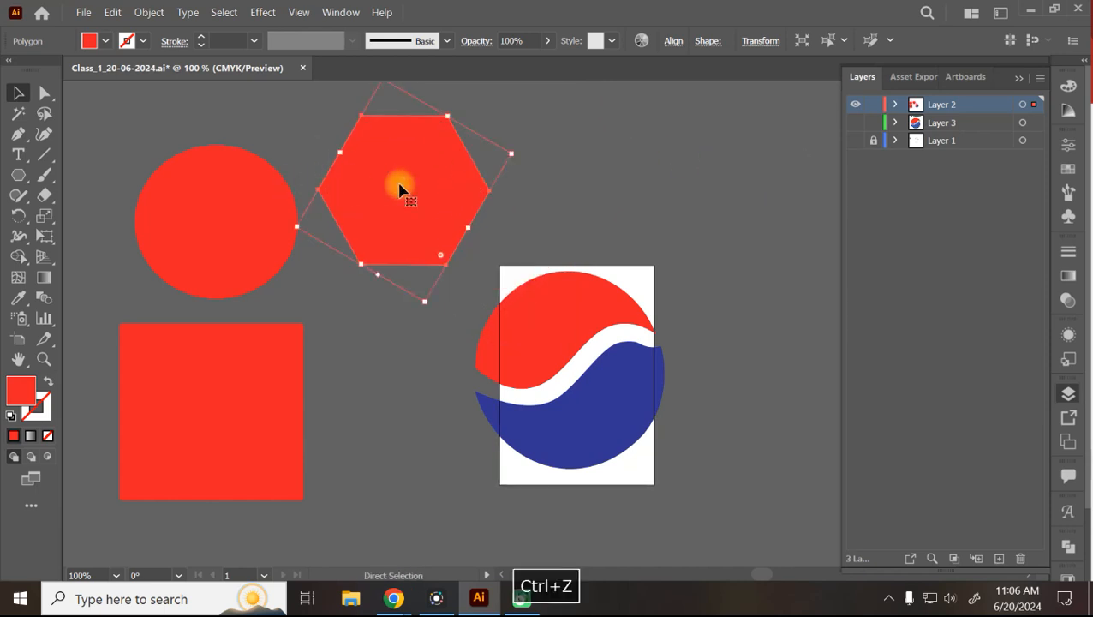
pyautogui.moveTo(518, 154); pyautogui.dragTo(607, 161)
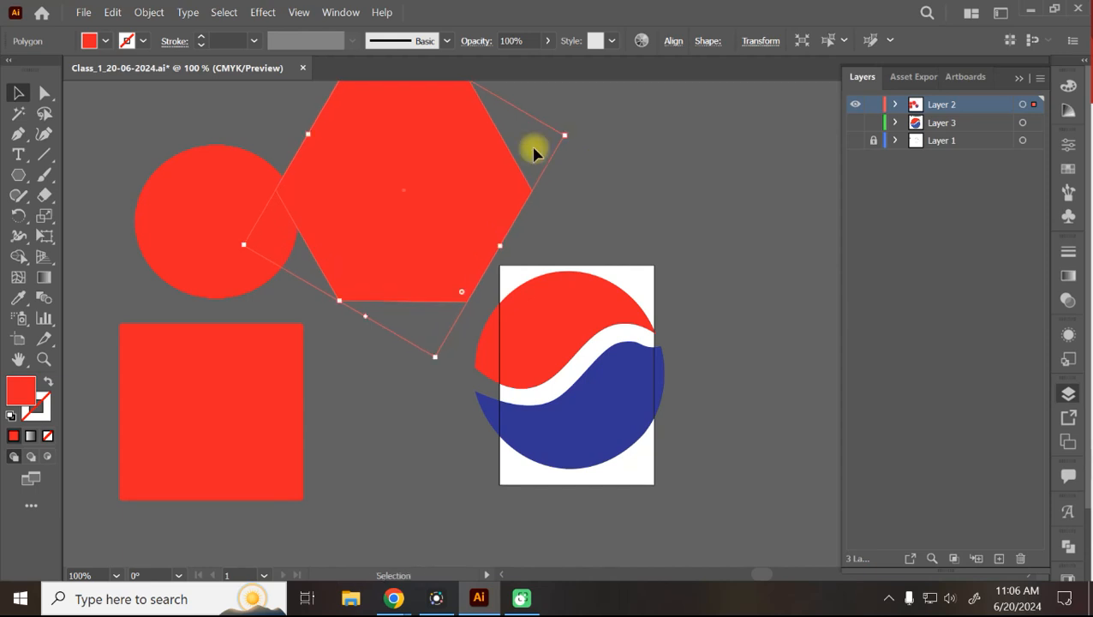
pyautogui.moveTo(566, 137); pyautogui.dragTo(527, 181)
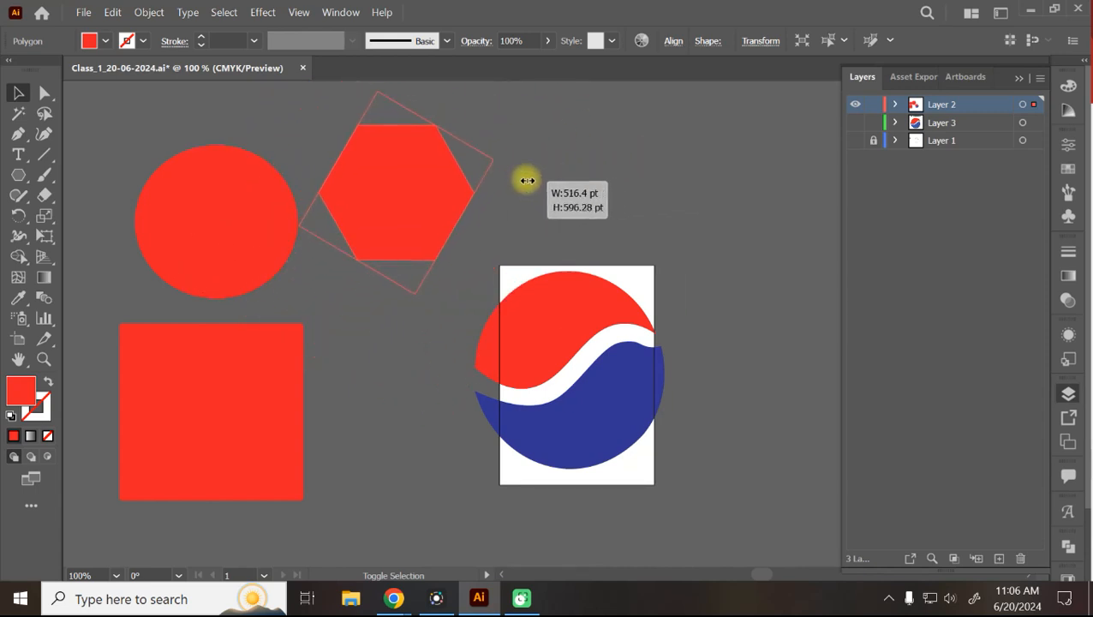
pyautogui.moveTo(527, 181); pyautogui.dragTo(527, 182)
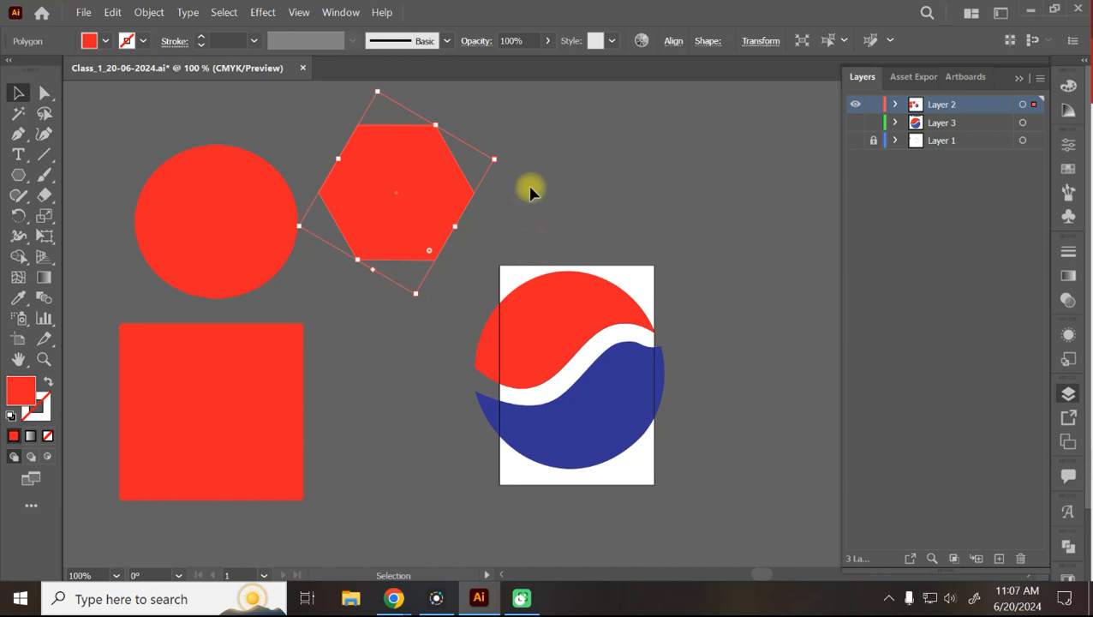
pyautogui.click(529, 185)
# Reselect the hexagon and try rotating it by its corner handle.
pyautogui.click(412, 212)
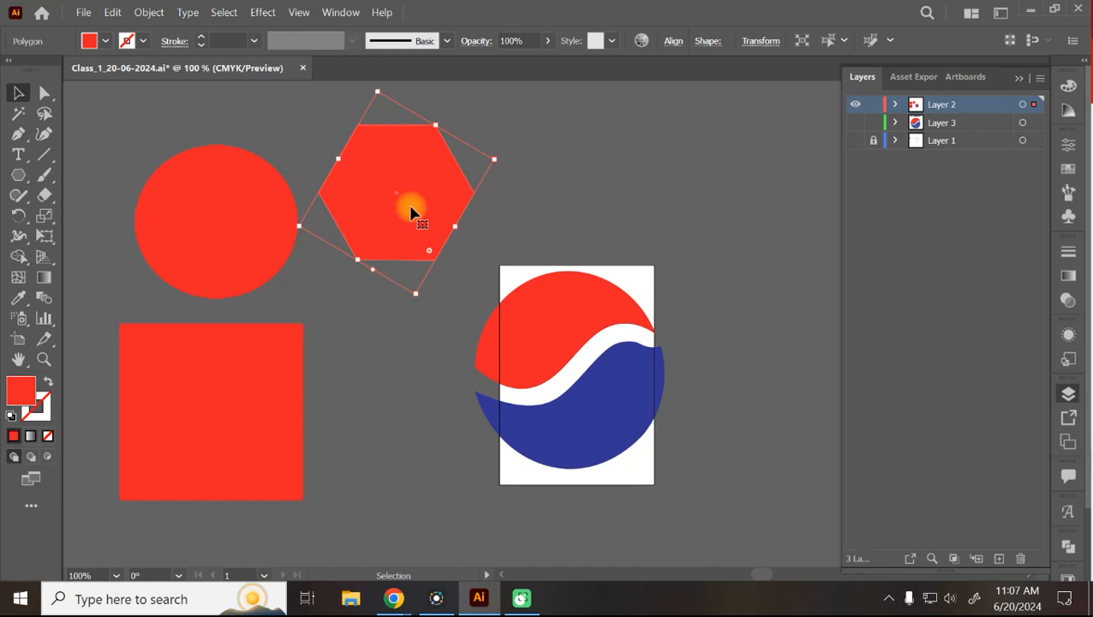
pyautogui.moveTo(509, 152); pyautogui.dragTo(472, 164)
pyautogui.click(470, 163)
pyautogui.click(436, 191)
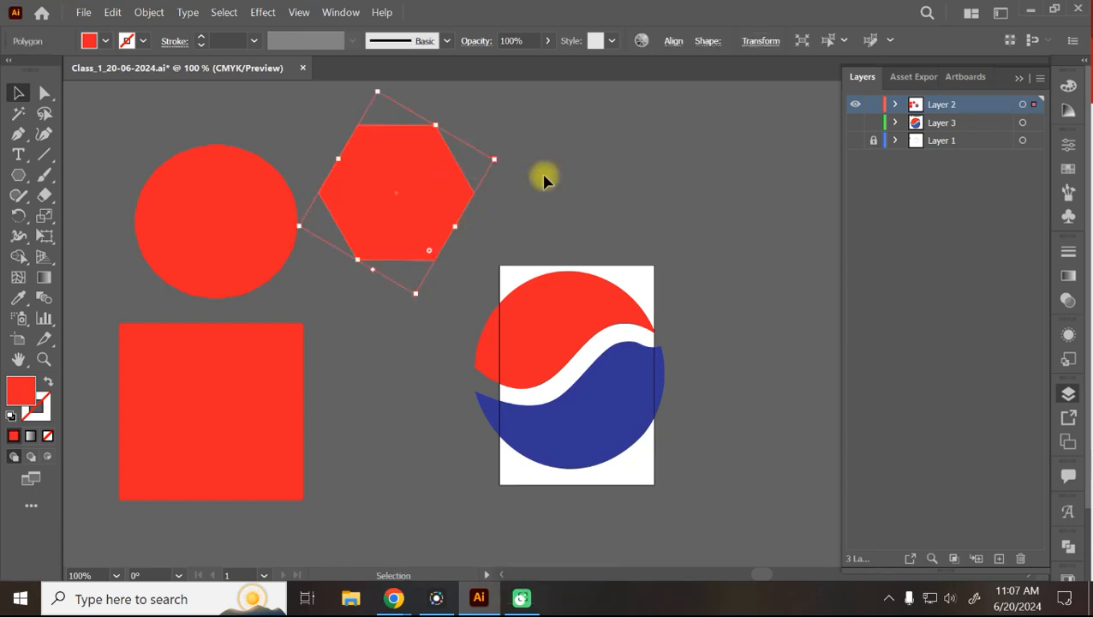
pyautogui.moveTo(503, 157); pyautogui.dragTo(464, 179)
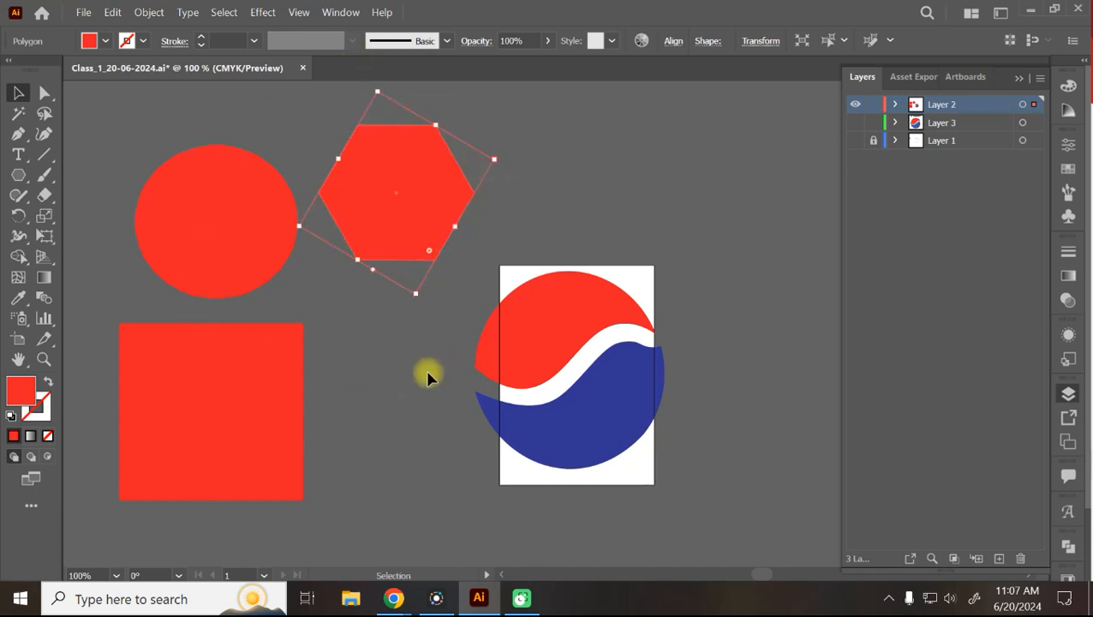
# Select the red circle, hexagon and square together and move them left.
pyautogui.click(206, 415)
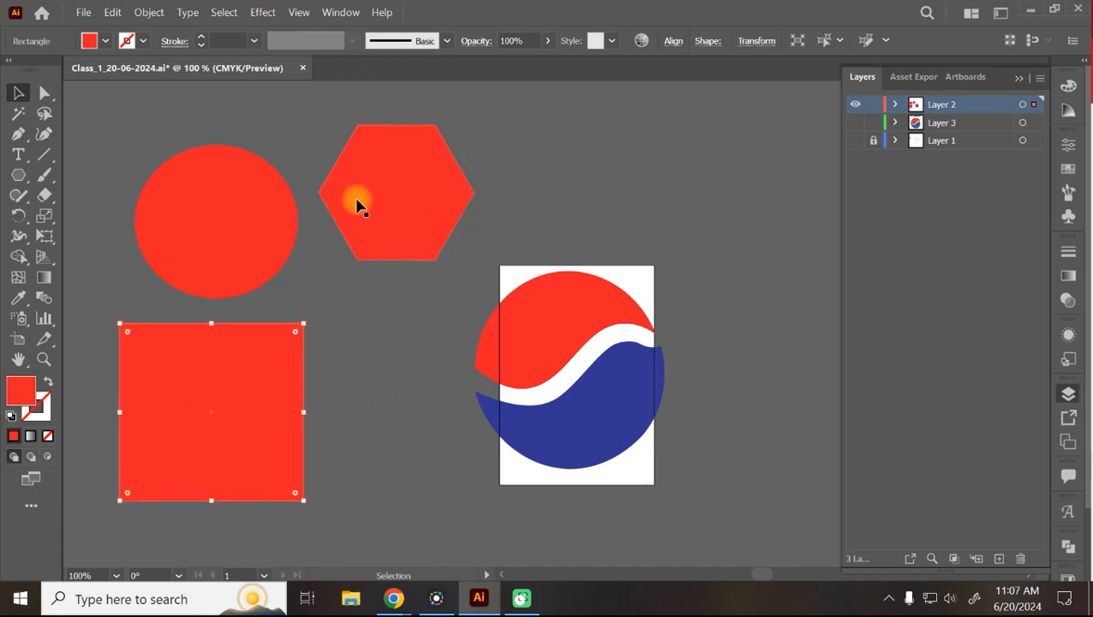
pyautogui.keyDown('shift'); pyautogui.click(392, 222); pyautogui.keyUp('shift')
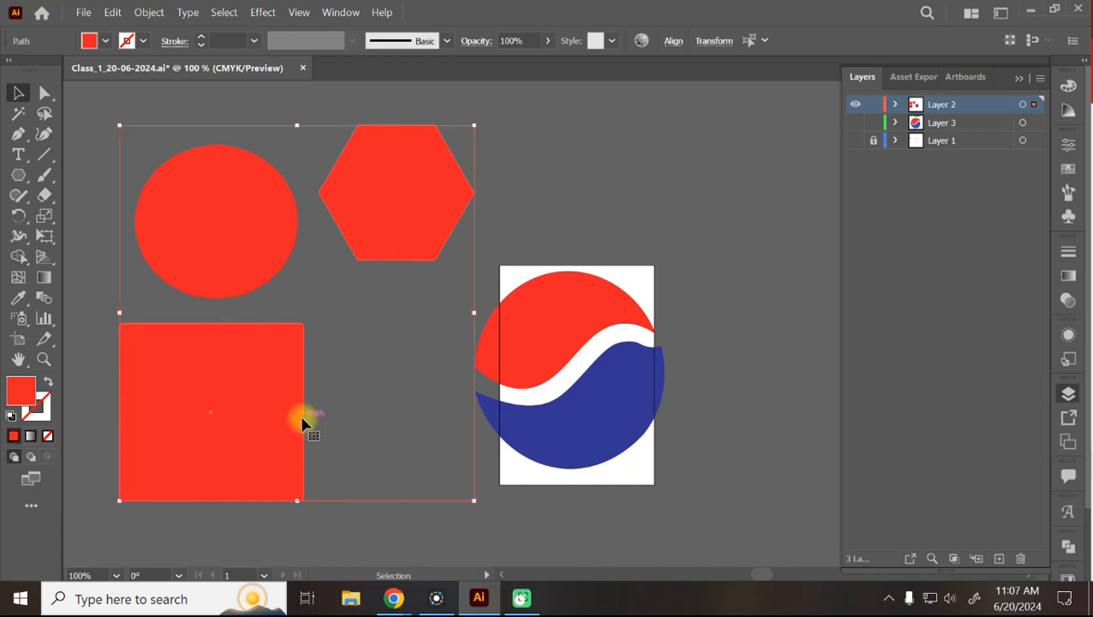
pyautogui.click(681, 137)
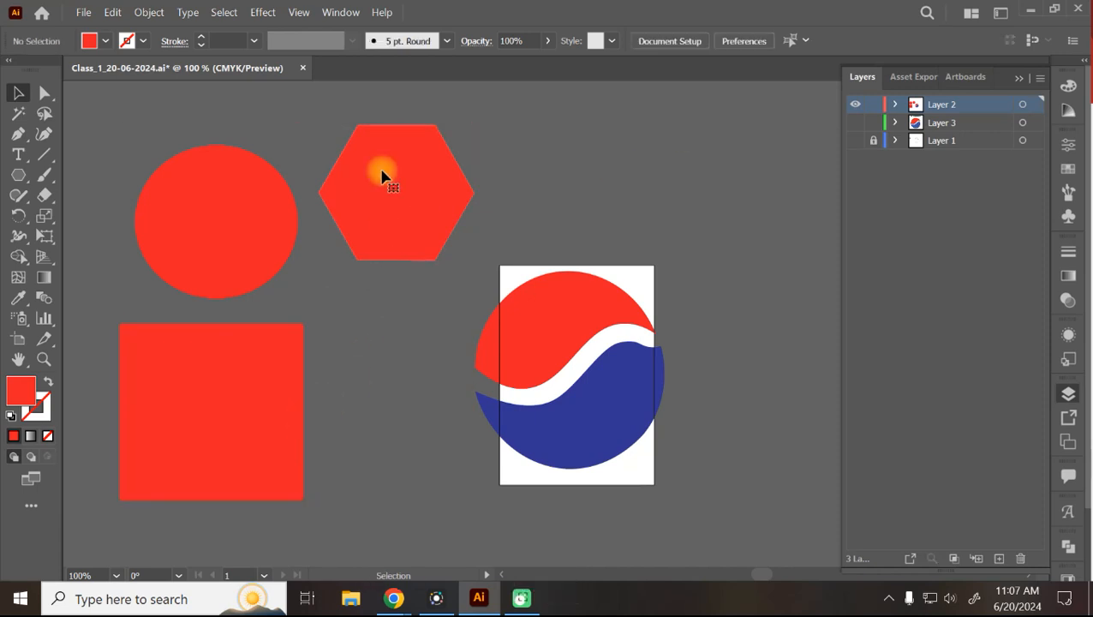
pyautogui.click(383, 176)
pyautogui.keyDown('shift'); pyautogui.click(217, 451); pyautogui.keyUp('shift')
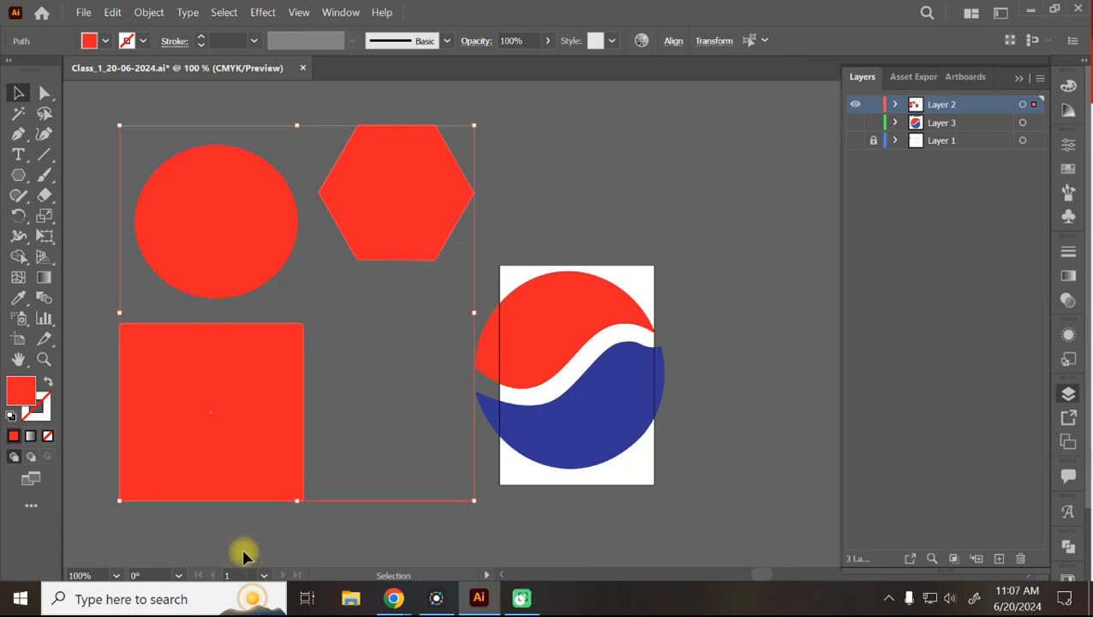
pyautogui.click(656, 163)
pyautogui.click(348, 205)
pyautogui.keyDown('shift'); pyautogui.click(181, 456); pyautogui.keyUp('shift')
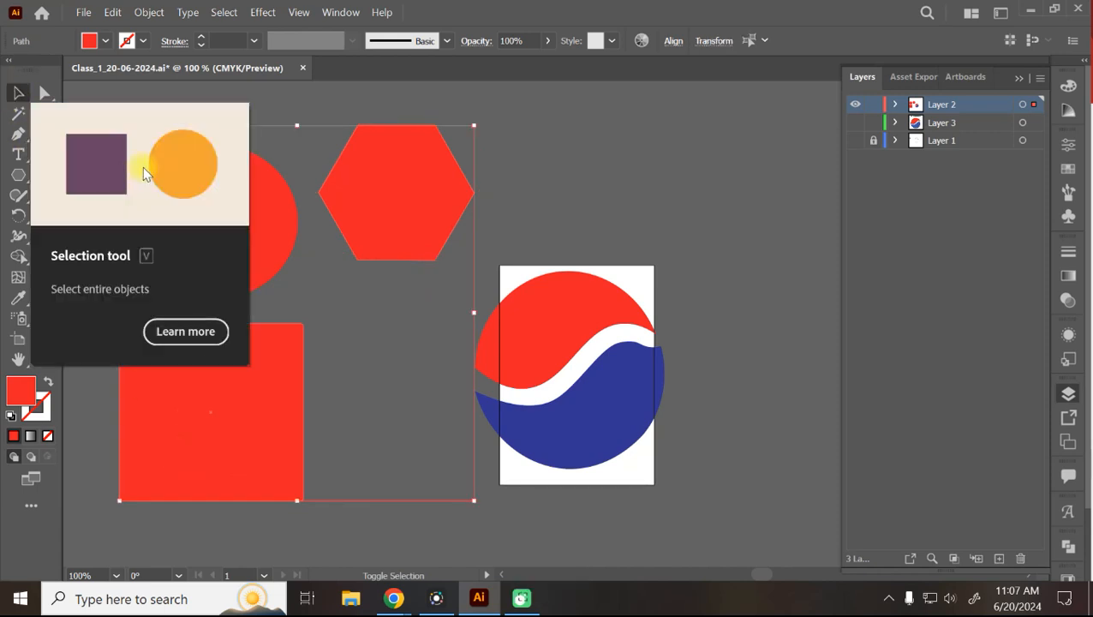
pyautogui.keyDown('shift'); pyautogui.click(264, 215); pyautogui.keyUp('shift')
pyautogui.moveTo(227, 242); pyautogui.dragTo(205, 224)
# Shrink the Pepsi logo about its centre and move it up the page.
pyautogui.click(576, 290)
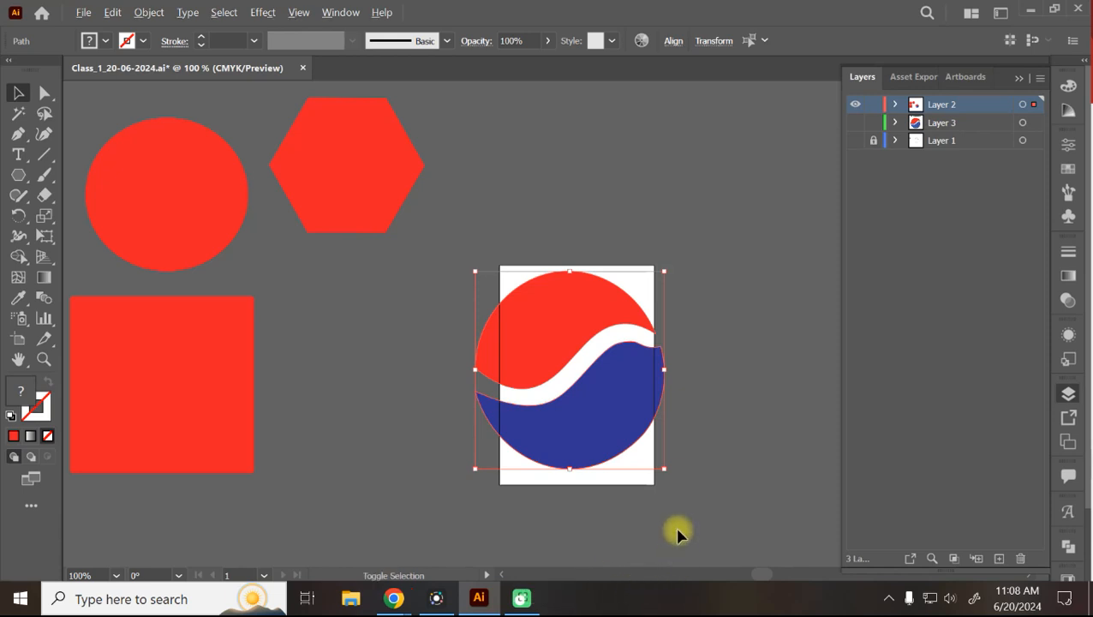
pyautogui.moveTo(665, 468); pyautogui.dragTo(630, 434)
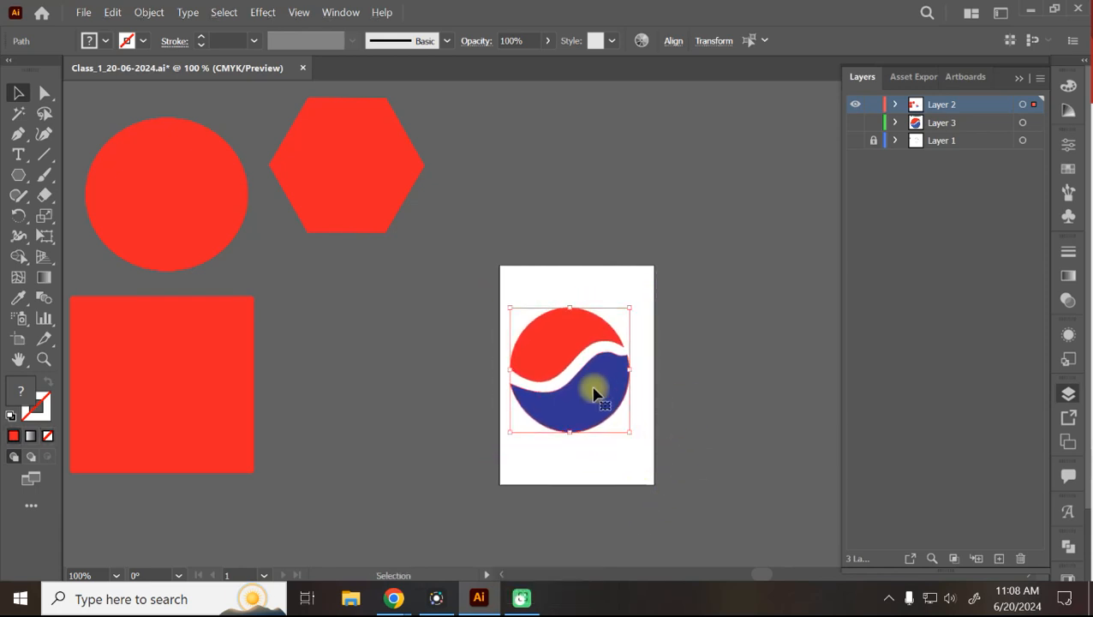
pyautogui.moveTo(591, 394); pyautogui.dragTo(598, 358)
pyautogui.click(667, 357)
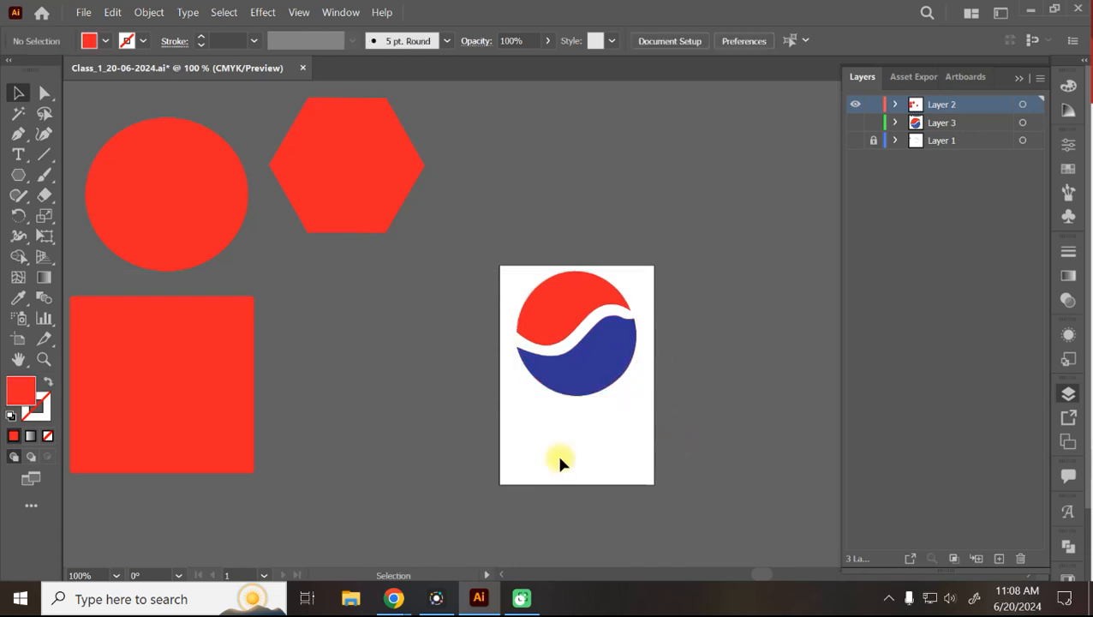
# Save and close the class file, then create a new A4 print document.
pyautogui.hotkey('ctrl', 's')
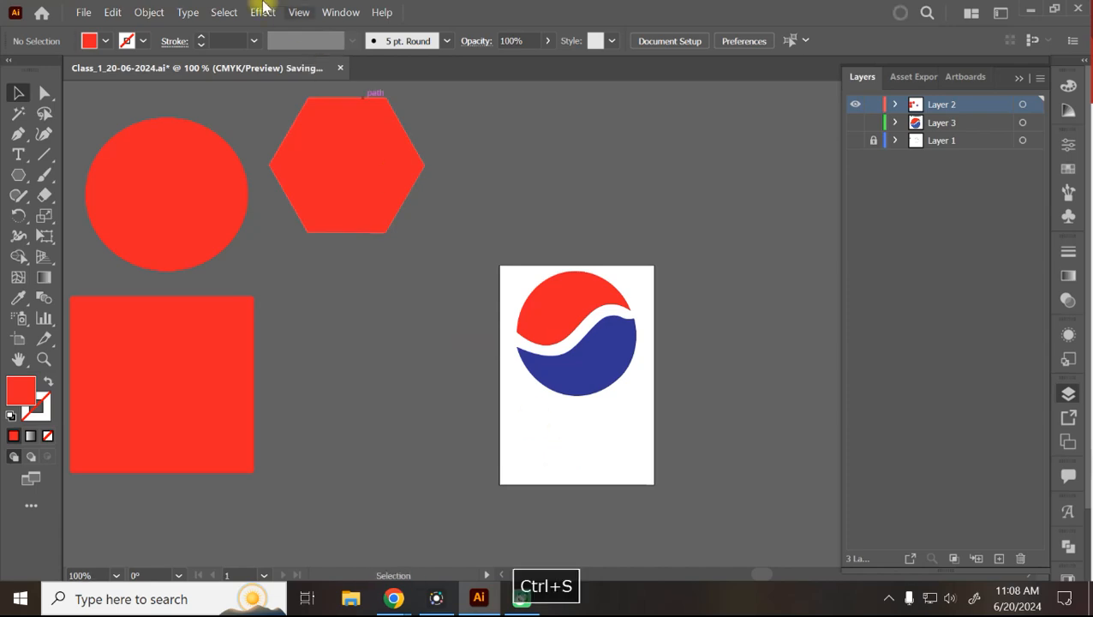
pyautogui.click(299, 67)
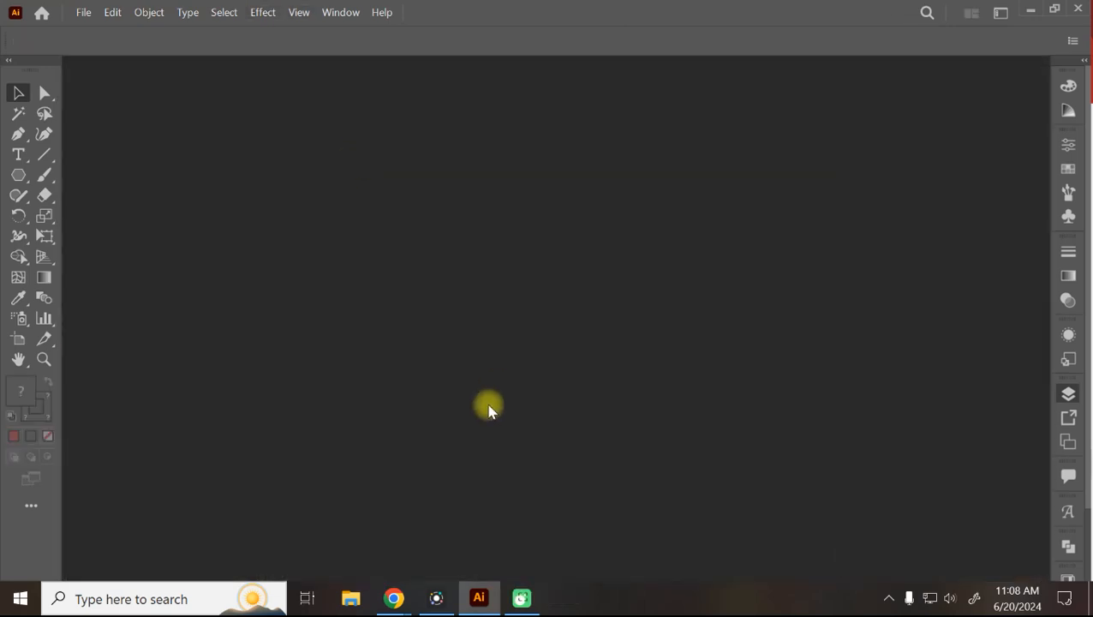
pyautogui.hotkey('ctrl', 'n')
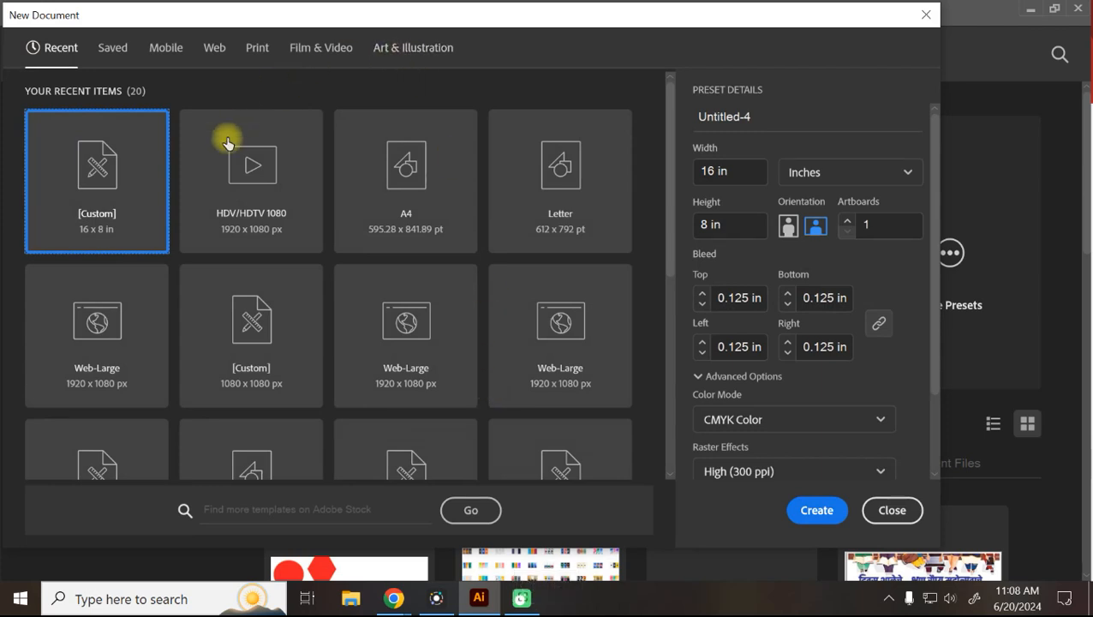
pyautogui.click(249, 50)
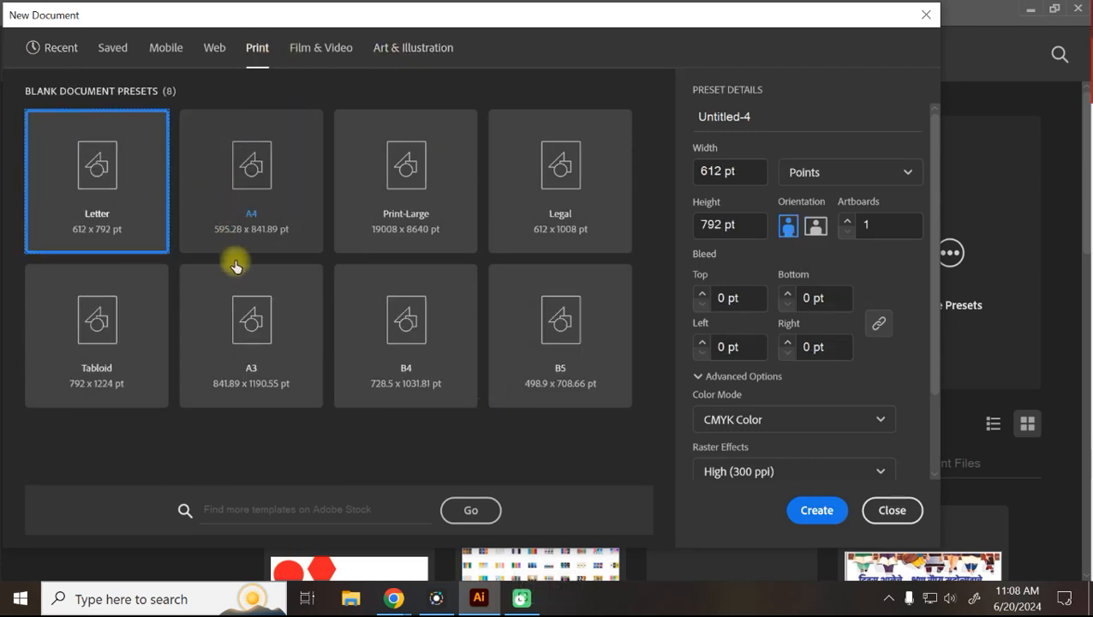
pyautogui.click(271, 182)
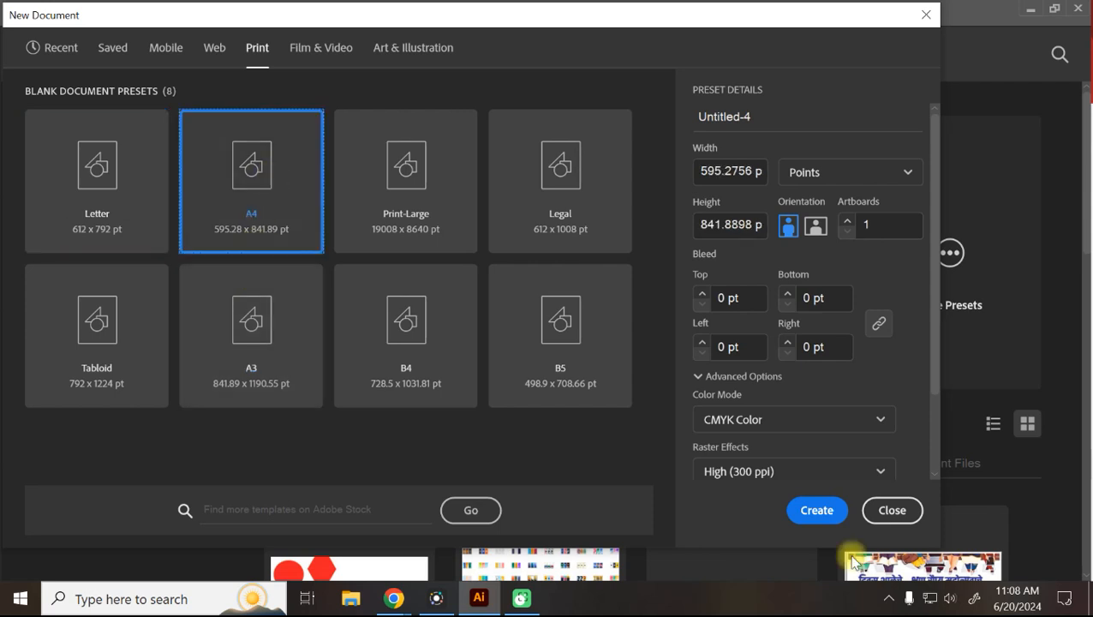
pyautogui.click(817, 511)
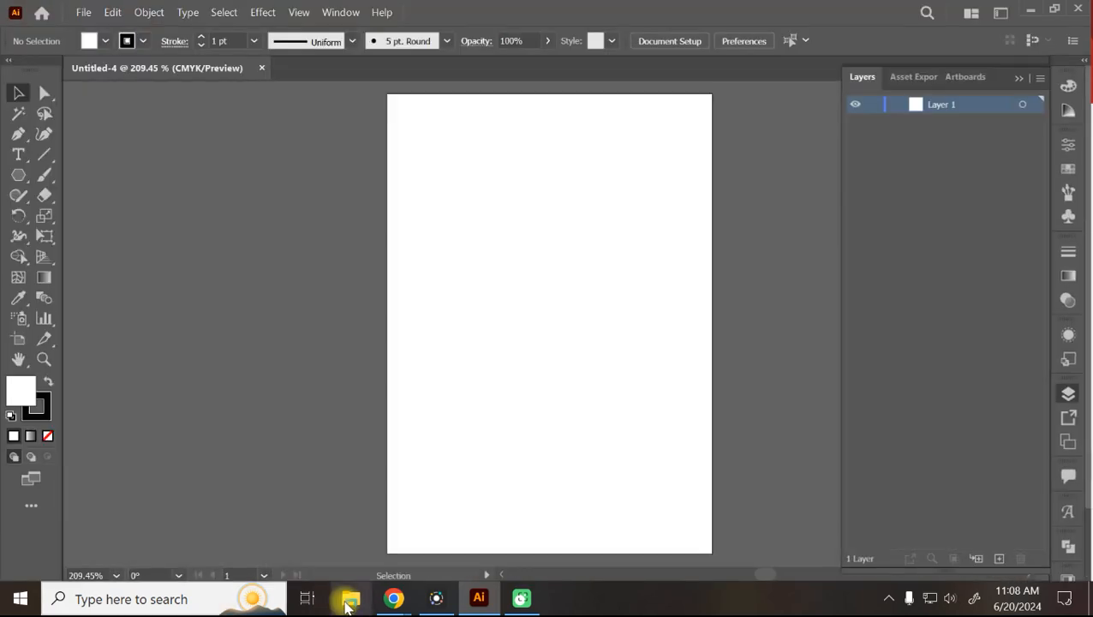
# Copy the adidas logo image from the 'logo drawing' Google image results.
pyautogui.moveTo(407, 605)
pyautogui.click(301, 531)
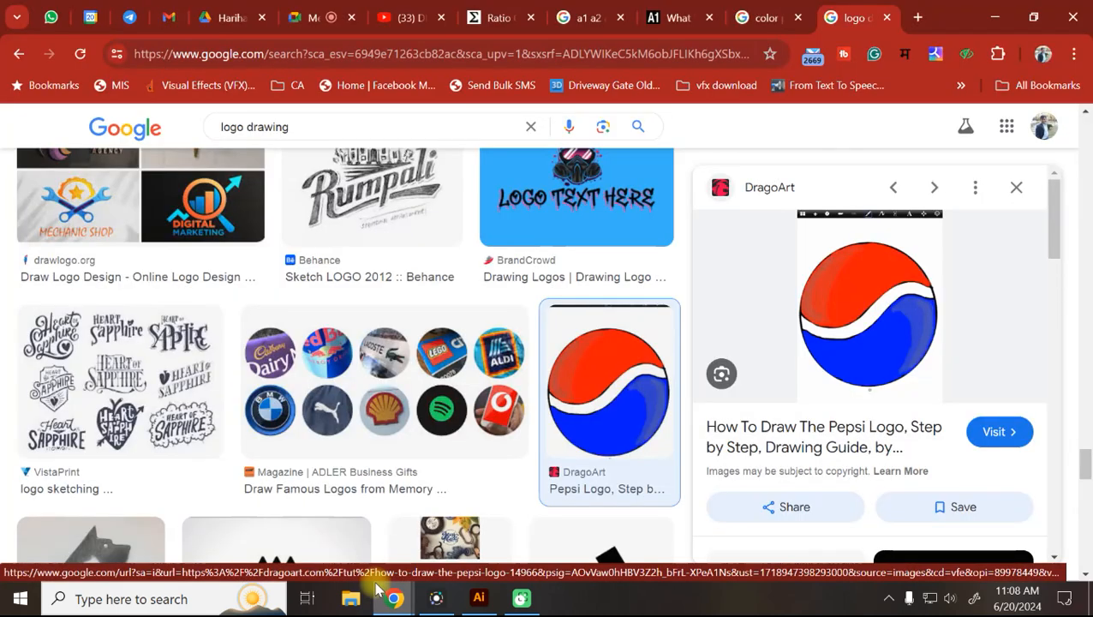
pyautogui.scroll(-4, 422, 449)
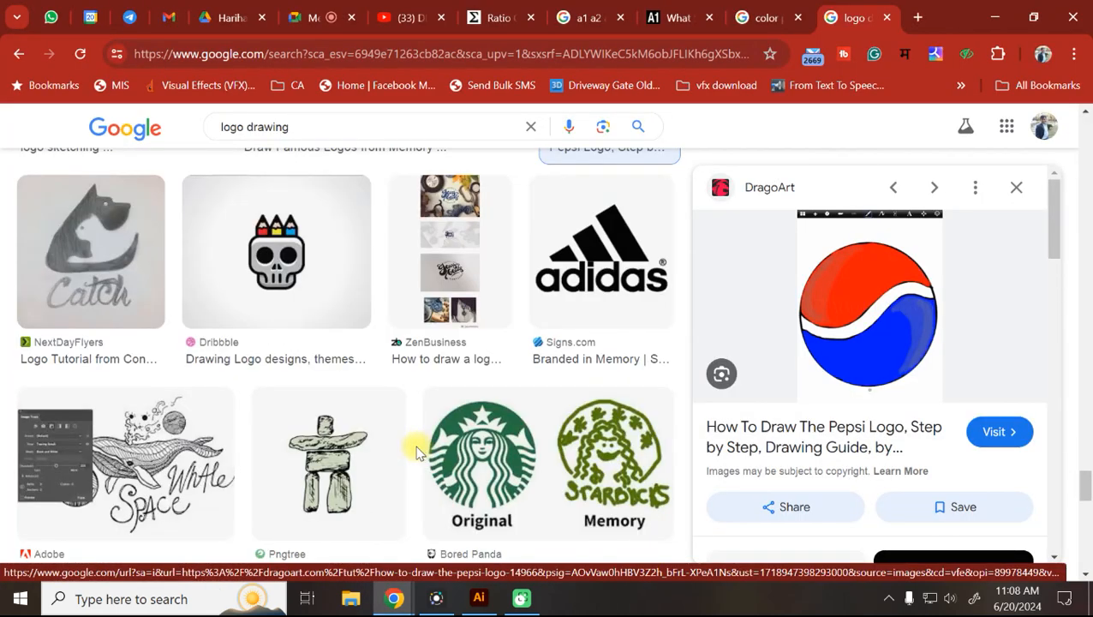
pyautogui.click(604, 245)
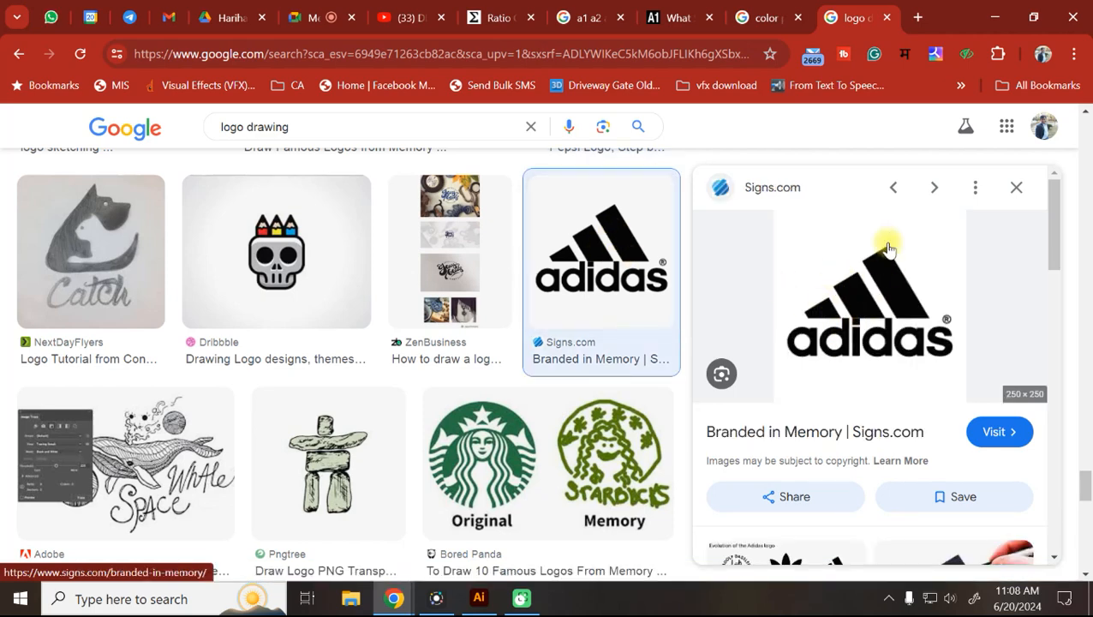
pyautogui.rightClick(883, 285)
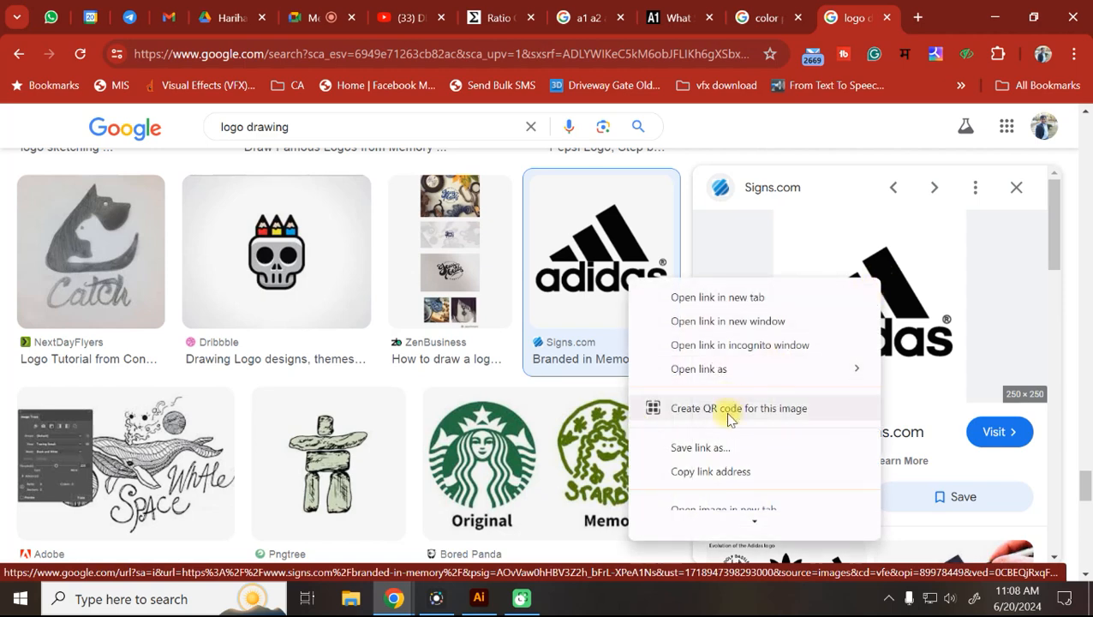
pyautogui.scroll(-2, 725, 385)
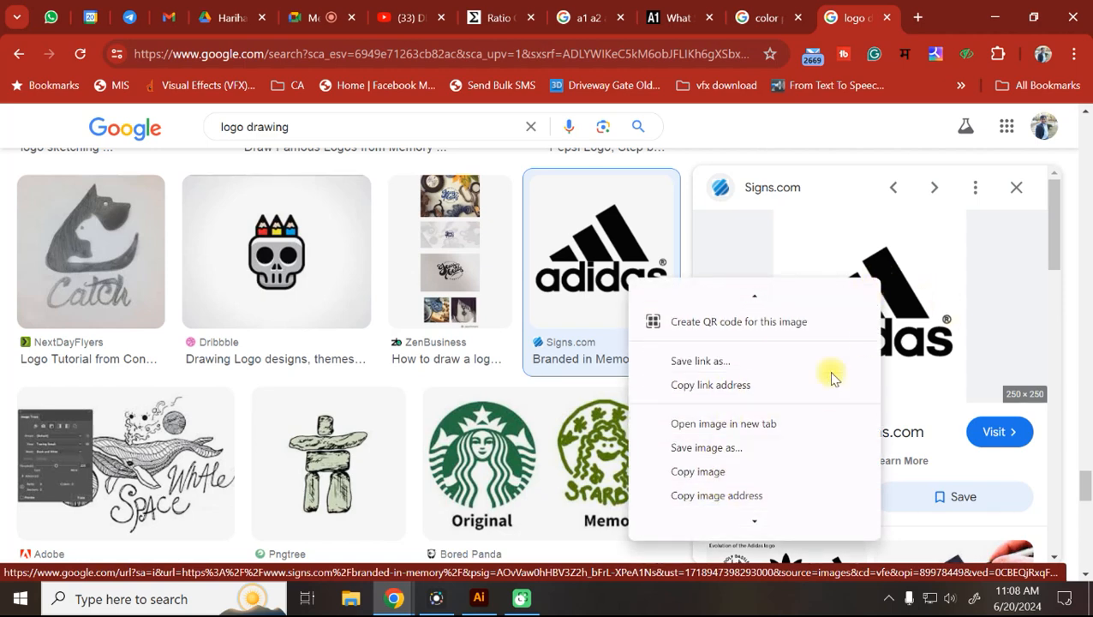
pyautogui.click(699, 473)
# Paste the adidas logo into Untitled-4 and zoom to check it.
pyautogui.hotkey('ctrl', 'v')
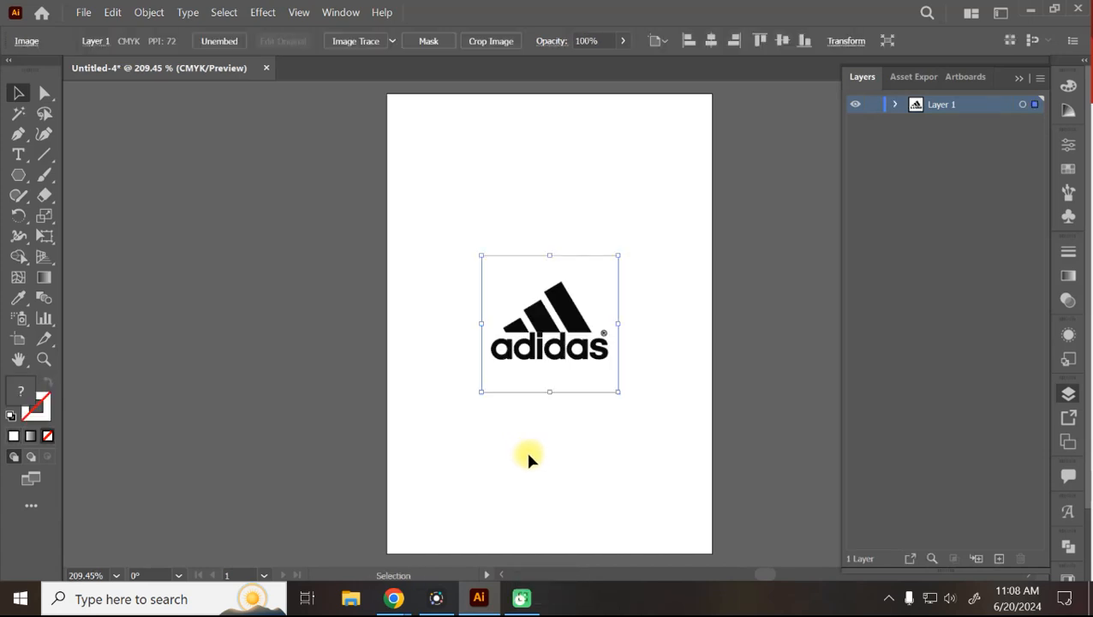
pyautogui.hotkey('ctrl', '=')
pyautogui.hotkey('ctrl', '=')
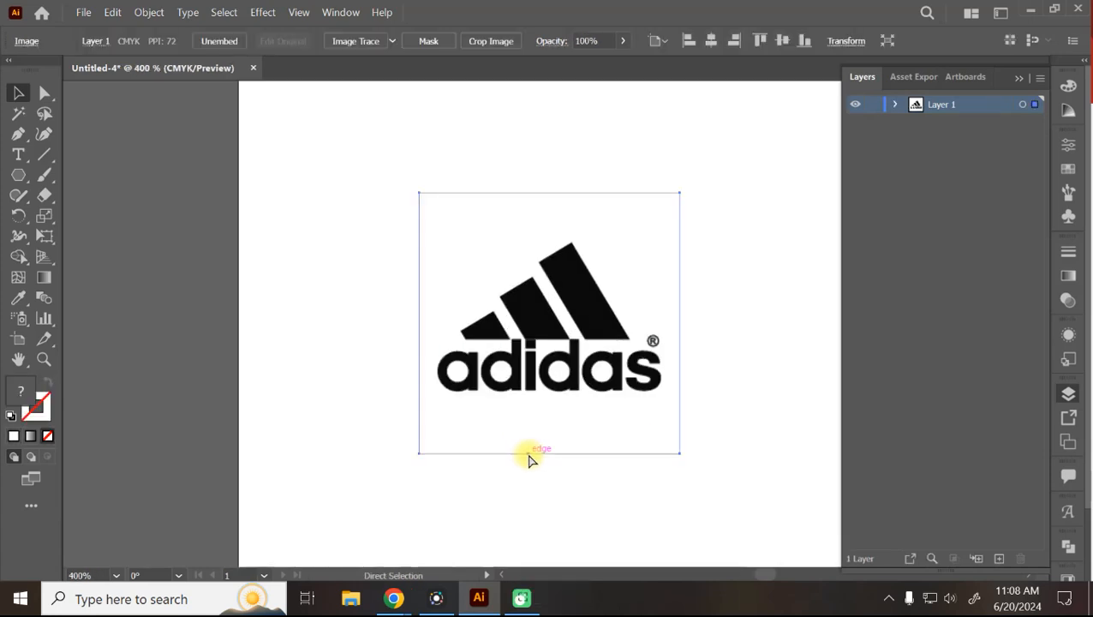
pyautogui.hotkey('ctrl', '-')
pyautogui.hotkey('ctrl', '-')
pyautogui.hotkey('ctrl', '-')
pyautogui.hotkey('ctrl', '-')
pyautogui.hotkey('ctrl', '=')
pyautogui.hotkey('ctrl', '=')
pyautogui.hotkey('ctrl', '=')
pyautogui.hotkey('ctrl', '=')
pyautogui.hotkey('ctrl', '=')
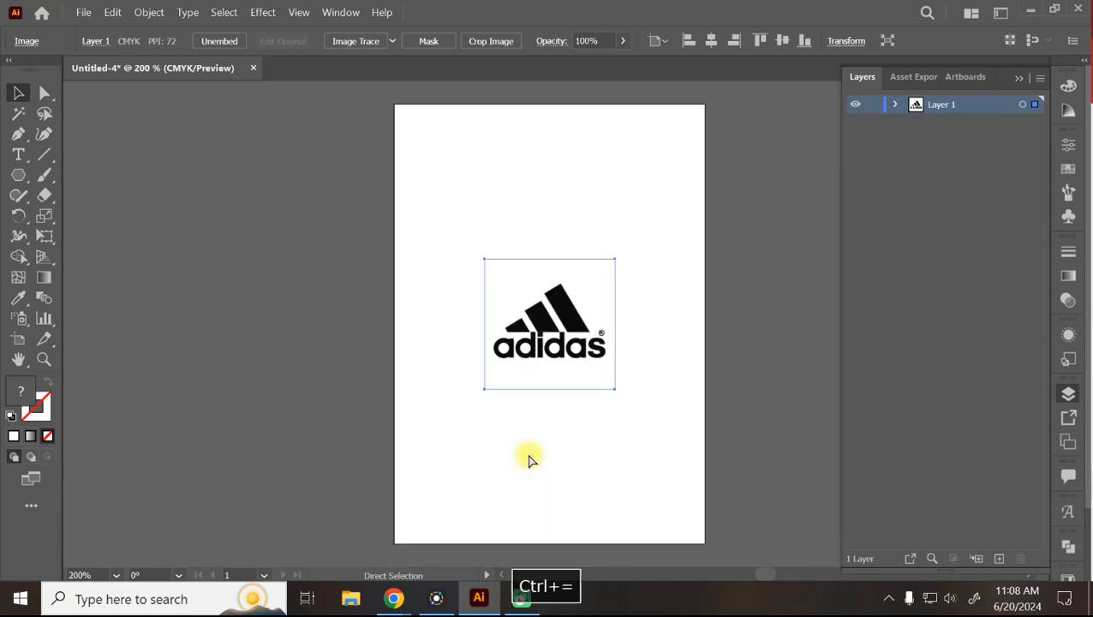
pyautogui.hotkey('ctrl', '-')
pyautogui.hotkey('ctrl', '-')
pyautogui.hotkey('ctrl', '-')
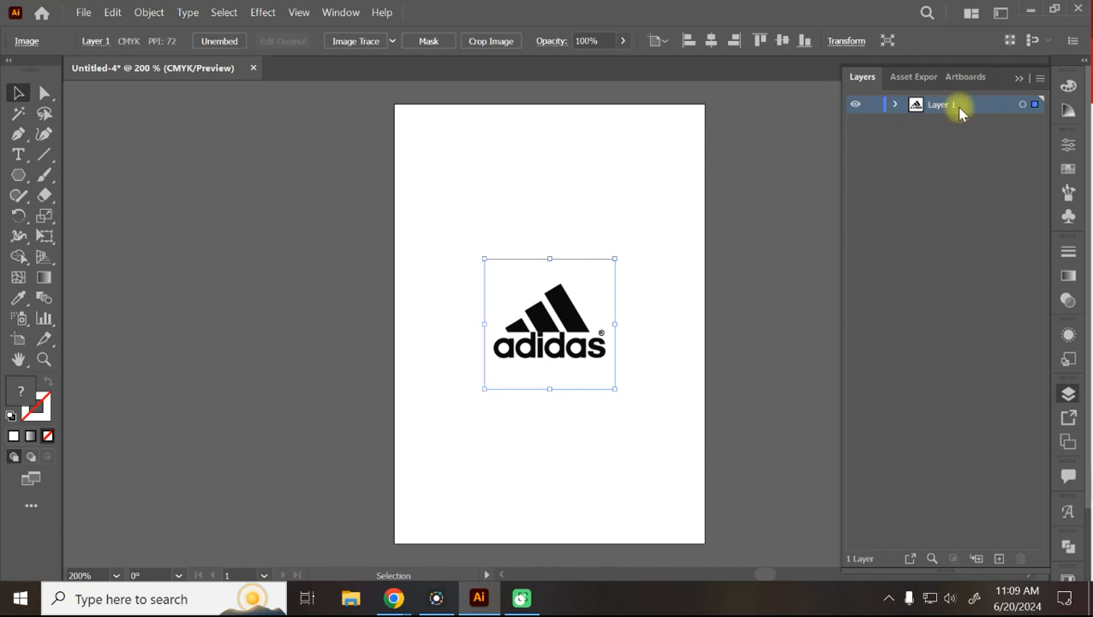
# Lock the logo's layer, add an empty layer above it, and hide the Layers panel.
pyautogui.click(873, 103)
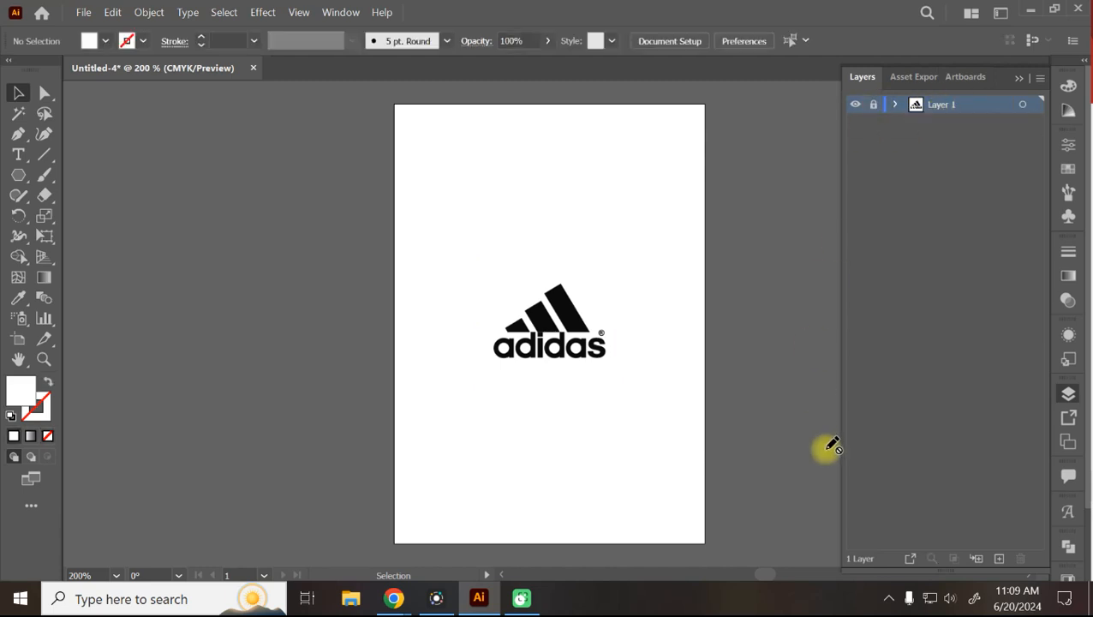
pyautogui.click(1000, 559)
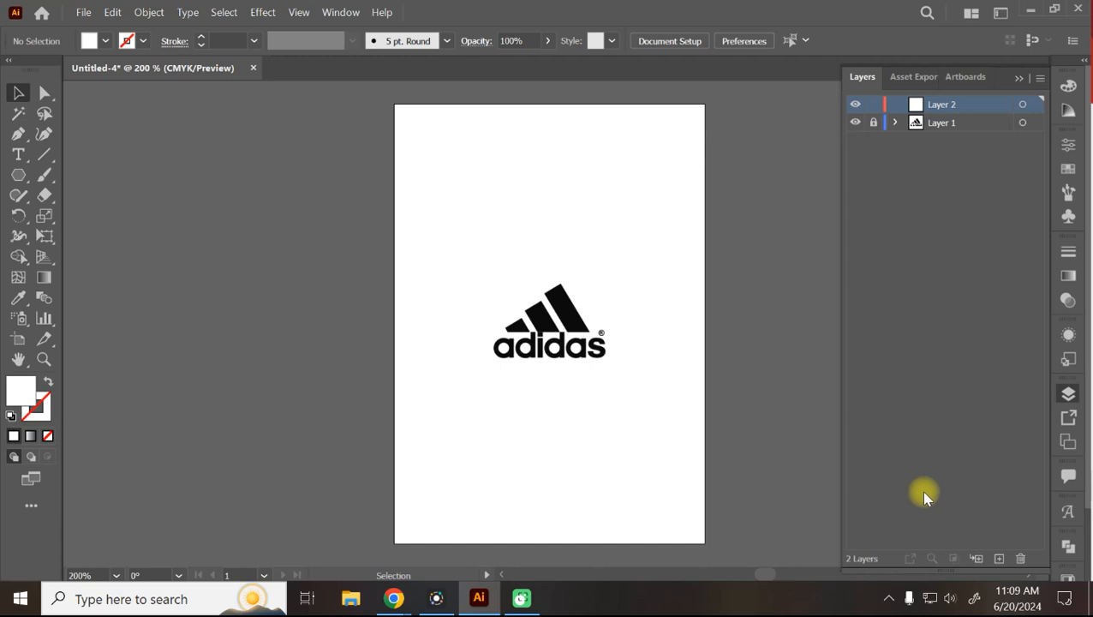
pyautogui.press('F7')
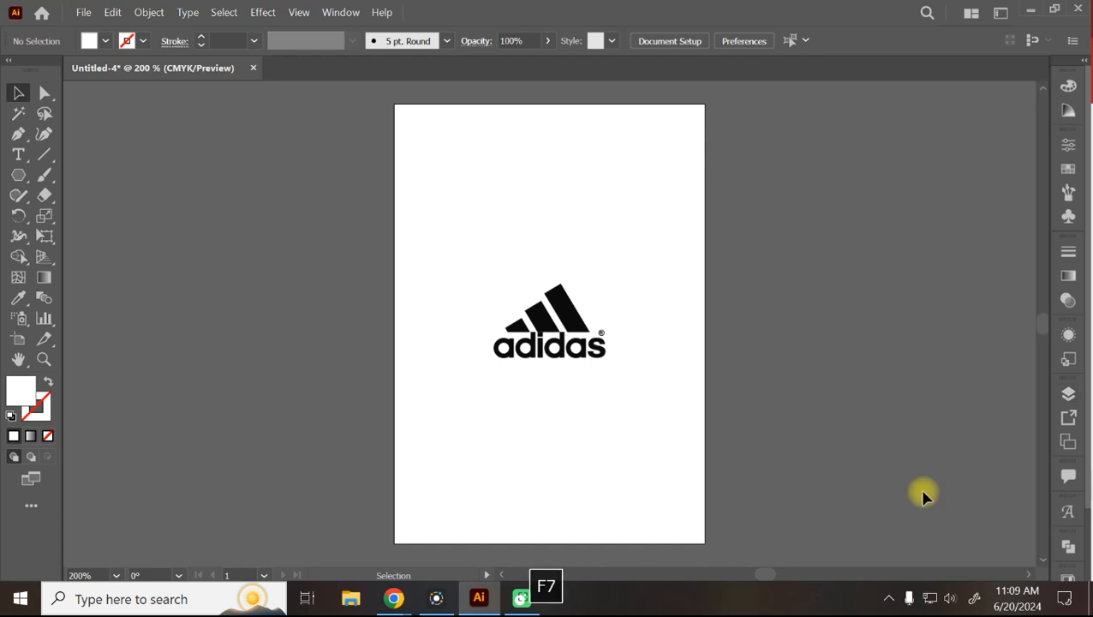
pyautogui.press('F7')
pyautogui.press('F7')
pyautogui.press('F7')
pyautogui.press('F7')
pyautogui.press('F7')
pyautogui.press('F7')
pyautogui.press('F7')
pyautogui.press('F7')
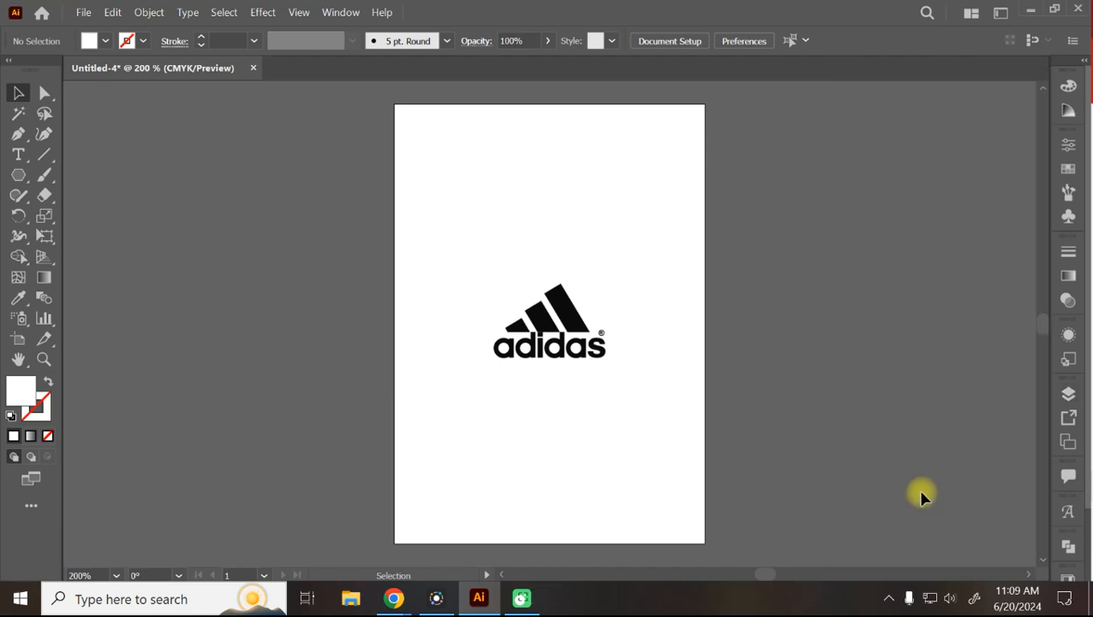
# Bring the Layers panel back via the Window menu and lock Layer 1.
pyautogui.click(340, 14)
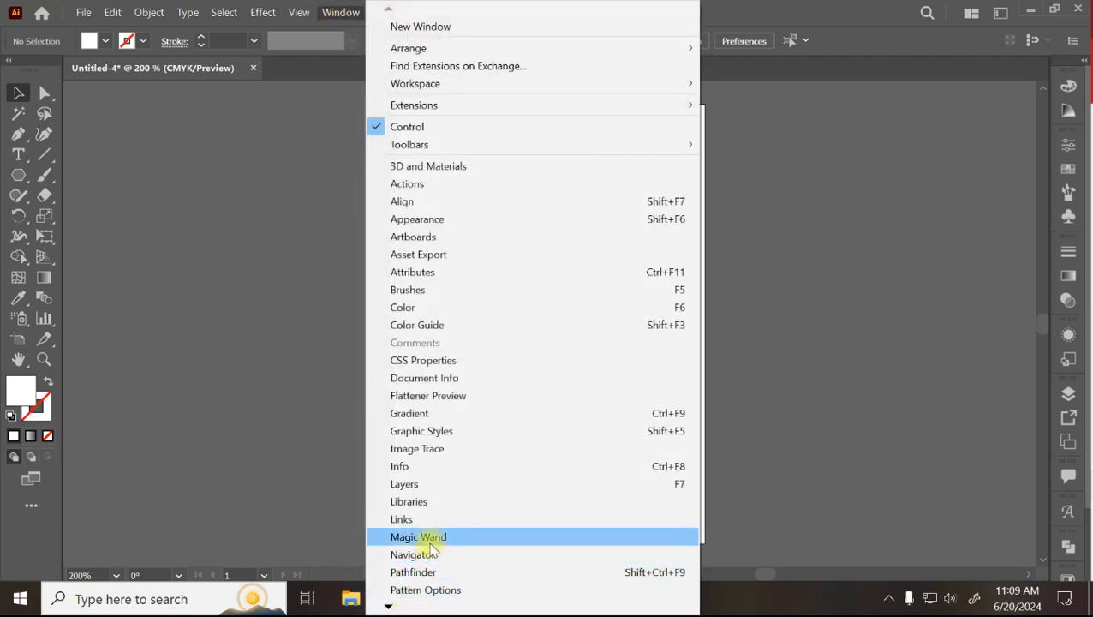
pyautogui.click(420, 485)
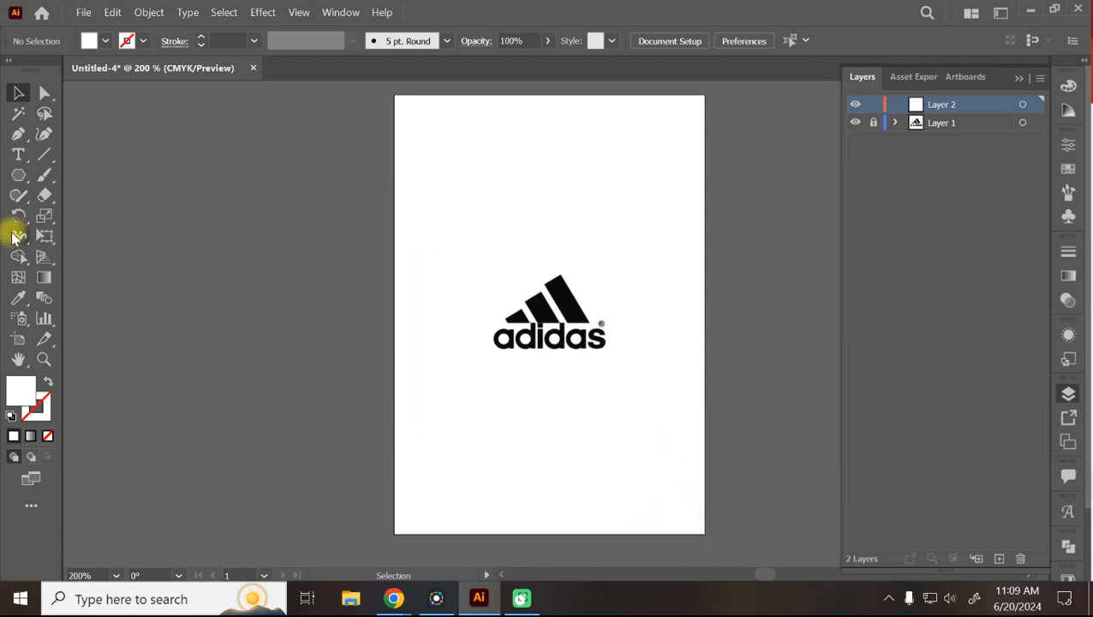
pyautogui.click(953, 123)
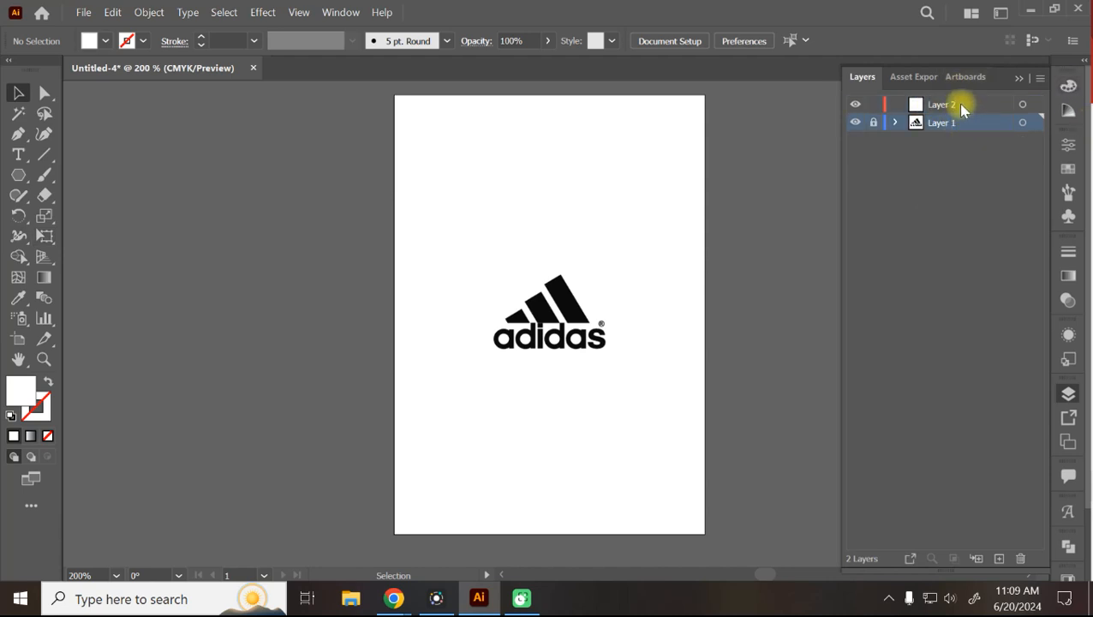
pyautogui.click(957, 104)
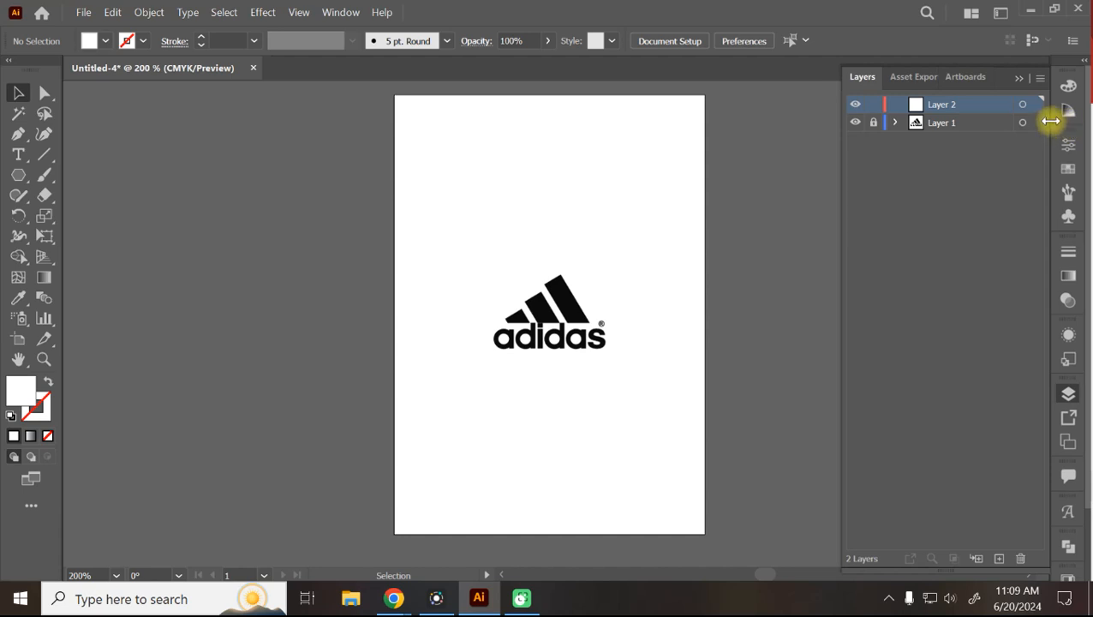
pyautogui.click(940, 124)
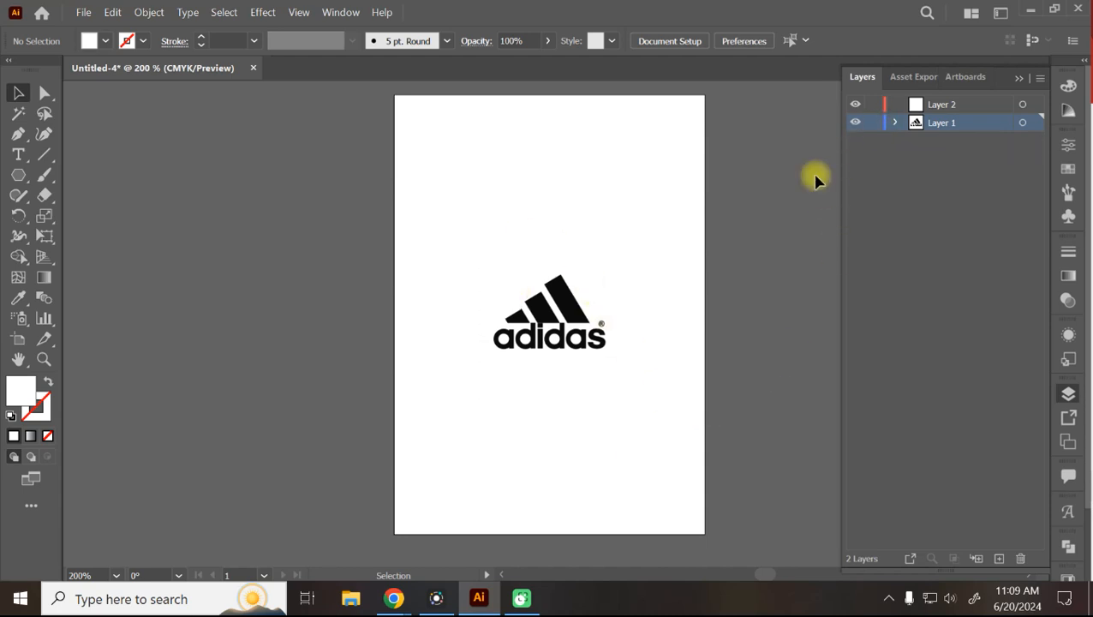
pyautogui.click(873, 122)
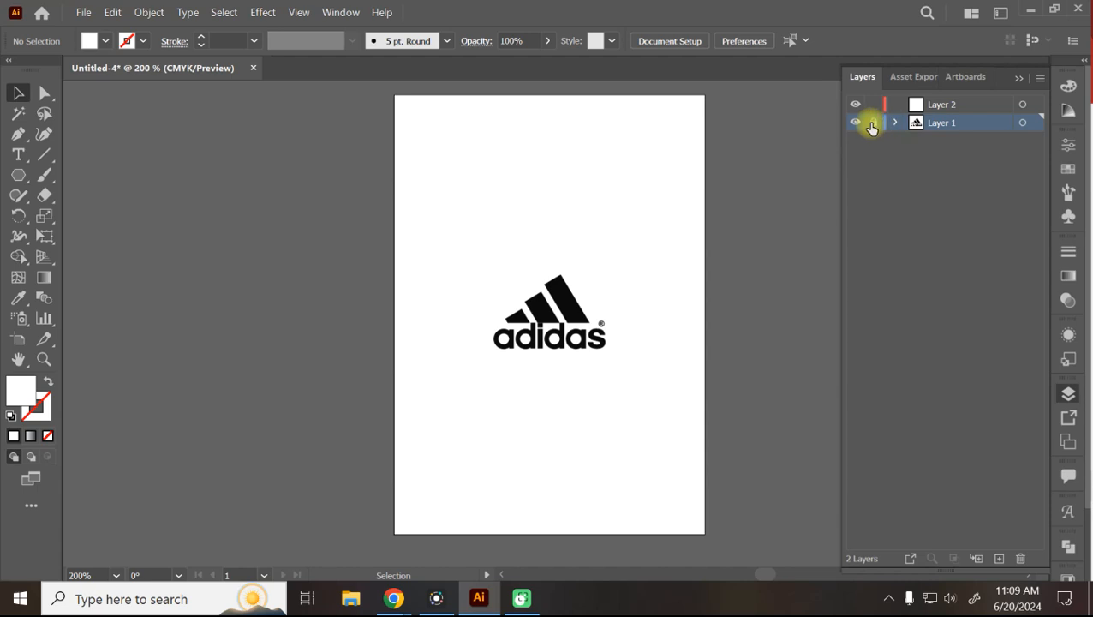
pyautogui.click(945, 106)
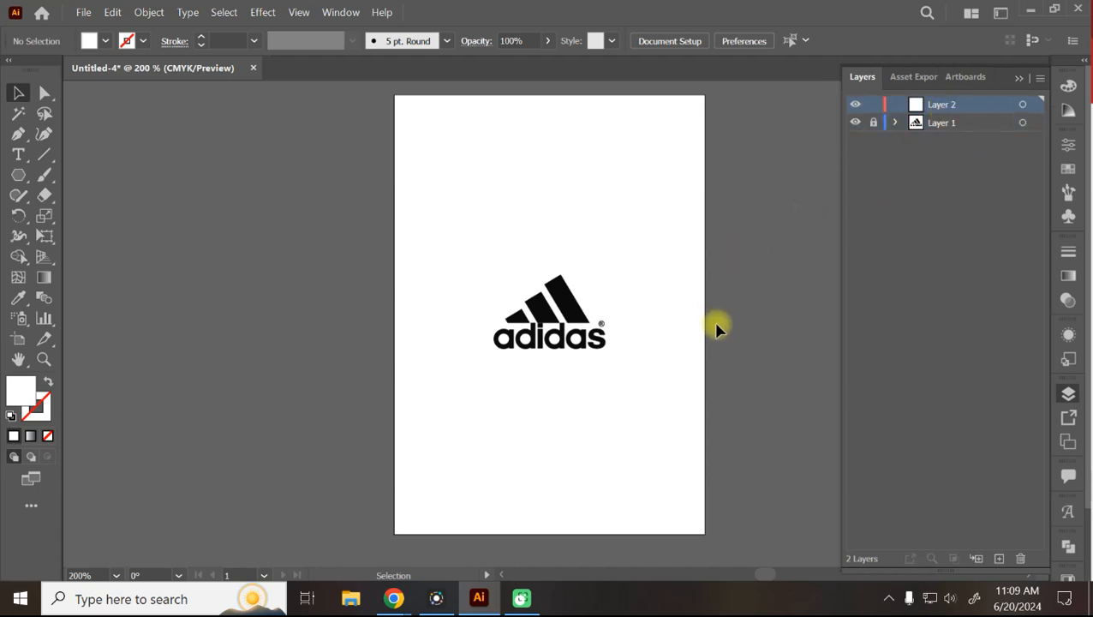
# Choose the Curvature tool and make Layer 2 the active drawing layer.
pyautogui.click(942, 123)
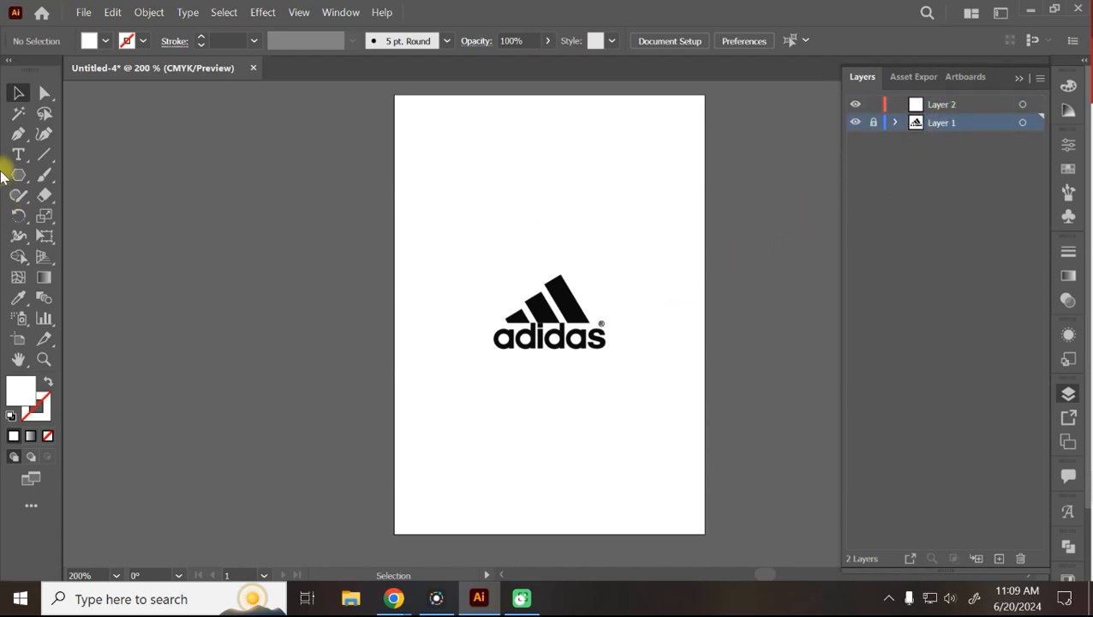
pyautogui.click(45, 150)
pyautogui.click(46, 134)
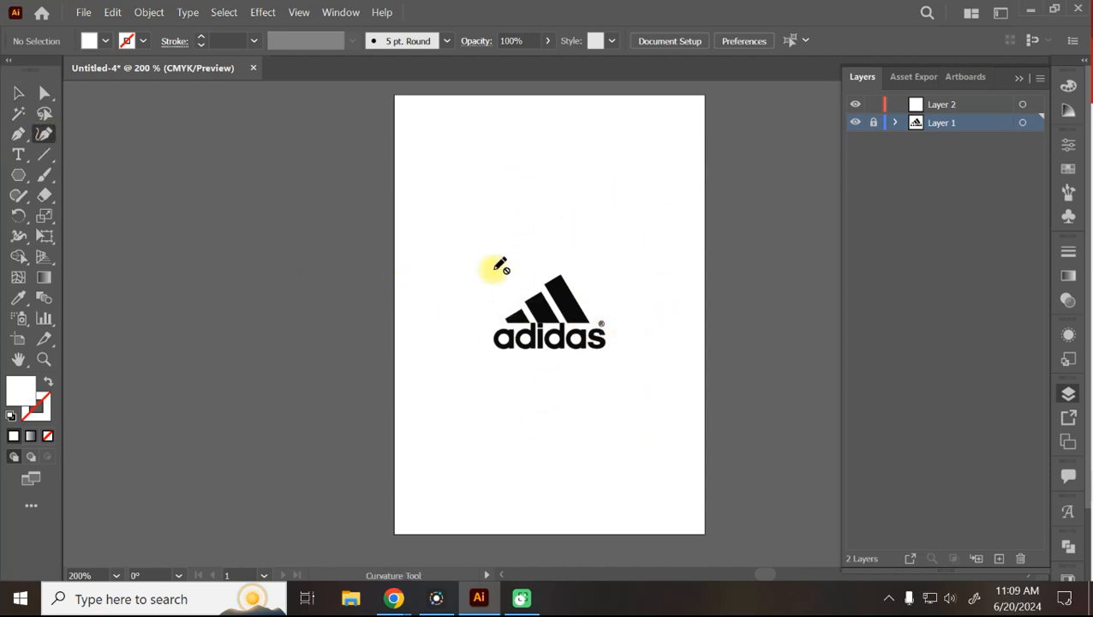
pyautogui.click(874, 123)
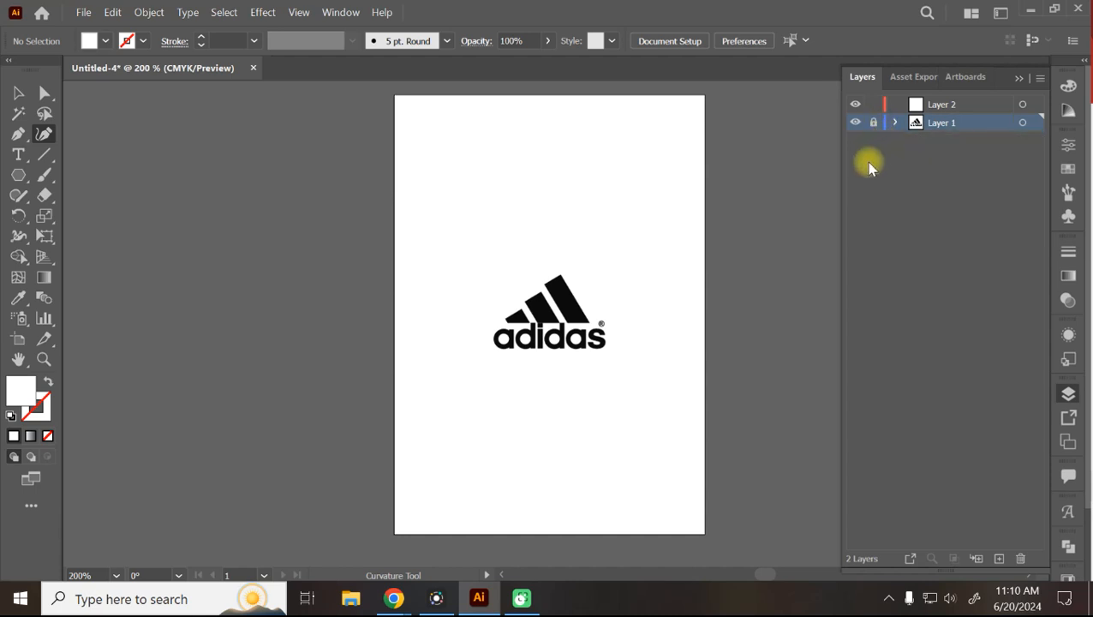
pyautogui.click(976, 104)
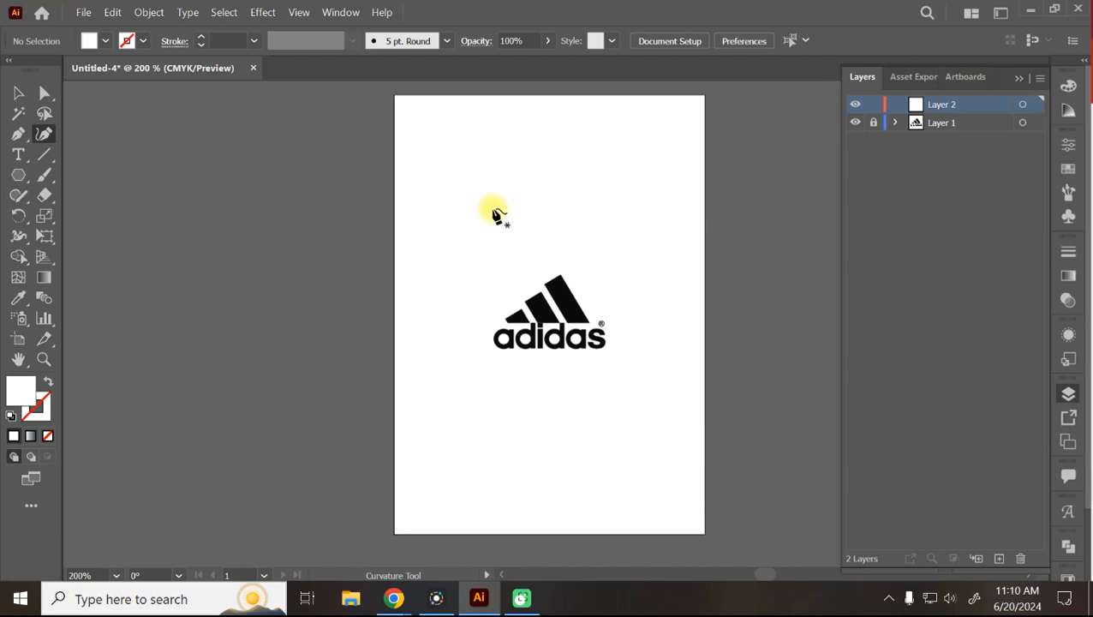
# Zoom in close on the adidas logo and pan until all three stripes fill the view.
pyautogui.hotkey('ctrl', '=')
pyautogui.hotkey('ctrl', '=')
pyautogui.hotkey('ctrl', '=')
pyautogui.hotkey('ctrl', '=')
pyautogui.hotkey('ctrl', '=')
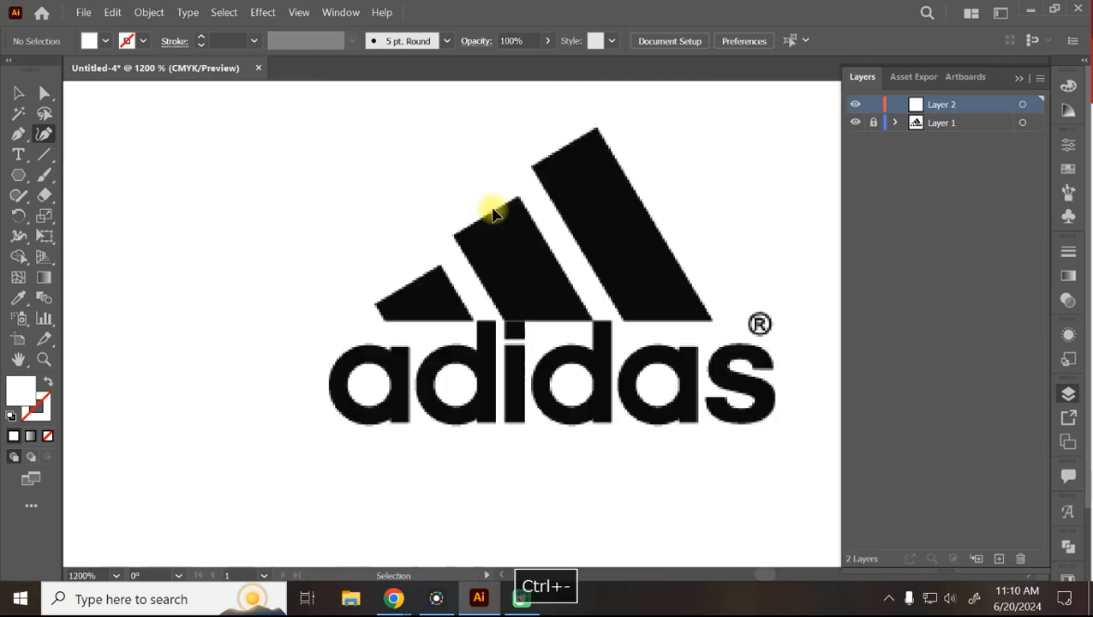
pyautogui.hotkey('ctrl', '-')
pyautogui.hotkey('ctrl', '-')
pyautogui.hotkey('ctrl', '-')
pyautogui.hotkey('ctrl', '-')
pyautogui.hotkey('ctrl', '-')
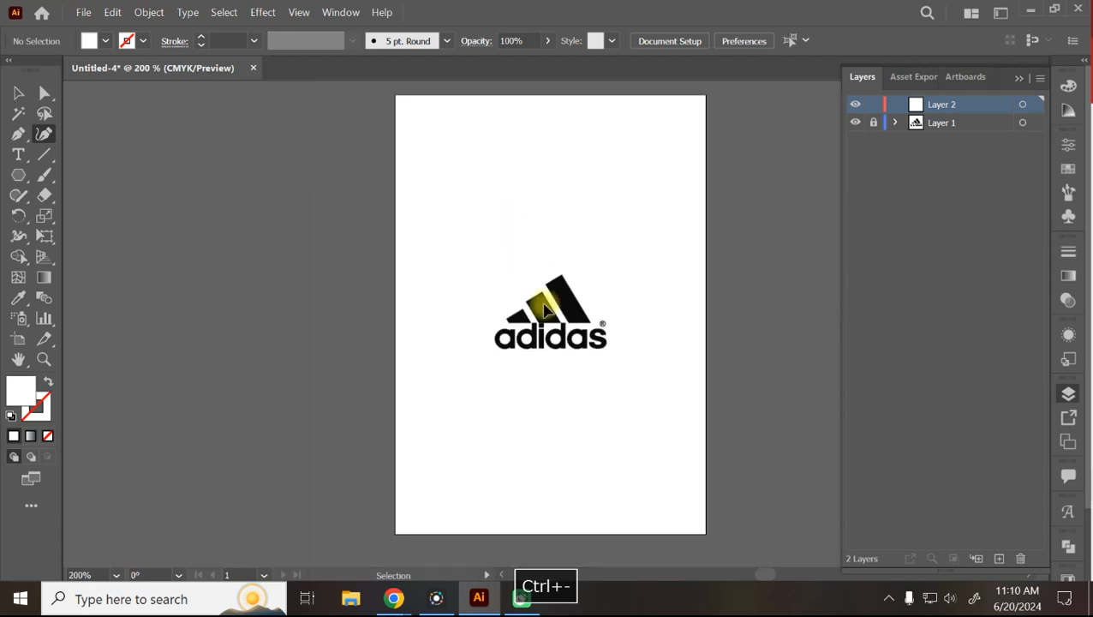
pyautogui.hotkey('ctrl', '-')
pyautogui.hotkey('ctrl', '-')
pyautogui.hotkey('ctrl', '-')
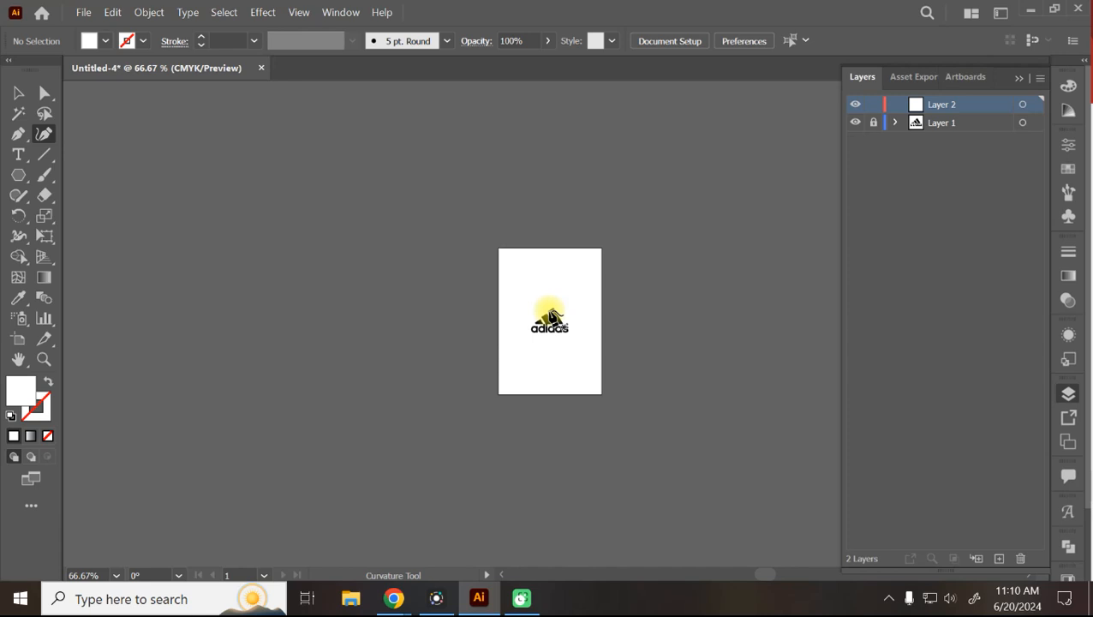
pyautogui.hotkey('ctrl', '=')
pyautogui.hotkey('ctrl', '=')
pyautogui.hotkey('ctrl', '=')
pyautogui.hotkey('ctrl', '=')
pyautogui.hotkey('ctrl', '=')
pyautogui.hotkey('ctrl', '=')
pyautogui.hotkey('ctrl', '=')
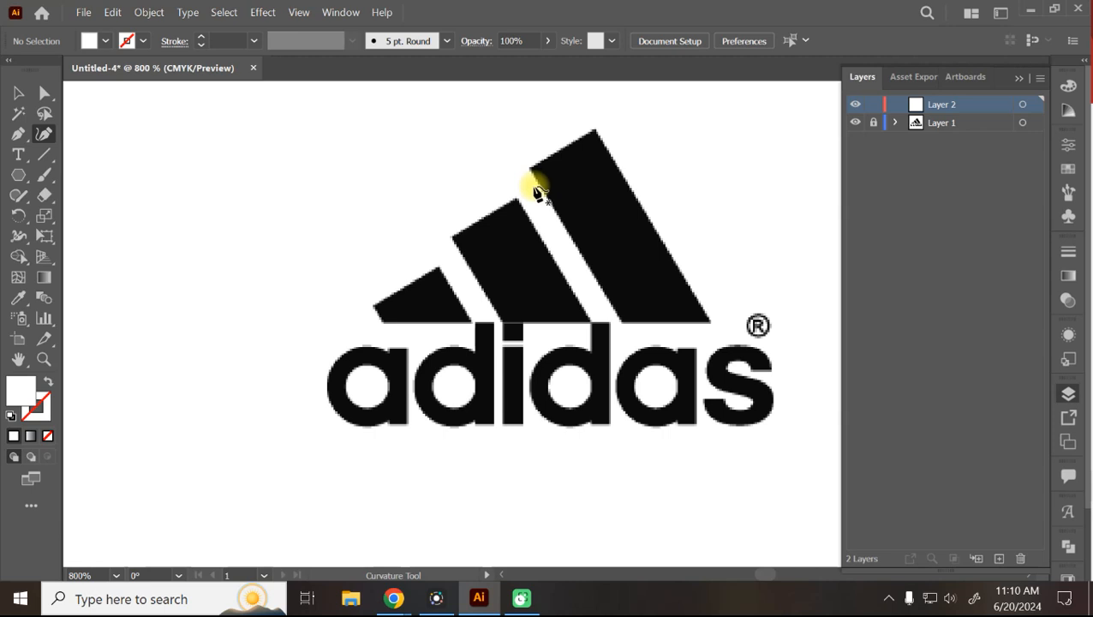
pyautogui.hotkey('ctrl', '=')
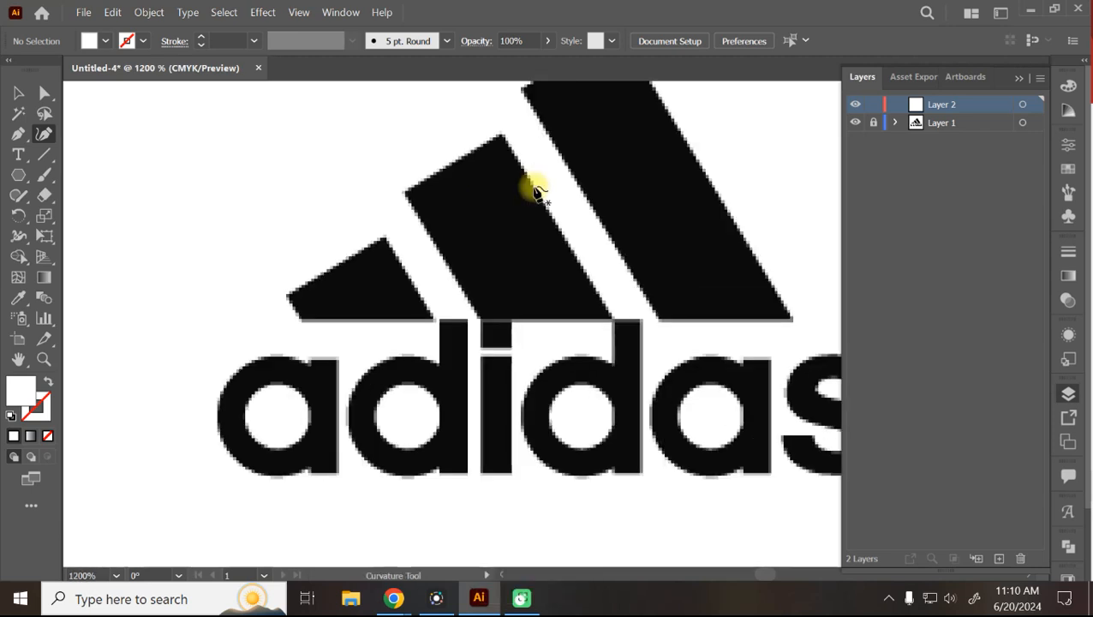
pyautogui.press('space')
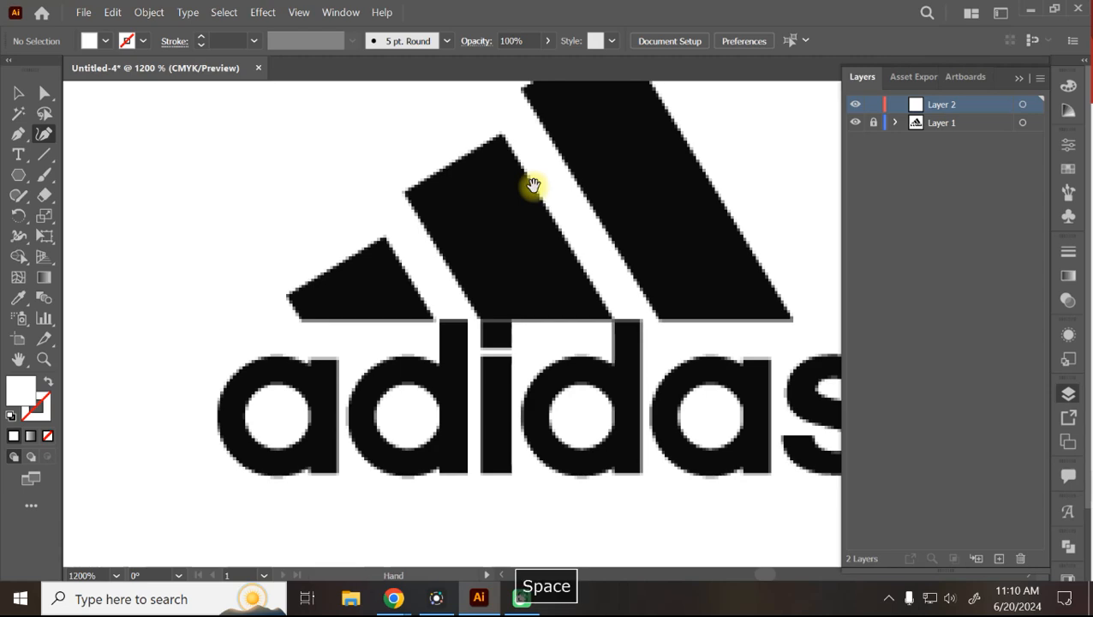
pyautogui.moveTo(533, 187); pyautogui.dragTo(408, 240)
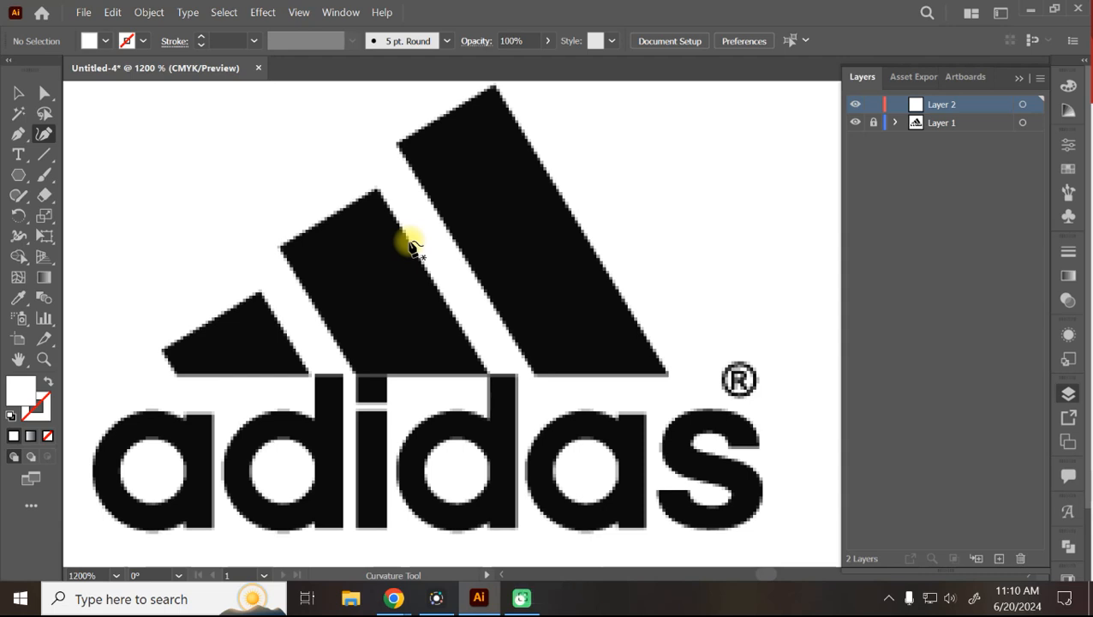
# Trace the right-hand stripe's four corners into a closed outline with straight edges.
pyautogui.click(400, 144)
pyautogui.click(495, 86)
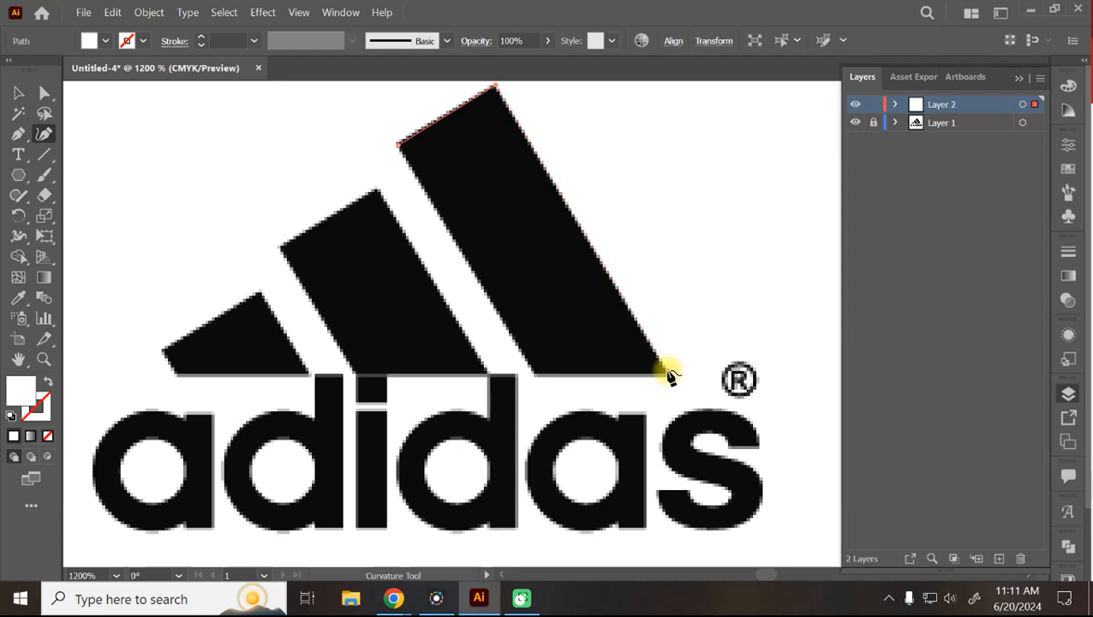
pyautogui.click(668, 374)
pyautogui.click(534, 377)
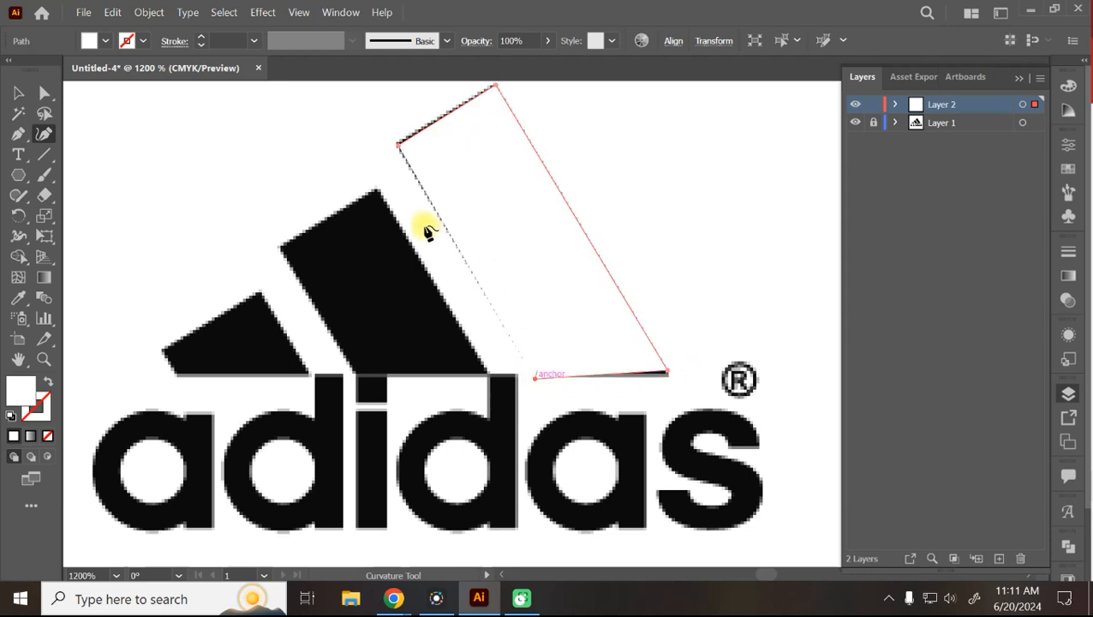
pyautogui.click(399, 150)
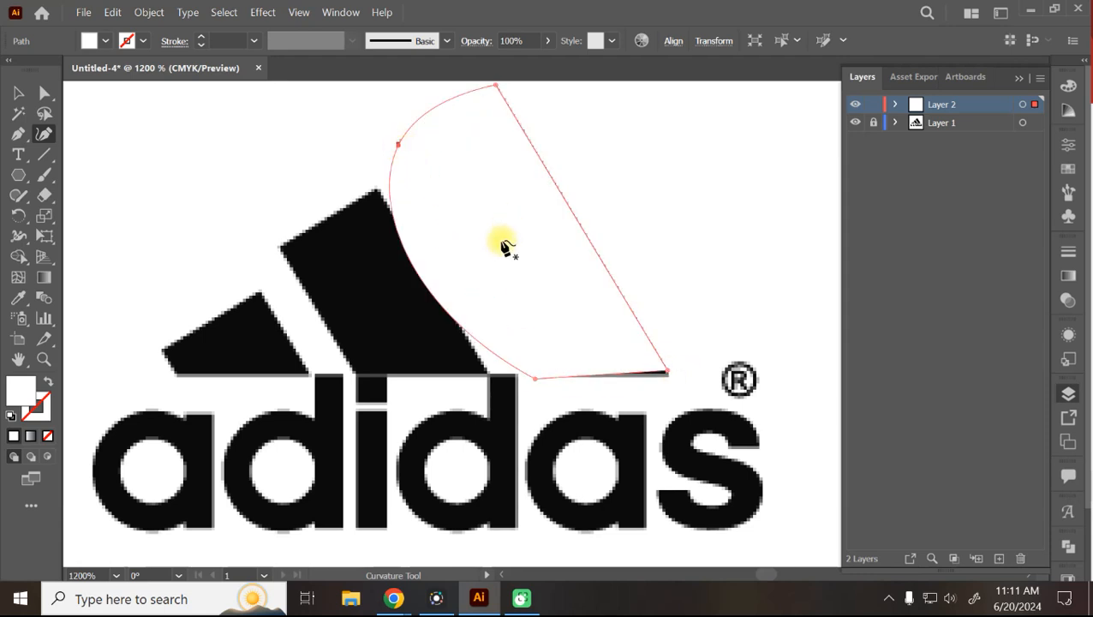
pyautogui.hotkey('ctrl', 'z')
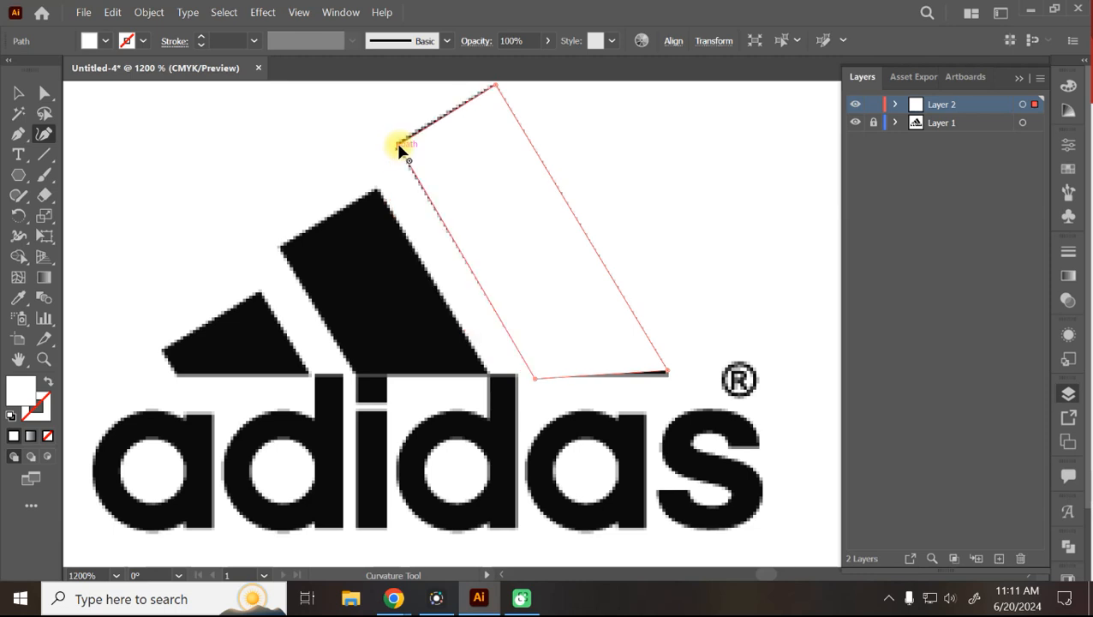
pyautogui.click(400, 146)
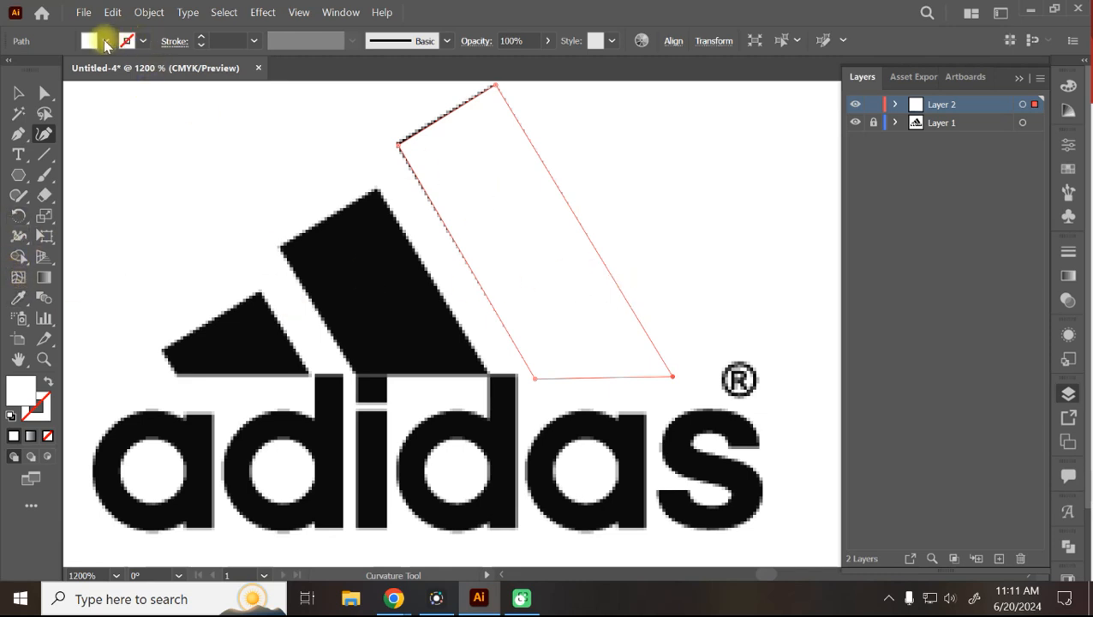
# Fill the traced stripe with black and deselect it with the Selection tool.
pyautogui.click(106, 45)
pyautogui.click(57, 72)
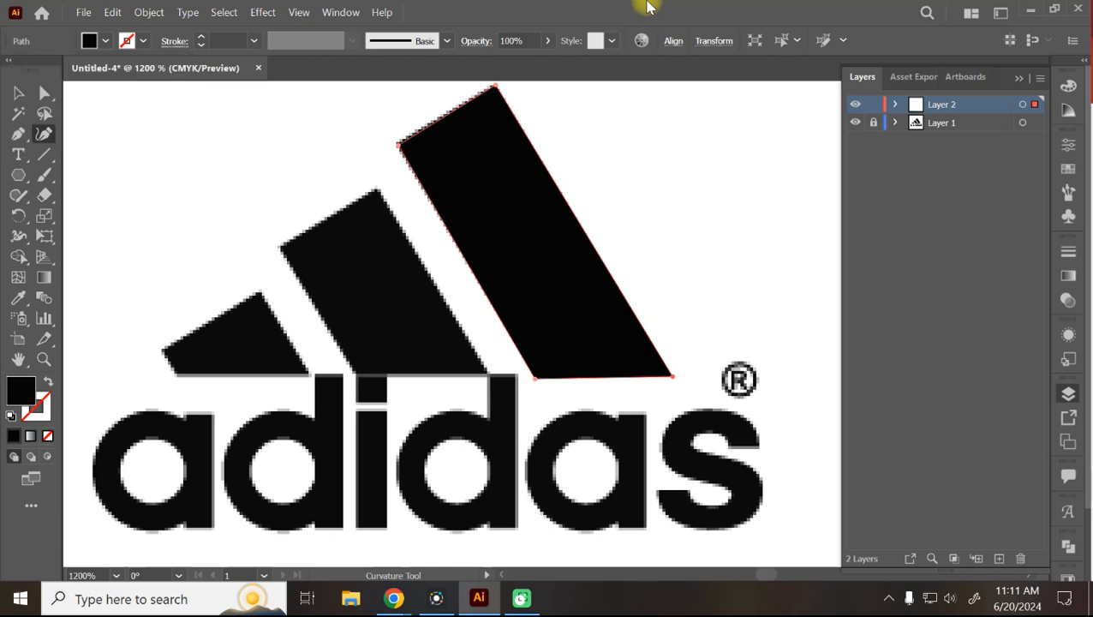
pyautogui.click(19, 92)
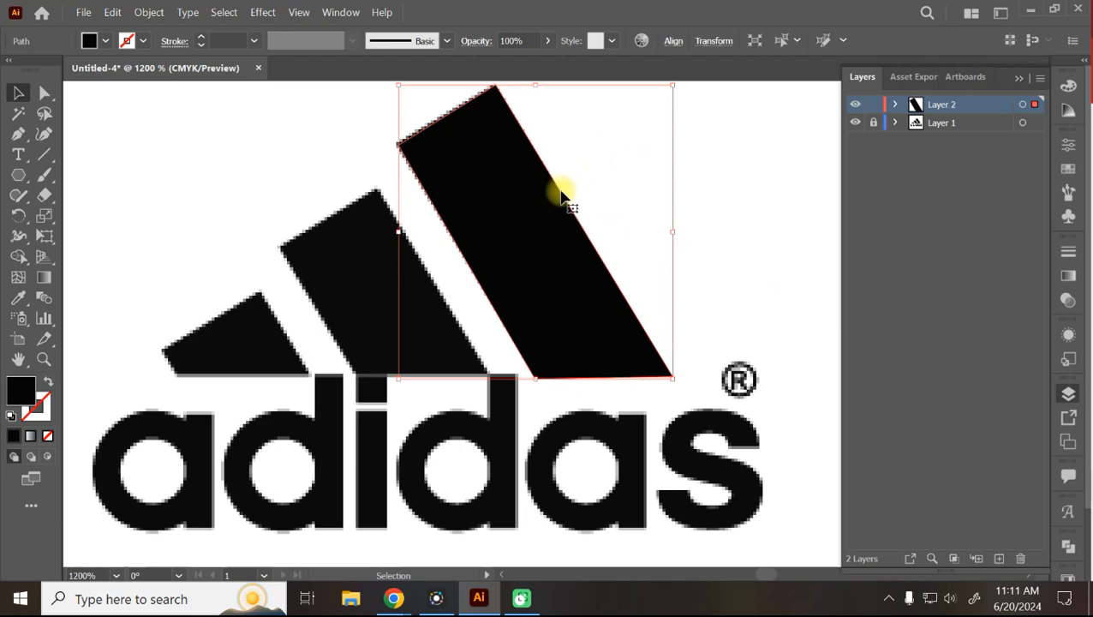
pyautogui.click(734, 284)
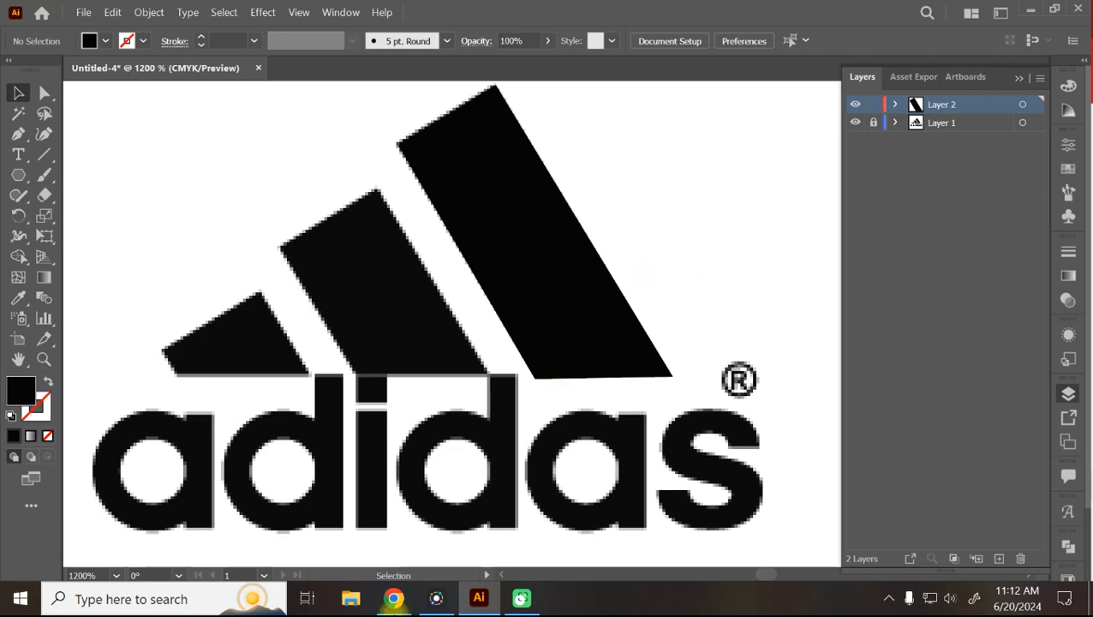
# Search YouTube for 'nayak movie anil kapoor' and play the Nayak full Hindi movie.
pyautogui.moveTo(393, 599)
pyautogui.click(343, 548)
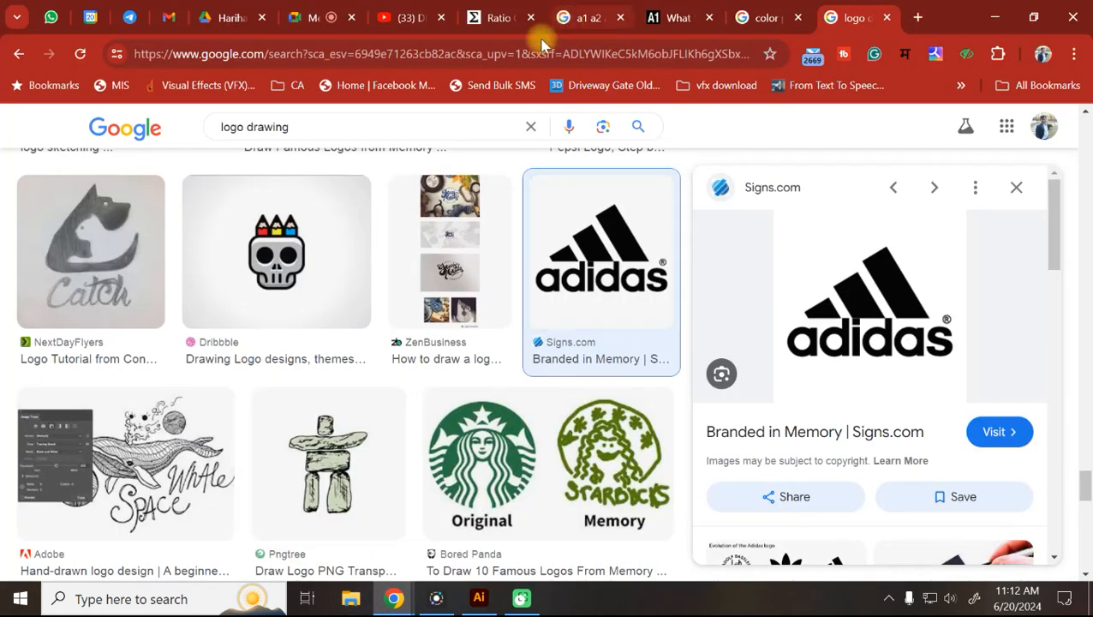
pyautogui.click(420, 9)
pyautogui.click(290, 129)
pyautogui.write('nayak mov')
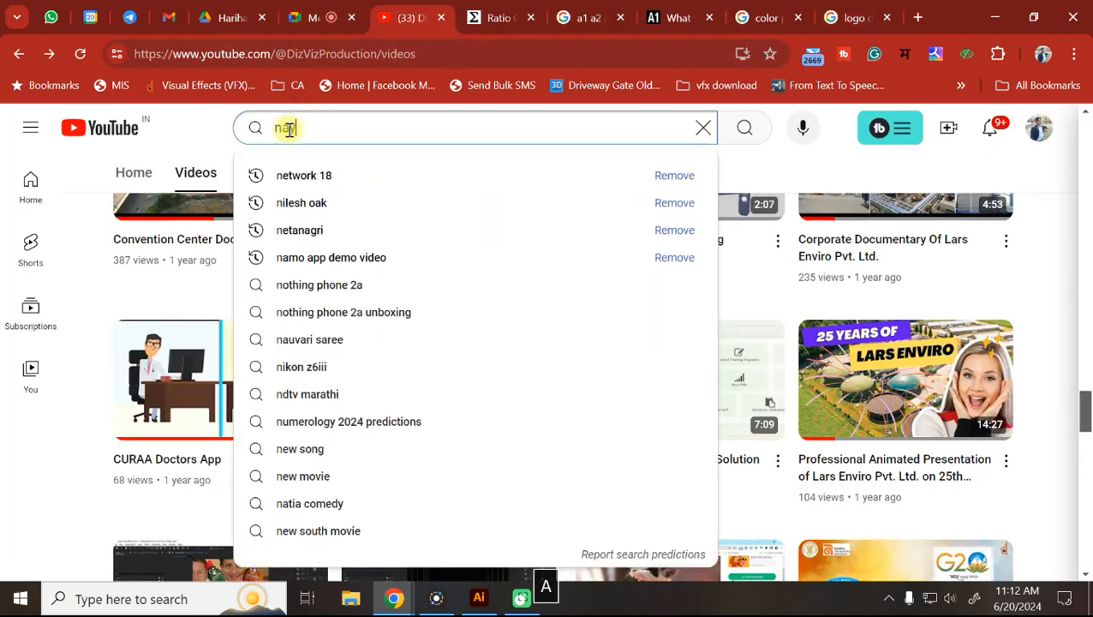
pyautogui.write('ie')
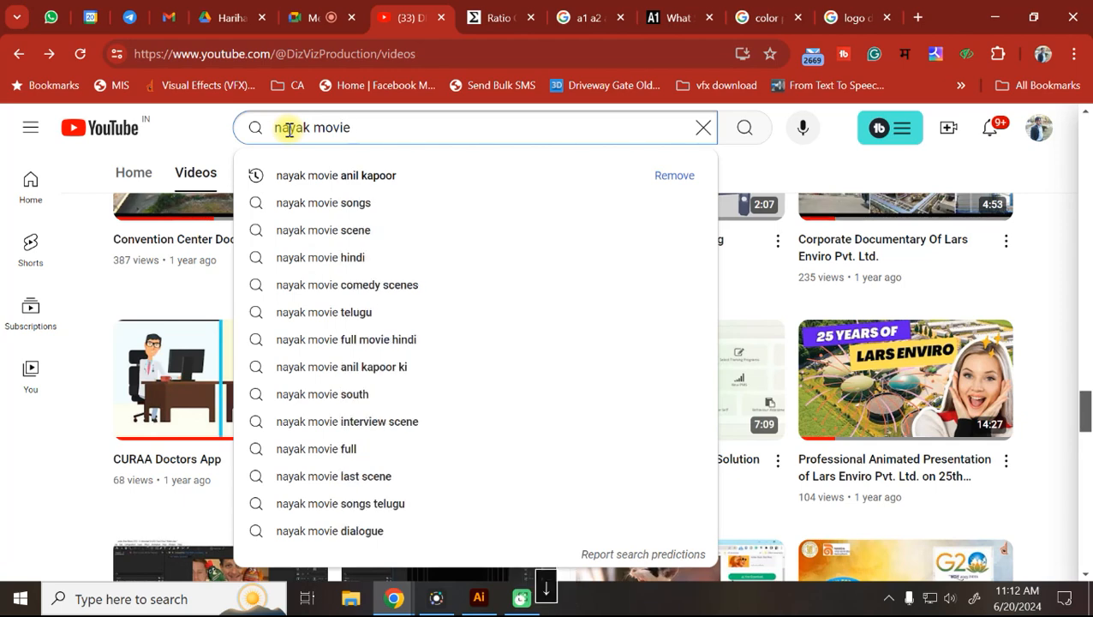
pyautogui.click(408, 178)
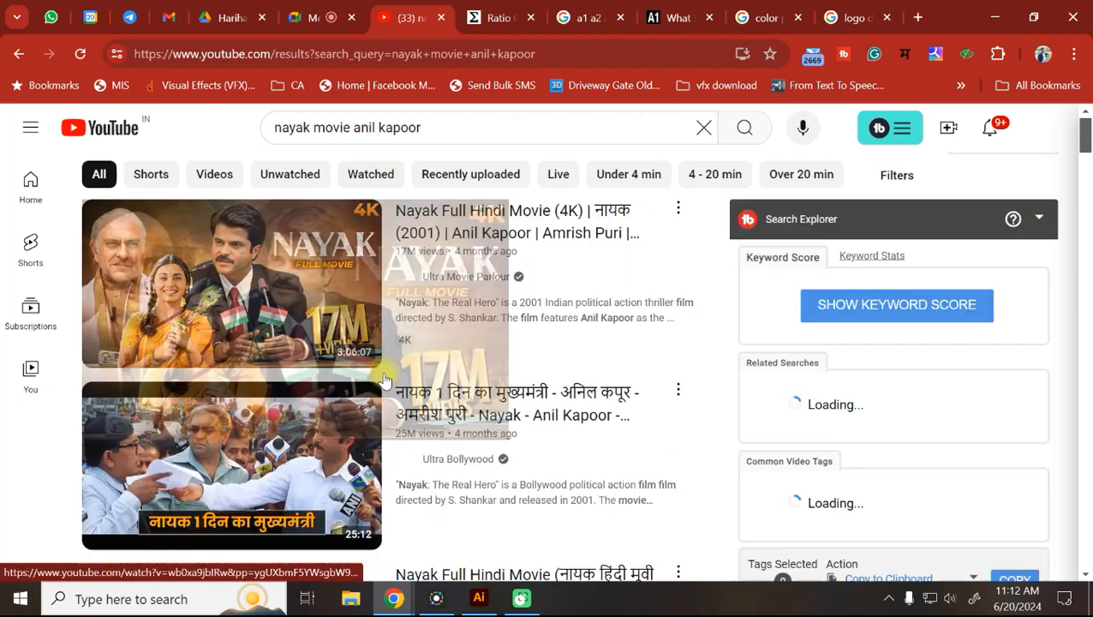
pyautogui.click(274, 285)
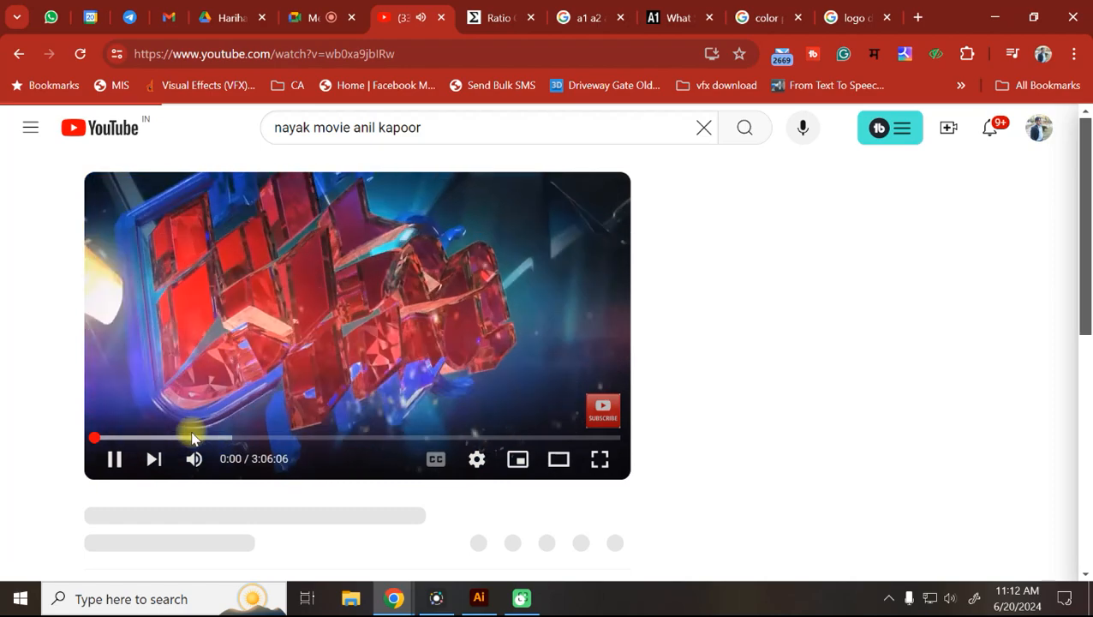
# Scrub the Nayak movie forward from about 34 minutes to about 1:35.
pyautogui.moveTo(192, 439); pyautogui.dragTo(219, 439)
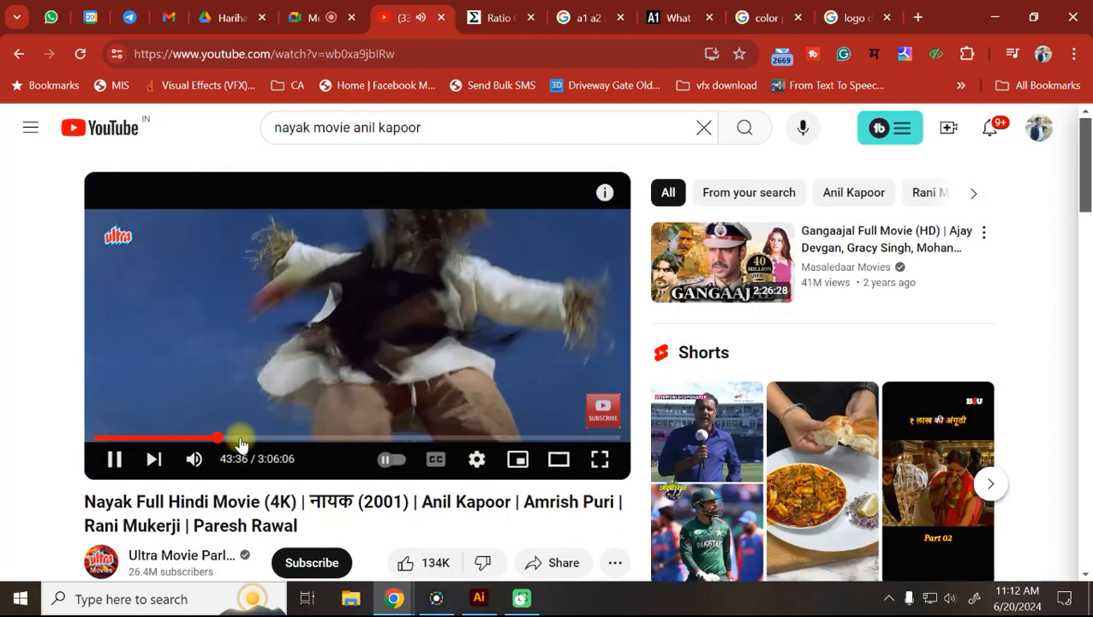
pyautogui.click(241, 440)
pyautogui.moveTo(238, 465); pyautogui.dragTo(279, 442)
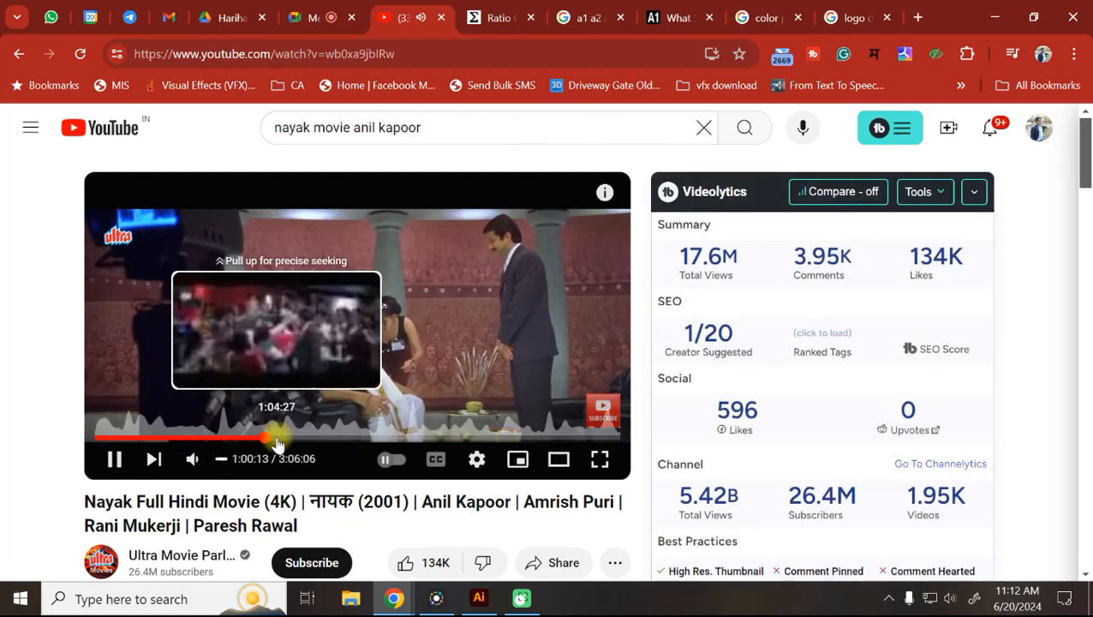
pyautogui.click(280, 440)
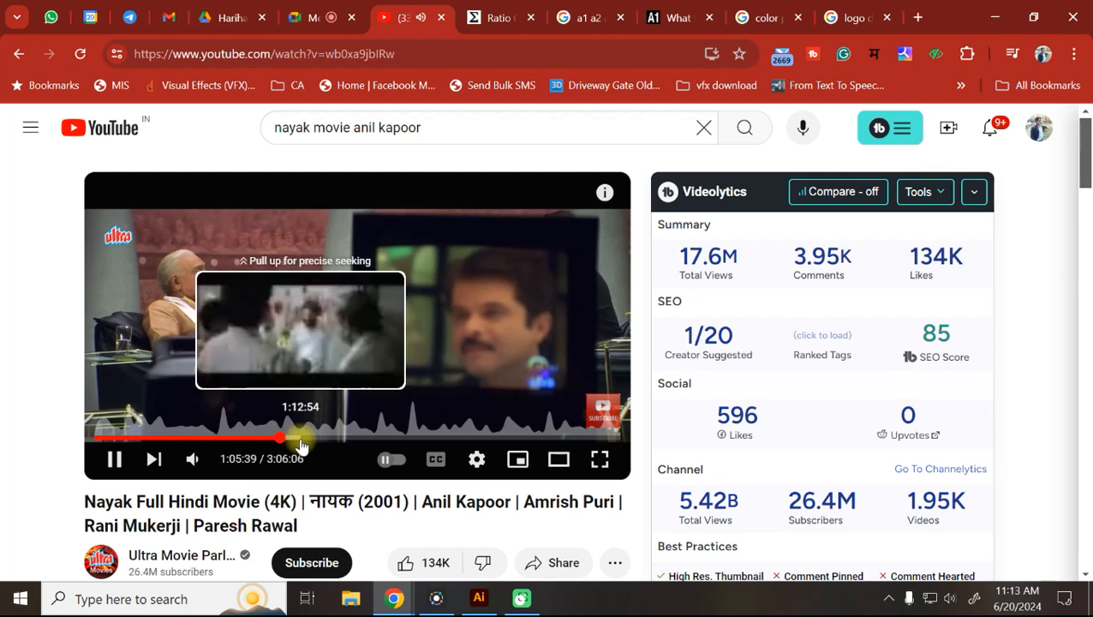
pyautogui.click(300, 440)
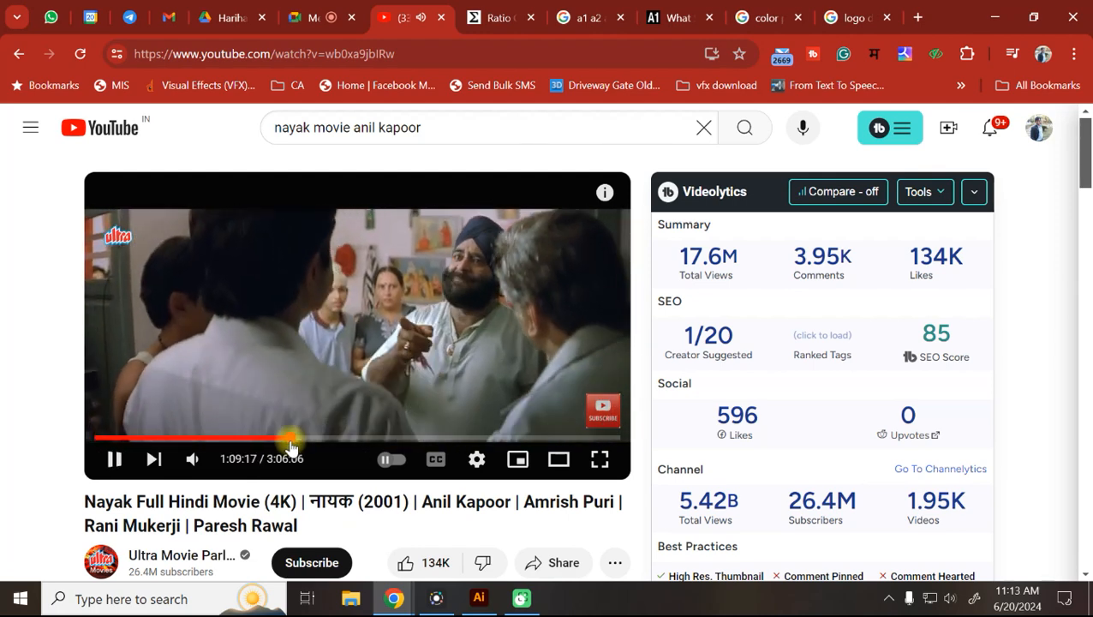
pyautogui.click(321, 439)
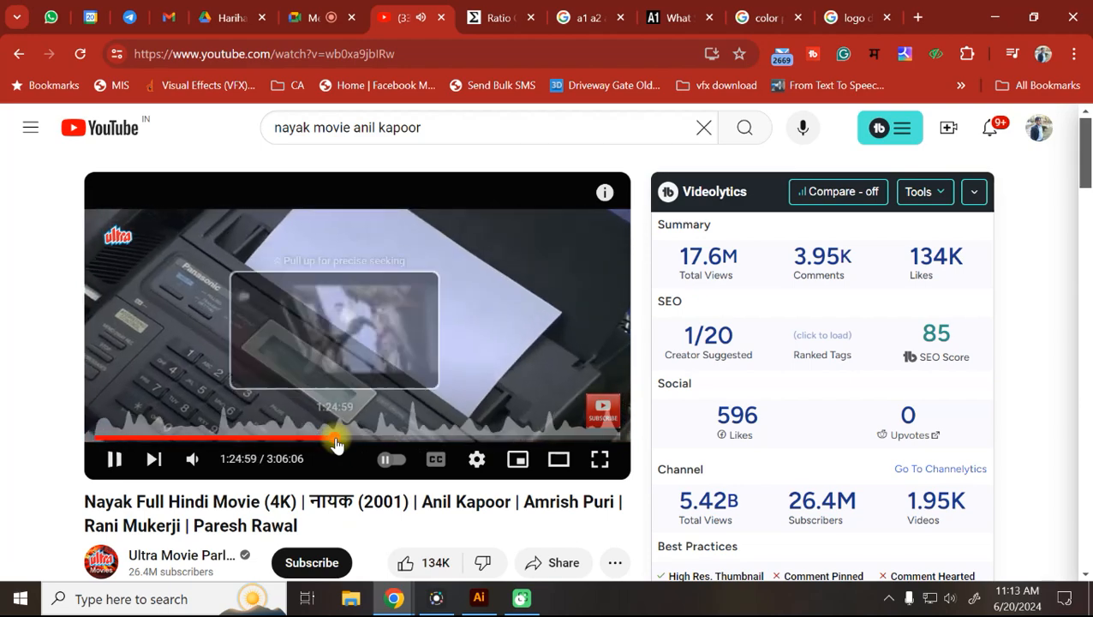
pyautogui.click(353, 442)
pyautogui.click(363, 442)
# Scrub back to about 1:17, rewind five seconds, and play the movie full screen.
pyautogui.click(341, 441)
pyautogui.click(336, 441)
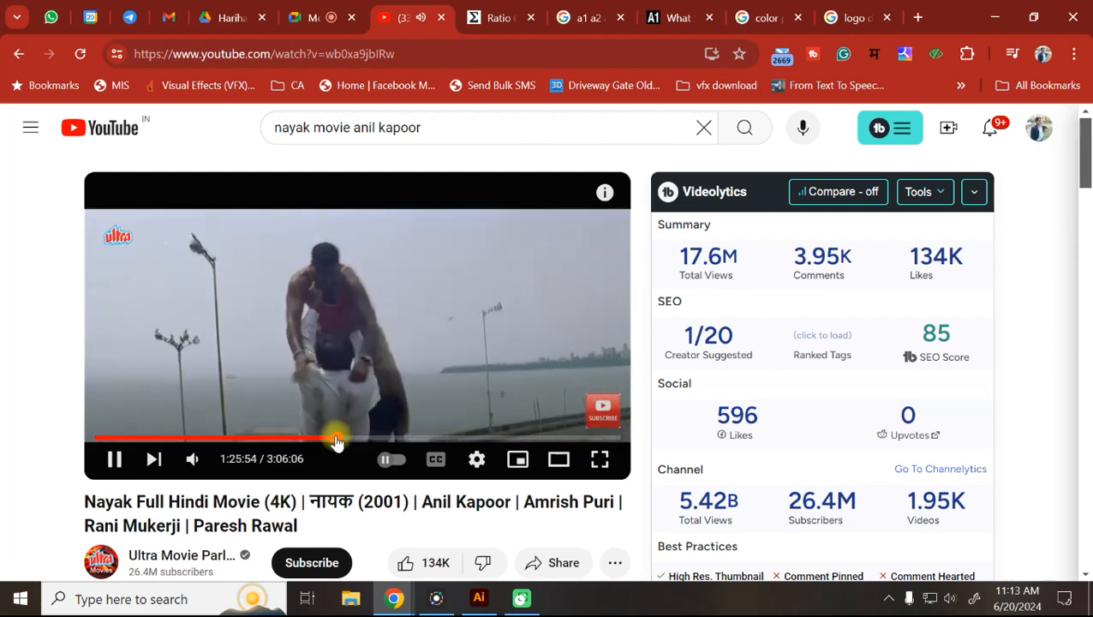
pyautogui.click(332, 442)
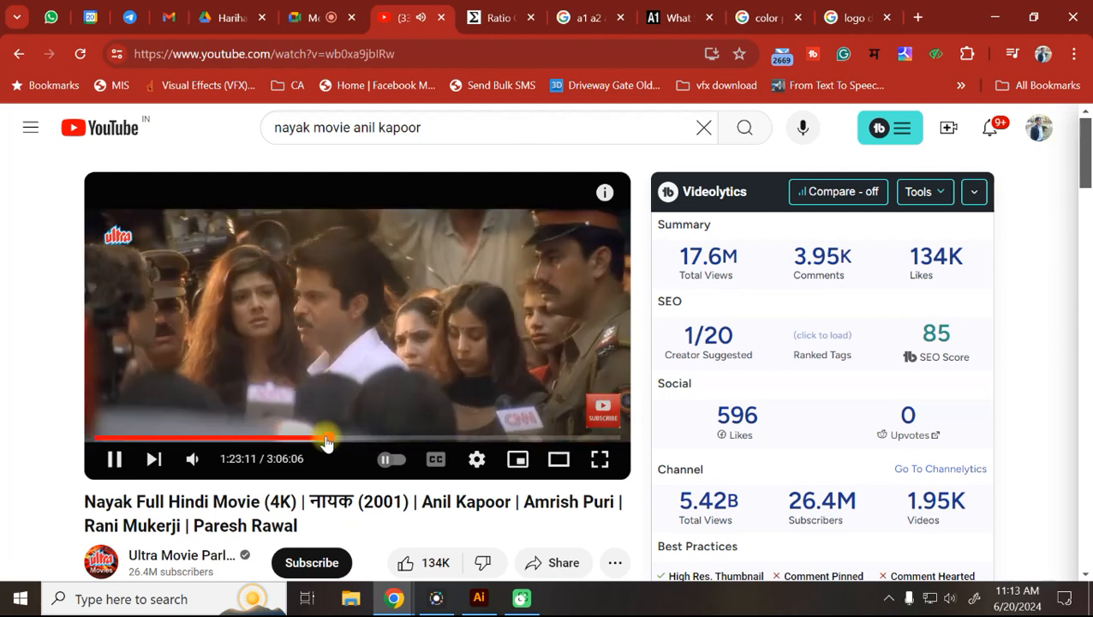
pyautogui.moveTo(325, 442); pyautogui.dragTo(321, 442)
pyautogui.click(319, 442)
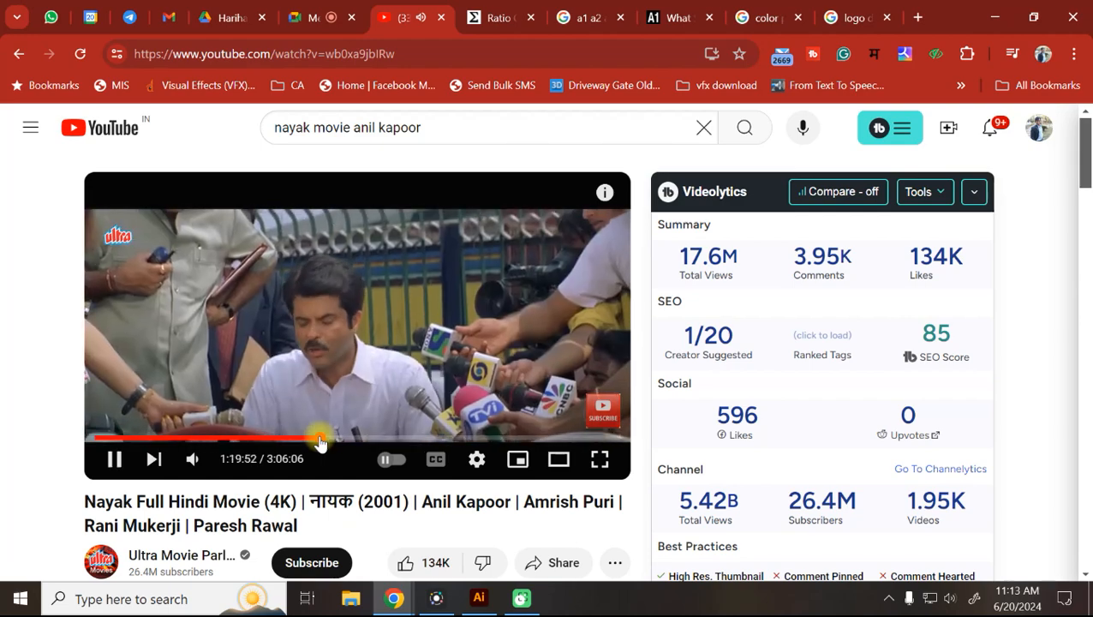
pyautogui.click(317, 442)
pyautogui.click(314, 442)
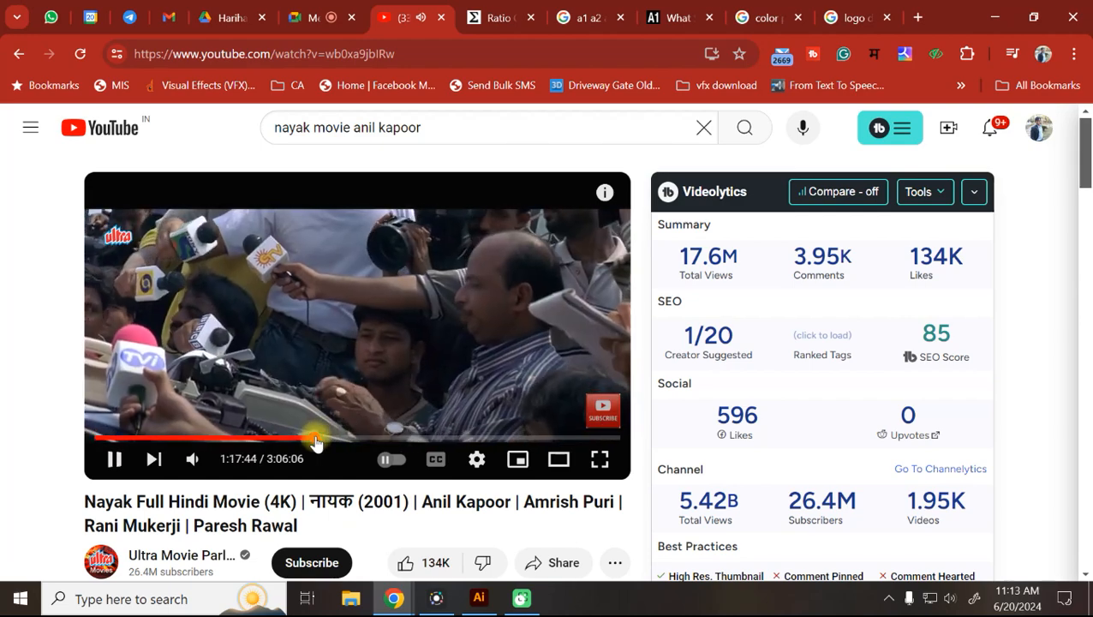
pyautogui.press('Left')
pyautogui.press('Left')
pyautogui.press('Left')
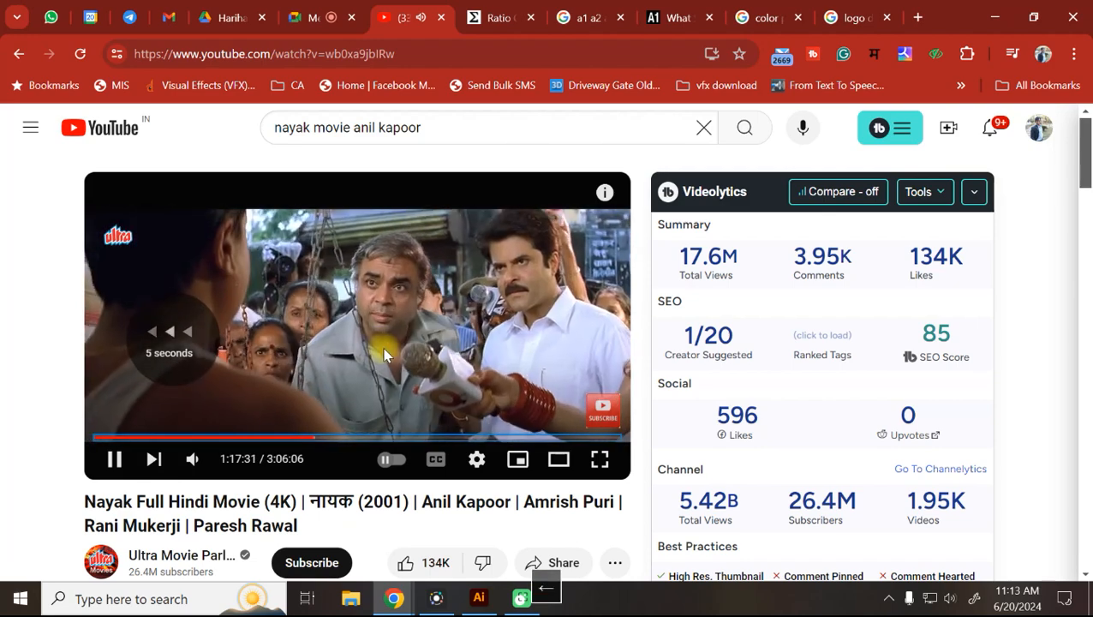
pyautogui.press('Left')
pyautogui.press('Left')
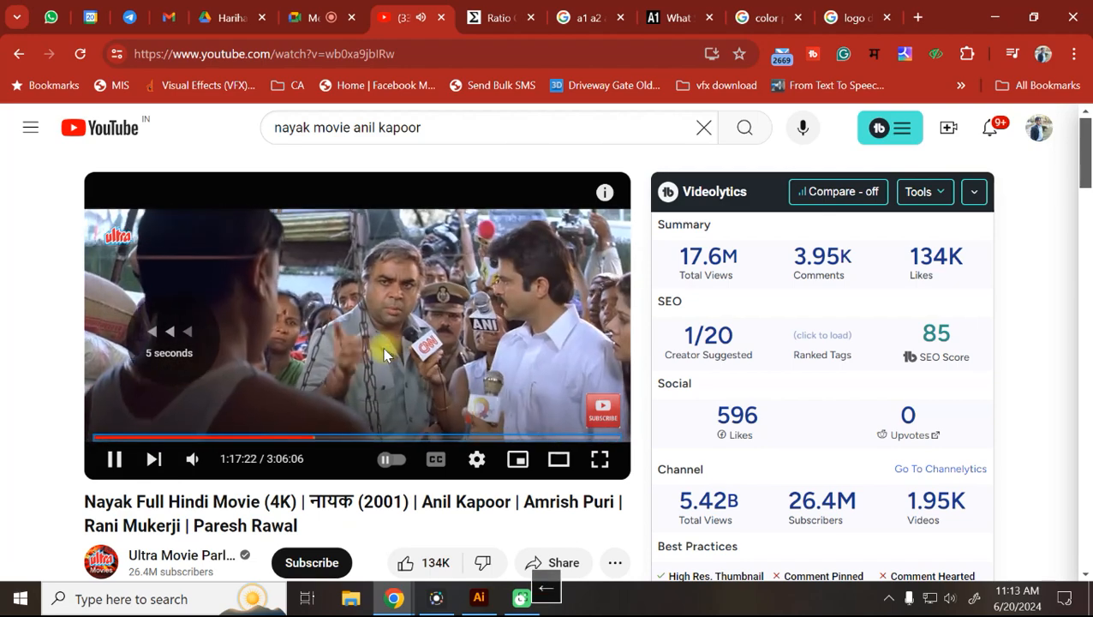
pyautogui.click(599, 459)
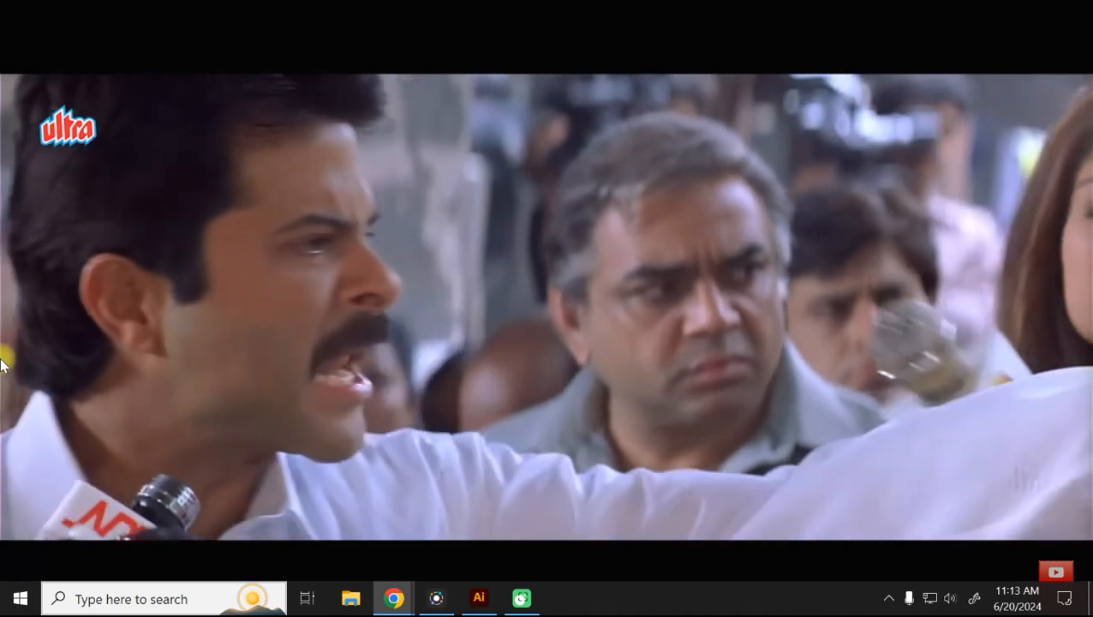
# Rewind the movie 15 seconds, exit full screen, and close the YouTube tab.
pyautogui.press('Left')
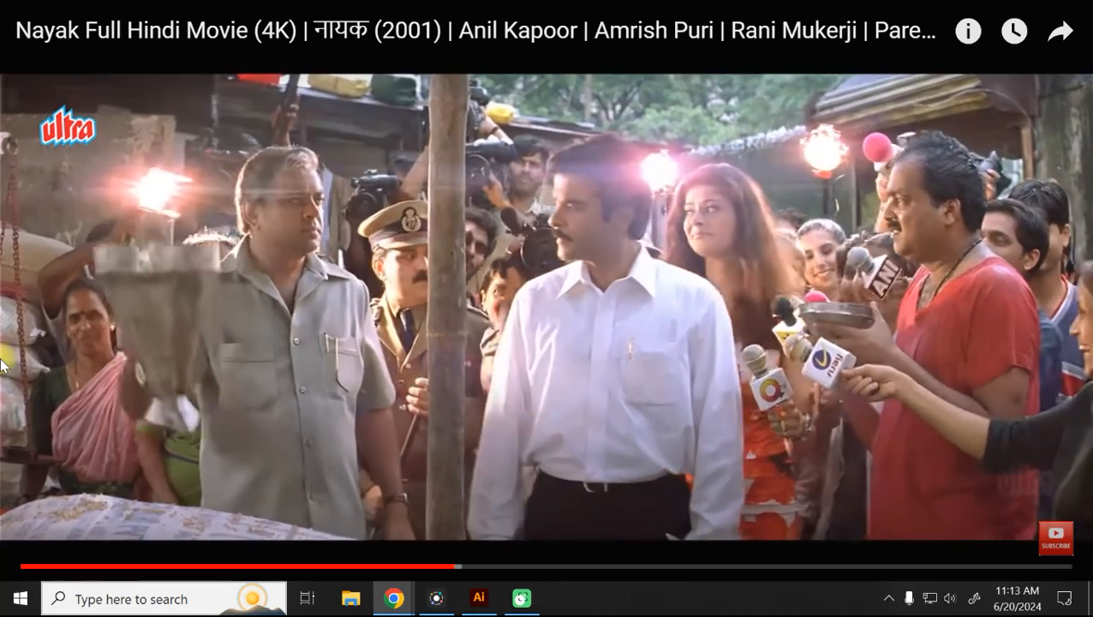
pyautogui.press('Left')
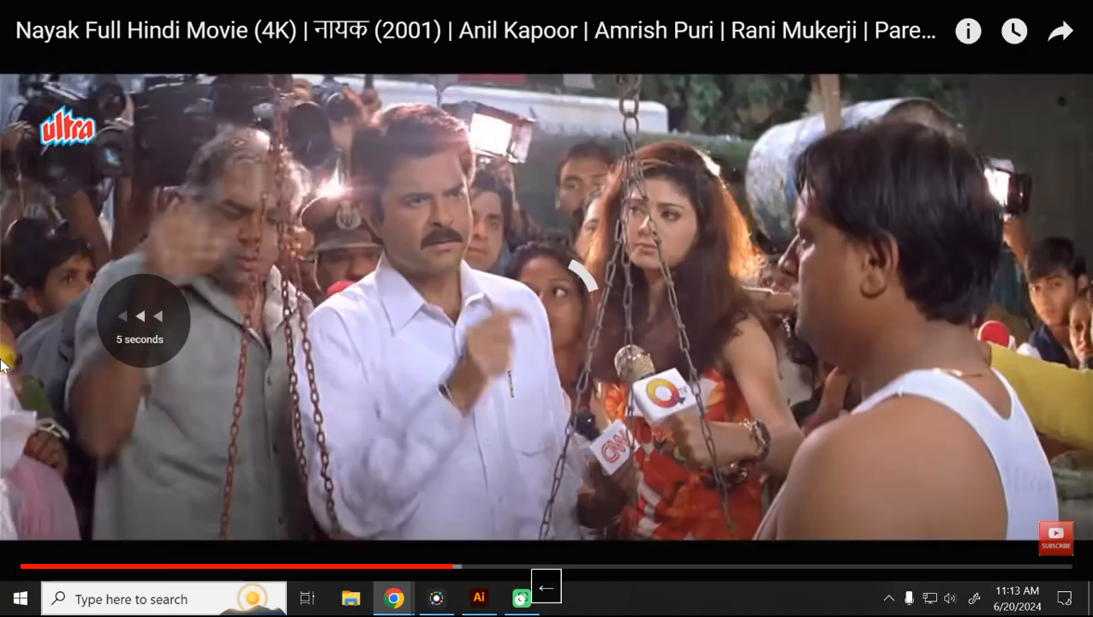
pyautogui.press('Left')
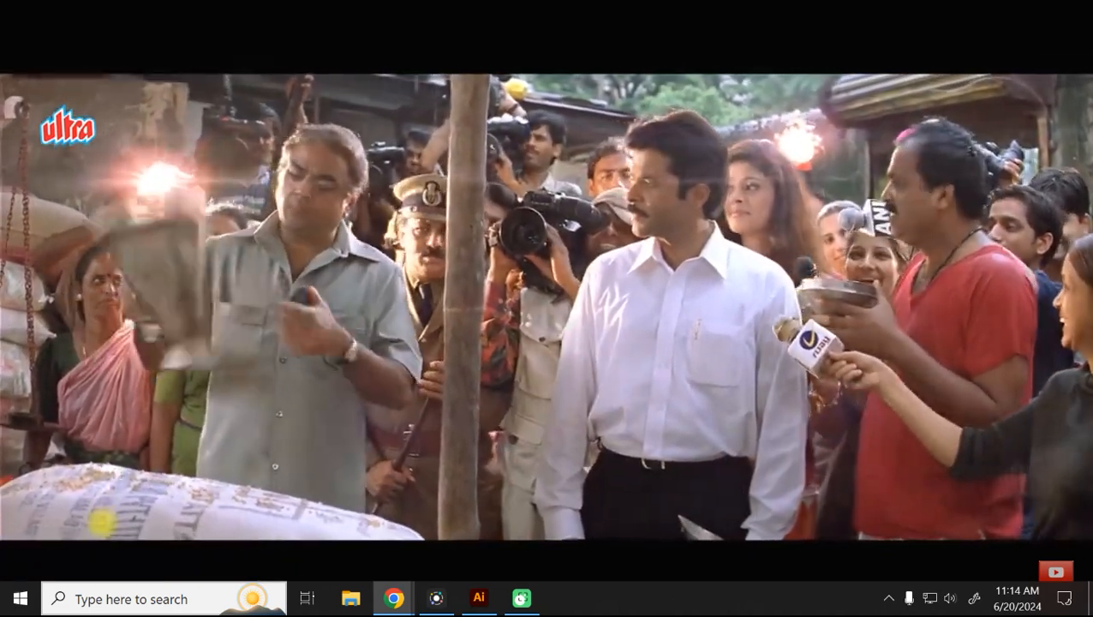
pyautogui.press('Escape')
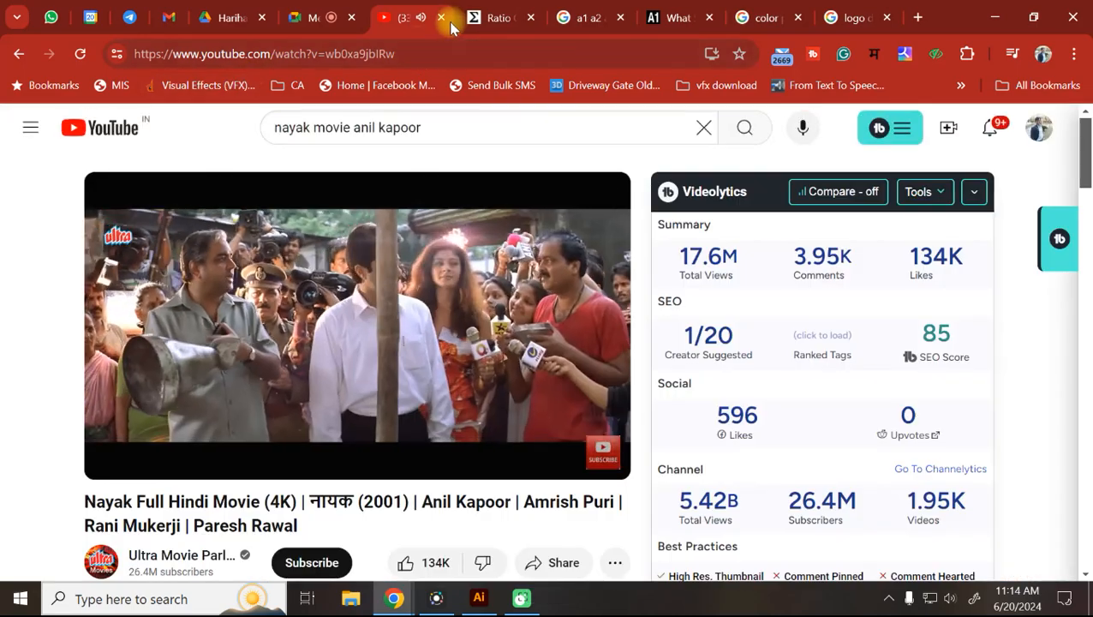
pyautogui.click(442, 18)
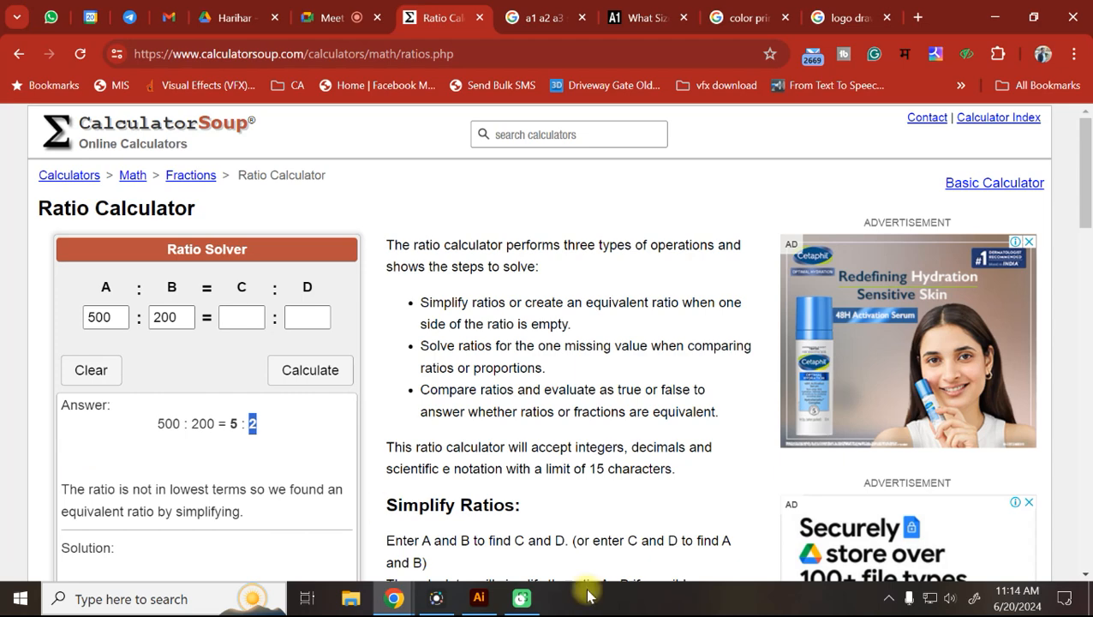
# Back in Illustrator, select the right stripe, copy-paste it, and delete the stray copy.
pyautogui.click(501, 604)
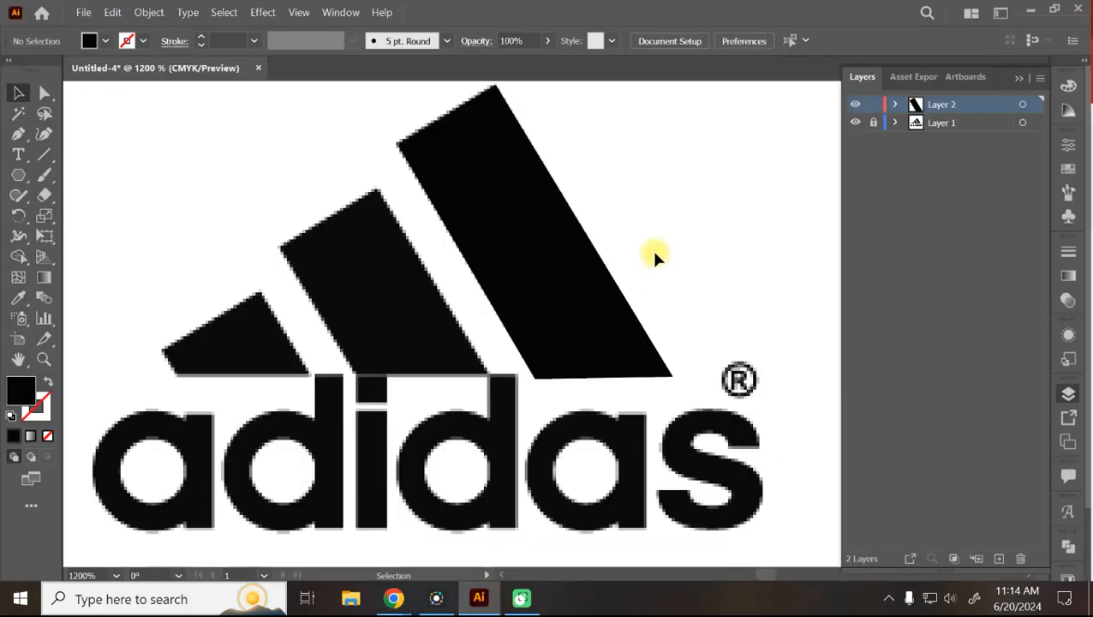
pyautogui.click(550, 231)
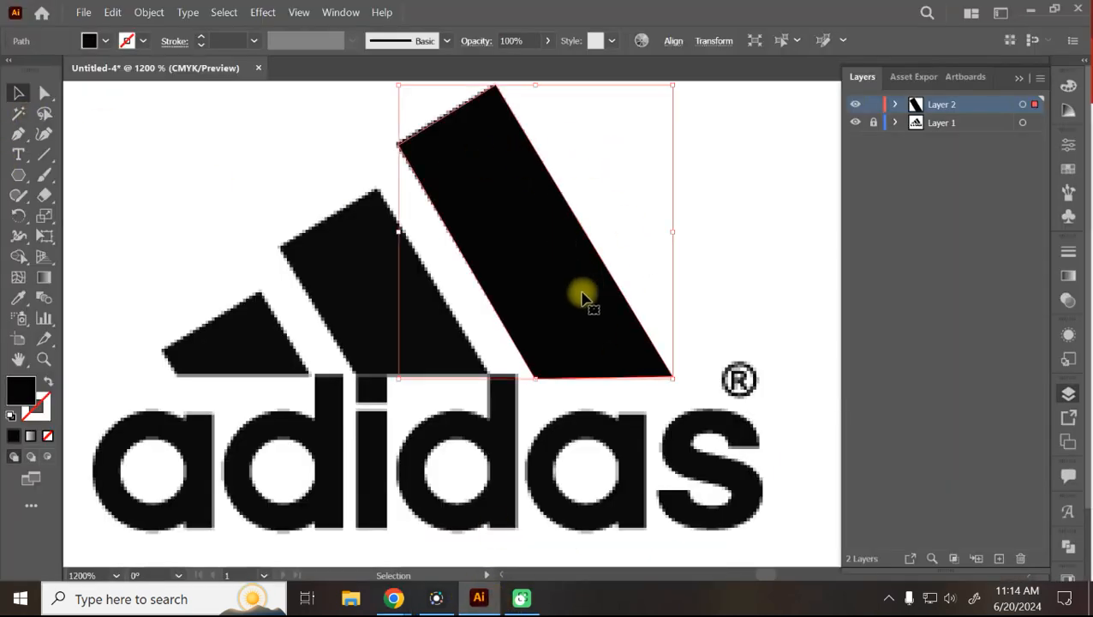
pyautogui.click(716, 208)
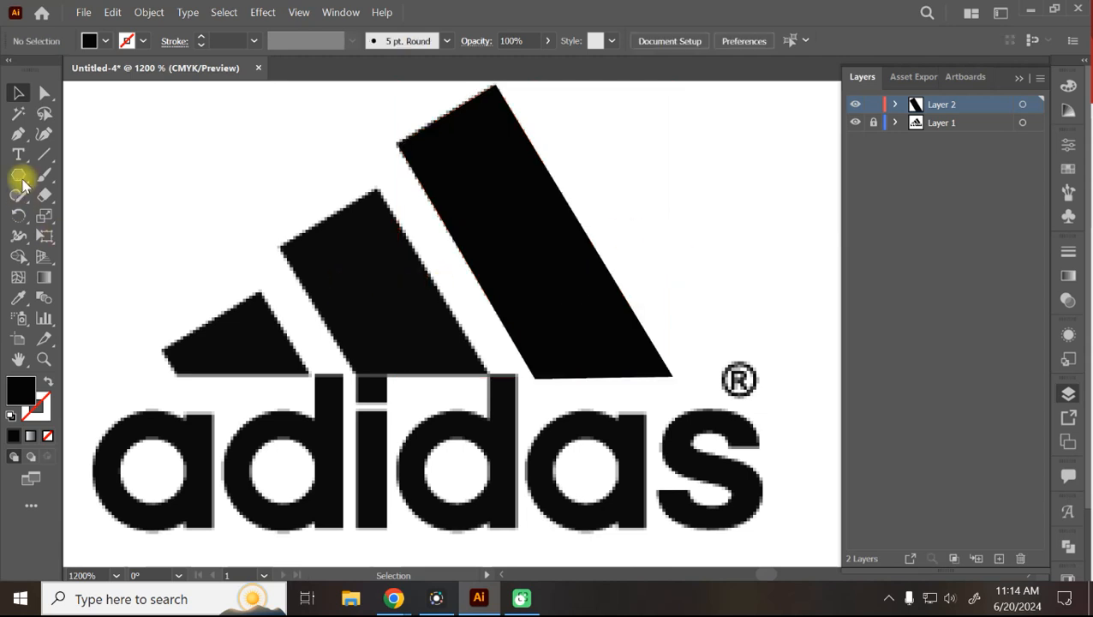
pyautogui.click(47, 137)
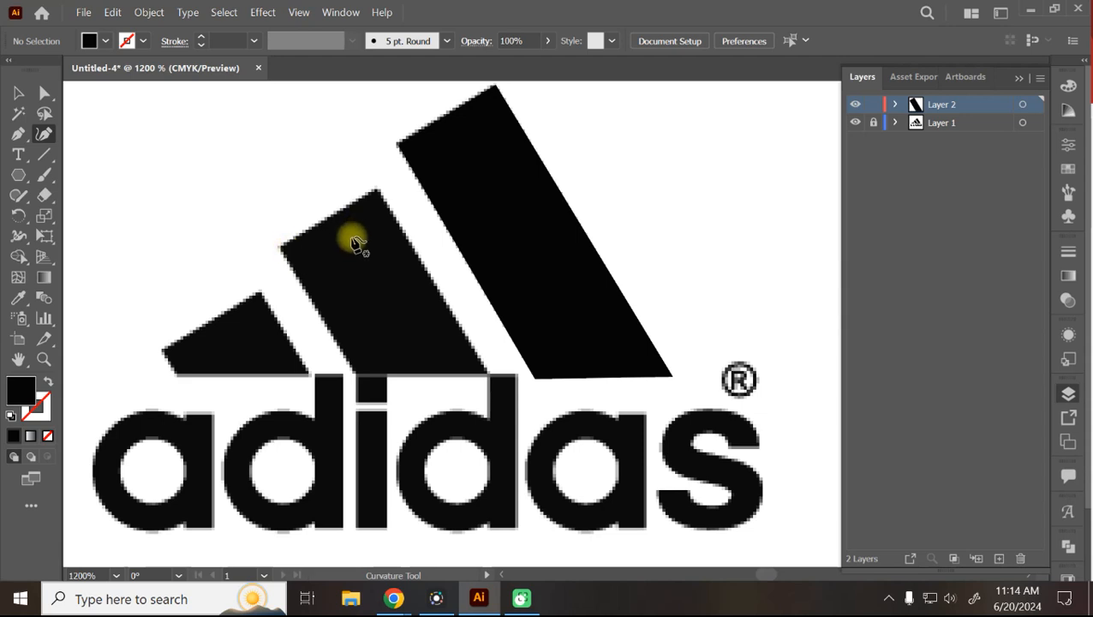
pyautogui.click(19, 93)
pyautogui.click(517, 241)
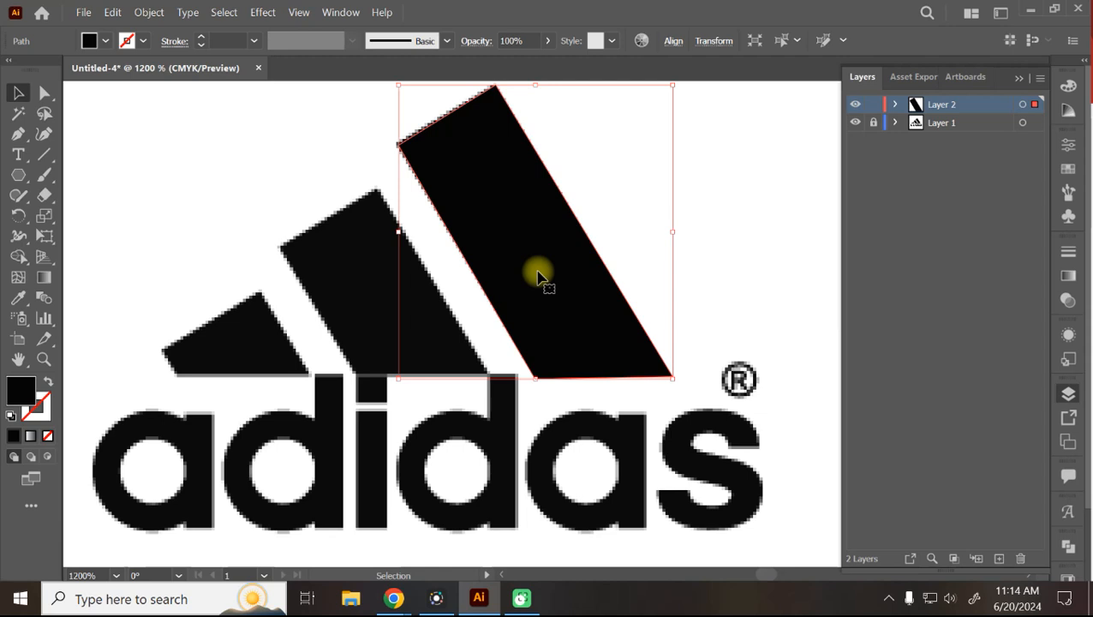
pyautogui.press('a')
pyautogui.hotkey('ctrl', 'c')
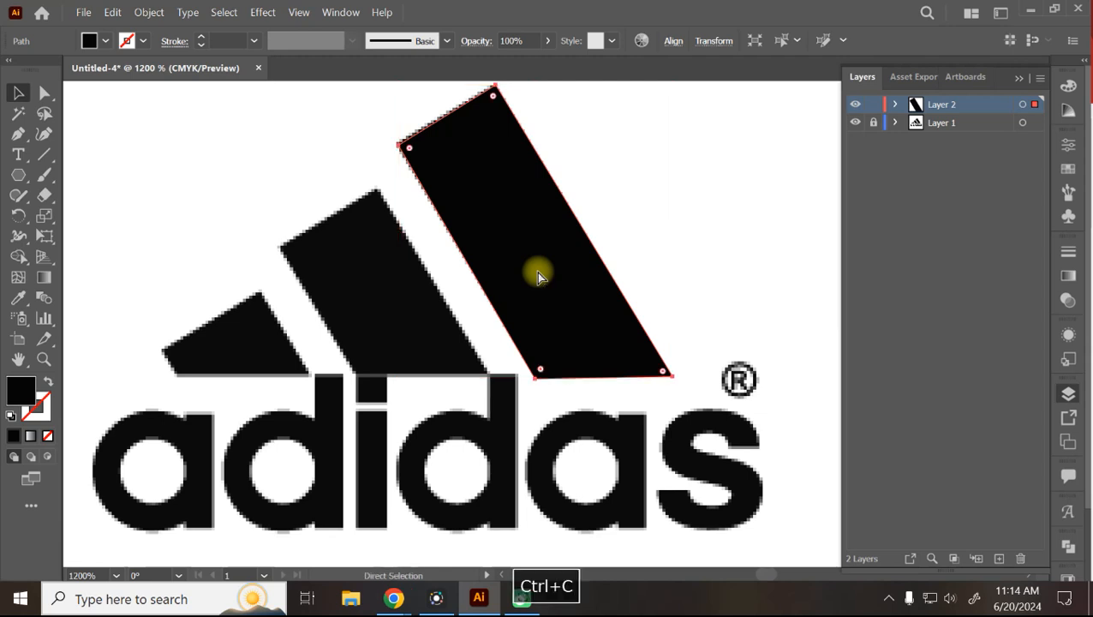
pyautogui.hotkey('ctrl', 'v')
pyautogui.press('v')
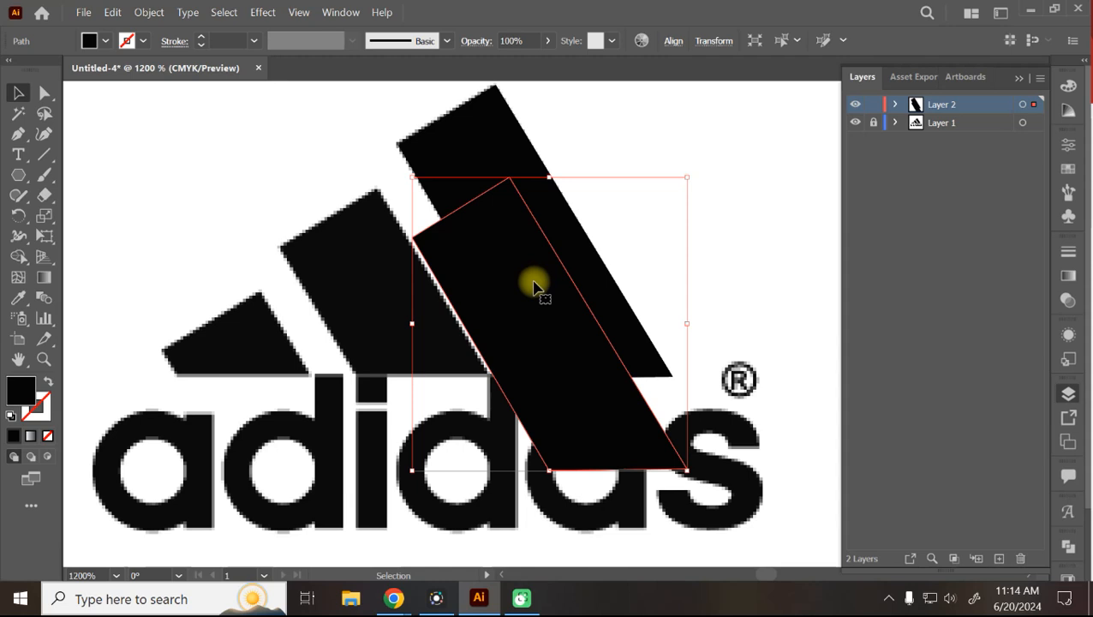
pyautogui.press('Delete')
# Copy and paste the large stripe via the Edit menu, then delete the pasted duplicate.
pyautogui.click(533, 285)
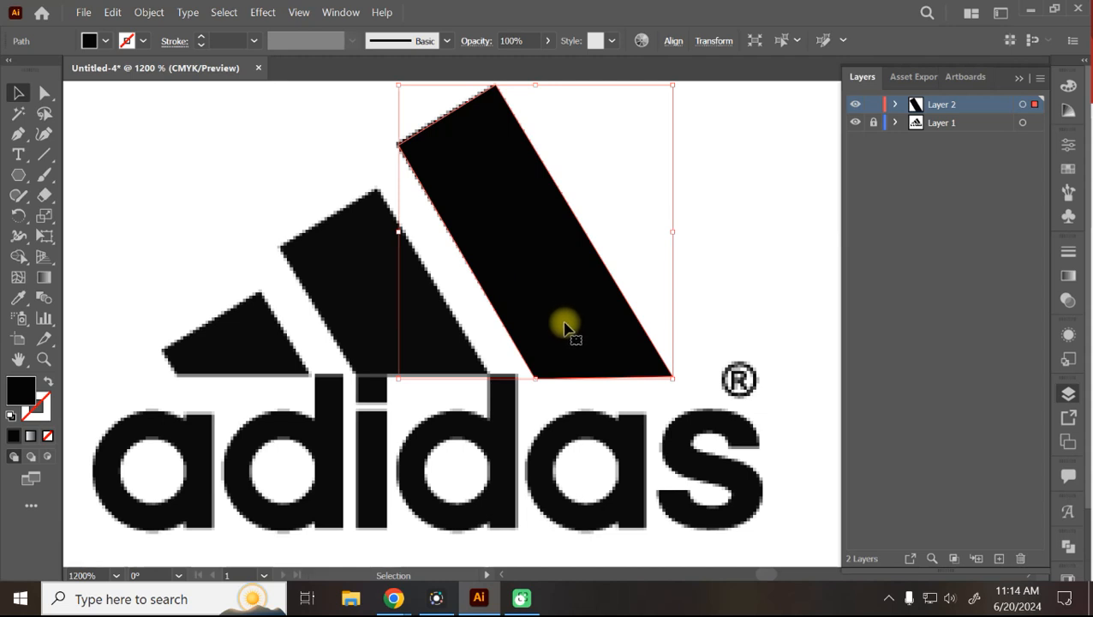
pyautogui.click(112, 12)
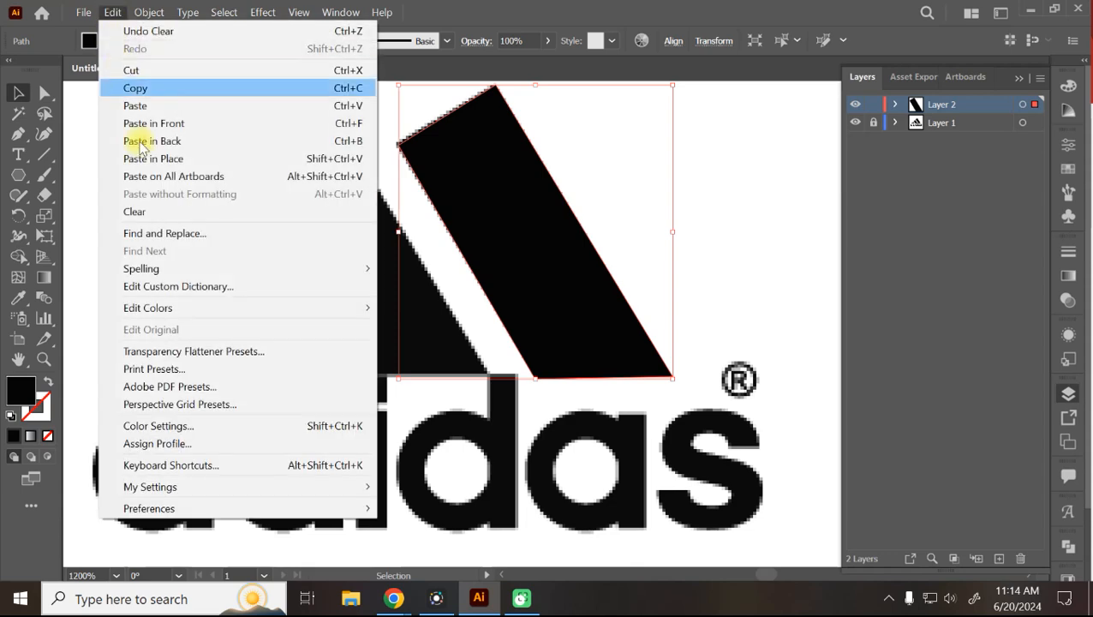
pyautogui.click(135, 87)
pyautogui.click(115, 12)
pyautogui.click(137, 106)
pyautogui.press('Delete')
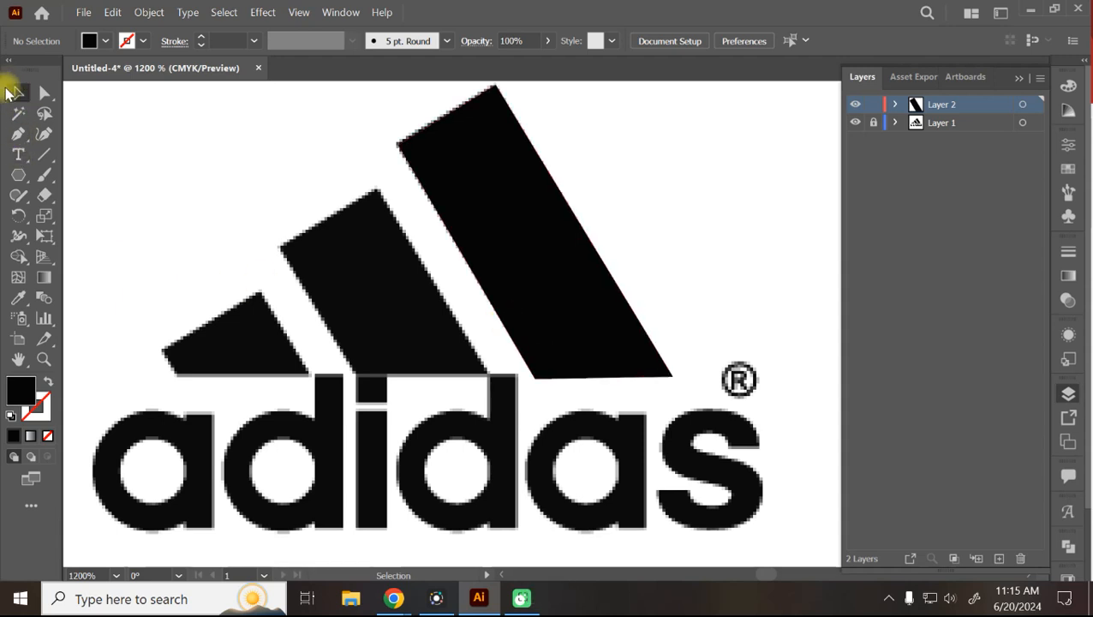
pyautogui.click(506, 227)
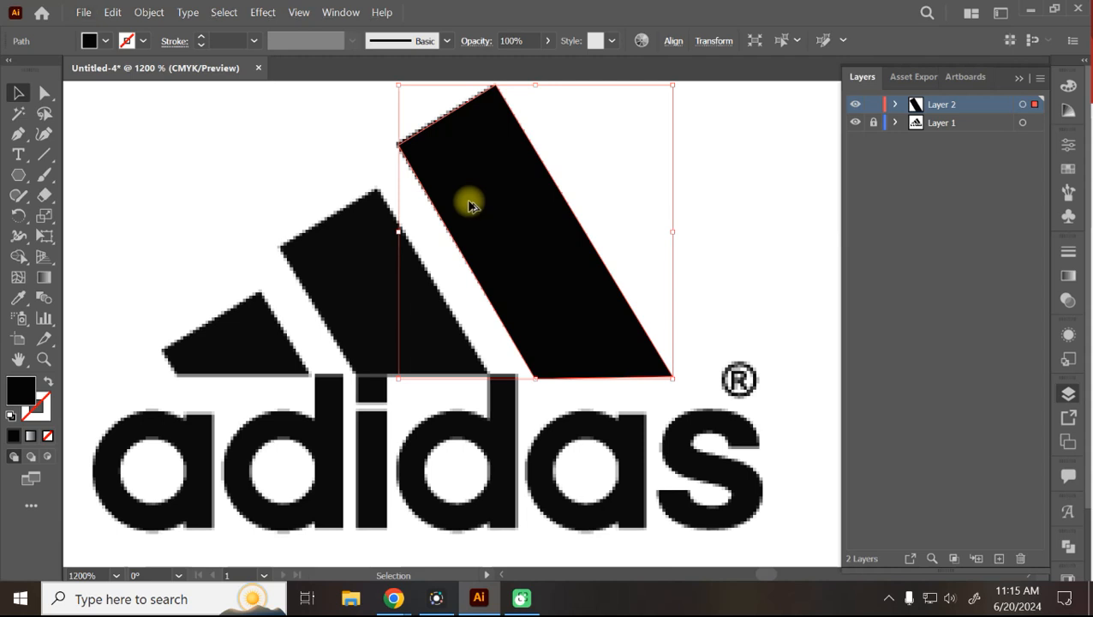
# Drag a duplicate of the large stripe over the middle stripe and set its fill to None.
pyautogui.moveTo(535, 296); pyautogui.dragTo(356, 296)
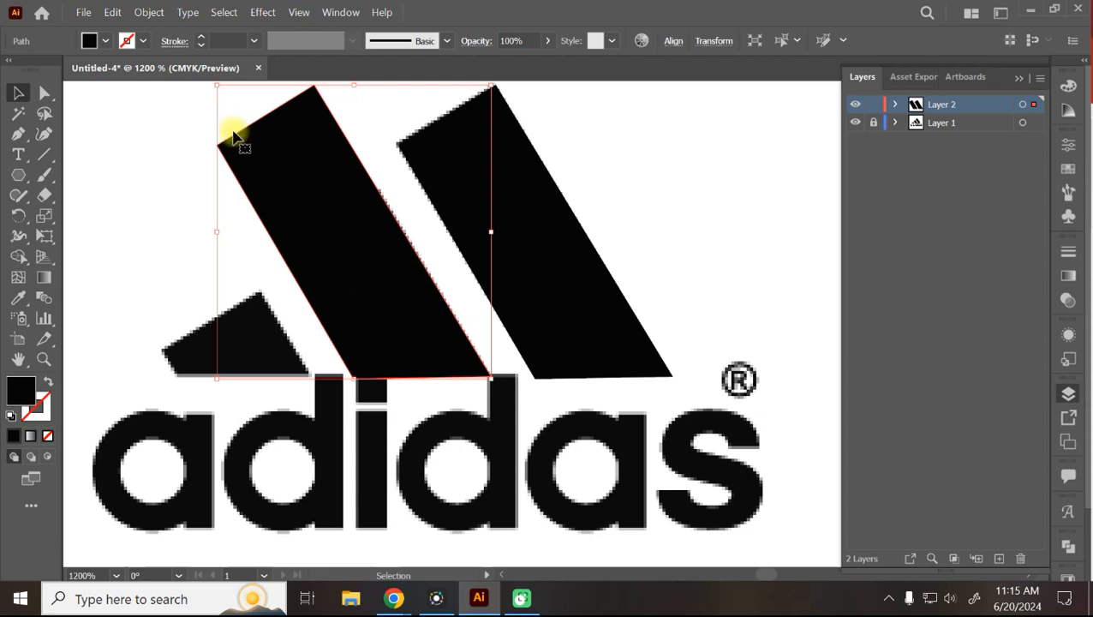
pyautogui.click(105, 42)
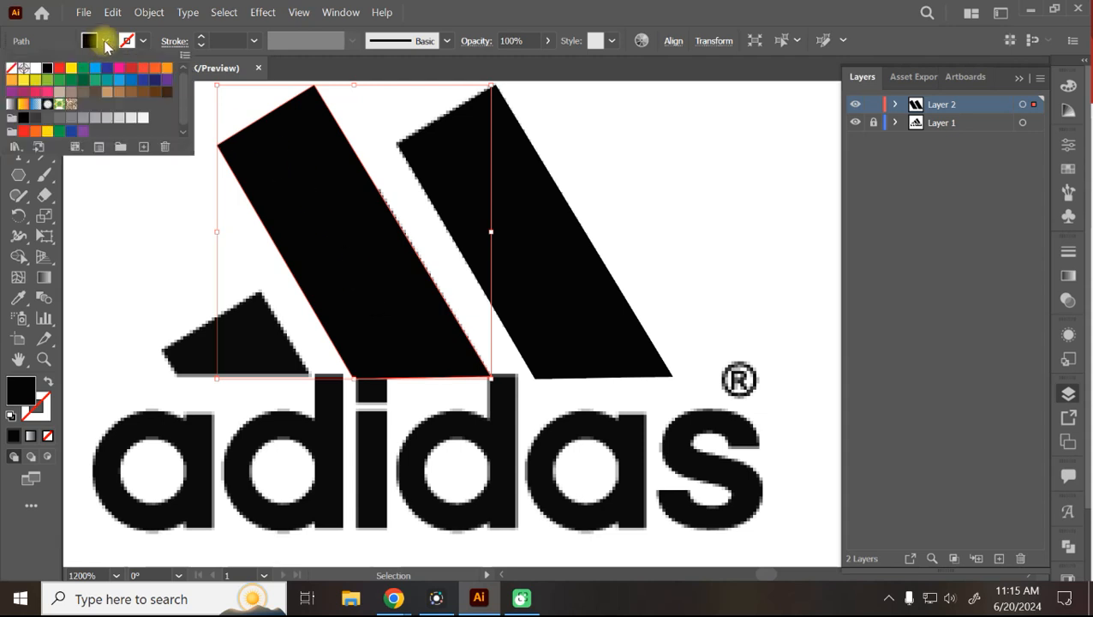
pyautogui.click(11, 68)
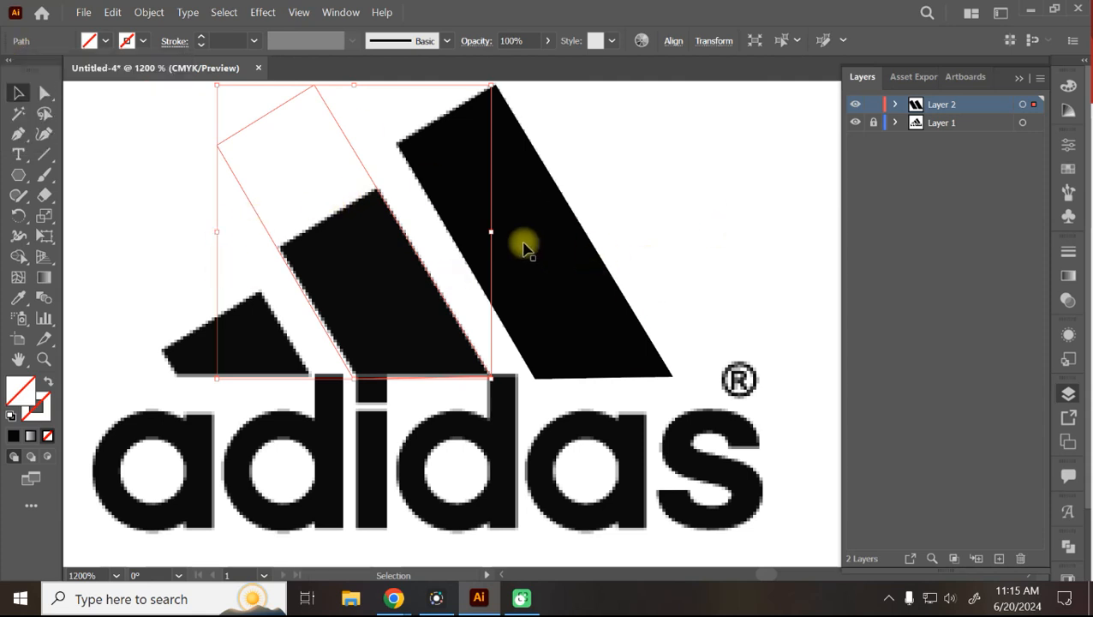
# Move the copy's corner anchors onto the middle stripe's top, left and bottom corners.
pyautogui.scroll(2, 505, 225)
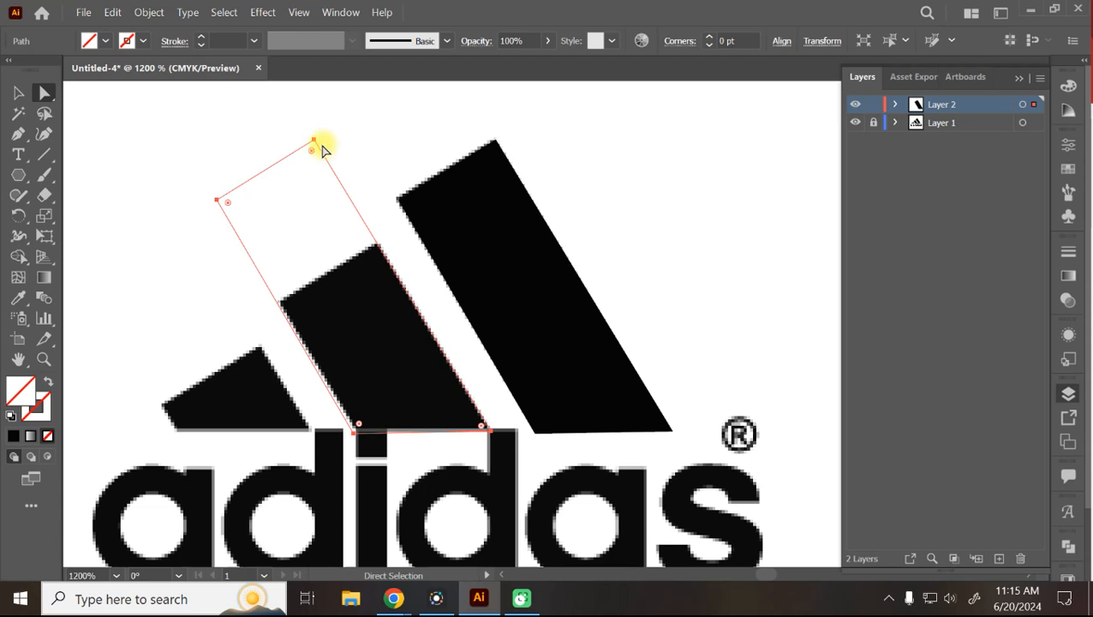
pyautogui.click(314, 139)
pyautogui.moveTo(314, 144); pyautogui.dragTo(378, 244)
pyautogui.moveTo(216, 205); pyautogui.dragTo(284, 306)
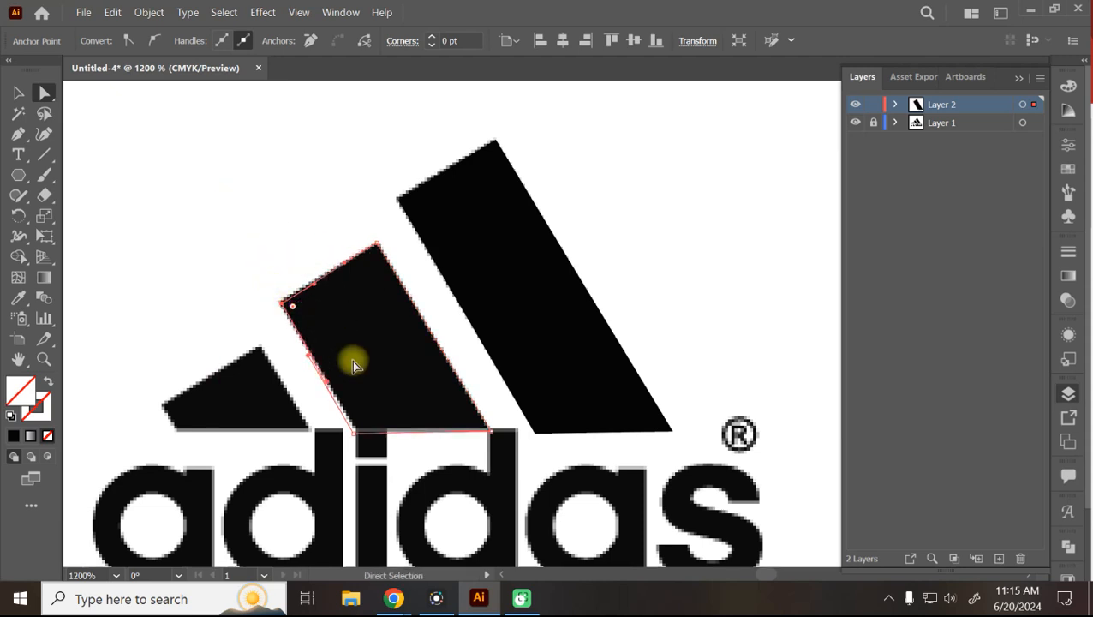
pyautogui.moveTo(355, 431)
pyautogui.mouseDown()
pyautogui.moveTo(360, 439)
pyautogui.moveTo(364, 425)
pyautogui.mouseUp()
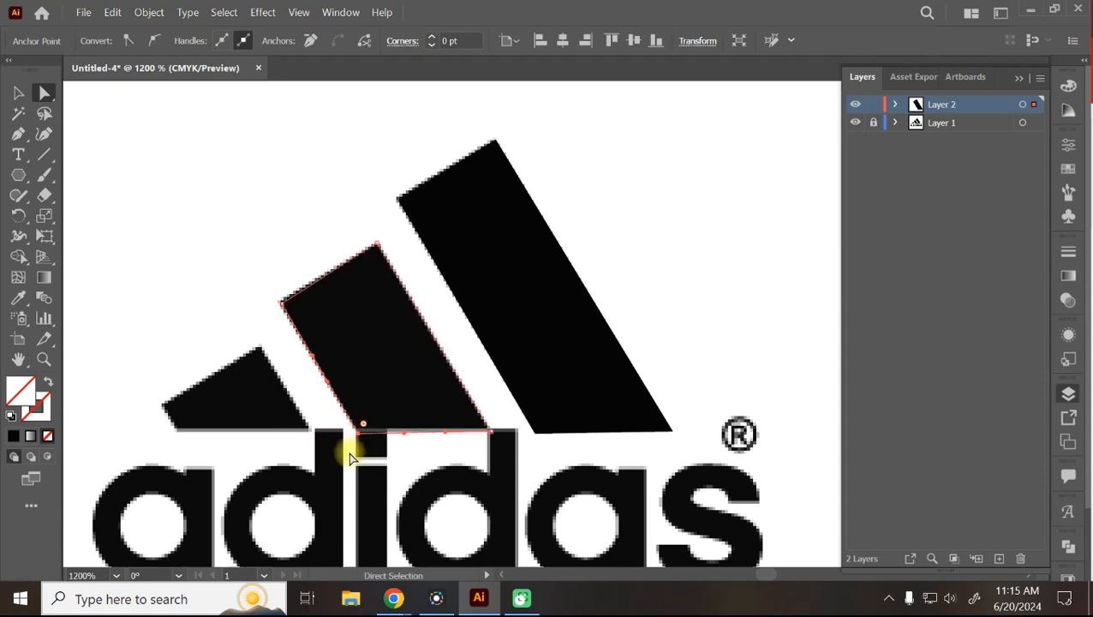
pyautogui.click(19, 93)
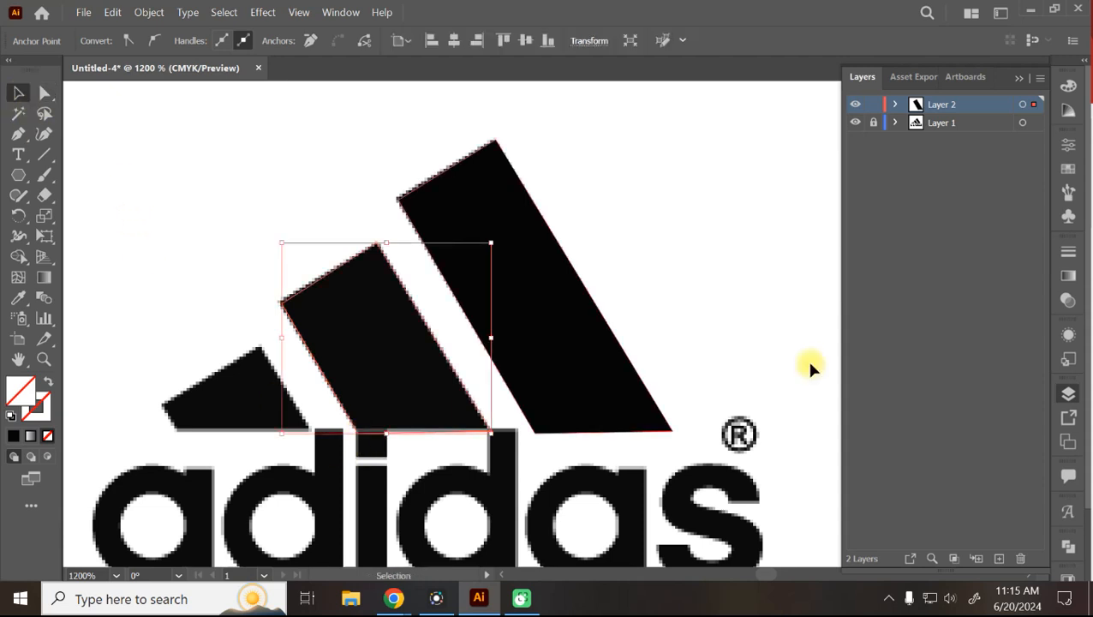
pyautogui.click(688, 212)
# Trace a closed straight-edged path around the small left stripe with the Curvature tool.
pyautogui.click(43, 135)
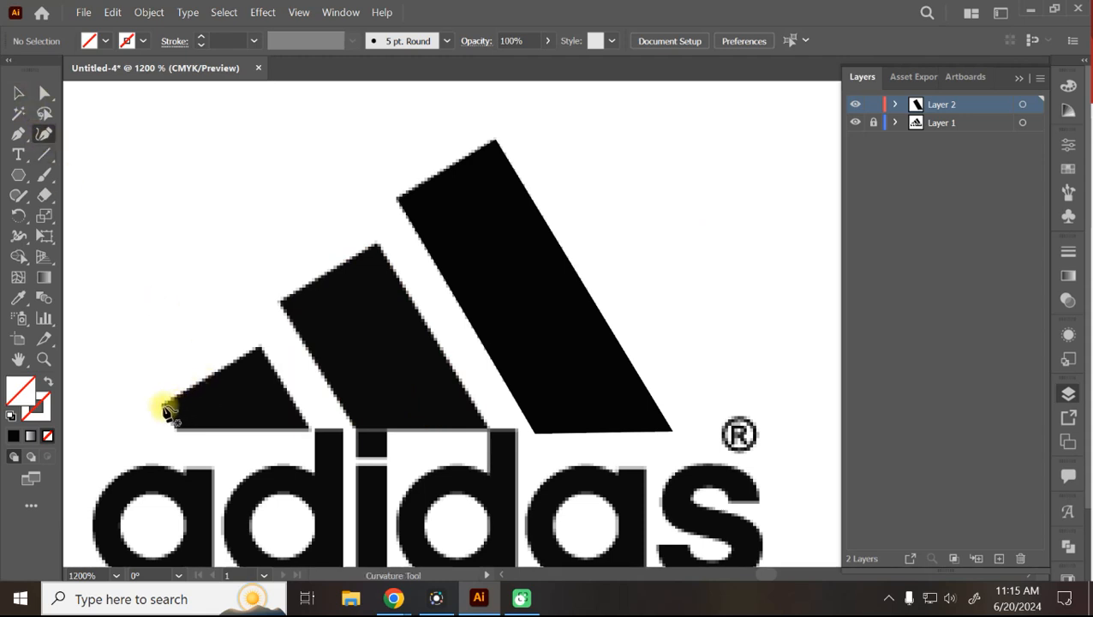
pyautogui.click(164, 407)
pyautogui.click(257, 350)
pyautogui.click(311, 429)
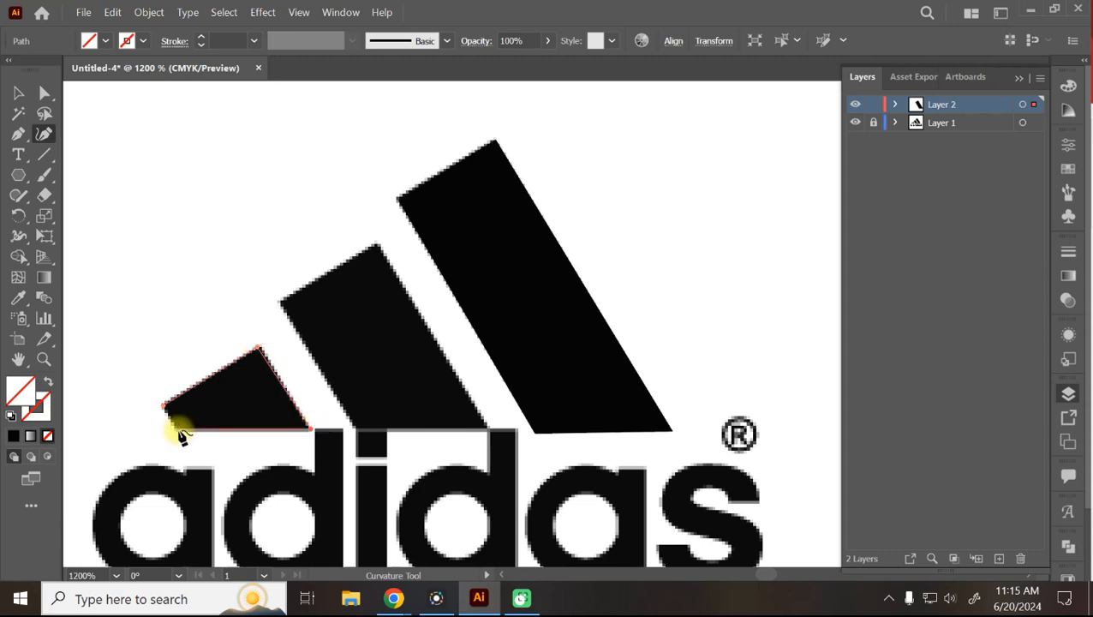
pyautogui.click(175, 430)
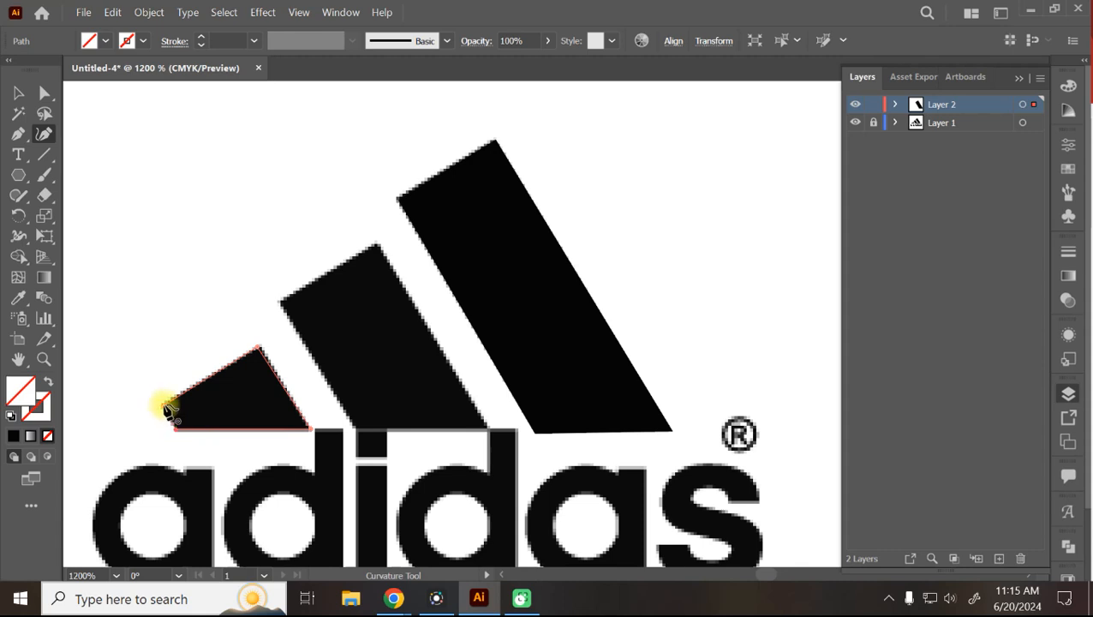
pyautogui.click(169, 408)
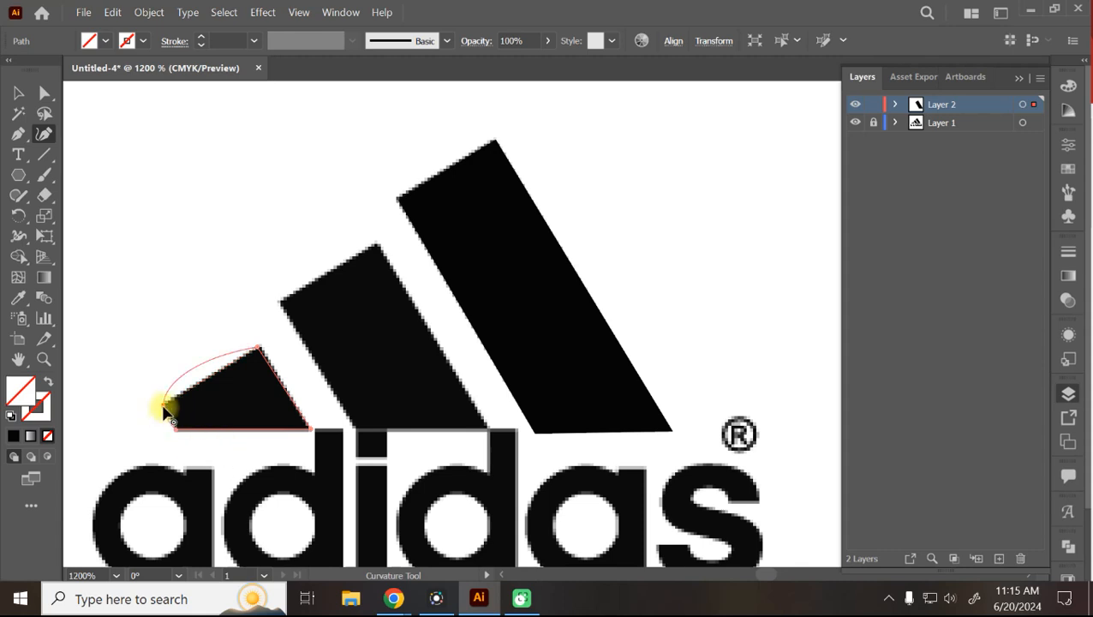
pyautogui.doubleClick(167, 410)
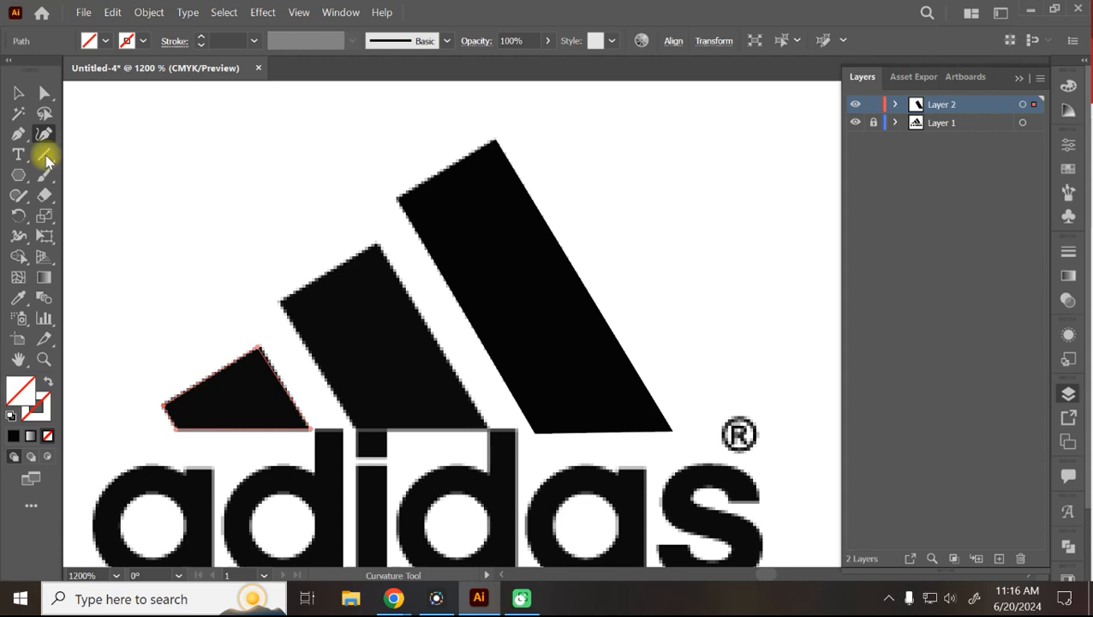
# Fill both the small stripe shape and the middle stripe outline with black.
pyautogui.click(21, 93)
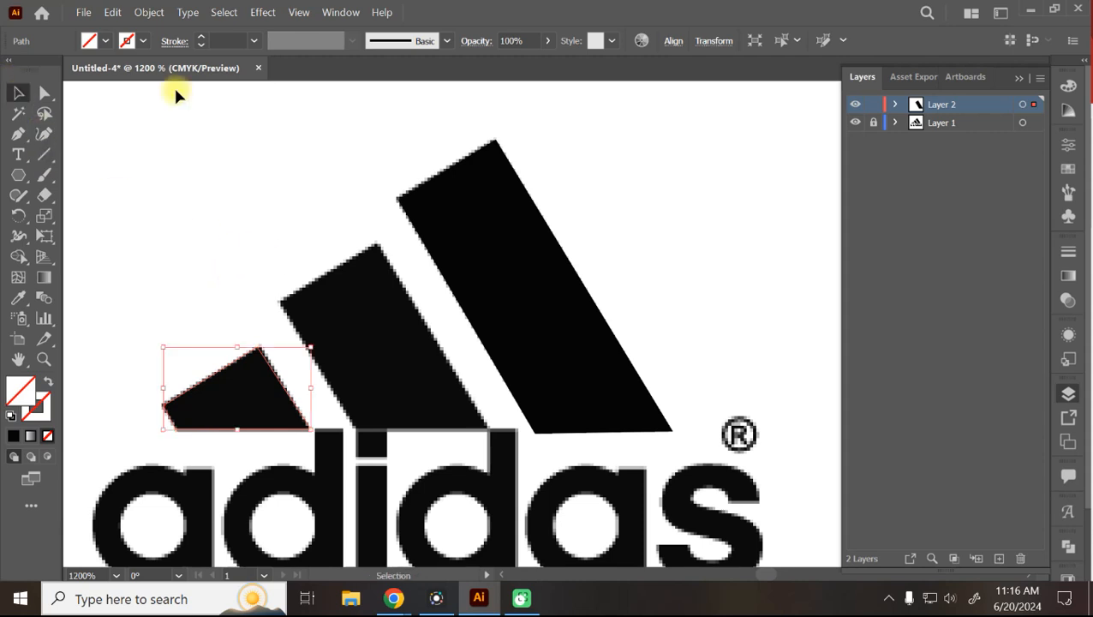
pyautogui.click(106, 40)
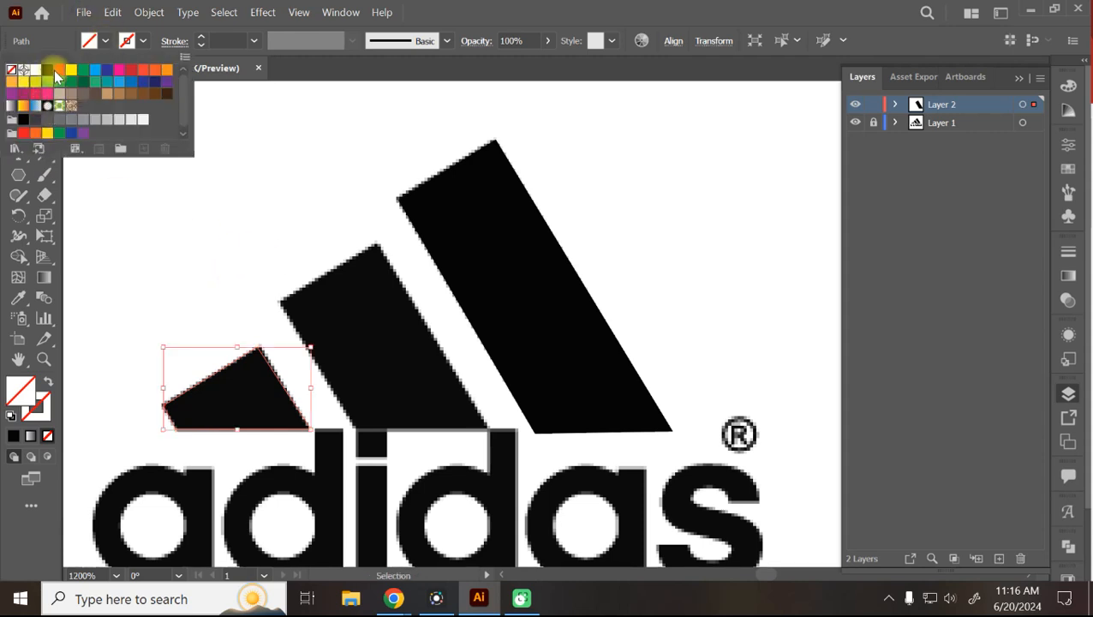
pyautogui.click(48, 69)
pyautogui.click(283, 225)
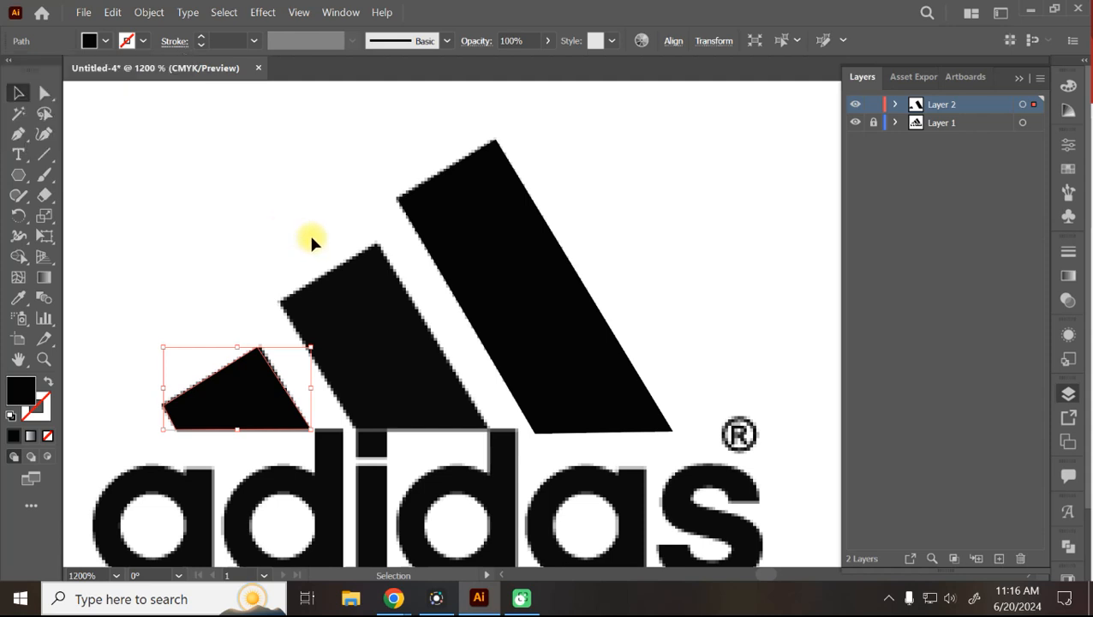
pyautogui.click(347, 284)
pyautogui.click(106, 40)
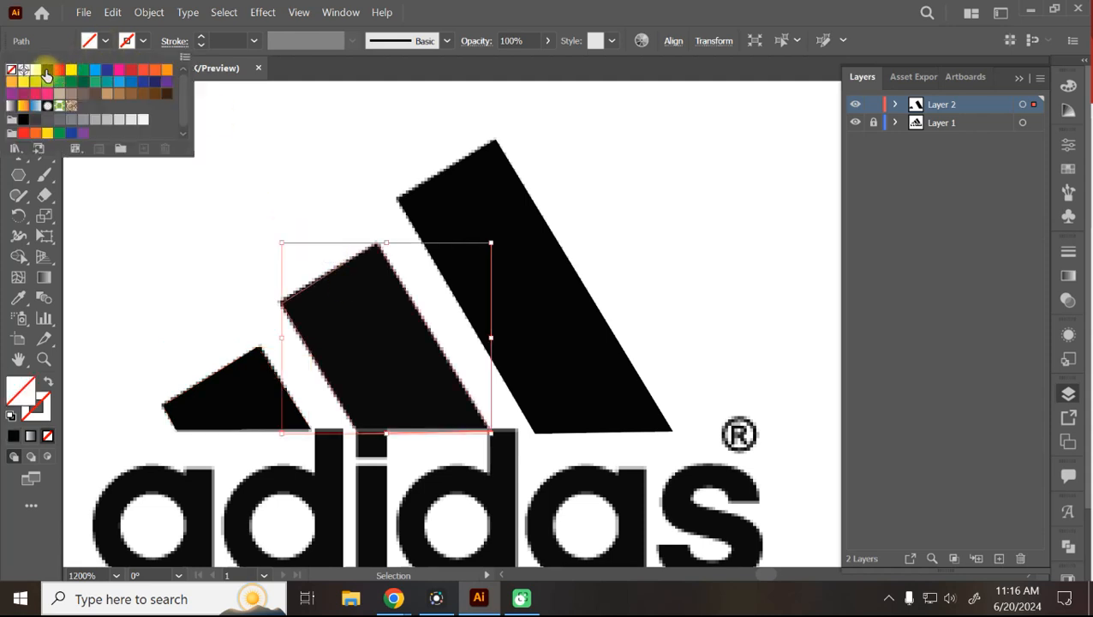
pyautogui.click(47, 75)
pyautogui.click(634, 208)
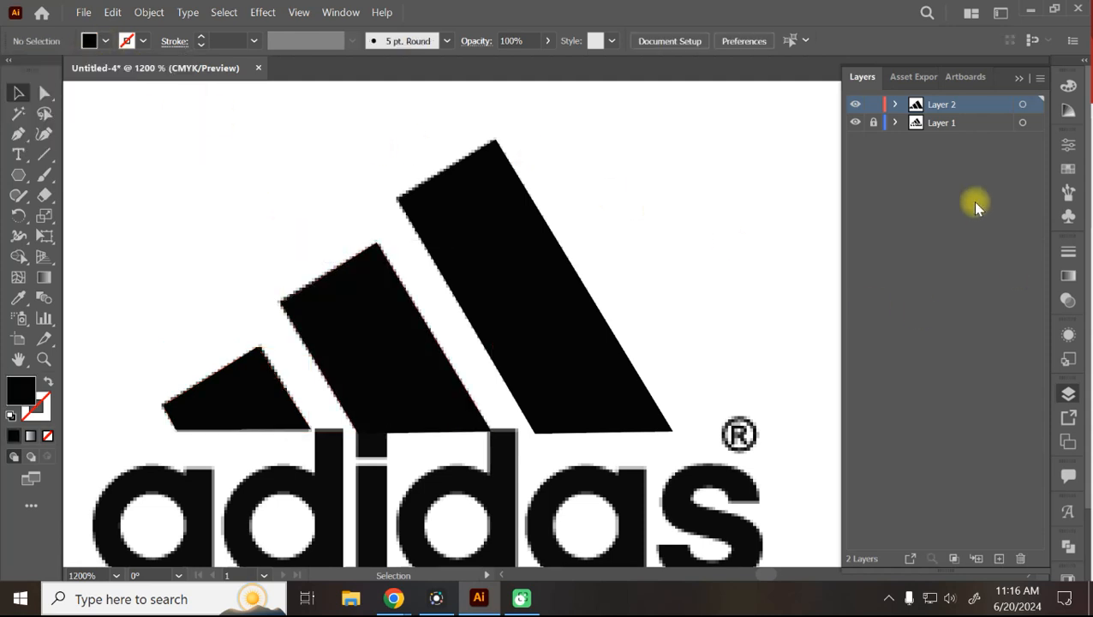
# Hide the pixelated adidas reference image and adjust the view around the stripes.
pyautogui.click(854, 124)
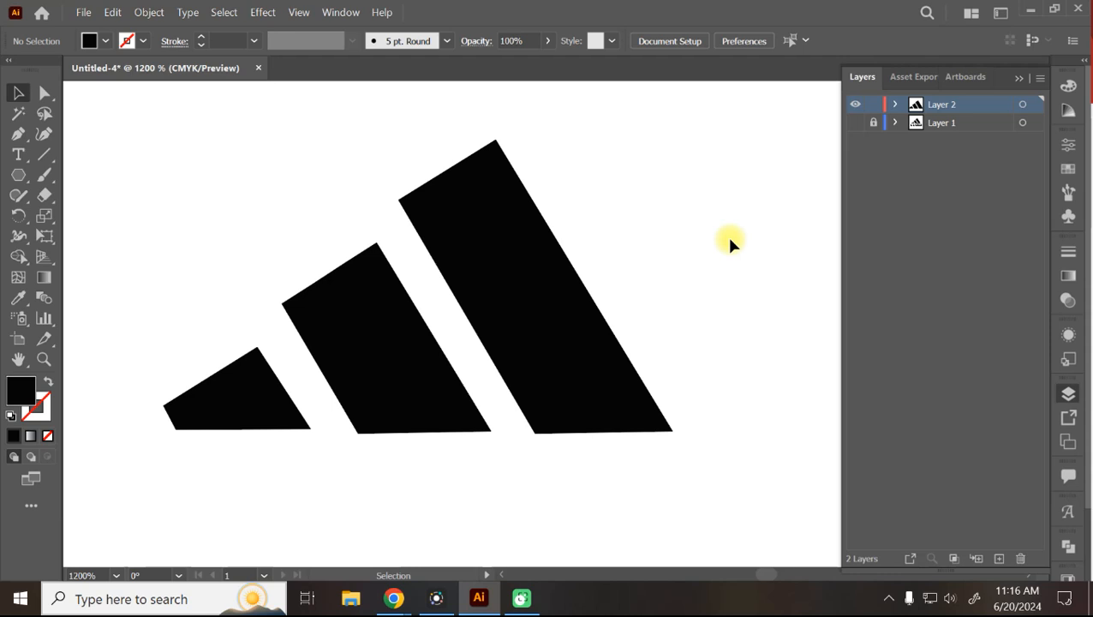
pyautogui.moveTo(760, 189); pyautogui.dragTo(402, 480)
pyautogui.moveTo(391, 597)
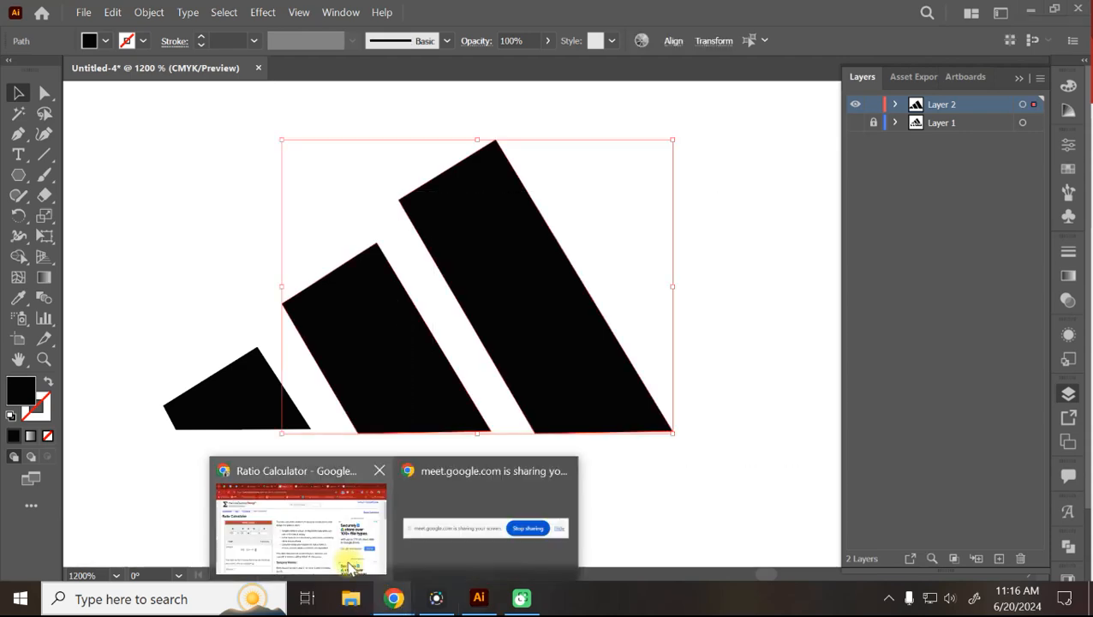
pyautogui.click(309, 531)
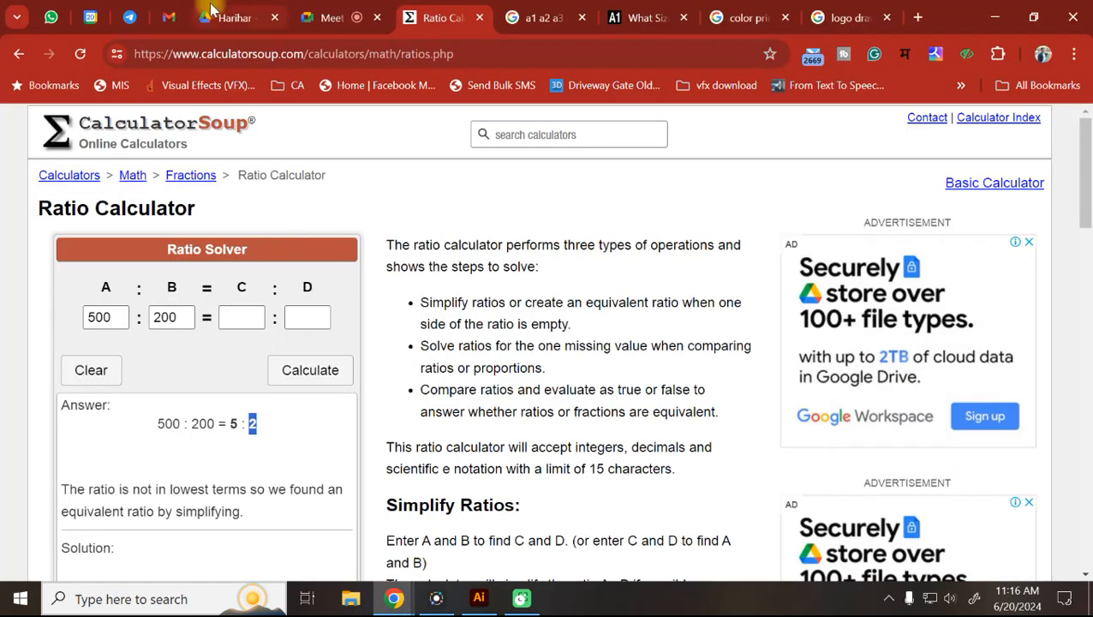
pyautogui.click(479, 598)
pyautogui.press('a')
pyautogui.hotkey('ctrl', '=')
pyautogui.hotkey('ctrl', '=')
pyautogui.hotkey('ctrl', '=')
pyautogui.hotkey('ctrl', '=')
pyautogui.hotkey('ctrl', '=')
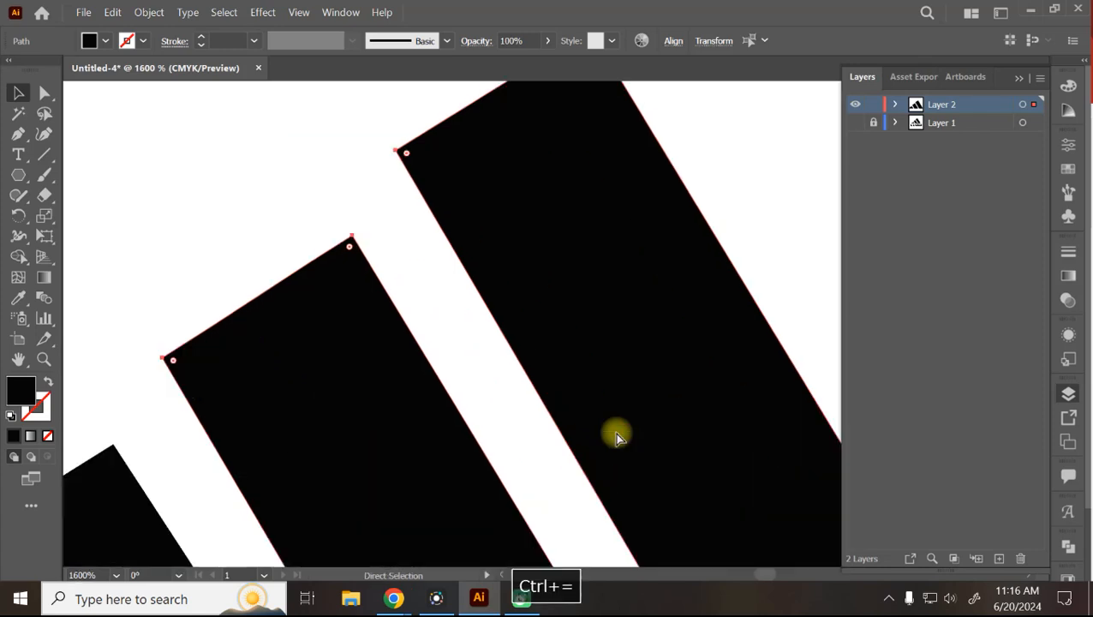
pyautogui.hotkey('ctrl', '-')
pyautogui.hotkey('ctrl', '-')
pyautogui.hotkey('ctrl', '-')
pyautogui.hotkey('ctrl', '-')
pyautogui.hotkey('ctrl', '-')
pyautogui.hotkey('ctrl', '-')
pyautogui.hotkey('ctrl', '-')
pyautogui.hotkey('ctrl', '-')
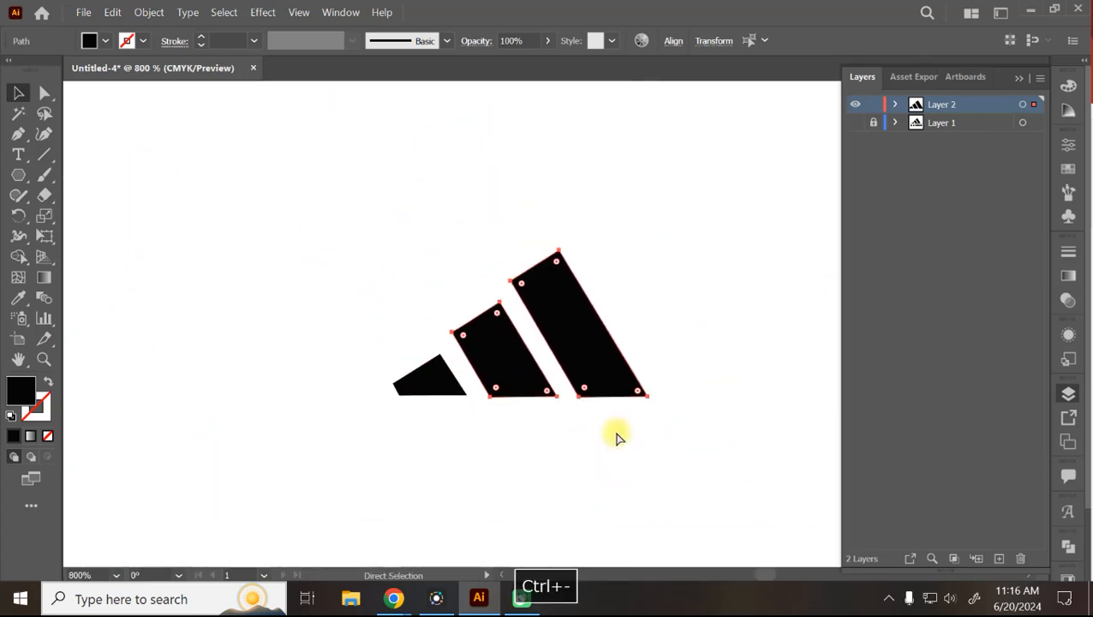
pyautogui.press('space')
pyautogui.moveTo(631, 426); pyautogui.dragTo(669, 451)
pyautogui.press('F7')
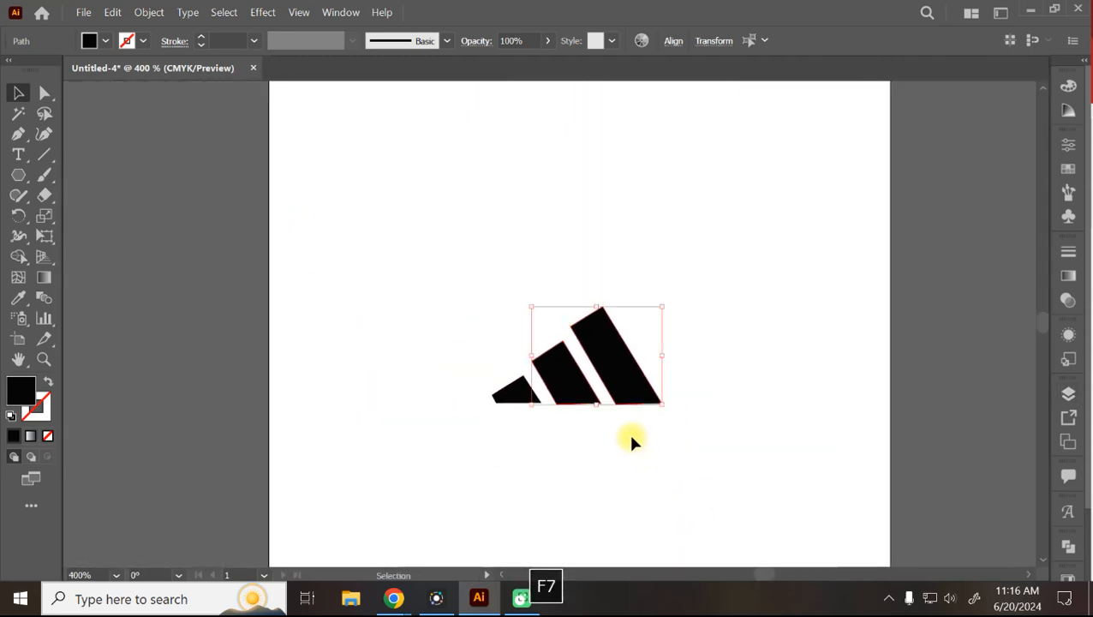
pyautogui.press('F7')
# Select all three black stripes, drag out a duplicate of the logo, then delete it.
pyautogui.moveTo(689, 278); pyautogui.dragTo(298, 561)
pyautogui.click(713, 381)
pyautogui.click(607, 323)
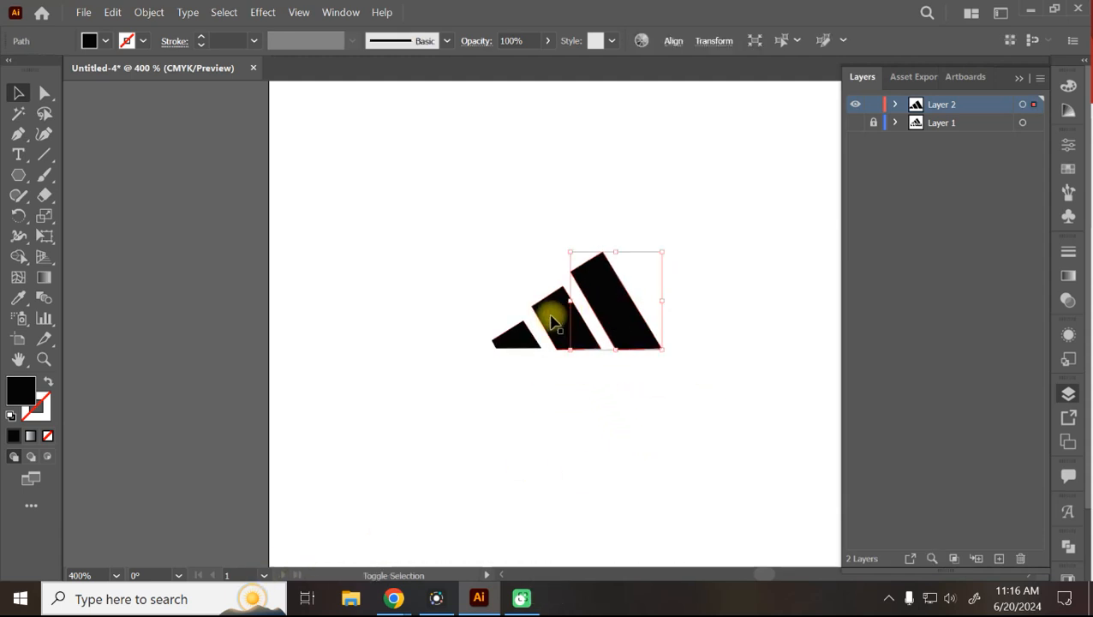
pyautogui.keyDown('shift'); pyautogui.click(555, 318); pyautogui.keyUp('shift')
pyautogui.keyDown('shift'); pyautogui.click(507, 340); pyautogui.keyUp('shift')
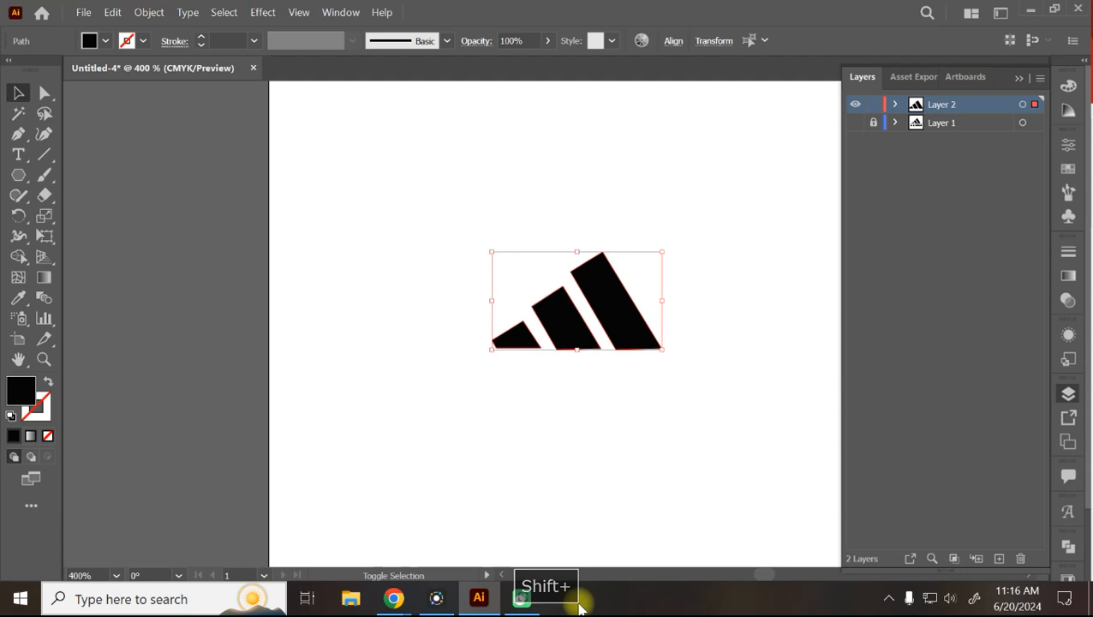
pyautogui.click(671, 523)
pyautogui.moveTo(769, 204); pyautogui.dragTo(442, 452)
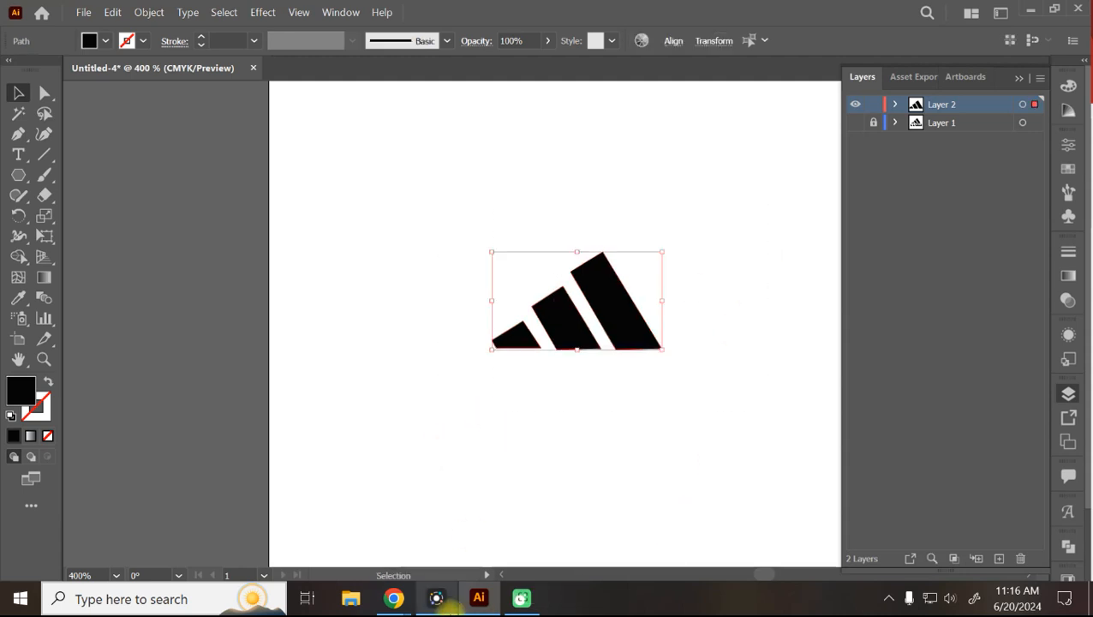
pyautogui.moveTo(611, 302); pyautogui.dragTo(525, 147)
pyautogui.press('Delete')
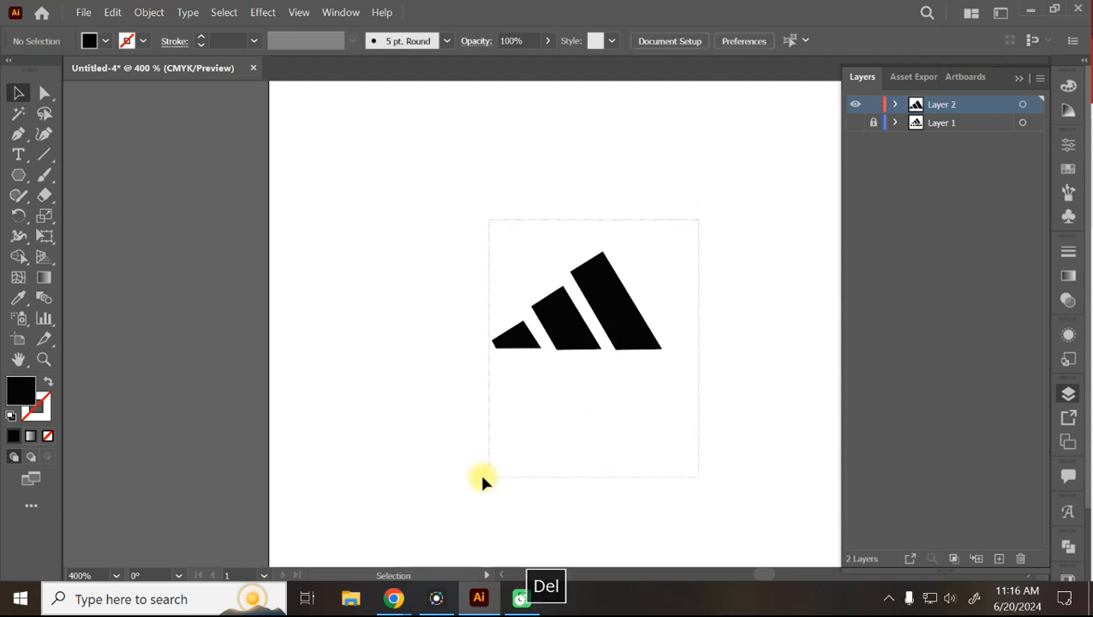
# Copy and paste the three-stripe logo, move the pasted copy down-left, then delete it.
pyautogui.hotkey('ctrl', 'a')
pyautogui.hotkey('ctrl', 'c')
pyautogui.hotkey('ctrl', 'v')
pyautogui.moveTo(597, 352); pyautogui.dragTo(529, 468)
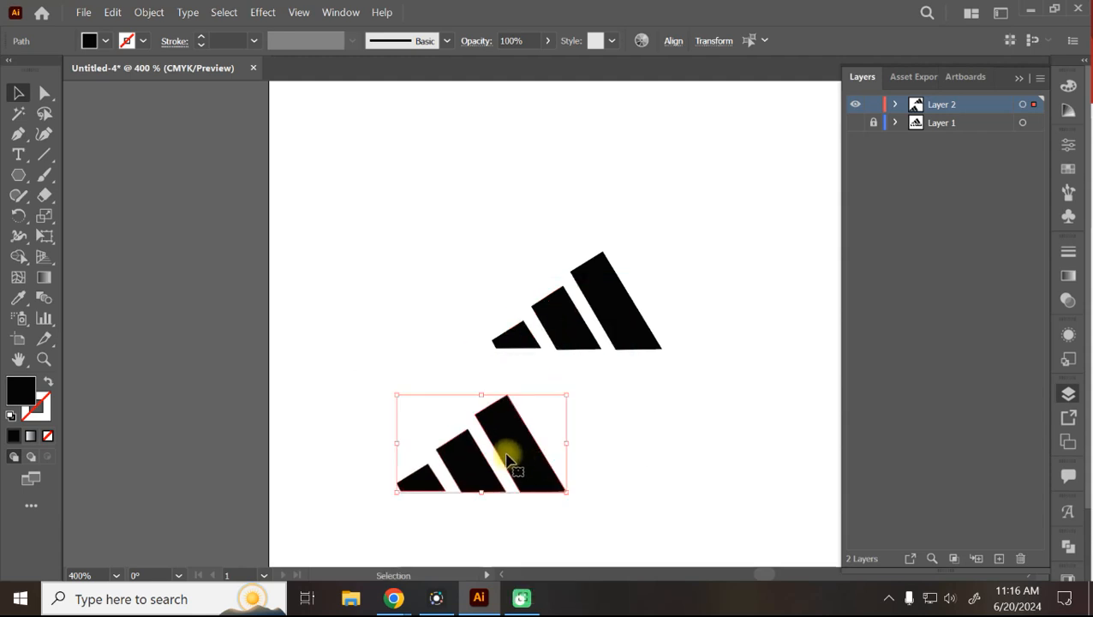
pyautogui.press('Delete')
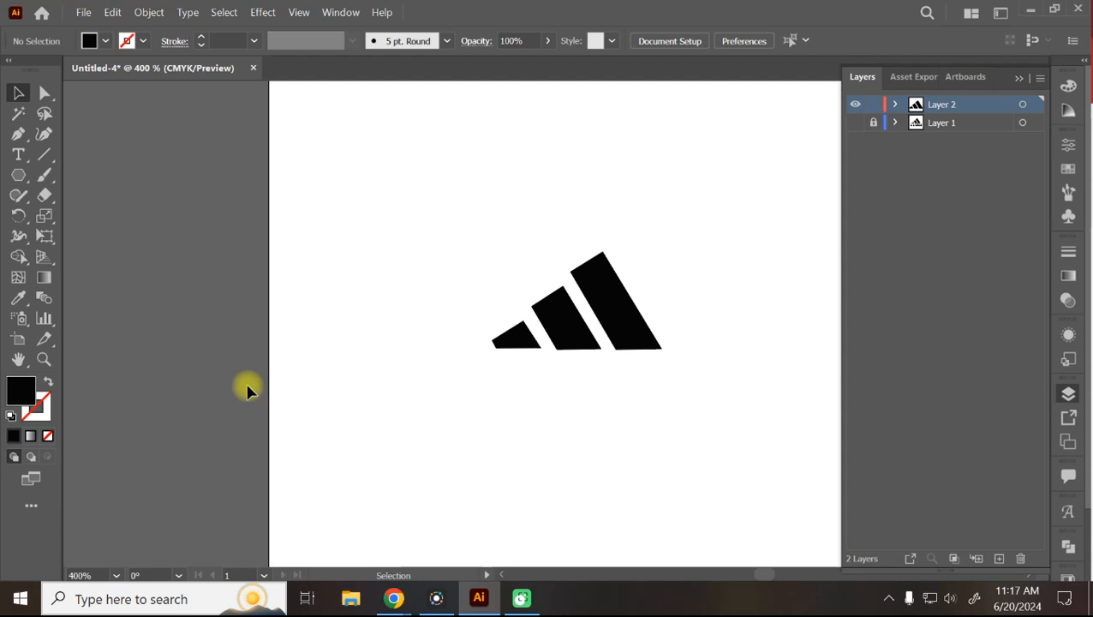
# Switch to WhatsApp Web in Chrome and open the Dizviz Batch 2023 group info.
pyautogui.moveTo(393, 597)
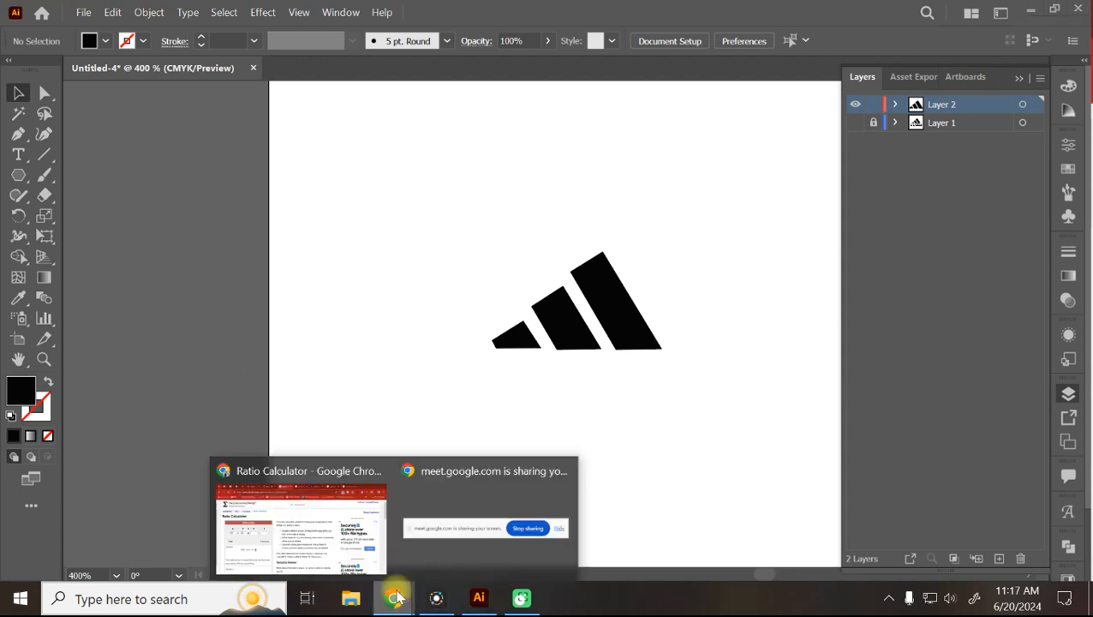
pyautogui.click(334, 544)
pyautogui.click(53, 17)
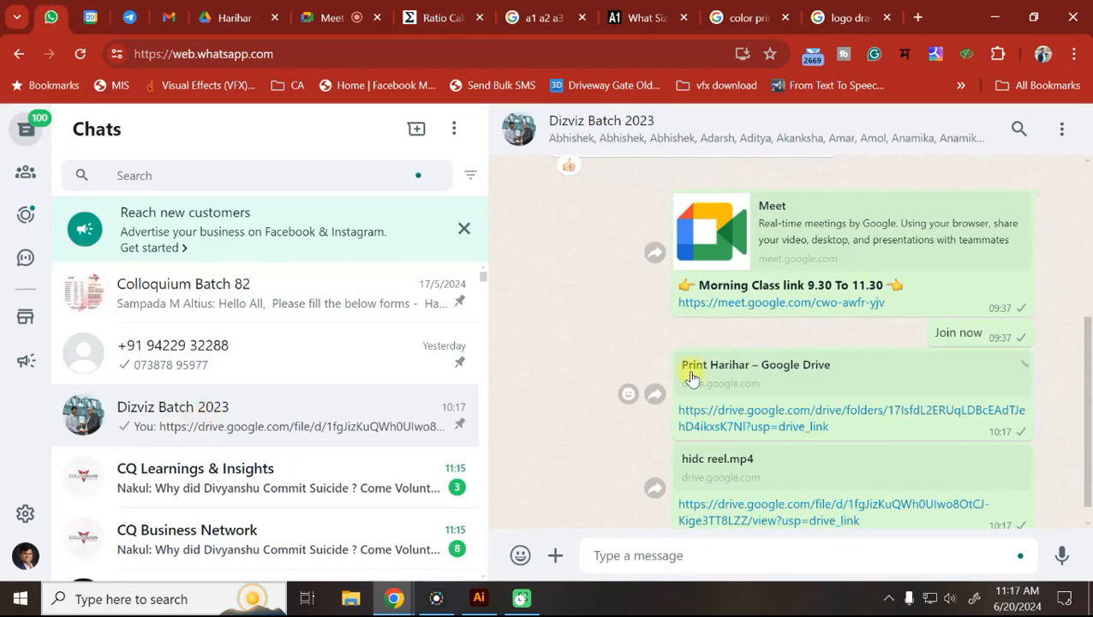
pyautogui.scroll(-1, 686, 369)
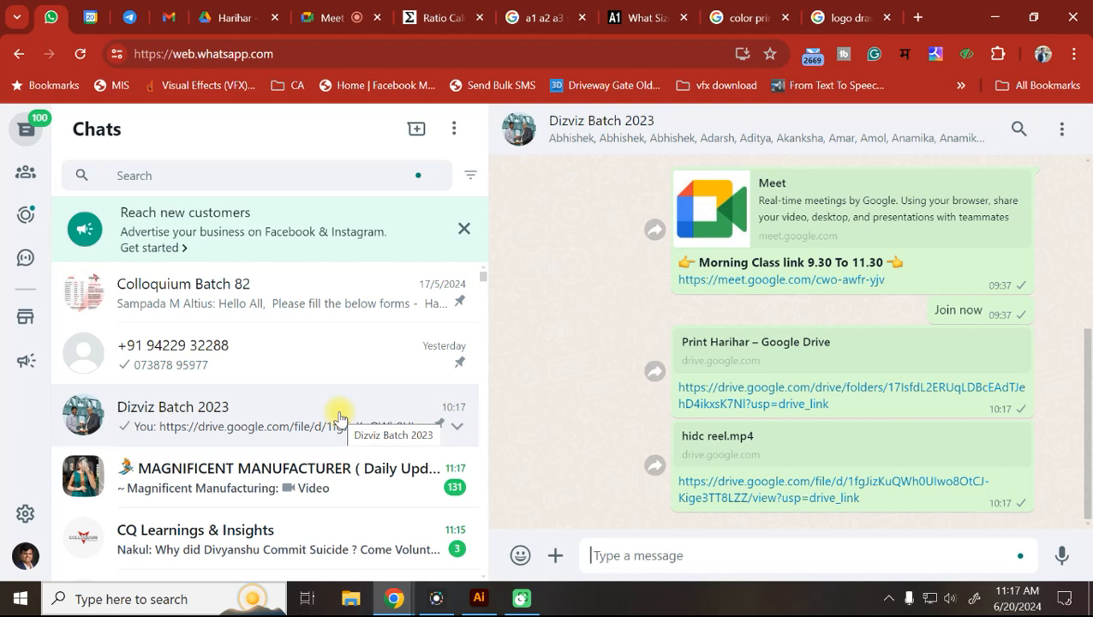
pyautogui.click(671, 137)
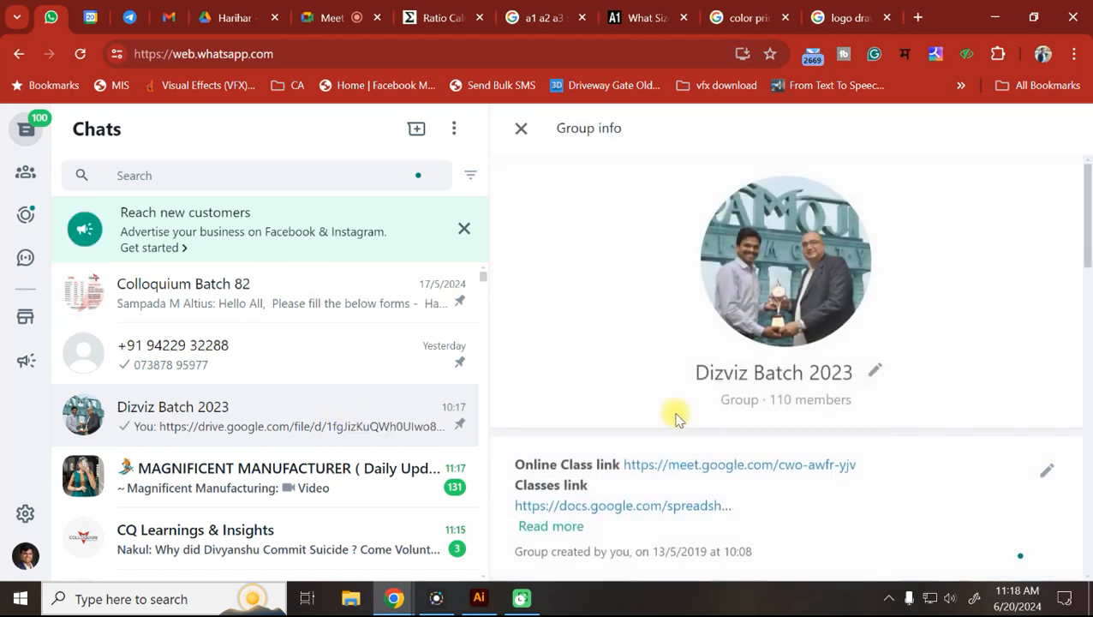
pyautogui.scroll(-3, 673, 415)
# Search the chats for a contact's name, scroll through the results, and select the query.
pyautogui.click(167, 177)
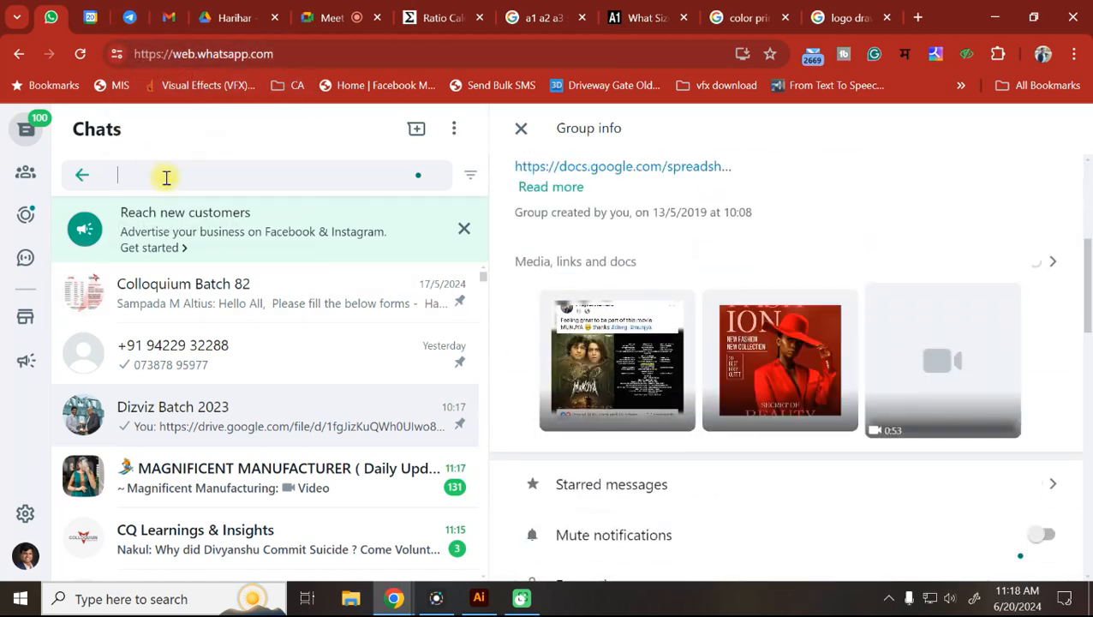
pyautogui.write('abhishek')
pyautogui.scroll(-8, 235, 384)
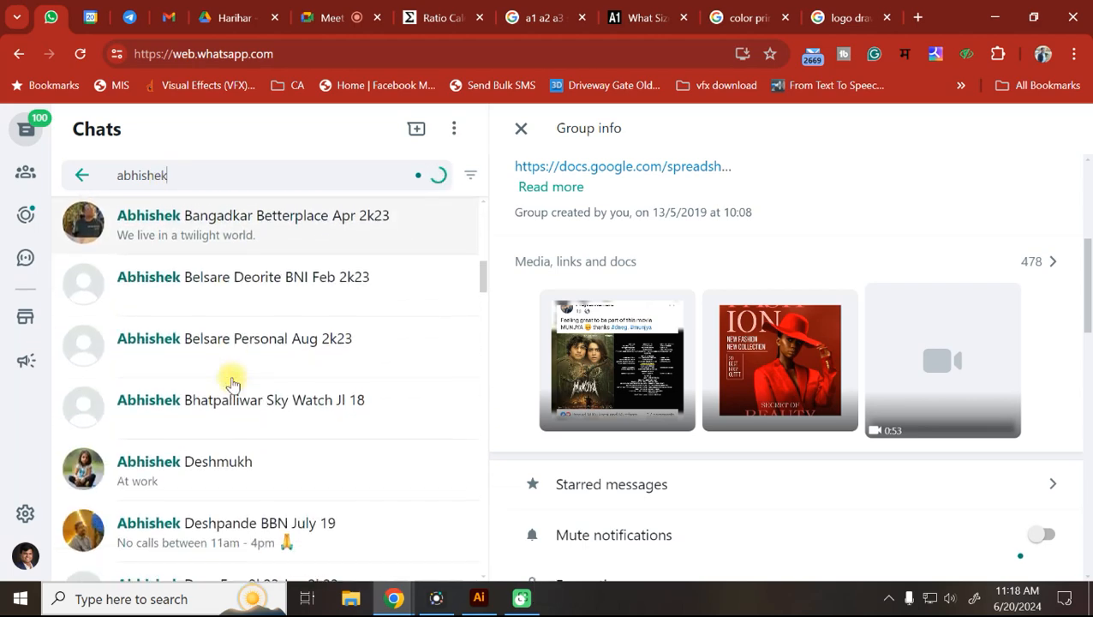
pyautogui.scroll(-5, 232, 383)
pyautogui.scroll(-8, 233, 383)
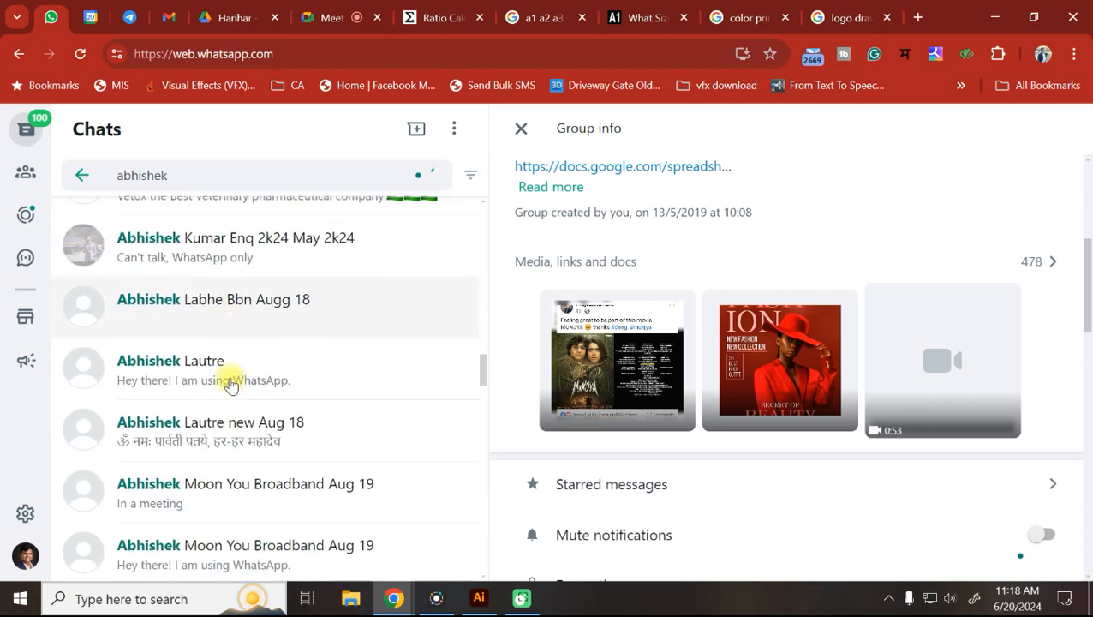
pyautogui.scroll(-8, 230, 385)
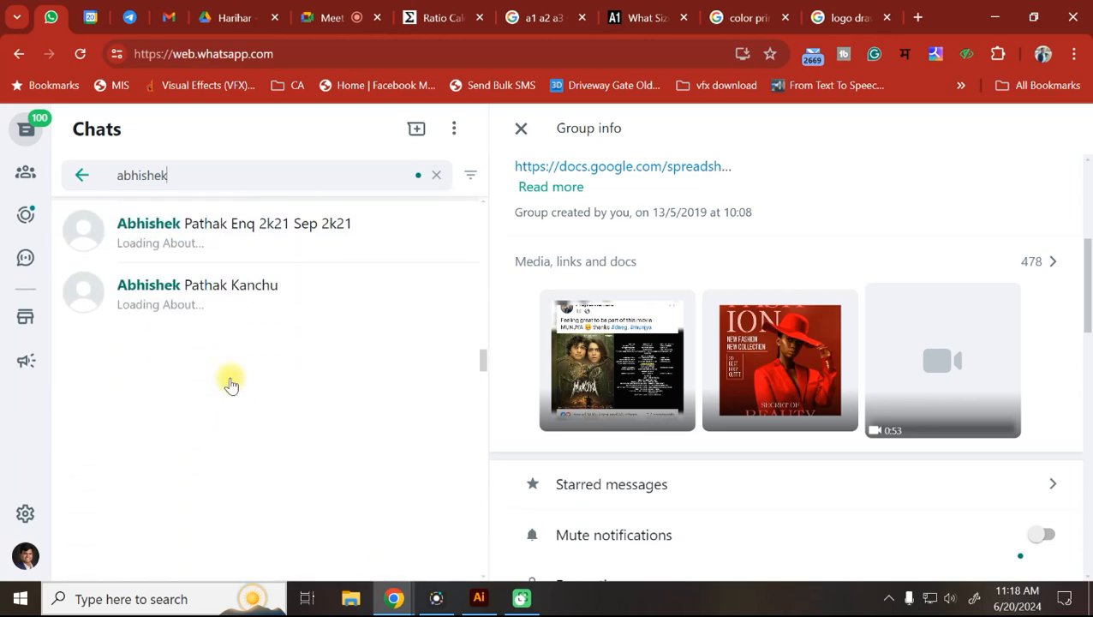
pyautogui.scroll(-5, 231, 385)
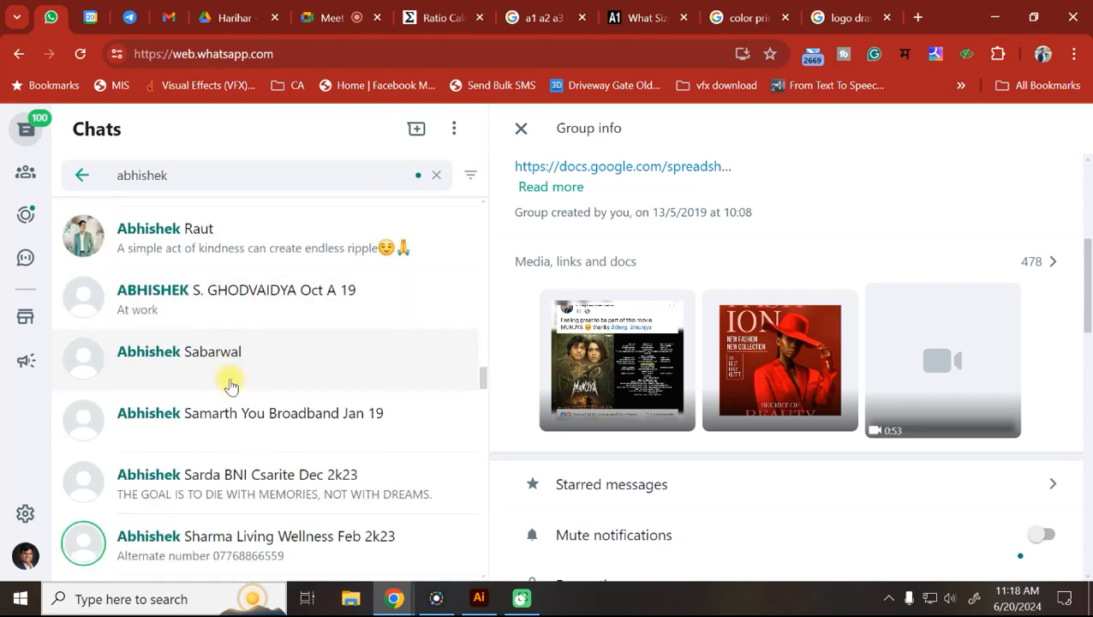
pyautogui.scroll(-5, 231, 385)
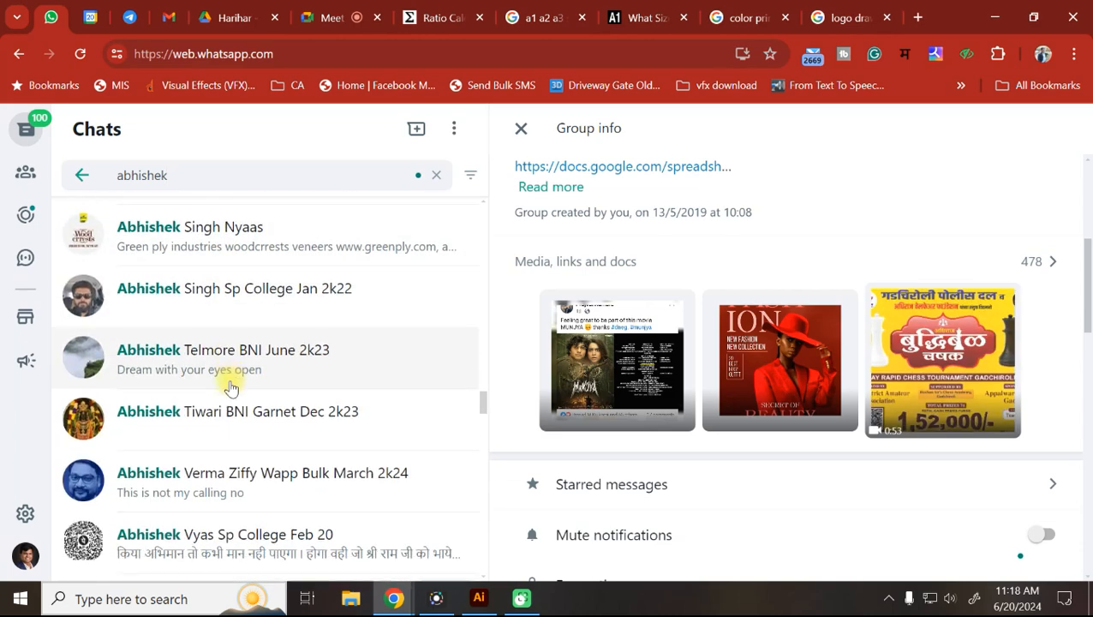
pyautogui.scroll(-4, 230, 387)
pyautogui.scroll(-1, 230, 390)
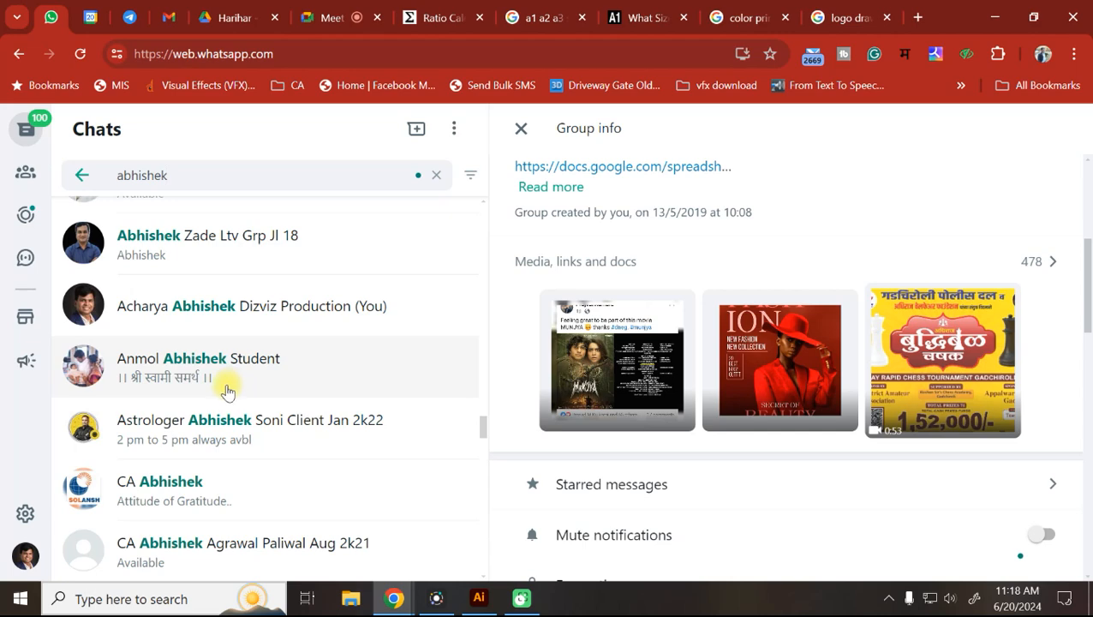
pyautogui.scroll(-5, 227, 391)
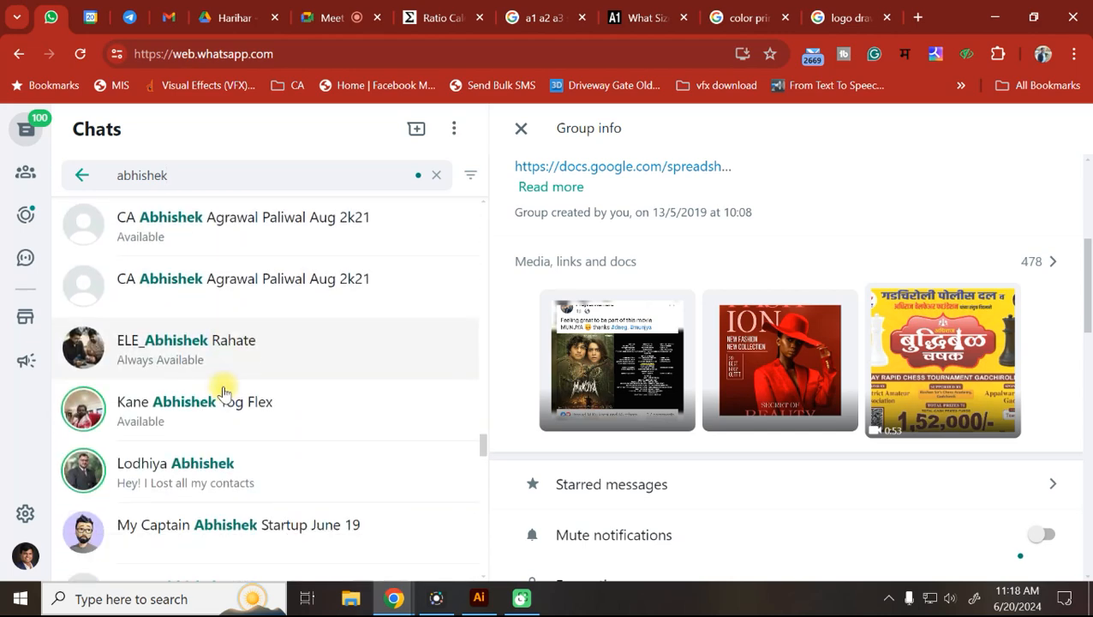
pyautogui.scroll(-4, 224, 393)
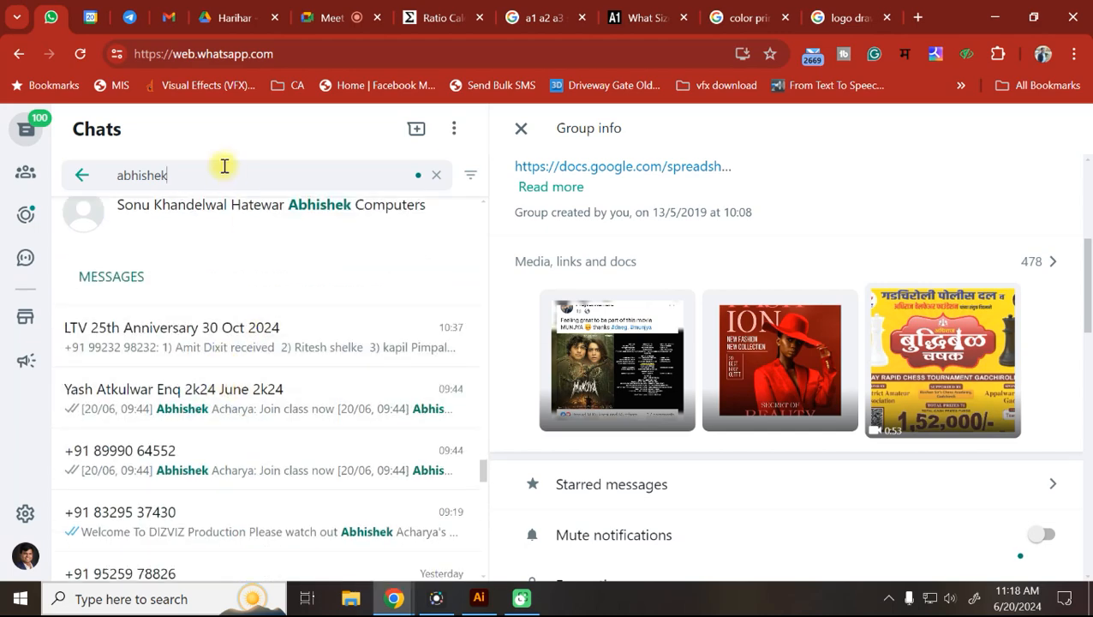
pyautogui.moveTo(187, 179); pyautogui.dragTo(4, 197)
# Search the chats for a second contact's name, then delete the query.
pyautogui.press('BackSpace')
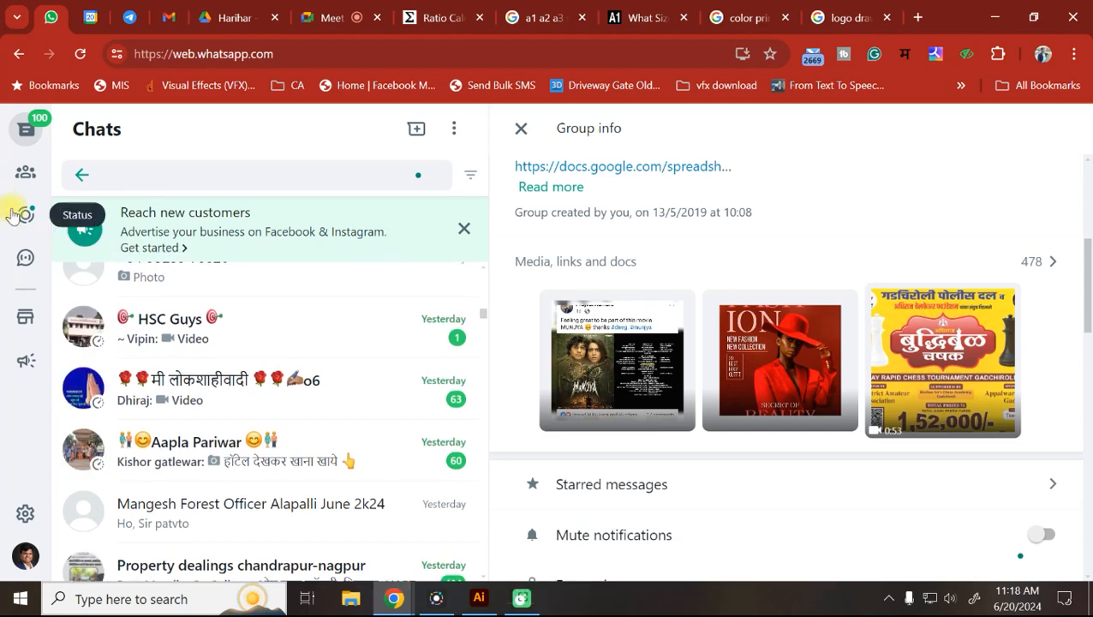
pyautogui.write('sayya')
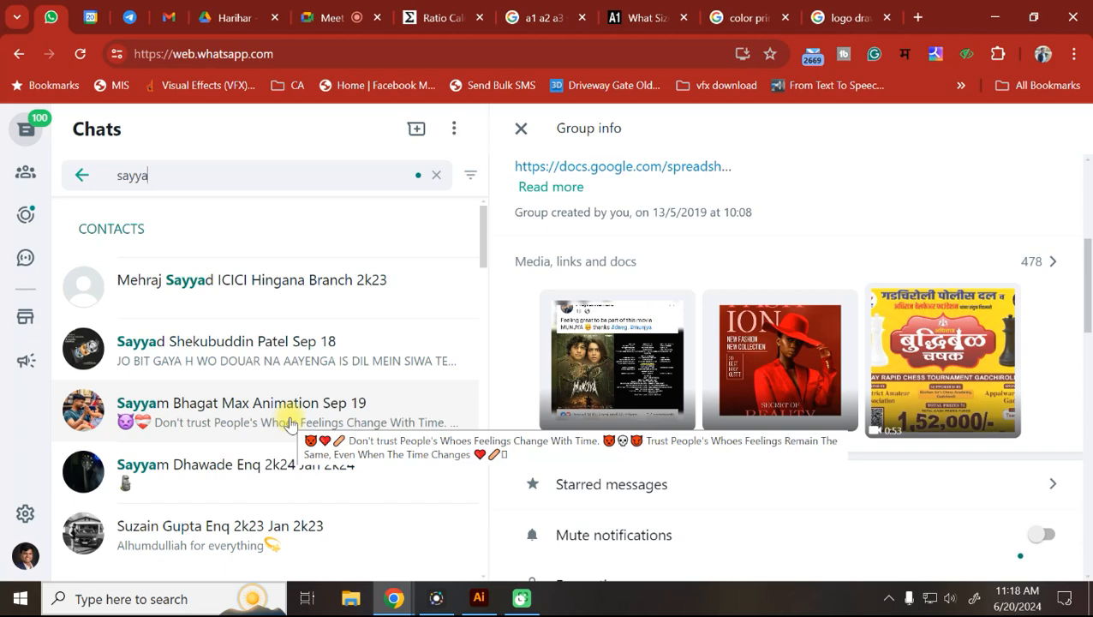
pyautogui.scroll(-2, 290, 421)
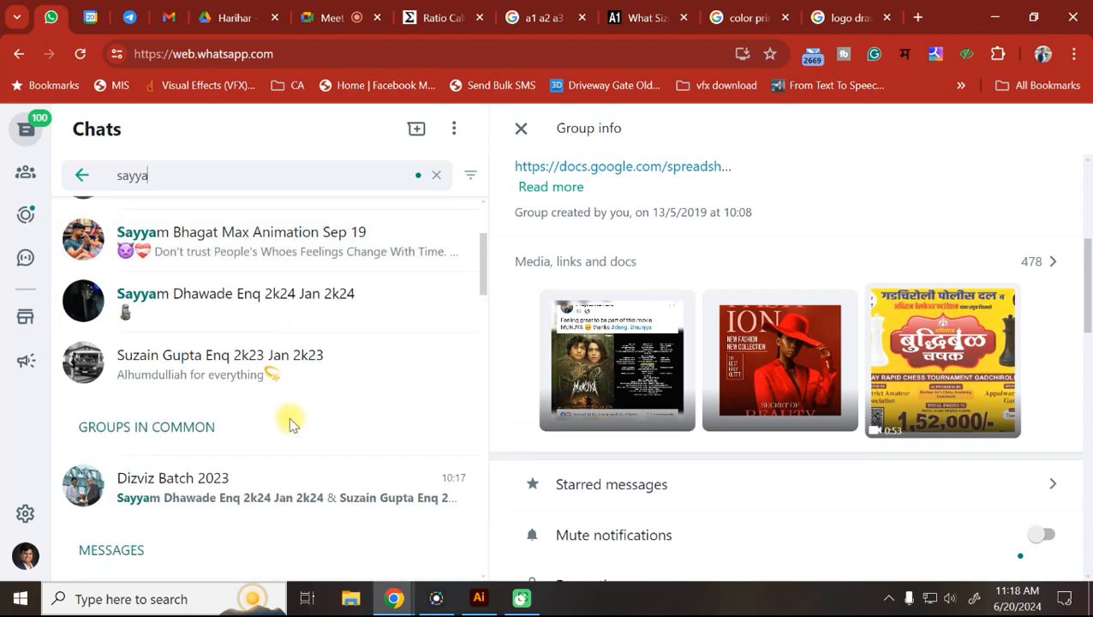
pyautogui.scroll(3, 289, 416)
pyautogui.moveTo(164, 176); pyautogui.dragTo(9, 175)
pyautogui.press('BackSpace')
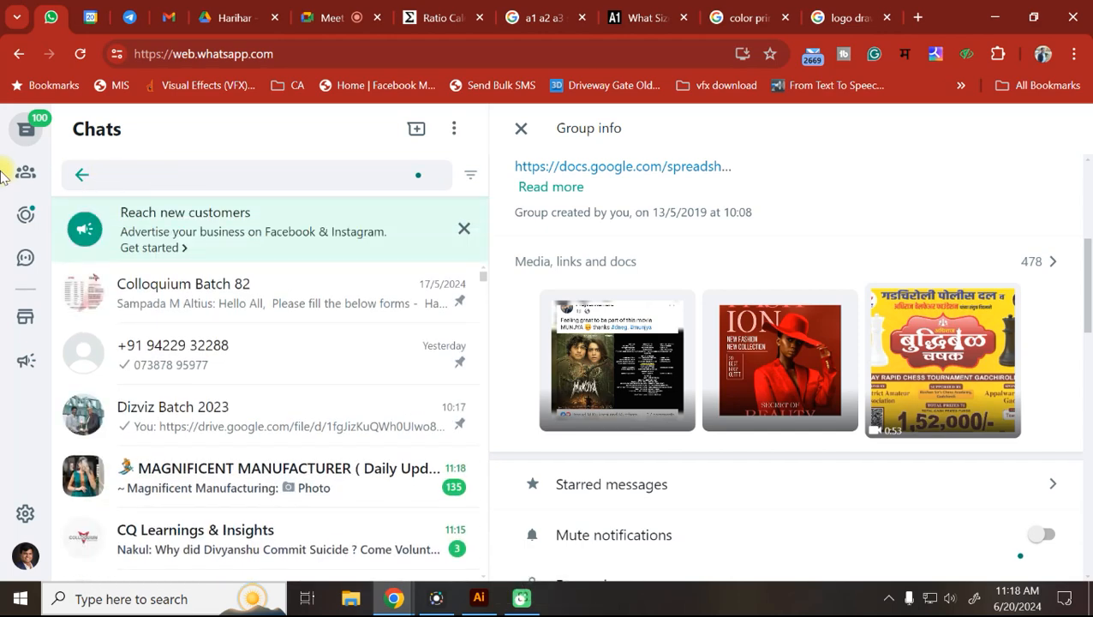
# Search for a third contact's name and scroll through the matching results.
pyautogui.write('sagar')
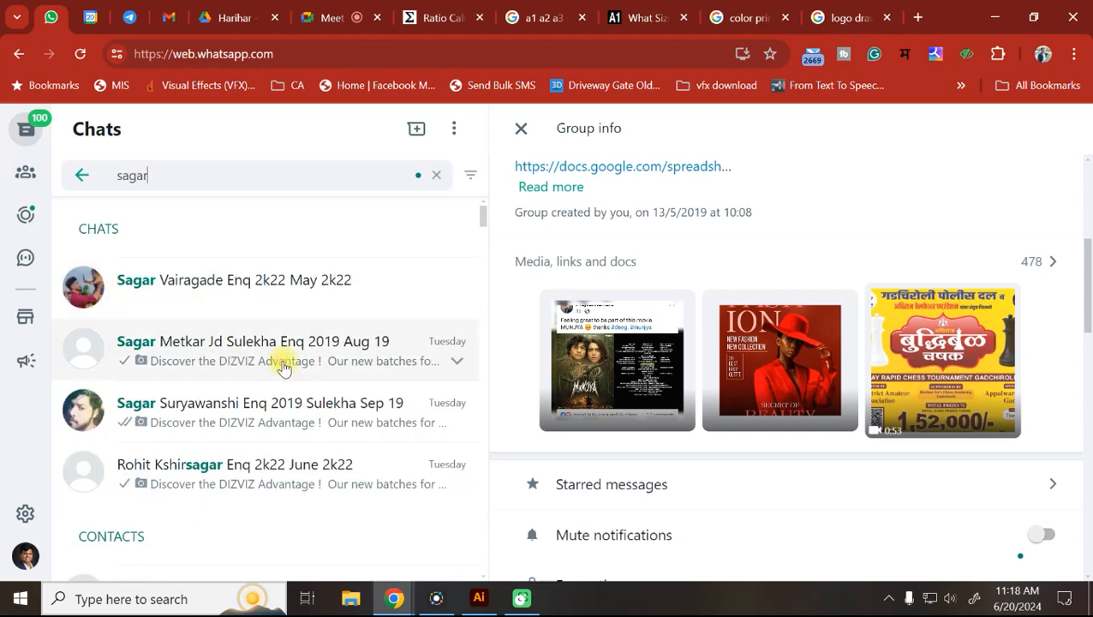
pyautogui.scroll(-3, 280, 366)
pyautogui.scroll(-6, 269, 373)
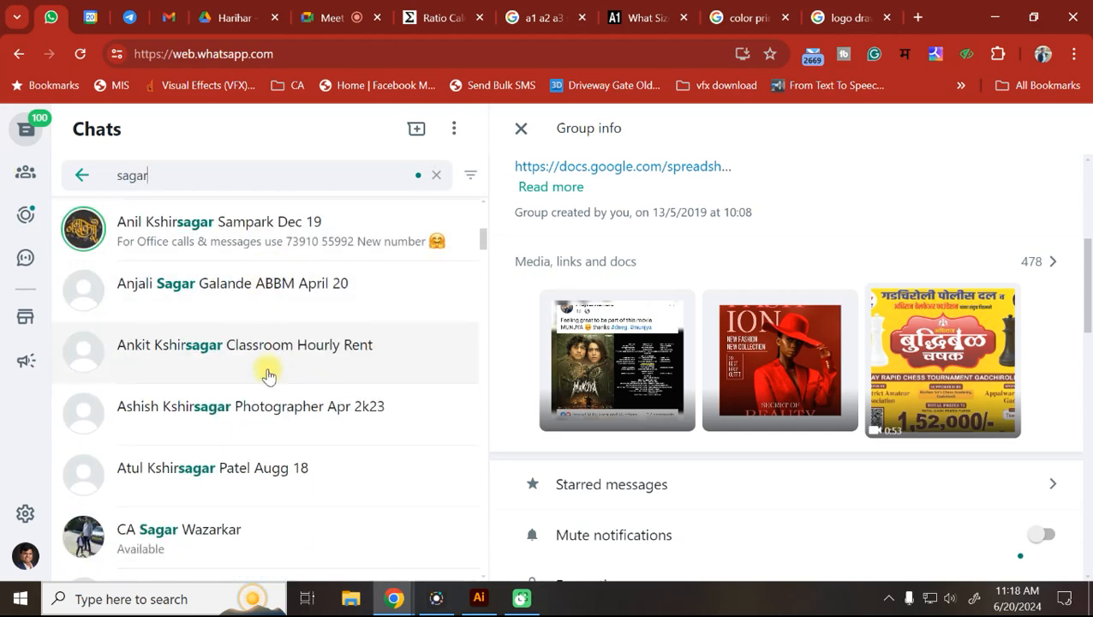
pyautogui.scroll(-10, 261, 380)
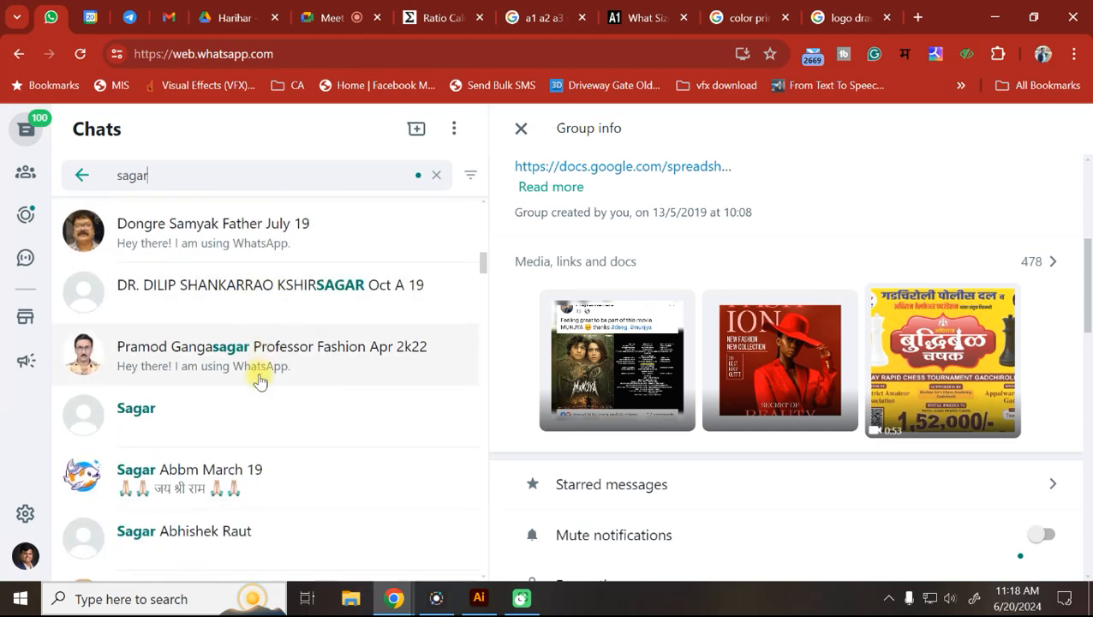
pyautogui.scroll(-6, 259, 381)
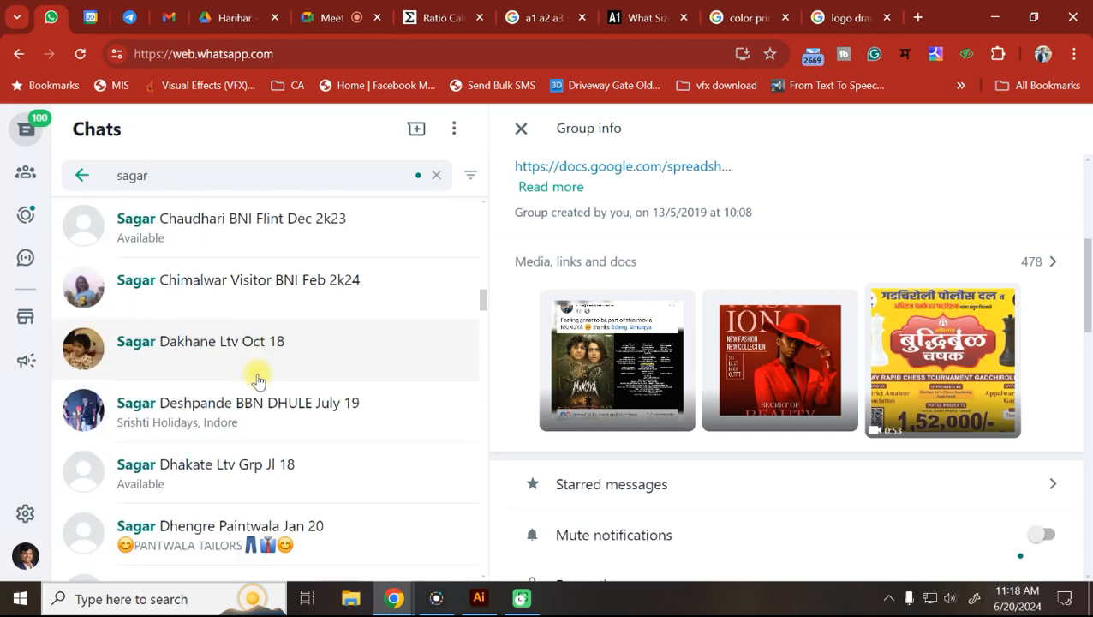
pyautogui.scroll(-3, 254, 382)
pyautogui.scroll(-15, 252, 382)
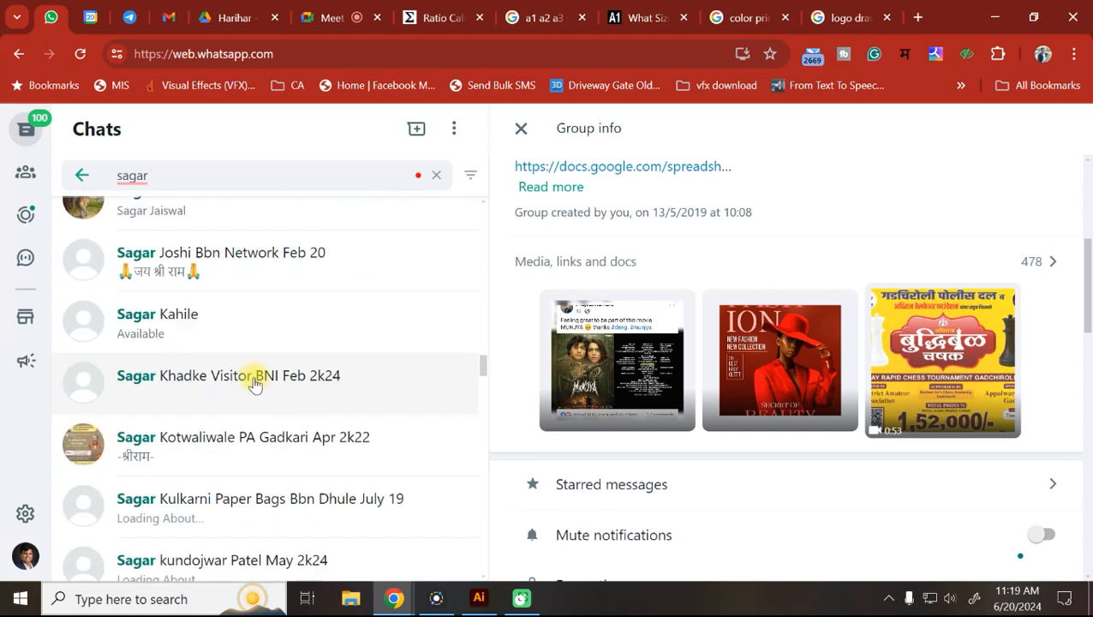
pyautogui.scroll(-15, 247, 380)
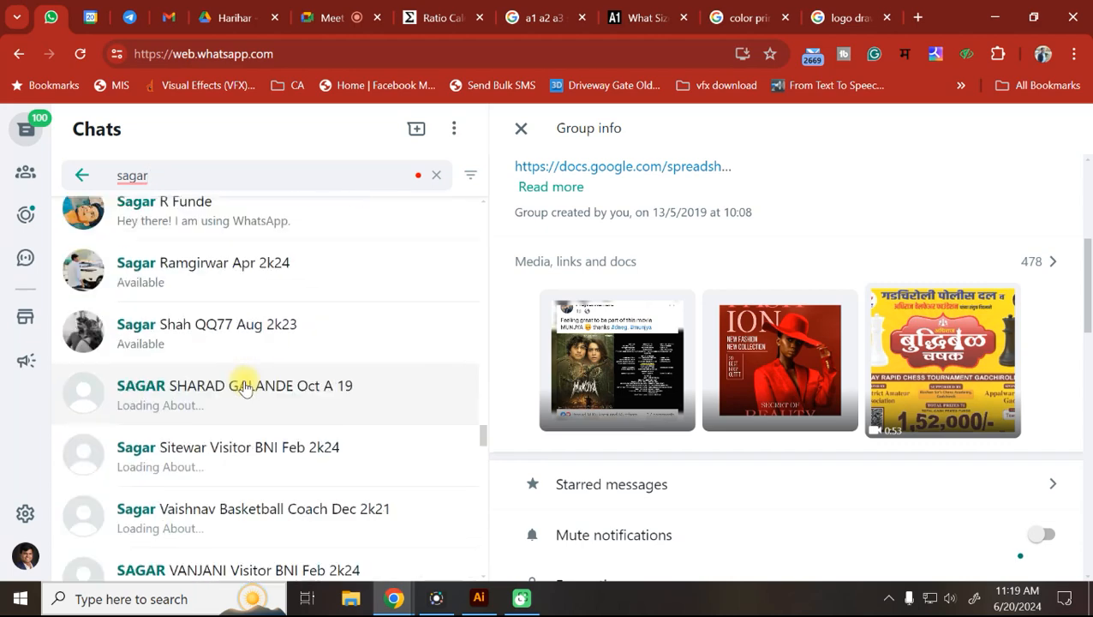
# Clear the chat search and scroll the full chat list back to the top.
pyautogui.click(436, 175)
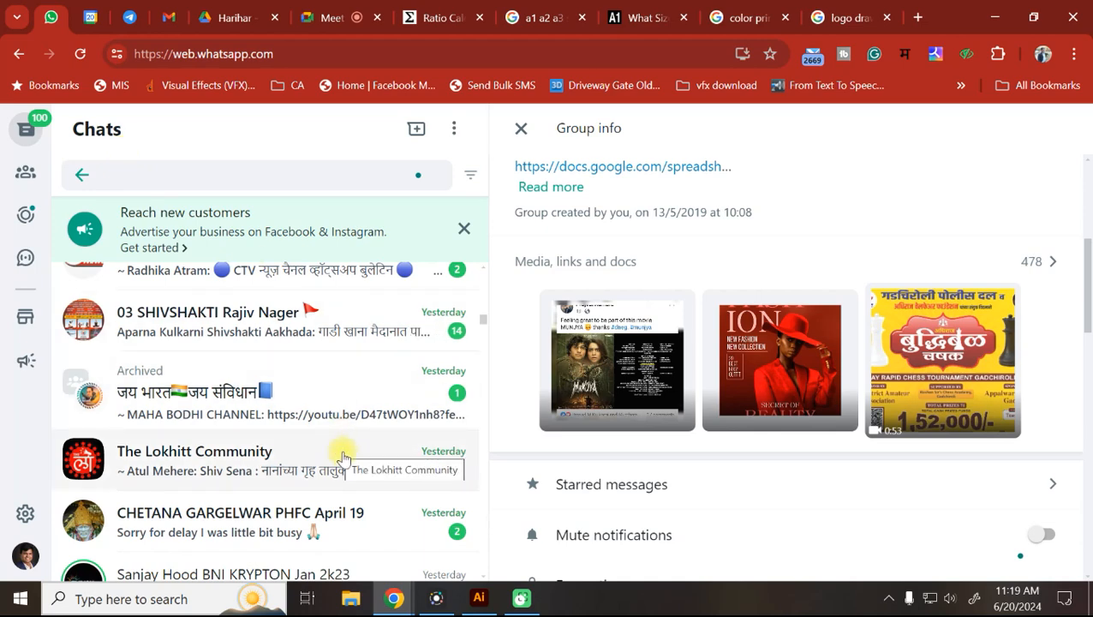
pyautogui.scroll(10, 341, 458)
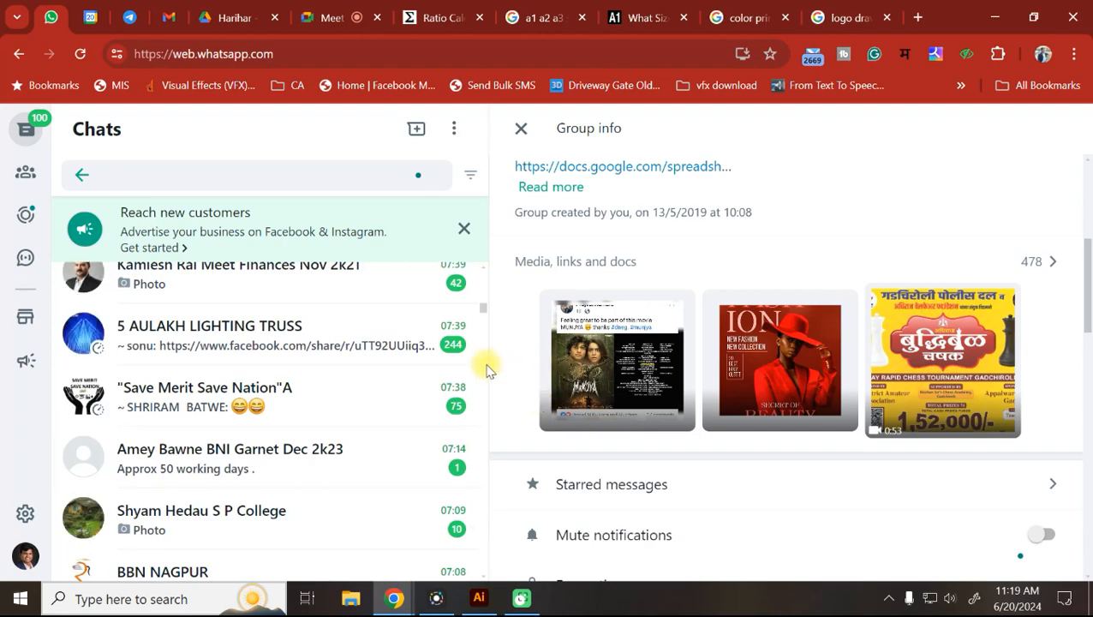
pyautogui.scroll(10, 317, 343)
pyautogui.scroll(10, 309, 353)
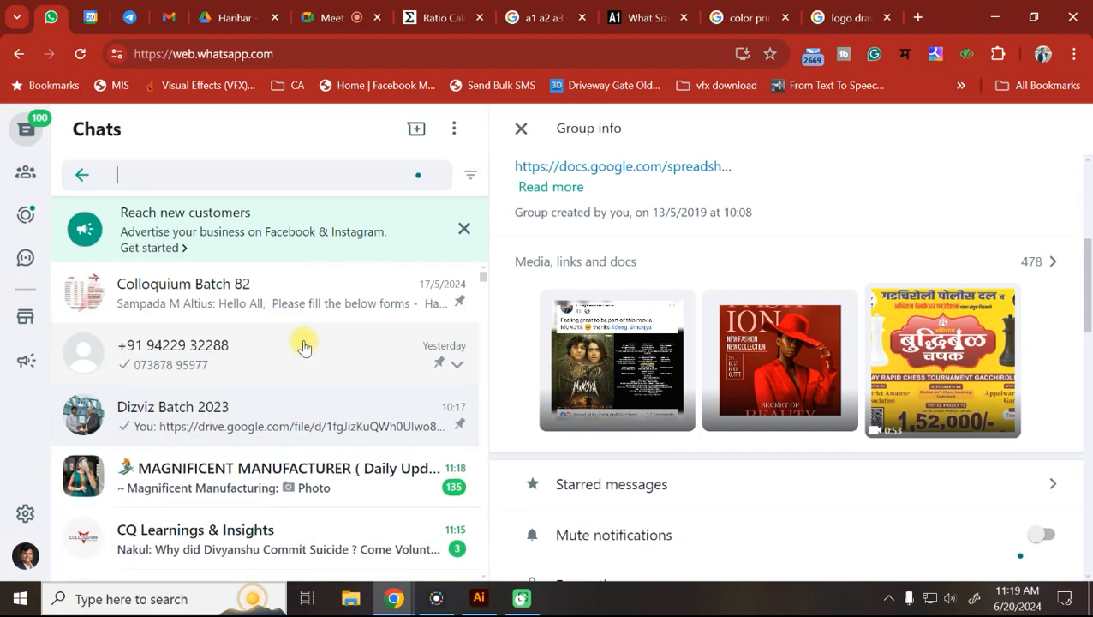
pyautogui.click(304, 9)
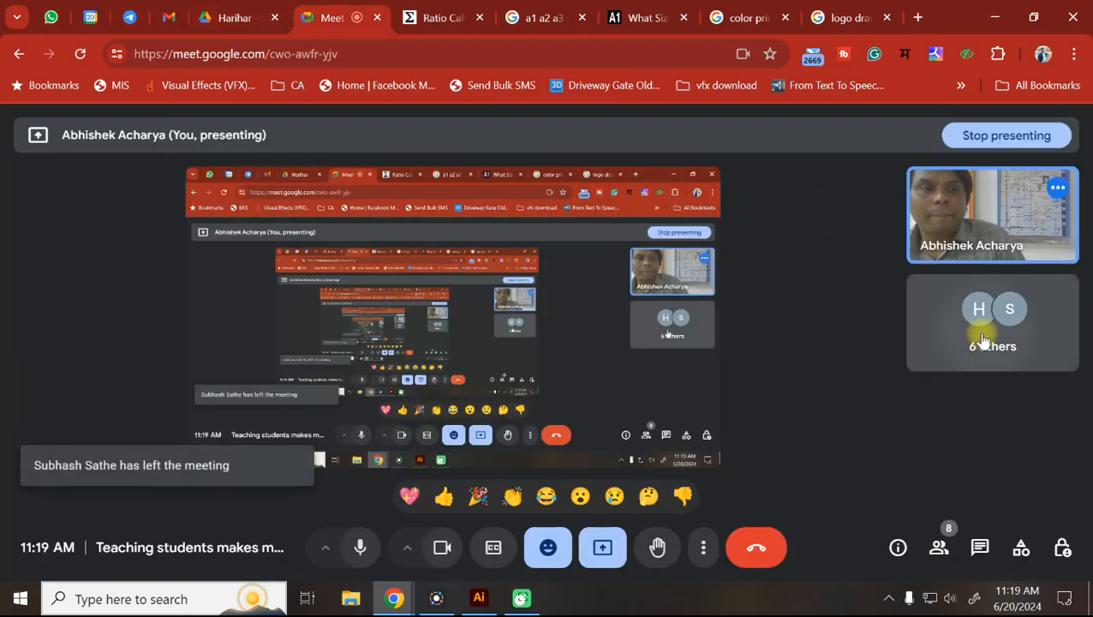
pyautogui.click(922, 330)
pyautogui.scroll(-5, 867, 342)
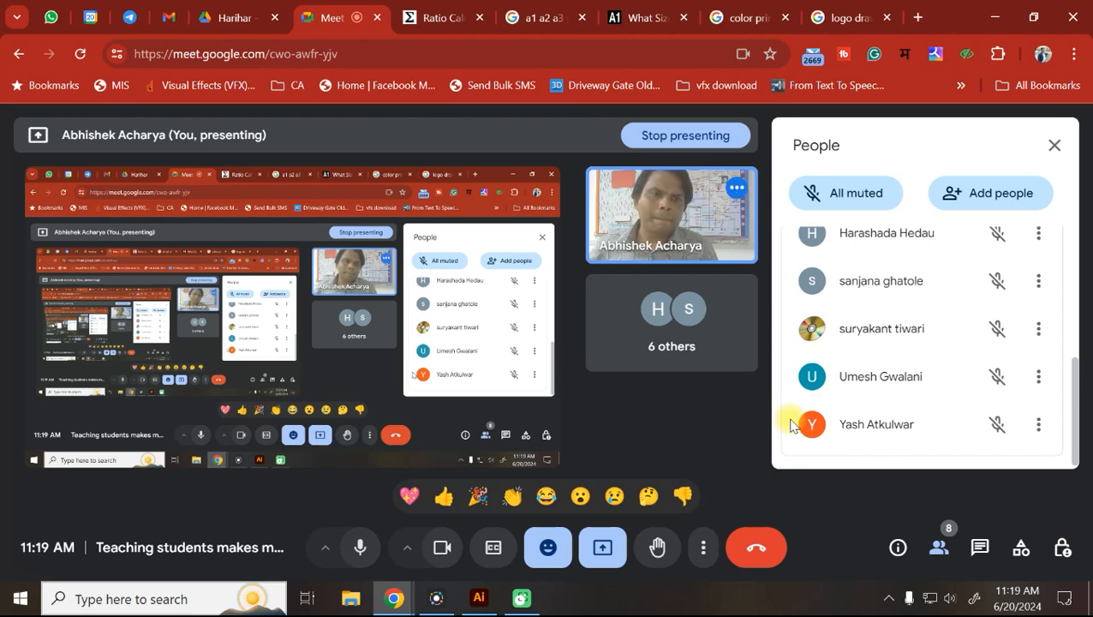
pyautogui.click(1054, 145)
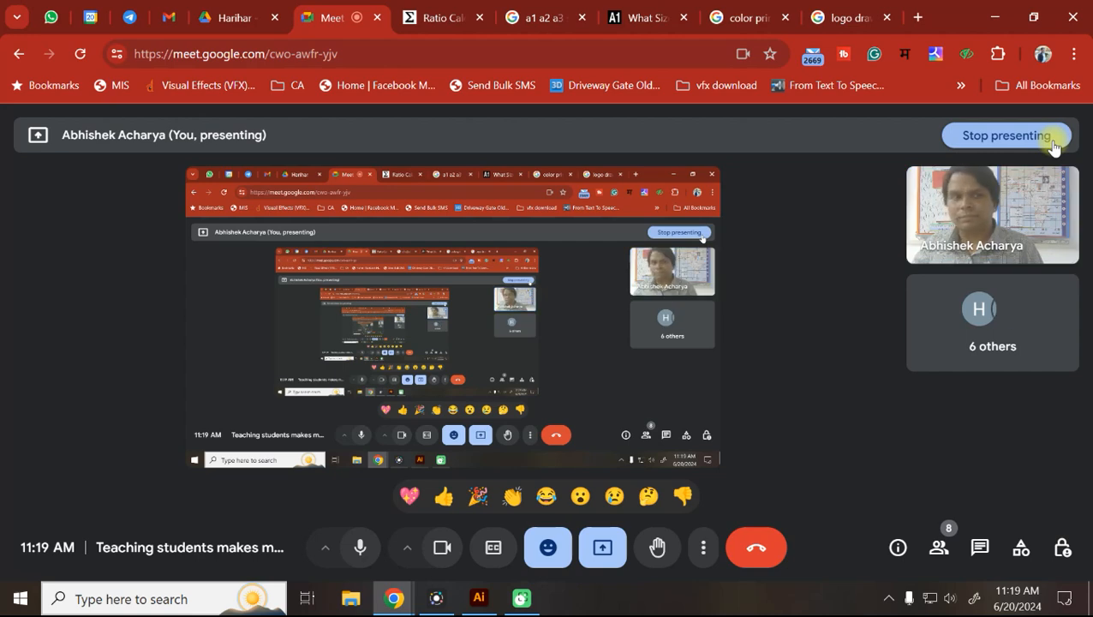
# Open getintopc.com in a new browser tab.
pyautogui.click(917, 17)
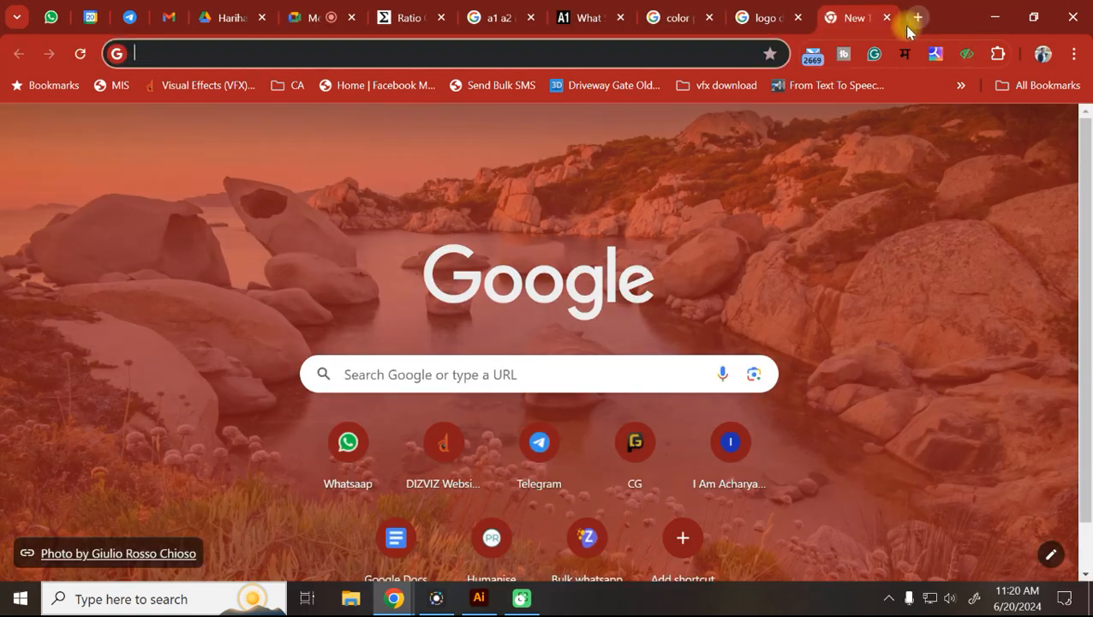
pyautogui.write('getin')
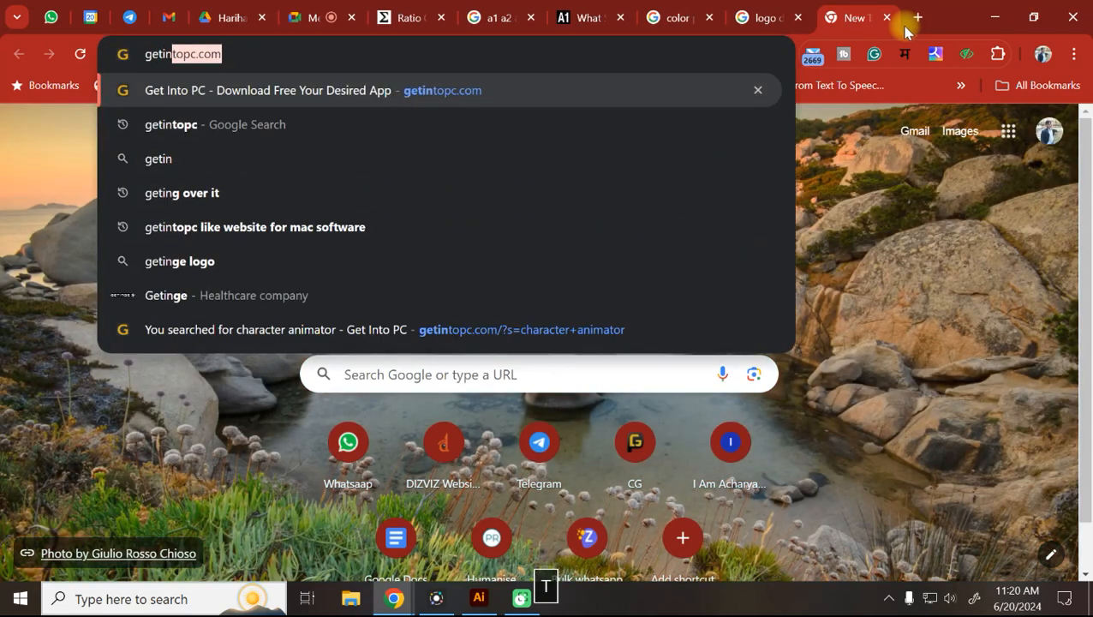
pyautogui.write('topc')
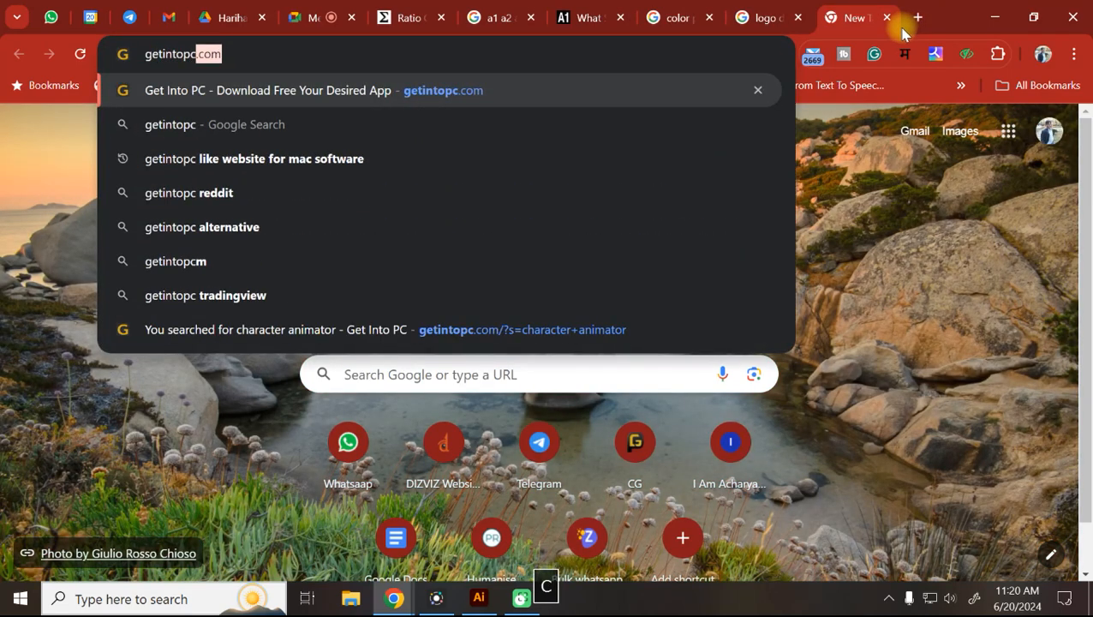
pyautogui.press('Right')
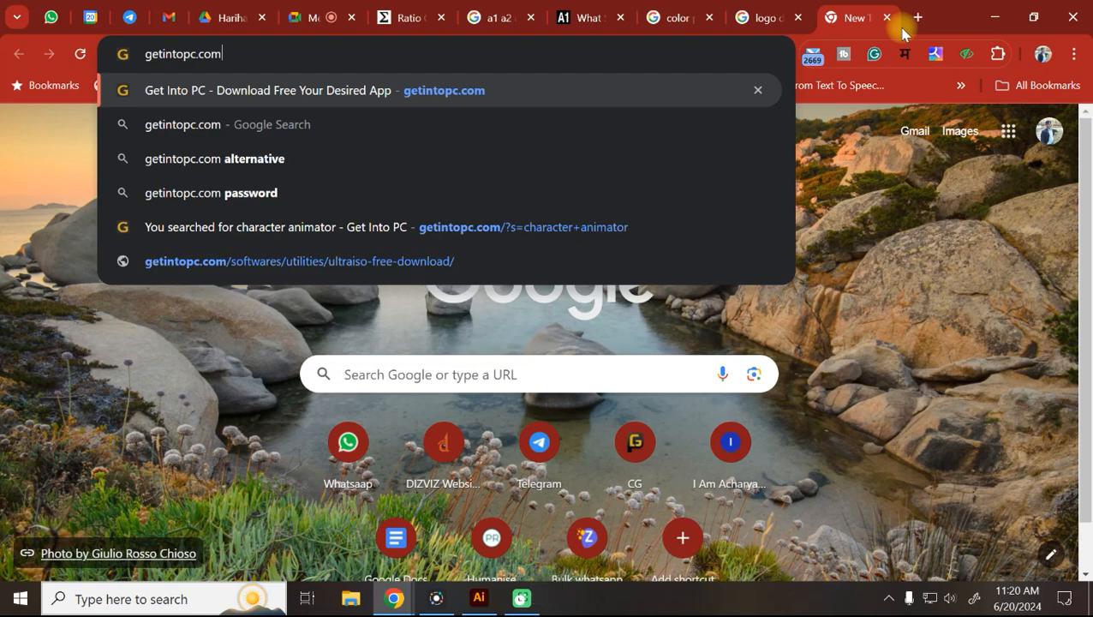
pyautogui.click(467, 103)
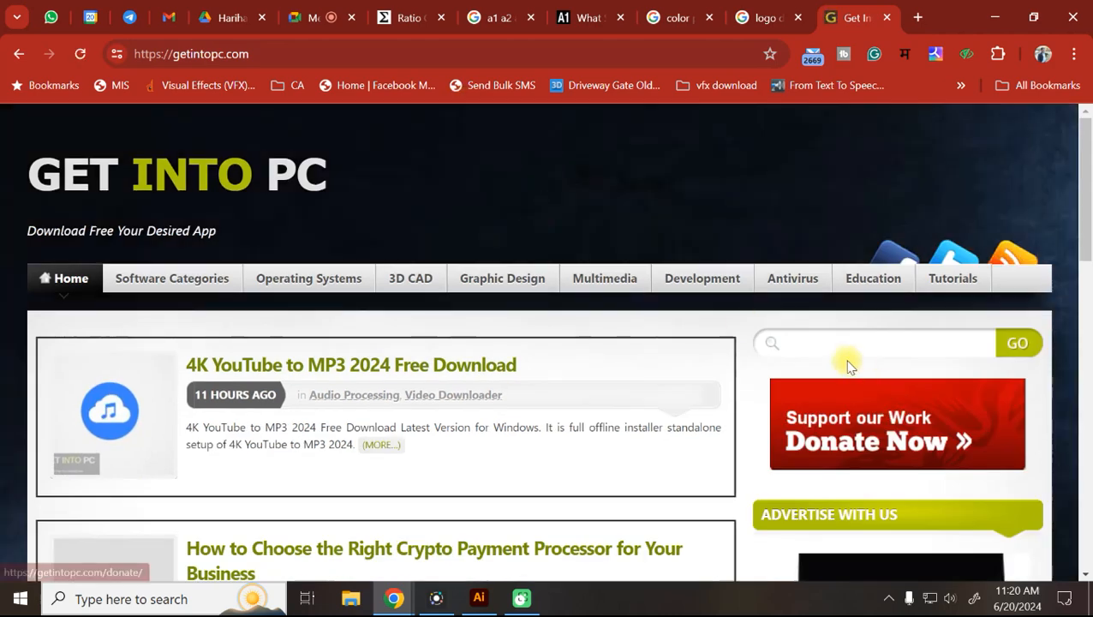
# Search the site for 'illustrator 2022' and open the Adobe Illustrator CC 2022 download page.
pyautogui.click(842, 343)
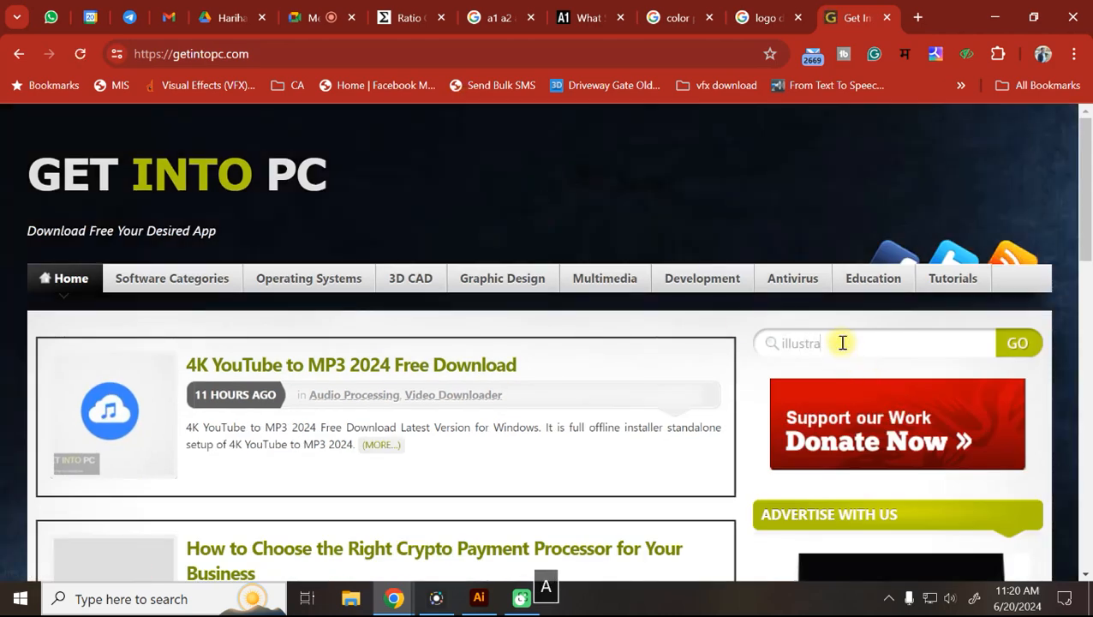
pyautogui.write('illustrator ')
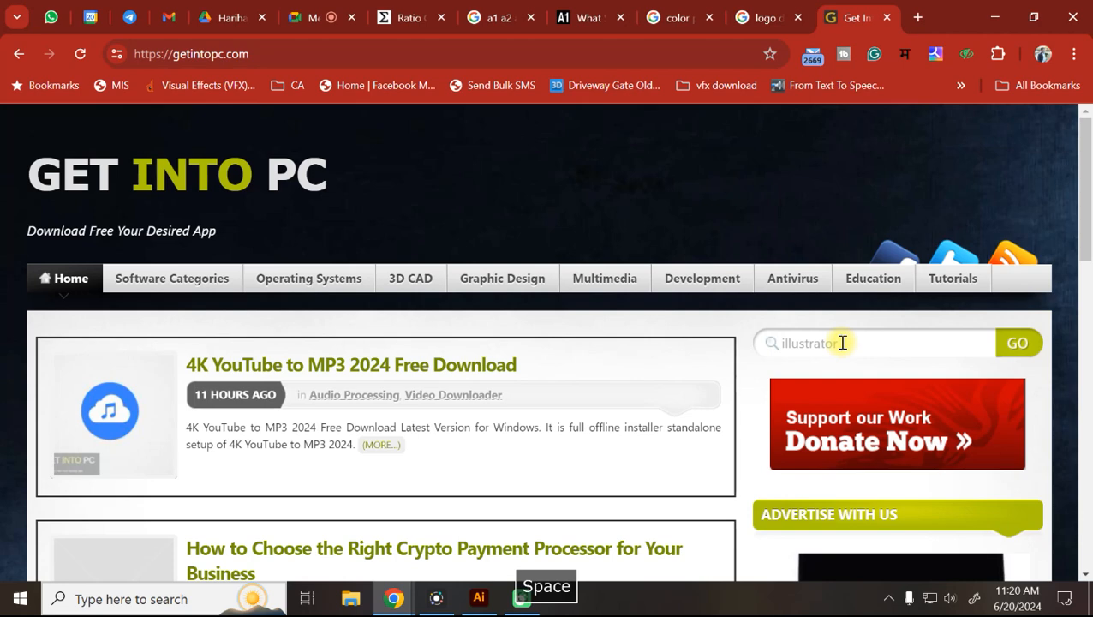
pyautogui.write('2022')
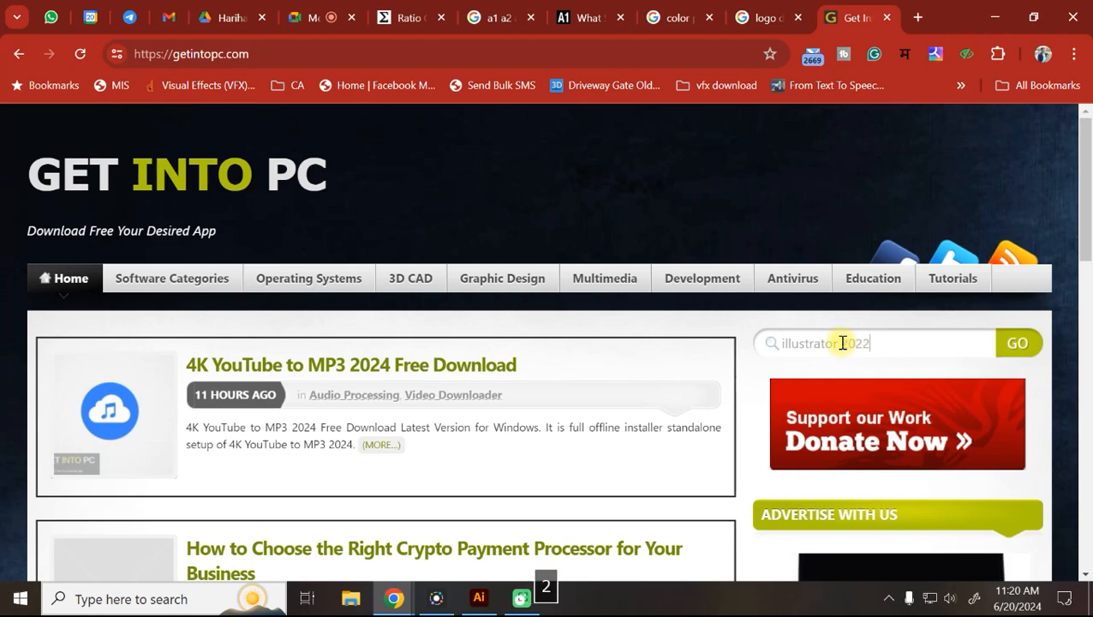
pyautogui.write('022')
pyautogui.press('Return')
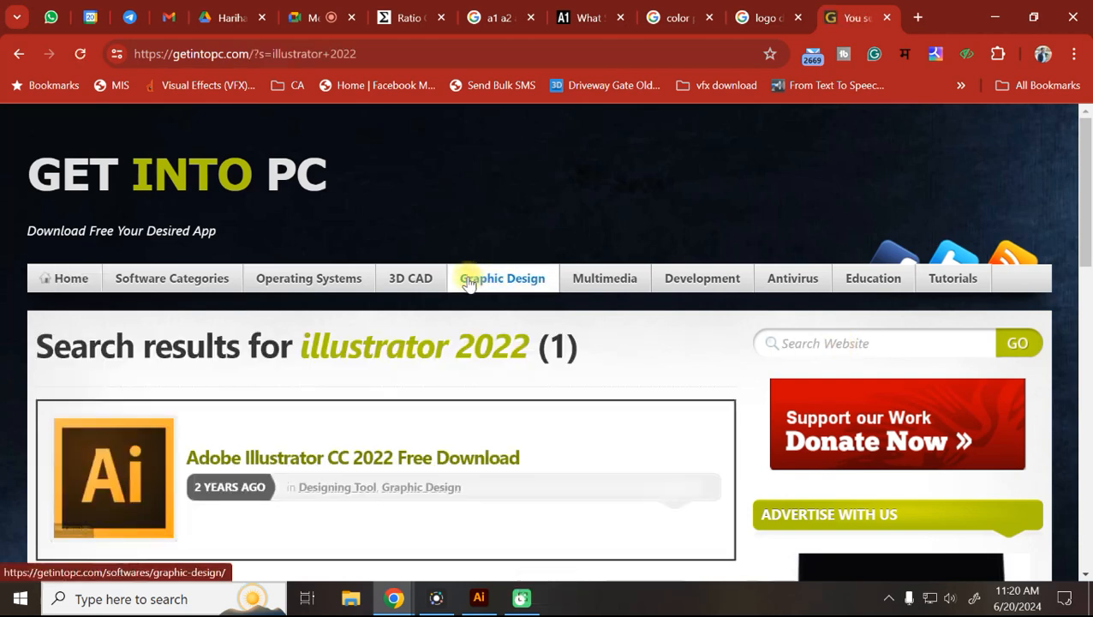
pyautogui.scroll(-2, 467, 283)
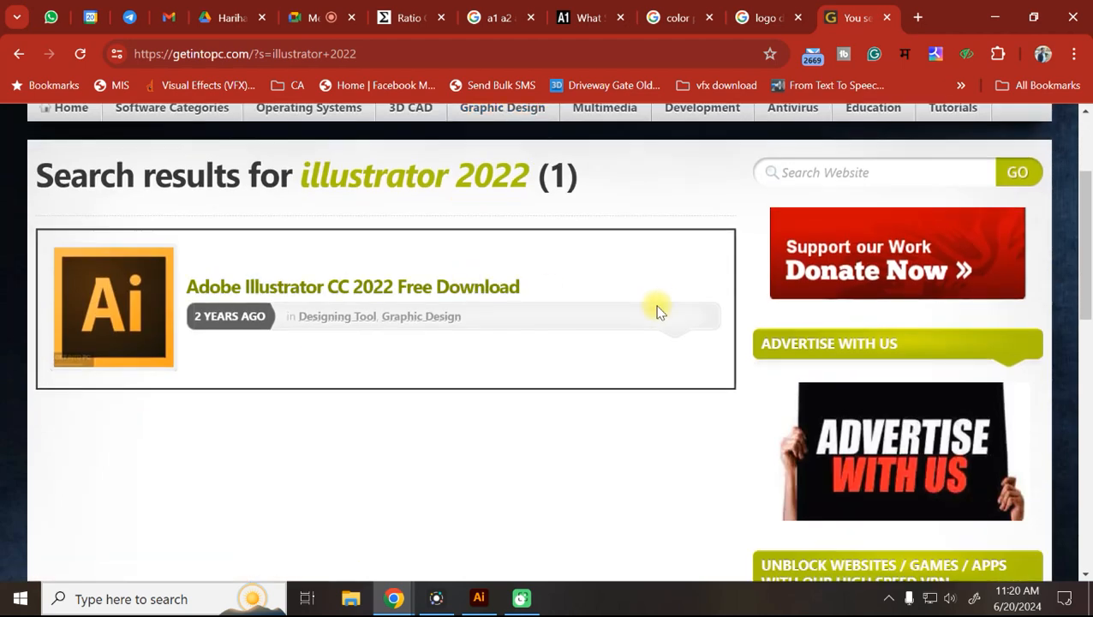
pyautogui.click(378, 297)
pyautogui.scroll(-15, 438, 426)
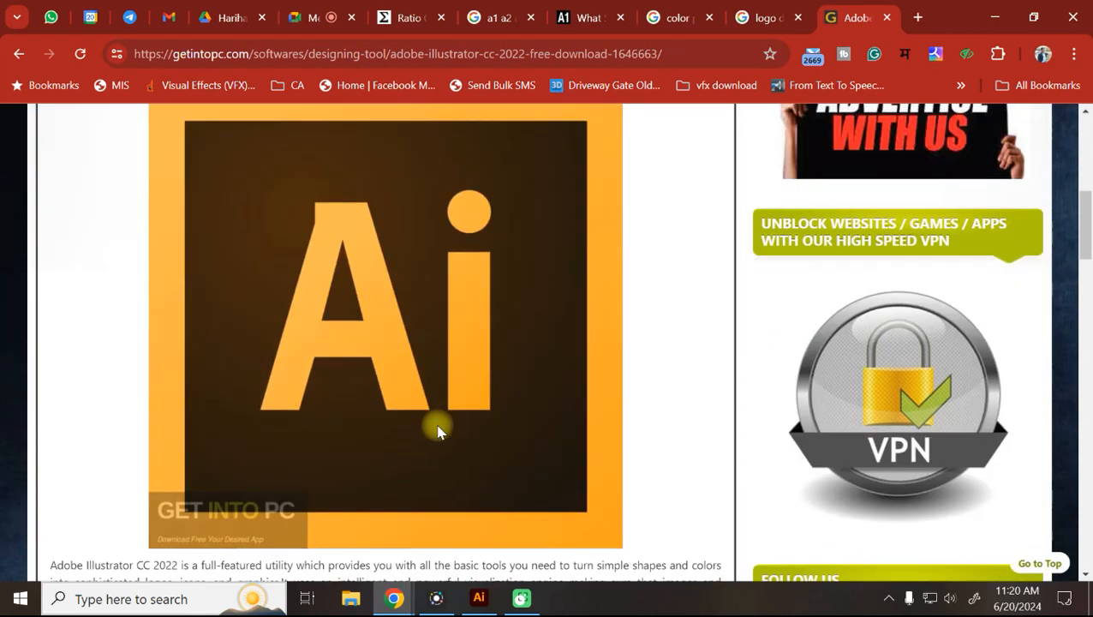
pyautogui.scroll(-8, 438, 426)
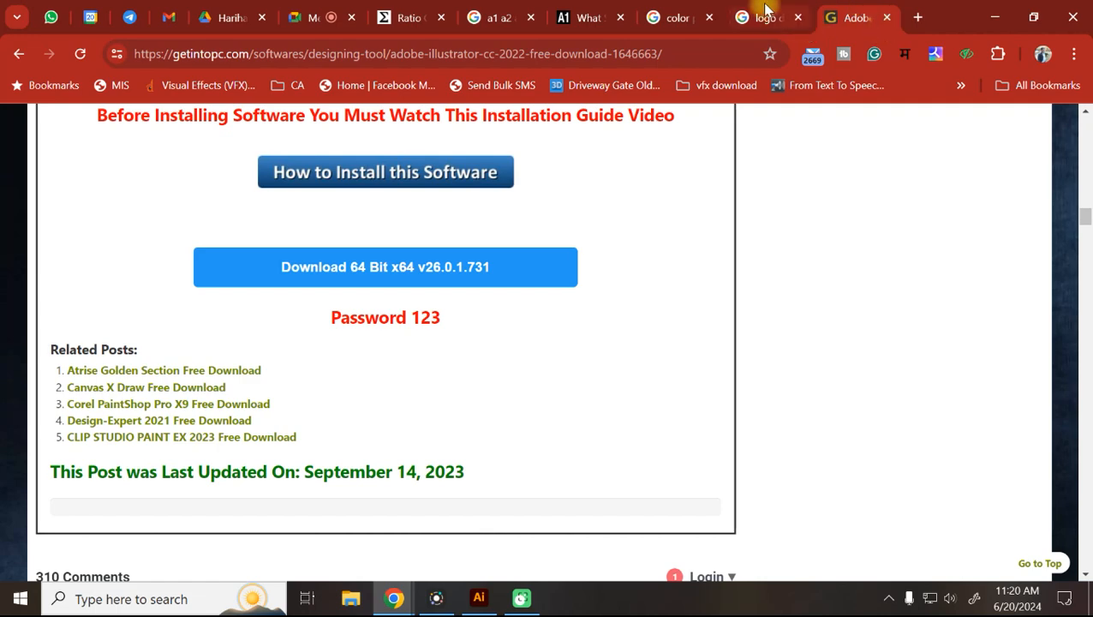
pyautogui.click(677, 16)
# Search the web for 'winrar' and start the WinRAR download from win-rar.com.
pyautogui.click(303, 54)
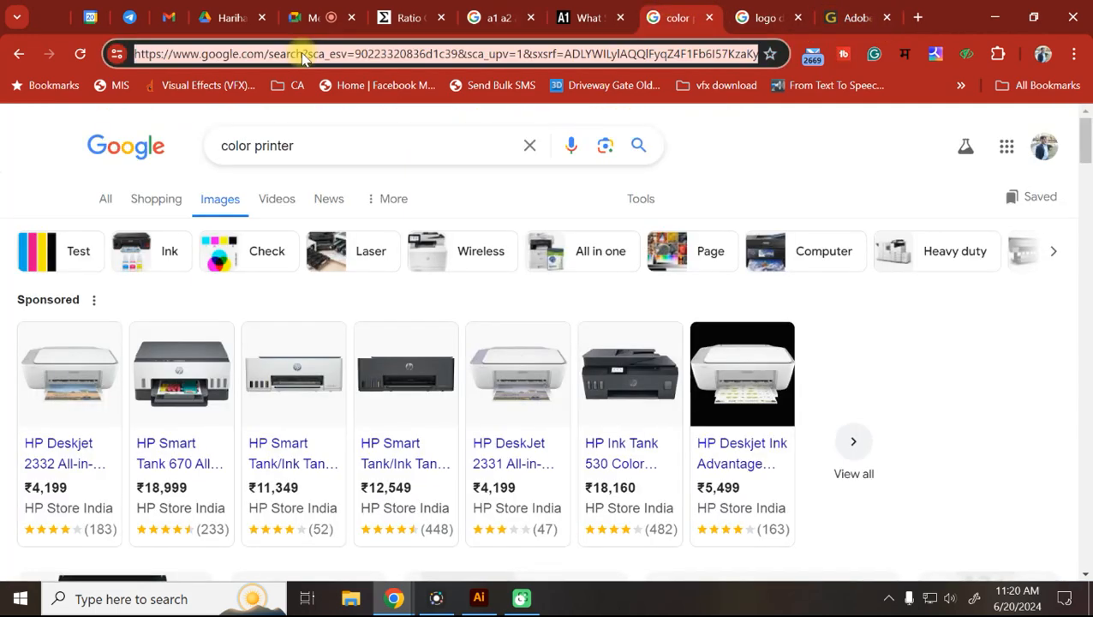
pyautogui.write('winrar')
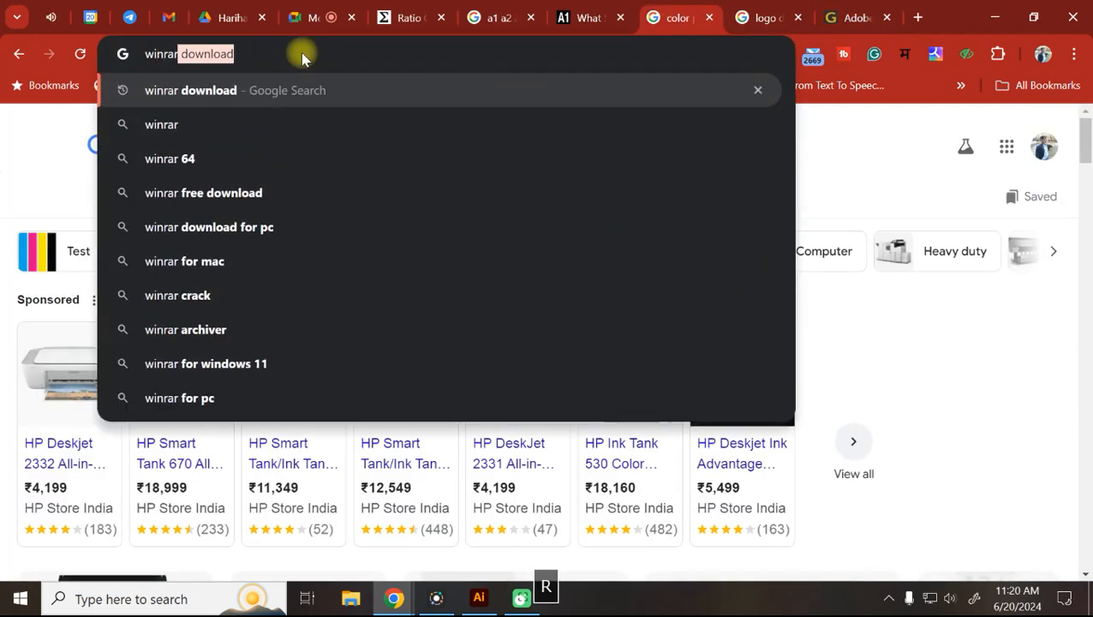
pyautogui.press('Return')
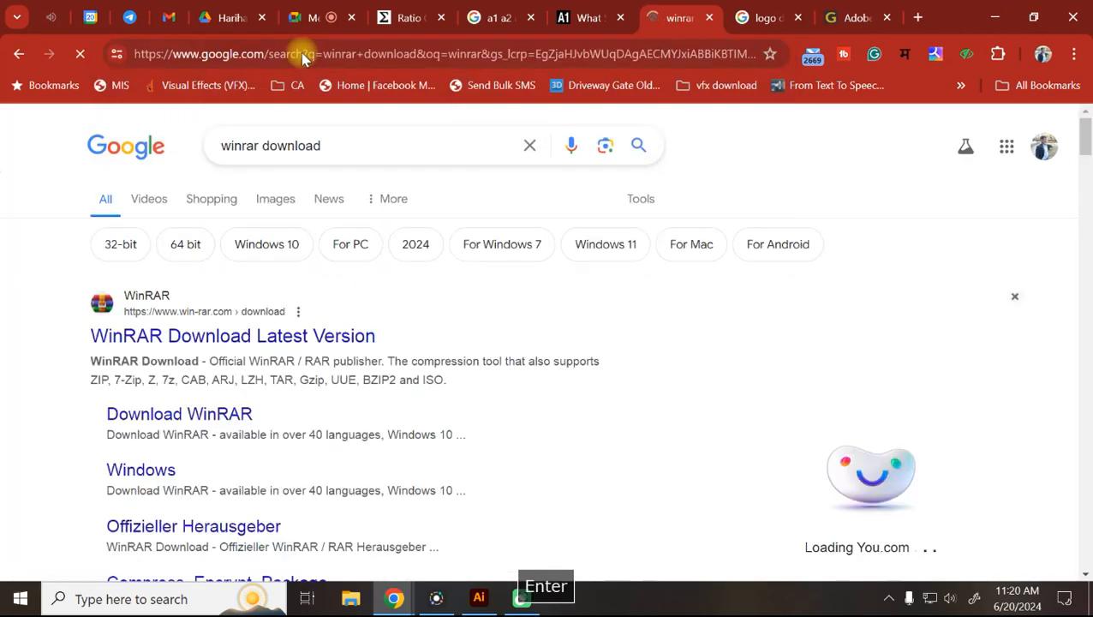
pyautogui.scroll(-4, 197, 360)
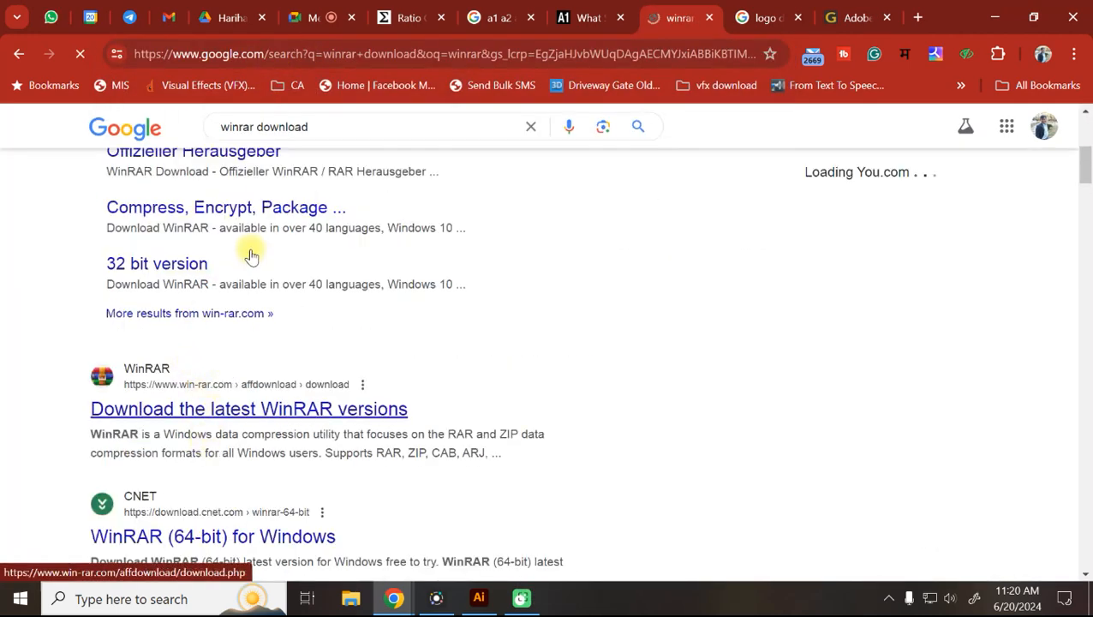
pyautogui.scroll(4, 189, 223)
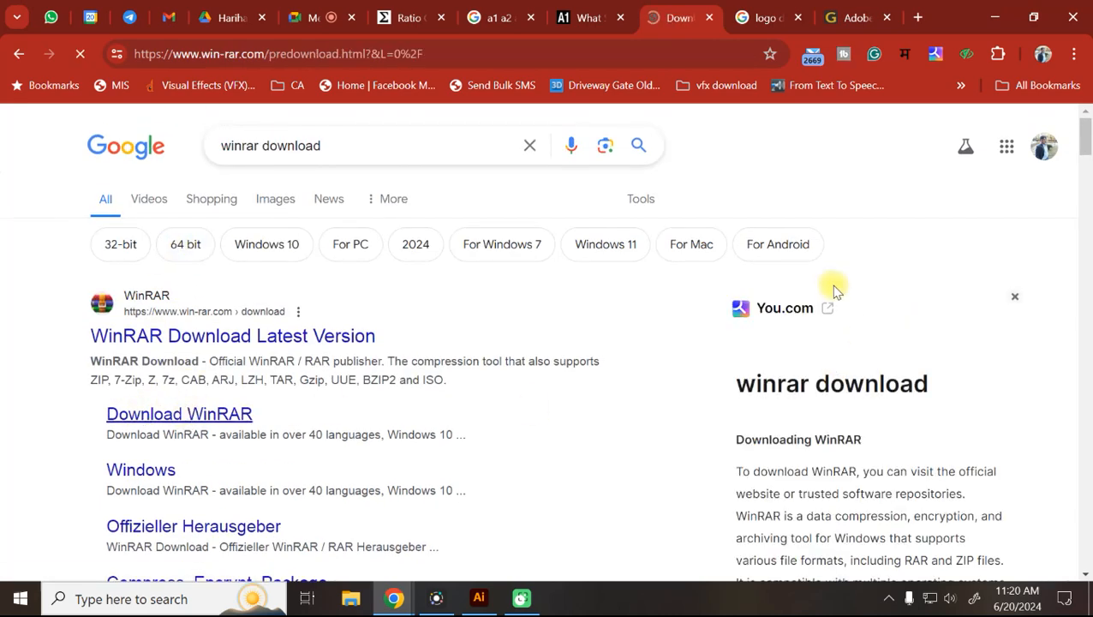
pyautogui.scroll(-3, 557, 334)
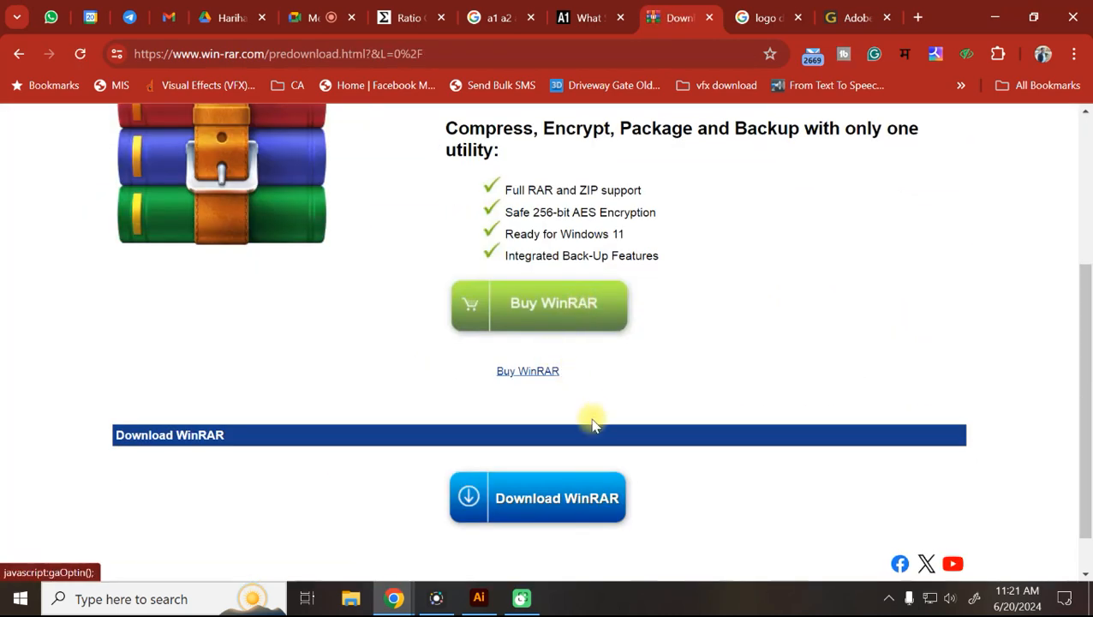
pyautogui.scroll(-1, 590, 416)
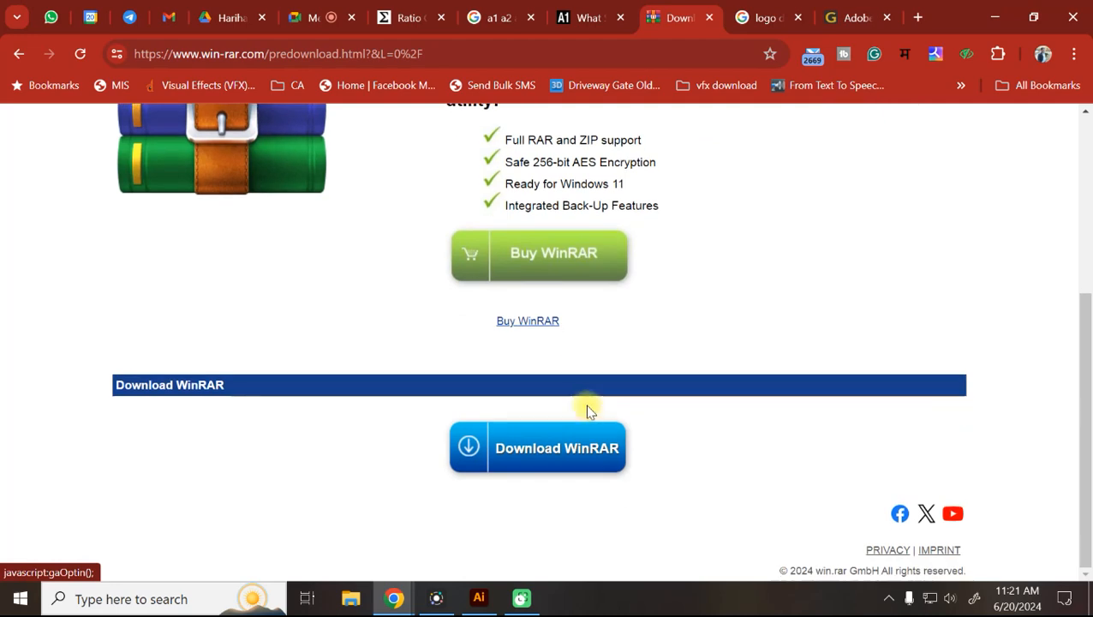
pyautogui.click(572, 463)
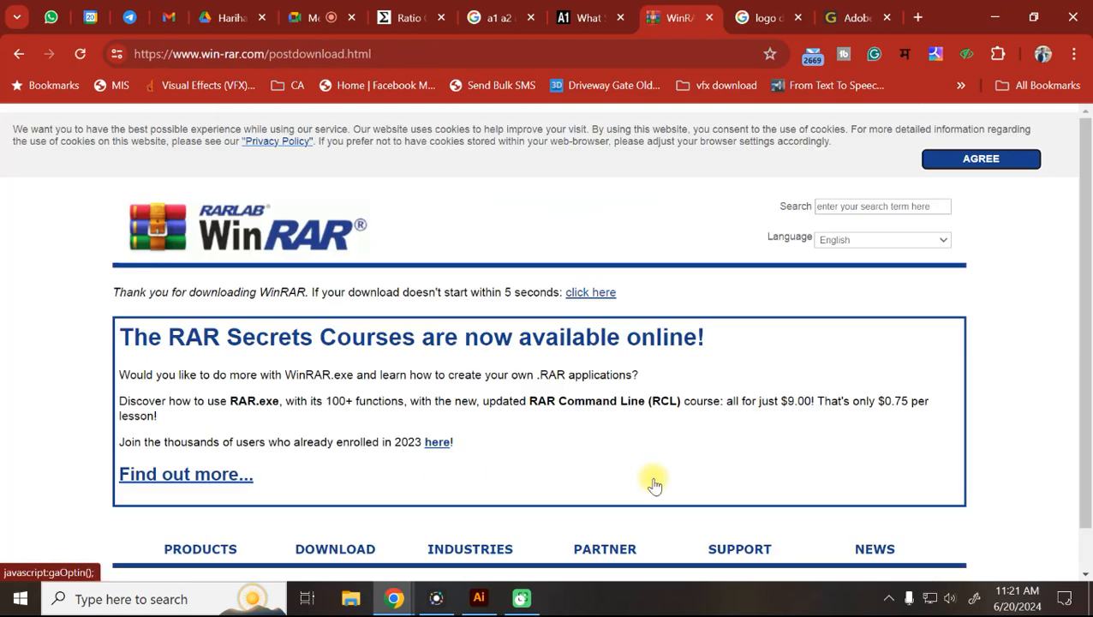
# Accept the WinRAR site's cookie notice and bring up Chrome's download history.
pyautogui.scroll(-1, 685, 426)
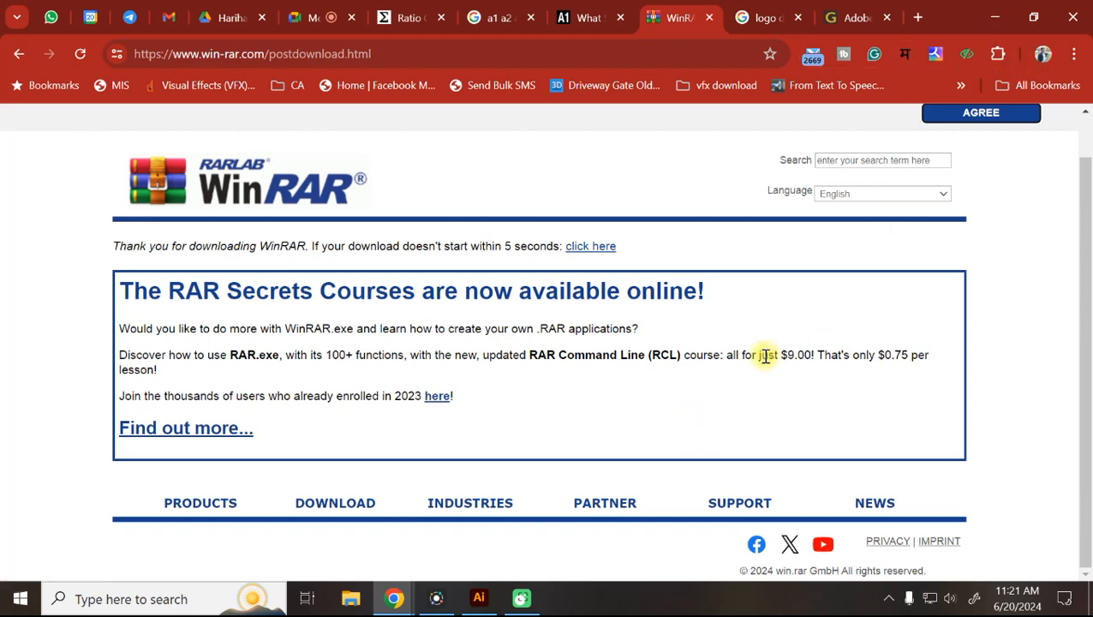
pyautogui.scroll(1, 755, 330)
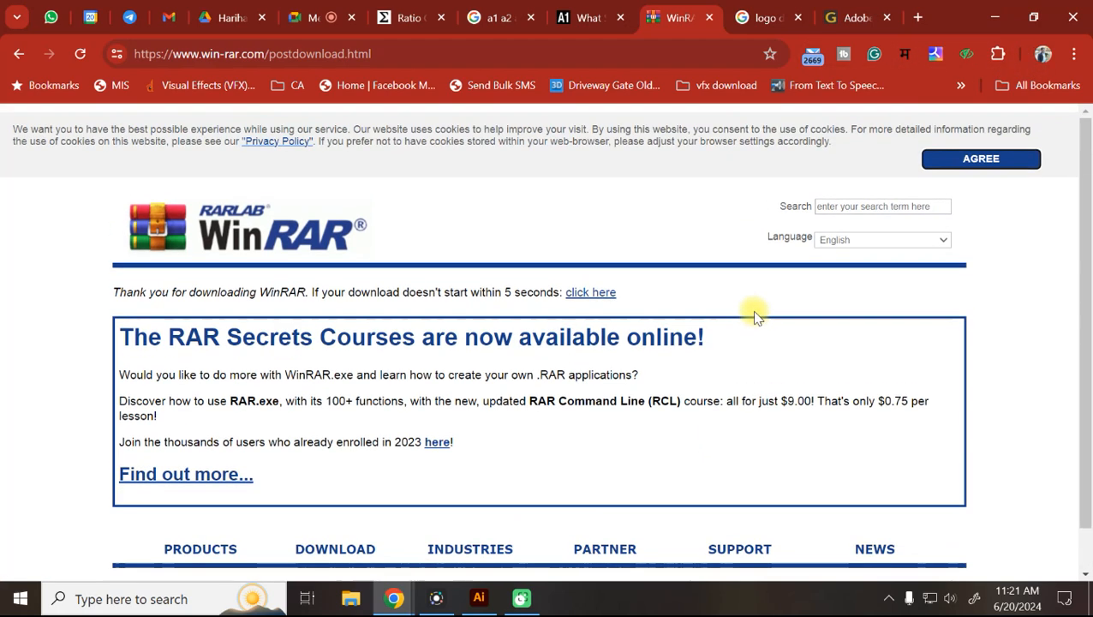
pyautogui.click(952, 155)
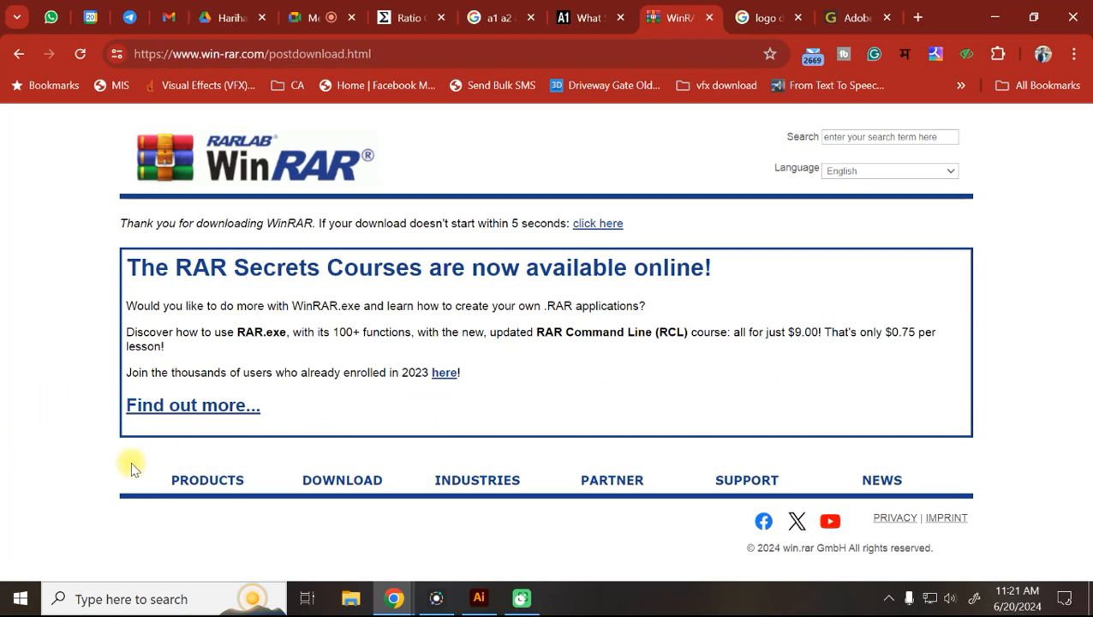
pyautogui.hotkey('ctrl', 'j')
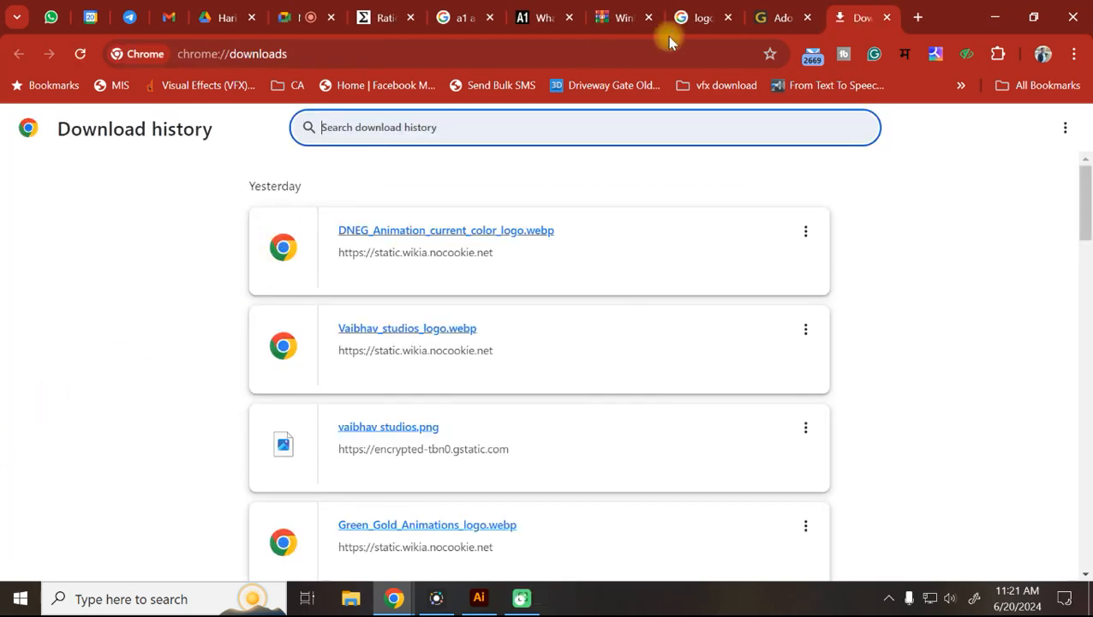
# Close Chrome's download history tab and reopen it with Ctrl+J.
pyautogui.click(763, 10)
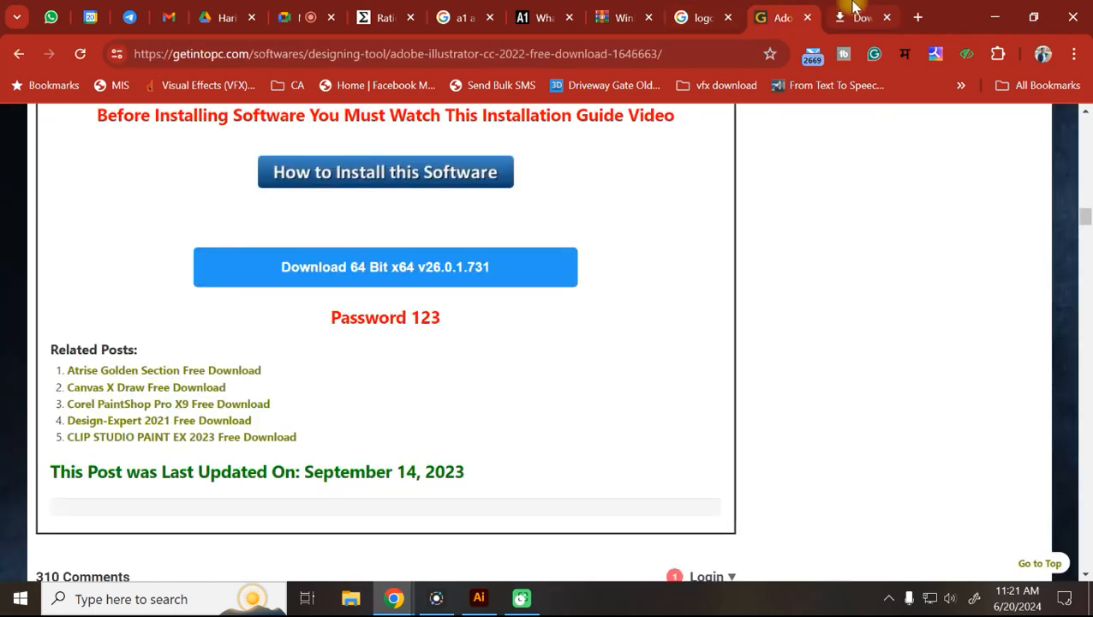
pyautogui.click(710, 18)
pyautogui.click(858, 15)
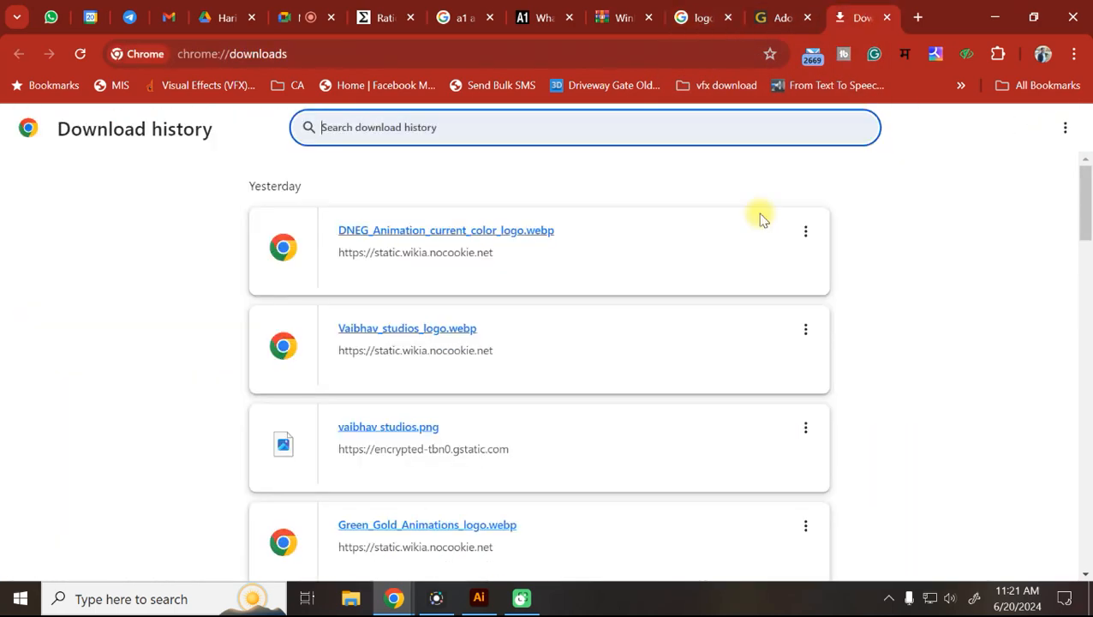
pyautogui.click(1073, 53)
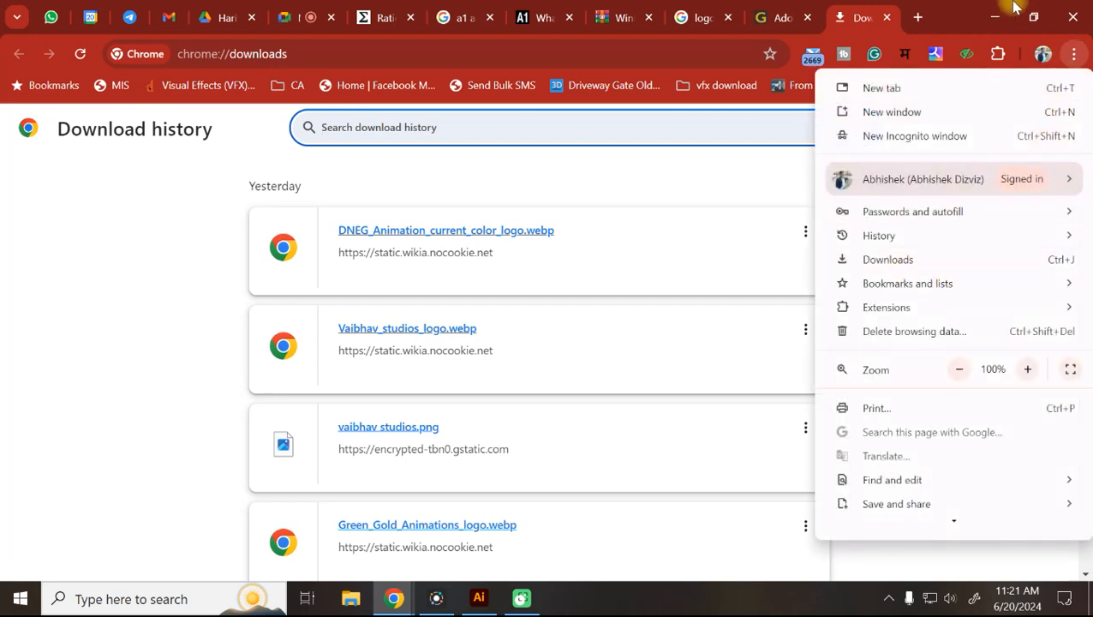
pyautogui.click(963, 9)
pyautogui.click(886, 24)
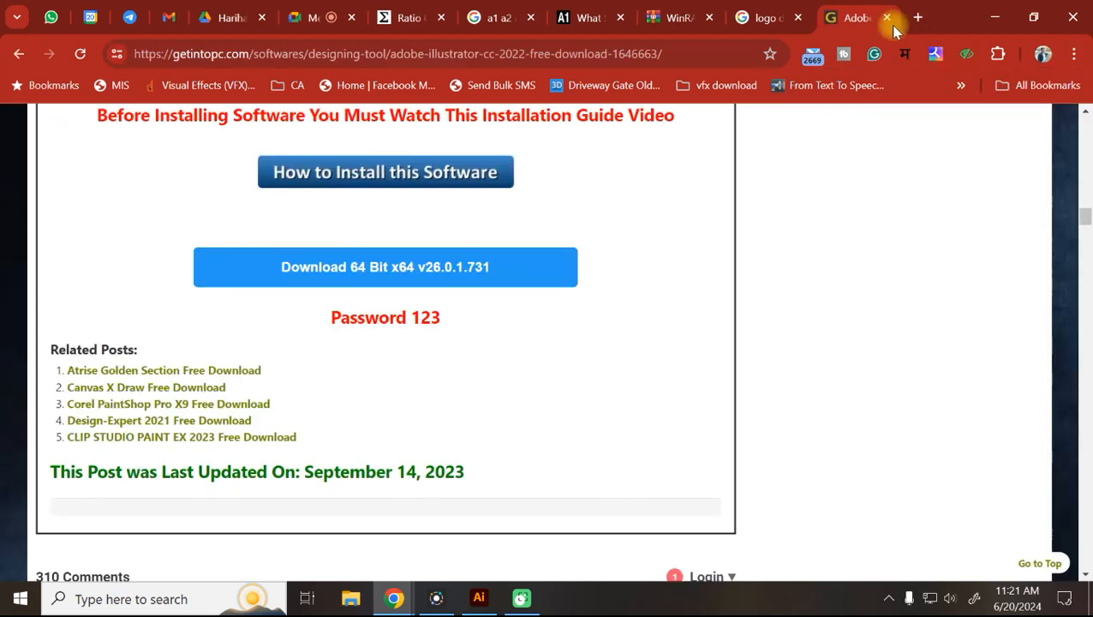
pyautogui.hotkey('ctrl', 'j')
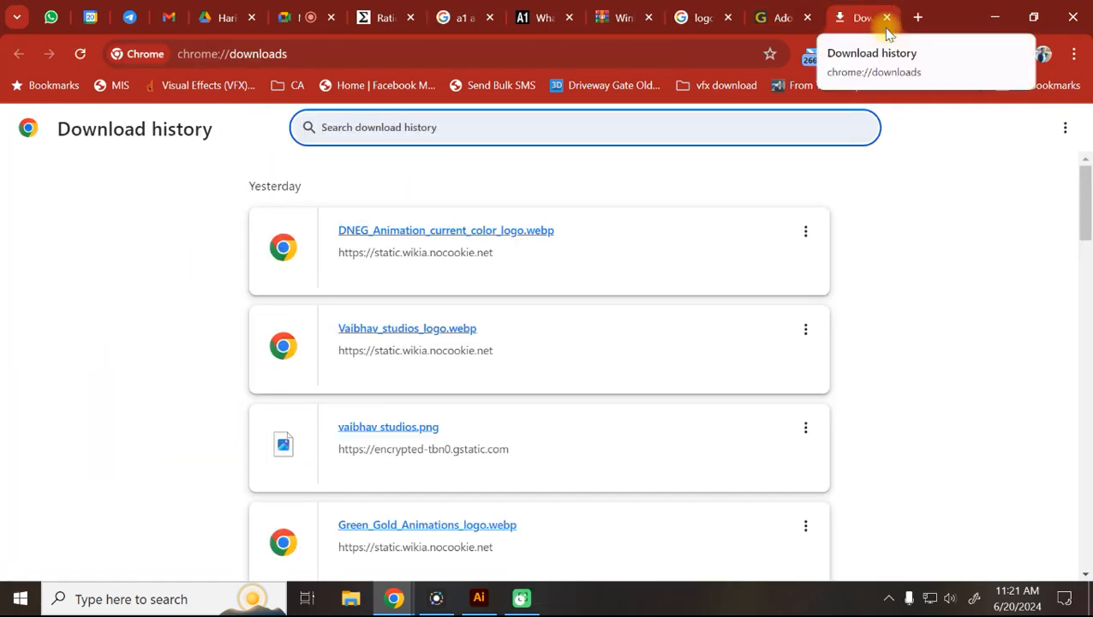
# Revisit the Illustrator download page, then return to the WinRAR thank-you page.
pyautogui.click(771, 10)
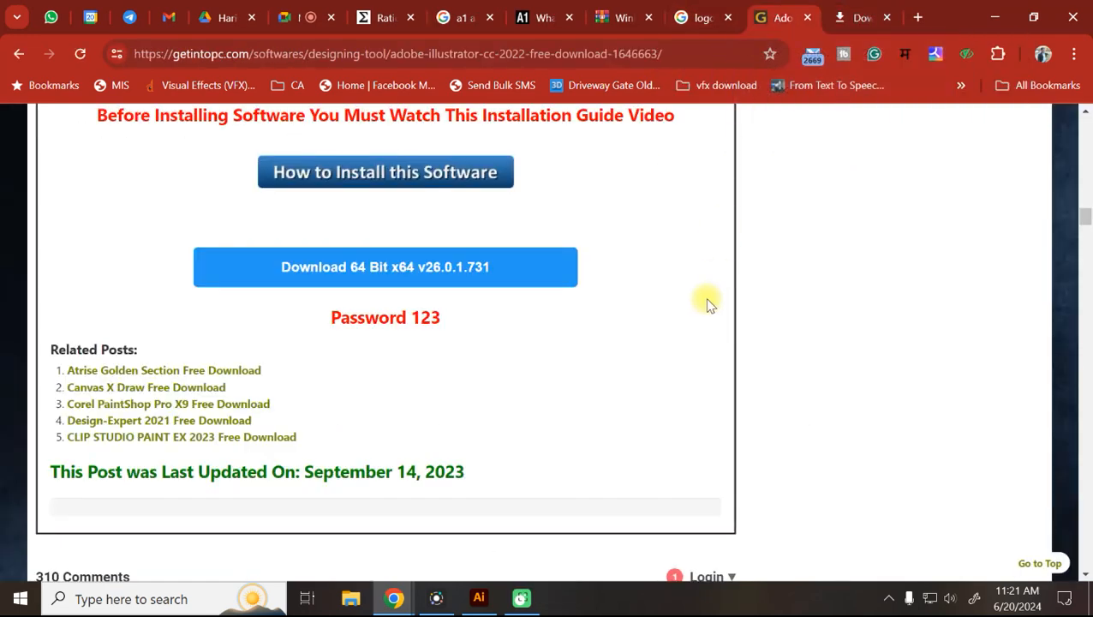
pyautogui.scroll(3, 677, 316)
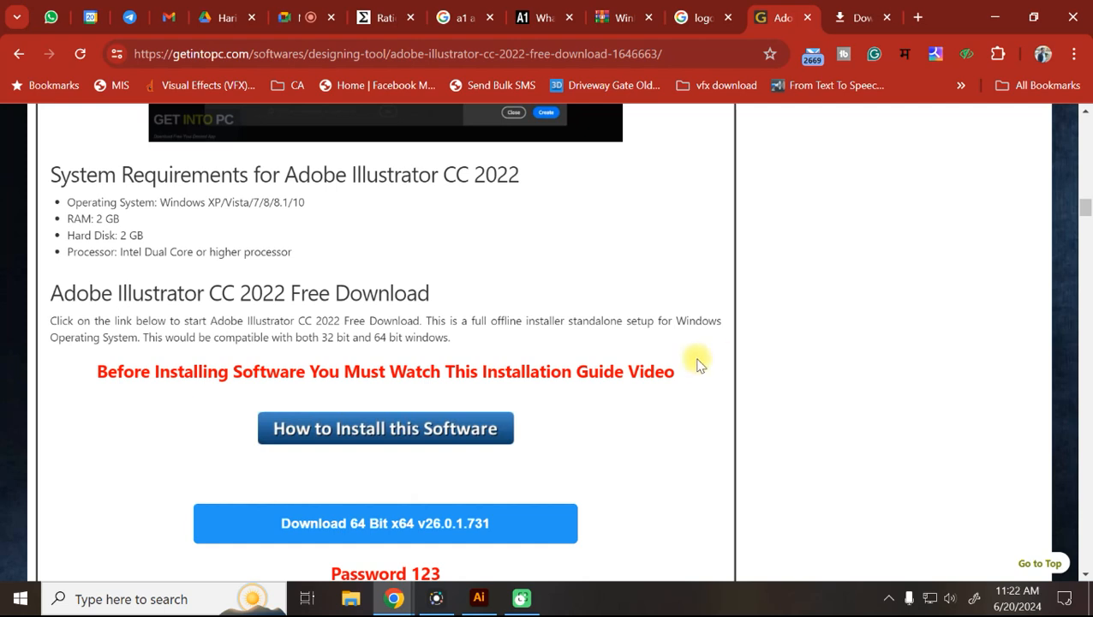
pyautogui.click(857, 17)
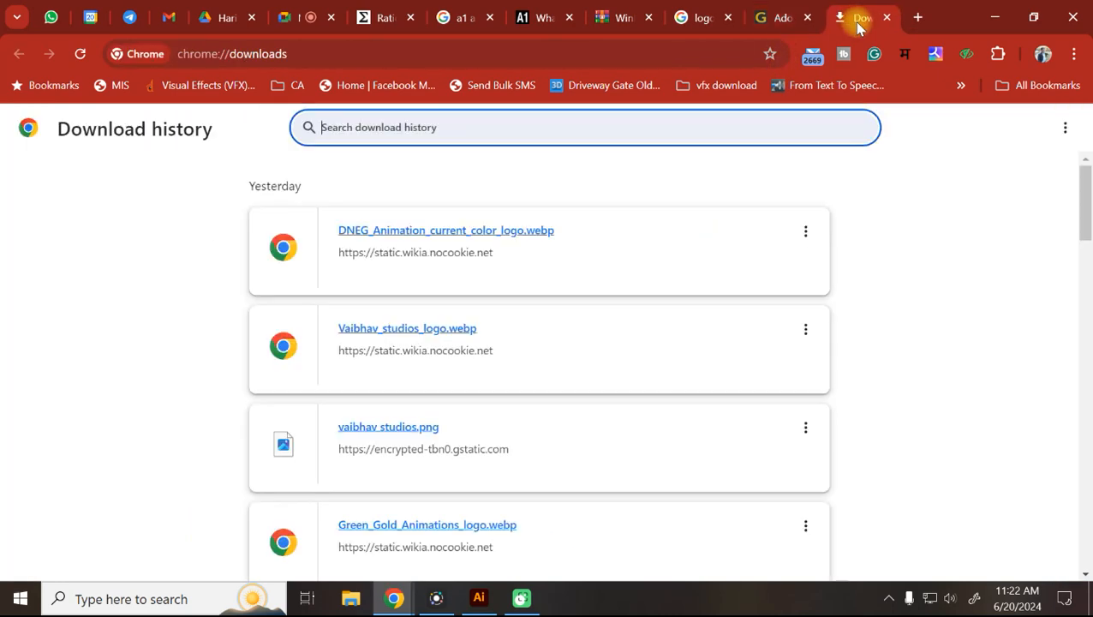
pyautogui.click(767, 15)
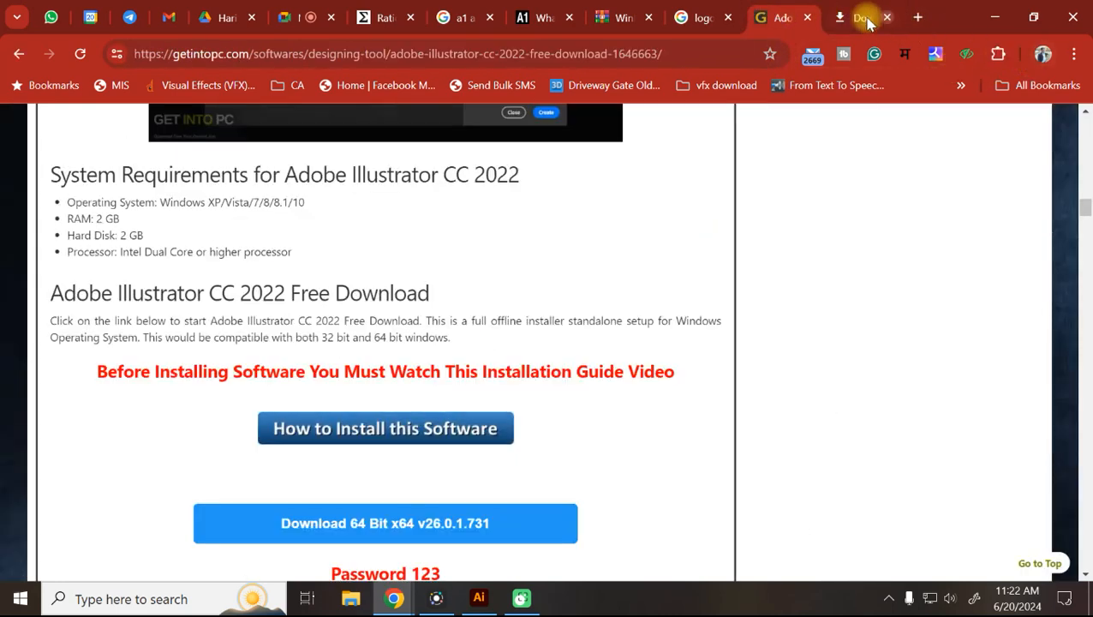
pyautogui.click(707, 16)
pyautogui.click(630, 9)
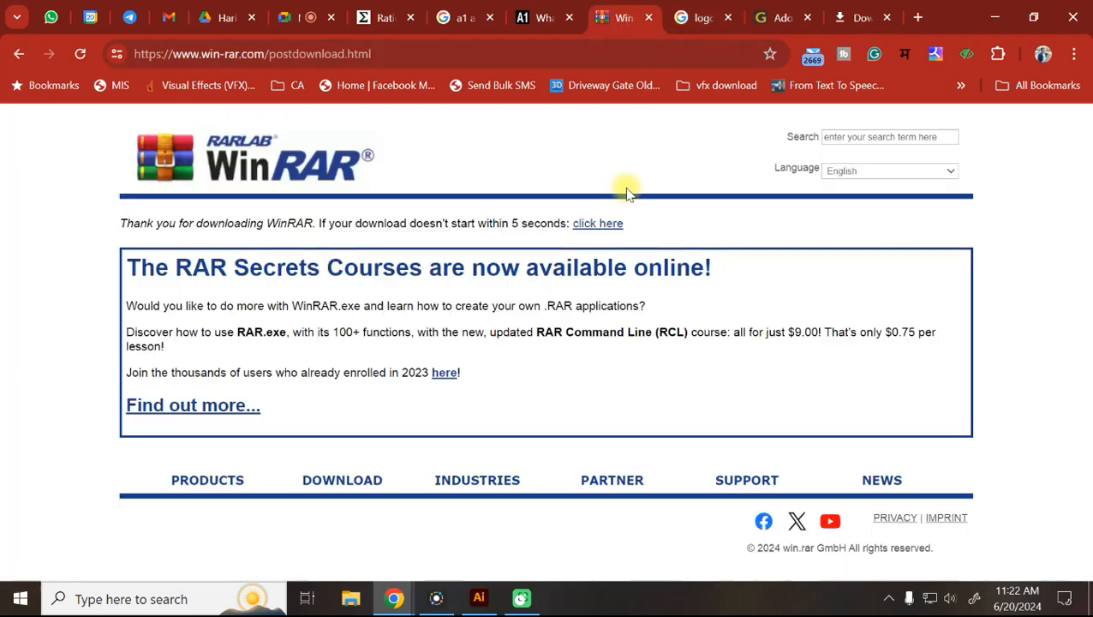
# Download WinRAR 7.01 English 64 bit and resume the failed installer download.
pyautogui.click(354, 481)
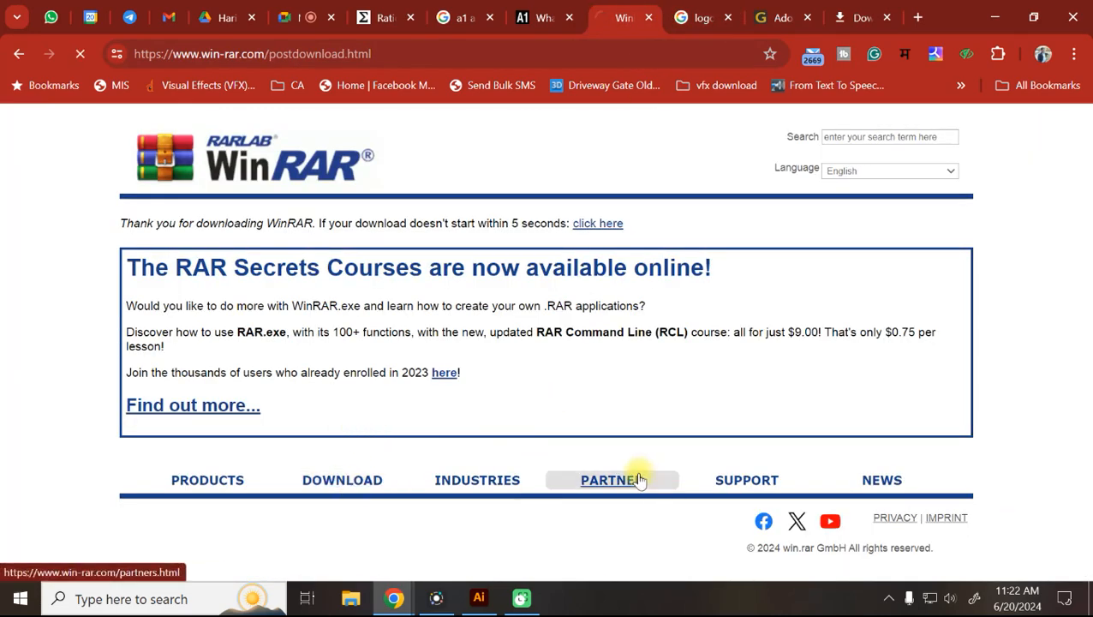
pyautogui.scroll(-1, 641, 478)
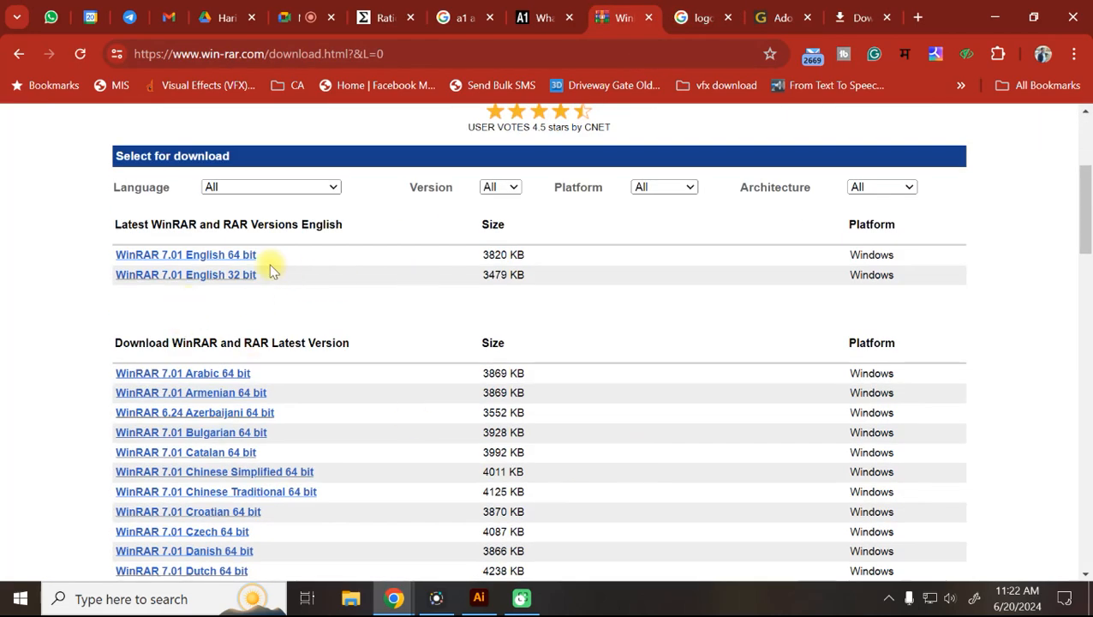
pyautogui.scroll(3, 505, 283)
pyautogui.scroll(-1, 291, 382)
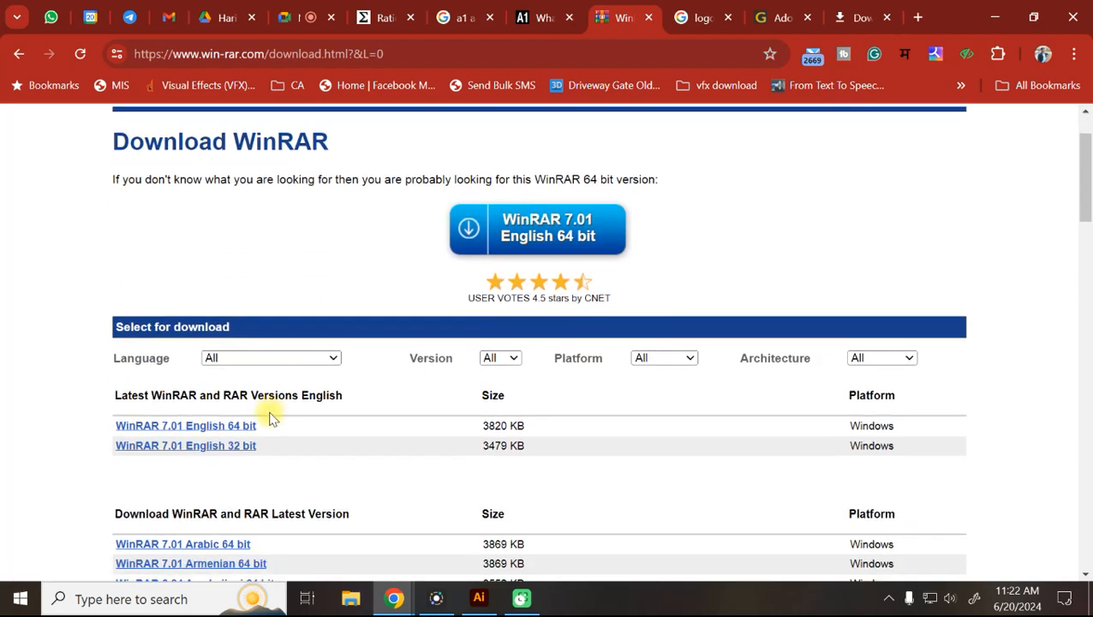
pyautogui.click(206, 429)
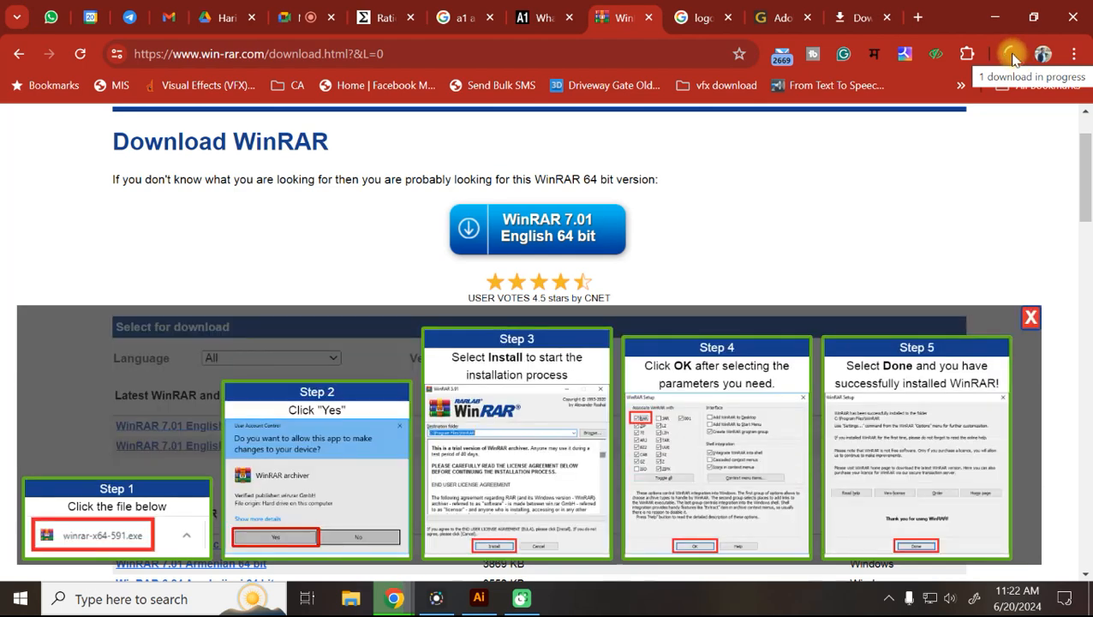
pyautogui.click(1010, 54)
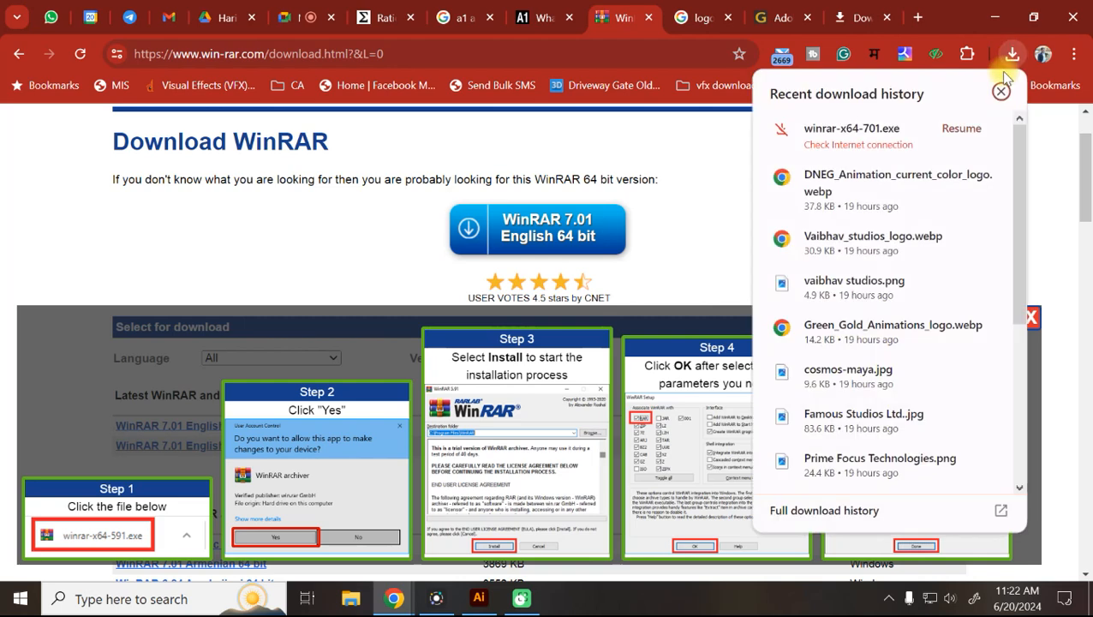
pyautogui.click(962, 131)
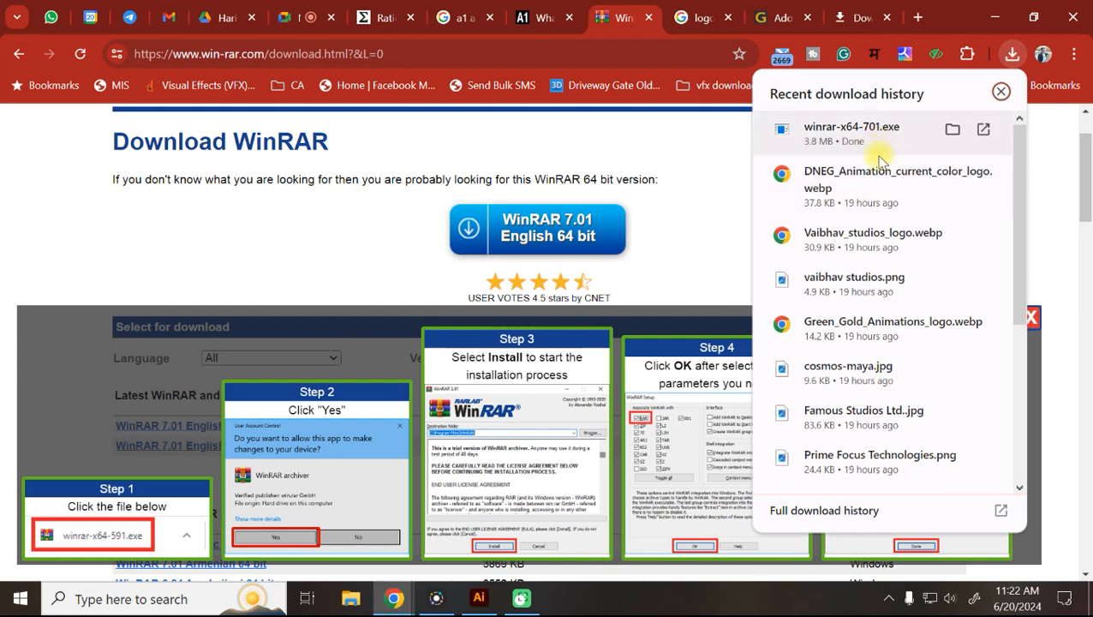
# Install WinRAR 7.01 from winrar-x64-701.exe, keeping the default file associations.
pyautogui.click(874, 130)
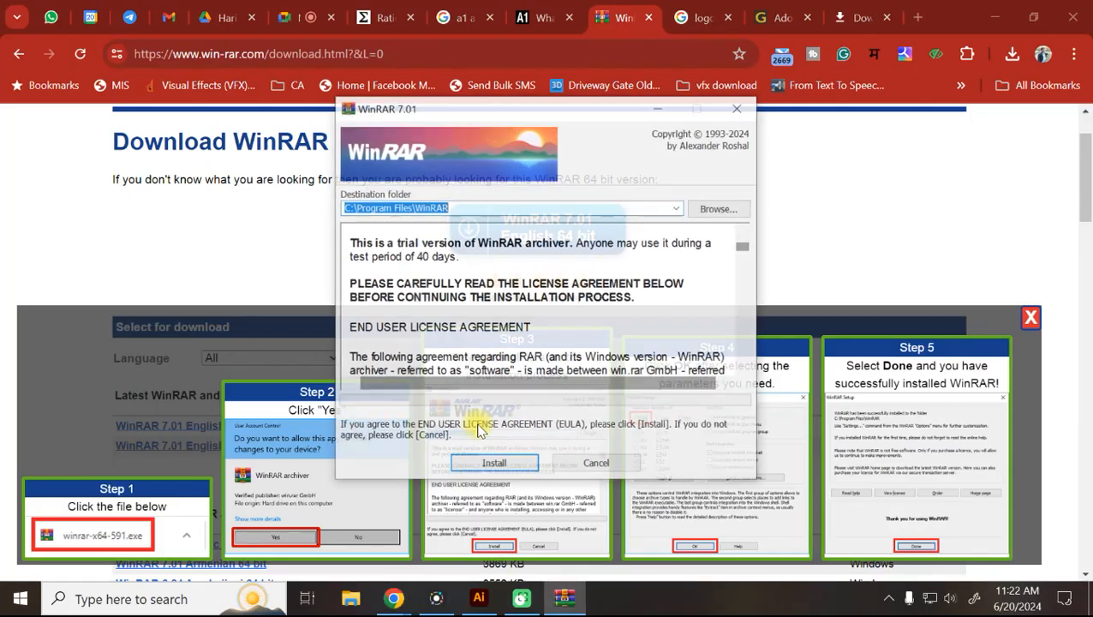
pyautogui.click(495, 467)
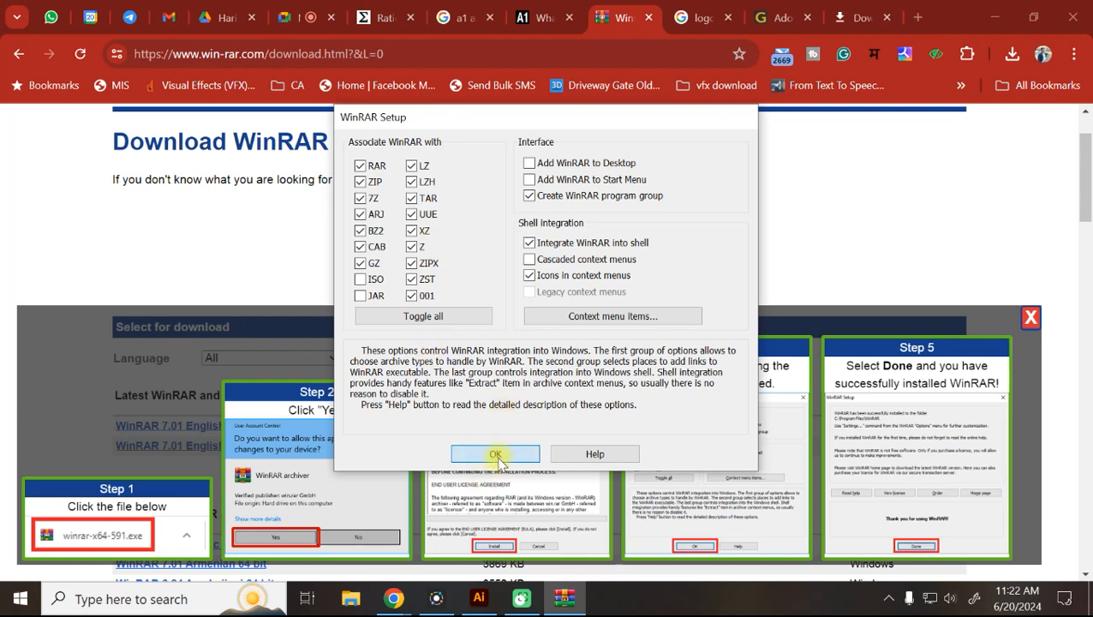
pyautogui.click(496, 453)
pyautogui.click(550, 452)
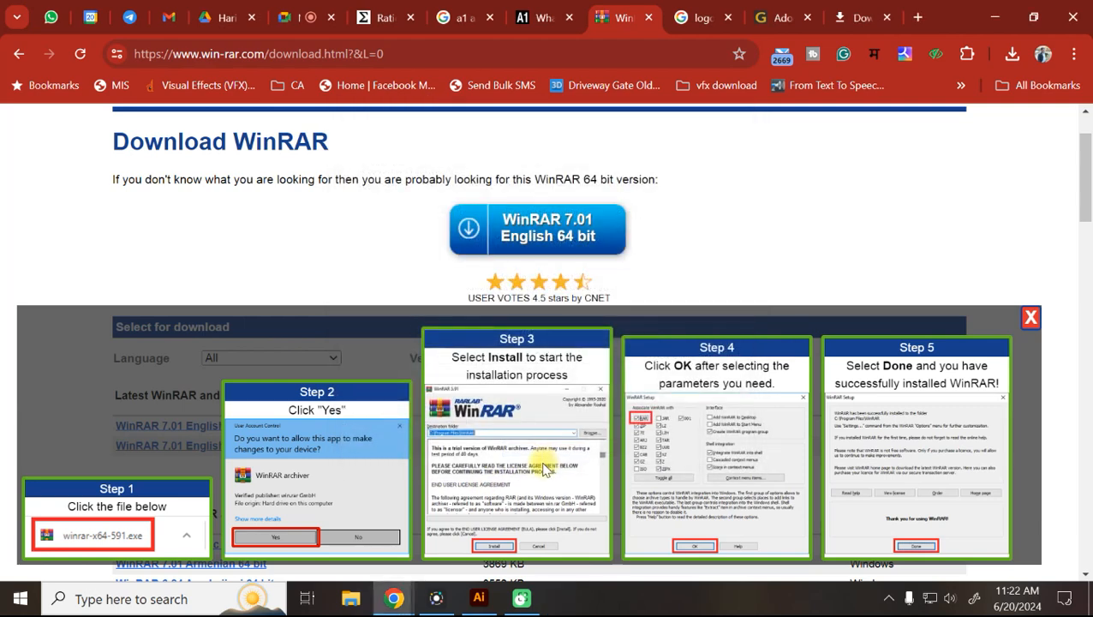
# Highlight the archive password text on the Illustrator download page.
pyautogui.click(760, 12)
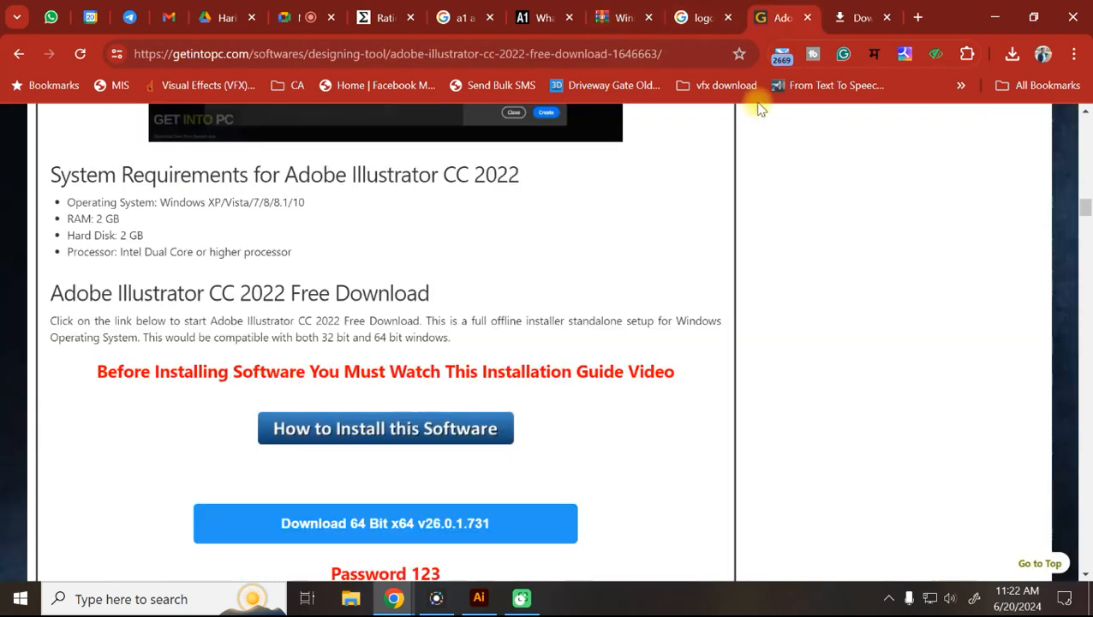
pyautogui.scroll(-1, 399, 542)
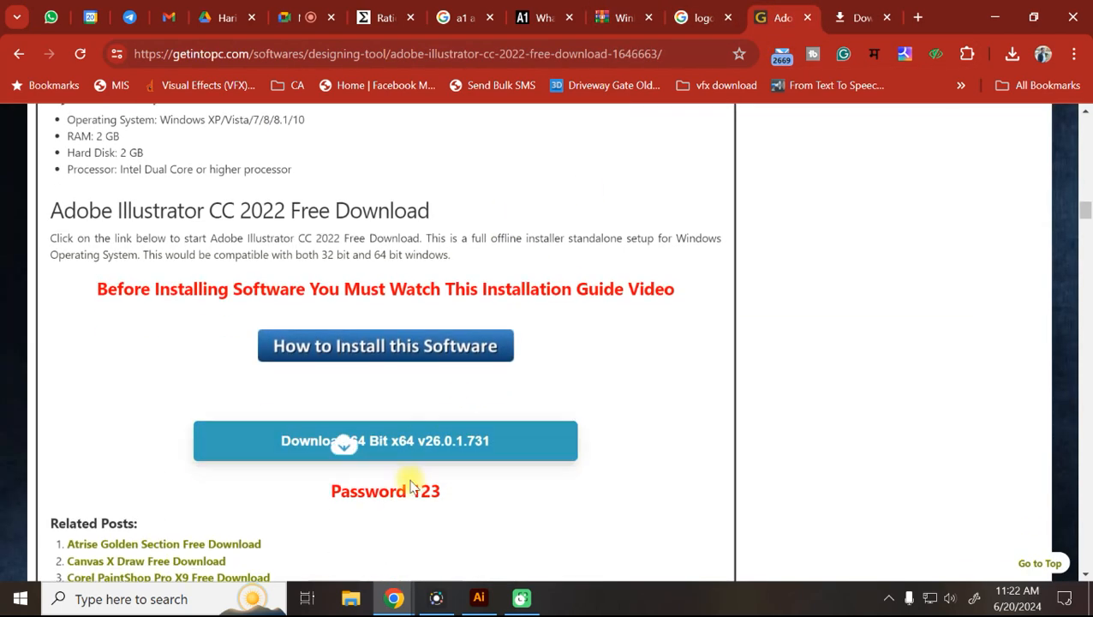
pyautogui.moveTo(413, 488); pyautogui.dragTo(452, 497)
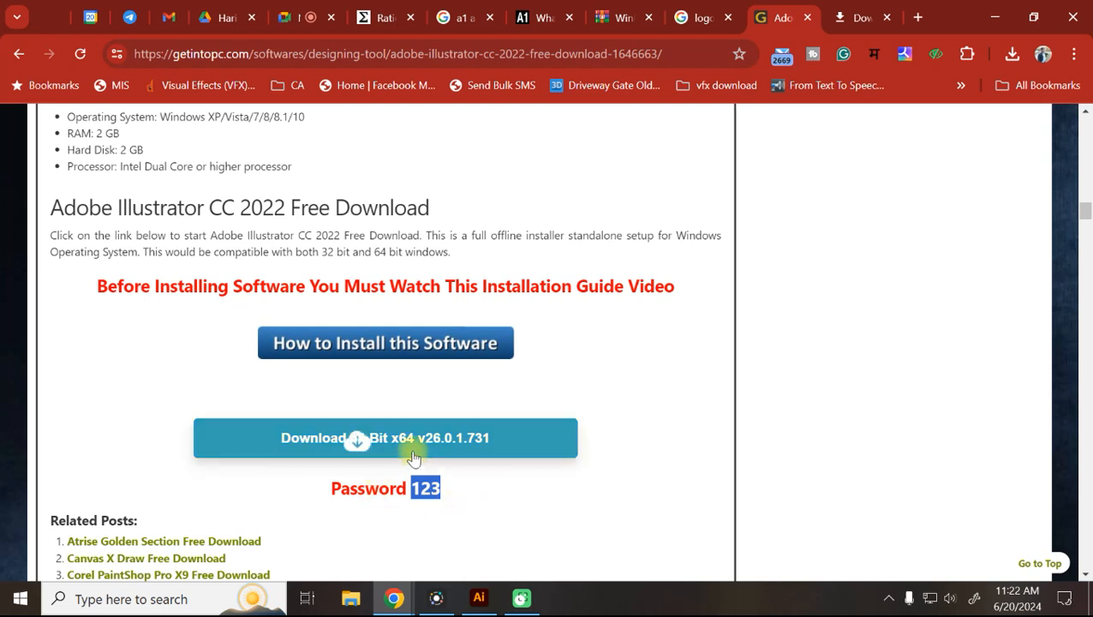
# Show the downloaded winrar-x64-701.exe in its Downloads folder.
pyautogui.click(1012, 54)
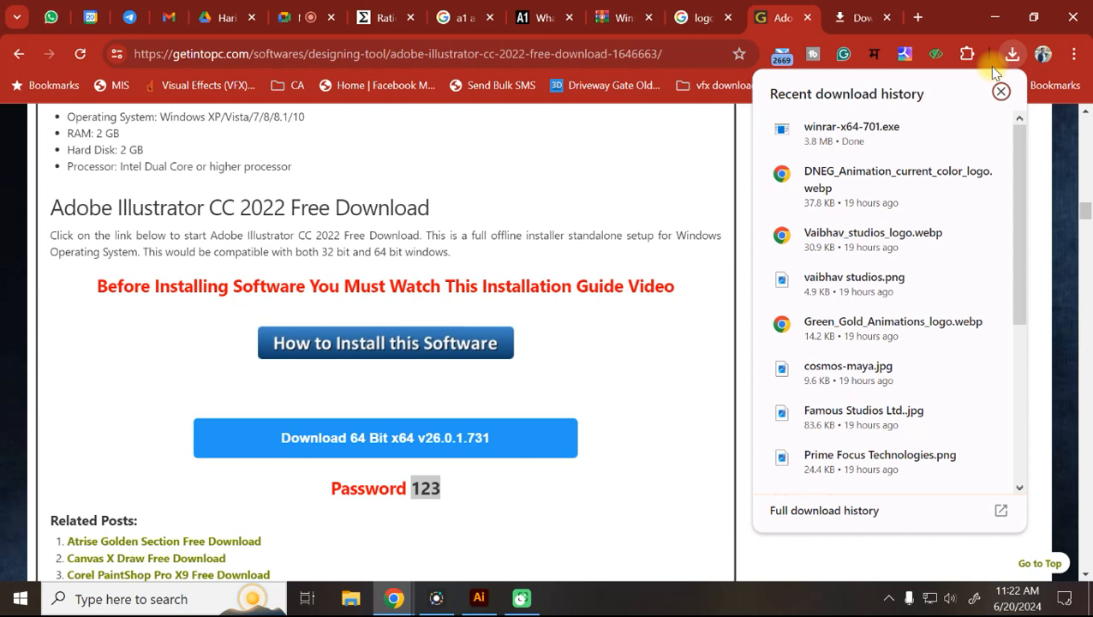
pyautogui.moveTo(934, 130)
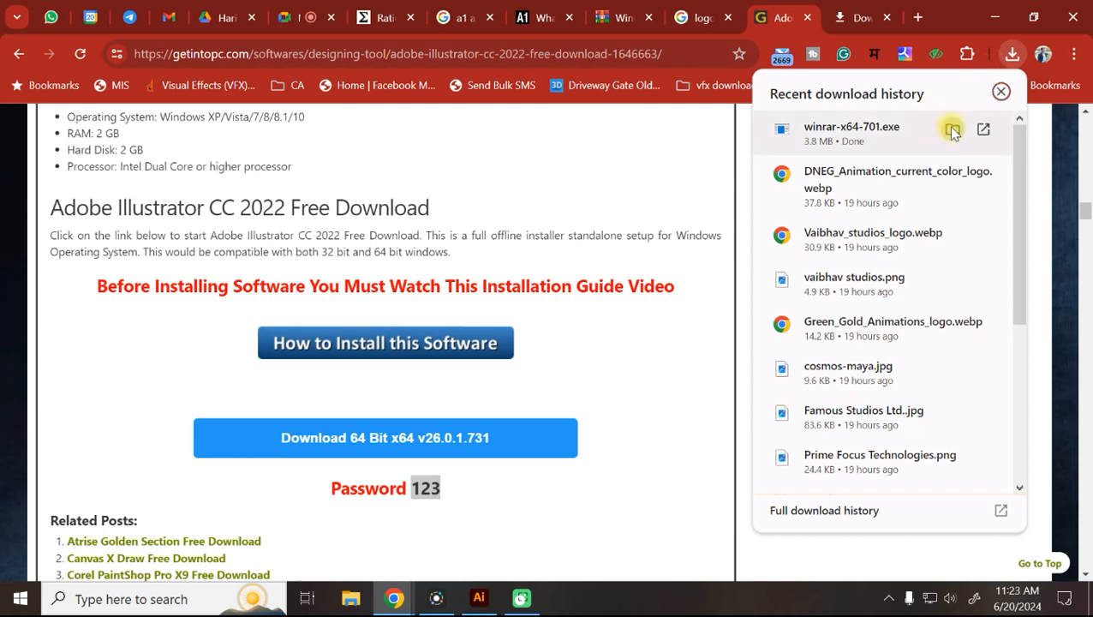
pyautogui.click(953, 130)
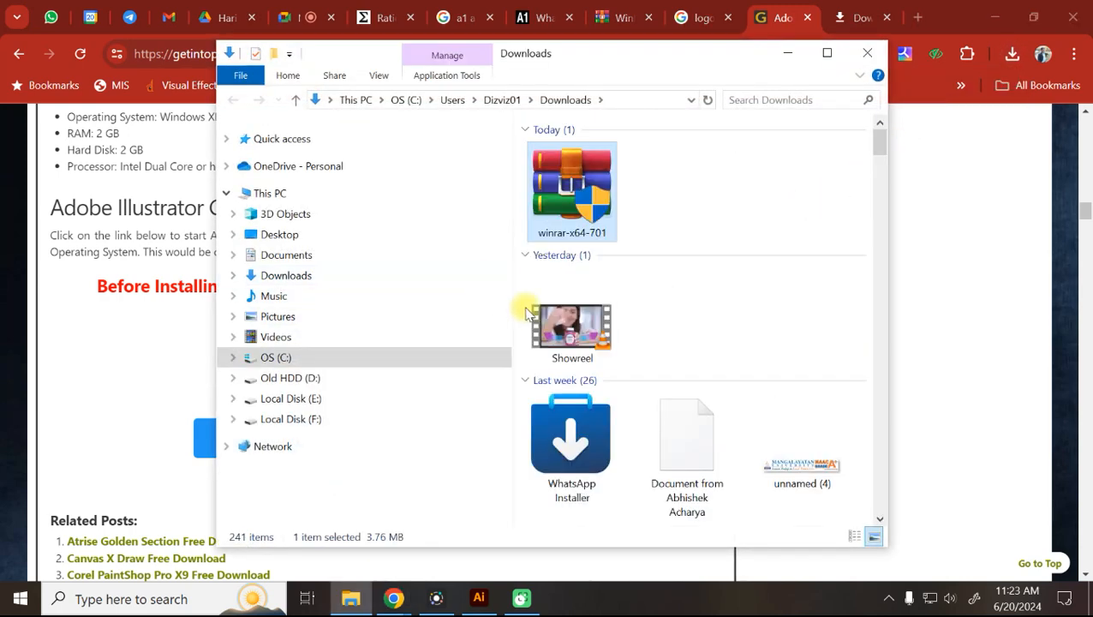
# Extract the InDesign archive in F:\Software here, entering the archive password.
pyautogui.click(304, 419)
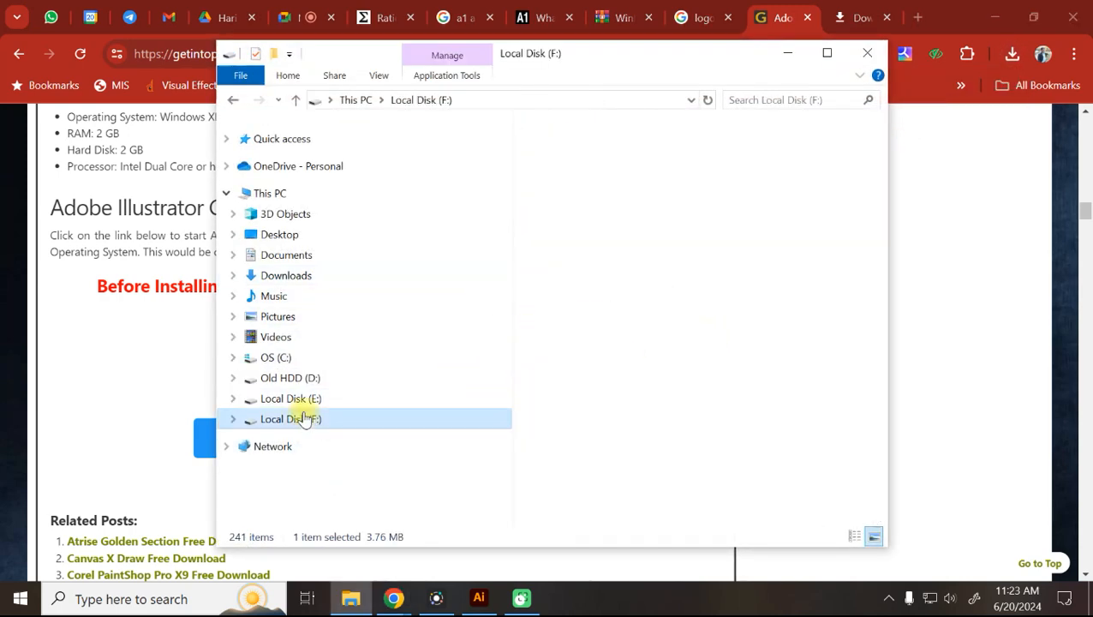
pyautogui.click(575, 366)
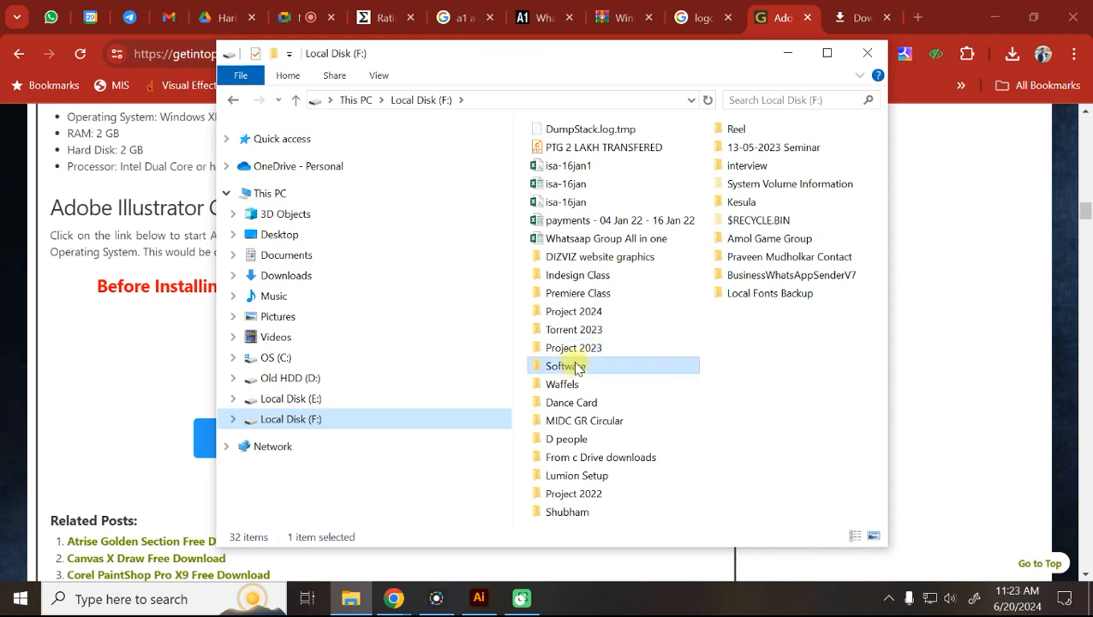
pyautogui.doubleClick(575, 366)
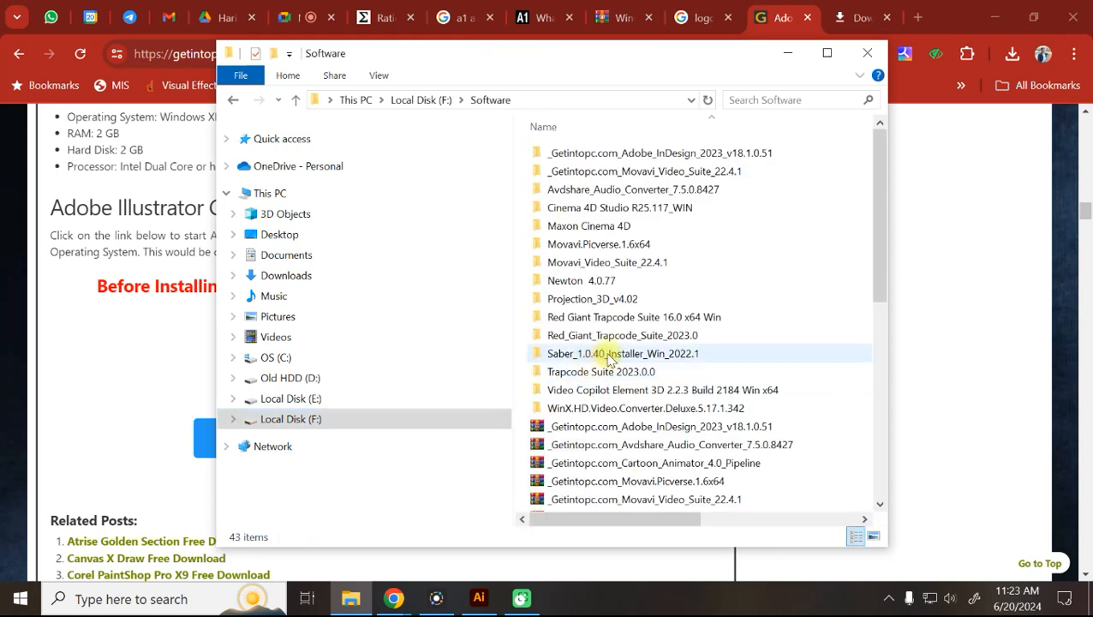
pyautogui.rightClick(672, 428)
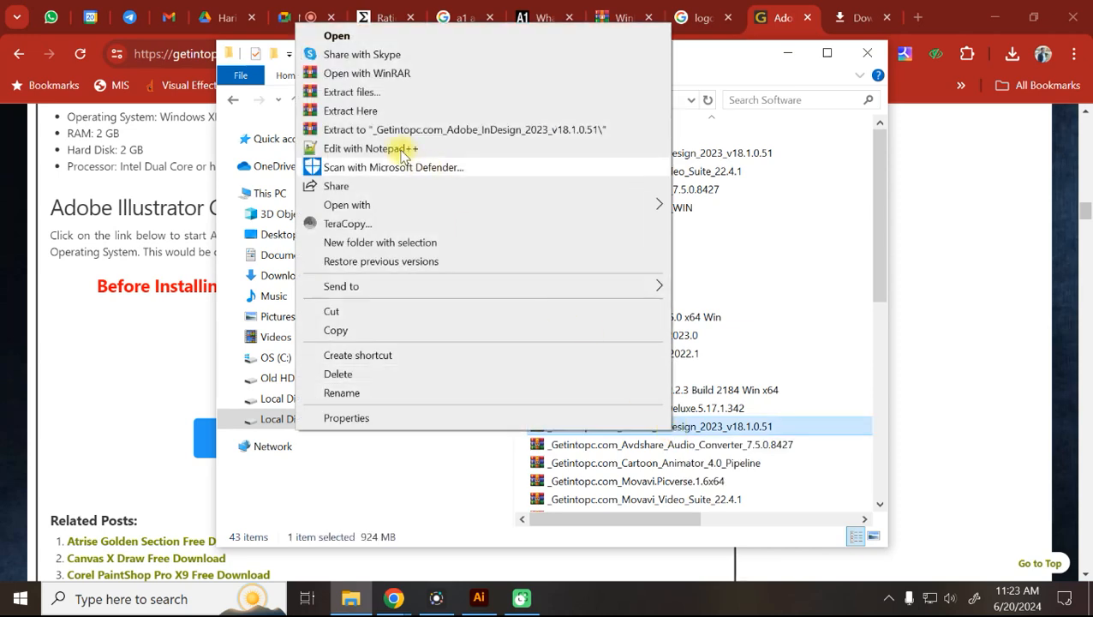
pyautogui.click(371, 118)
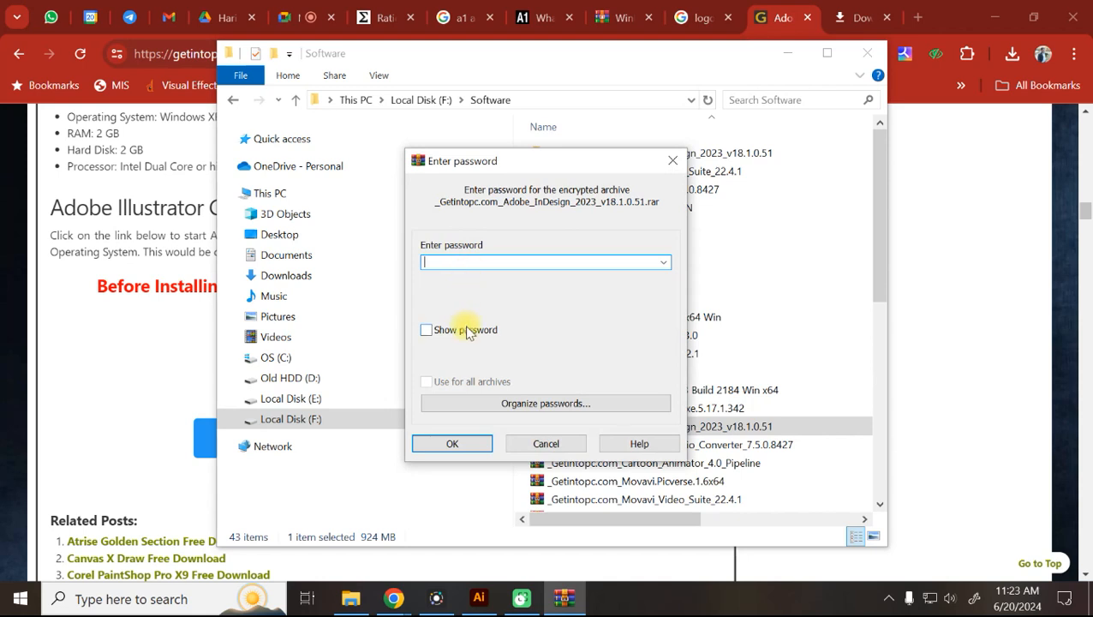
pyautogui.write('1')
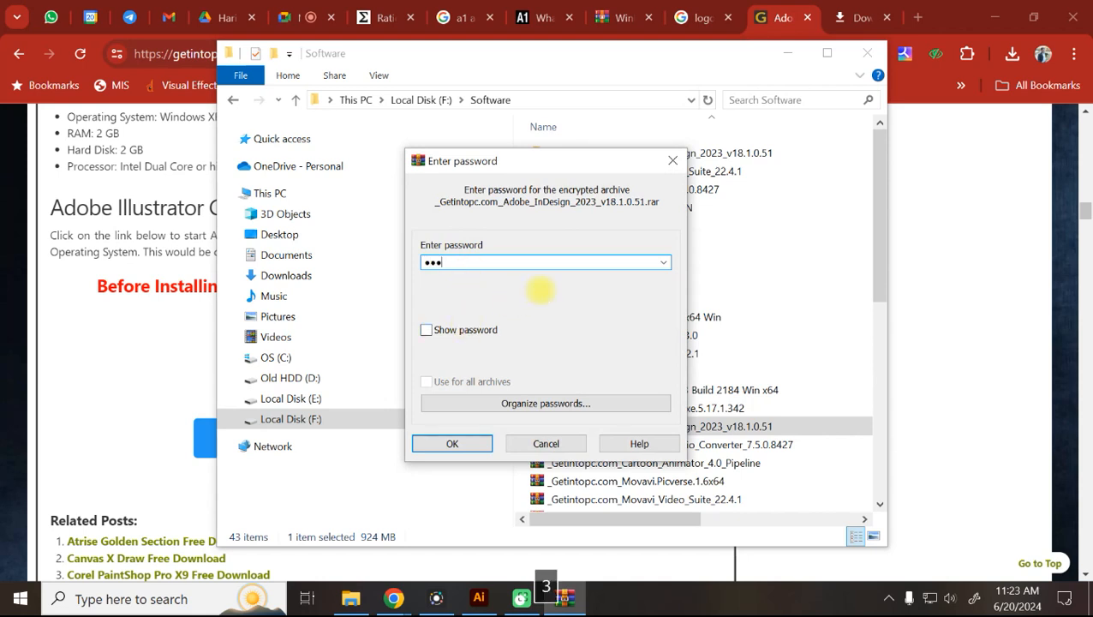
pyautogui.write('23')
pyautogui.press('Return')
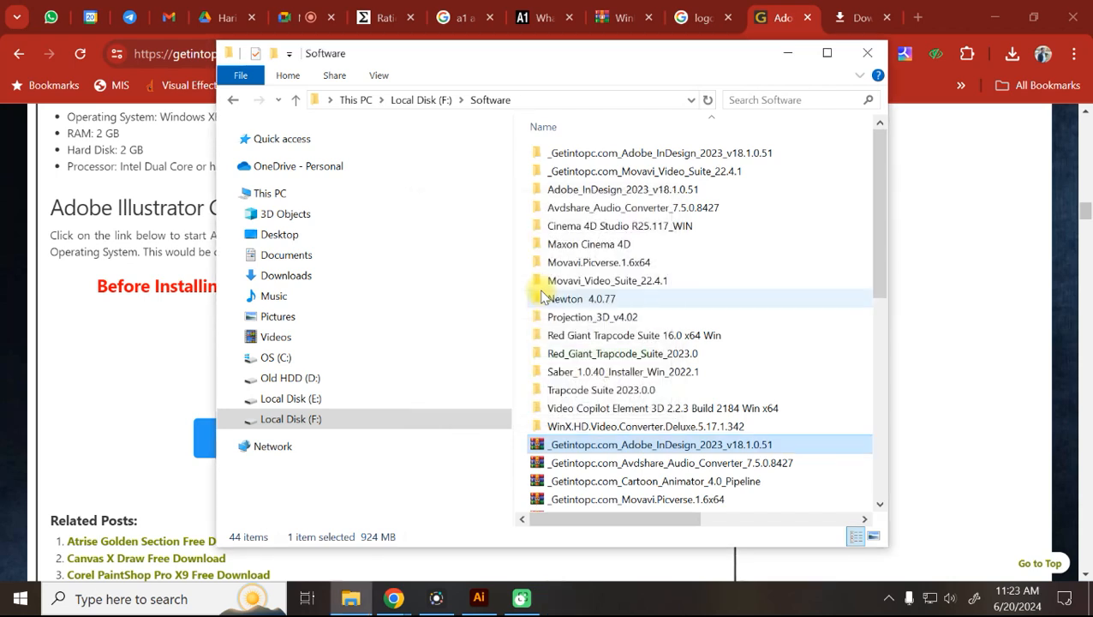
# Launch Set-up from the extracted Adobe_InDesign_2023_v18.1.0.51 folder.
pyautogui.doubleClick(708, 154)
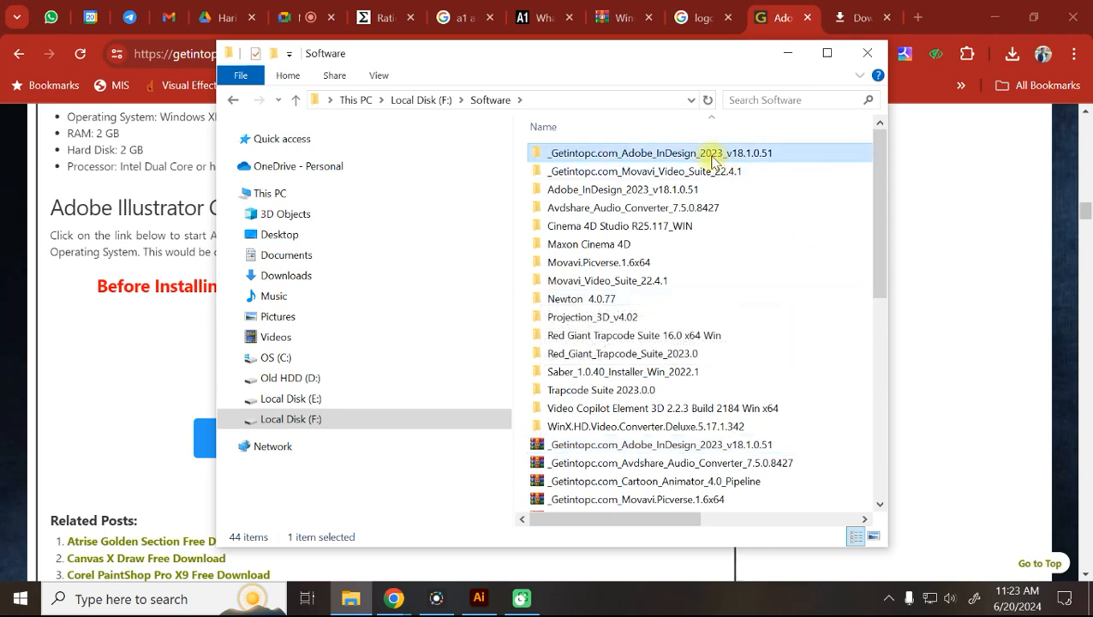
pyautogui.doubleClick(607, 154)
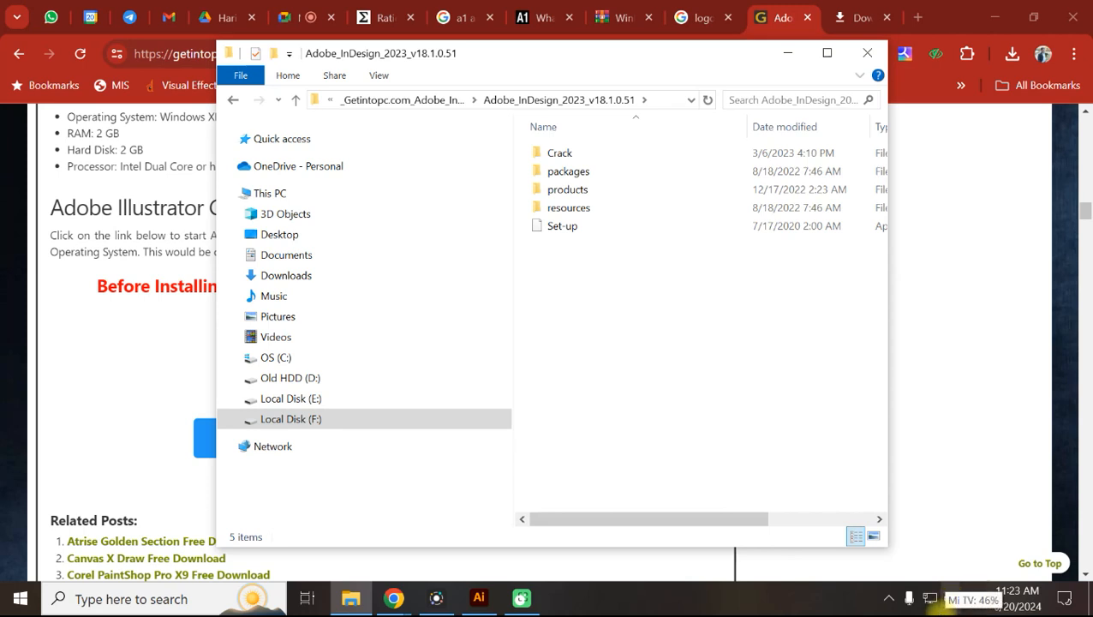
pyautogui.doubleClick(567, 228)
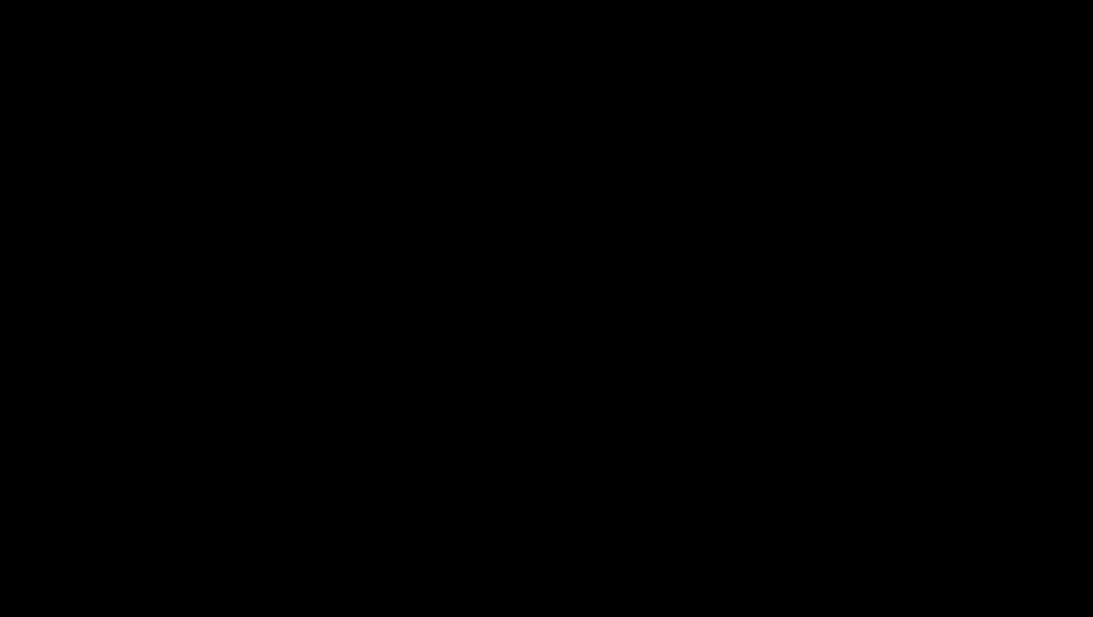
# Approve the UAC prompt, then quit the InDesign 18.1 installer.
pyautogui.click(495, 420)
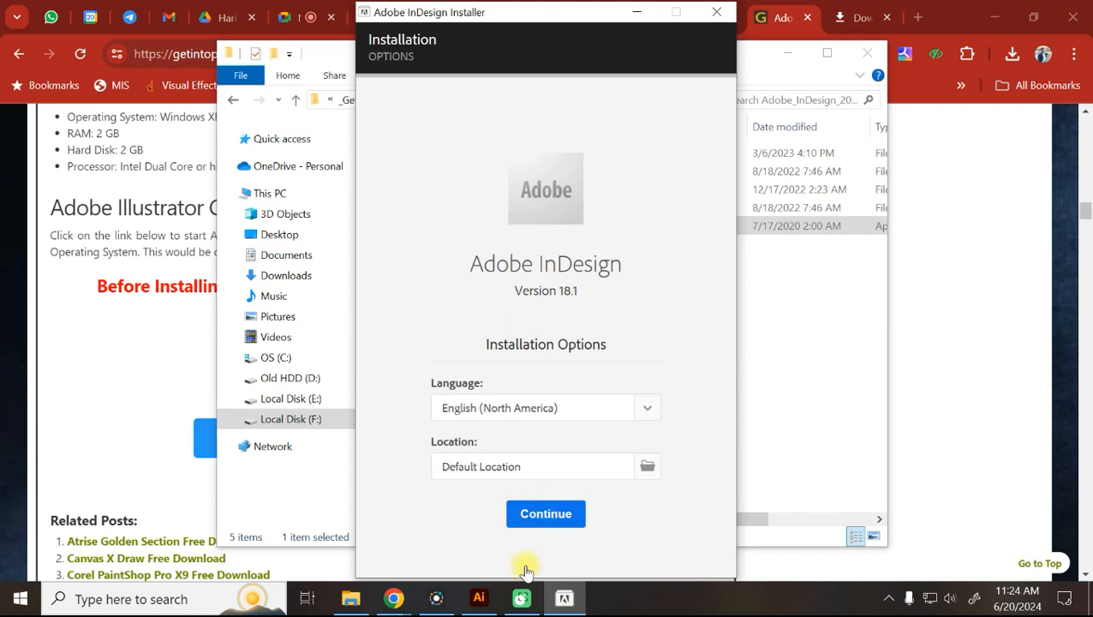
pyautogui.click(716, 12)
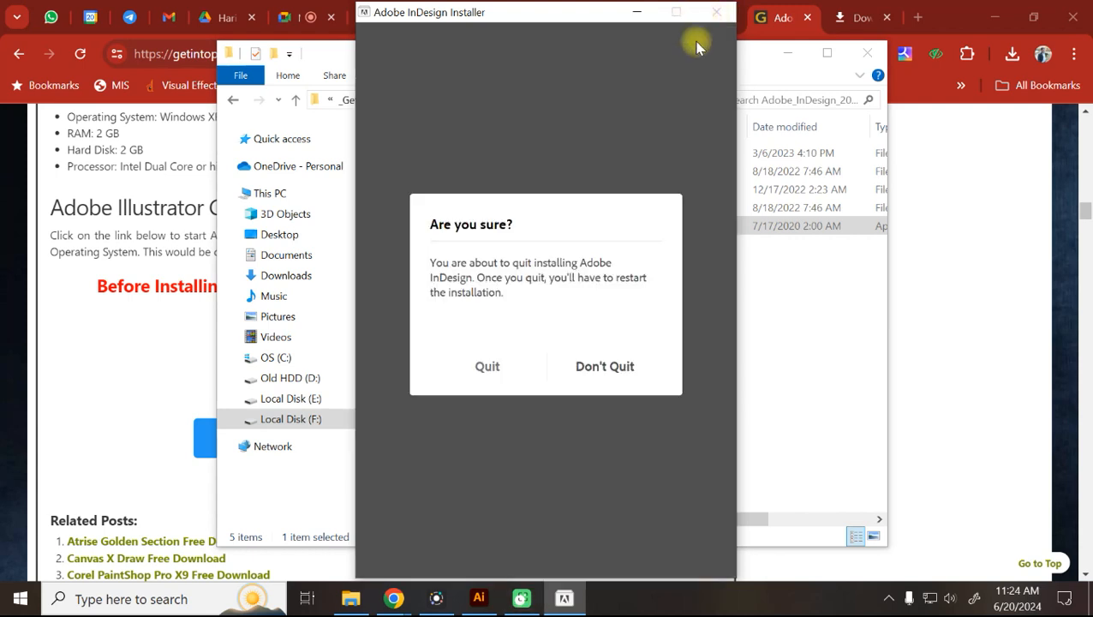
pyautogui.click(493, 368)
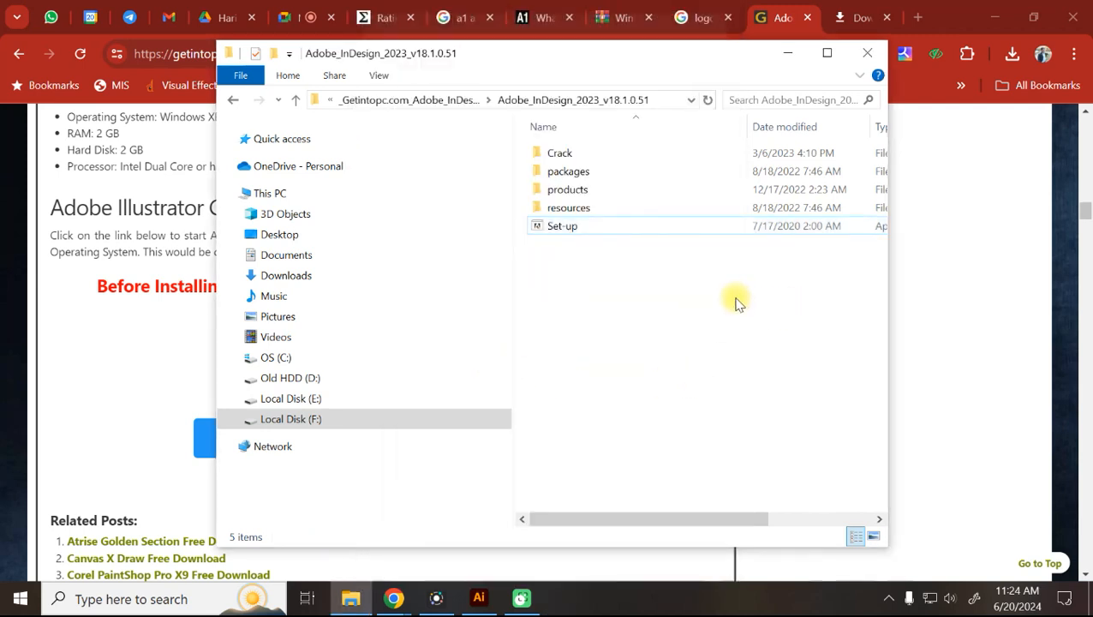
# Copy Public.dll from the Crack folder.
pyautogui.doubleClick(562, 154)
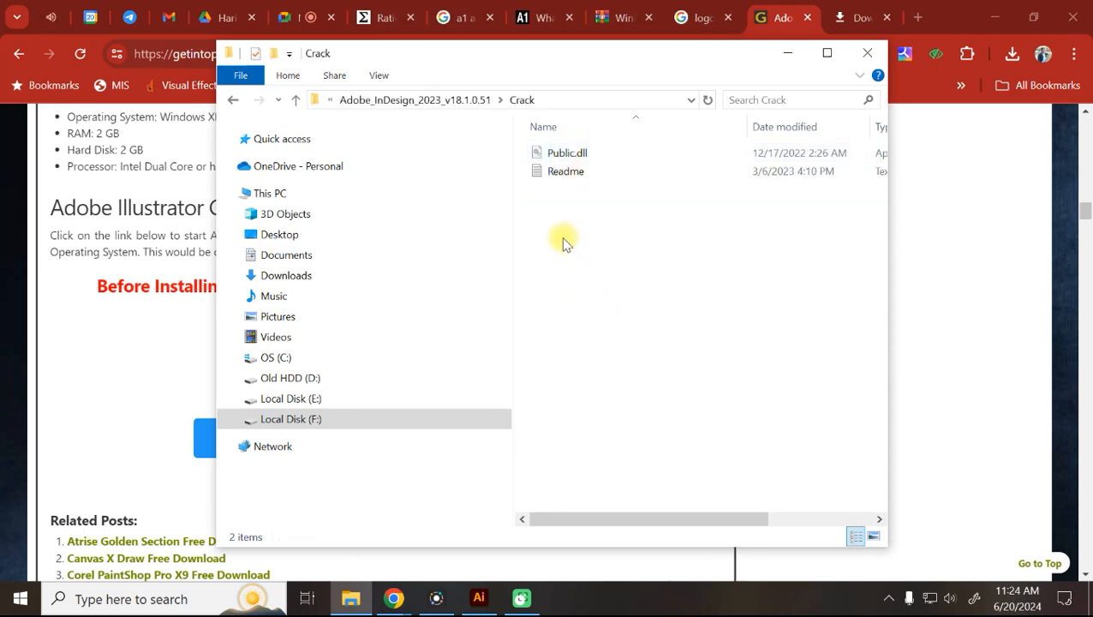
pyautogui.click(585, 156)
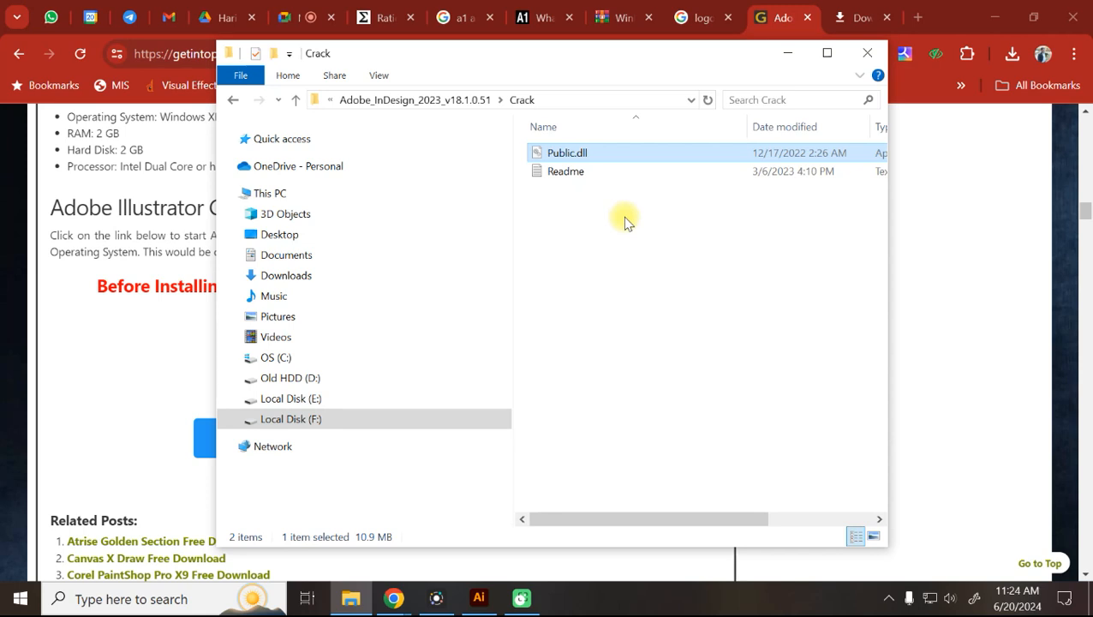
pyautogui.hotkey('ctrl', 'c')
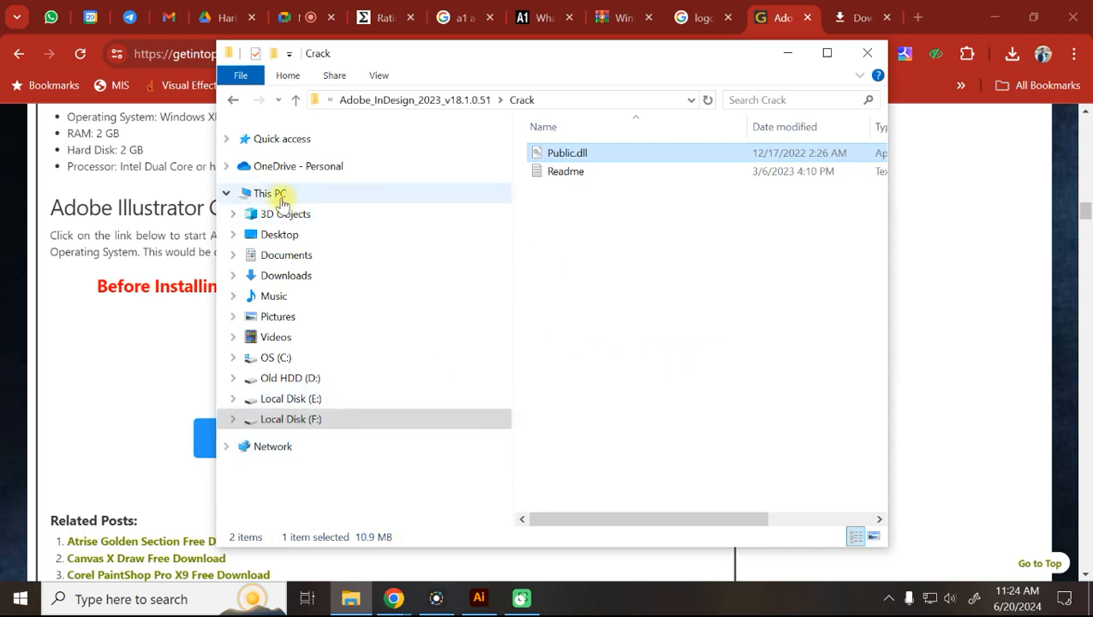
# Browse to C:\Program Files\Adobe\Adobe Illustrator 2022\Support Files\Contents\Windows.
pyautogui.click(281, 197)
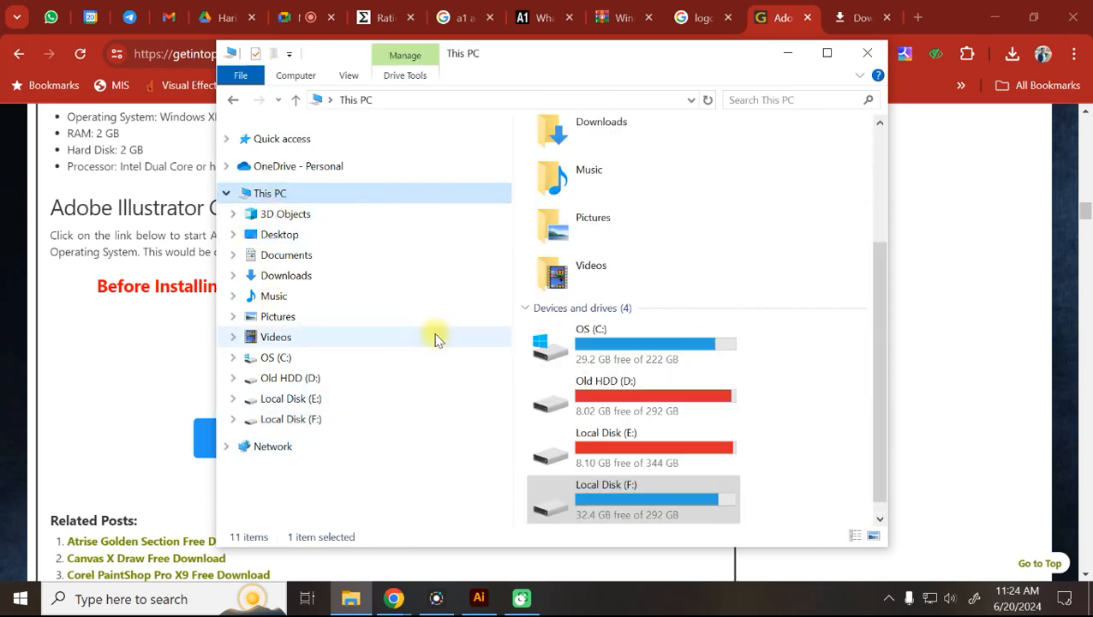
pyautogui.doubleClick(632, 351)
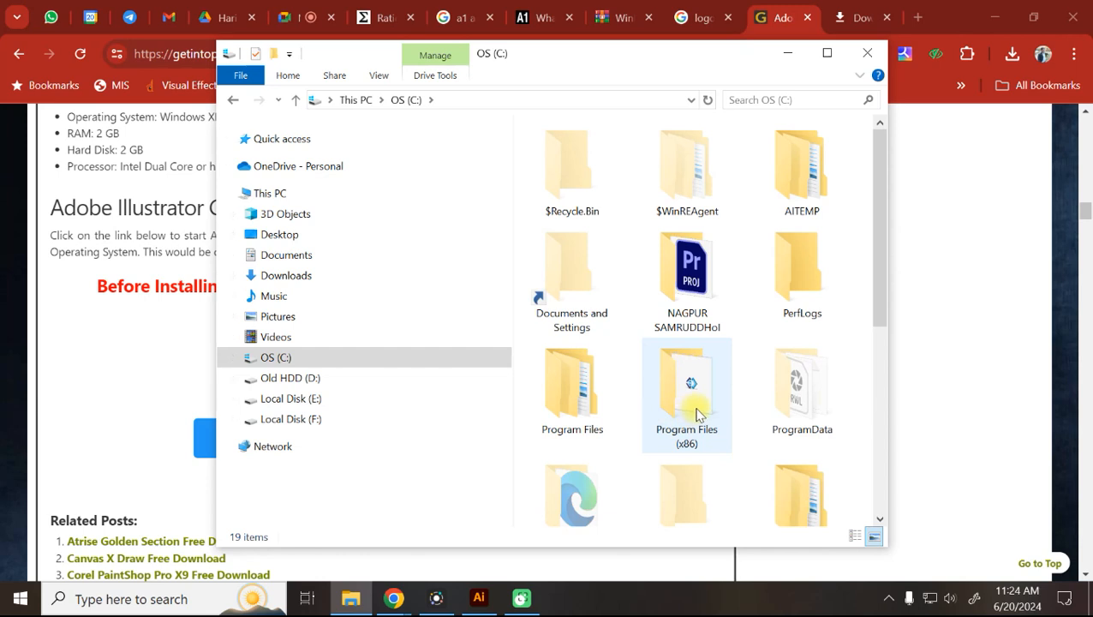
pyautogui.click(600, 404)
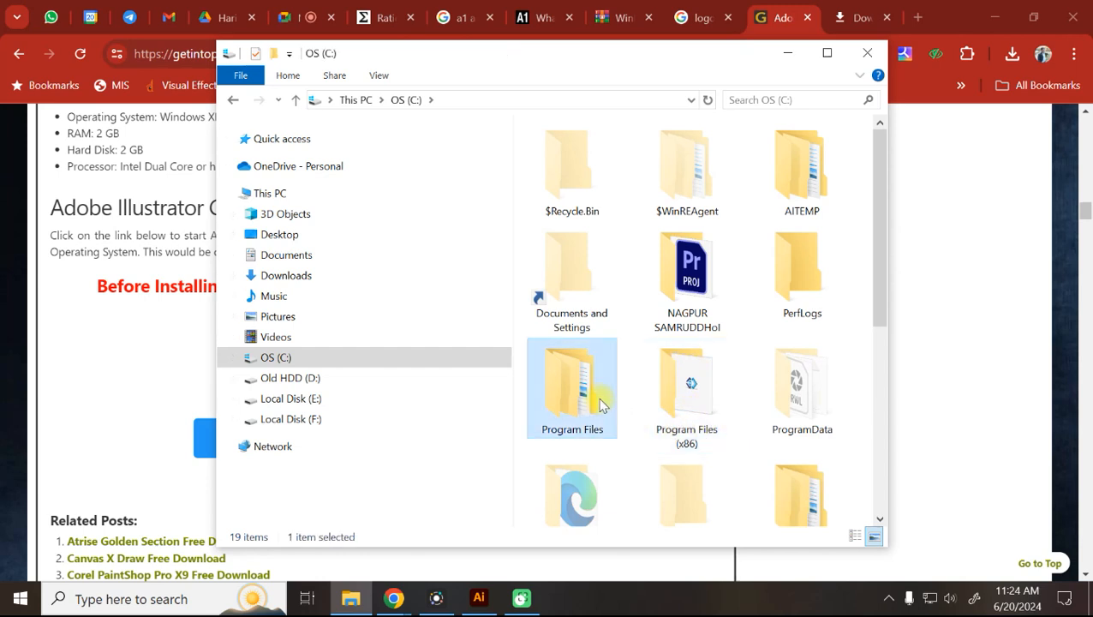
pyautogui.doubleClick(600, 404)
pyautogui.click(569, 175)
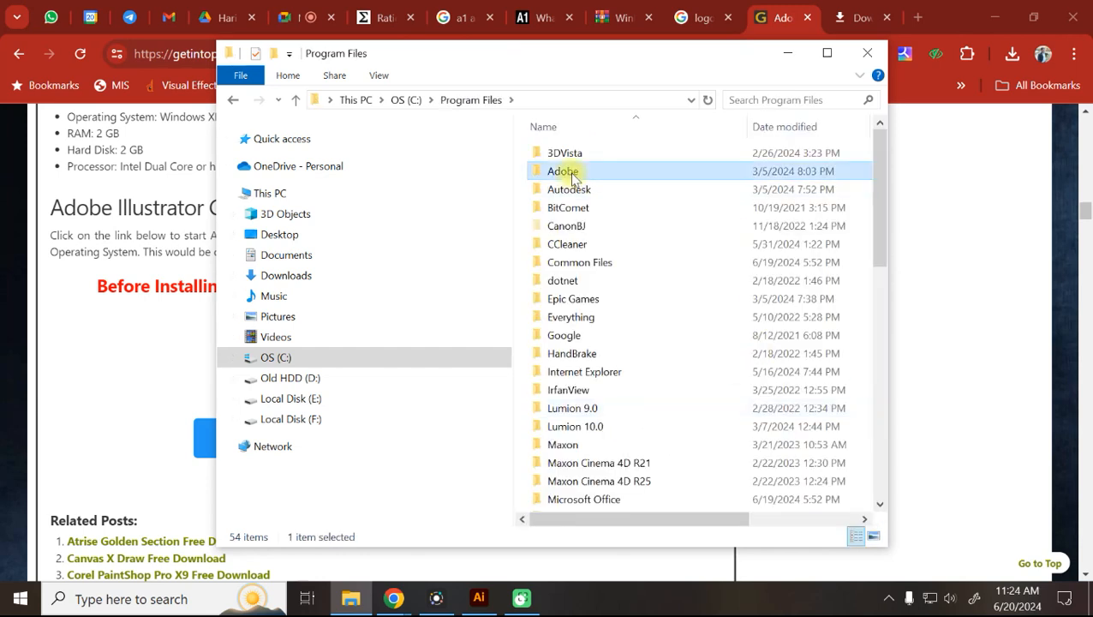
pyautogui.doubleClick(573, 176)
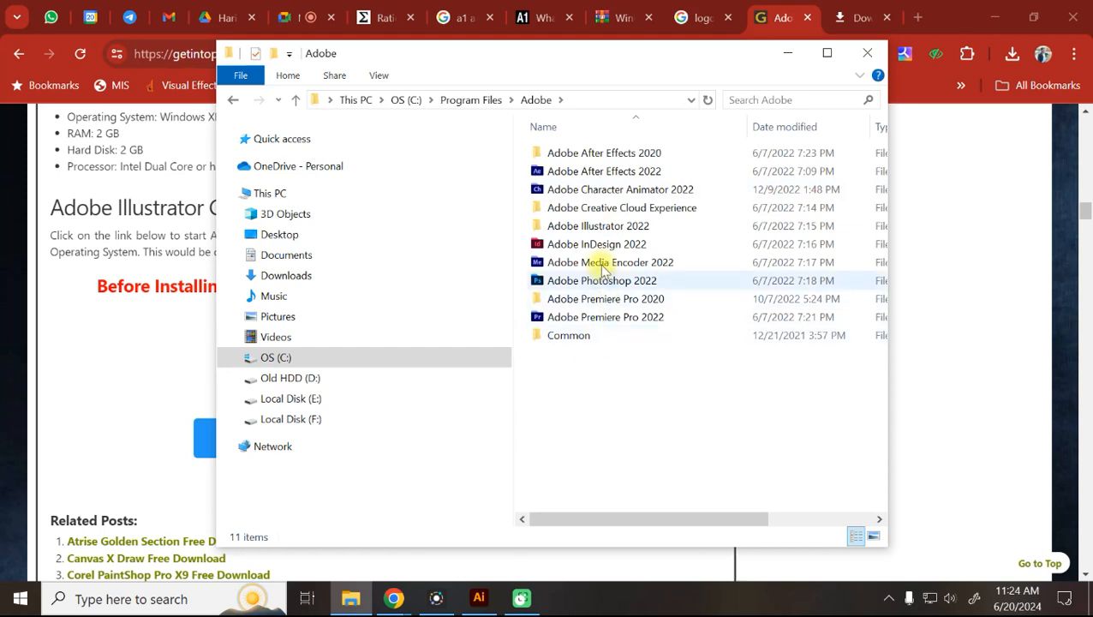
pyautogui.doubleClick(598, 225)
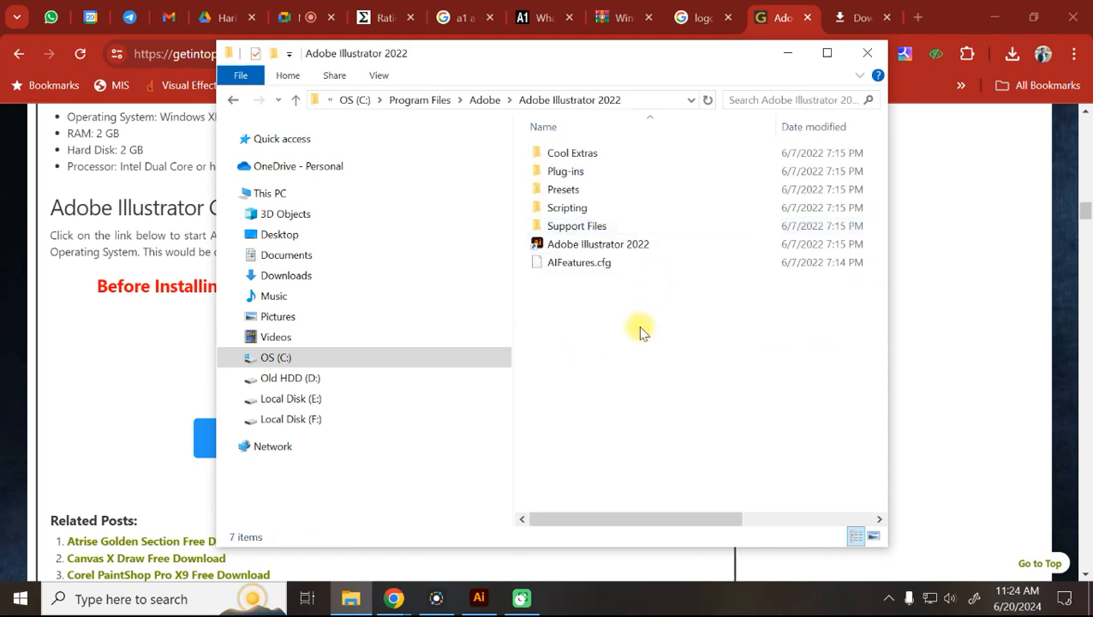
pyautogui.doubleClick(602, 236)
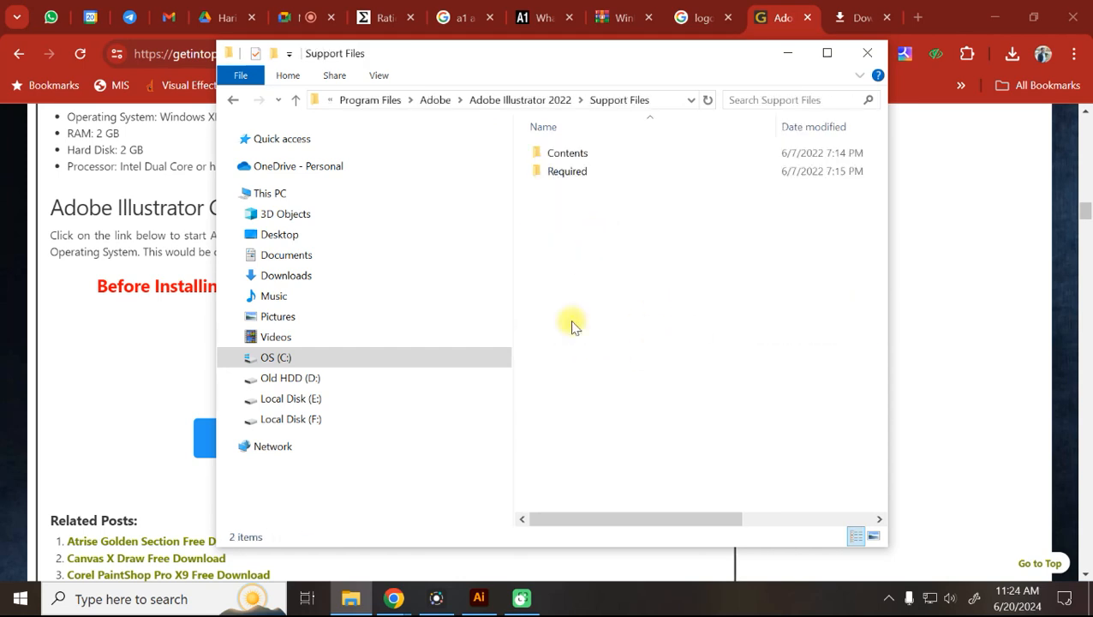
pyautogui.doubleClick(569, 153)
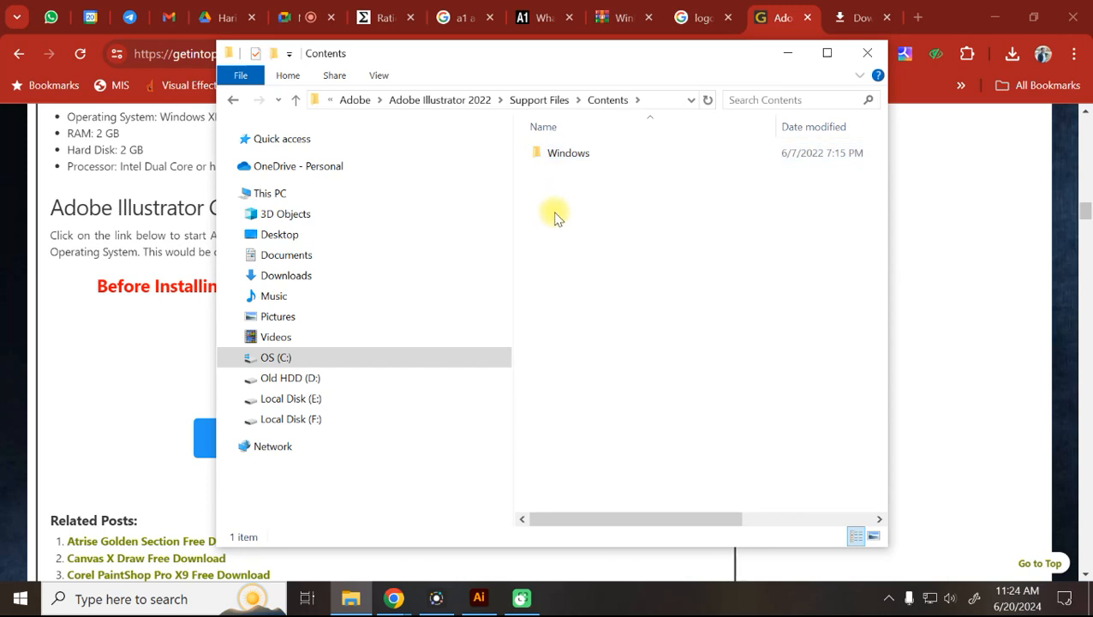
pyautogui.doubleClick(556, 153)
pyautogui.scroll(-15, 612, 401)
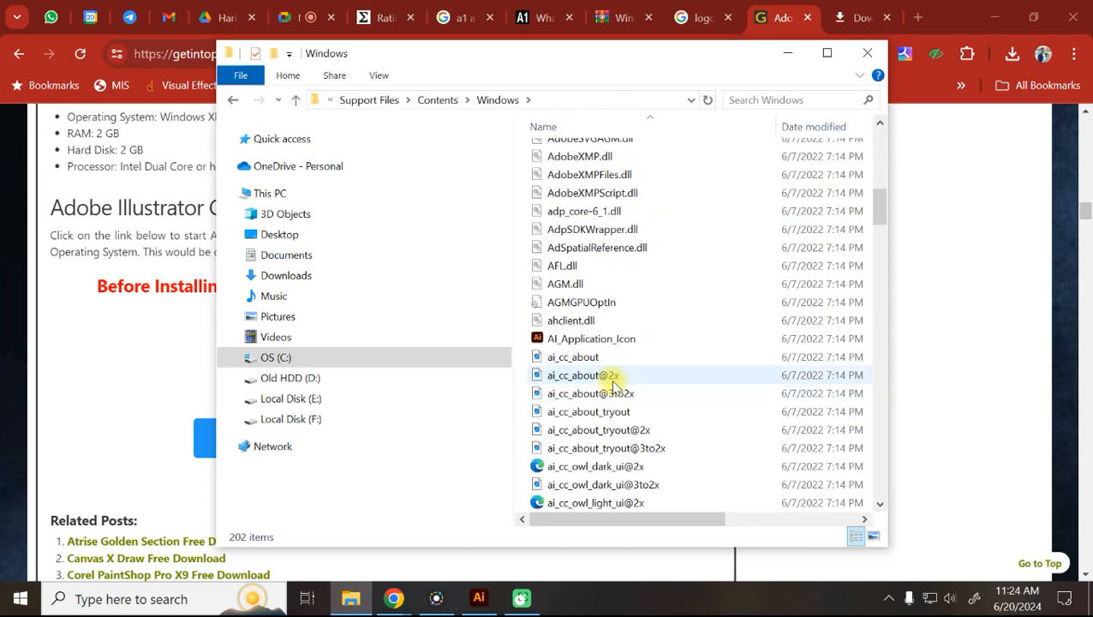
pyautogui.scroll(5, 613, 386)
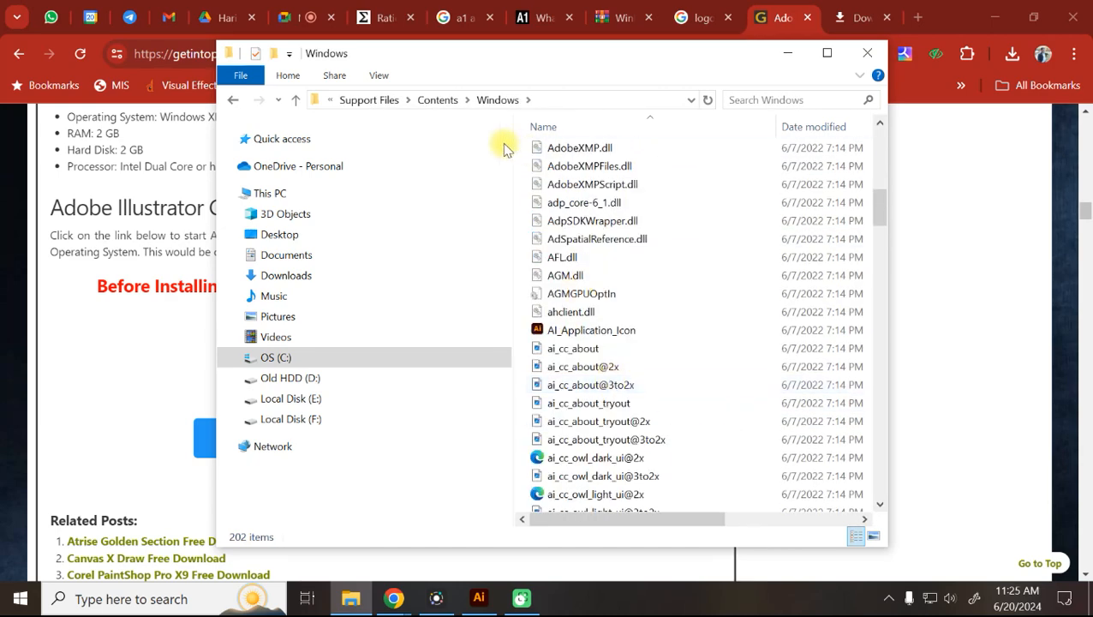
pyautogui.scroll(7, 599, 296)
pyautogui.moveTo(606, 295)
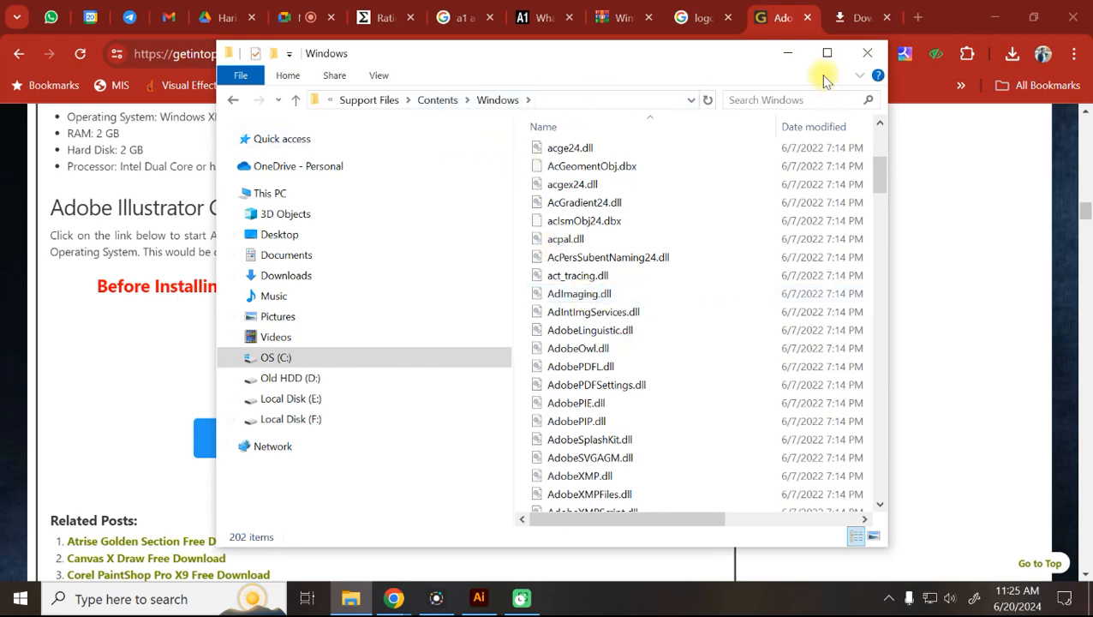
# Close File Explorer and search Windows for 'adva'.
pyautogui.click(870, 57)
pyautogui.scroll(5, 685, 399)
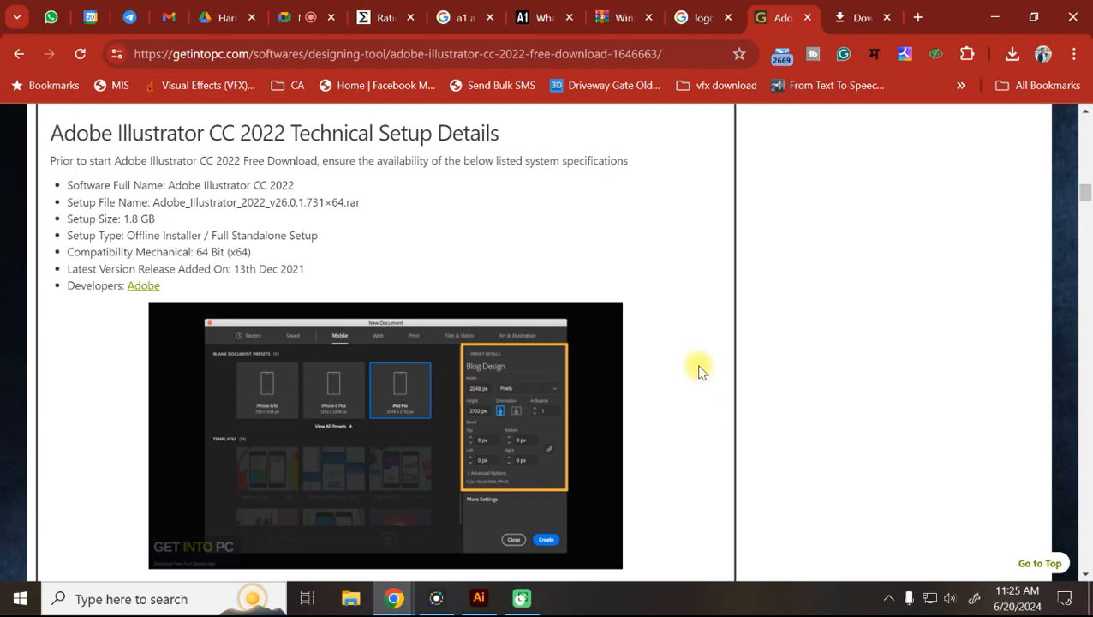
pyautogui.click(176, 597)
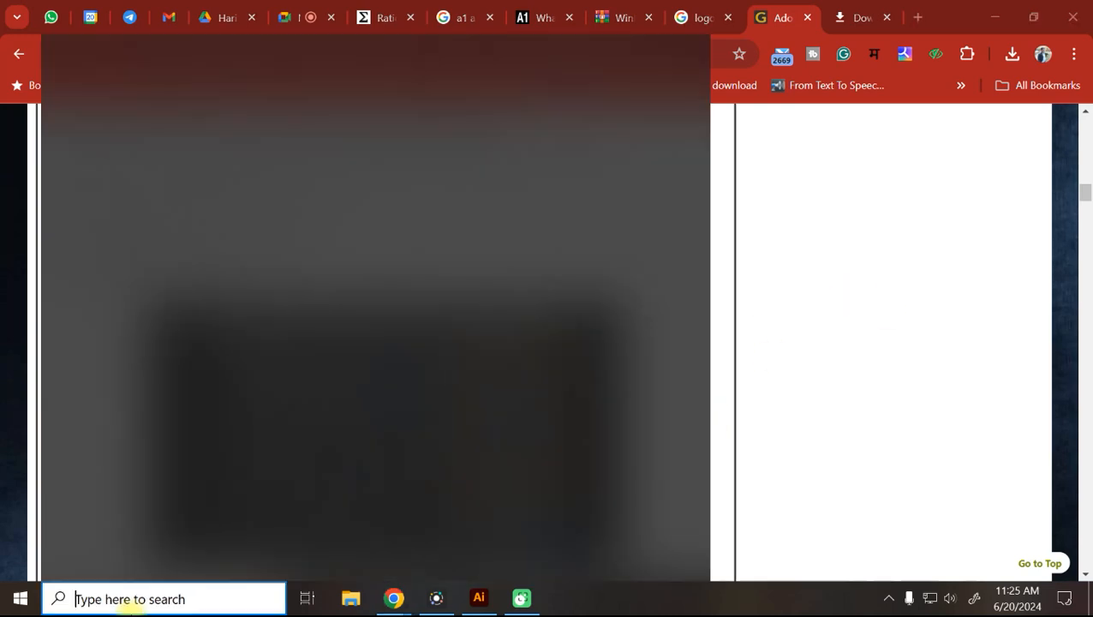
pyautogui.write('a')
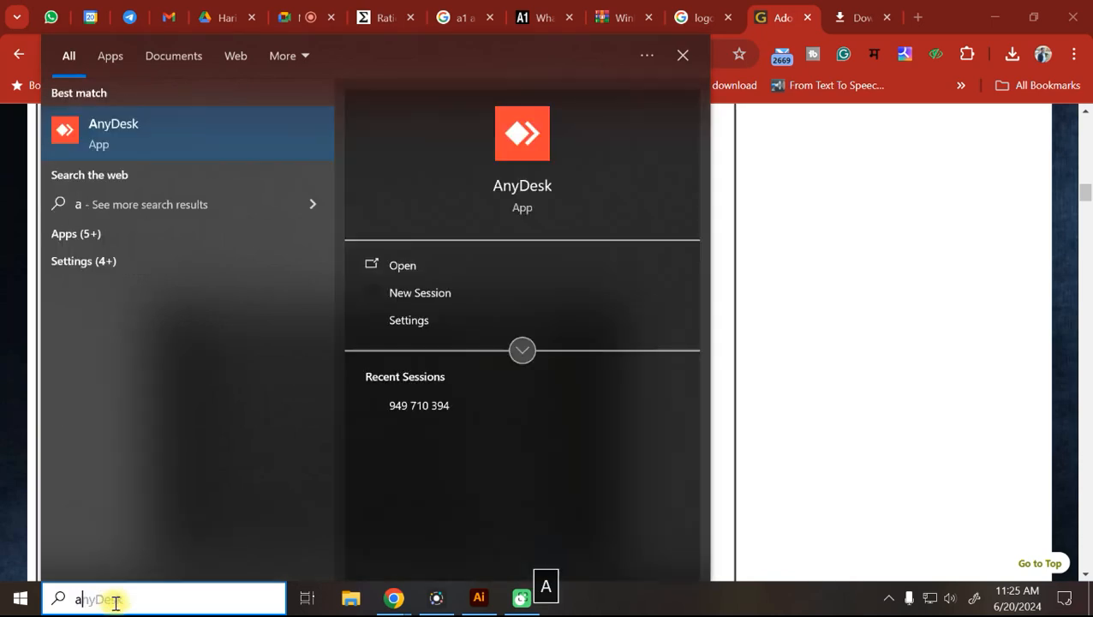
pyautogui.write('dva')
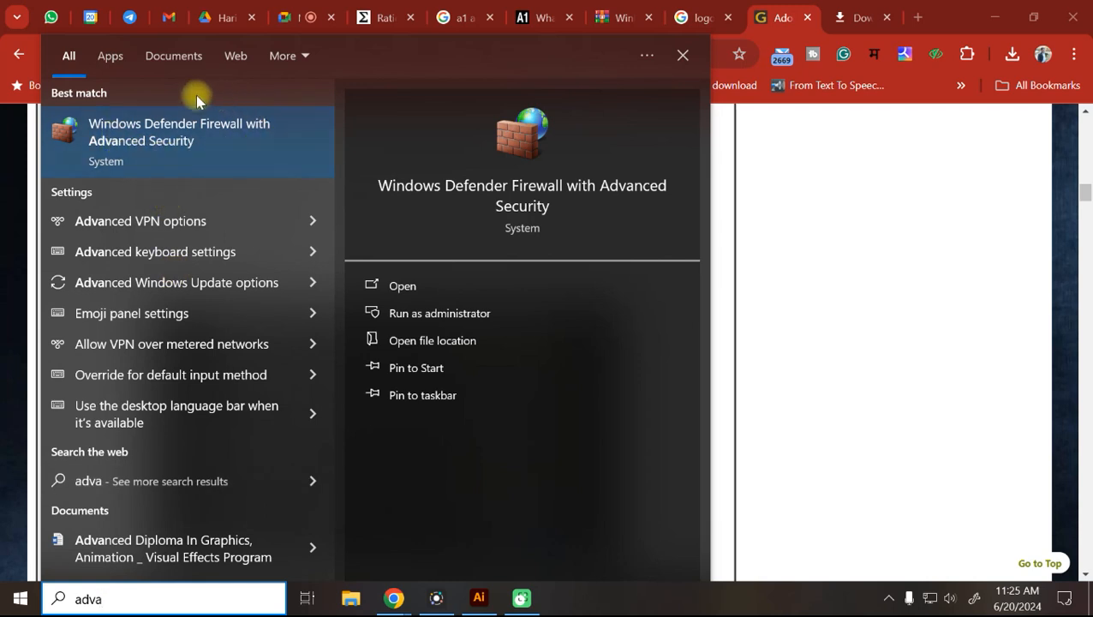
# Relaunch Windows Defender Firewall with Advanced Security as administrator and list its Inbound Rules, e.g. AnyDesk.
pyautogui.click(174, 144)
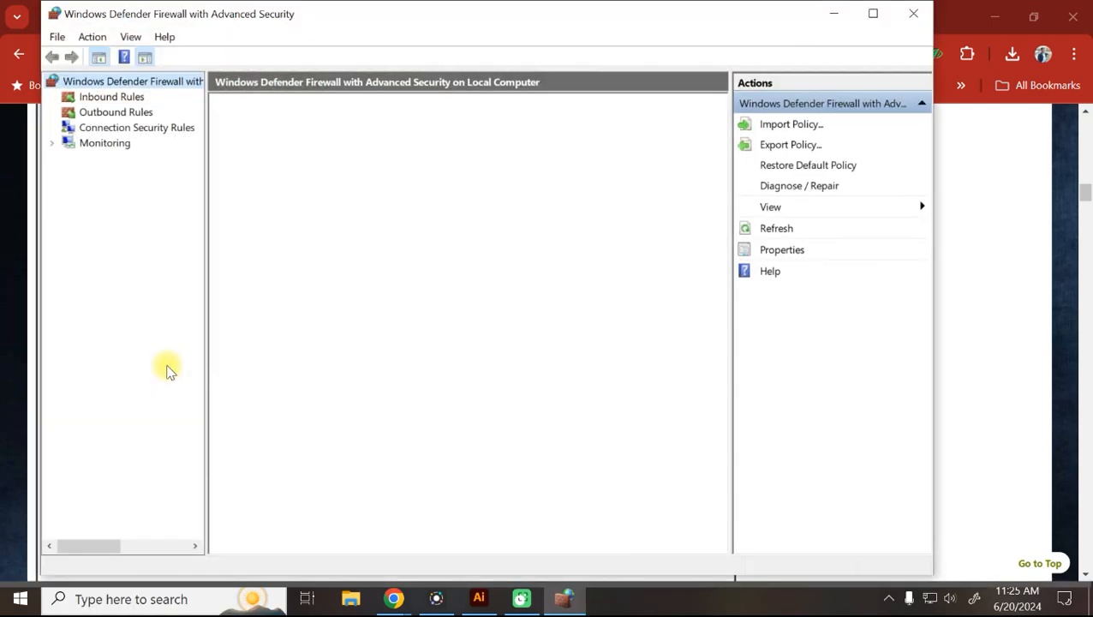
pyautogui.click(914, 13)
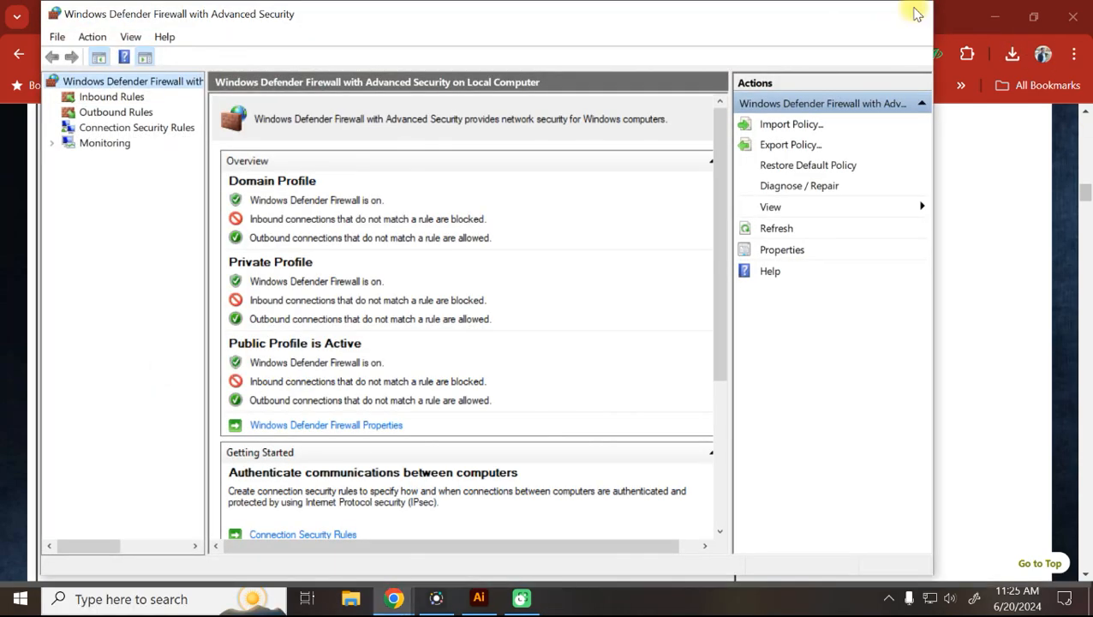
pyautogui.click(68, 599)
pyautogui.write('ad')
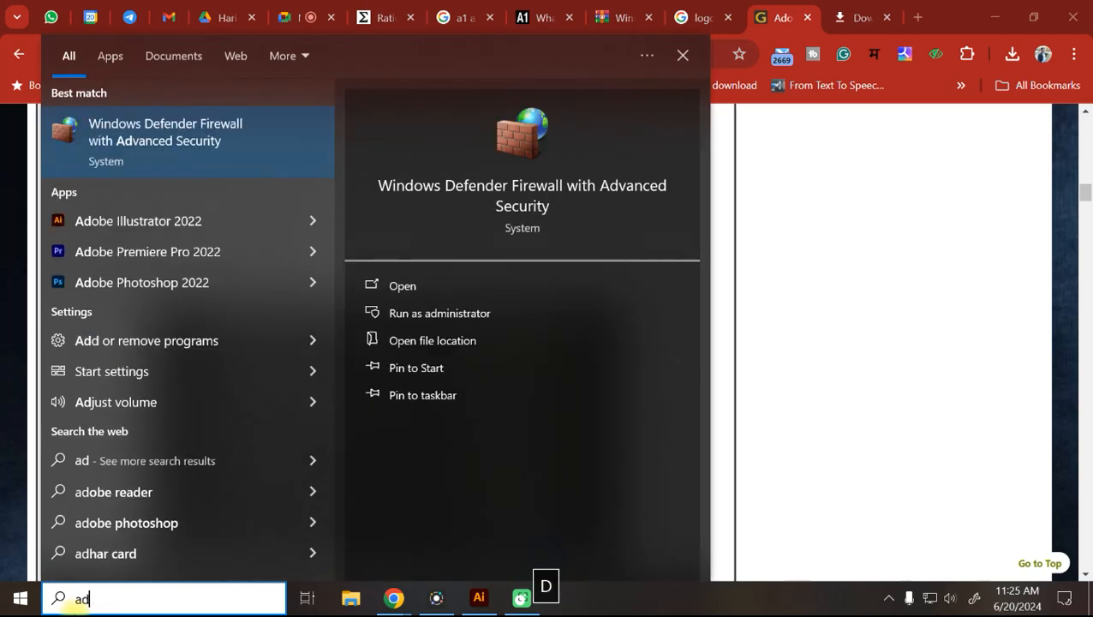
pyautogui.click(442, 314)
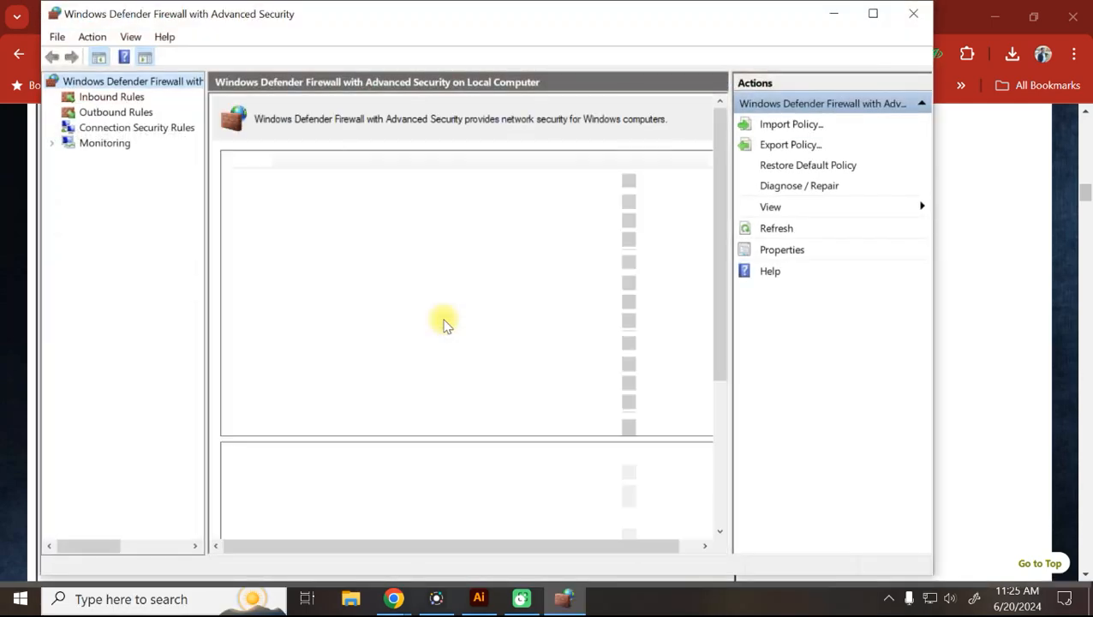
pyautogui.click(101, 101)
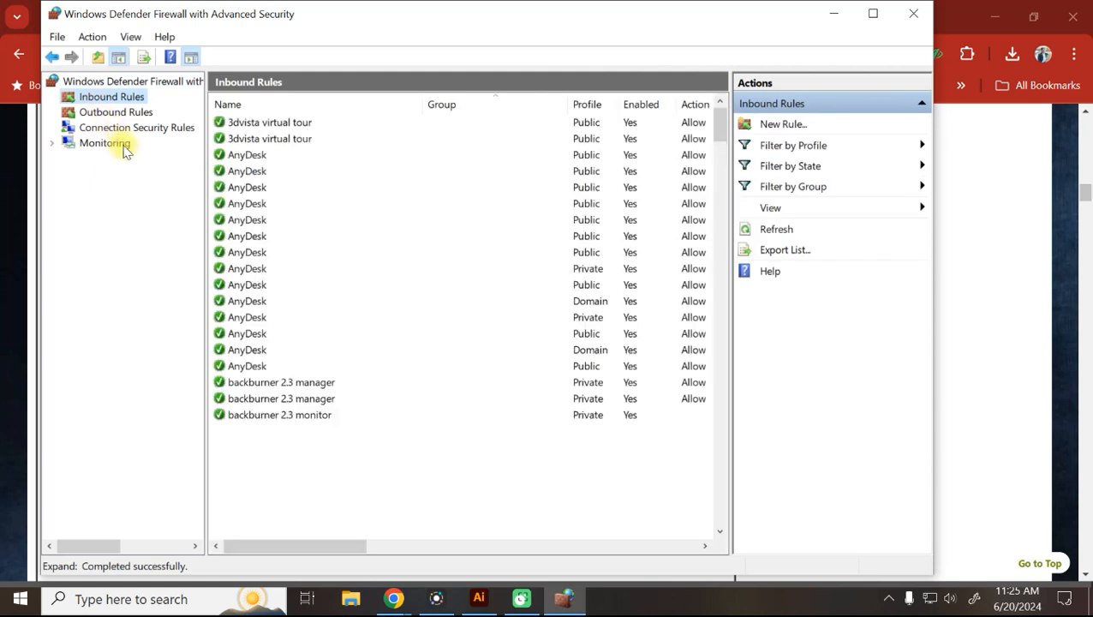
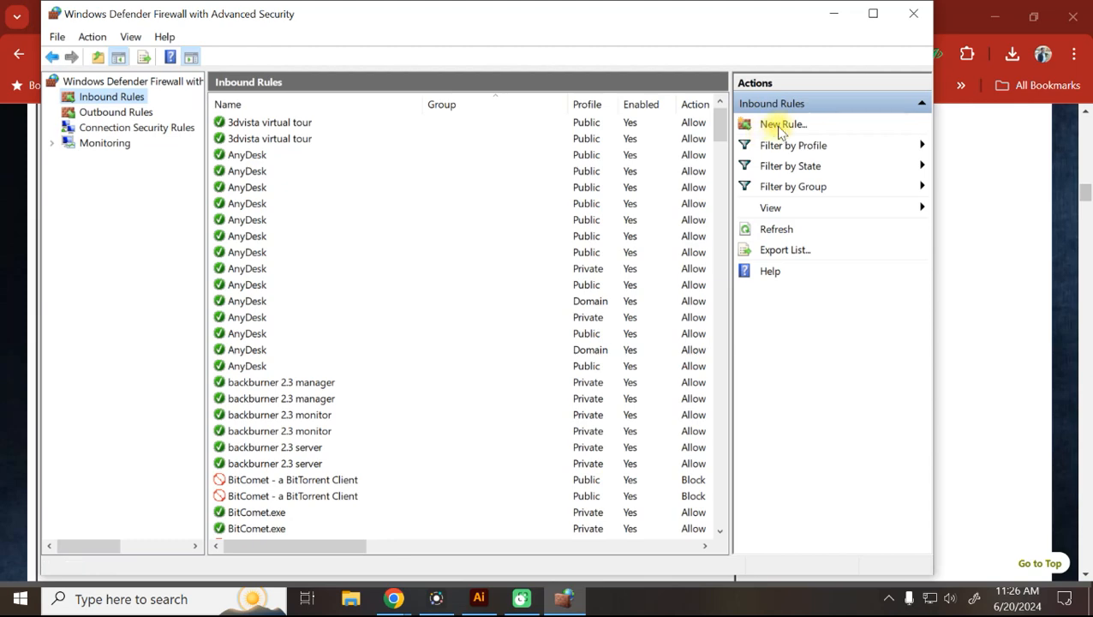
# Start a new inbound program rule targeting Illustrator.exe in Illustrator 2022's Support Files\Contents\Windows folder.
pyautogui.click(777, 128)
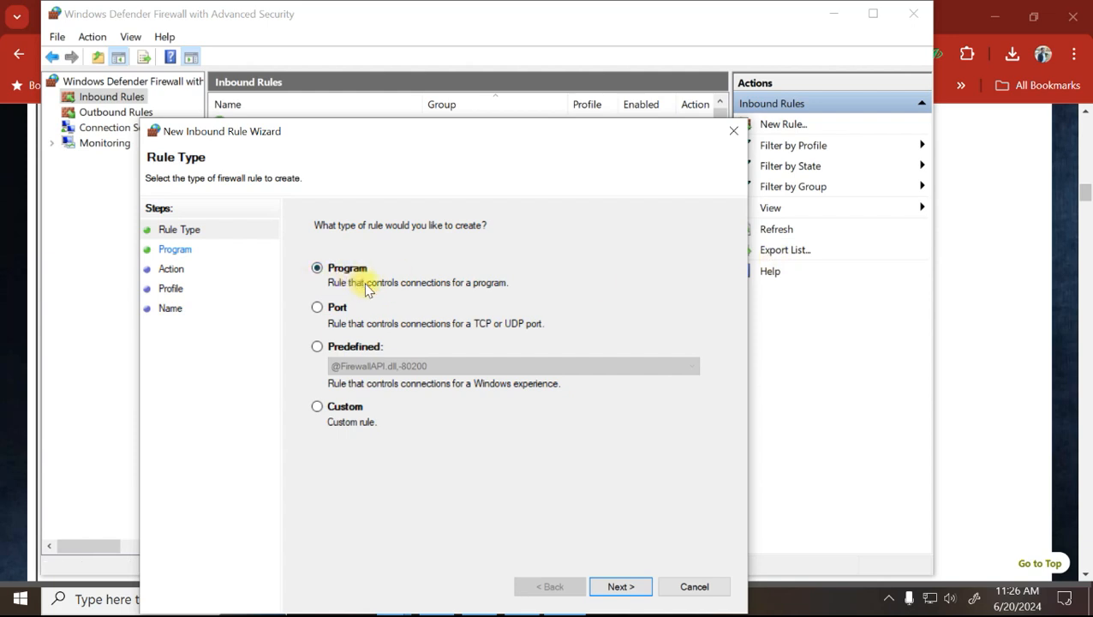
pyautogui.click(622, 588)
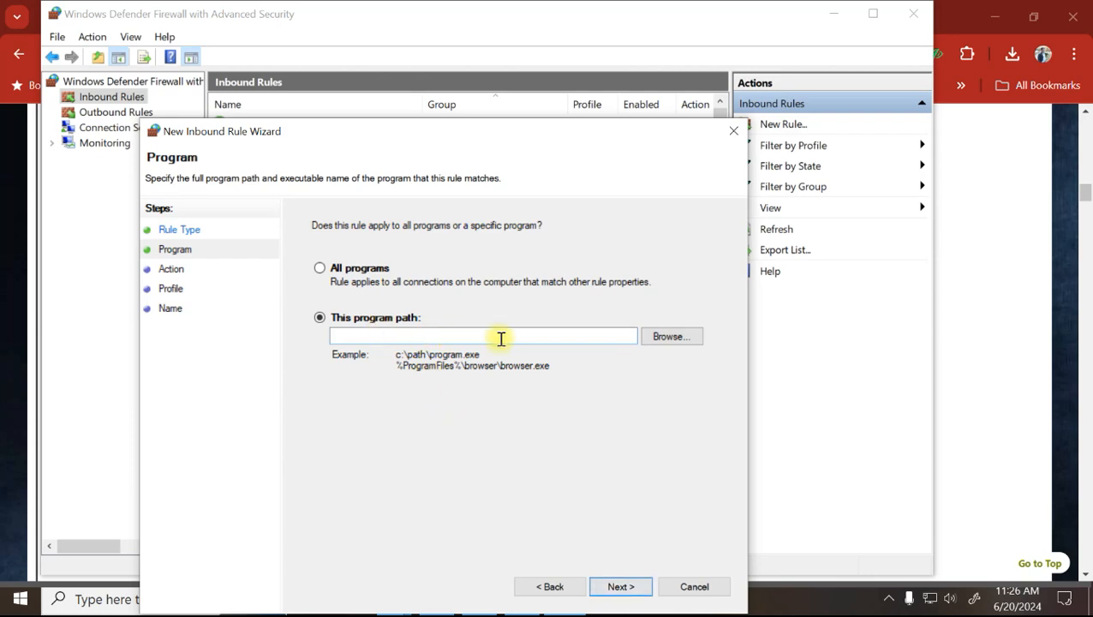
pyautogui.click(674, 339)
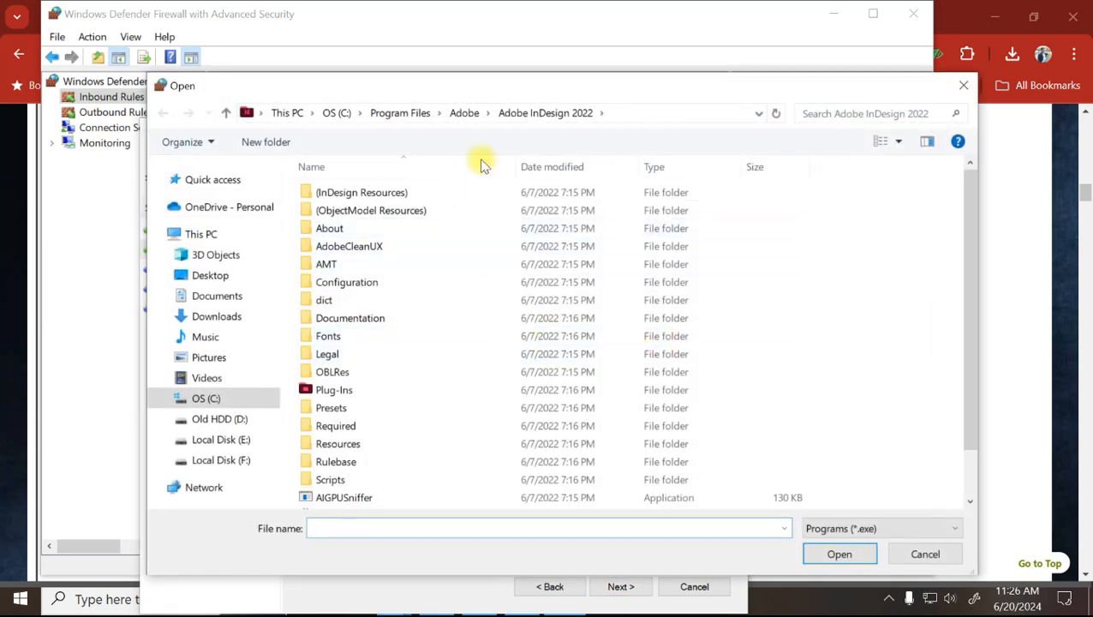
pyautogui.click(465, 110)
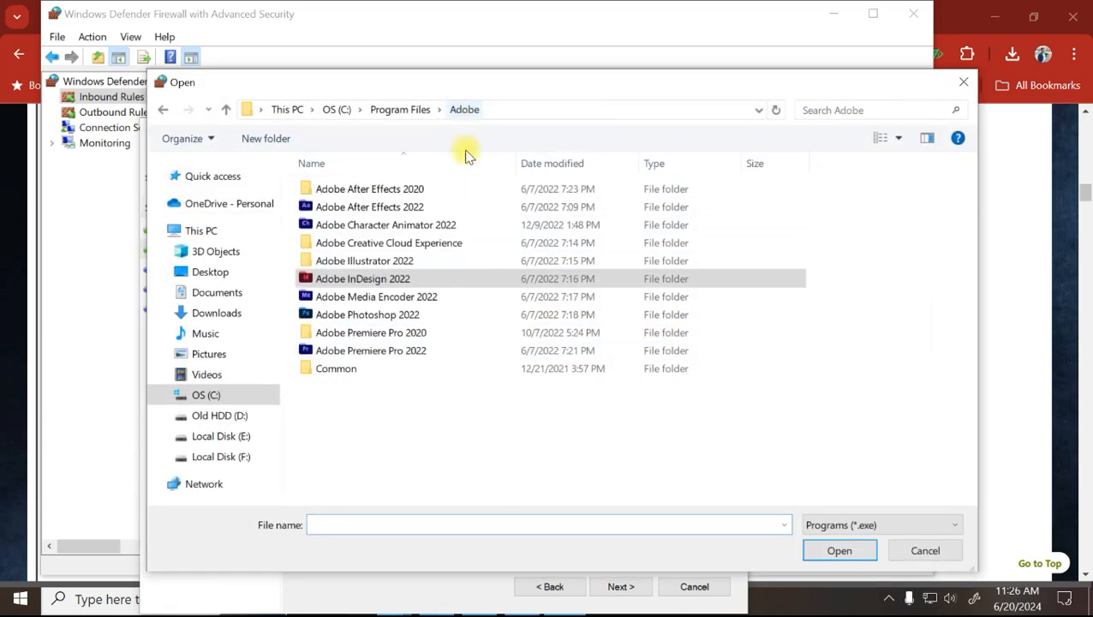
pyautogui.doubleClick(361, 260)
pyautogui.doubleClick(354, 260)
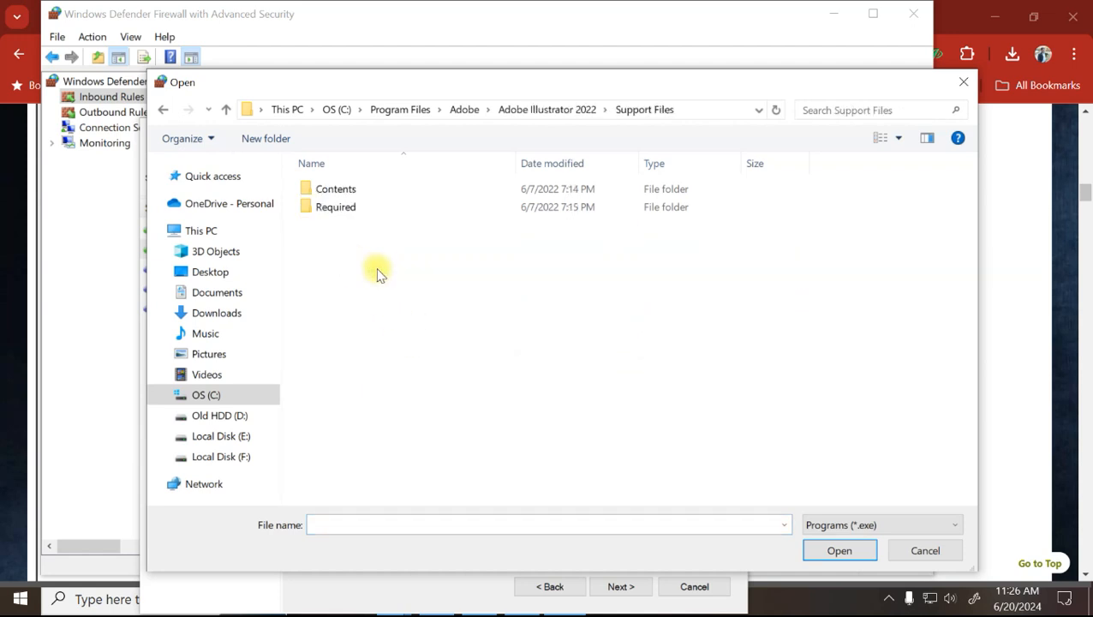
pyautogui.doubleClick(335, 189)
pyautogui.click(347, 195)
pyautogui.doubleClick(347, 195)
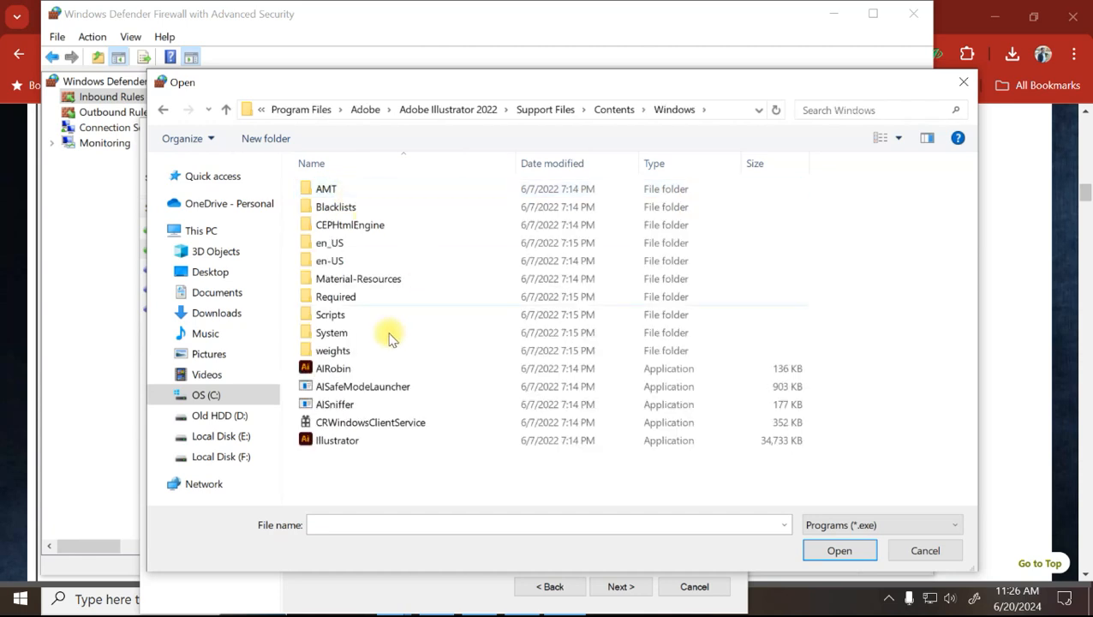
pyautogui.click(334, 440)
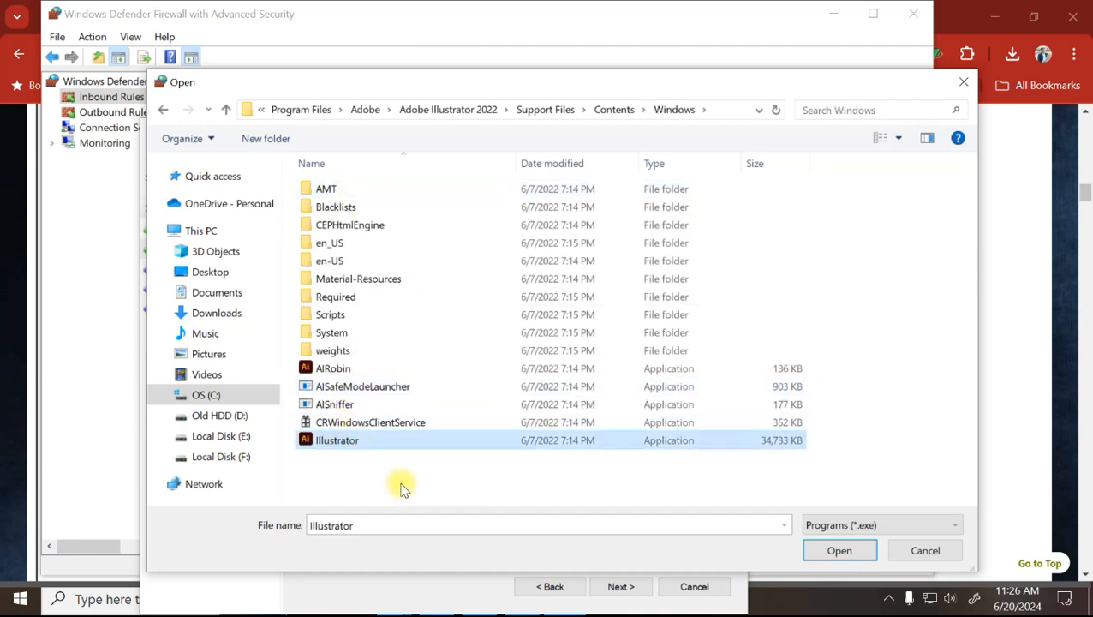
pyautogui.click(838, 557)
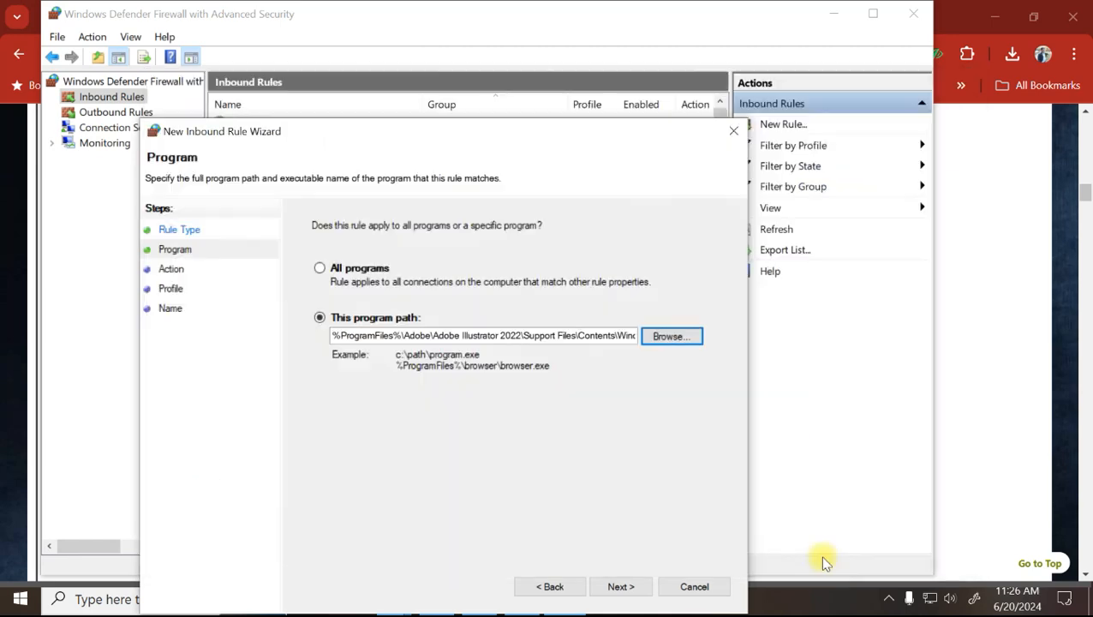
# Set the rule to block the connection, step through profile and name pages, then cancel it.
pyautogui.click(621, 587)
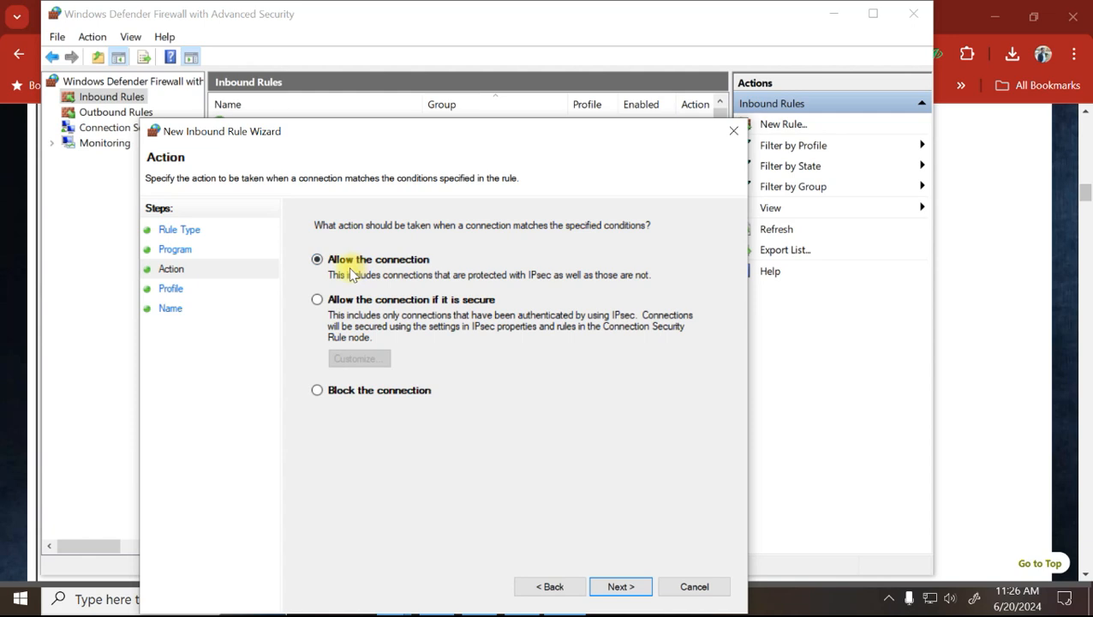
pyautogui.click(354, 395)
pyautogui.click(620, 588)
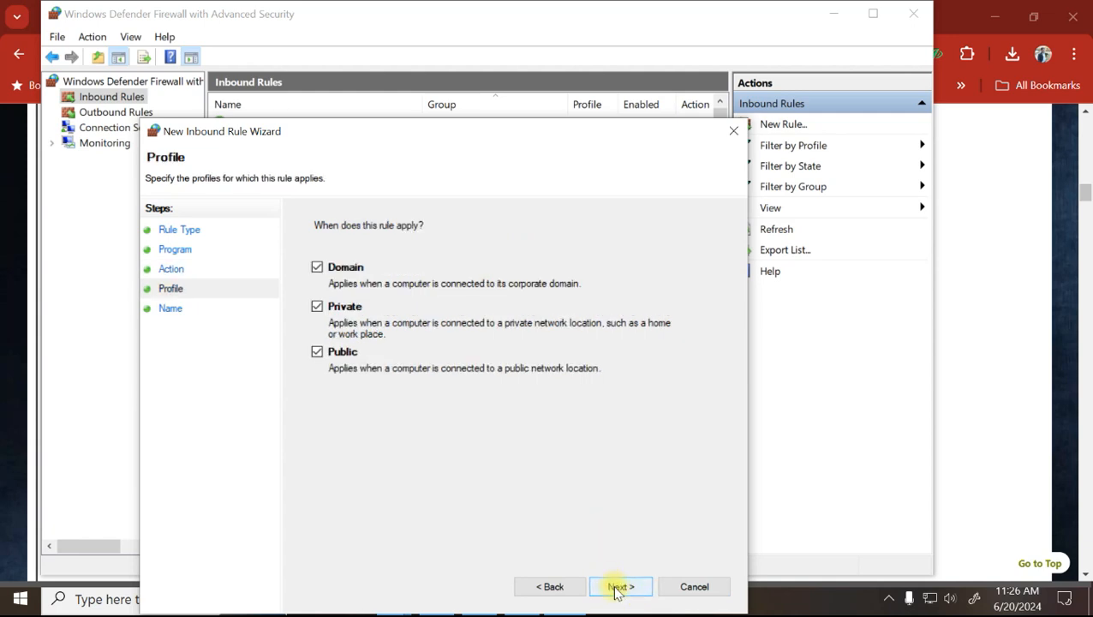
pyautogui.click(616, 588)
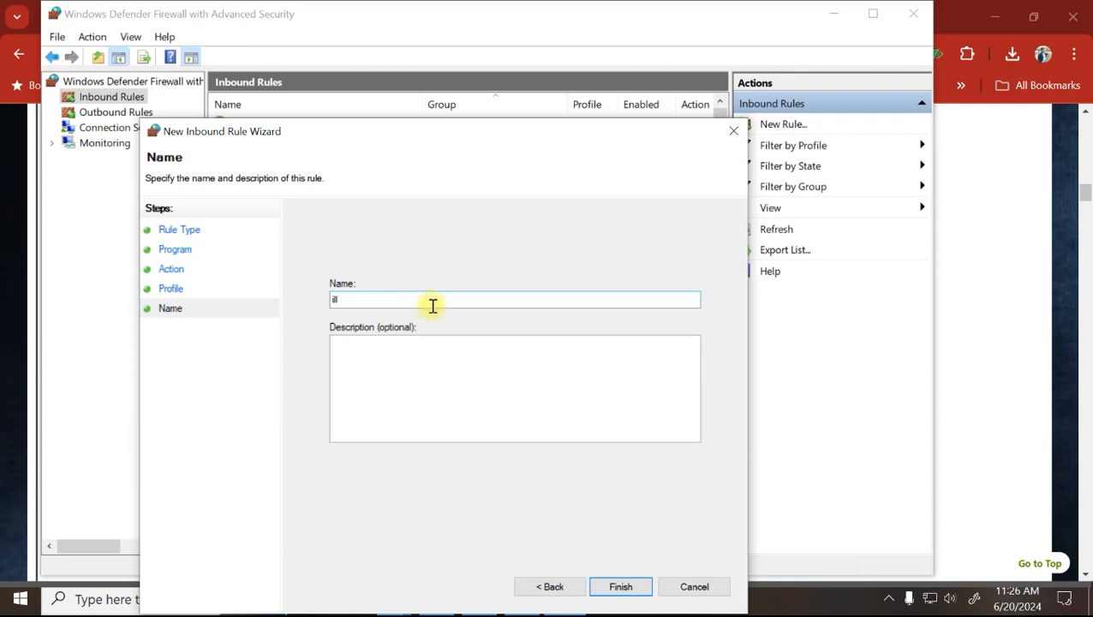
pyautogui.click(696, 589)
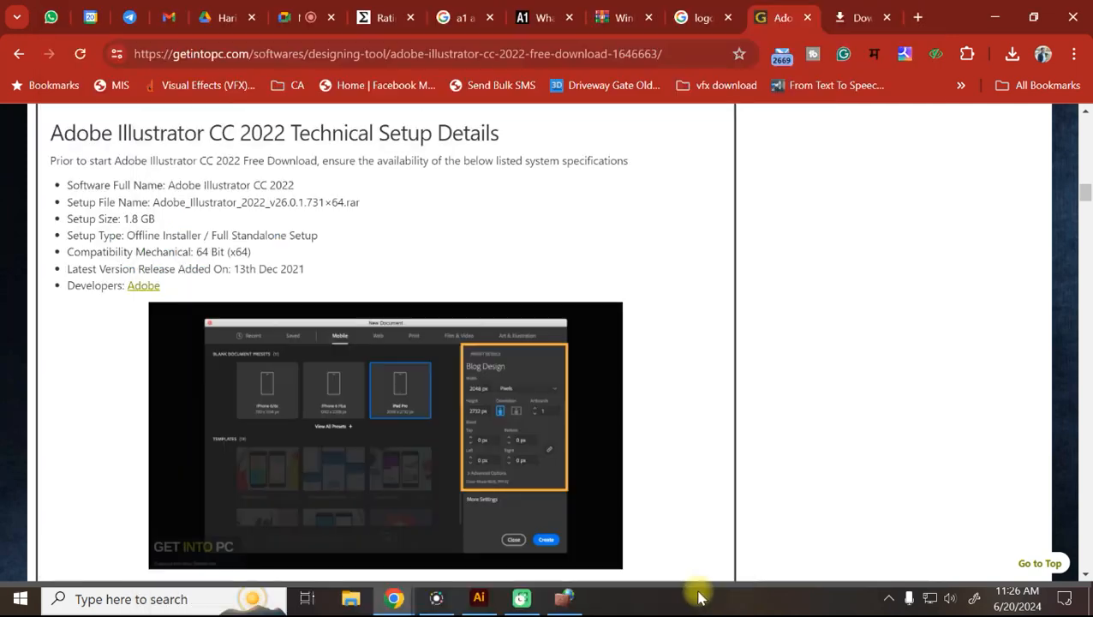
pyautogui.click(572, 606)
# Set up an outbound rule blocking Illustrator.exe on all profiles, then close the wizard.
pyautogui.click(86, 113)
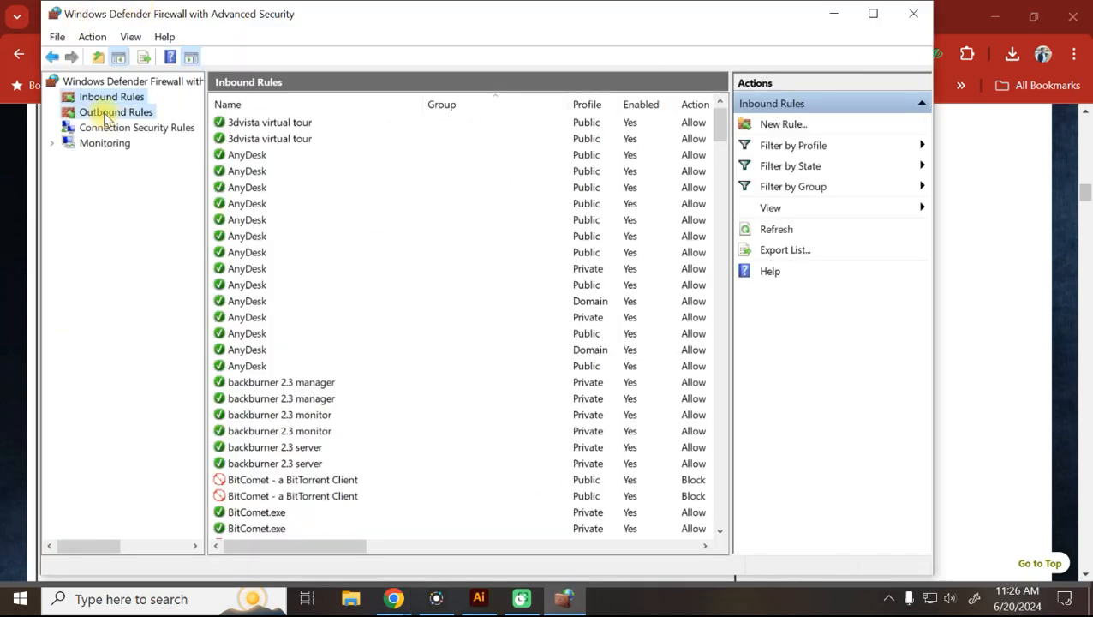
pyautogui.click(780, 126)
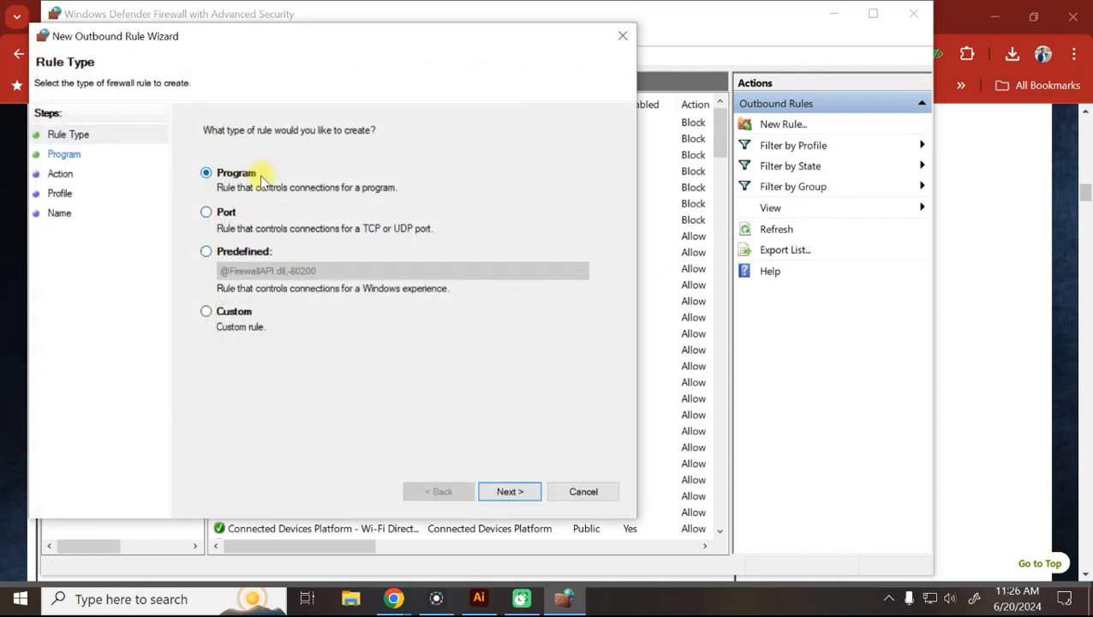
pyautogui.click(506, 491)
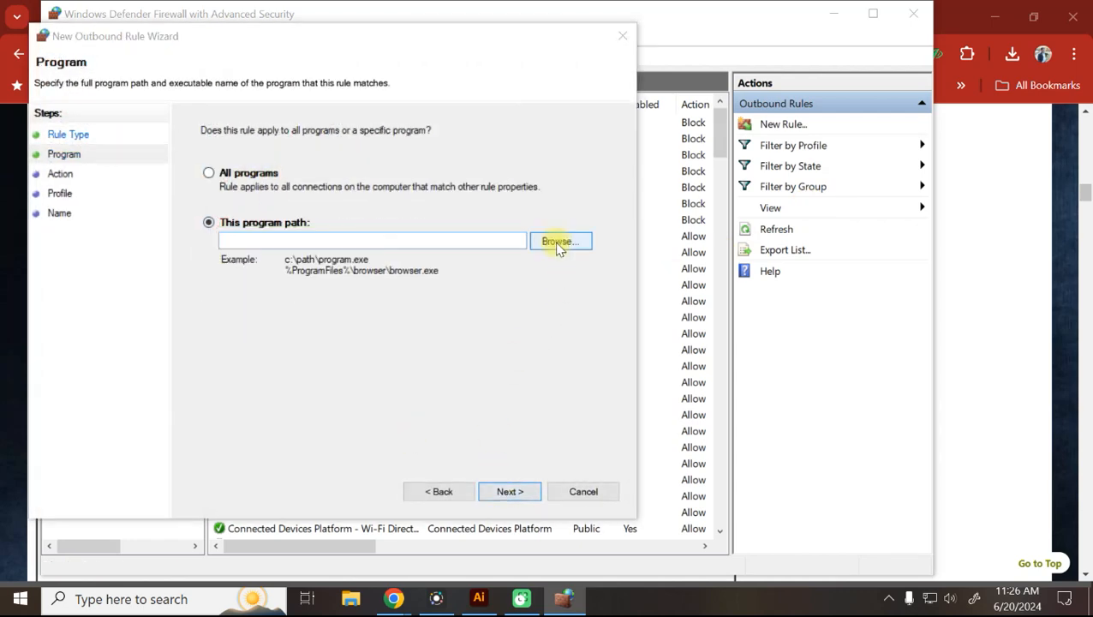
pyautogui.click(559, 242)
pyautogui.doubleClick(229, 422)
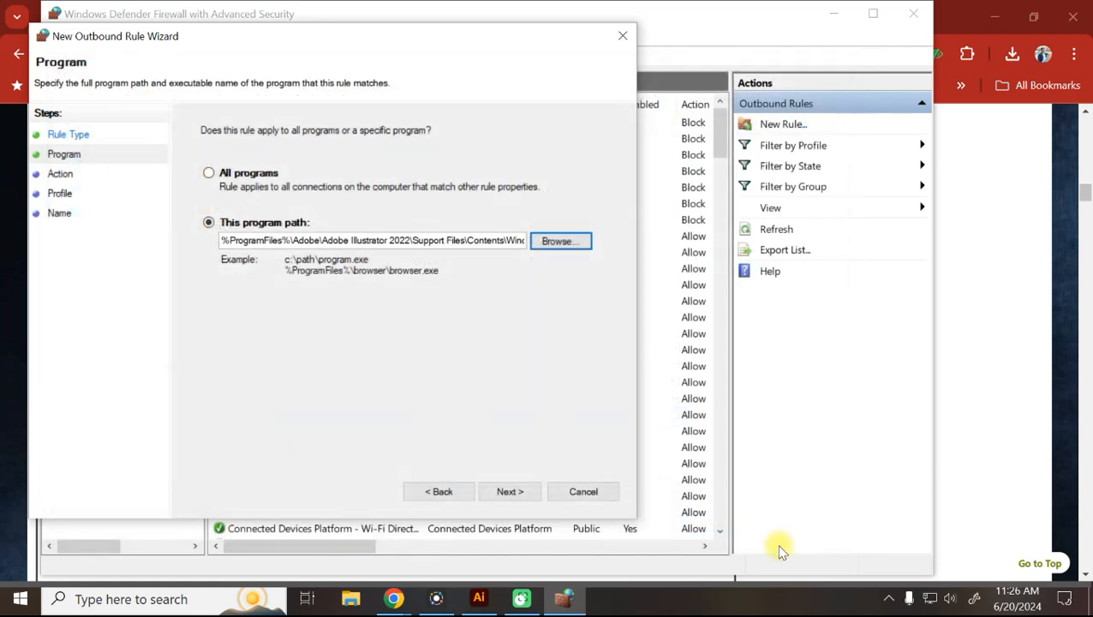
pyautogui.click(511, 491)
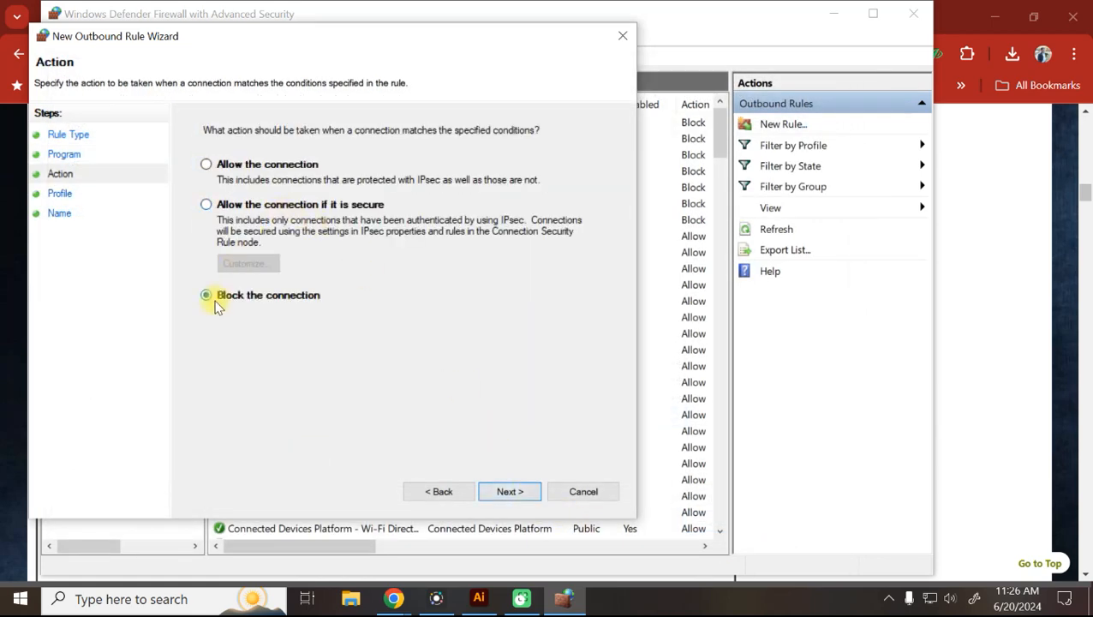
pyautogui.click(511, 491)
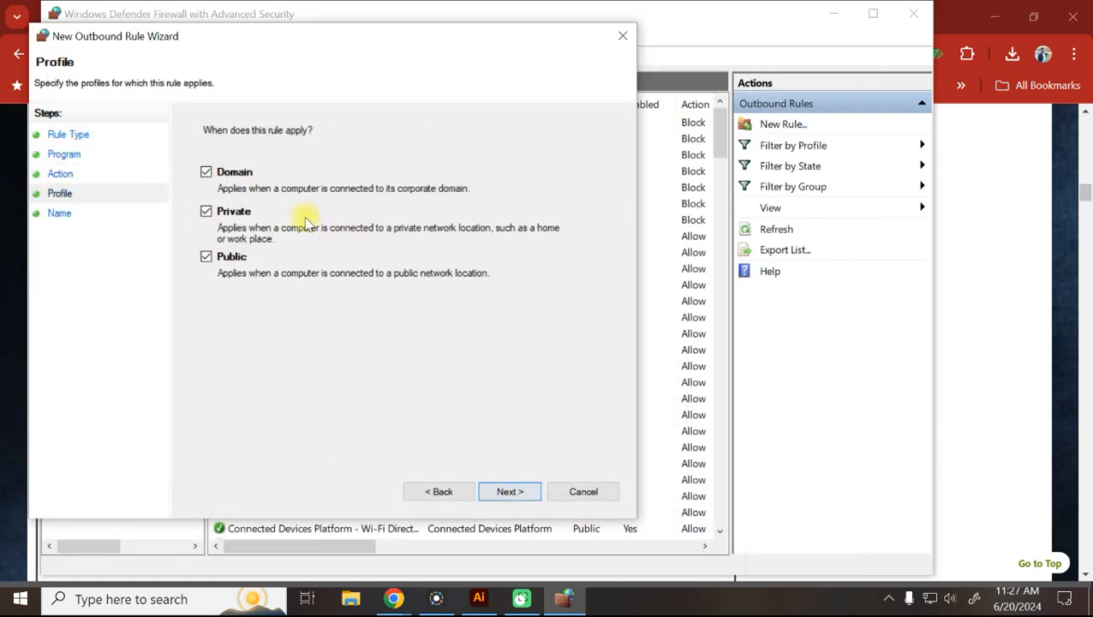
pyautogui.click(517, 491)
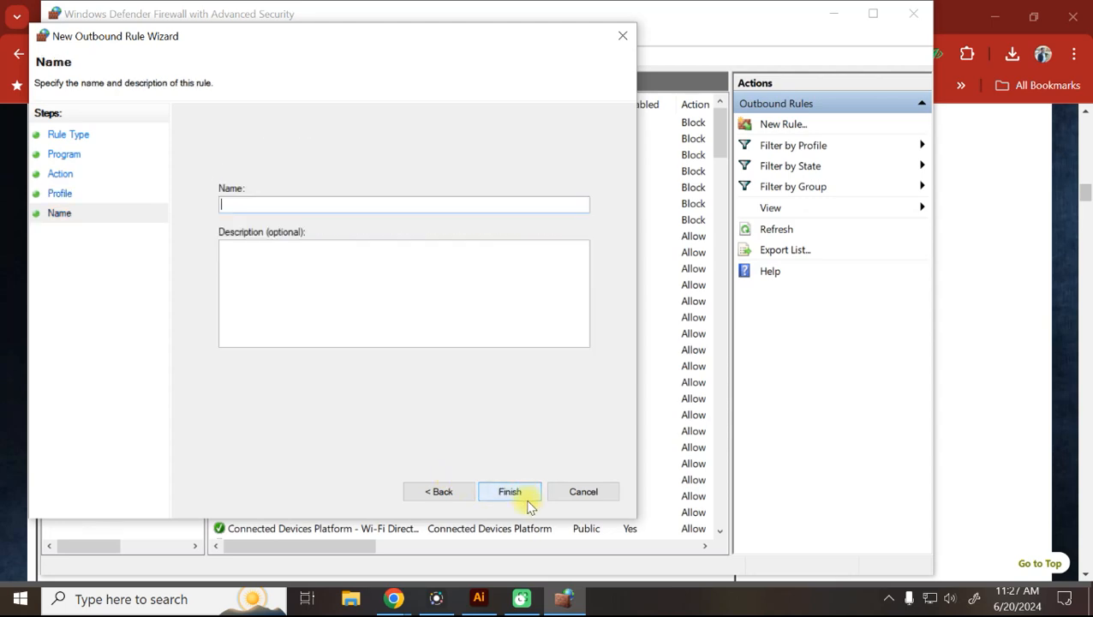
pyautogui.click(620, 39)
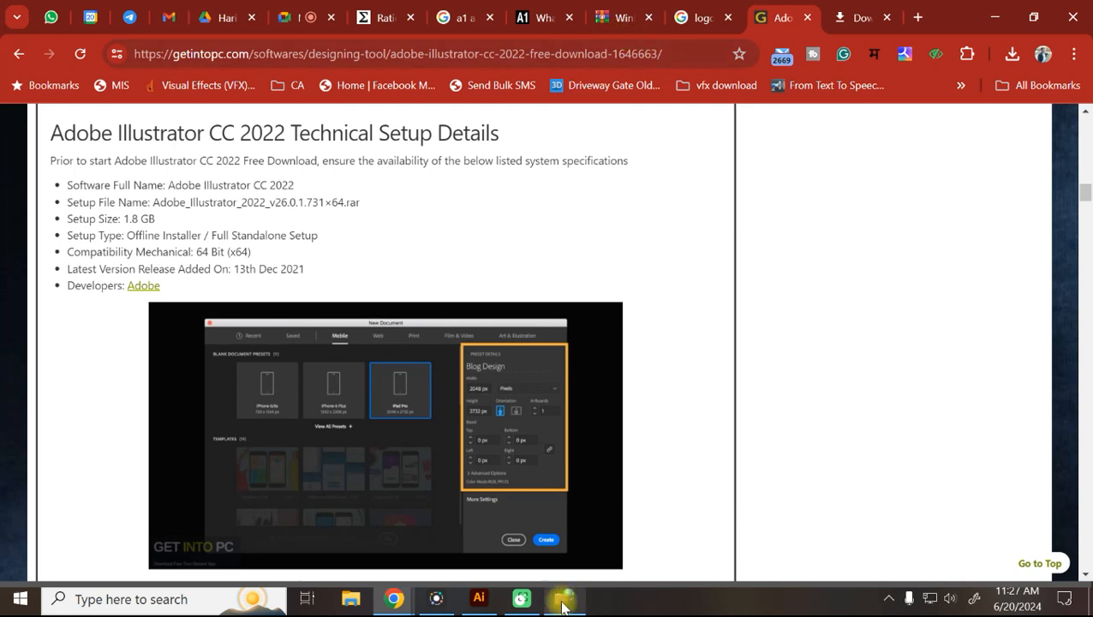
# Close the WinRAR tab and review the Illustrator CC 2022 download page.
pyautogui.click(621, 12)
pyautogui.click(647, 17)
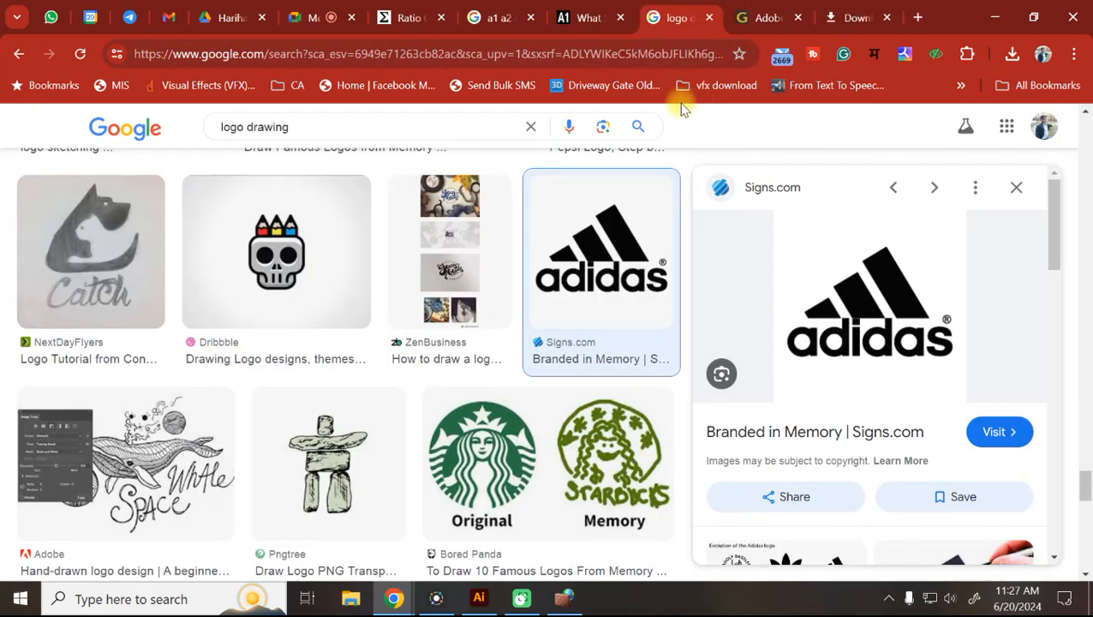
pyautogui.click(763, 17)
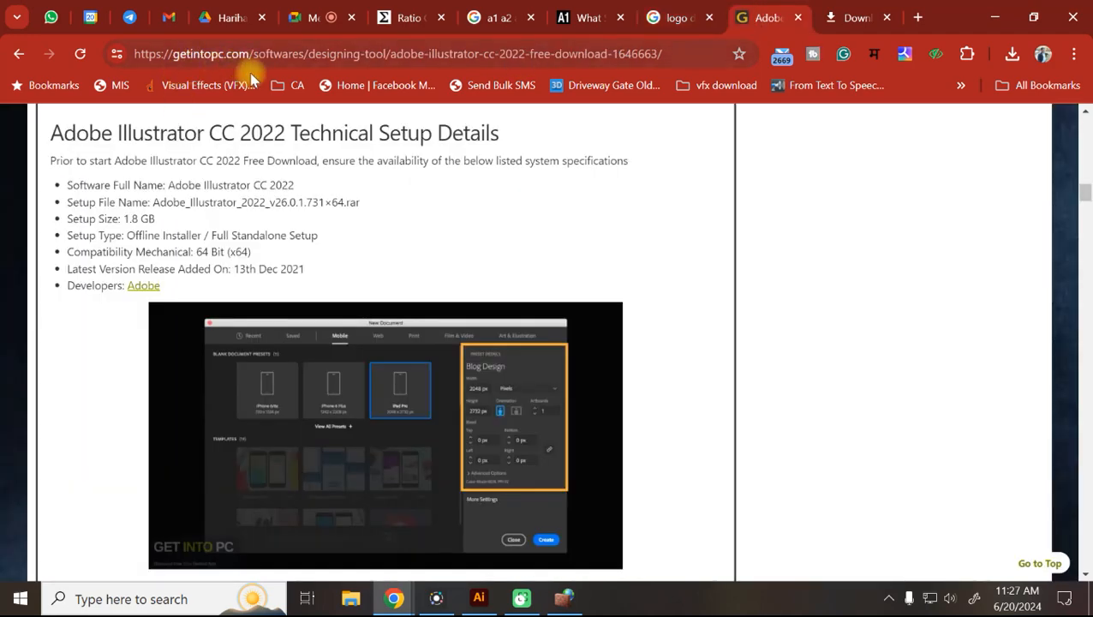
pyautogui.scroll(20, 452, 274)
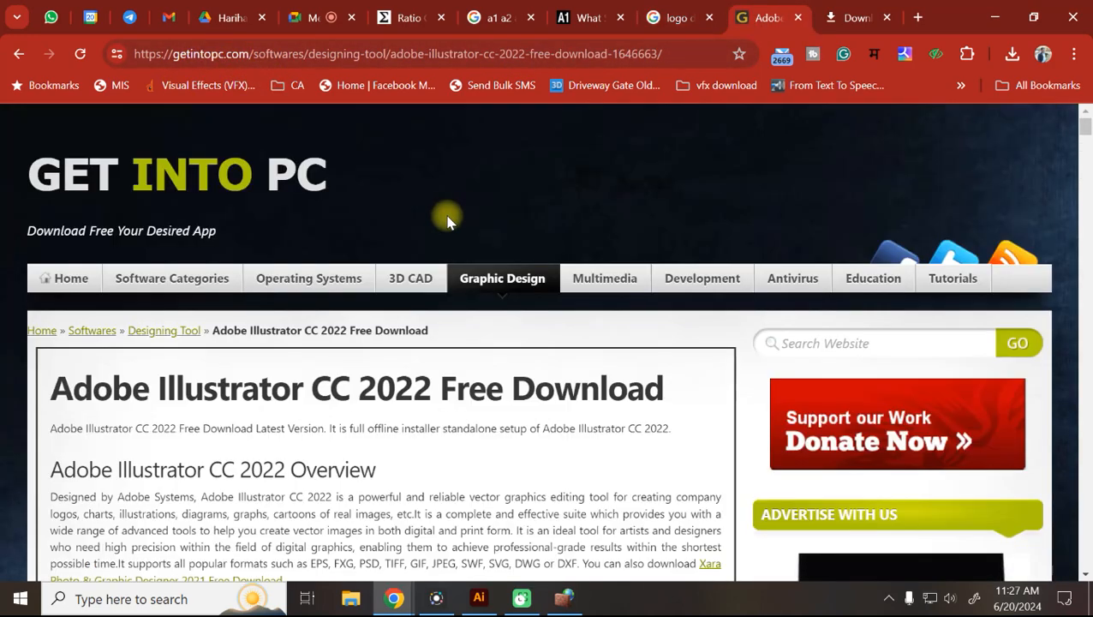
pyautogui.moveTo(310, 388); pyautogui.dragTo(434, 399)
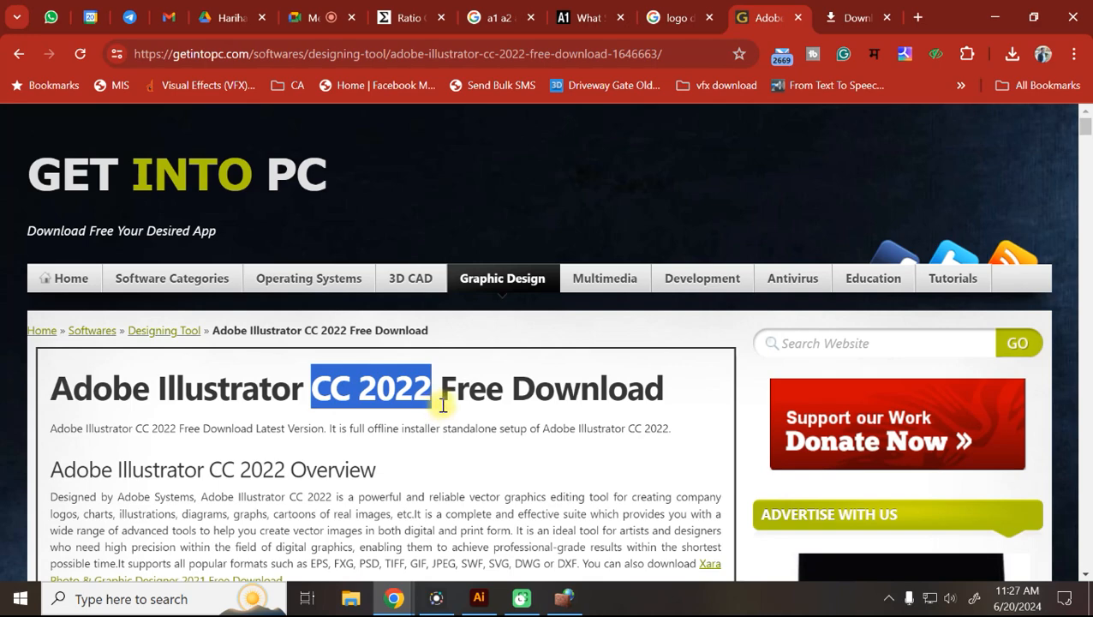
pyautogui.scroll(-10, 443, 405)
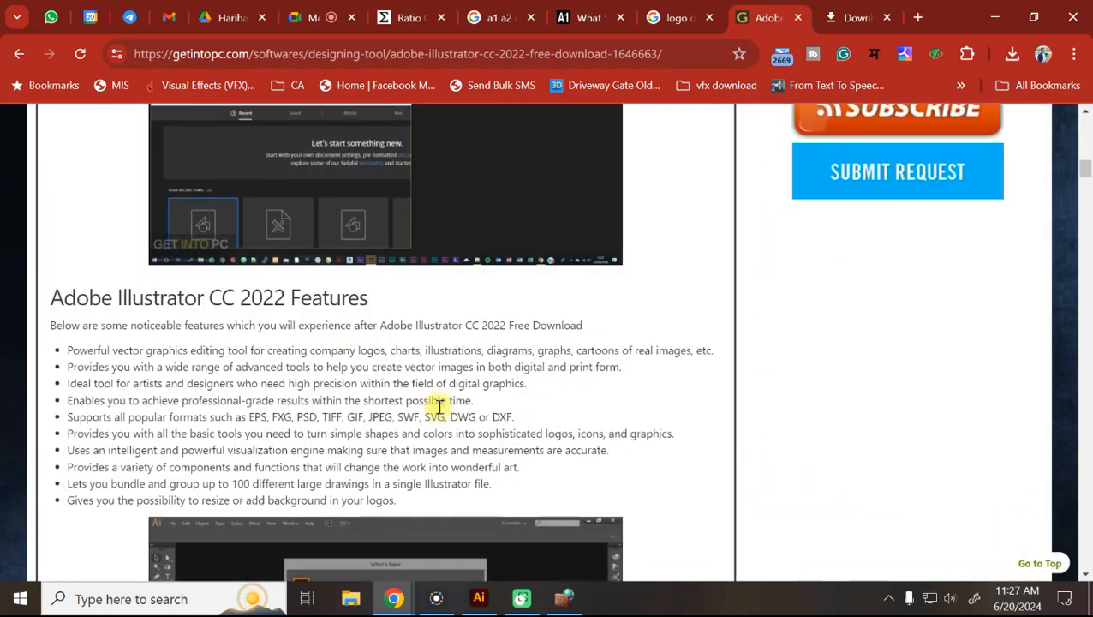
pyautogui.scroll(-15, 439, 407)
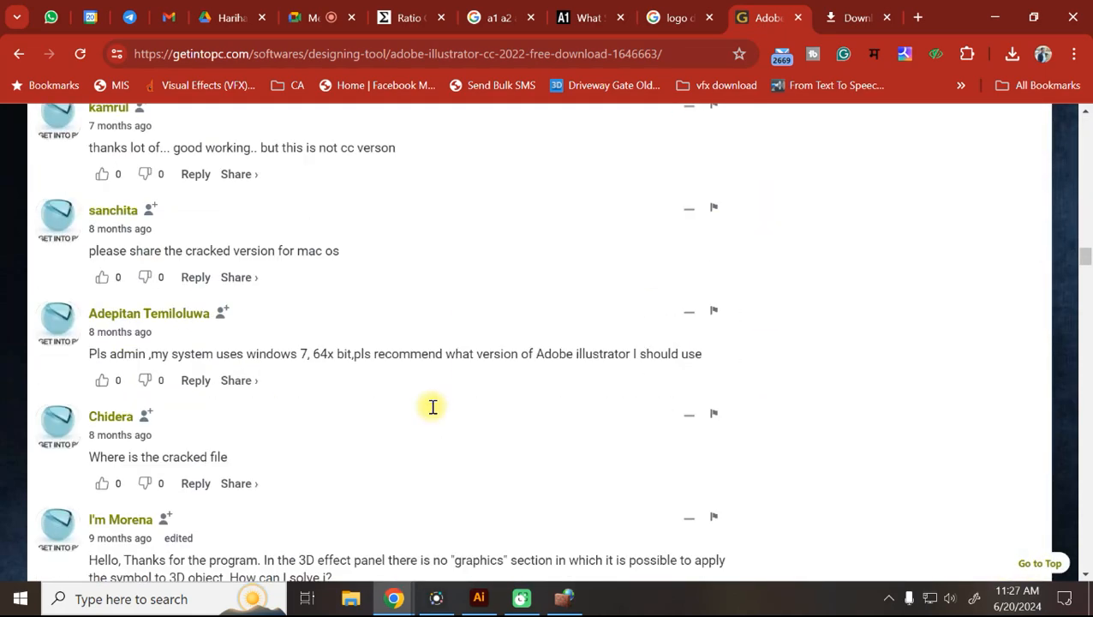
pyautogui.scroll(5, 433, 404)
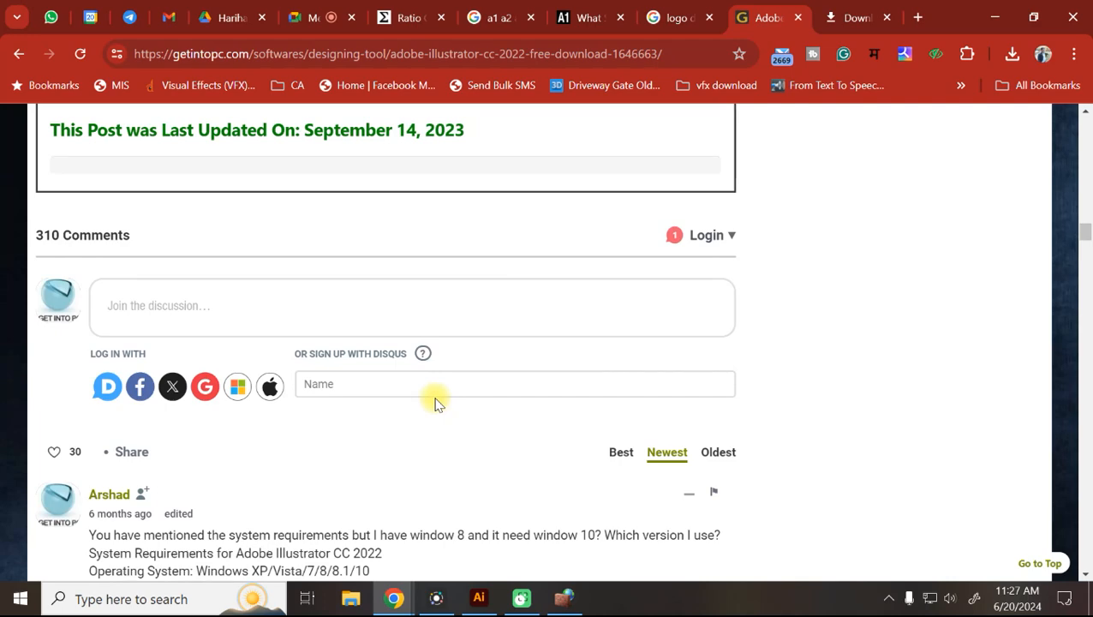
# Close the Illustrator download and Downloads tabs and return to the firewall window.
pyautogui.click(798, 18)
pyautogui.click(798, 18)
pyautogui.click(564, 598)
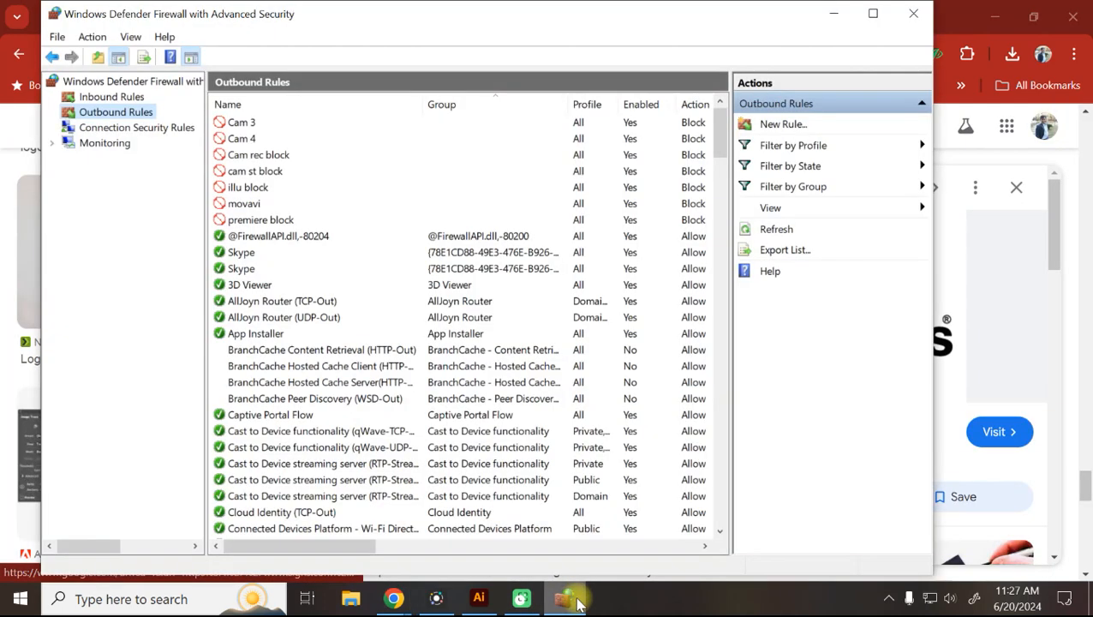
# Close the firewall, dismiss Meet's raised-hand notice, and search Windows for 'add'.
pyautogui.click(913, 14)
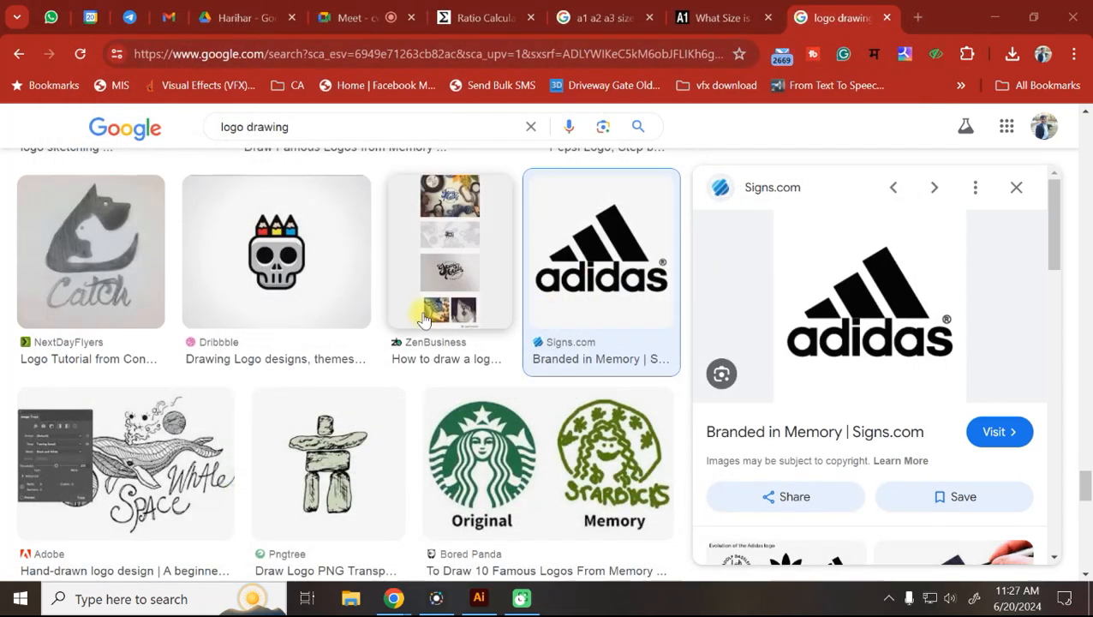
pyautogui.click(353, 17)
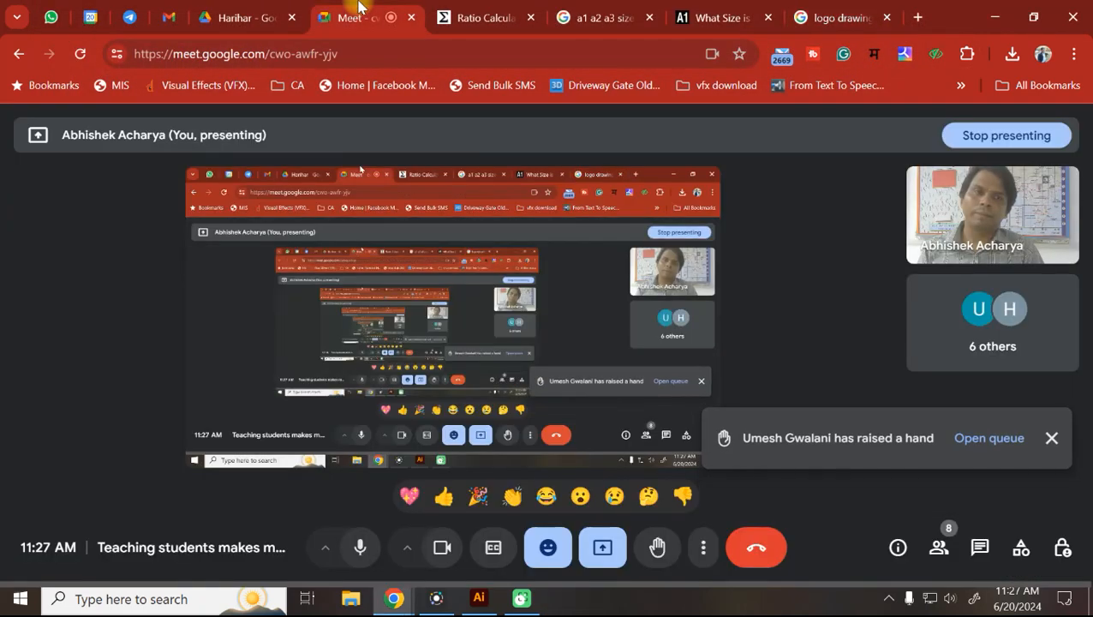
pyautogui.click(1052, 438)
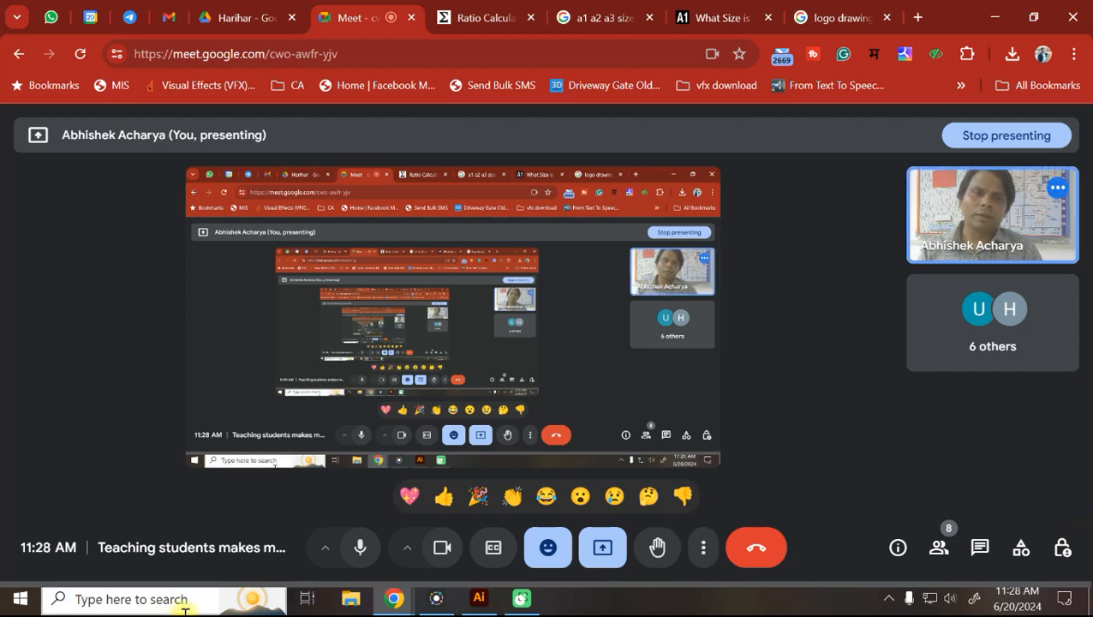
pyautogui.click(102, 605)
pyautogui.write('add')
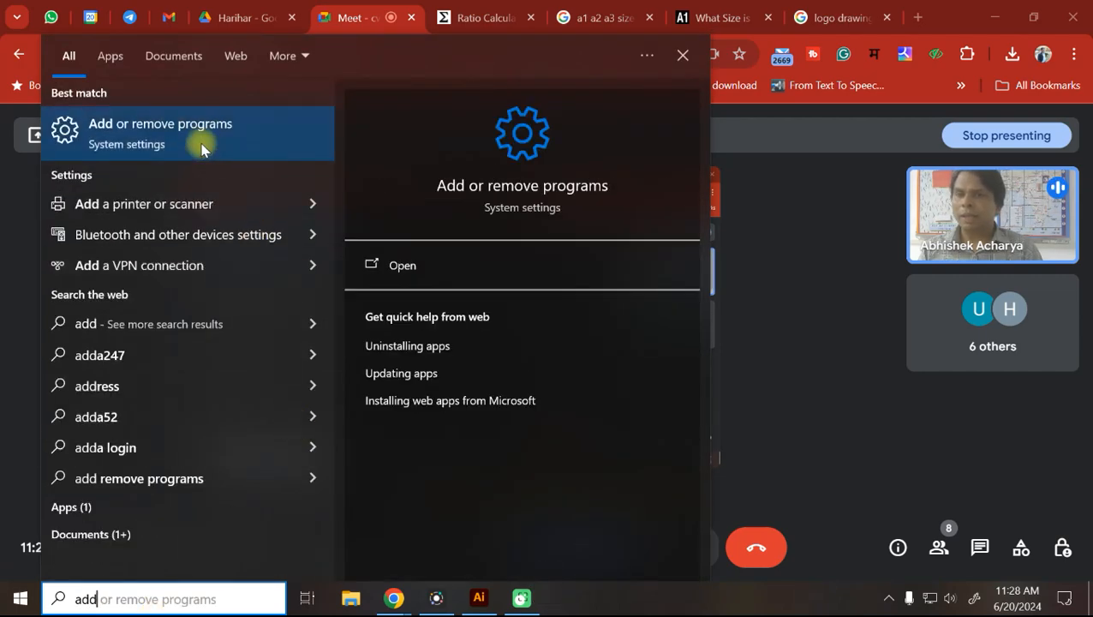
# Review Apps & features, including Adobe Illustrator 2022 at 1.56 GB, then close Settings.
pyautogui.click(202, 149)
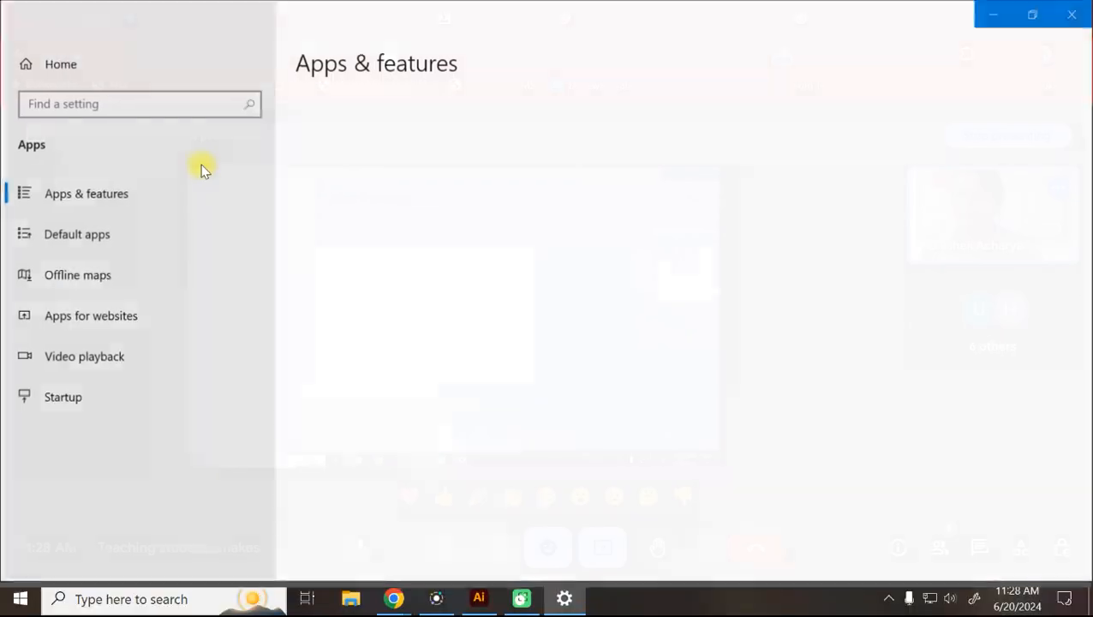
pyautogui.scroll(-2, 420, 495)
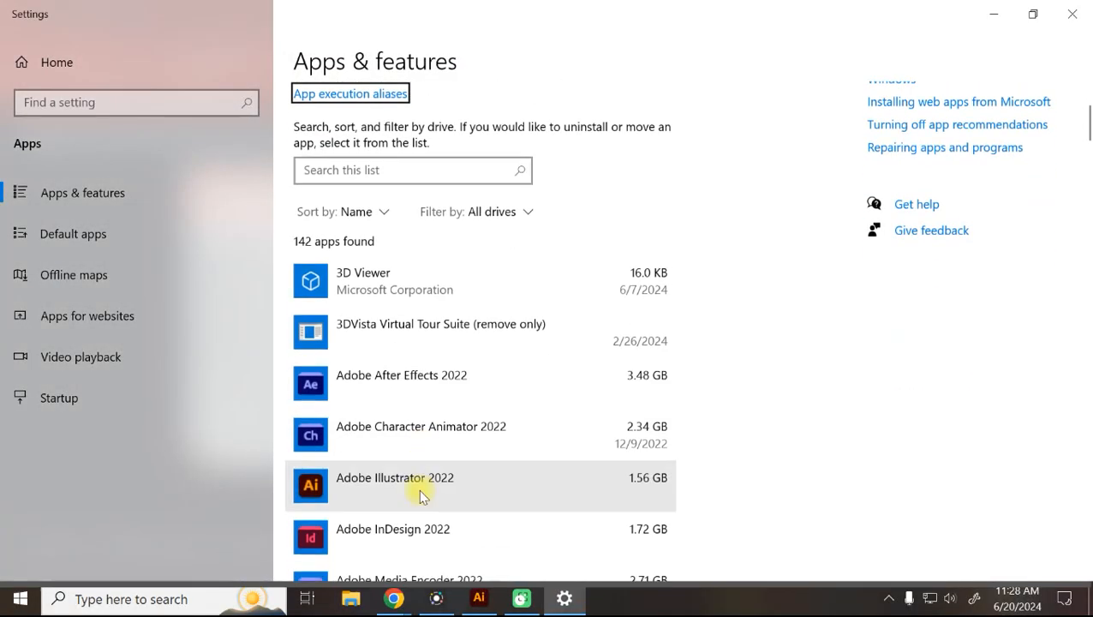
pyautogui.click(1072, 13)
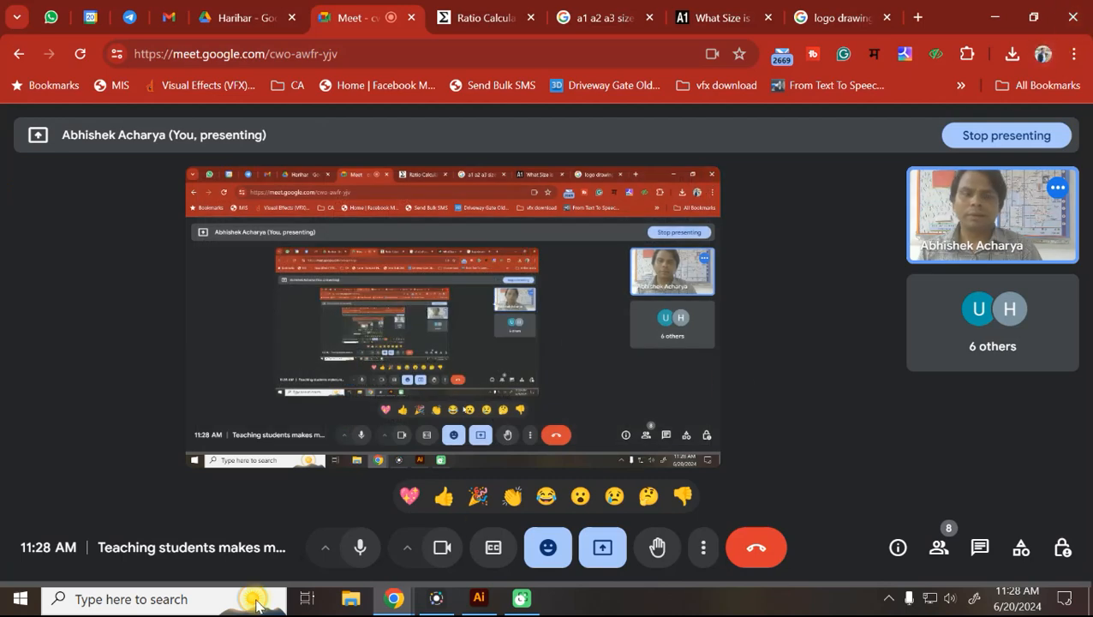
# Google 'ccleaner' from the logo drawing tab and open the CCleaner download page.
pyautogui.click(161, 599)
pyautogui.click(810, 19)
pyautogui.click(476, 52)
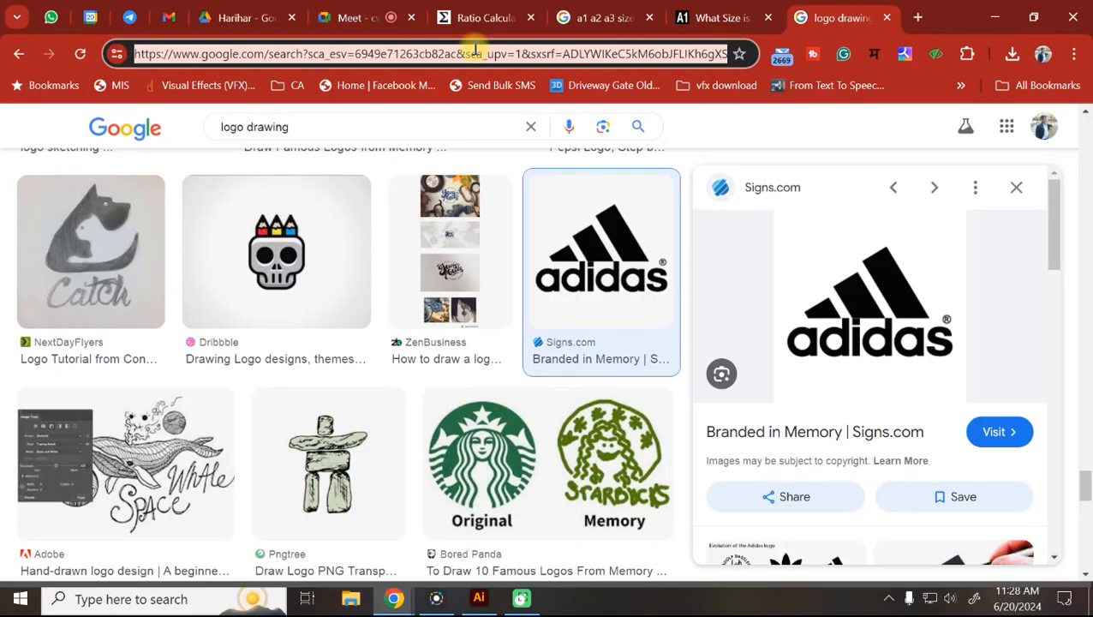
pyautogui.write('cc')
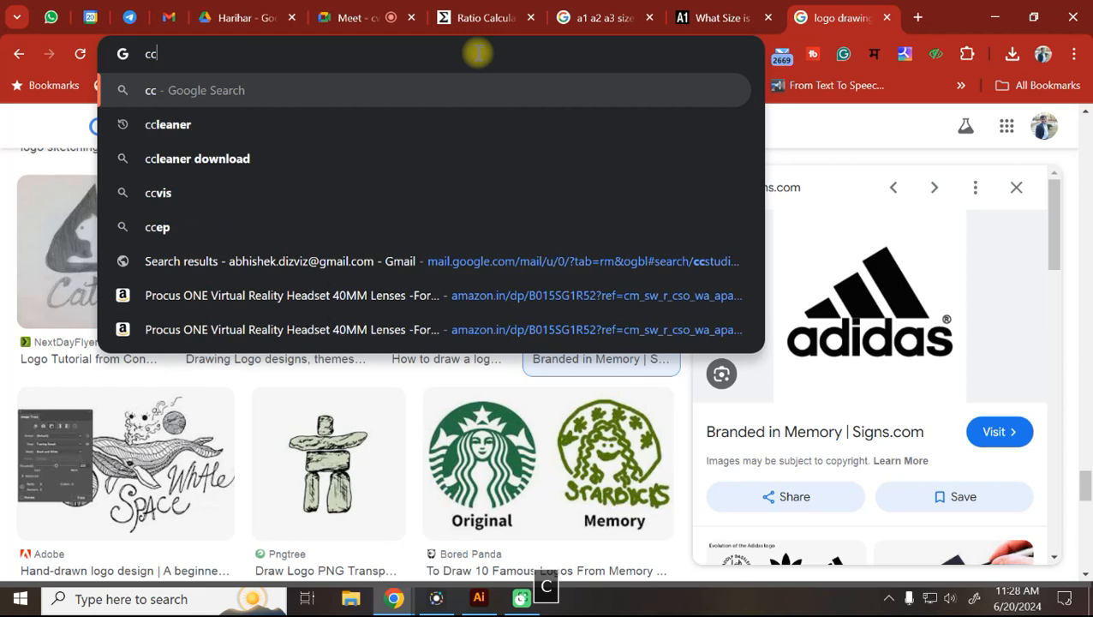
pyautogui.click(154, 130)
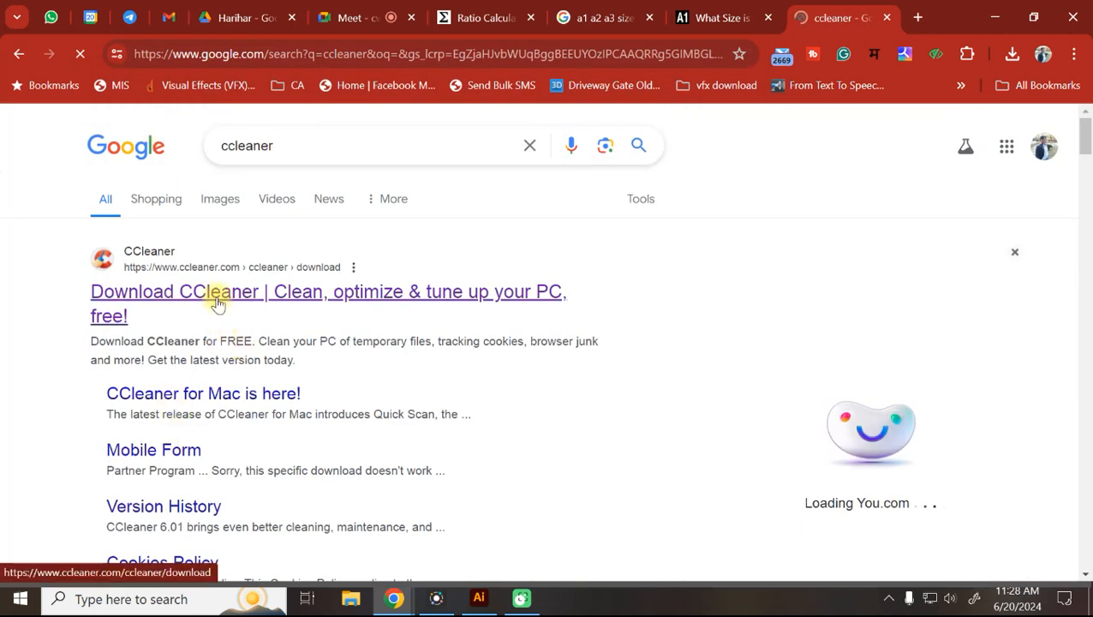
pyautogui.scroll(-5, 193, 351)
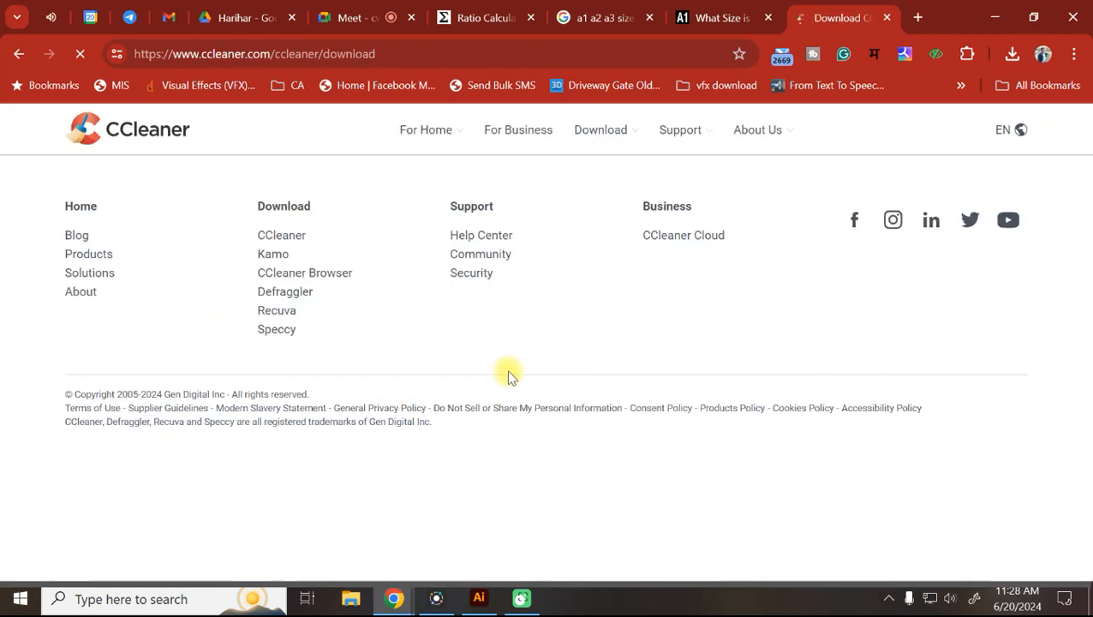
pyautogui.scroll(-2, 627, 434)
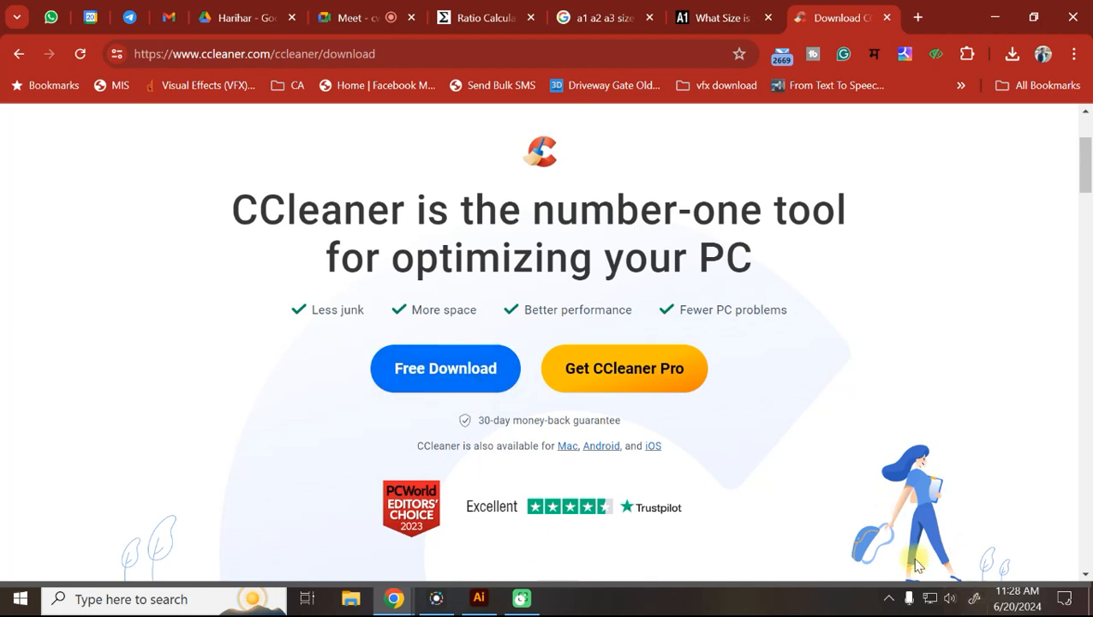
pyautogui.click(888, 599)
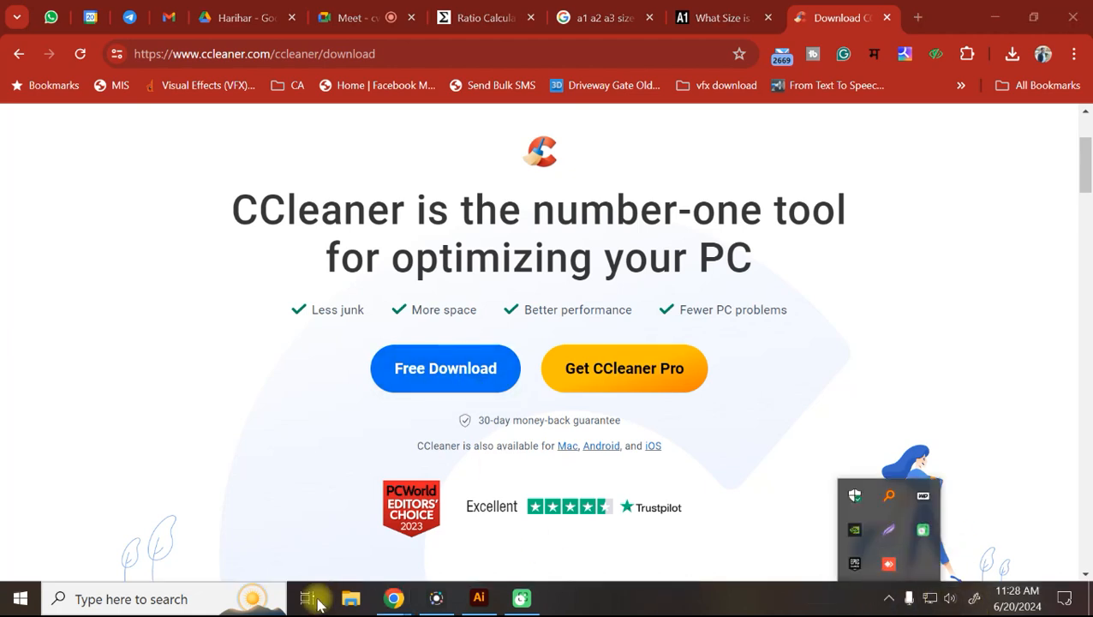
pyautogui.click(147, 603)
# Launch CCleaner via a 'cc' search and go through Custom Clean, Health Check and Tools to Registry.
pyautogui.write('cc')
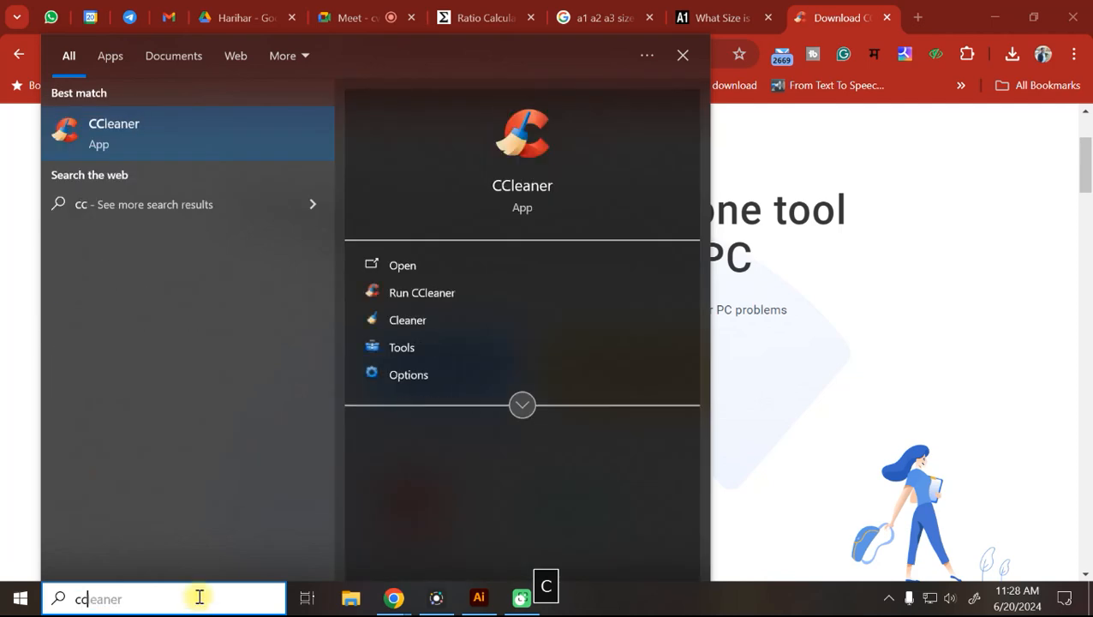
pyautogui.click(114, 133)
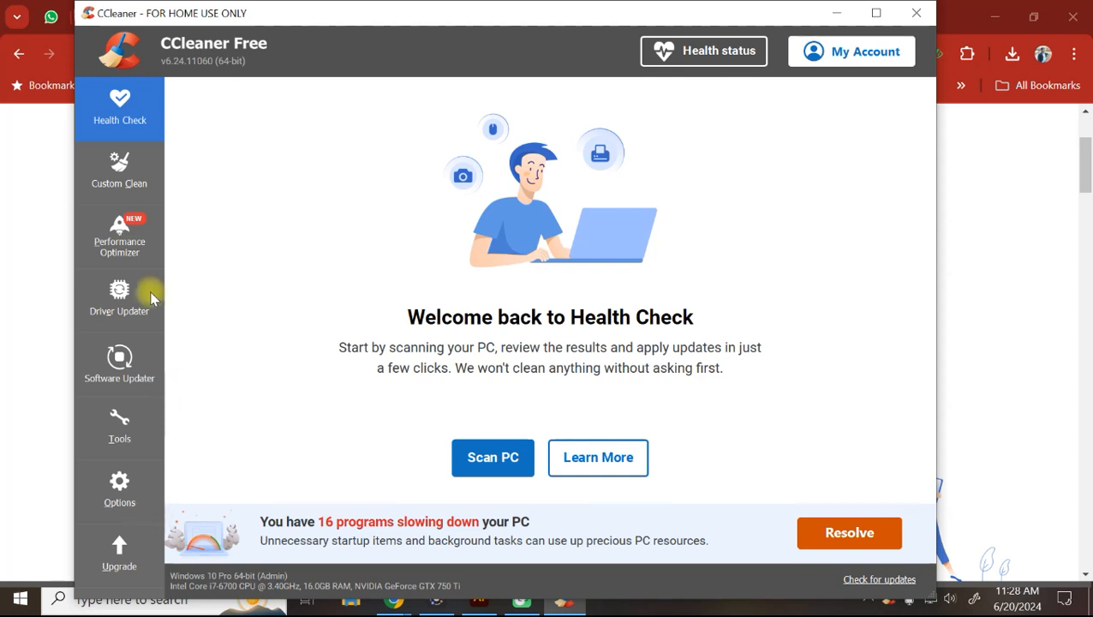
pyautogui.click(118, 184)
pyautogui.click(99, 112)
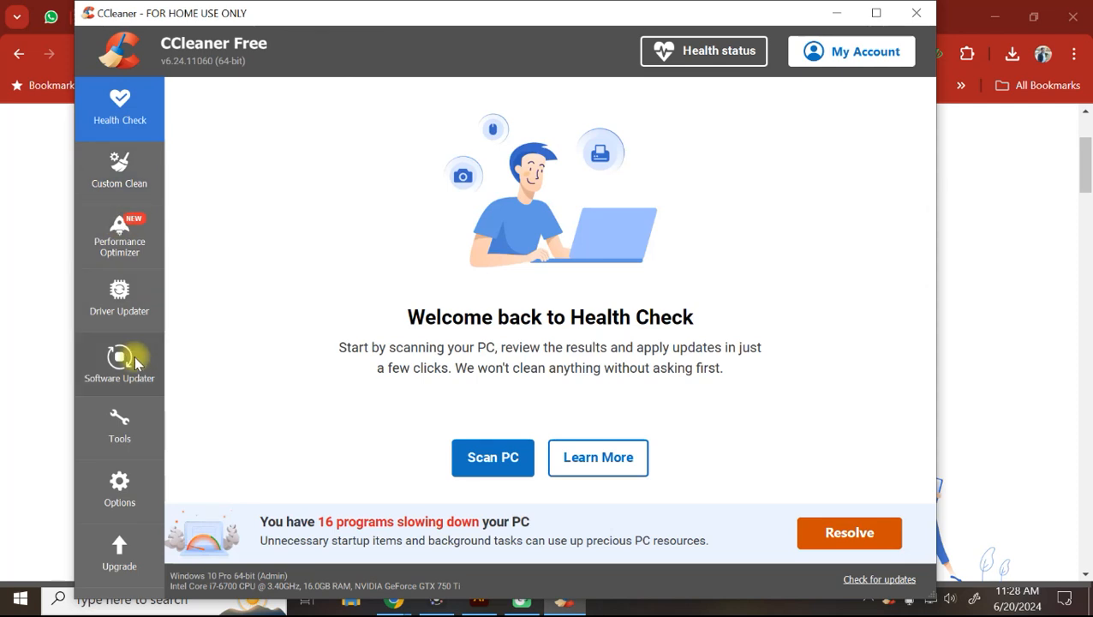
pyautogui.click(116, 438)
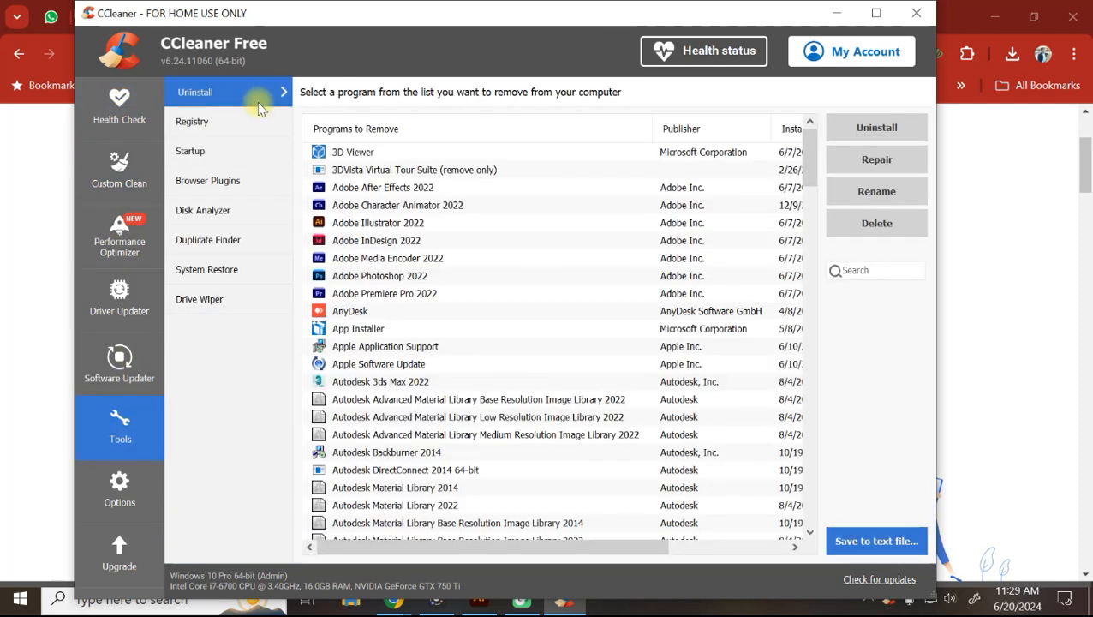
pyautogui.click(202, 126)
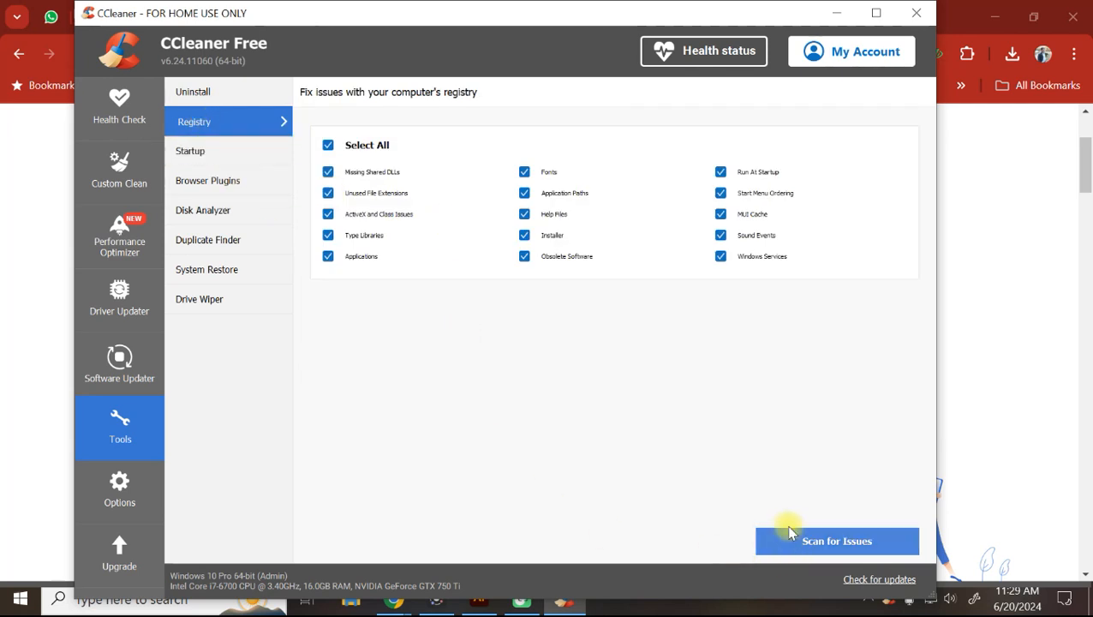
# Scan the registry, fix all 14 issues without a backup, and close CCleaner.
pyautogui.click(818, 546)
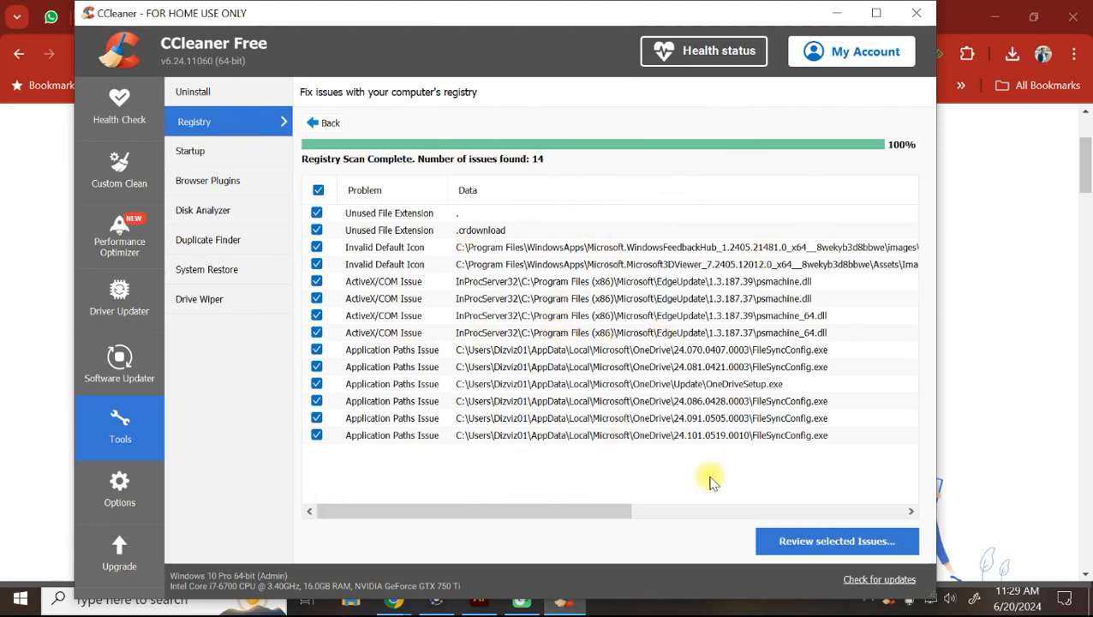
pyautogui.click(881, 549)
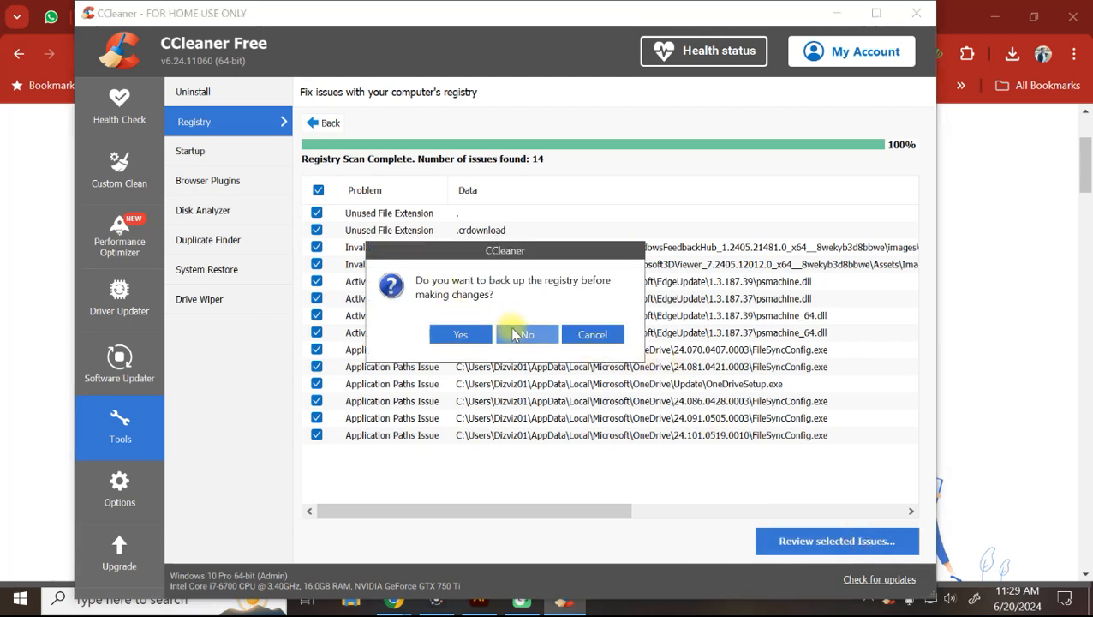
pyautogui.click(527, 335)
pyautogui.click(529, 390)
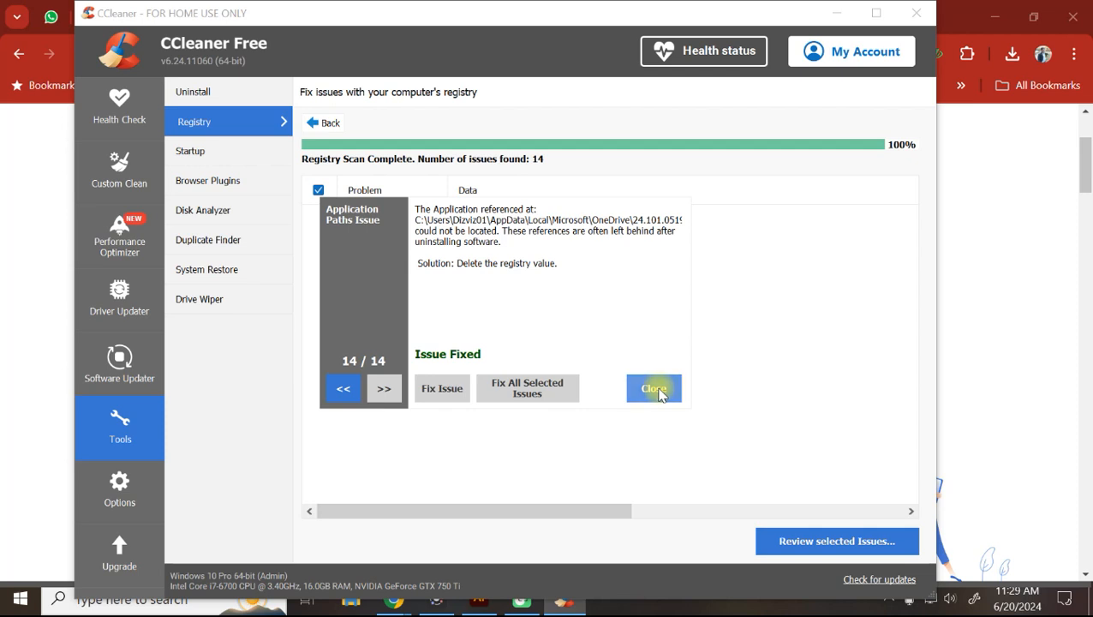
pyautogui.click(654, 390)
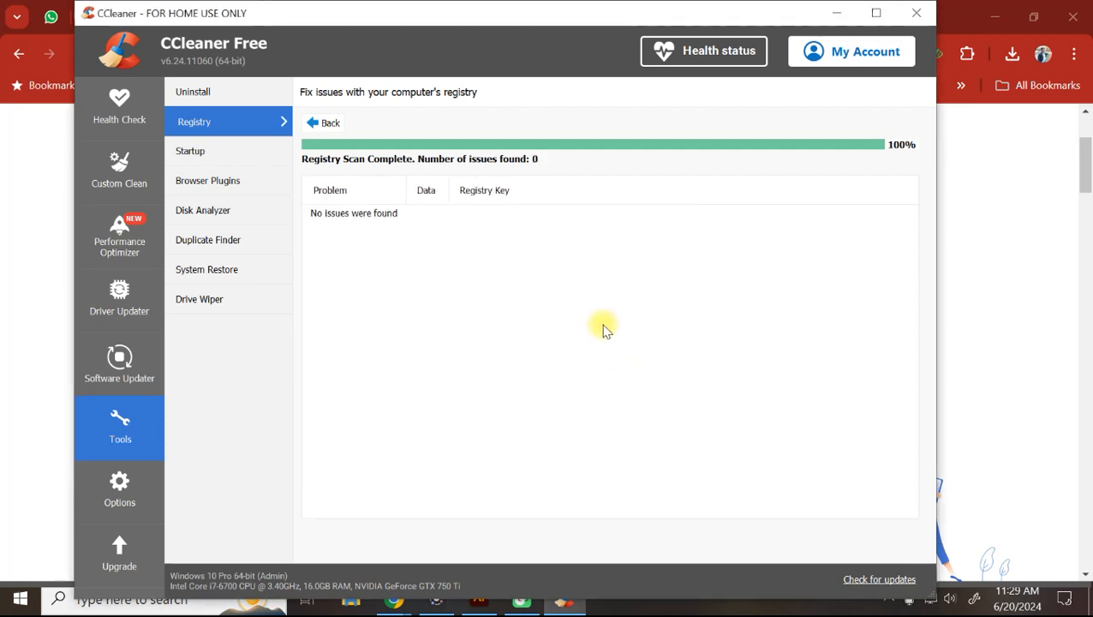
pyautogui.click(918, 13)
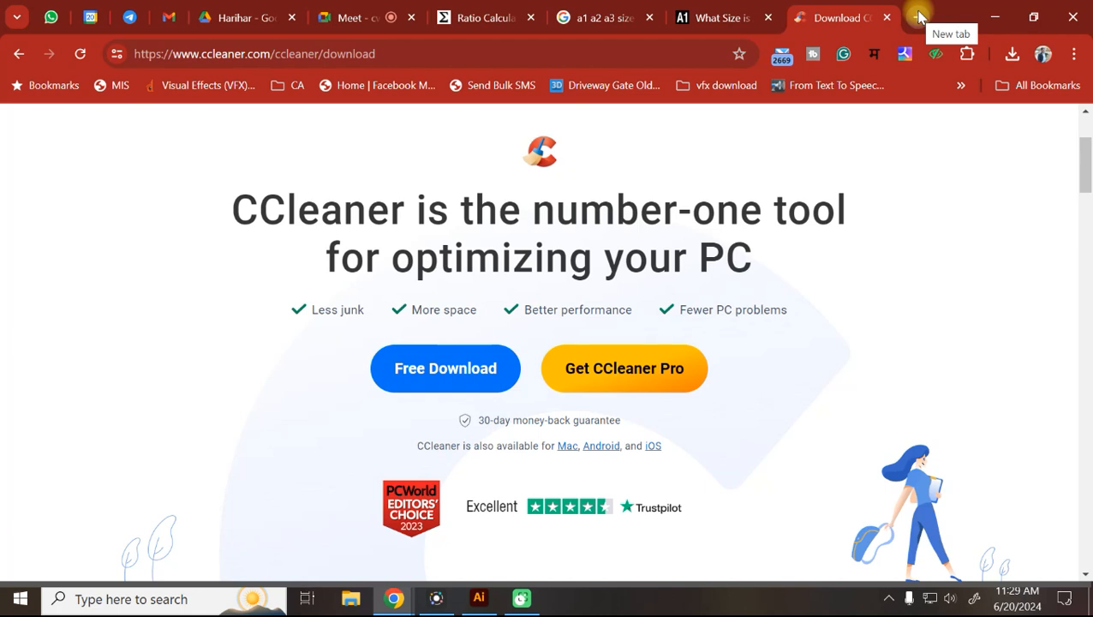
# Close the CCleaner download tab and Google 'software like ccleaner'.
pyautogui.click(888, 18)
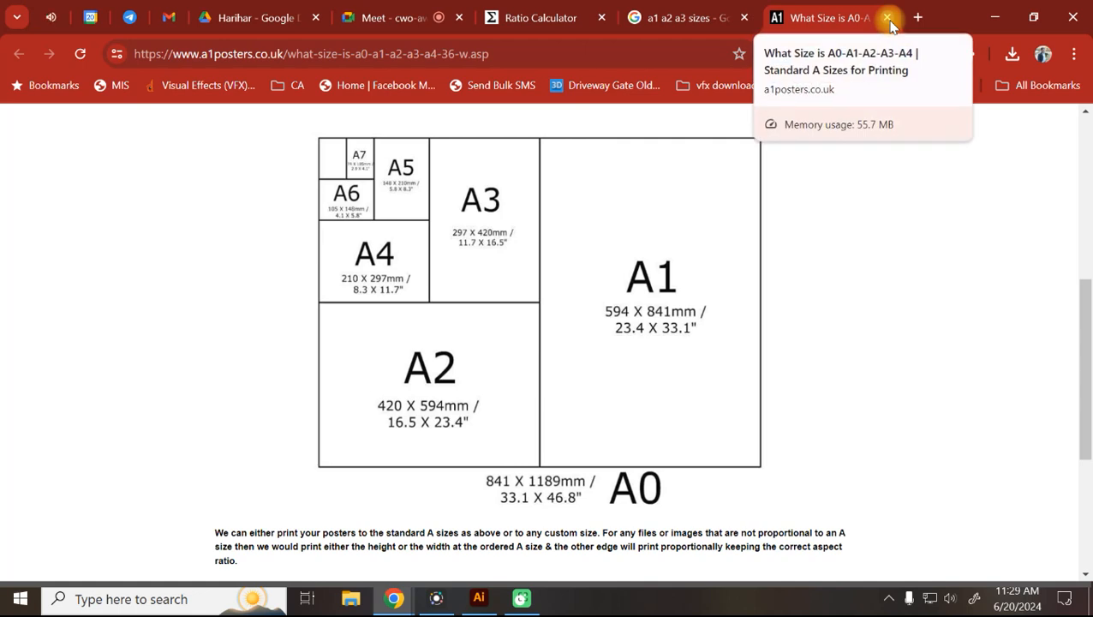
pyautogui.click(642, 58)
pyautogui.write('sof')
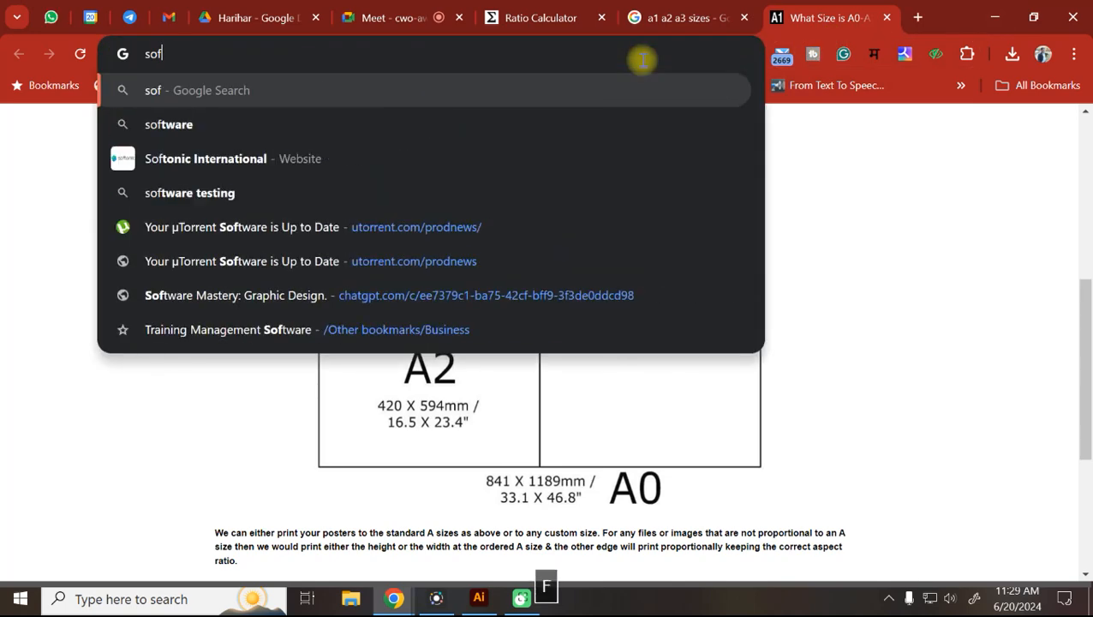
pyautogui.write('tware like cc')
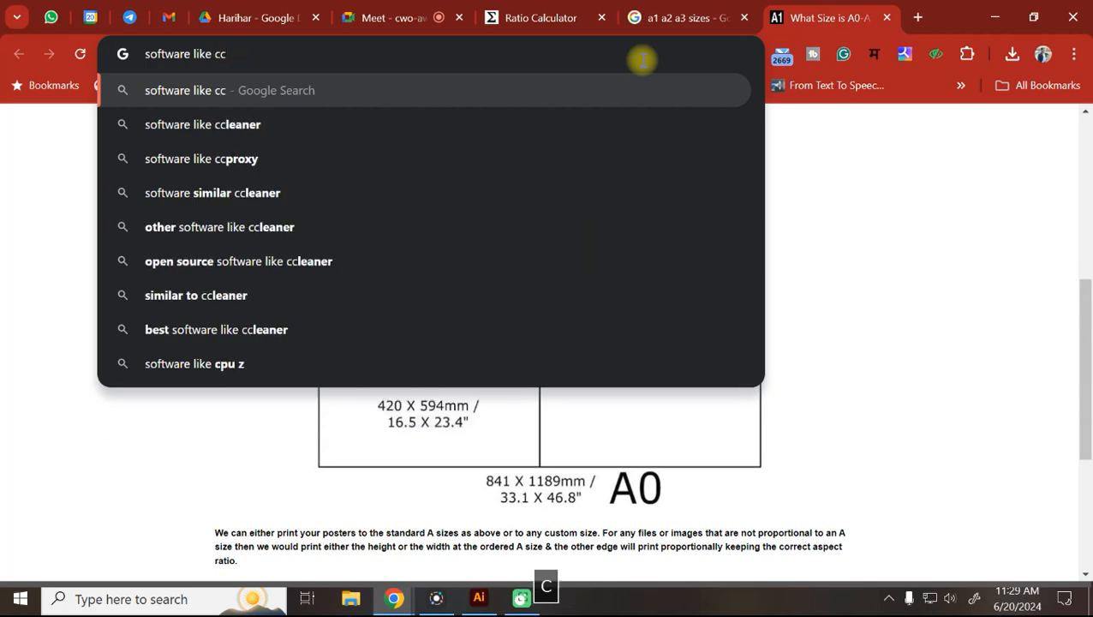
pyautogui.press('Down')
pyautogui.press('Return')
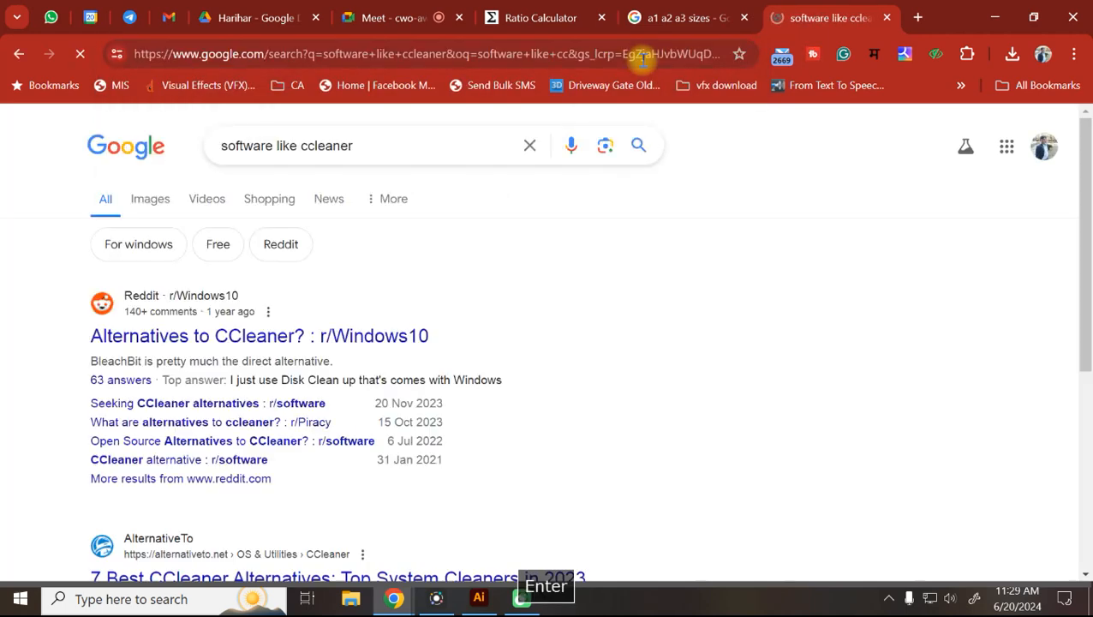
# Open AlternativeTo's CCleaner alternatives page and scroll to BleachBit.
pyautogui.press('pagedown')
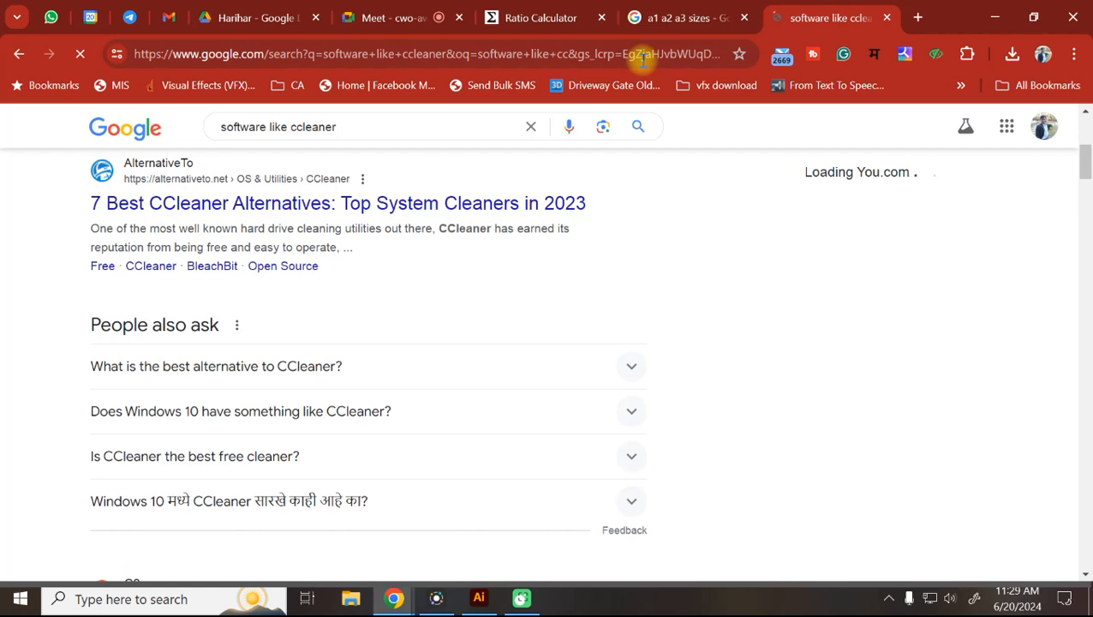
pyautogui.scroll(3, 246, 268)
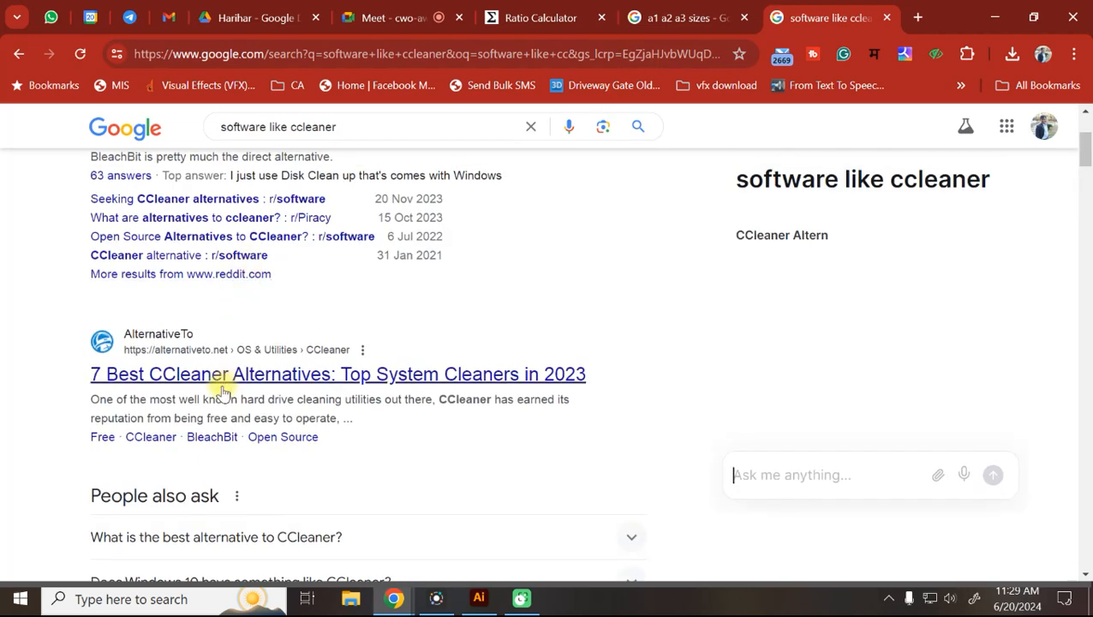
pyautogui.click(227, 381)
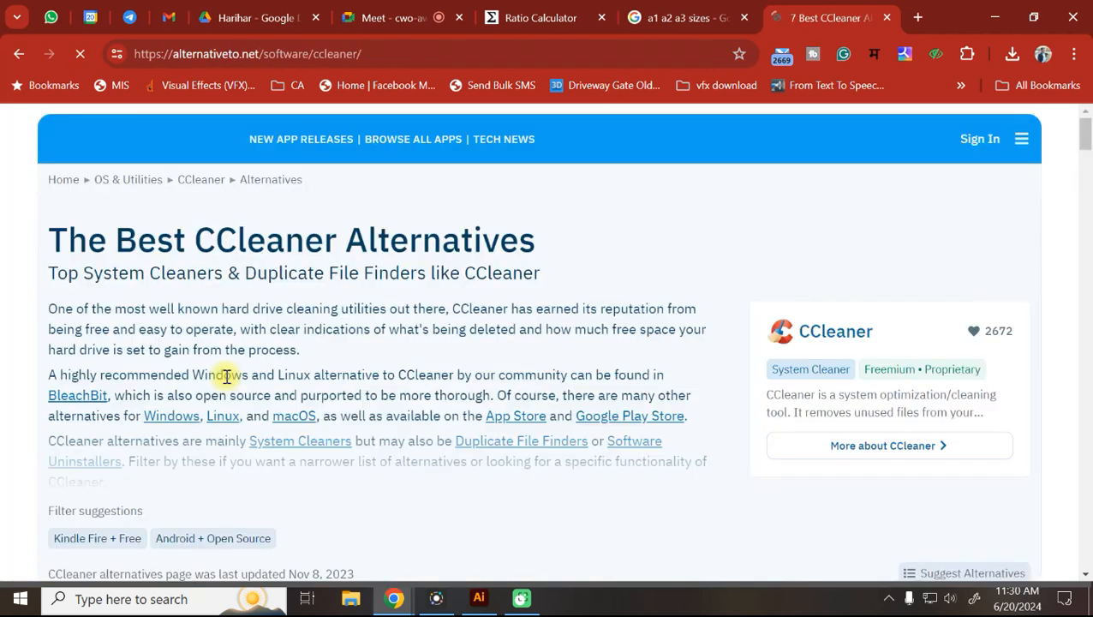
pyautogui.scroll(-6, 224, 376)
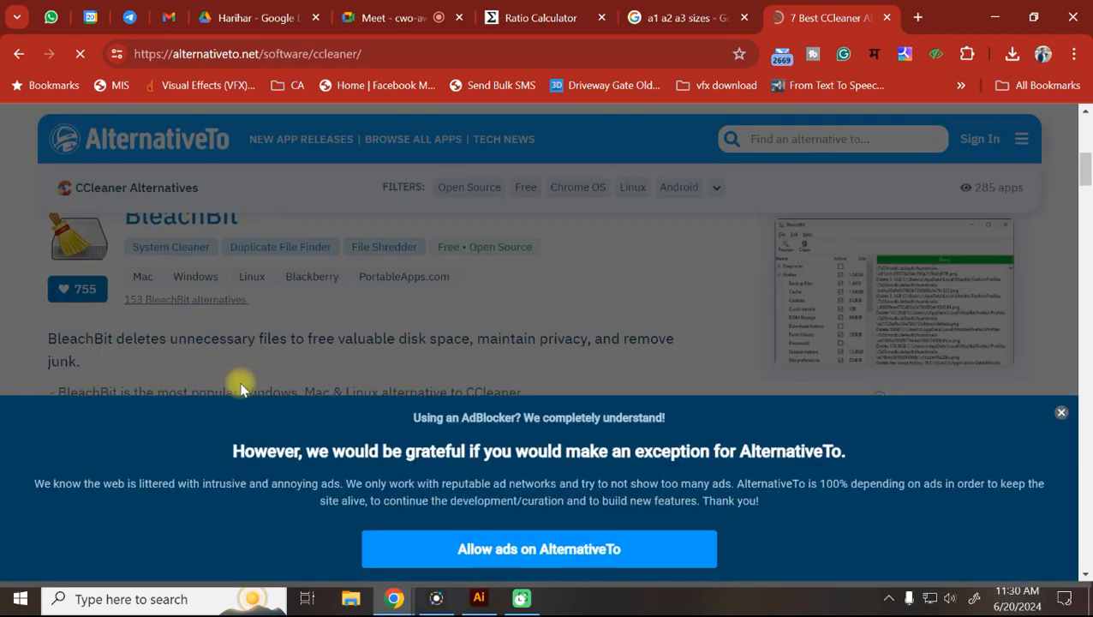
pyautogui.scroll(-5, 467, 450)
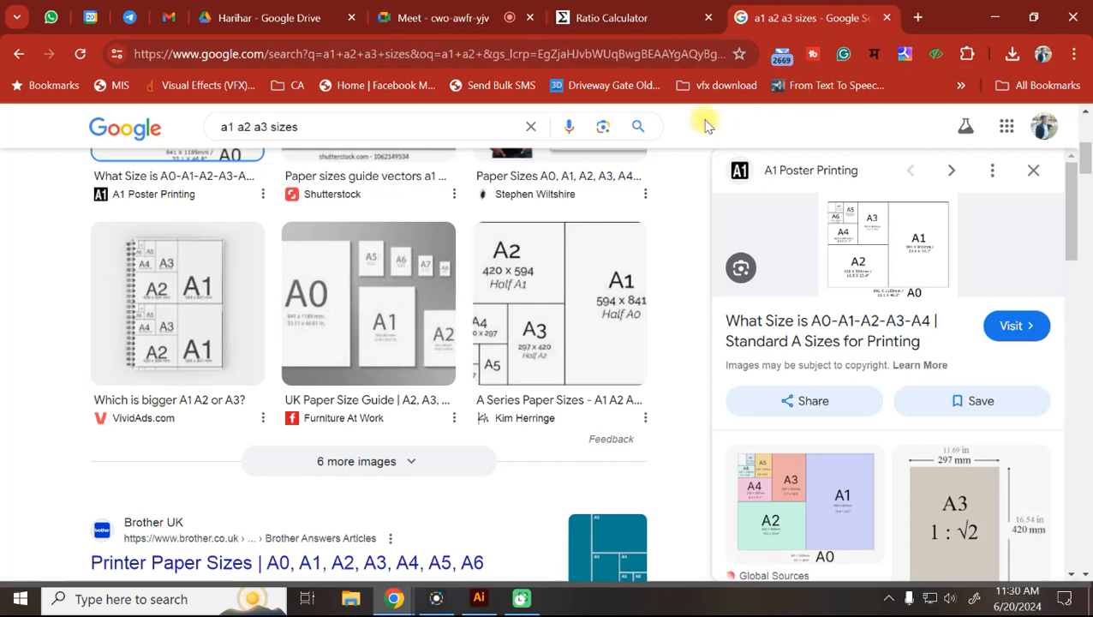
# Close the '7 Best CCleaner' alternatives tab and the 'a1 a2 a3 sizes' search tab.
pyautogui.click(887, 18)
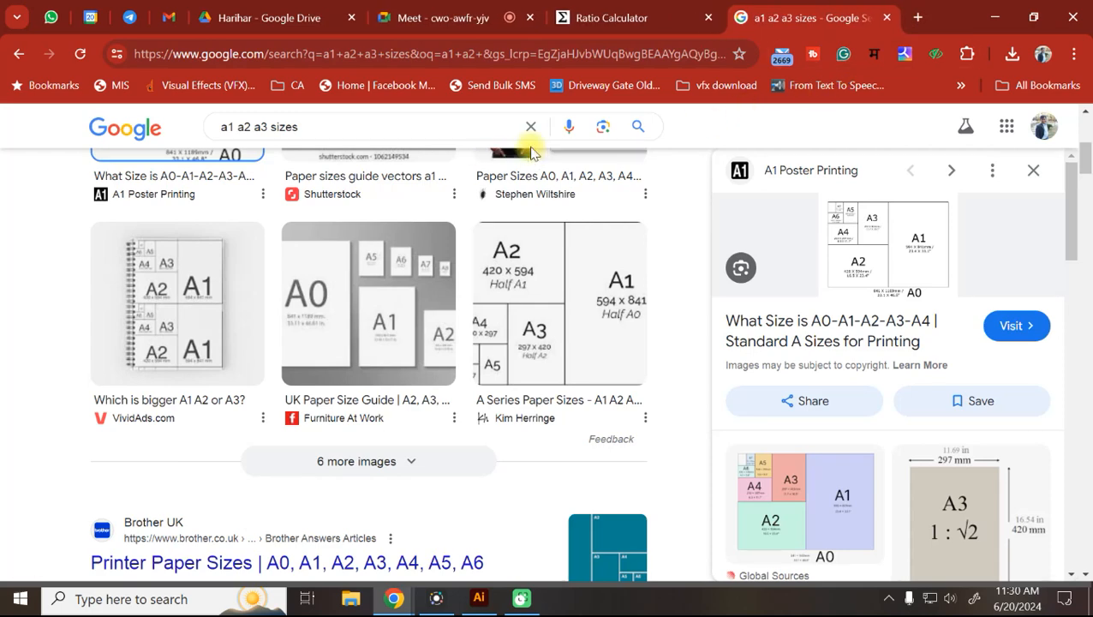
pyautogui.click(887, 17)
pyautogui.moveTo(480, 600)
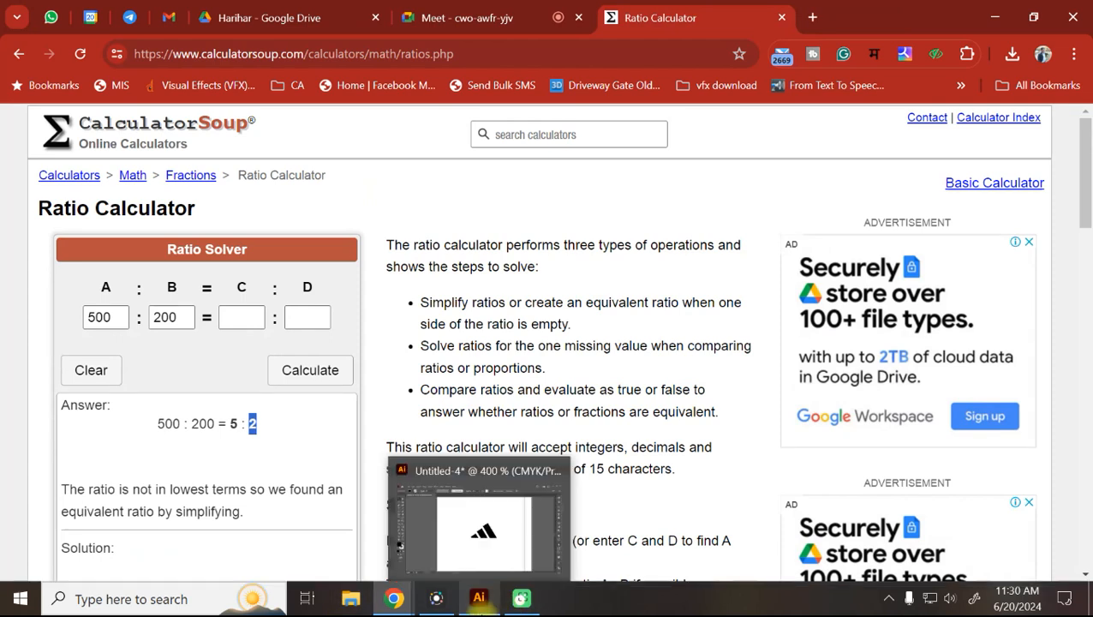